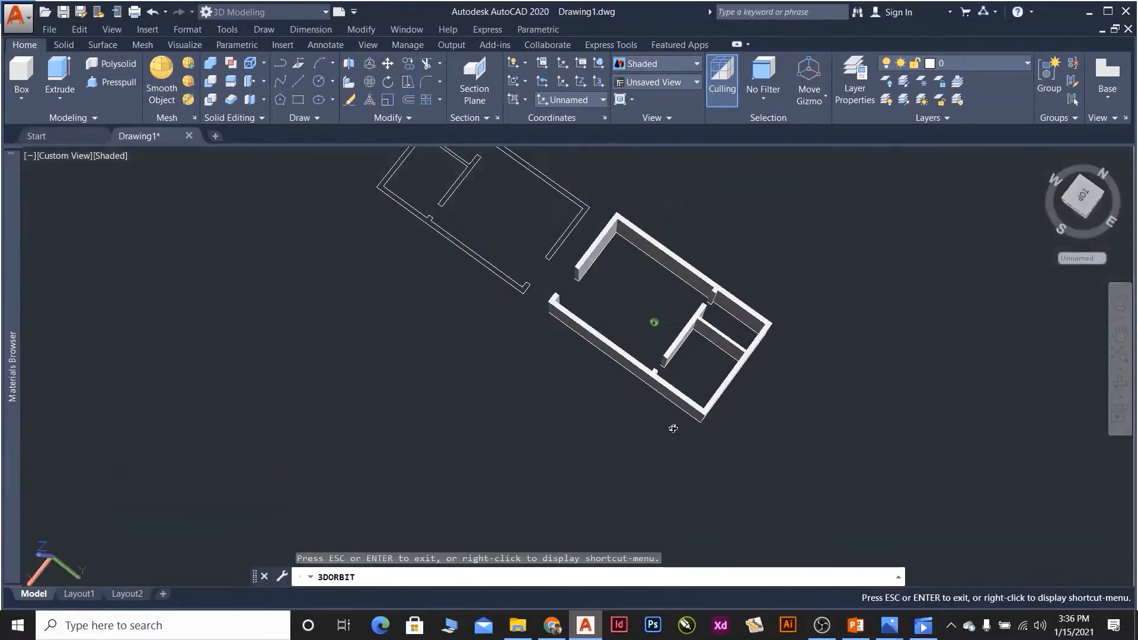
pyautogui.moveTo(671, 427); pyautogui.dragTo(728, 364)
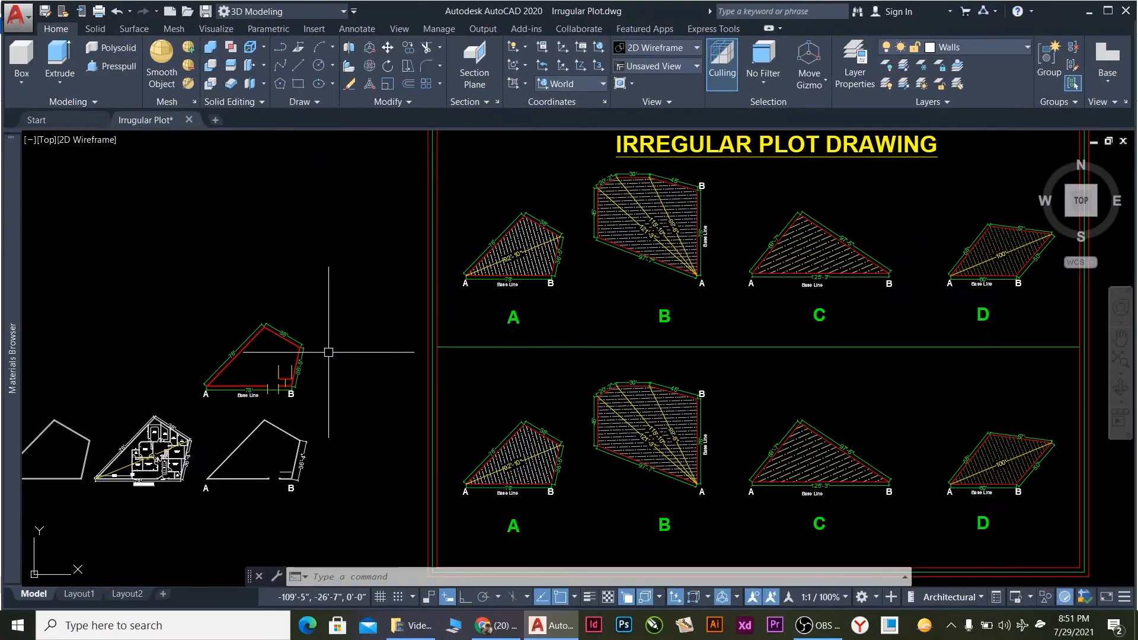
# Examine the irregular plot drawing sheet and the dimensioned ground floor plan prepared for plot A.
pyautogui.scroll(-4, 480, 309)
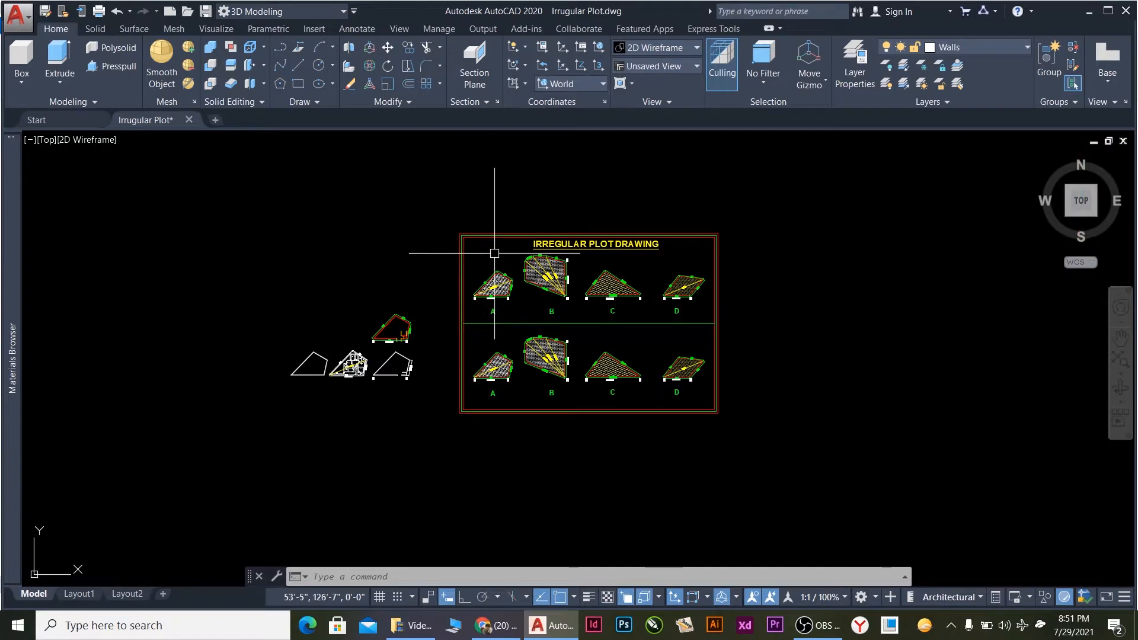
pyautogui.scroll(3, 515, 242)
pyautogui.scroll(4, 238, 386)
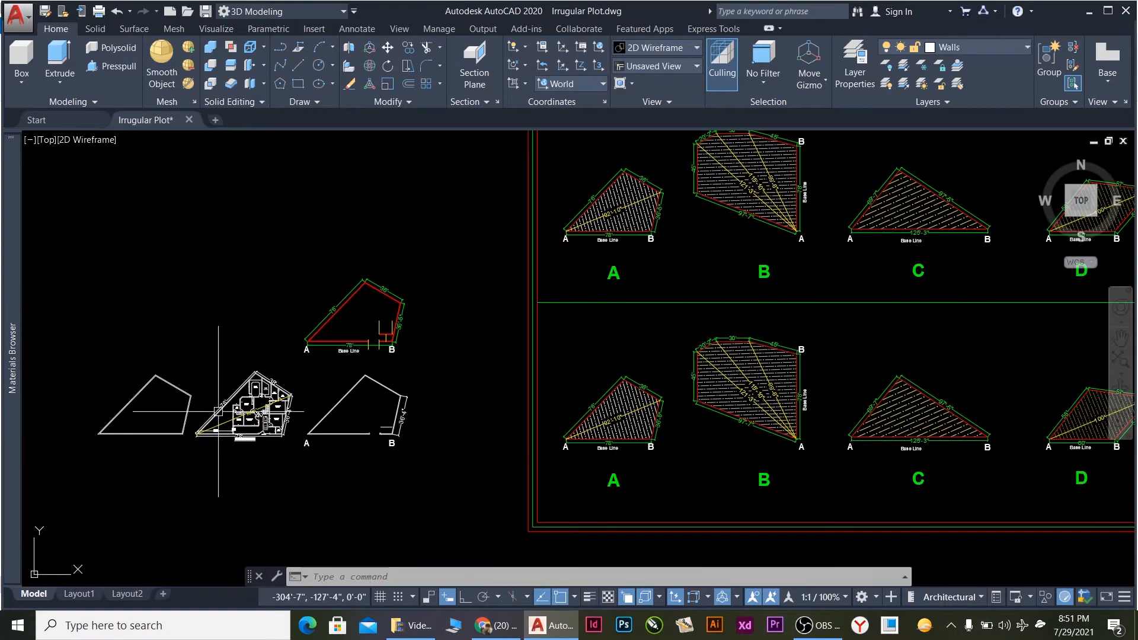
pyautogui.scroll(-4, 332, 338)
pyautogui.scroll(4, 415, 260)
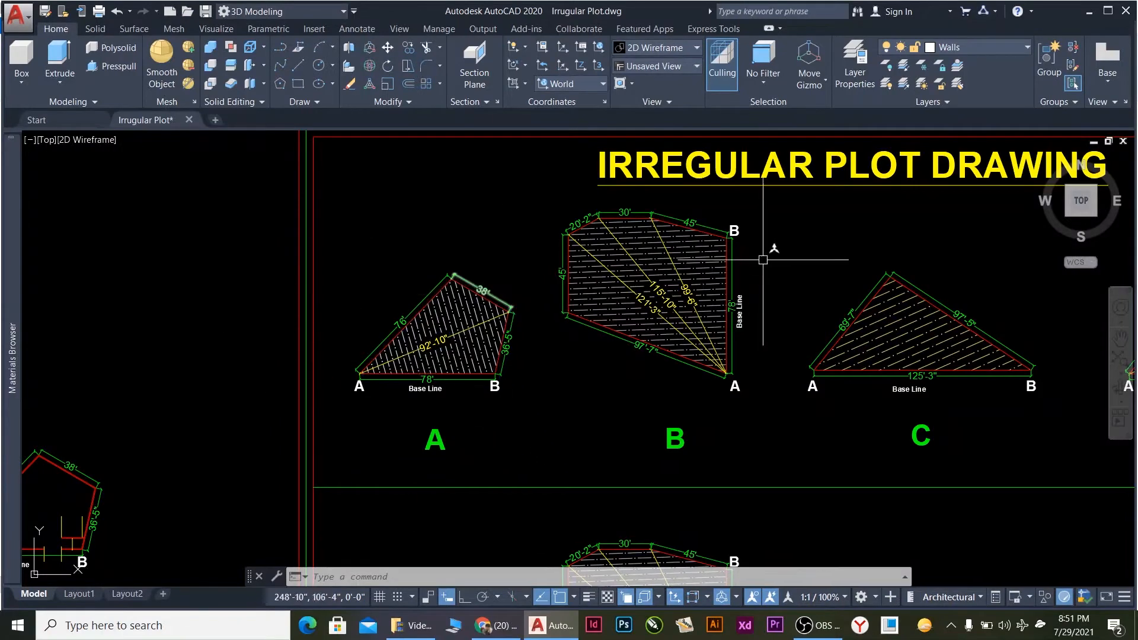
pyautogui.scroll(-2, 534, 297)
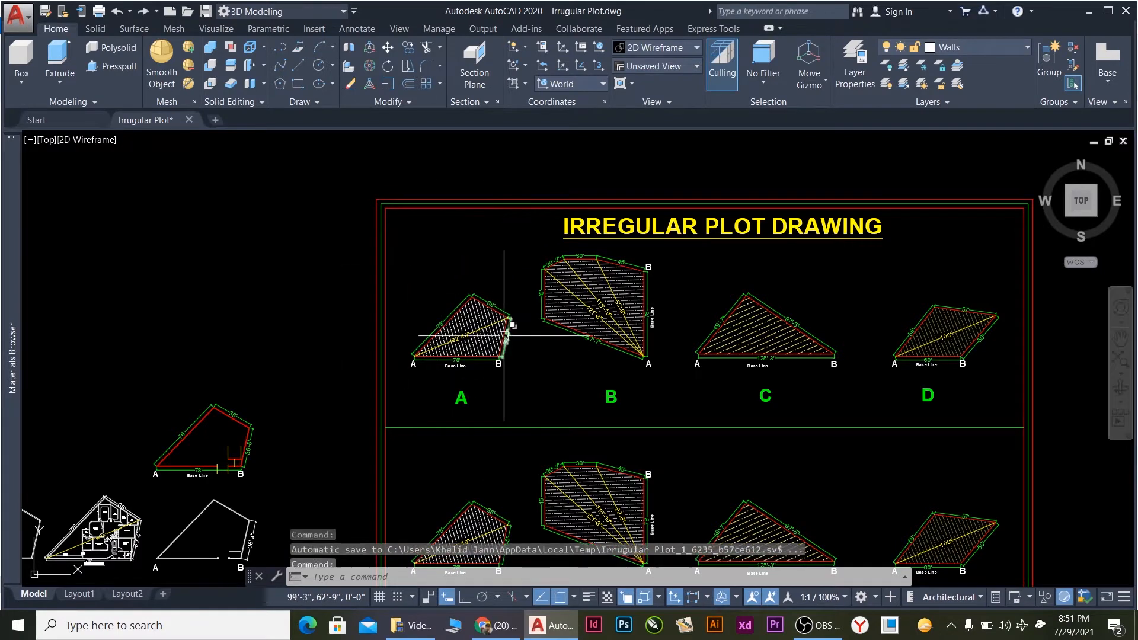
pyautogui.scroll(-2, 504, 335)
pyautogui.scroll(2, 276, 505)
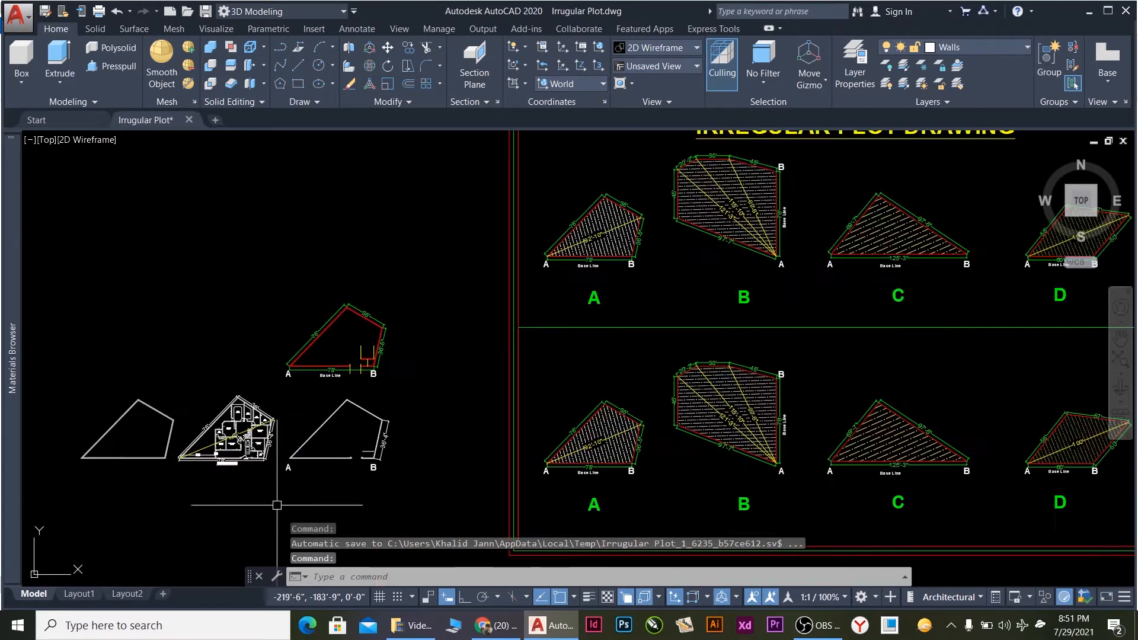
pyautogui.scroll(5, 222, 415)
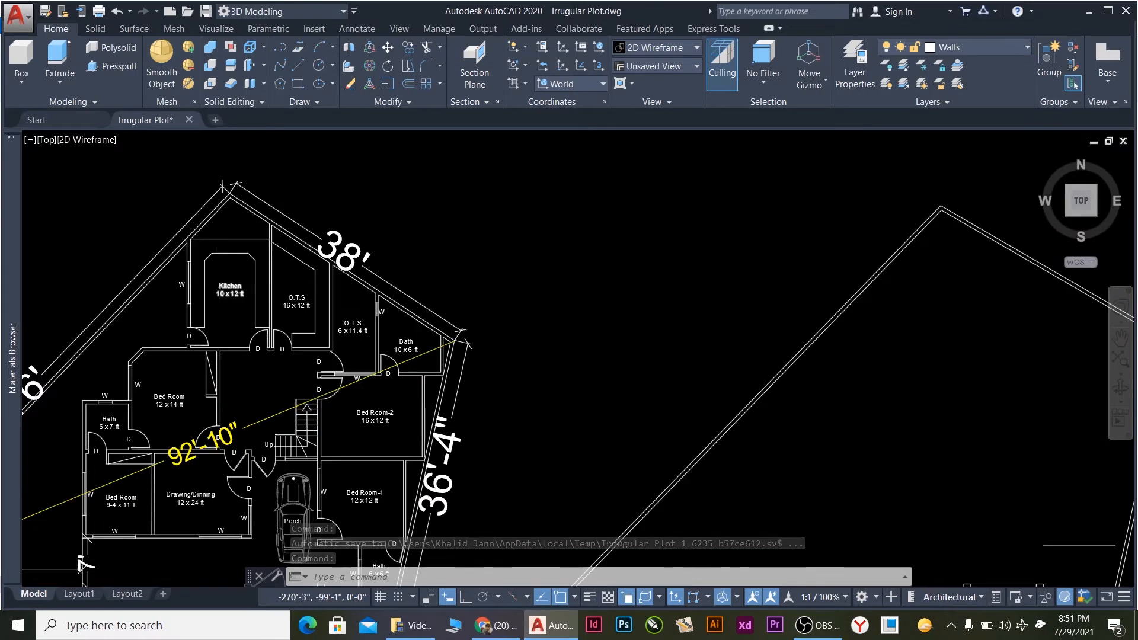
pyautogui.scroll(-5, 225, 285)
pyautogui.scroll(3, 59, 249)
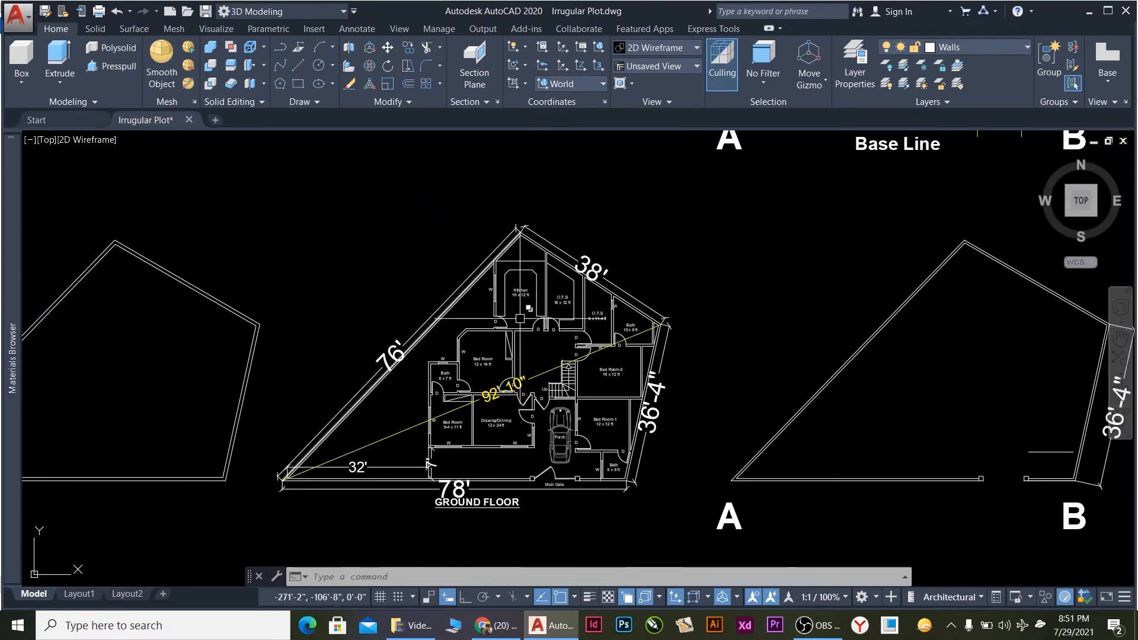
pyautogui.scroll(-5, 592, 357)
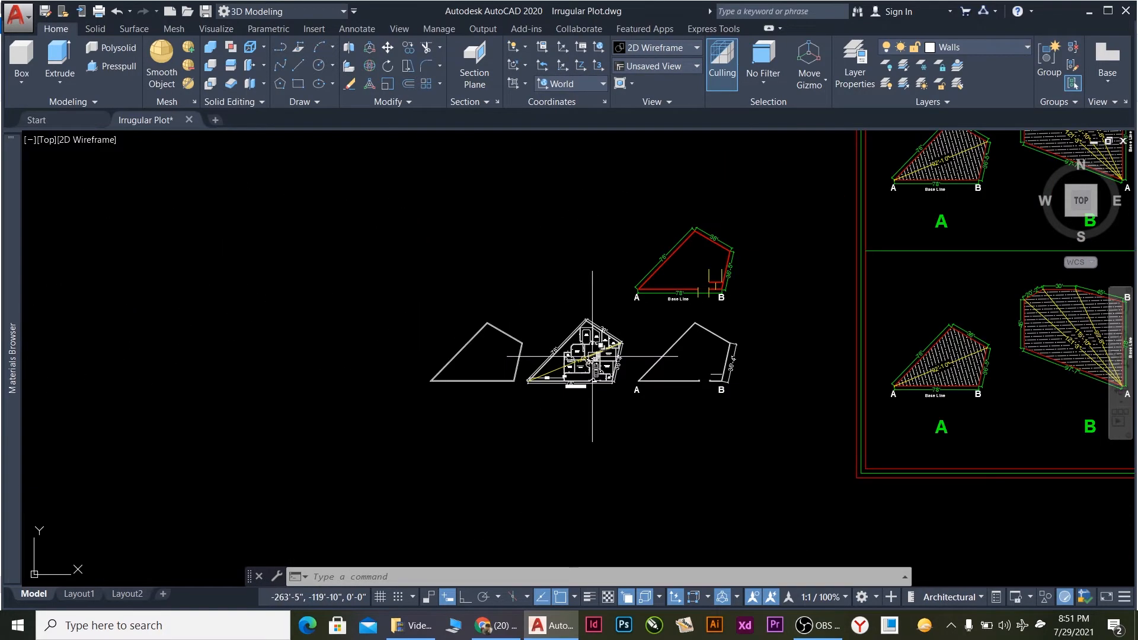
pyautogui.scroll(-2, 556, 324)
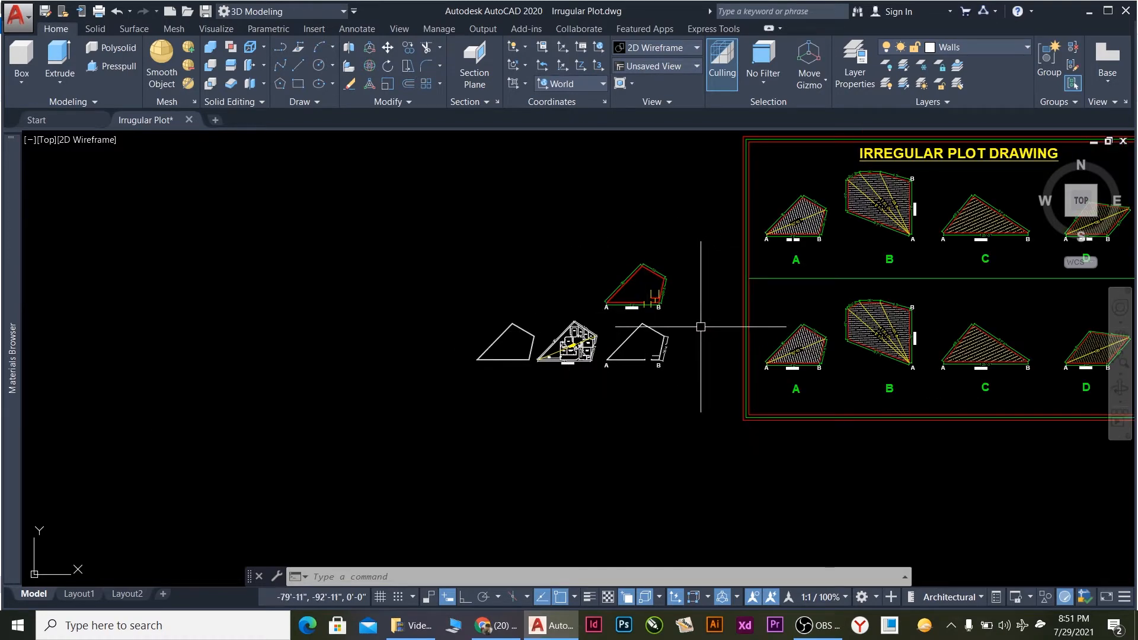
pyautogui.scroll(4, 701, 326)
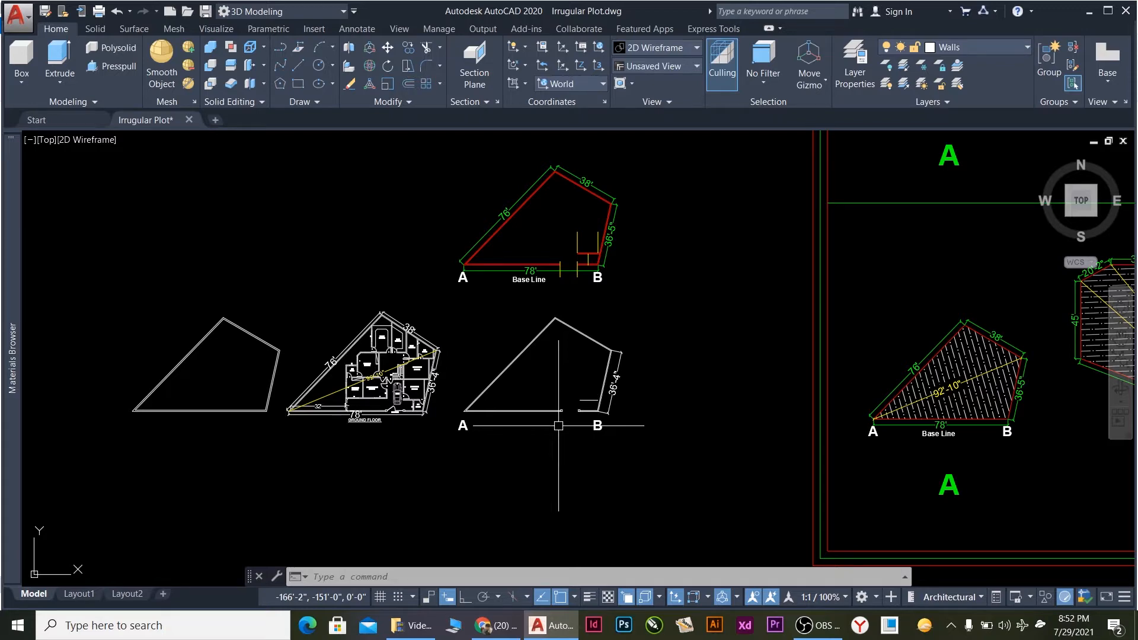
# Inspect the plots on the sheet, including the side, diagonal and base line dimensions of plot D.
pyautogui.scroll(-8, 495, 317)
pyautogui.scroll(10, 743, 419)
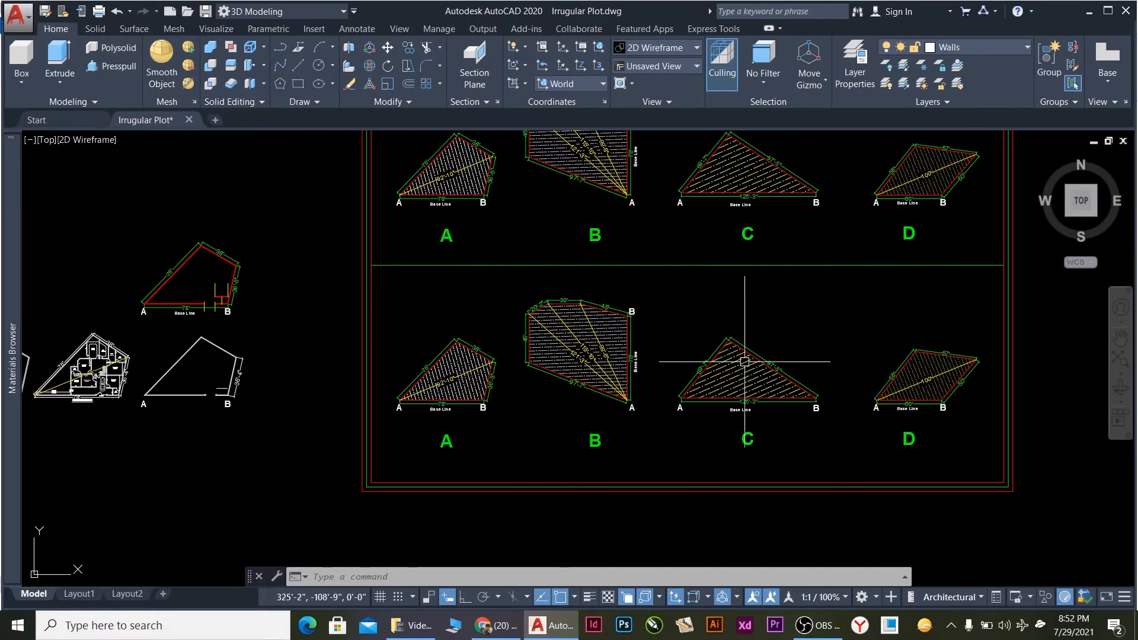
pyautogui.scroll(2, 815, 364)
pyautogui.scroll(-8, 813, 371)
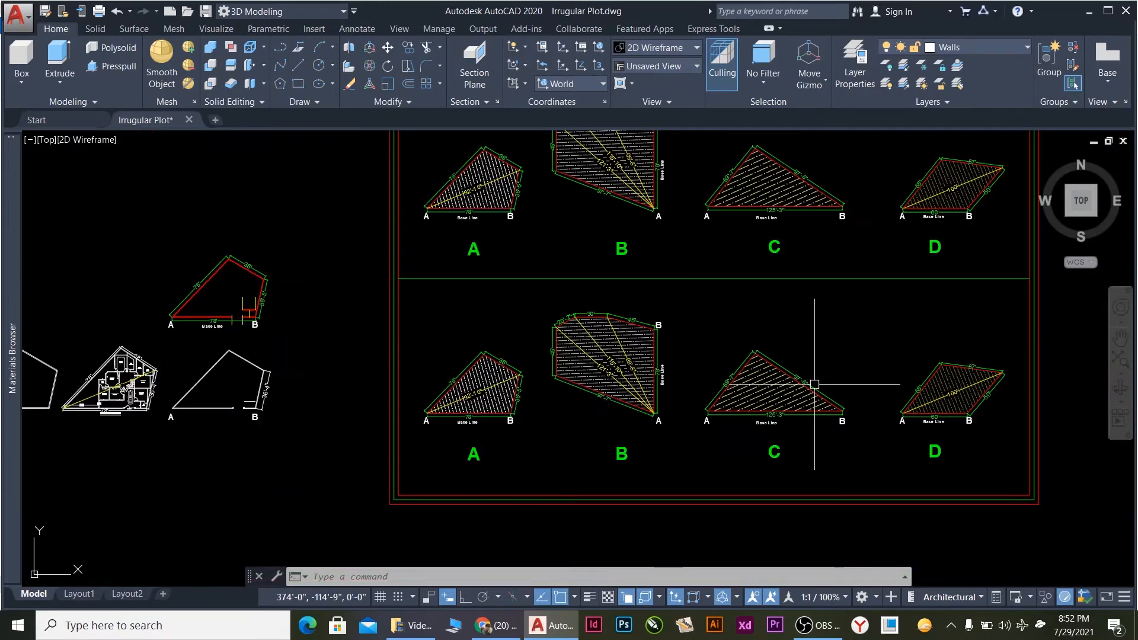
pyautogui.scroll(5, 948, 383)
pyautogui.scroll(4, 1021, 384)
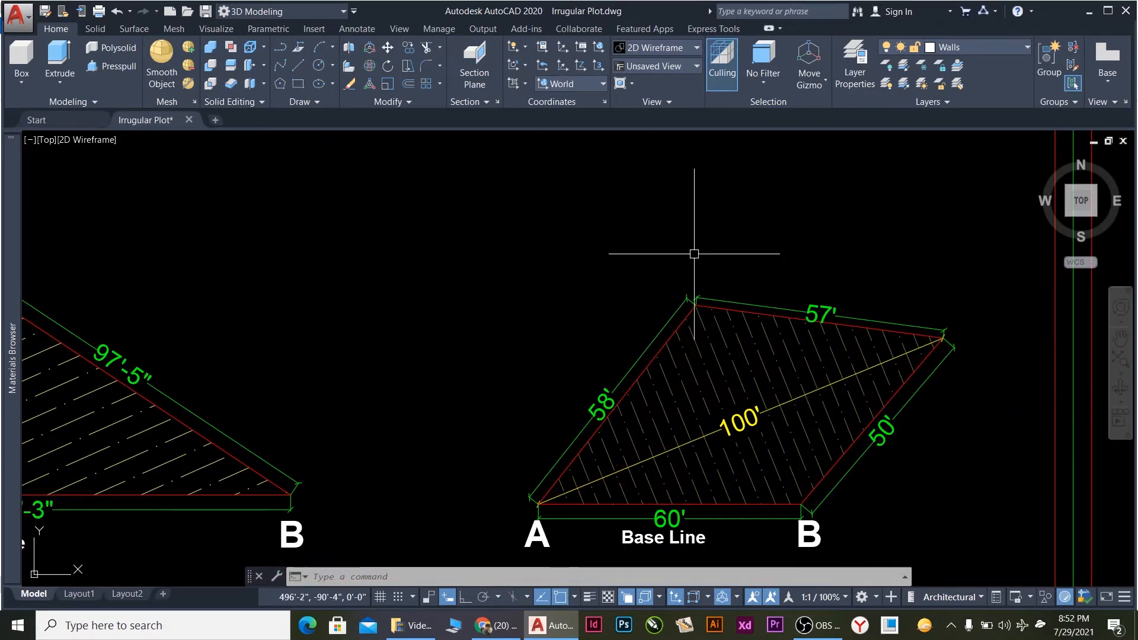
pyautogui.scroll(-10, 694, 254)
pyautogui.scroll(6, 643, 195)
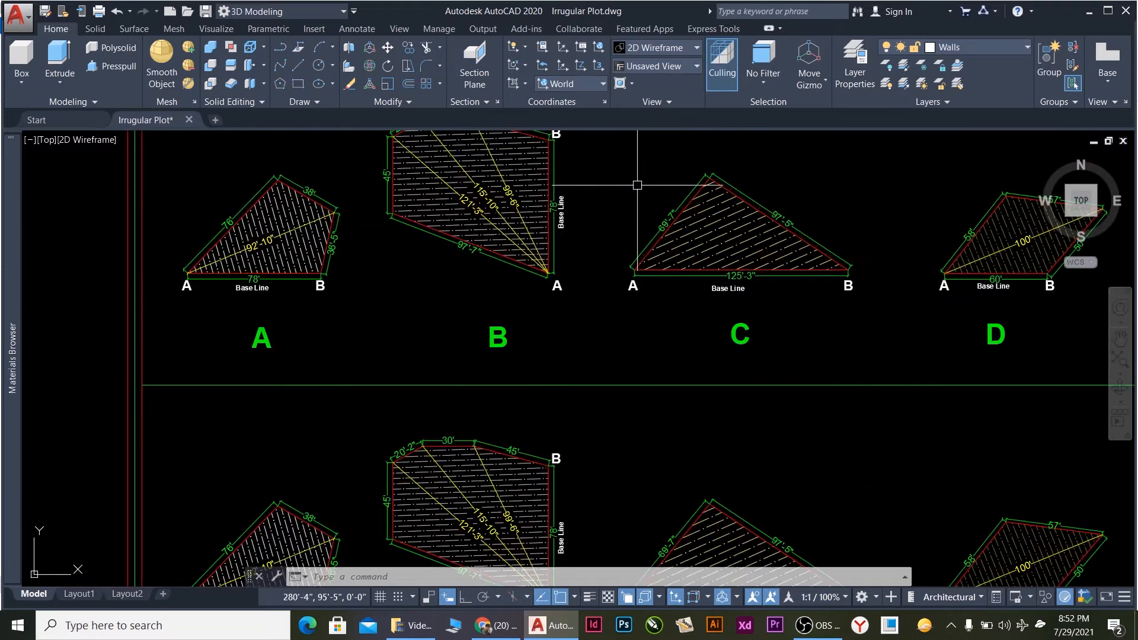
pyautogui.scroll(-4, 579, 251)
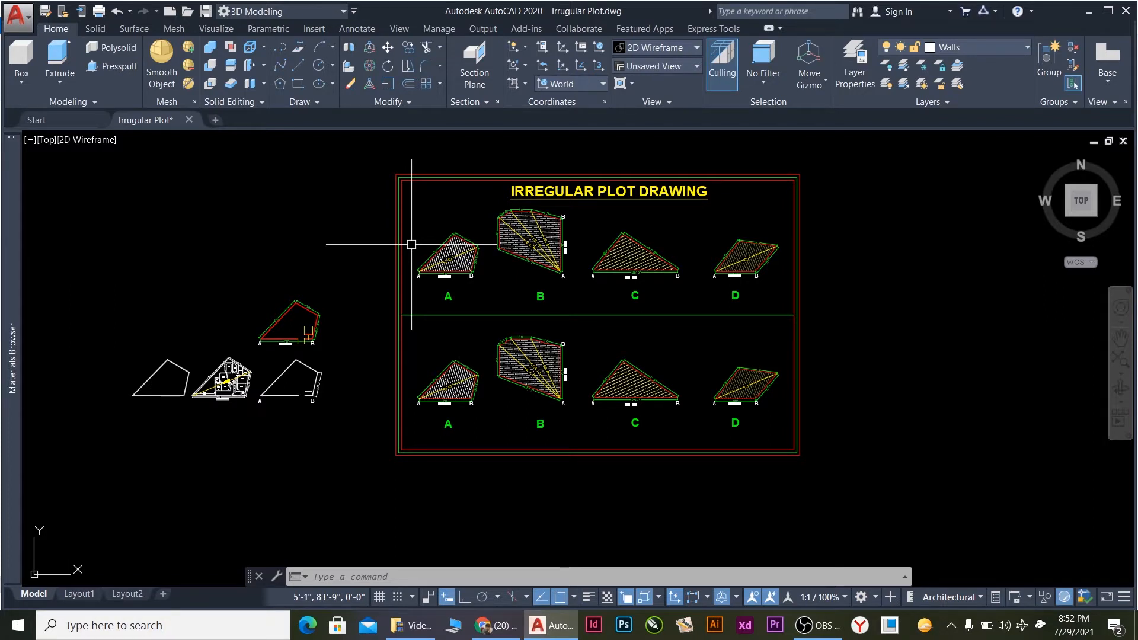
# Review the working copies of plot A beside the sheet: the red dimensioned outline, the gated boundary and the ground floor plan.
pyautogui.scroll(2, 411, 244)
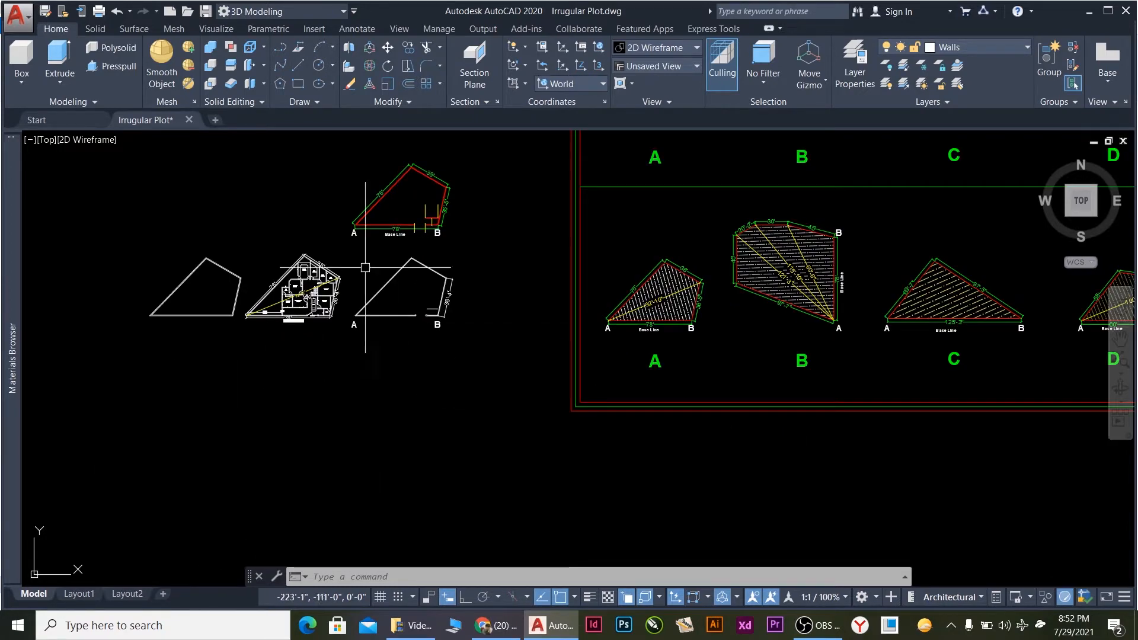
pyautogui.scroll(2, 371, 269)
pyautogui.scroll(-2, 396, 273)
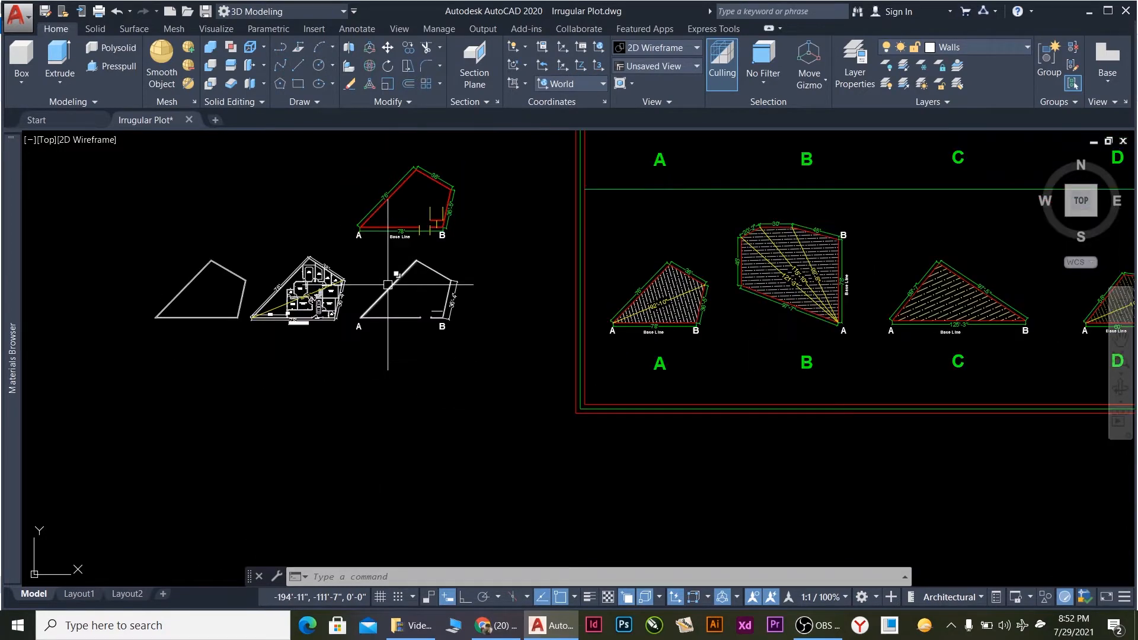
pyautogui.scroll(4, 404, 216)
pyautogui.scroll(-3, 397, 210)
pyautogui.scroll(3, 406, 224)
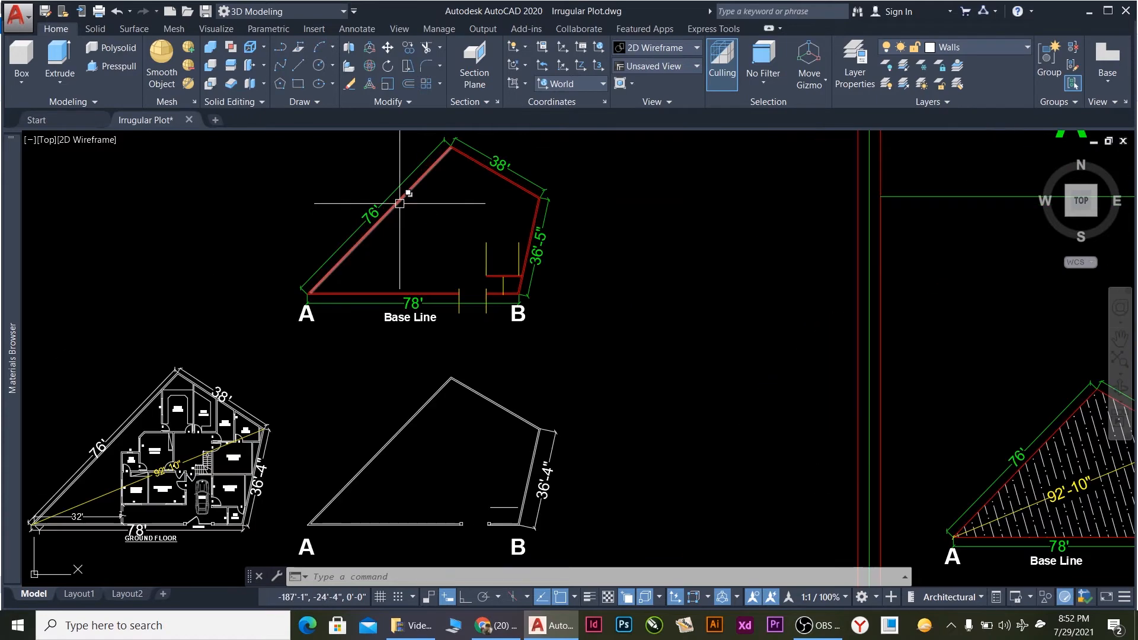
pyautogui.scroll(-3, 407, 198)
pyautogui.scroll(4, 355, 287)
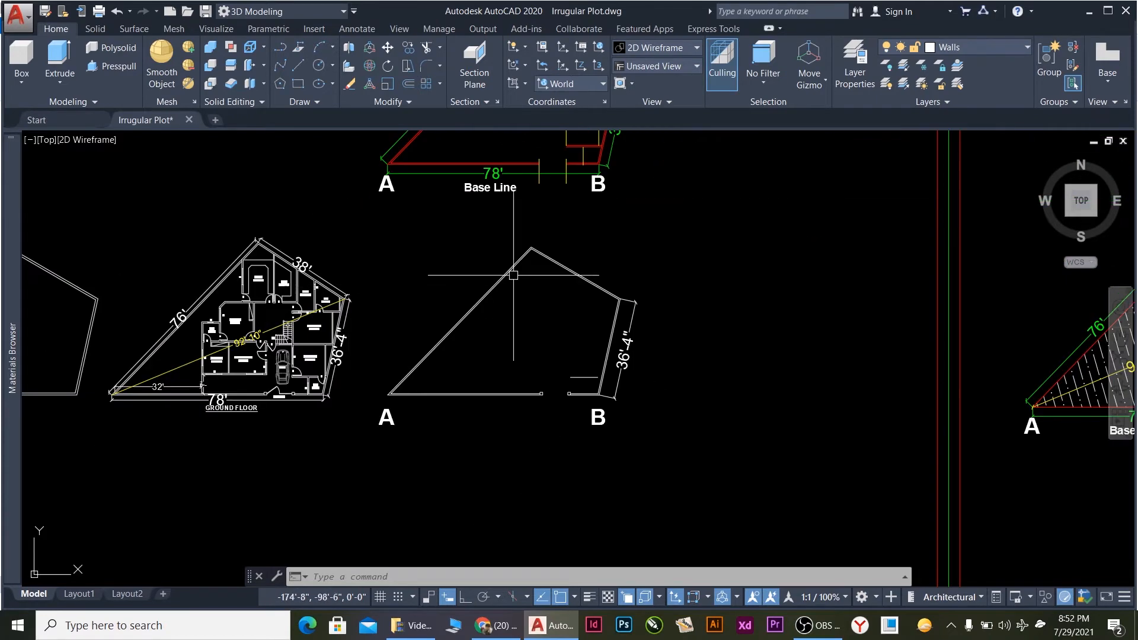
pyautogui.scroll(-6, 513, 275)
pyautogui.scroll(4, 462, 276)
pyautogui.scroll(-3, 682, 366)
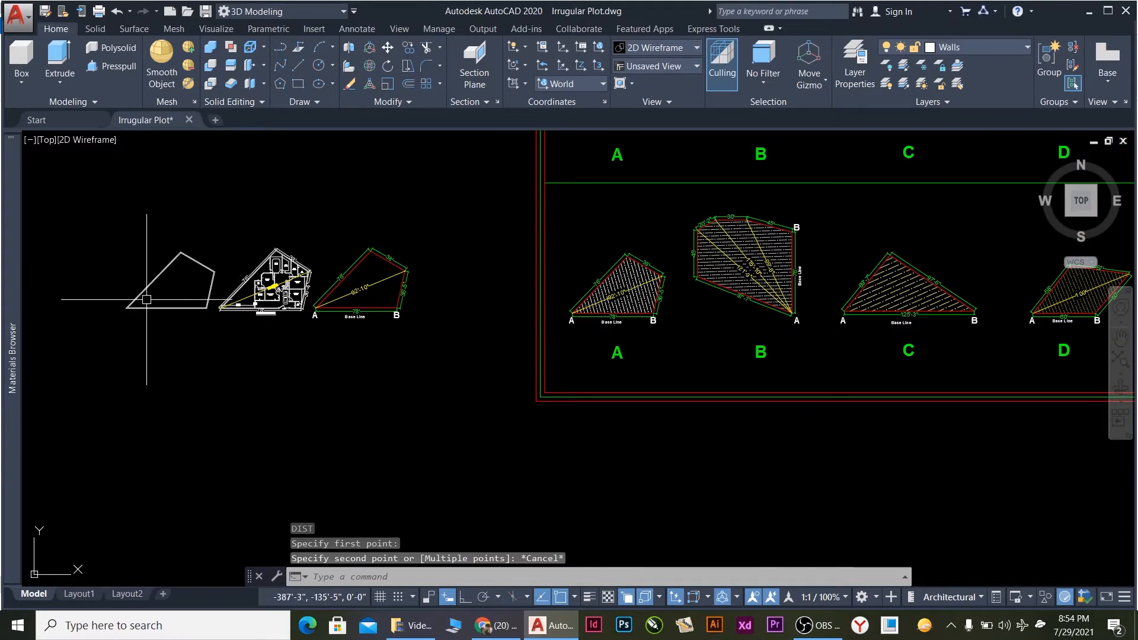
# Offset the inner base line of the empty double-line plot boundary 6' into the plot, with selection cycling turned off.
pyautogui.scroll(4, 153, 269)
pyautogui.scroll(6, 237, 261)
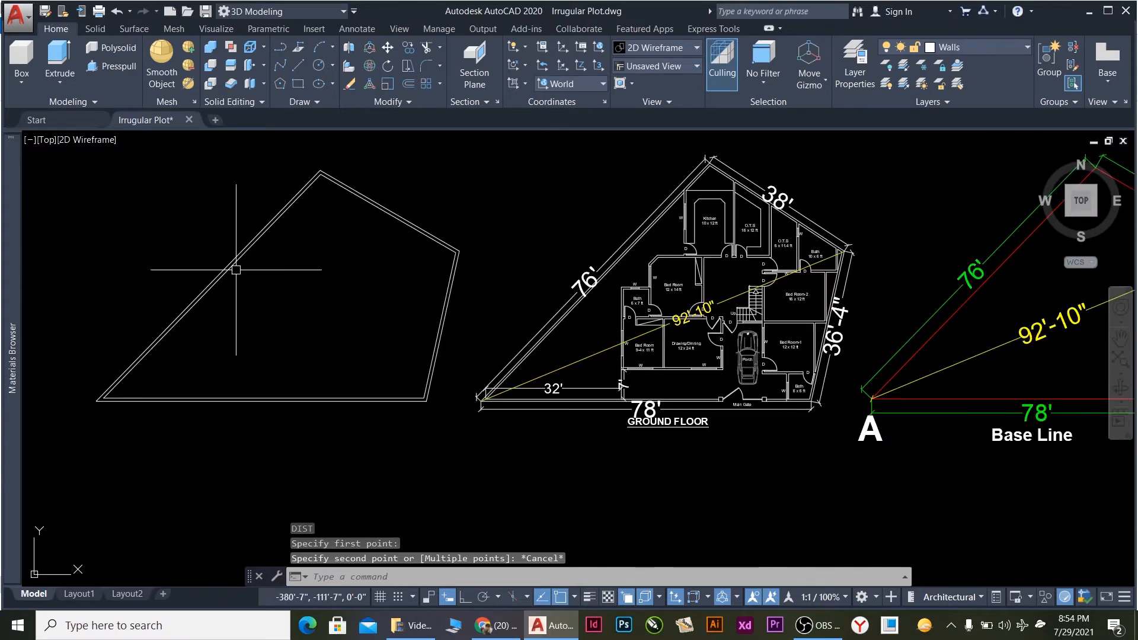
pyautogui.scroll(-4, 237, 261)
pyautogui.scroll(2, 152, 248)
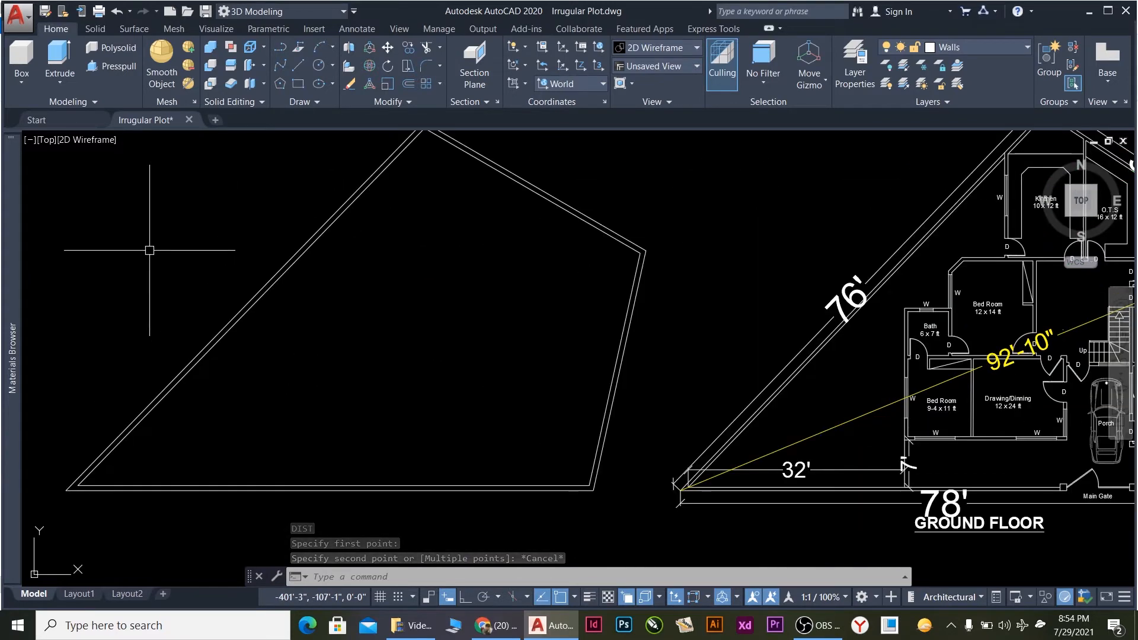
pyautogui.scroll(-2, 152, 249)
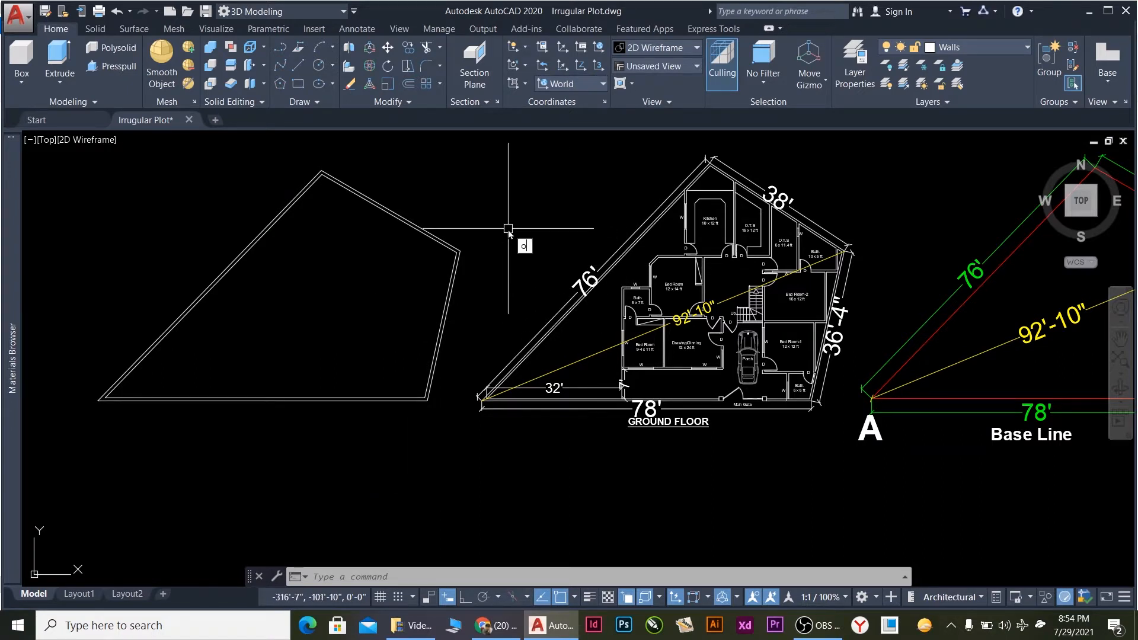
pyautogui.press('Return')
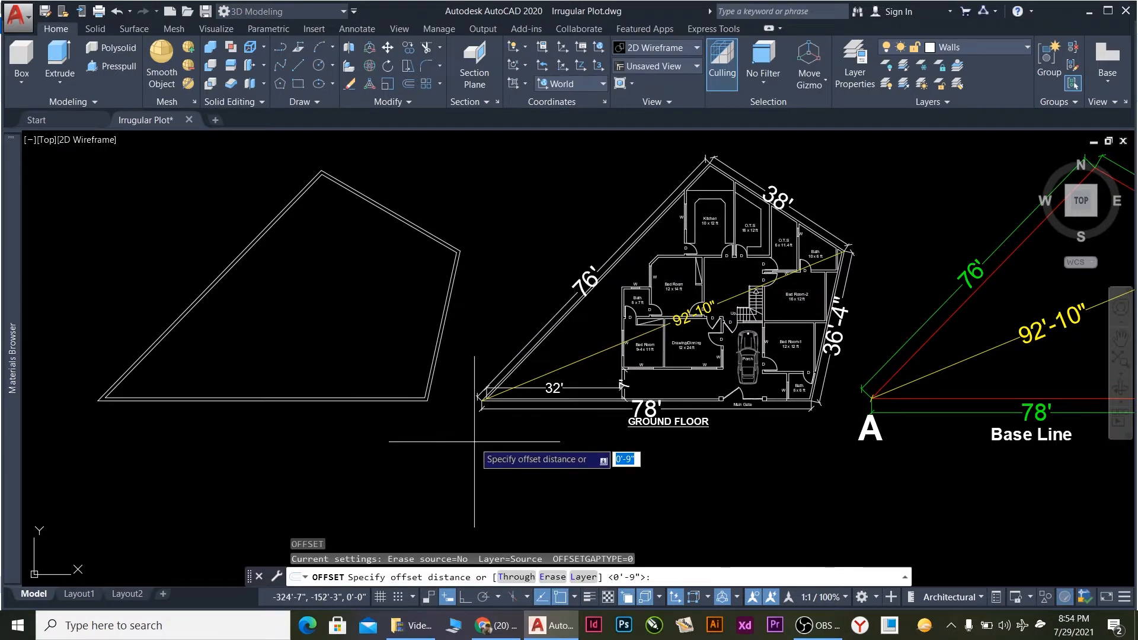
pyautogui.press('Return')
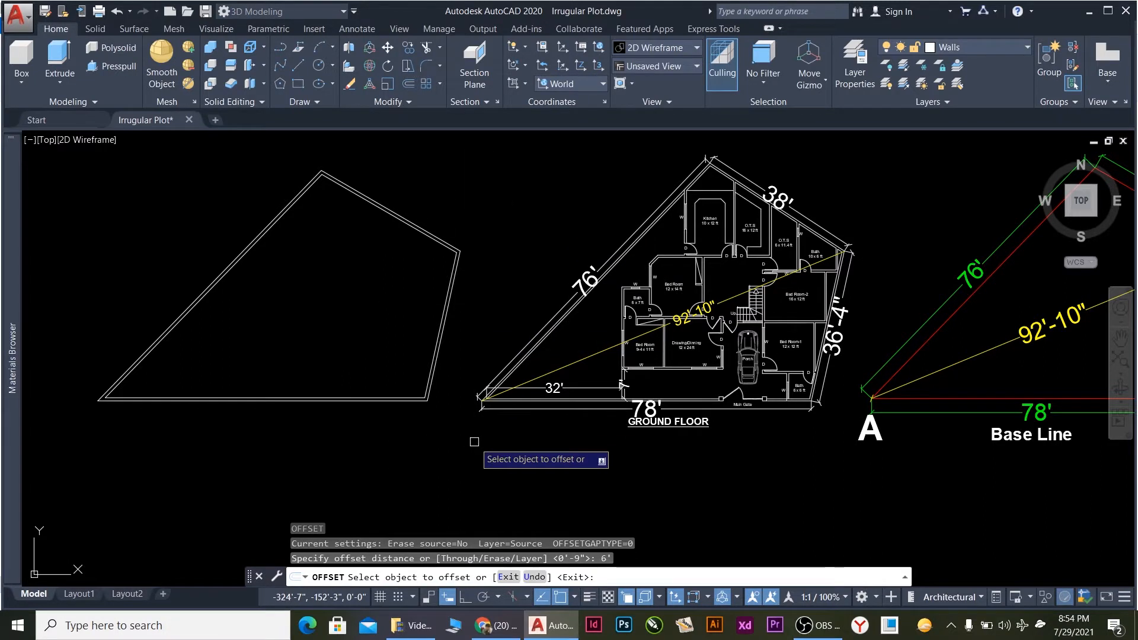
pyautogui.click(386, 396)
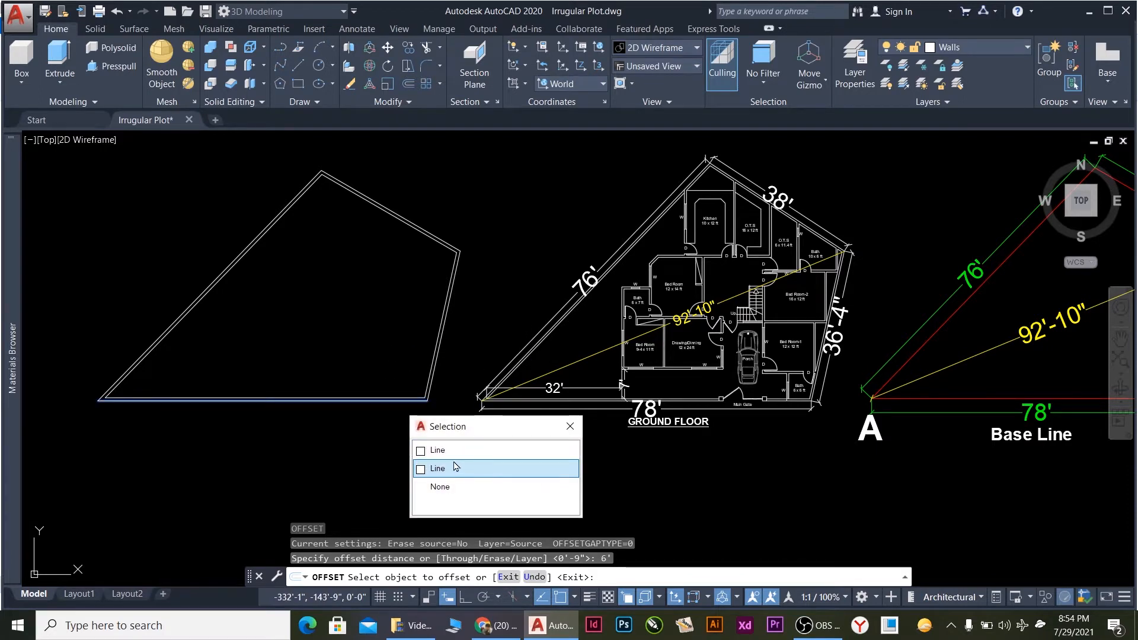
pyautogui.click(622, 603)
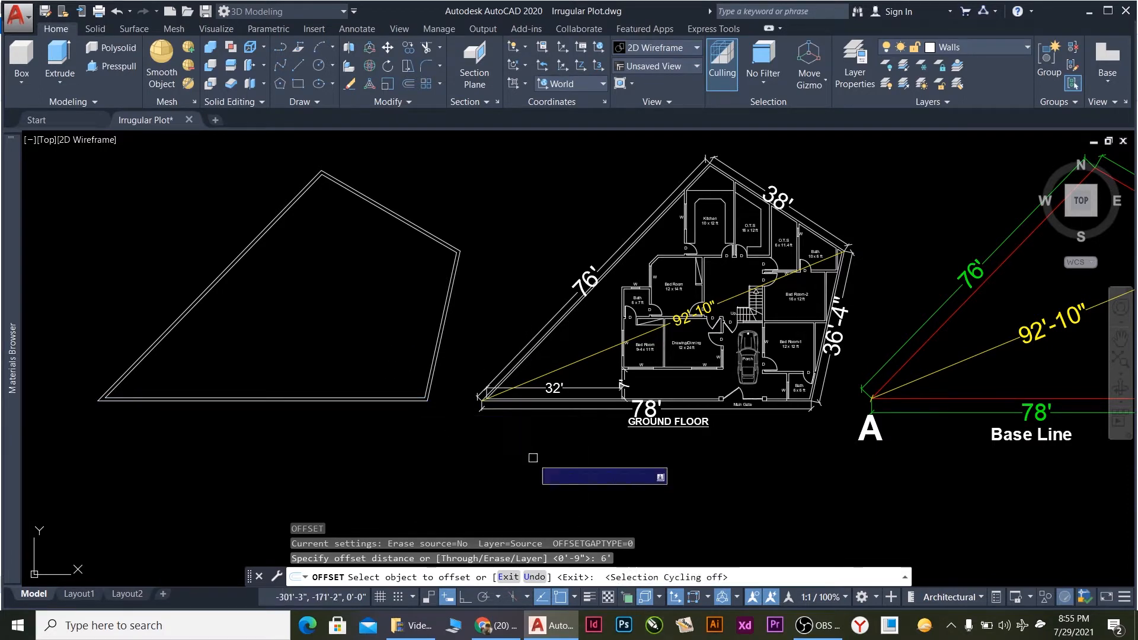
pyautogui.click(382, 396)
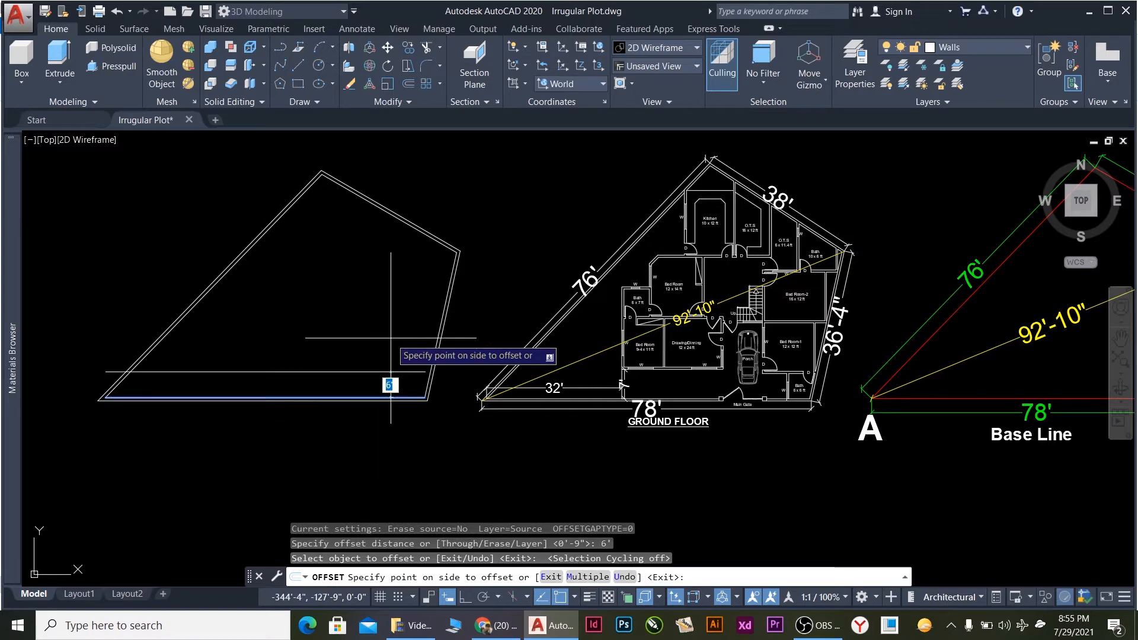
pyautogui.click(376, 326)
pyautogui.scroll(2, 355, 362)
pyautogui.scroll(-5, 356, 363)
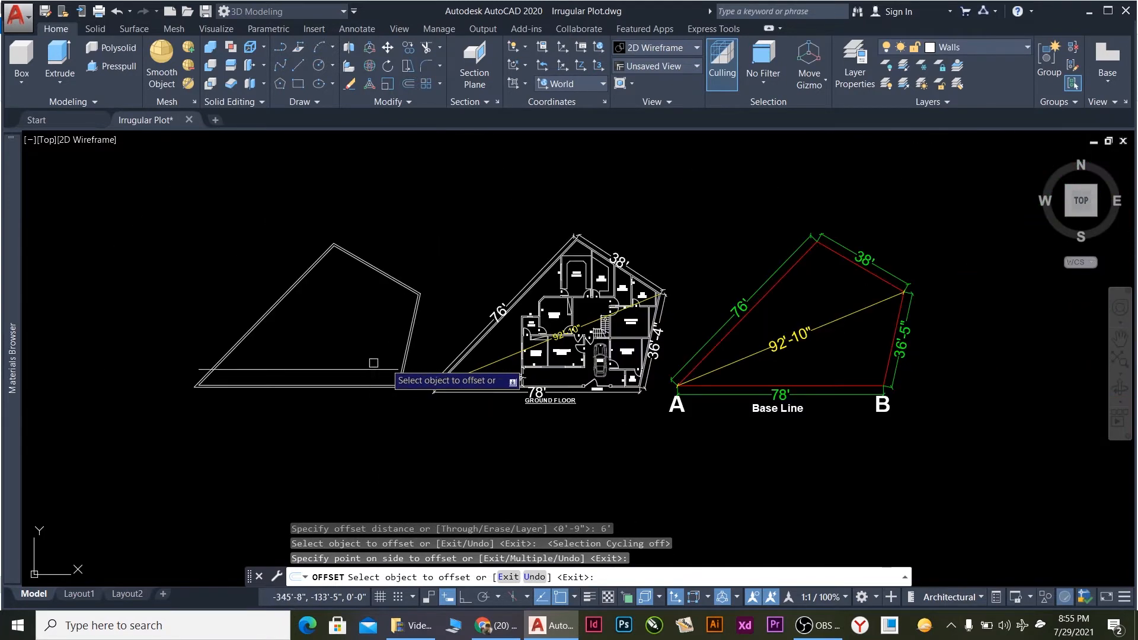
pyautogui.scroll(6, 368, 360)
pyautogui.press('Escape')
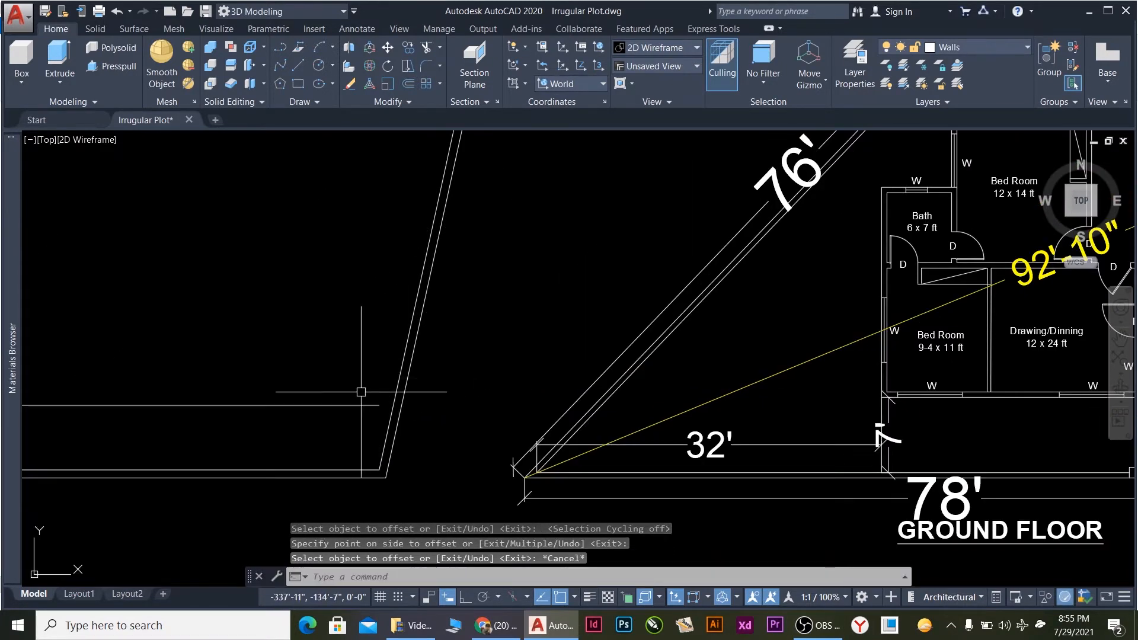
# Extend the east end of the offset line to the inner line of the plot's slanted east boundary wall.
pyautogui.write('ex')
pyautogui.press('Return')
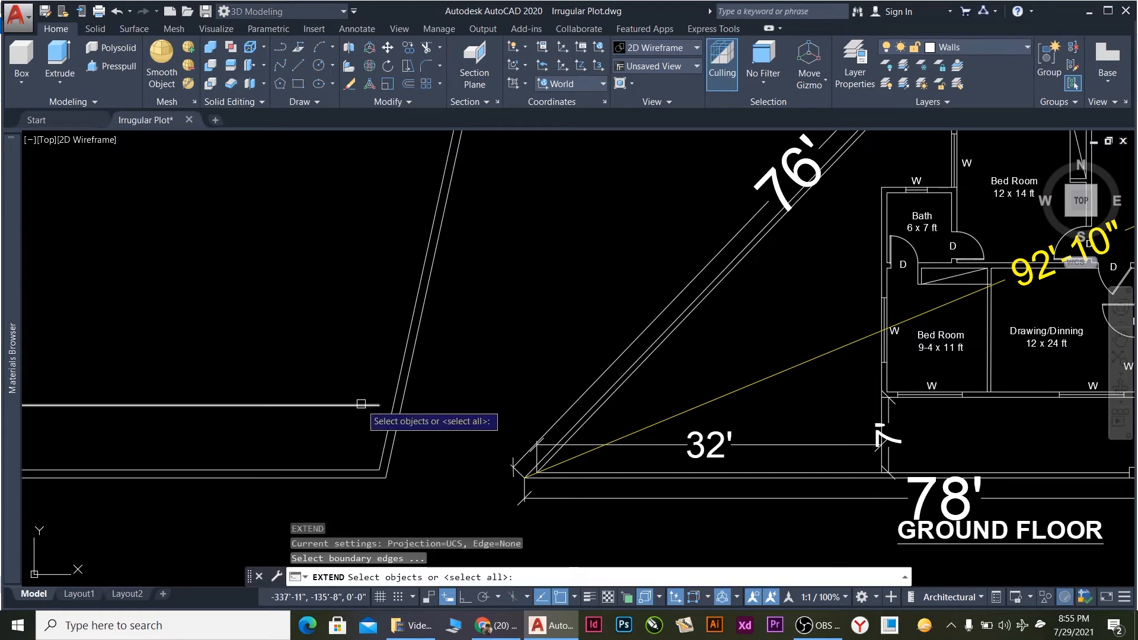
pyautogui.press('Return')
pyautogui.click(363, 405)
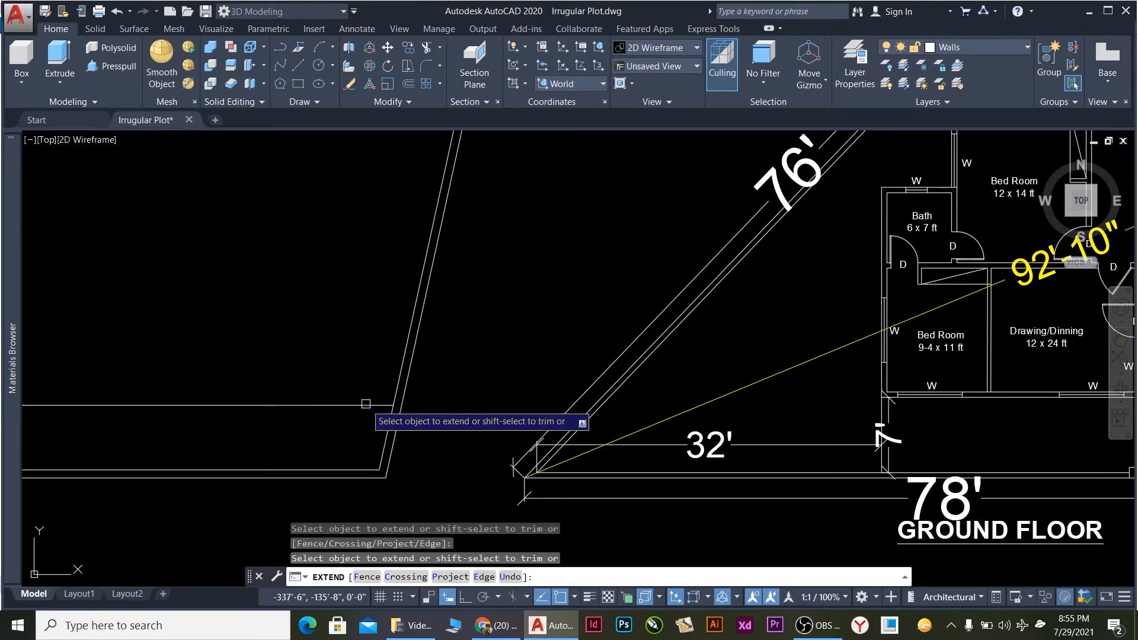
pyautogui.scroll(-4, 457, 390)
pyautogui.scroll(2, 454, 388)
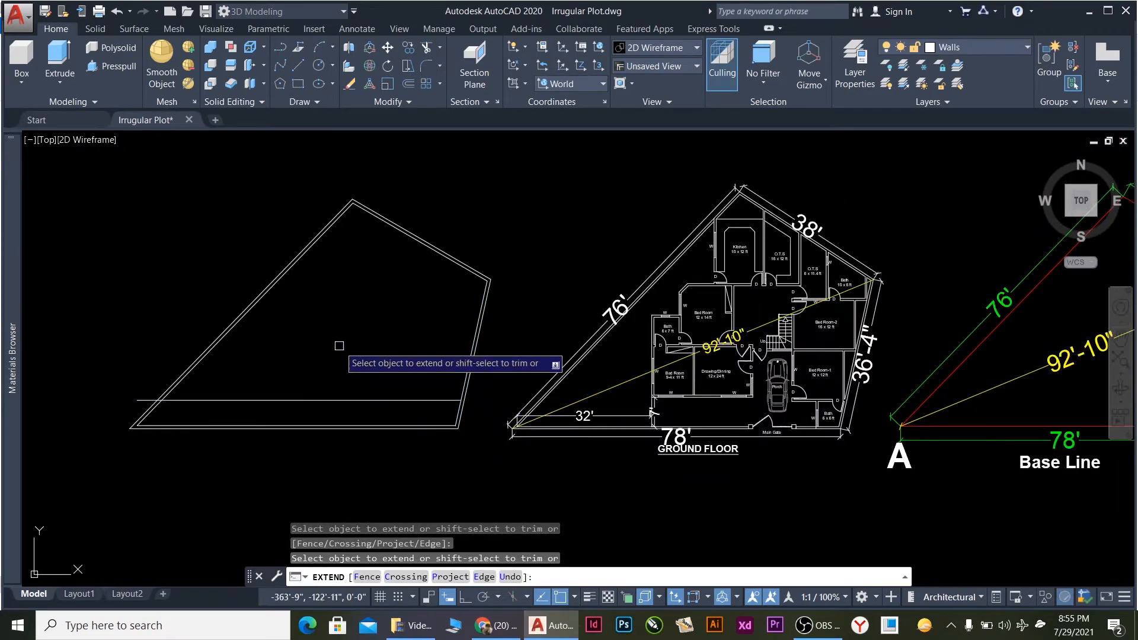
pyautogui.scroll(2, 326, 278)
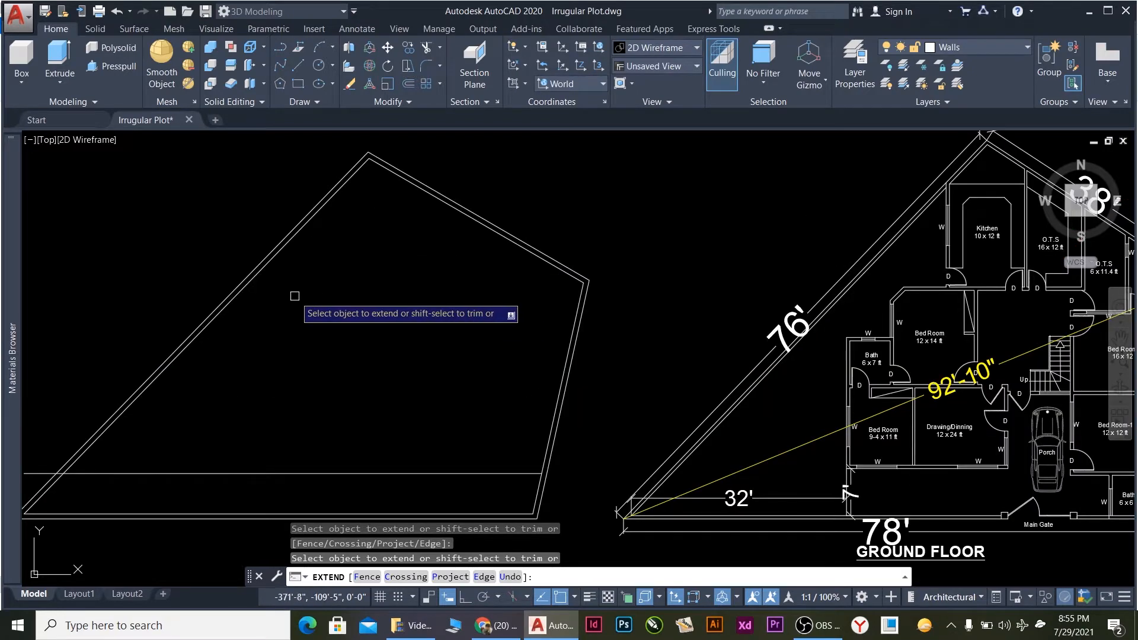
# Examine the reference ground floor plan: the front setback, main gate, porch and front rooms, compared with the empty boundary.
pyautogui.scroll(-6, 656, 519)
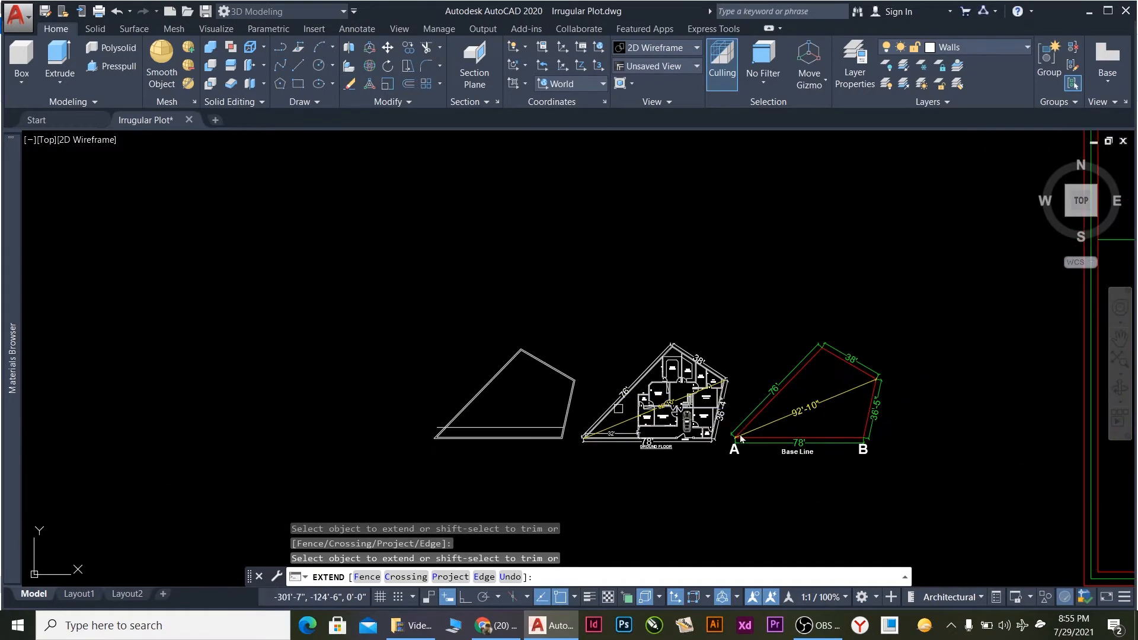
pyautogui.scroll(4, 657, 437)
pyautogui.scroll(6, 519, 435)
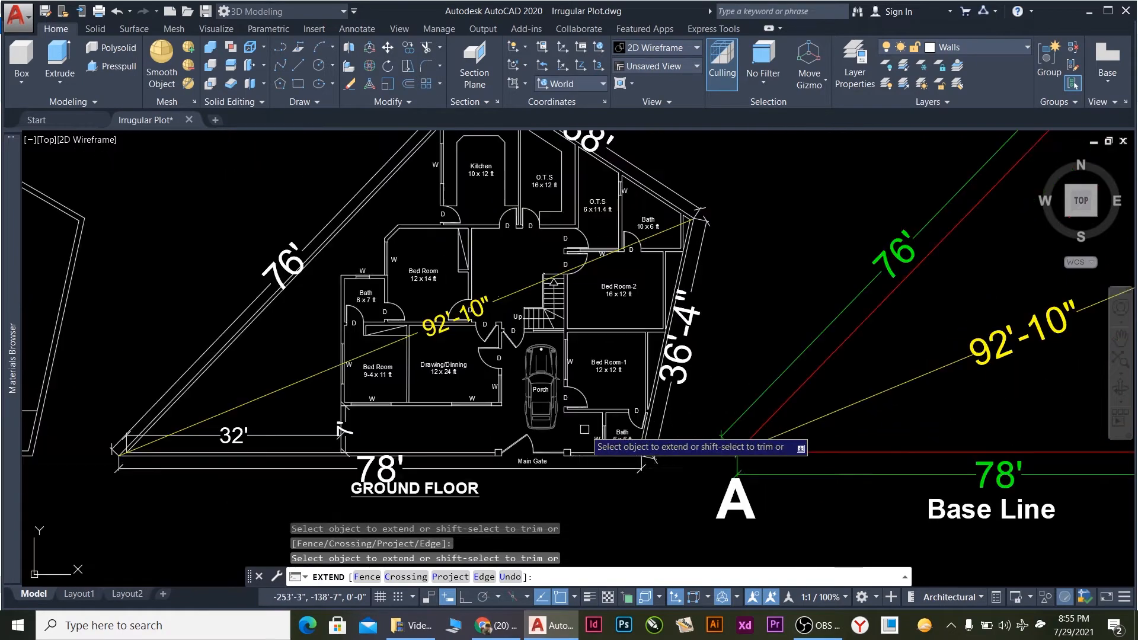
pyautogui.scroll(-4, 585, 430)
pyautogui.scroll(4, 344, 432)
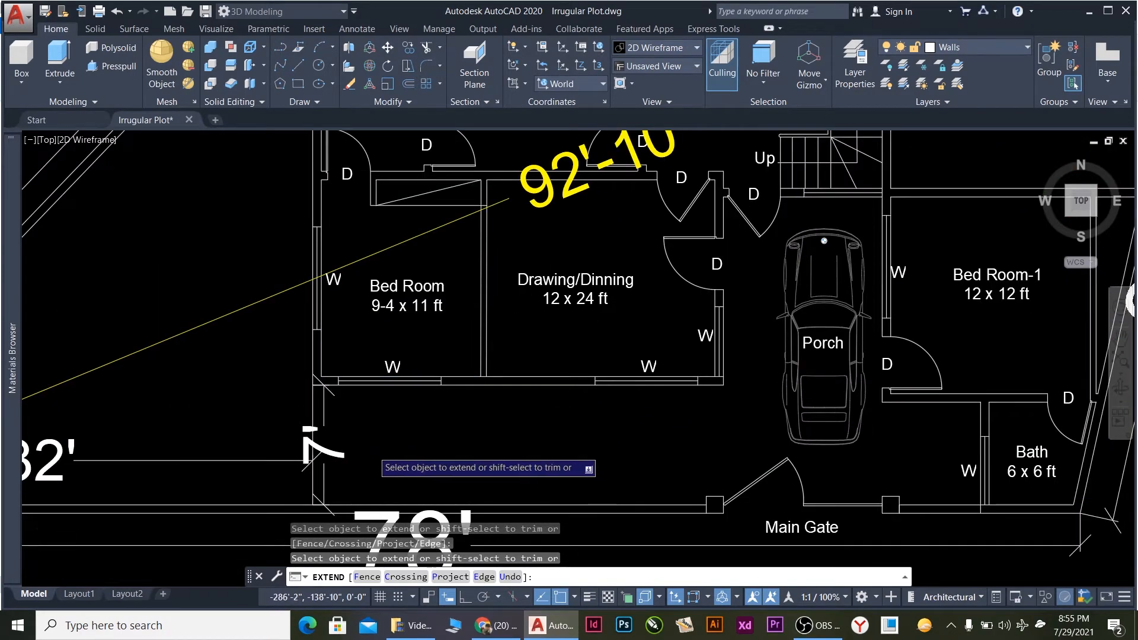
pyautogui.scroll(-2, 368, 456)
pyautogui.scroll(-5, 332, 445)
pyautogui.scroll(1, 414, 432)
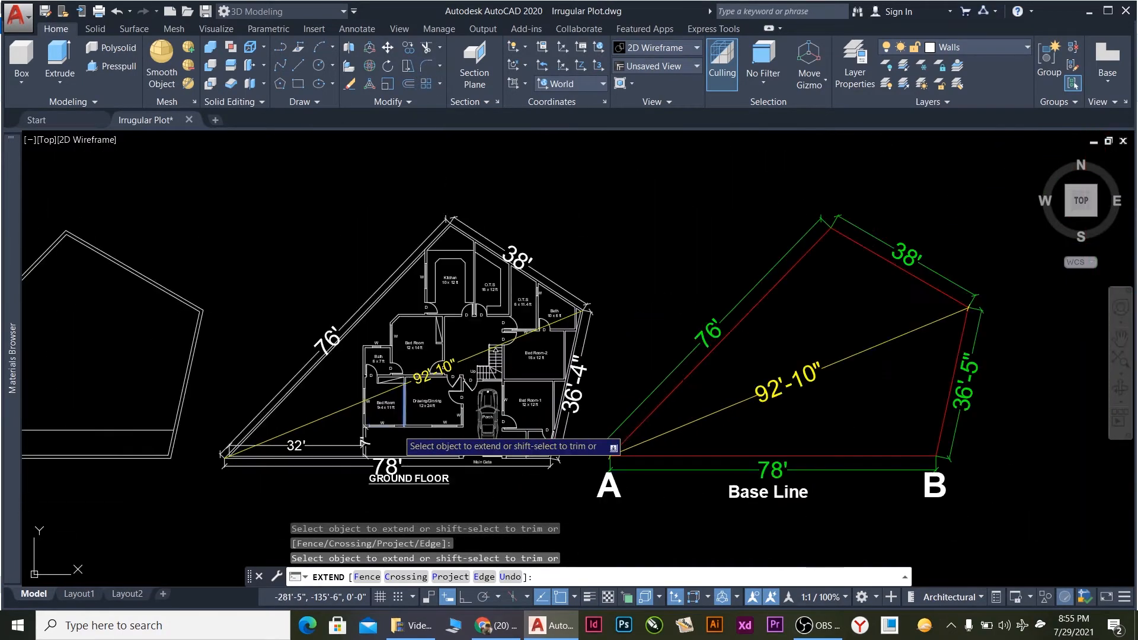
pyautogui.scroll(-5, 189, 437)
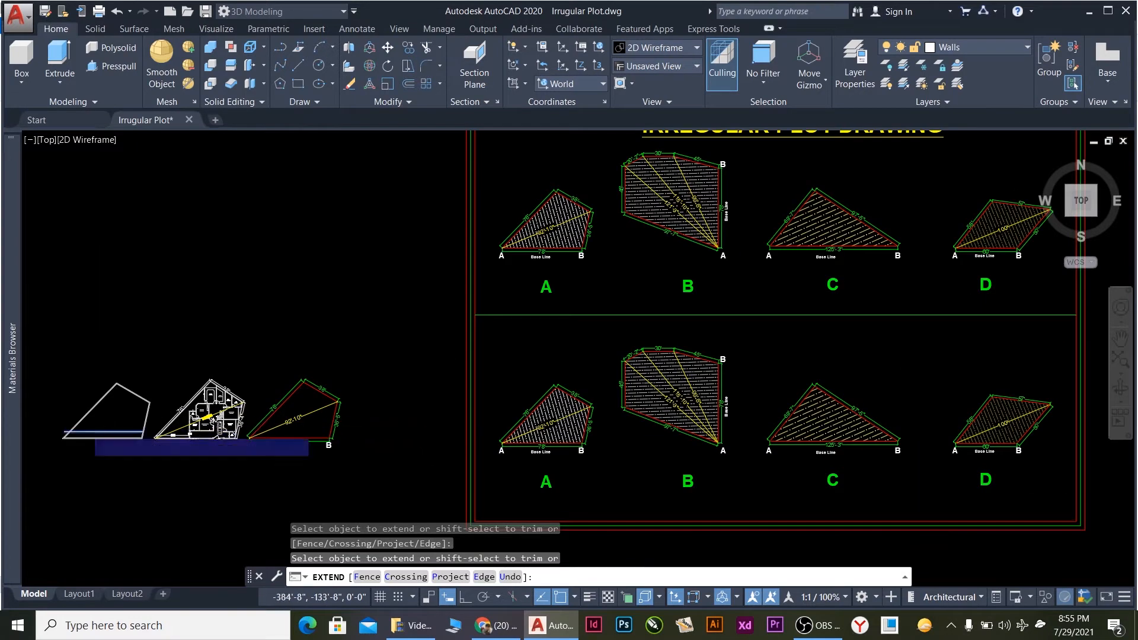
pyautogui.scroll(4, 92, 435)
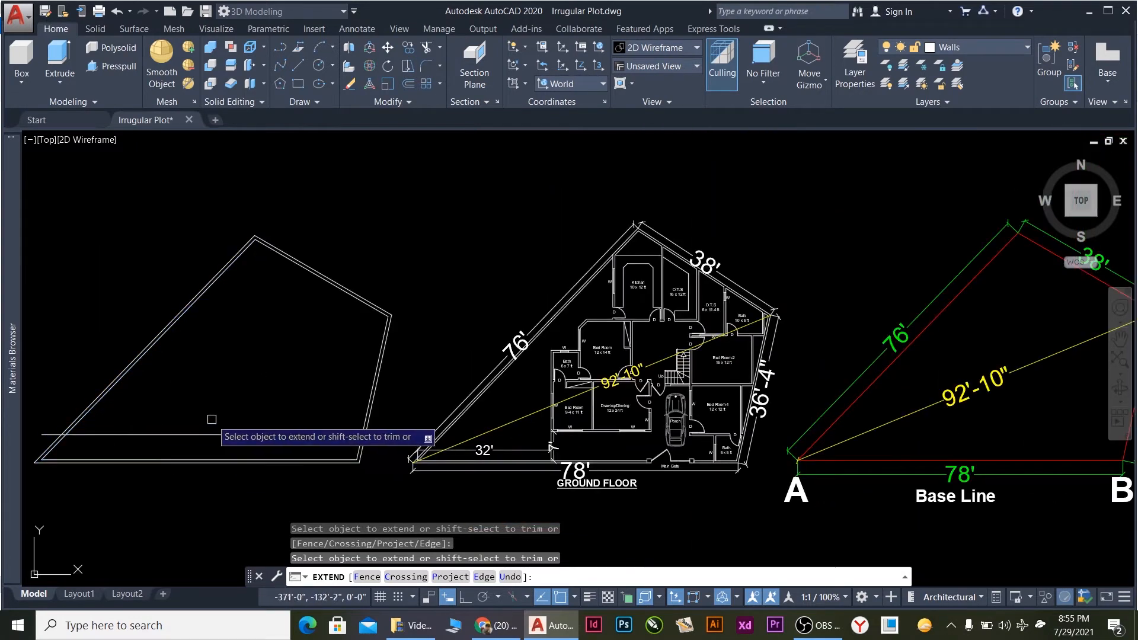
pyautogui.press('Escape')
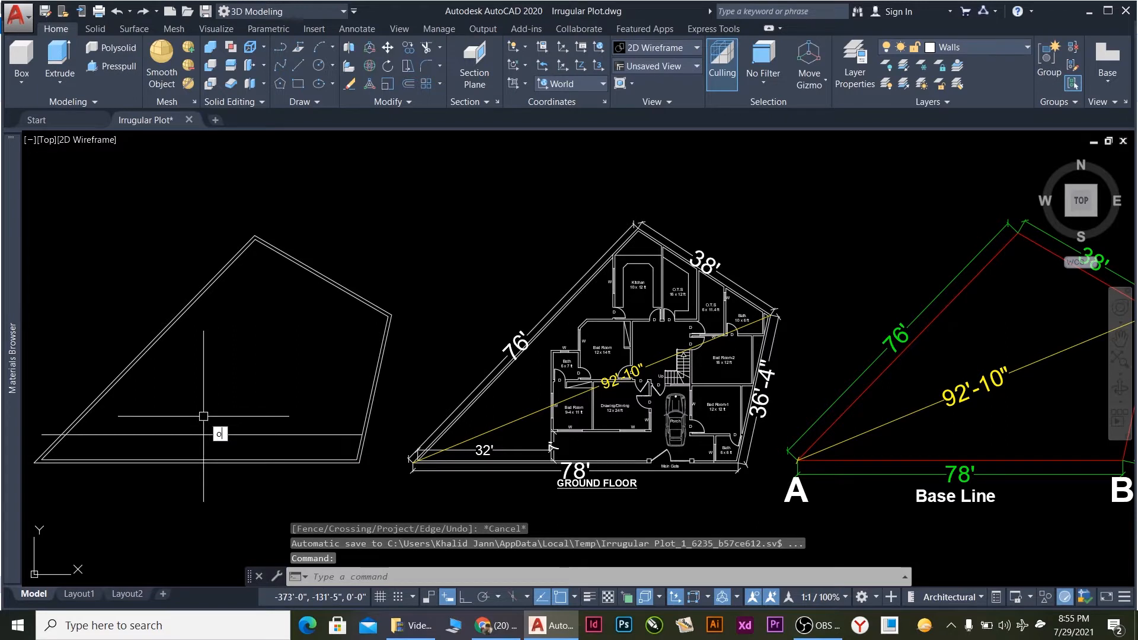
# Offset the front setback line 6" further into the empty plot to form the front wall's thickness.
pyautogui.write('o')
pyautogui.press('Return')
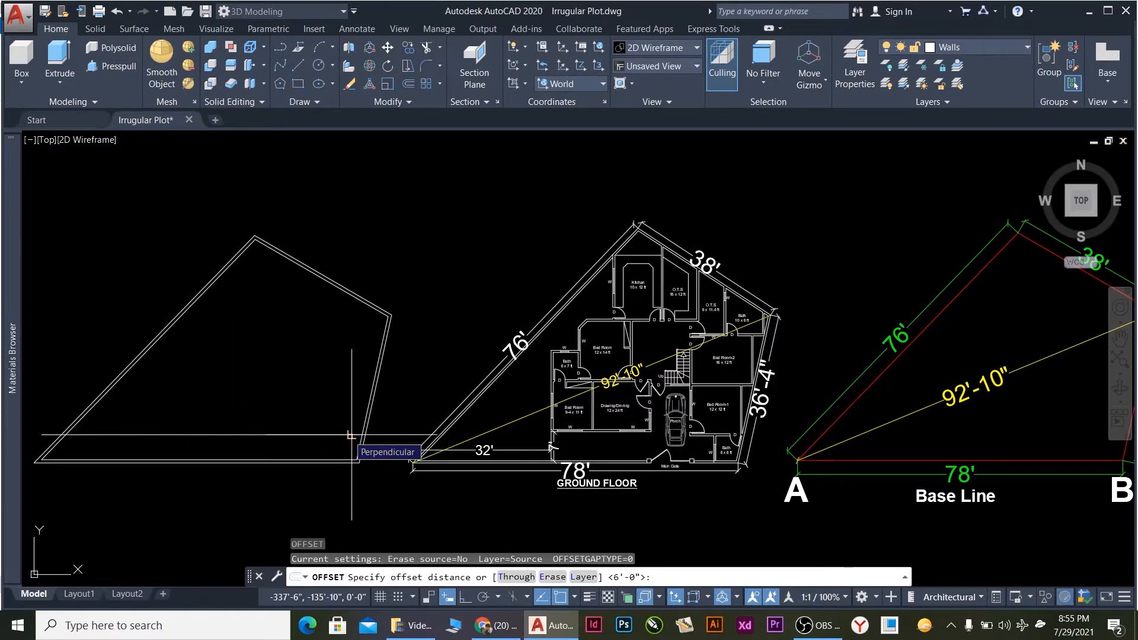
pyautogui.write('6')
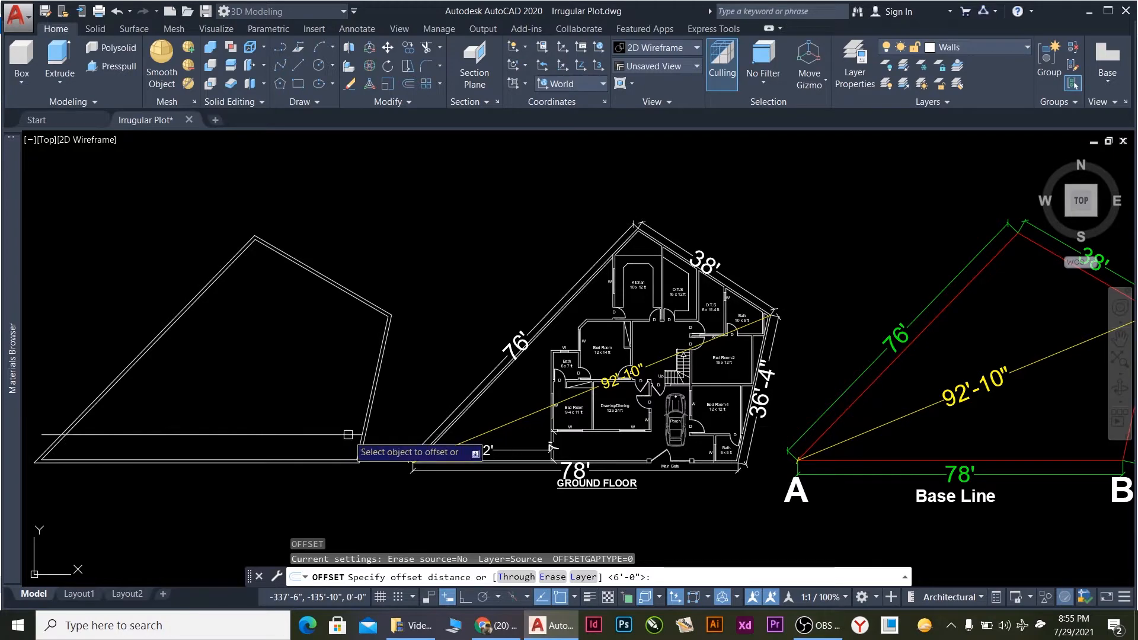
pyautogui.press('Return')
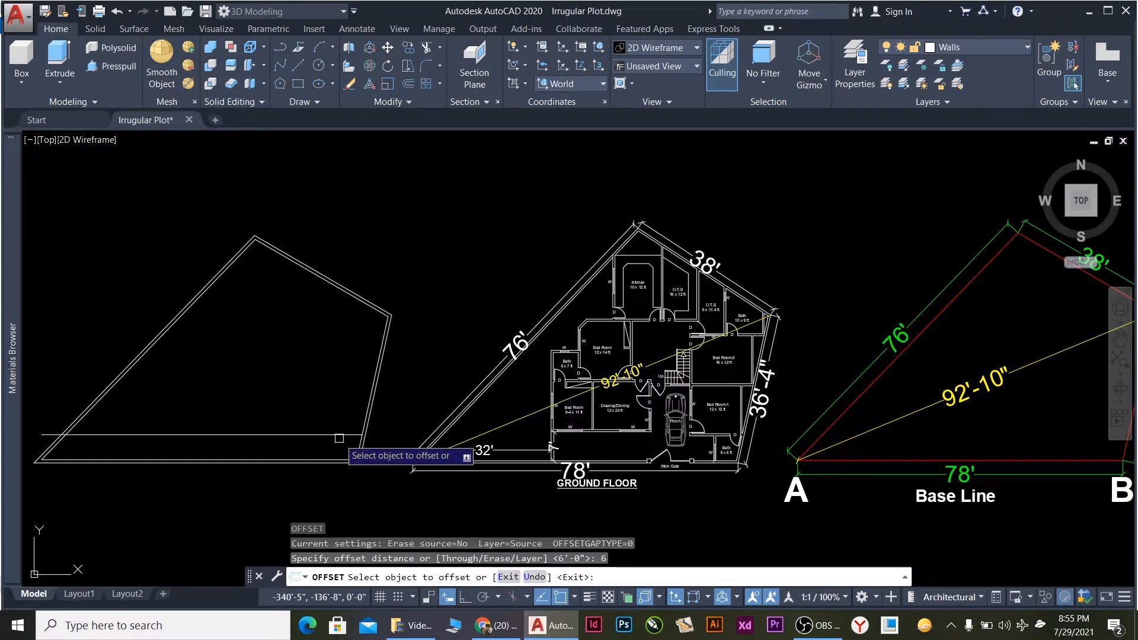
pyautogui.click(347, 436)
pyautogui.click(349, 350)
pyautogui.scroll(4, 315, 422)
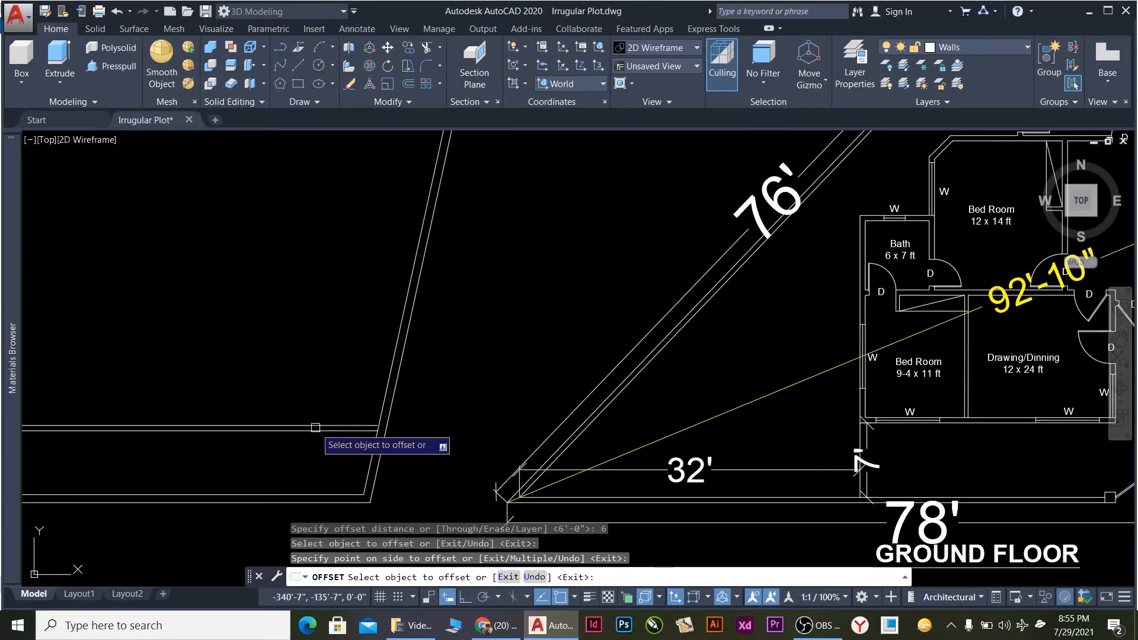
pyautogui.scroll(-4, 312, 412)
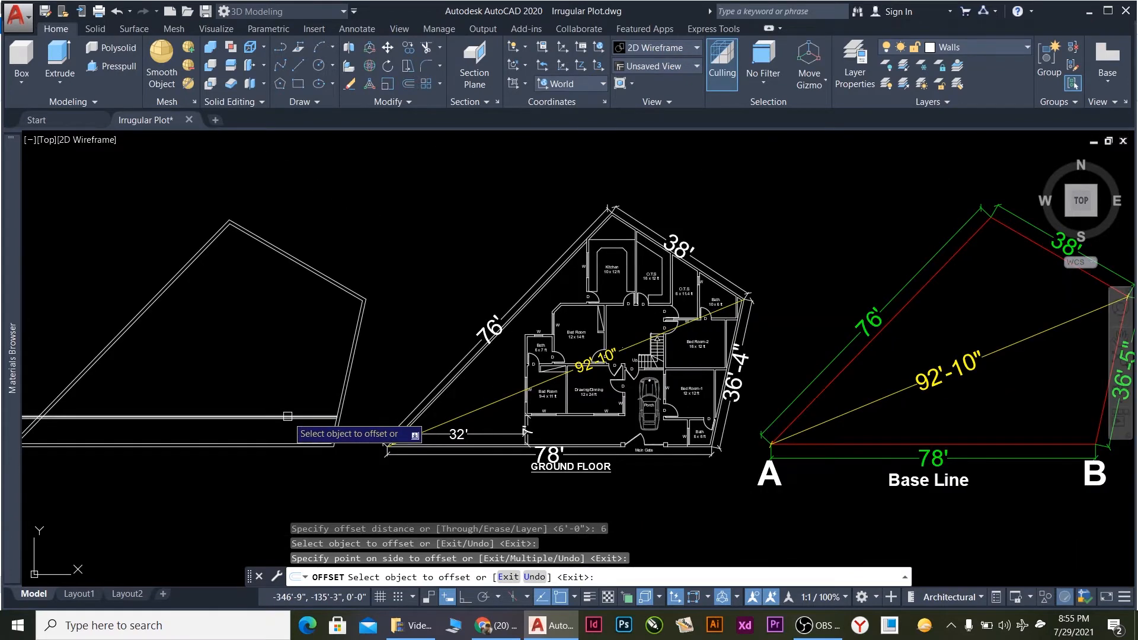
pyautogui.scroll(-2, 287, 416)
pyautogui.scroll(4, 479, 428)
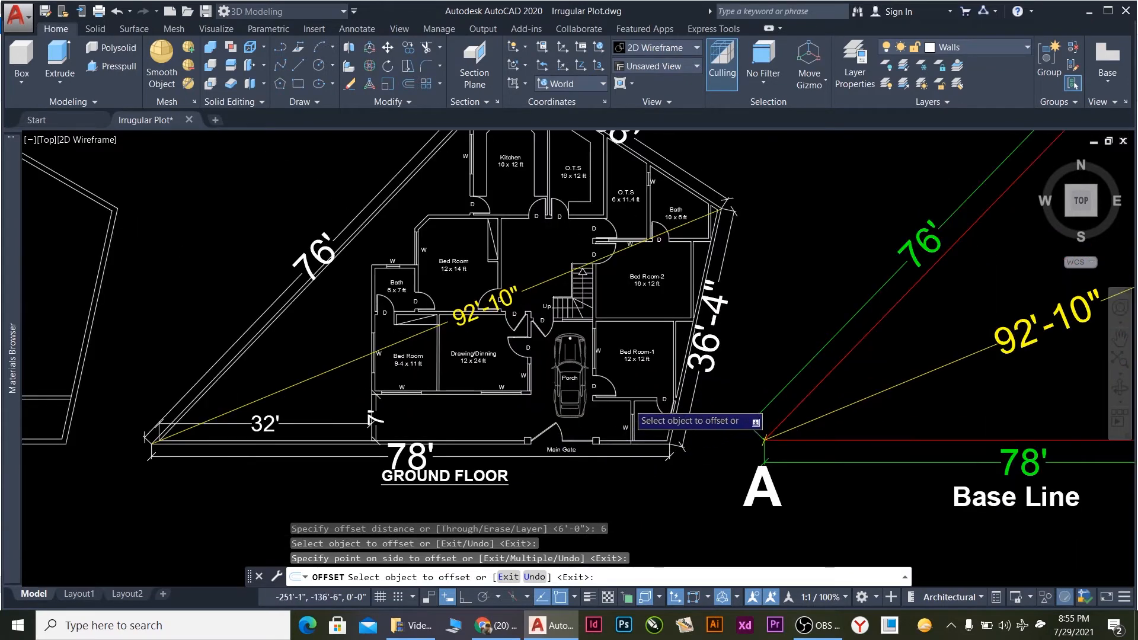
pyautogui.scroll(2, 628, 406)
pyautogui.press('Escape')
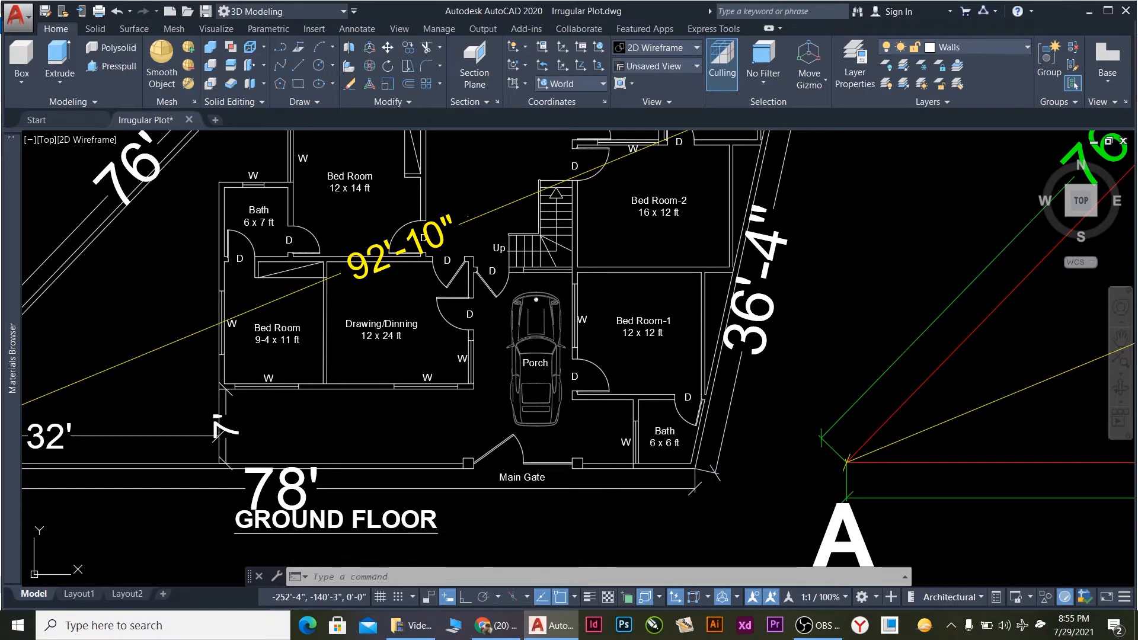
pyautogui.write('l')
pyautogui.press('Return')
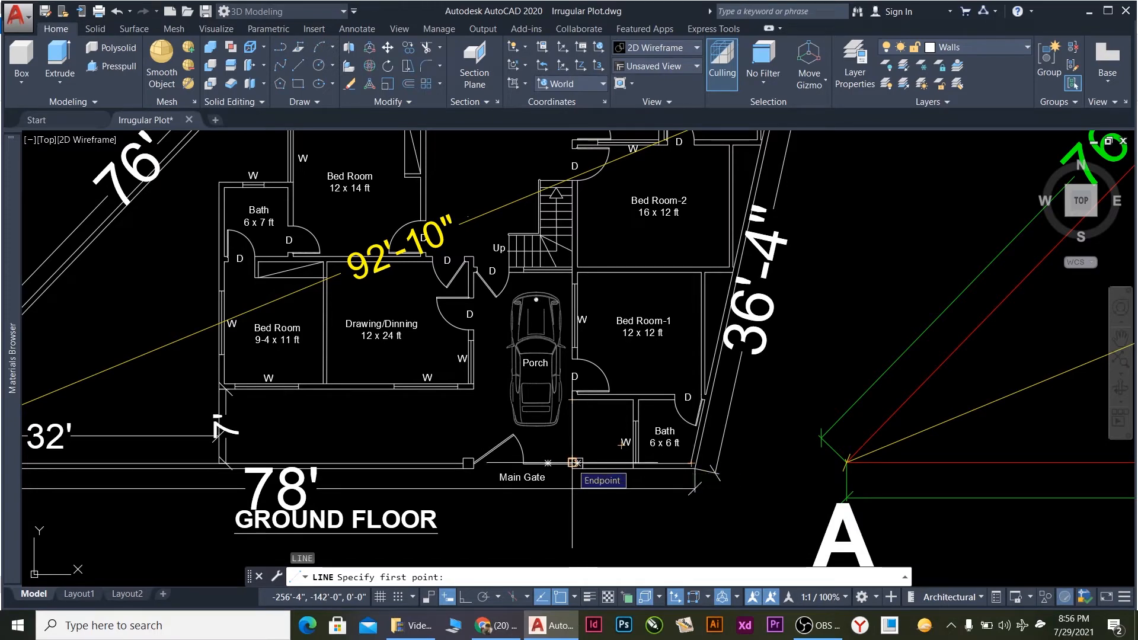
pyautogui.scroll(-5, 691, 491)
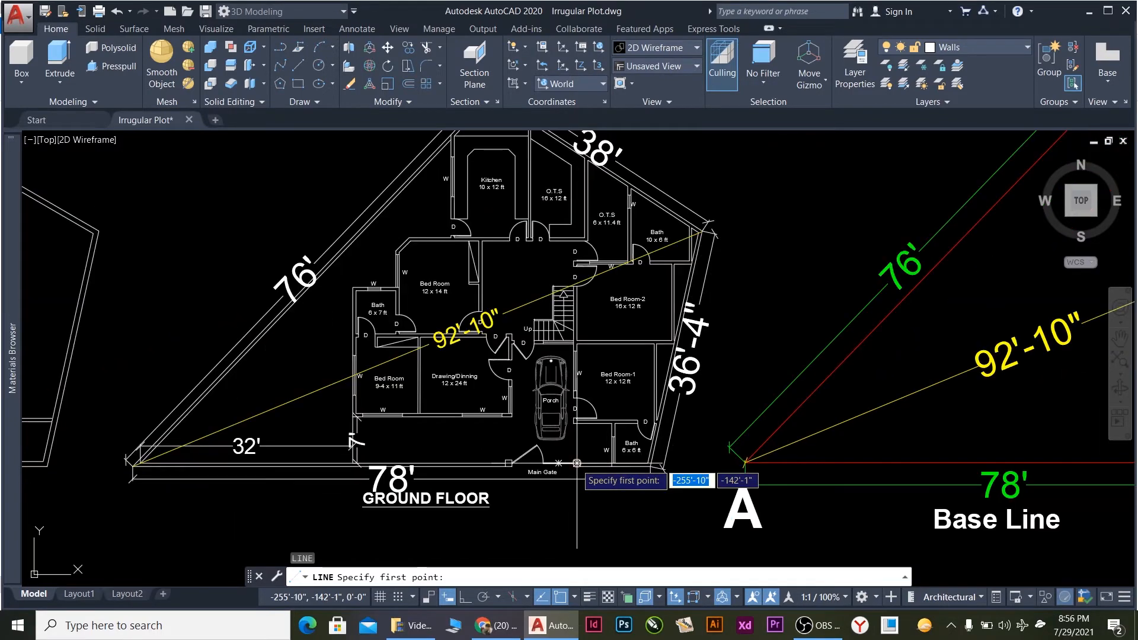
pyautogui.scroll(2, 343, 455)
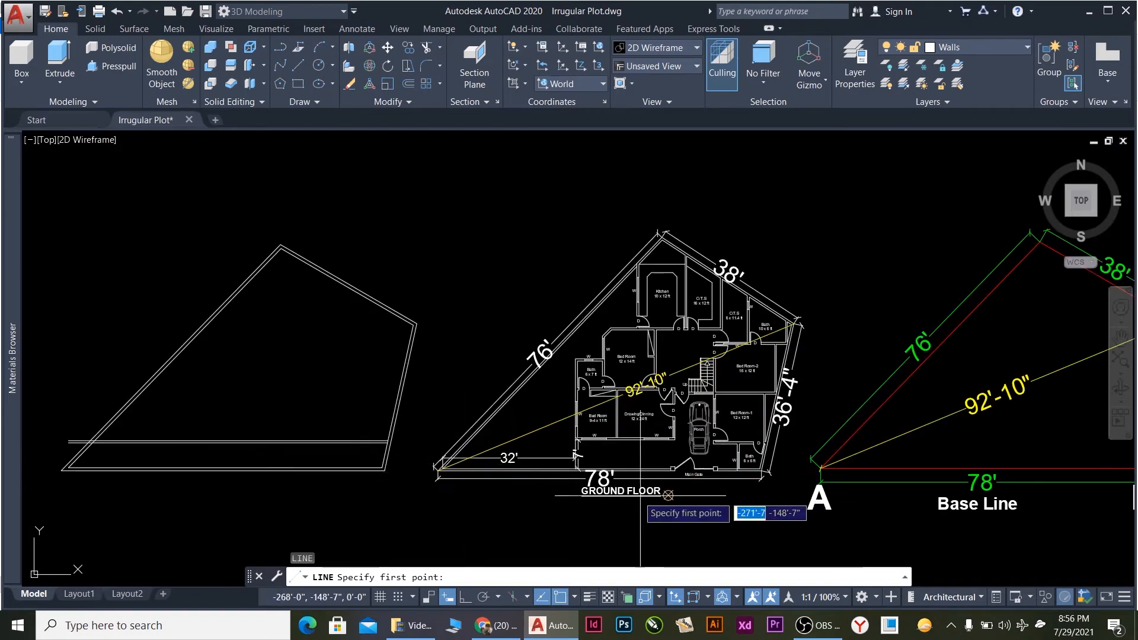
pyautogui.scroll(4, 781, 472)
pyautogui.press('Escape')
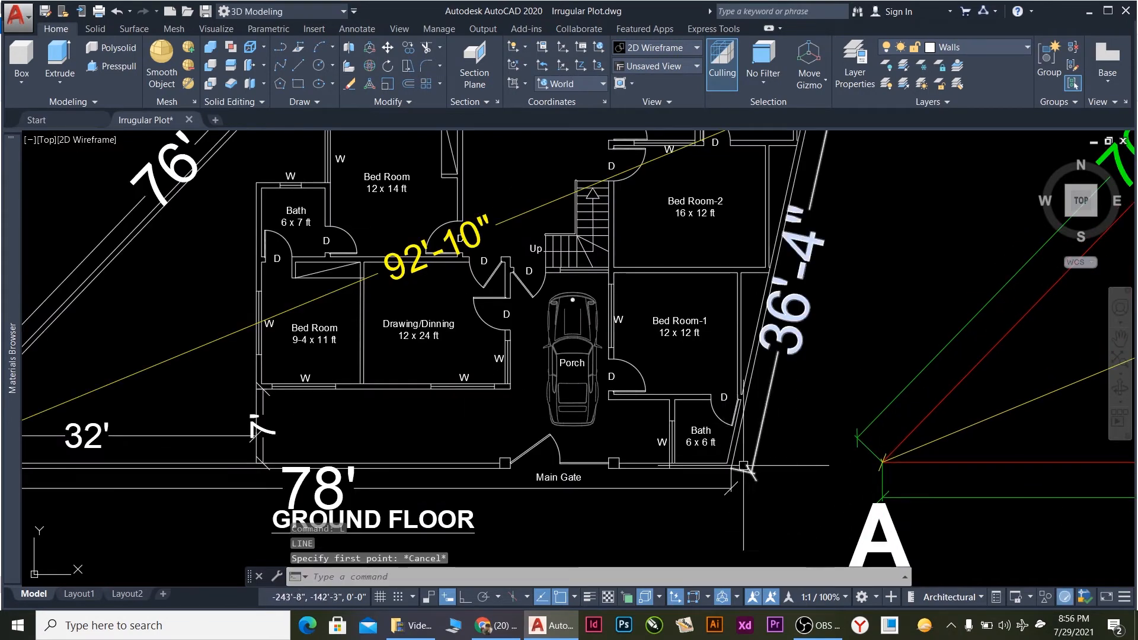
# Measure the distance along the reference plan's inner base line from its southeast corner to the nearby gate pillar.
pyautogui.press('Return')
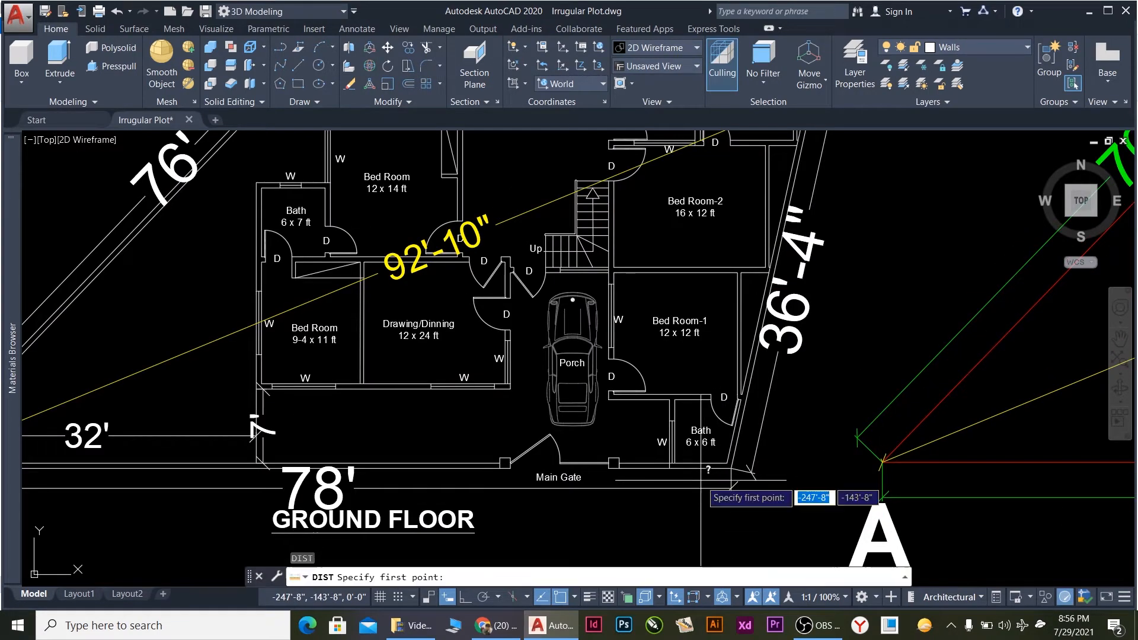
pyautogui.click(728, 463)
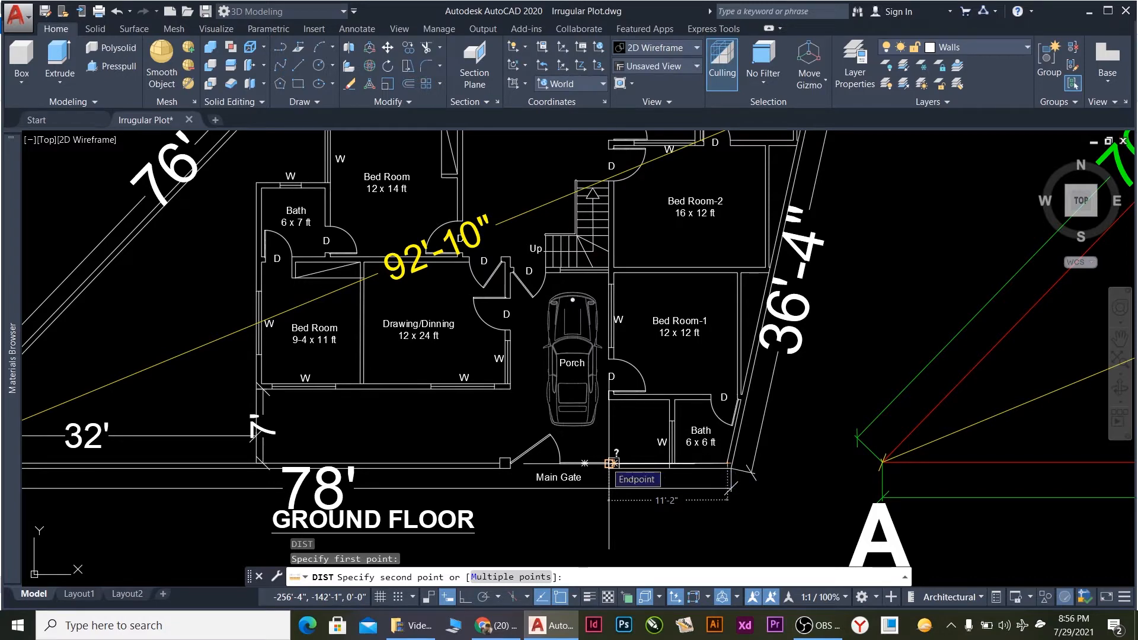
pyautogui.scroll(-5, 723, 495)
pyautogui.press('Escape')
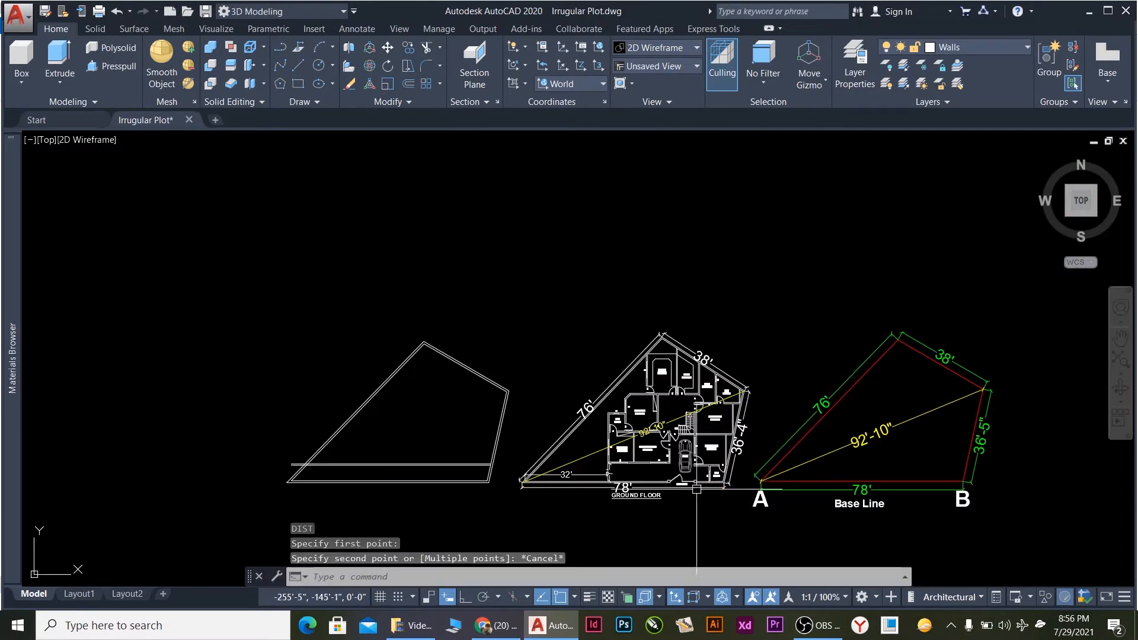
pyautogui.scroll(4, 385, 470)
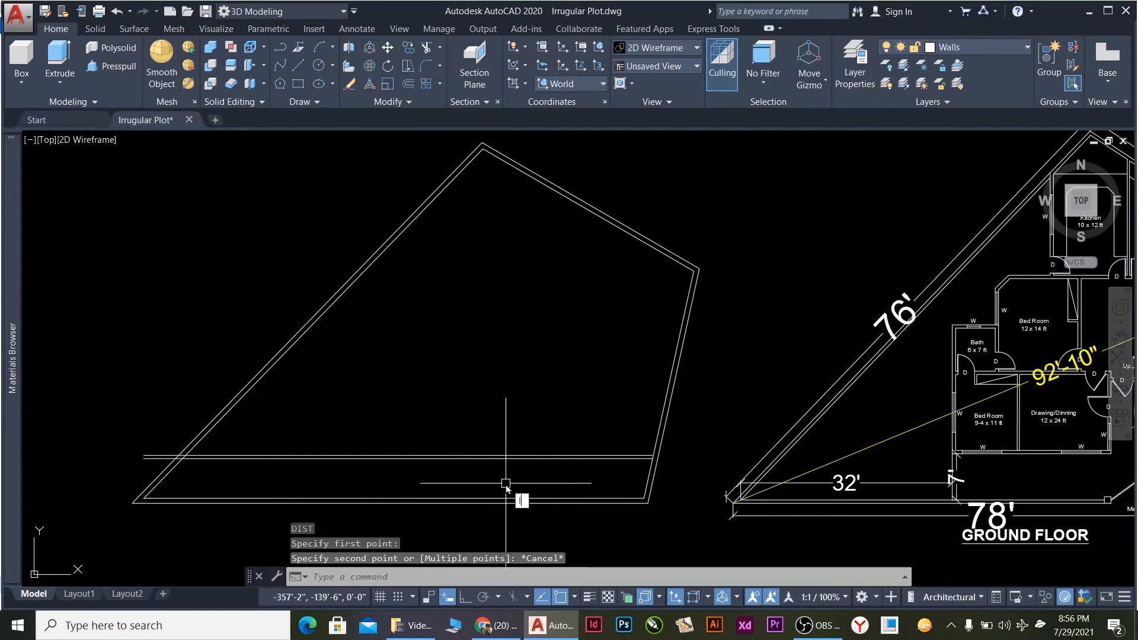
pyautogui.write('l')
pyautogui.press('Return')
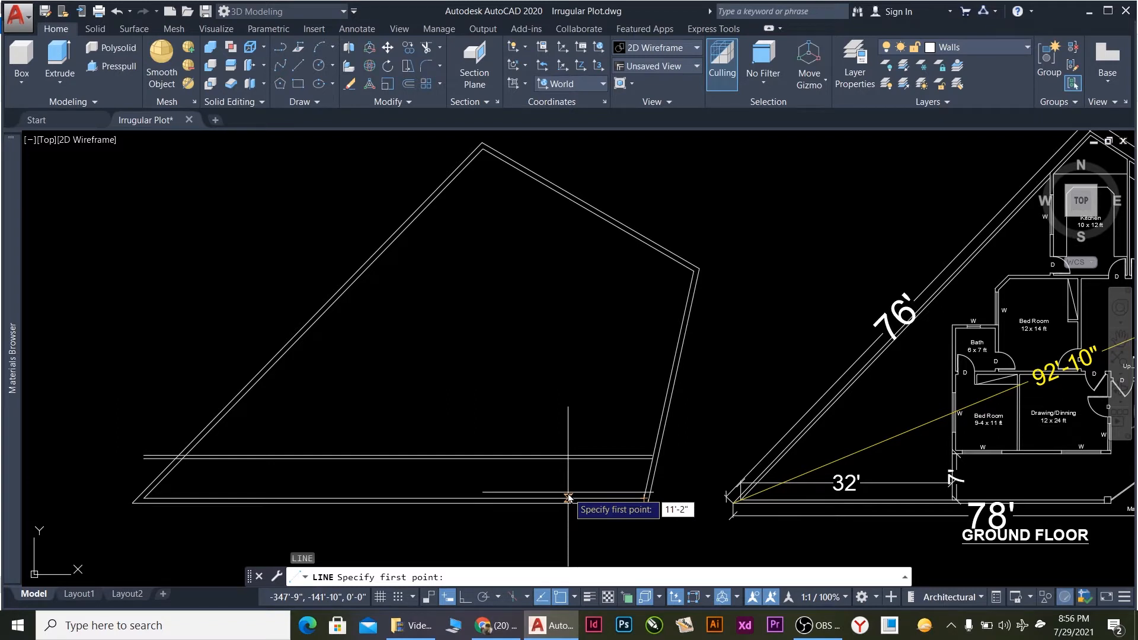
pyautogui.press('Return')
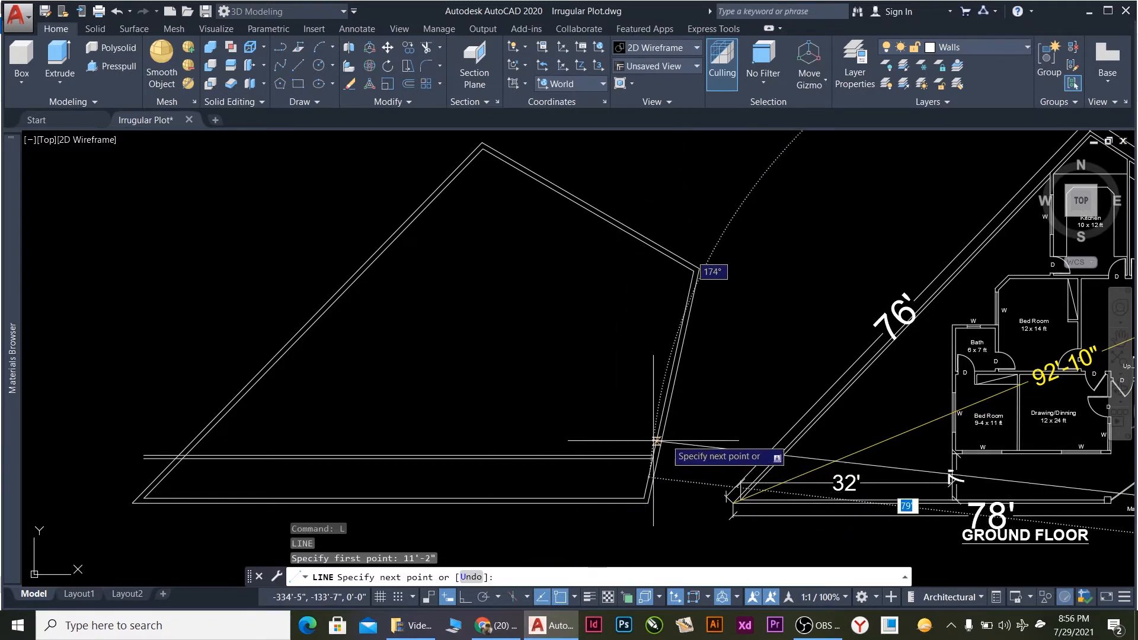
pyautogui.press('Escape')
pyautogui.press('Escape')
# Draw an 11'-2" horizontal line westward with Ortho on, starting about 7'-5" directly below the empty plot's southeast corner.
pyautogui.scroll(2, 635, 487)
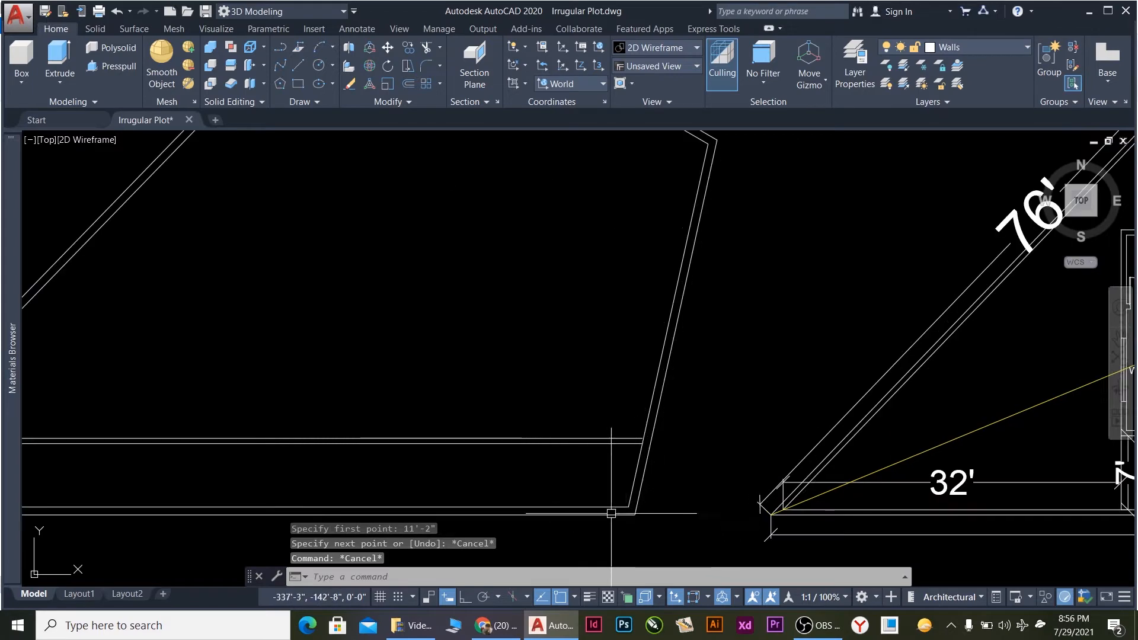
pyautogui.scroll(-4, 608, 411)
pyautogui.scroll(3, 567, 446)
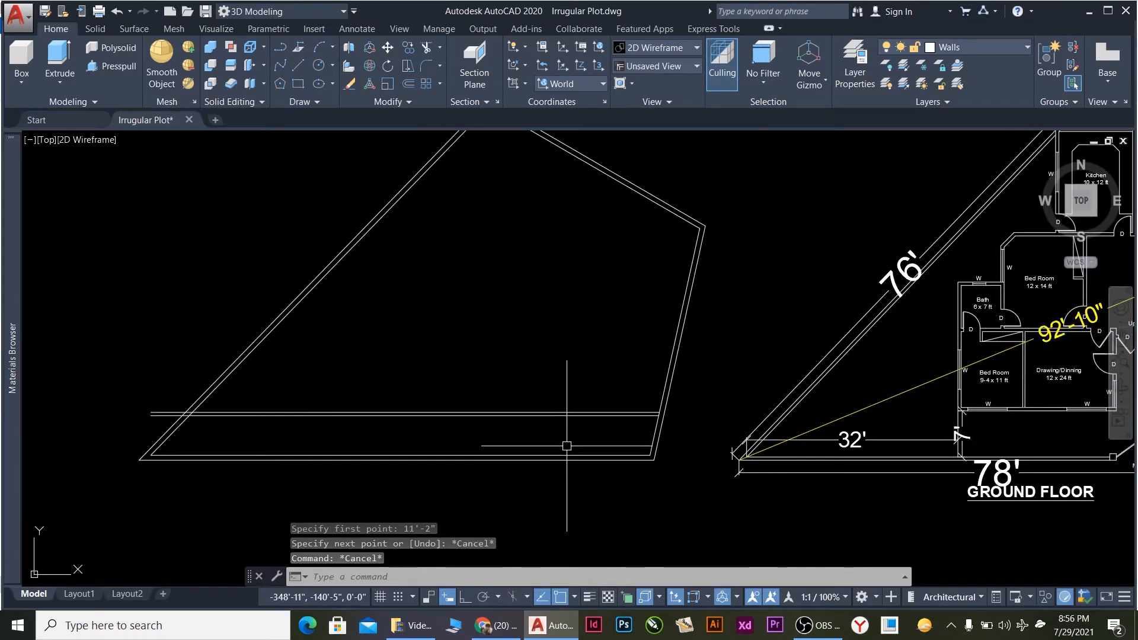
pyautogui.rightClick(577, 469)
pyautogui.click(605, 478)
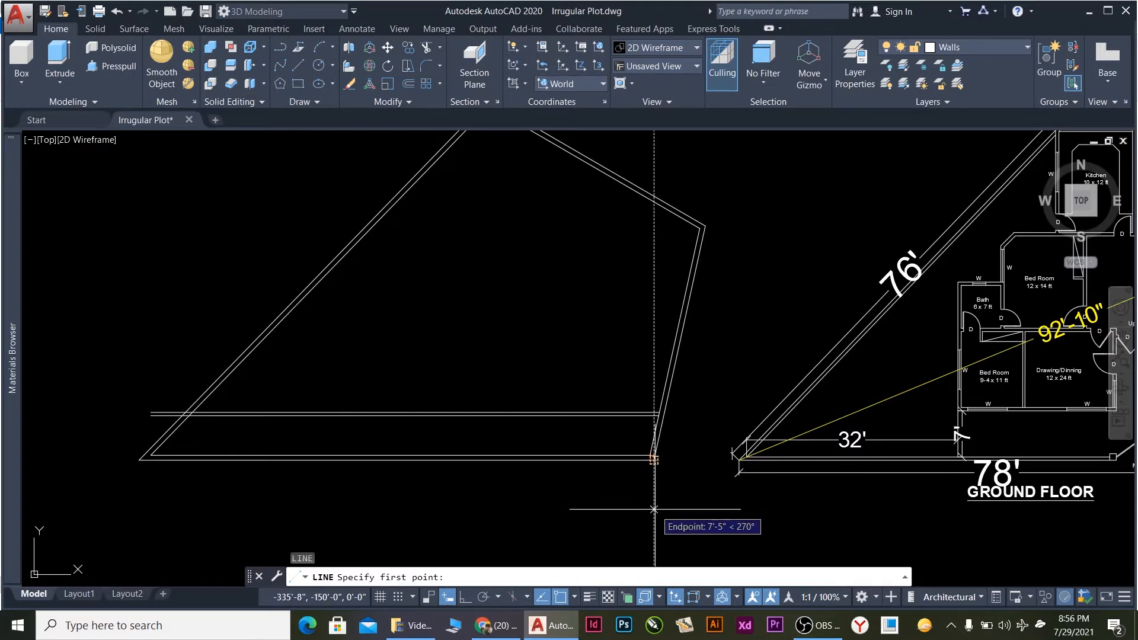
pyautogui.click(654, 509)
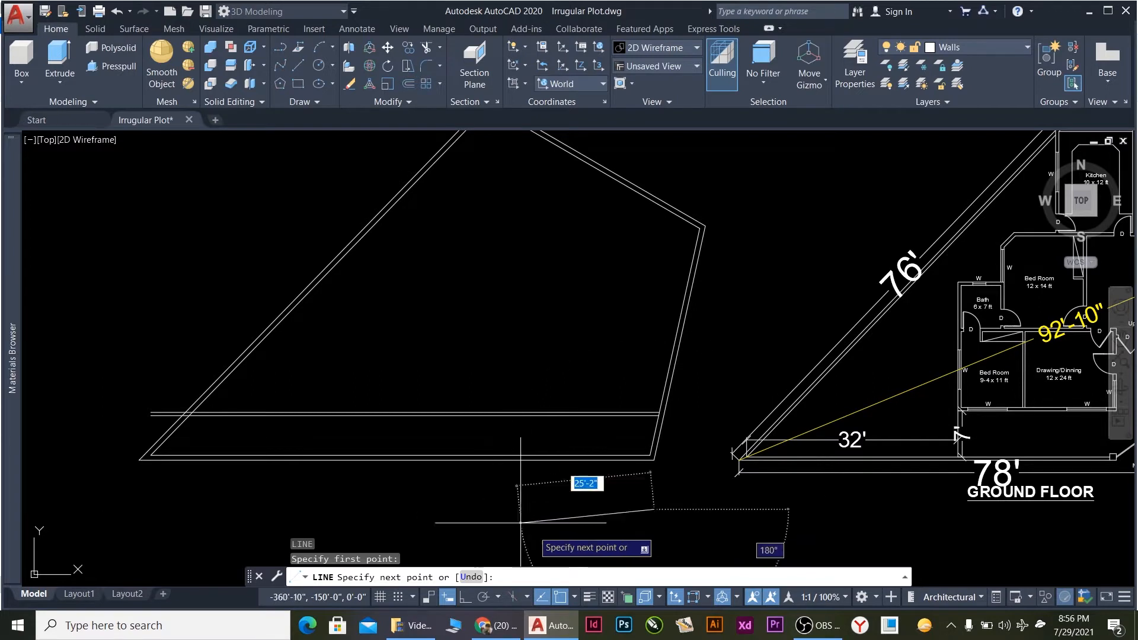
pyautogui.write('18')
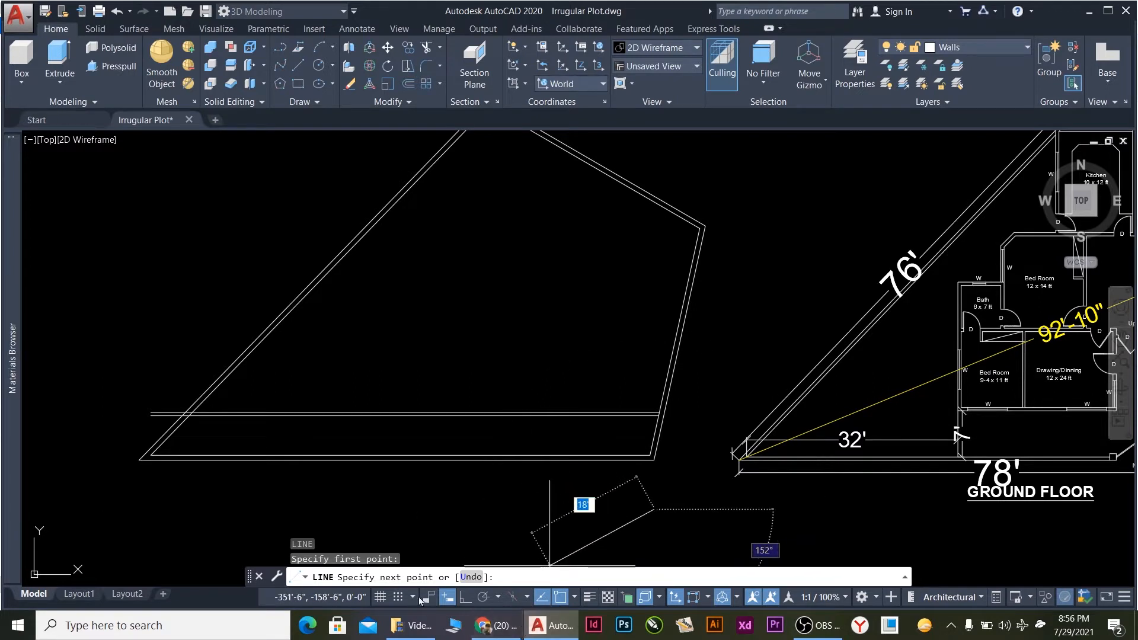
pyautogui.click(466, 598)
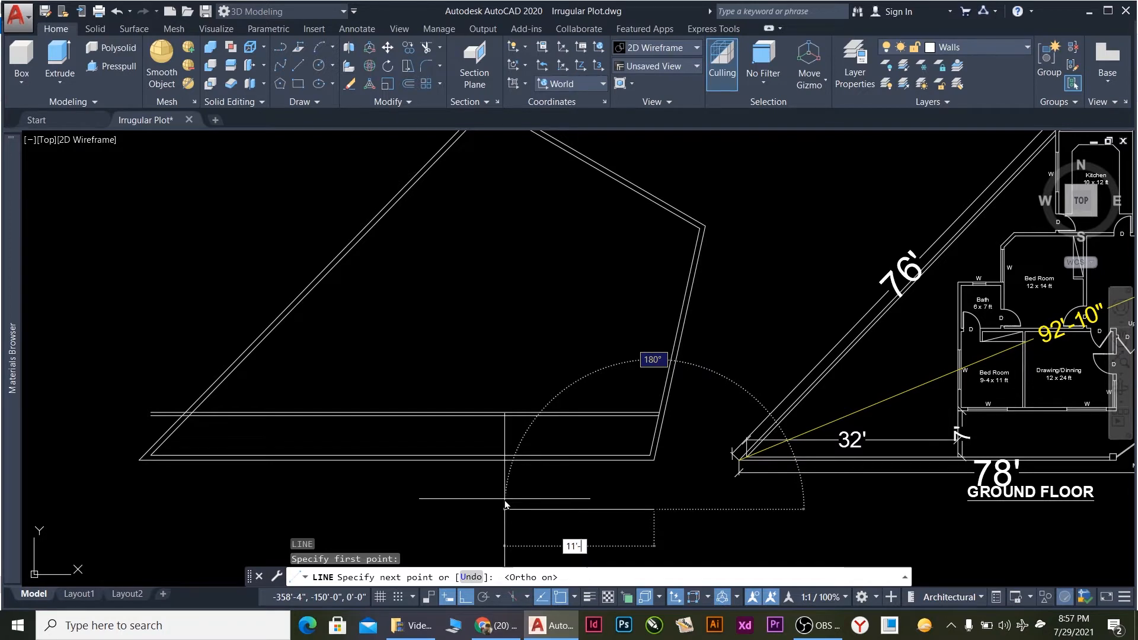
pyautogui.press('Return')
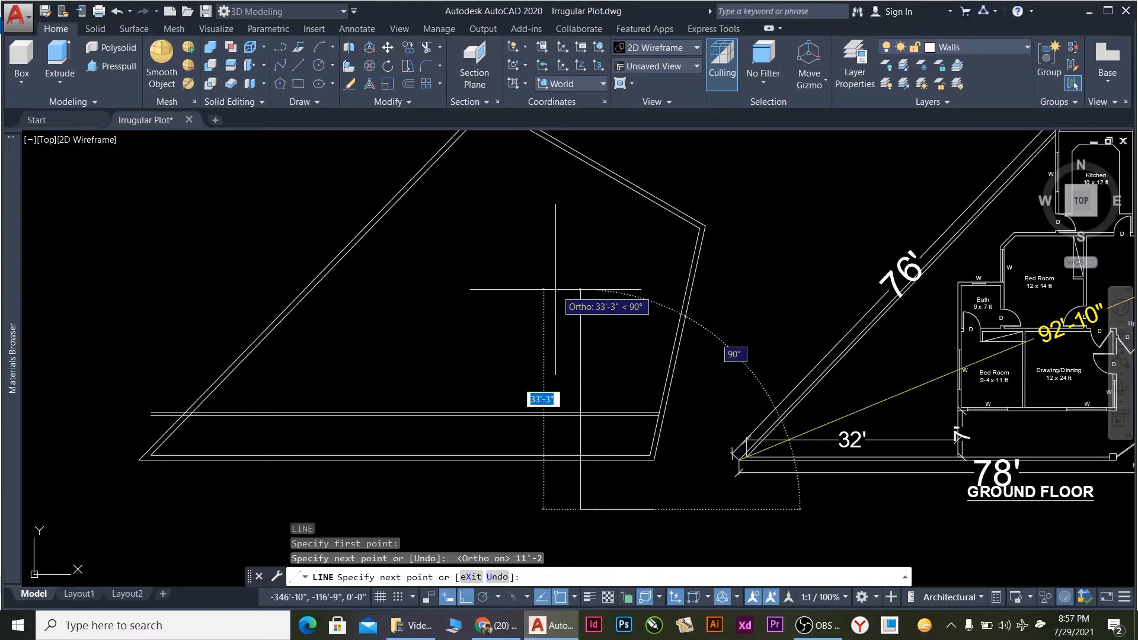
pyautogui.scroll(-3, 582, 281)
pyautogui.scroll(1, 587, 278)
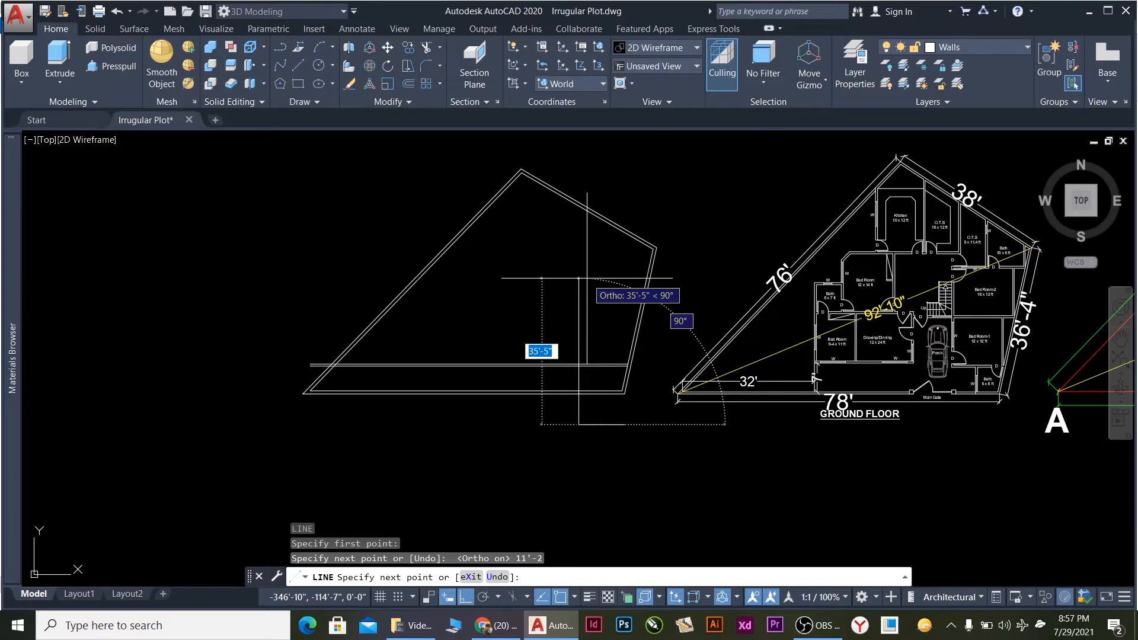
pyautogui.press('Escape')
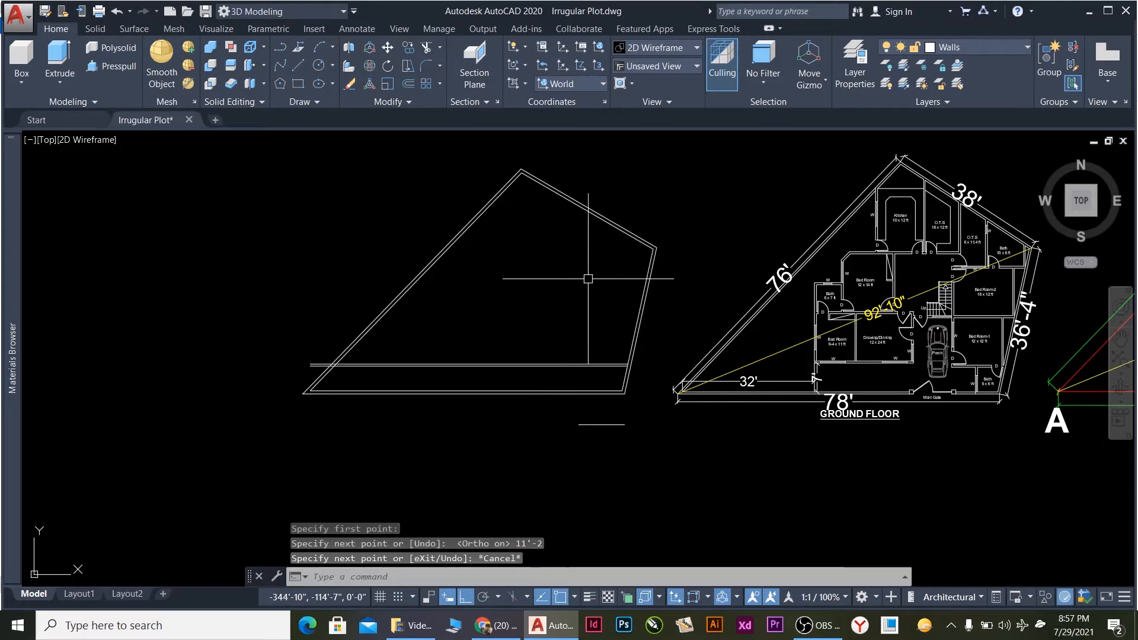
# Extend the two front wall lines to the empty plot's inner east boundary line.
pyautogui.scroll(4, 661, 356)
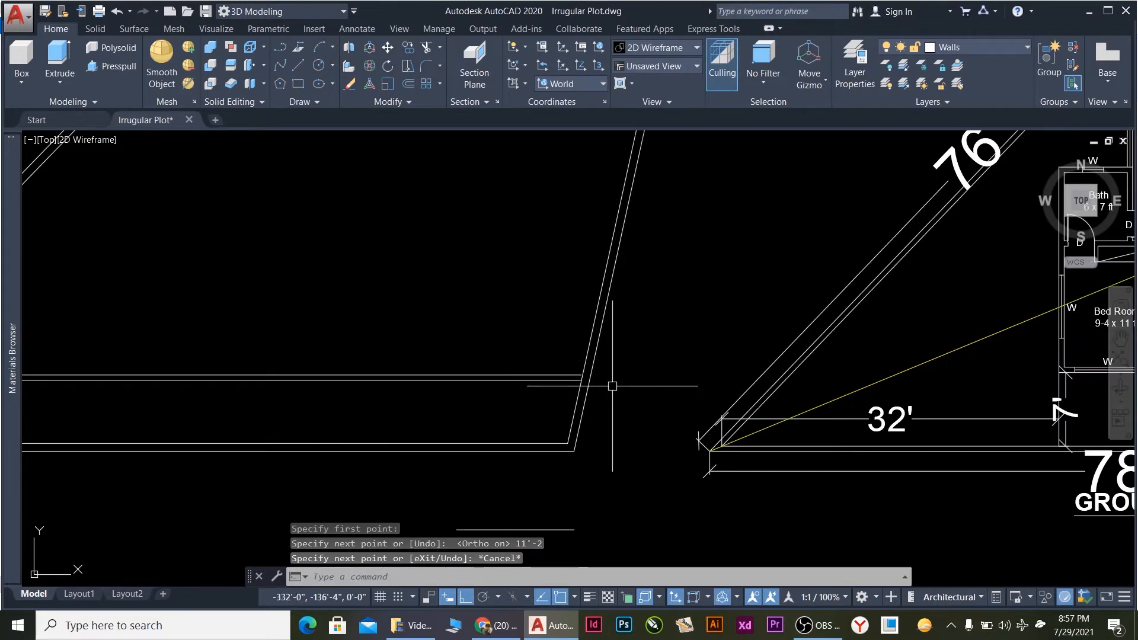
pyautogui.scroll(5, 613, 386)
pyautogui.write('ex')
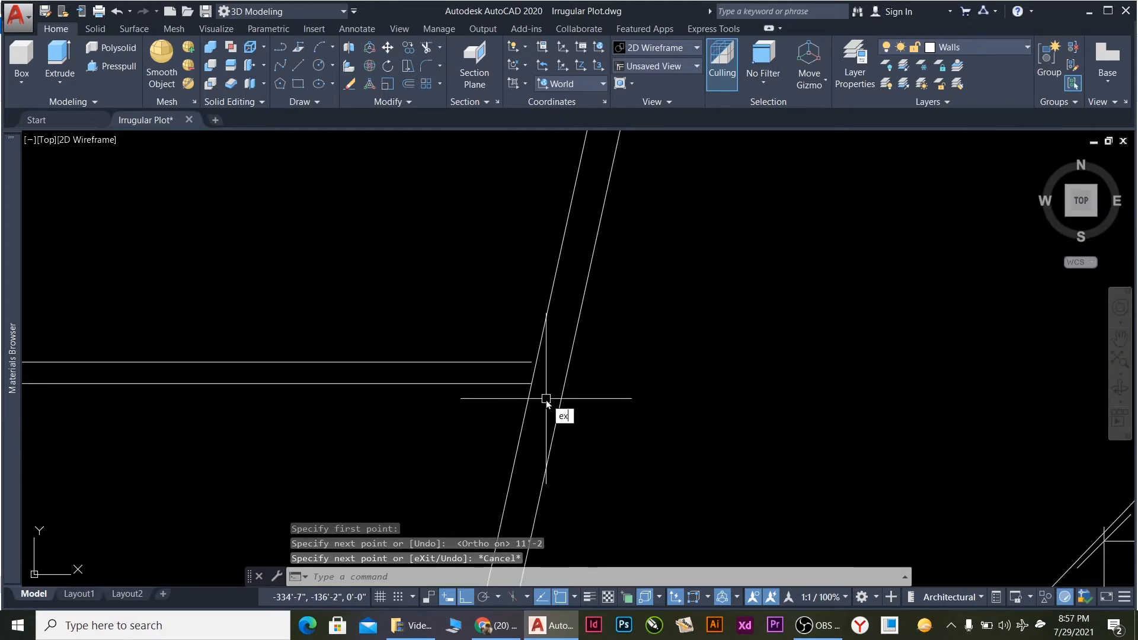
pyautogui.press('Return')
pyautogui.press('Return')
pyautogui.scroll(-2, 688, 395)
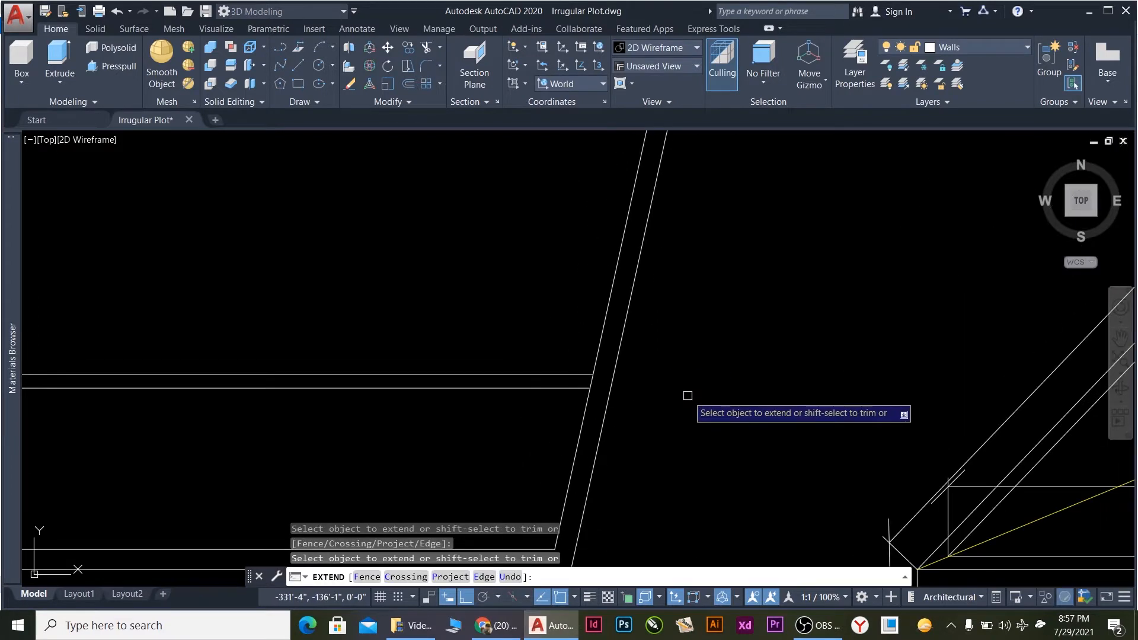
pyautogui.scroll(-3, 688, 395)
pyautogui.press('Escape')
# Draw a 12' vertical line northward from the east end of the front wall's upper line, matching the reference Bed Room-1.
pyautogui.scroll(2, 688, 396)
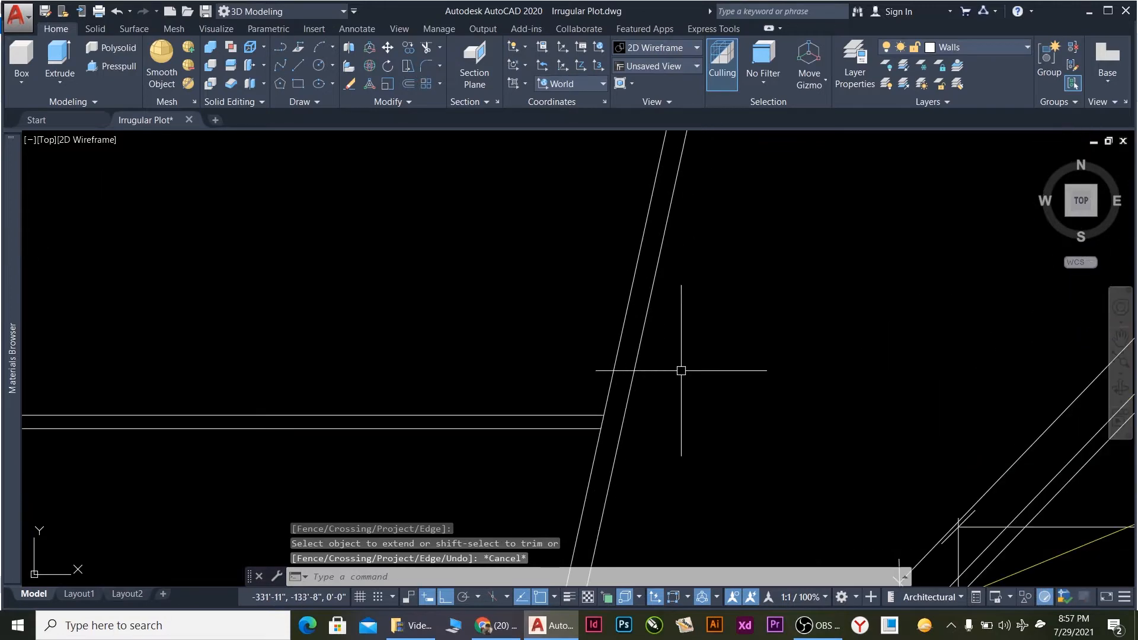
pyautogui.write('l')
pyautogui.press('Return')
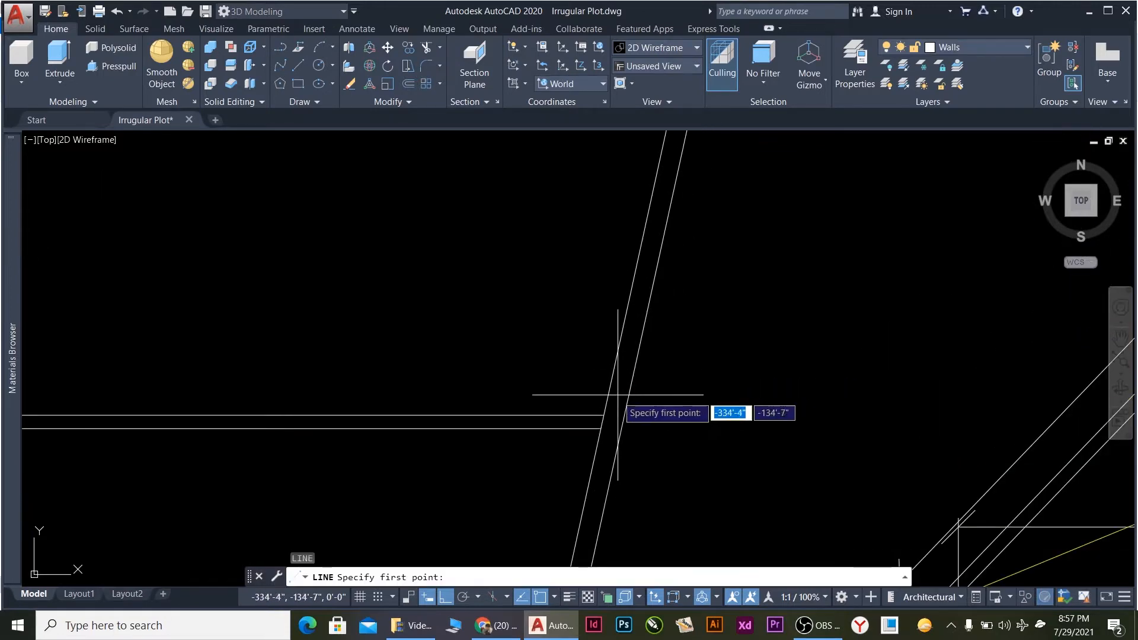
pyautogui.click(604, 415)
pyautogui.scroll(-5, 605, 332)
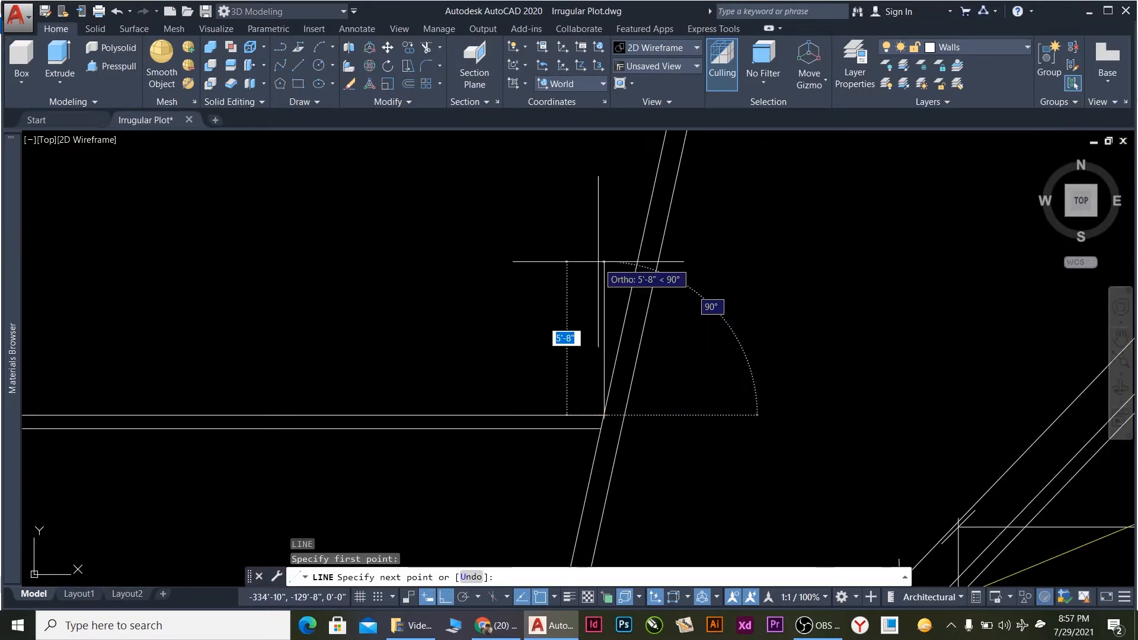
pyautogui.scroll(4, 609, 282)
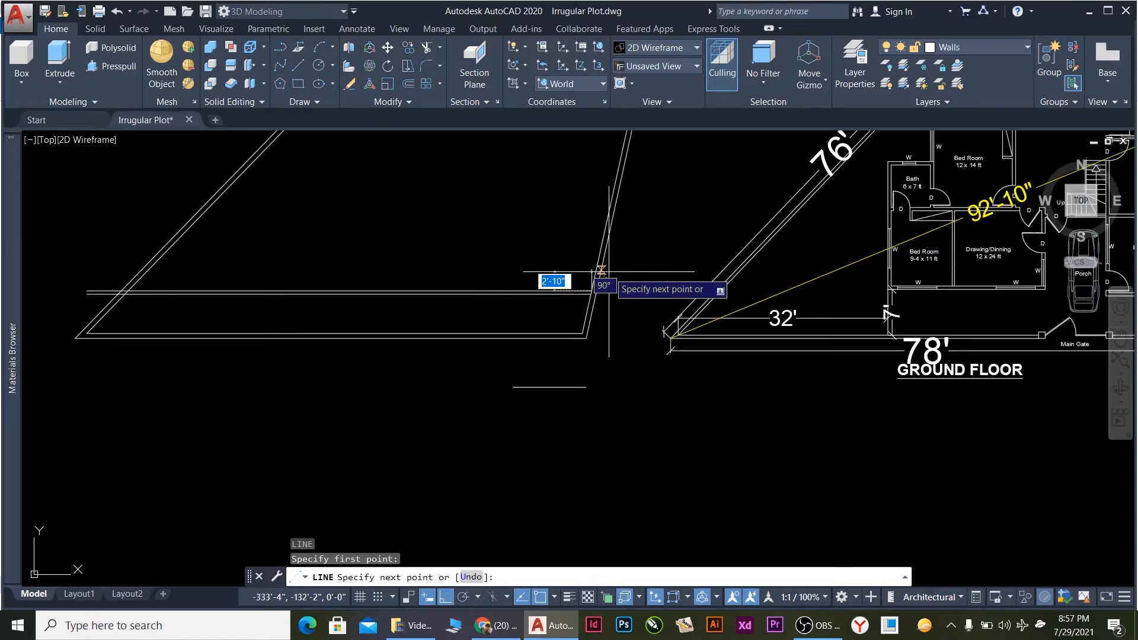
pyautogui.scroll(-3, 609, 277)
pyautogui.scroll(5, 854, 273)
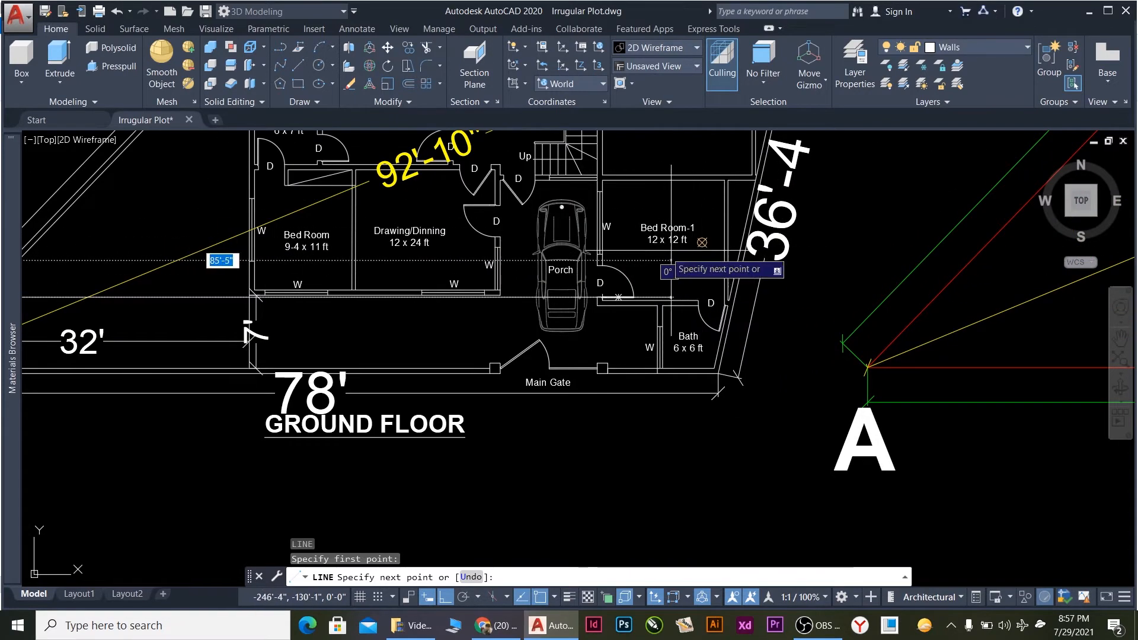
pyautogui.scroll(-5, 391, 332)
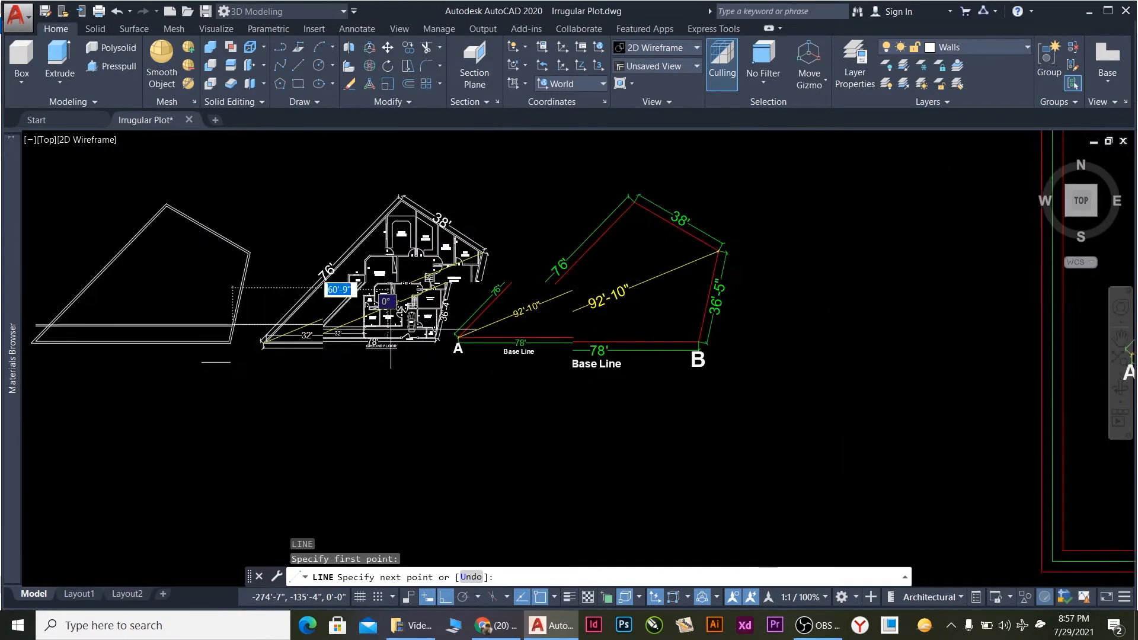
pyautogui.scroll(-3, 237, 313)
pyautogui.scroll(6, 240, 282)
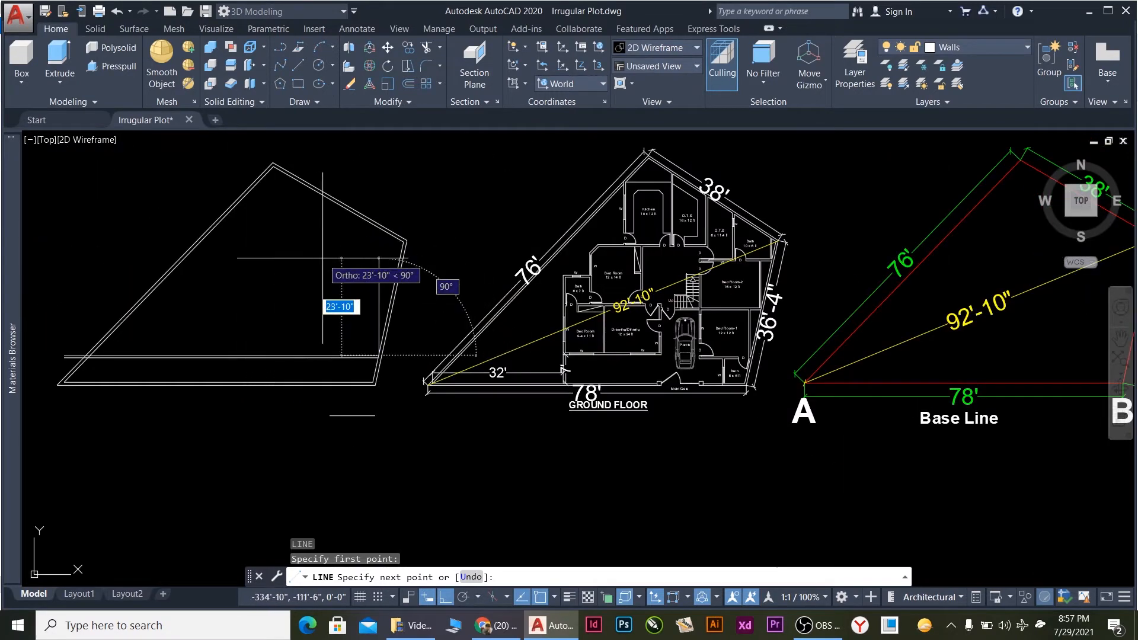
pyautogui.press('Return')
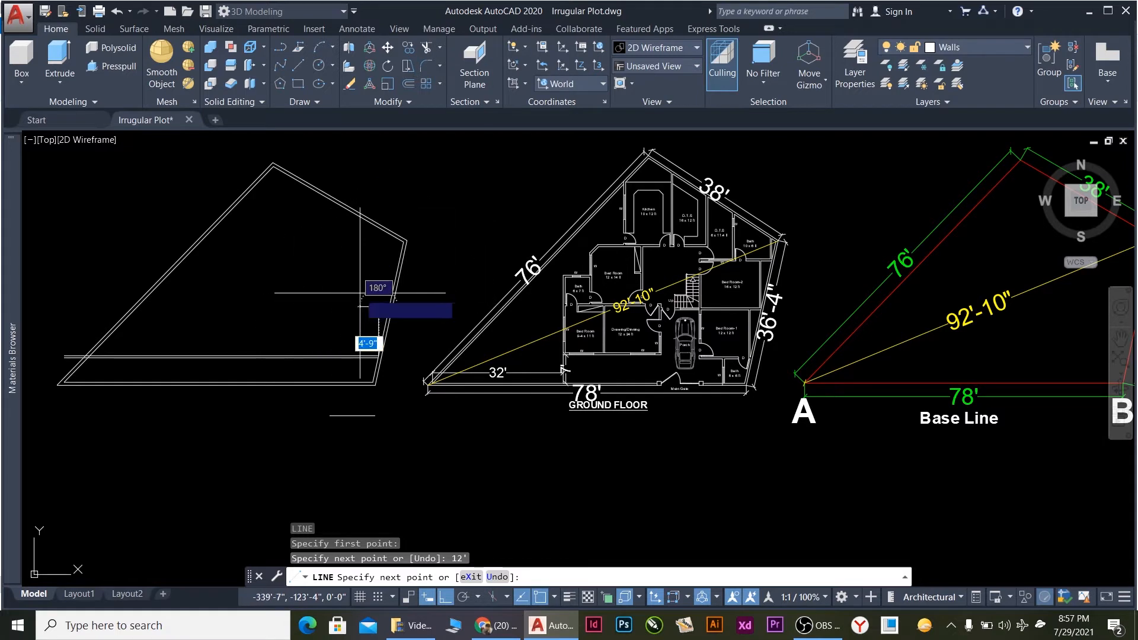
# Continue the Bed Room-1 outline with a 12' segment westward and a 12' segment down to the front wall.
pyautogui.write('12')
pyautogui.press('Return')
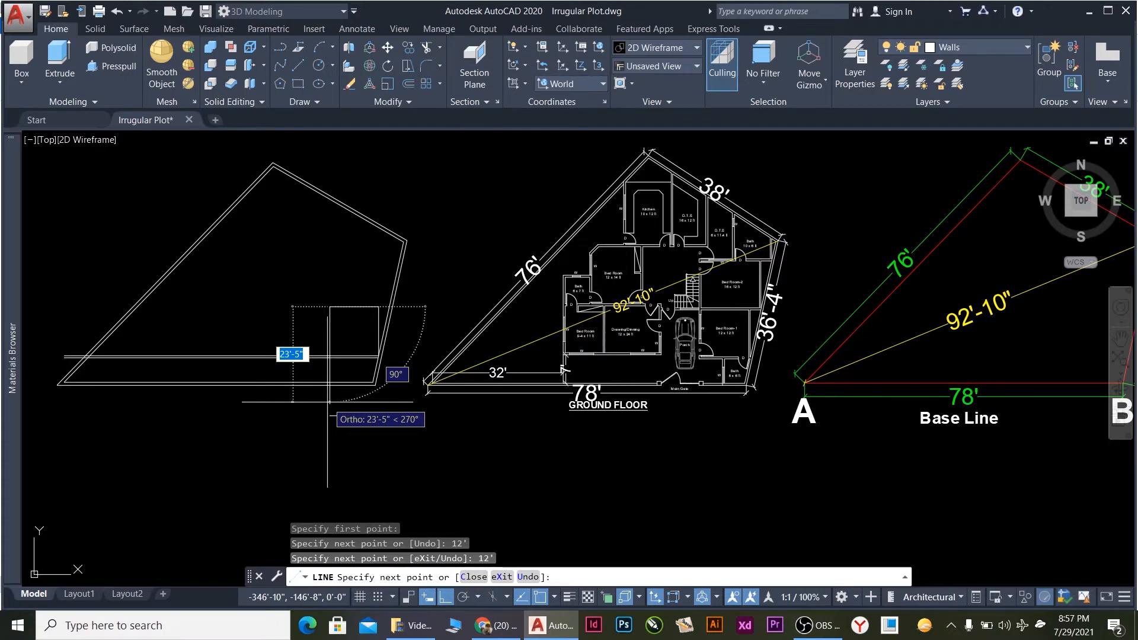
pyautogui.press('Return')
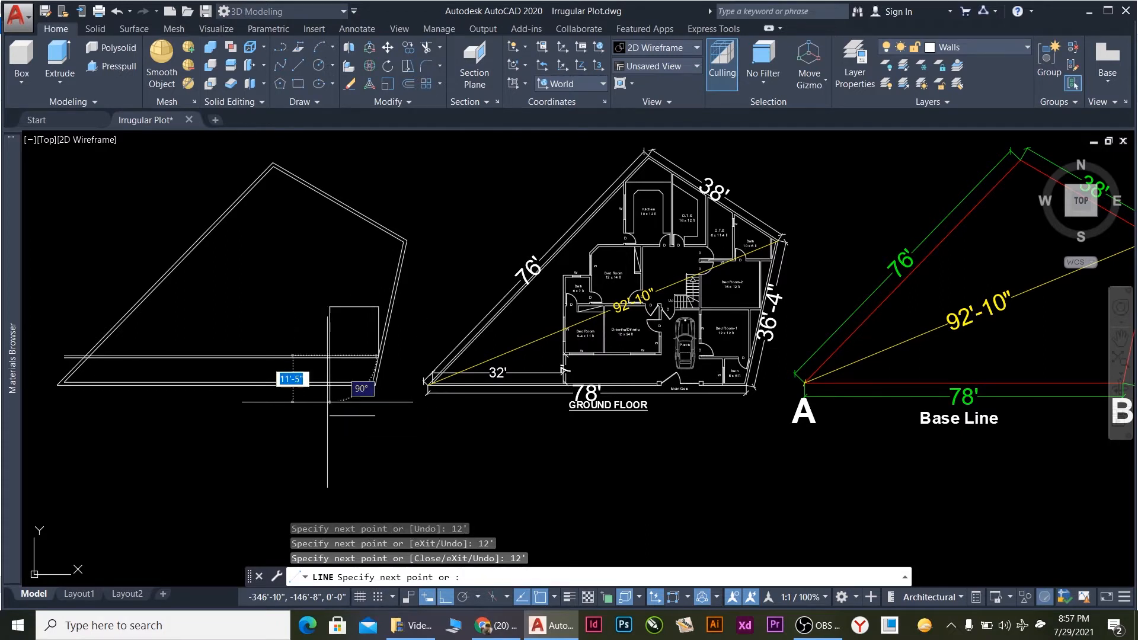
pyautogui.press('Return')
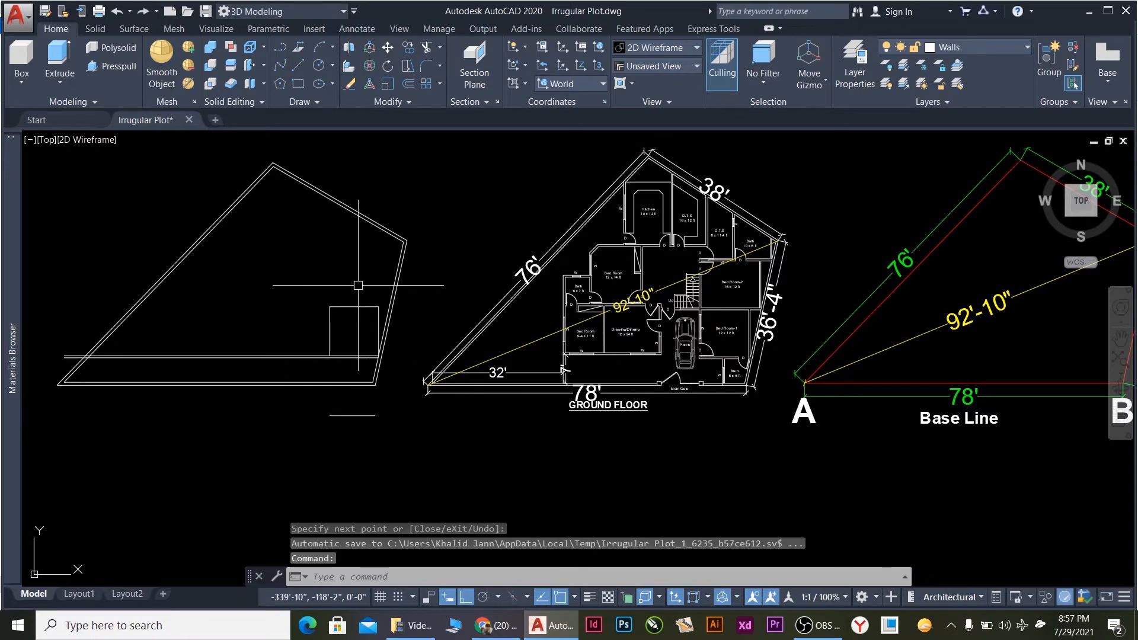
# Offset the east, north and west sides of the 12' room outline 6" inward to form its walls.
pyautogui.scroll(6, 391, 314)
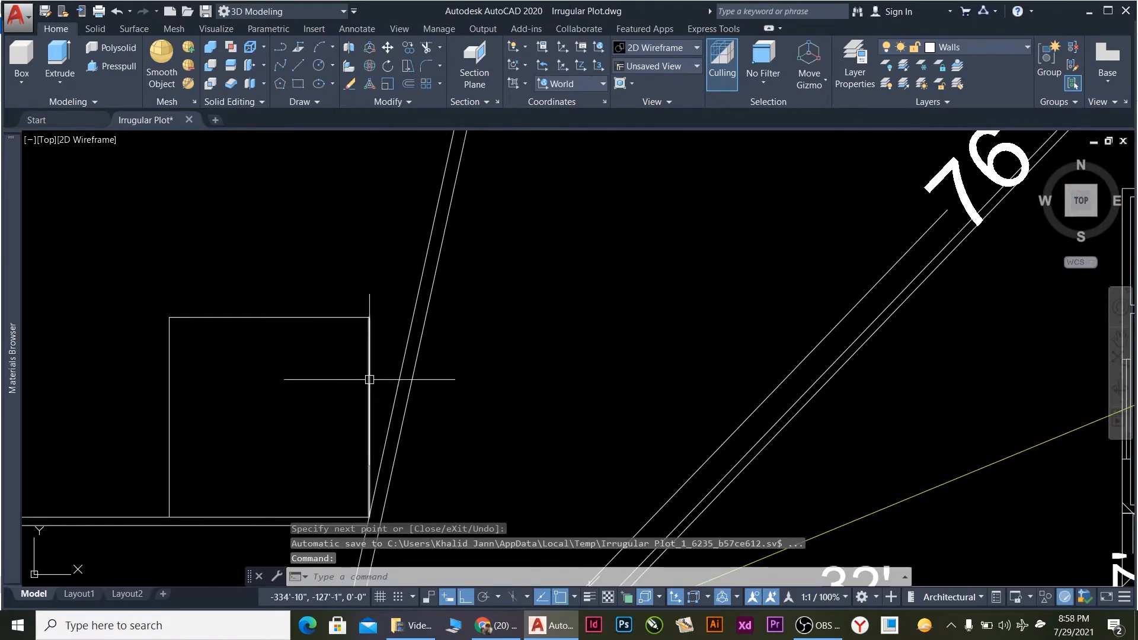
pyautogui.click(369, 380)
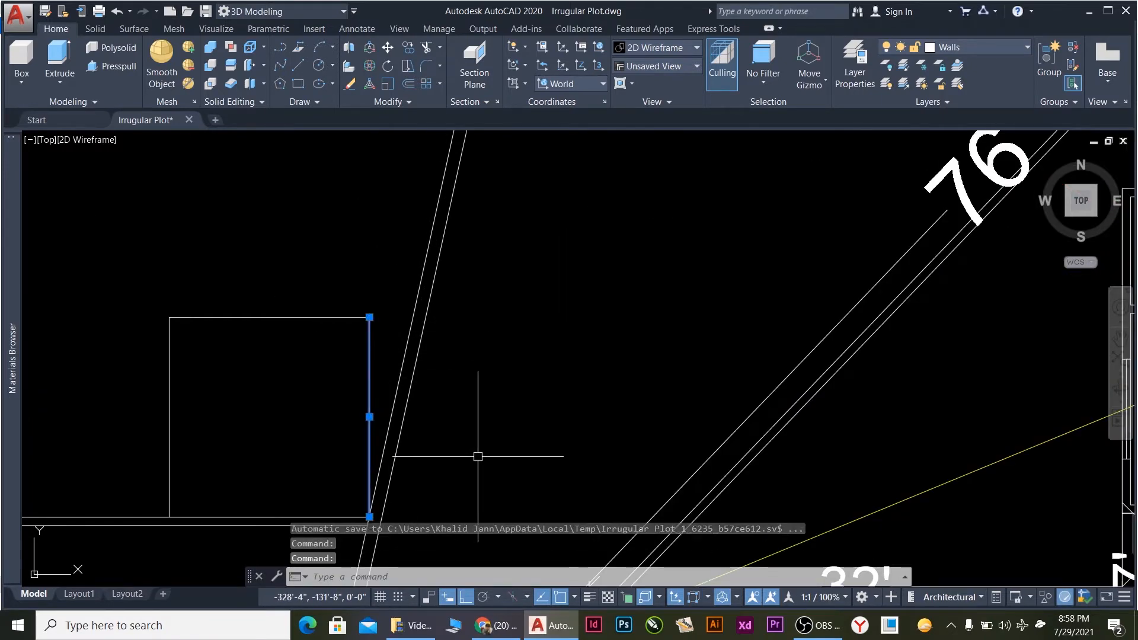
pyautogui.write('o')
pyautogui.press('Return')
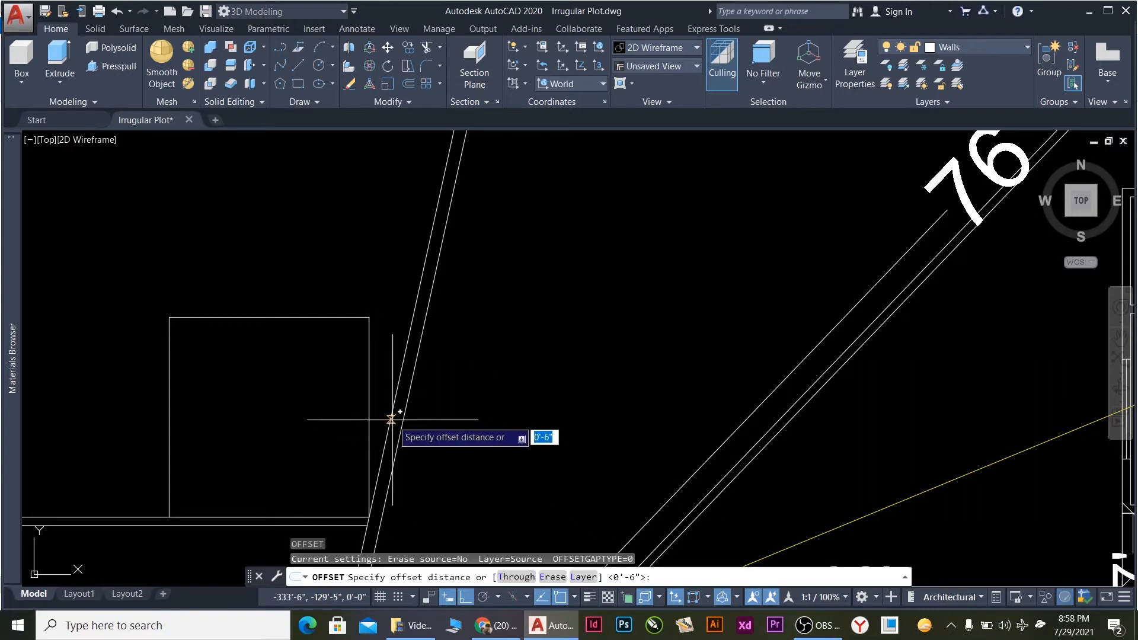
pyautogui.press('Return')
pyautogui.click(368, 414)
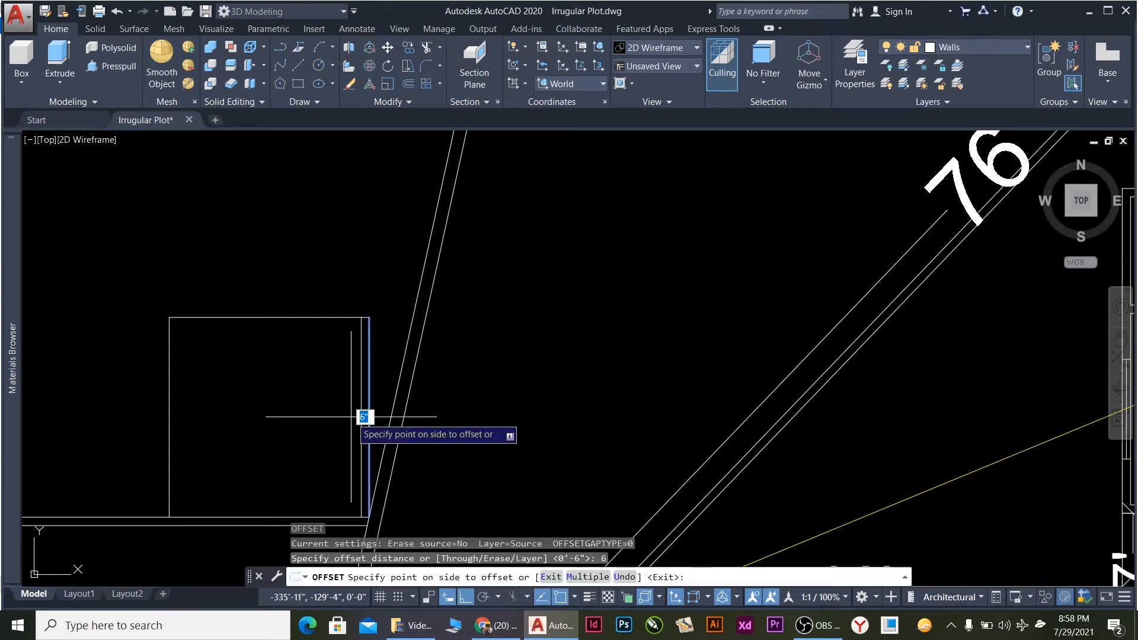
pyautogui.click(364, 413)
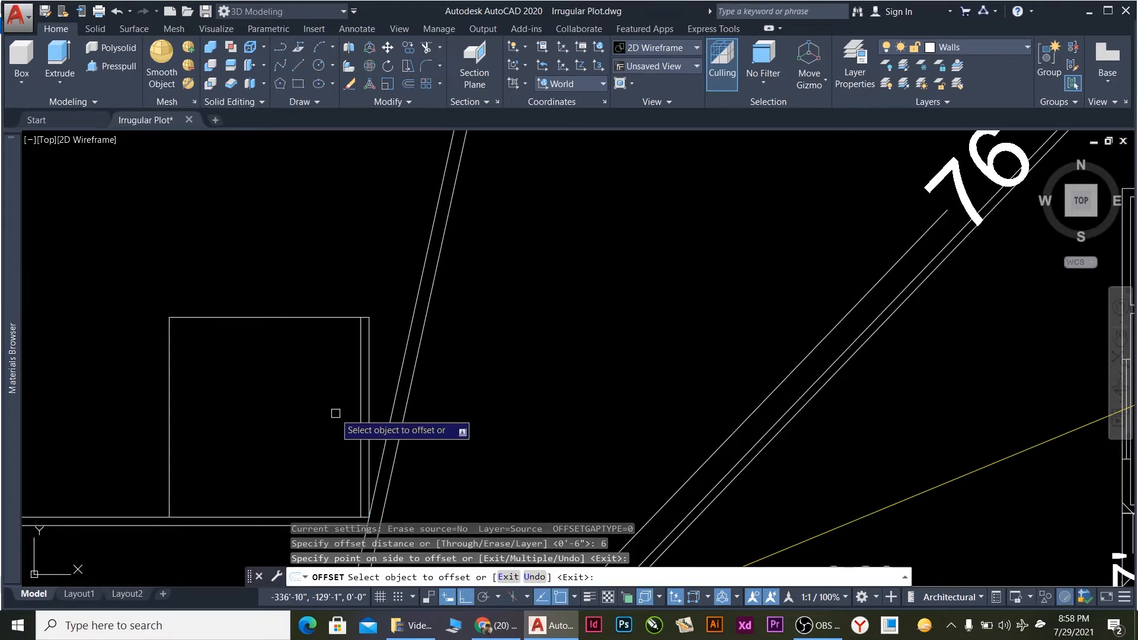
pyautogui.click(307, 318)
pyautogui.click(316, 384)
pyautogui.click(171, 440)
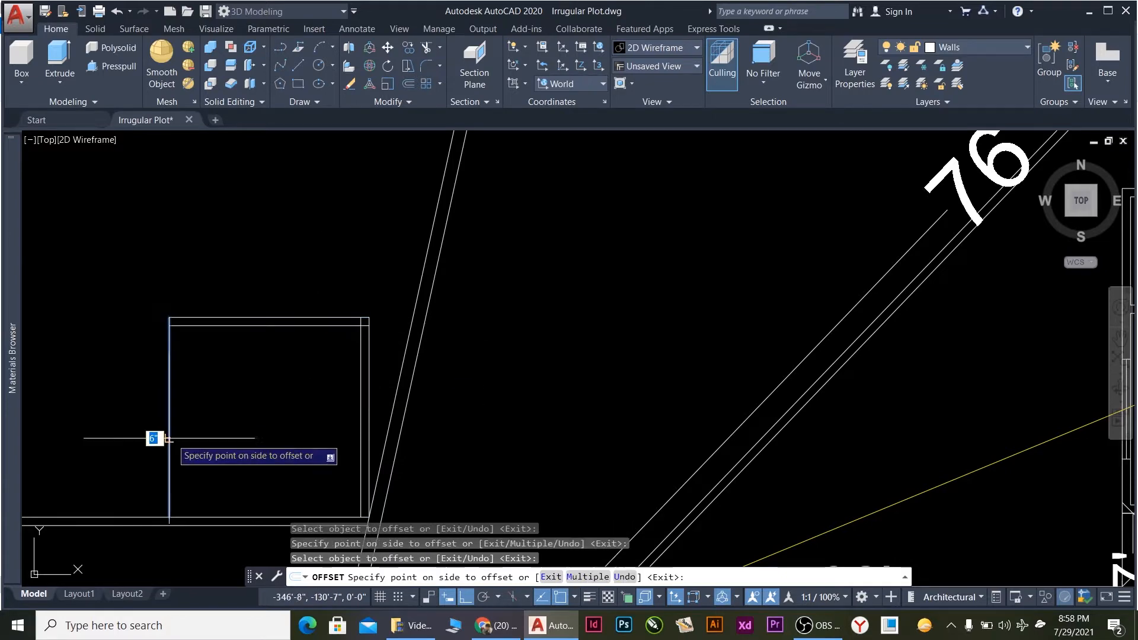
pyautogui.click(208, 453)
# Examine how the reference plan's Bed Room-1 and Bed Room-2 walls meet the east boundary, and end the offset.
pyautogui.scroll(-3, 344, 445)
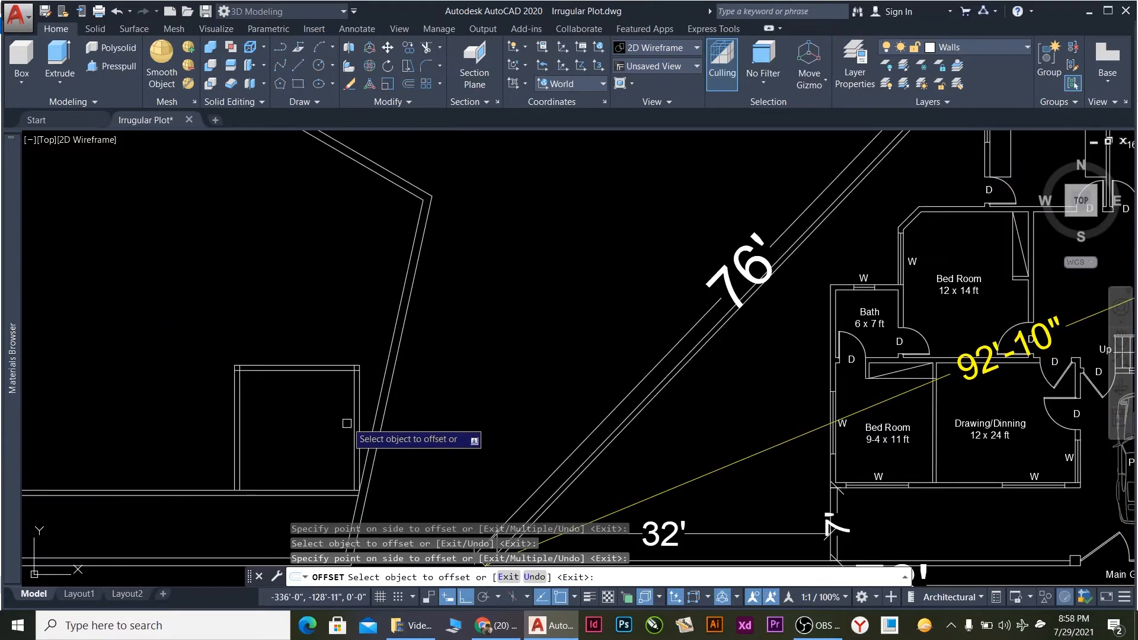
pyautogui.scroll(3, 351, 421)
pyautogui.scroll(-5, 348, 393)
pyautogui.scroll(4, 706, 356)
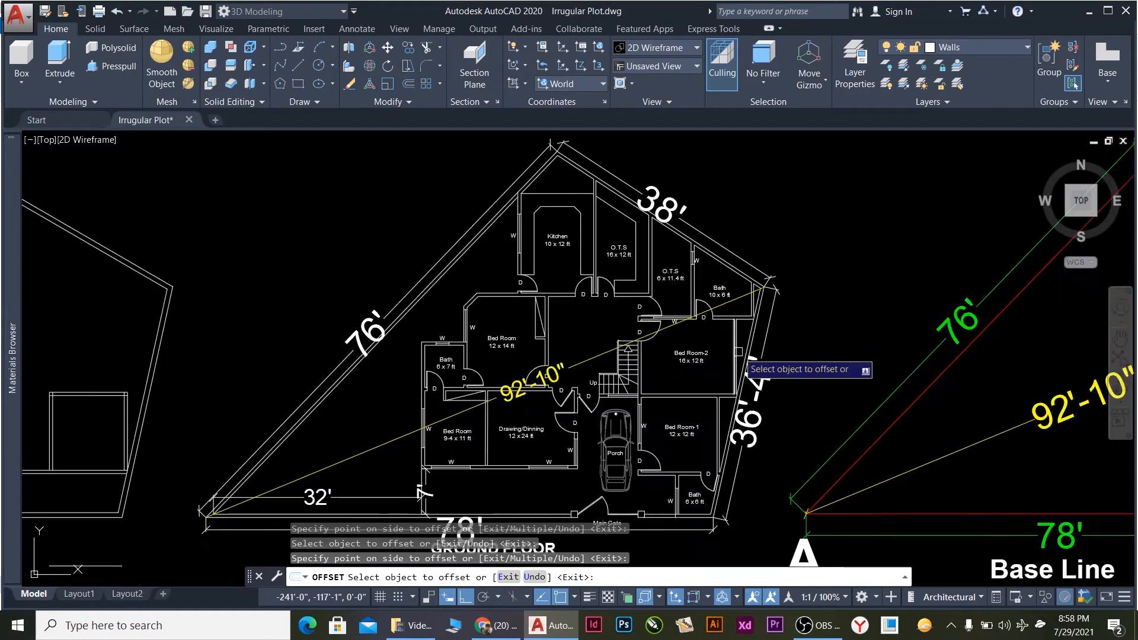
pyautogui.scroll(-4, 714, 391)
pyautogui.scroll(6, 735, 409)
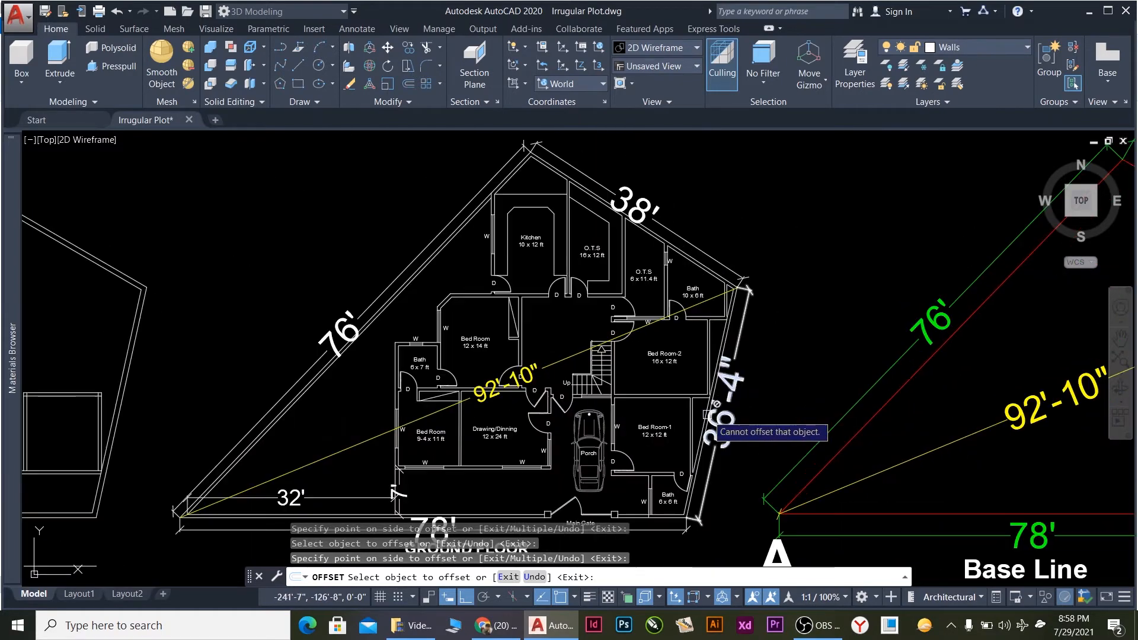
pyautogui.scroll(-7, 755, 383)
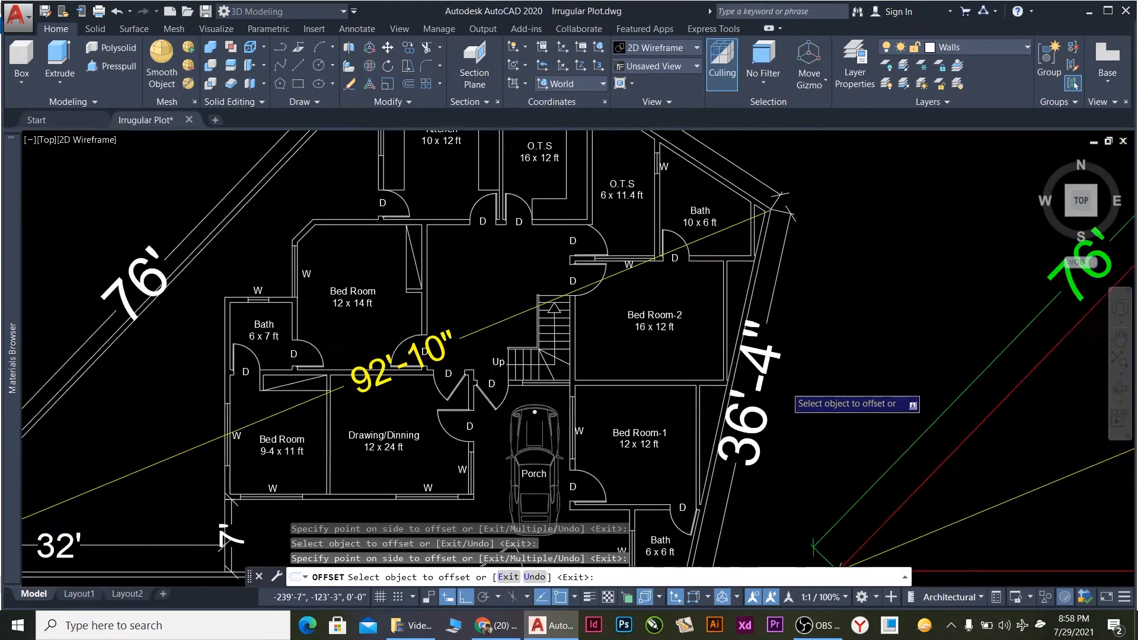
pyautogui.scroll(7, 386, 380)
pyautogui.press('Escape')
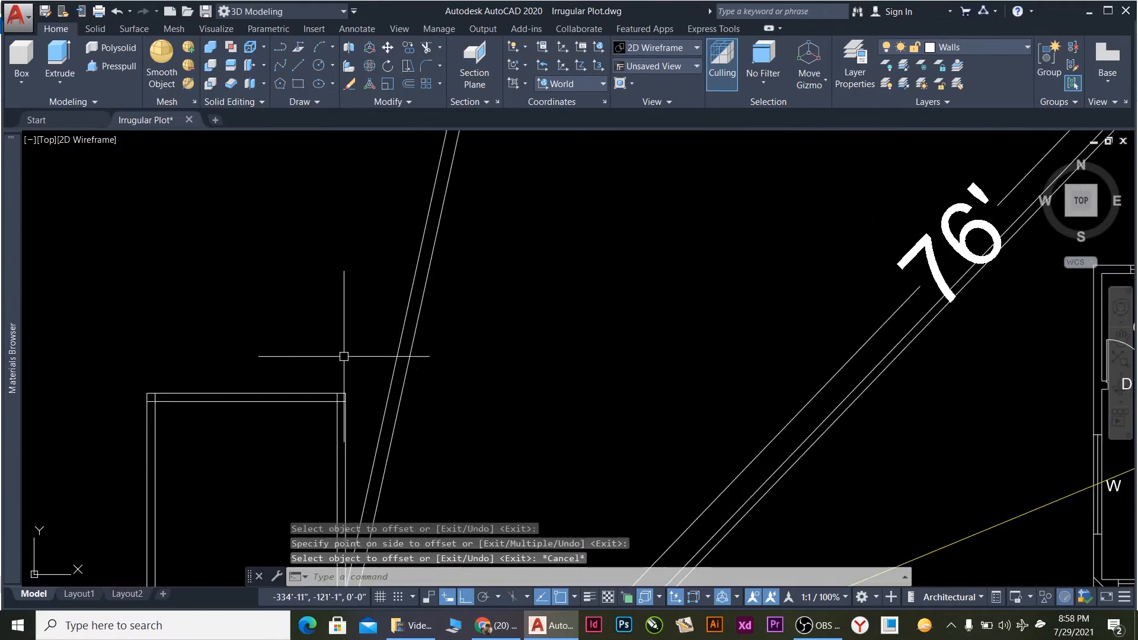
# Extend the room's two north wall lines eastward to the inner east boundary line.
pyautogui.press('Return')
pyautogui.press('Return')
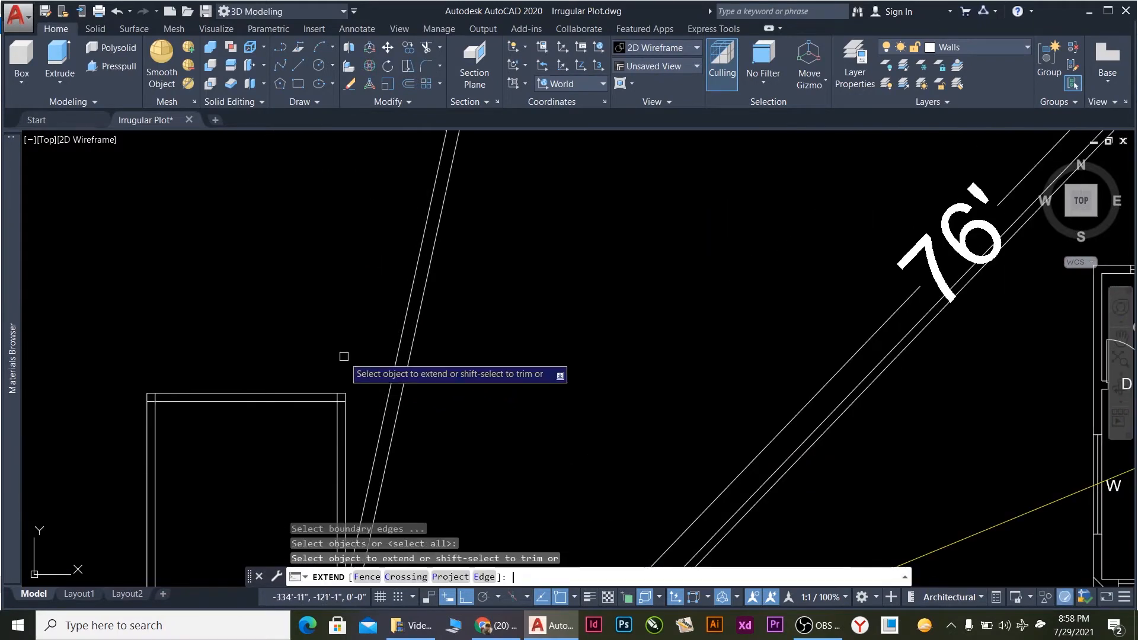
pyautogui.click(328, 394)
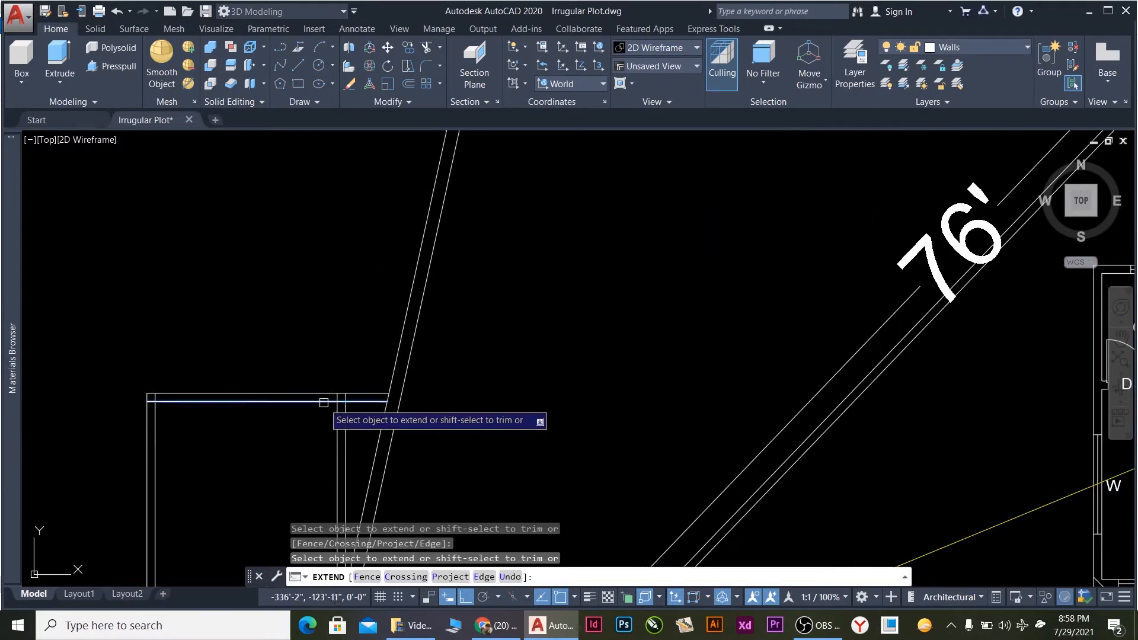
# Compare the new room with the reference plan, checking Bed Room-2's position and size above Bed Room-1.
pyautogui.scroll(-4, 474, 383)
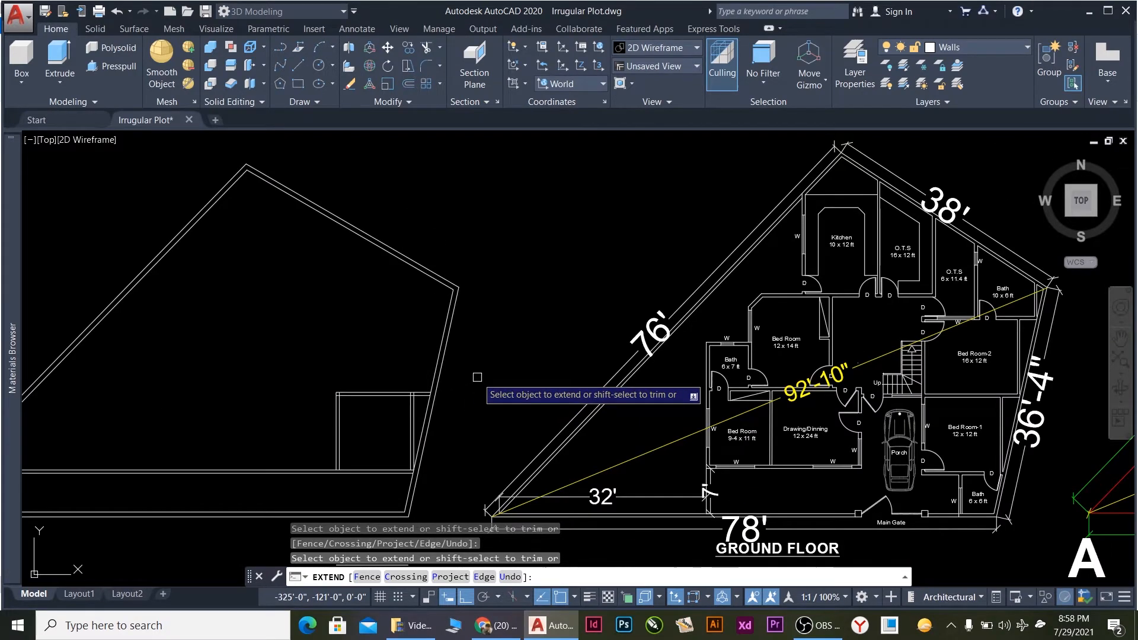
pyautogui.scroll(2, 1043, 353)
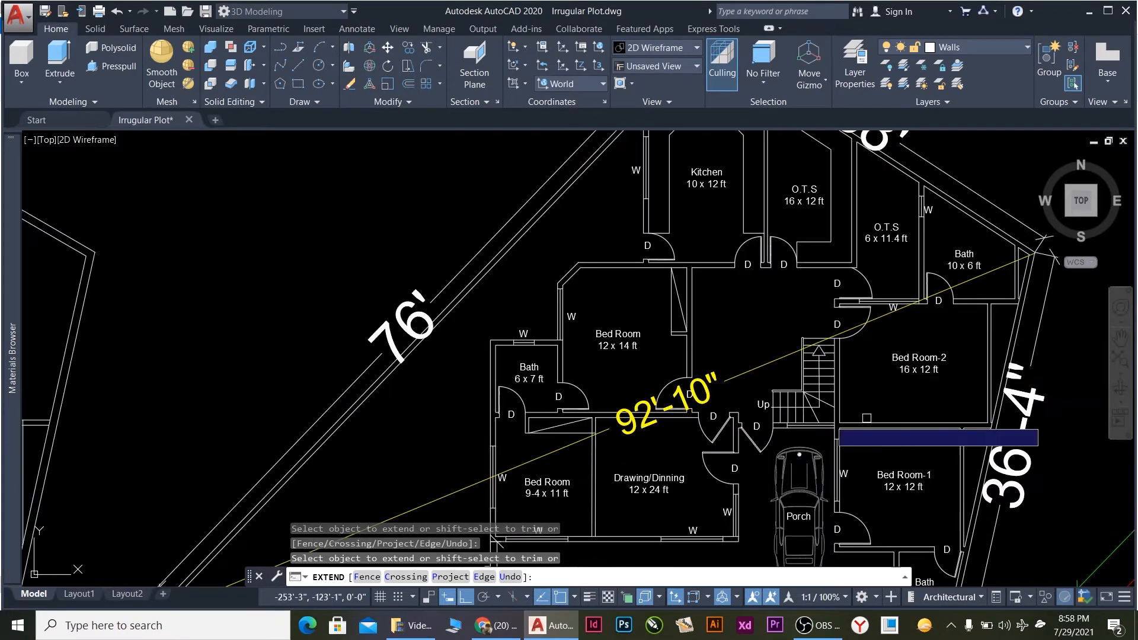
pyautogui.scroll(-2, 421, 449)
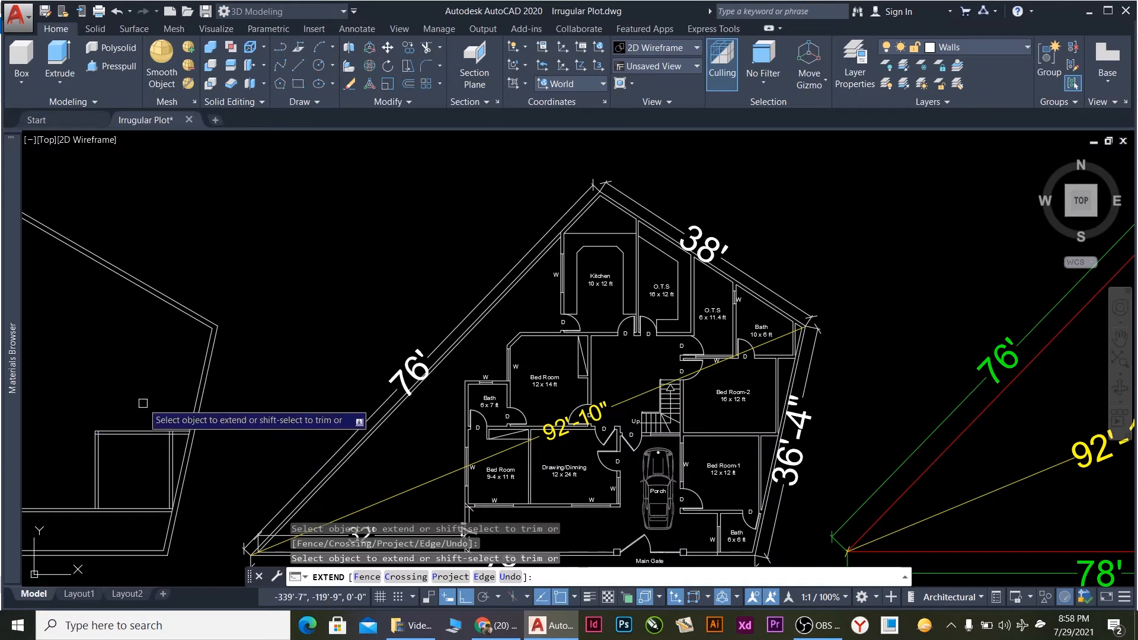
pyautogui.scroll(3, 154, 406)
pyautogui.scroll(-3, 270, 516)
pyautogui.scroll(3, 266, 527)
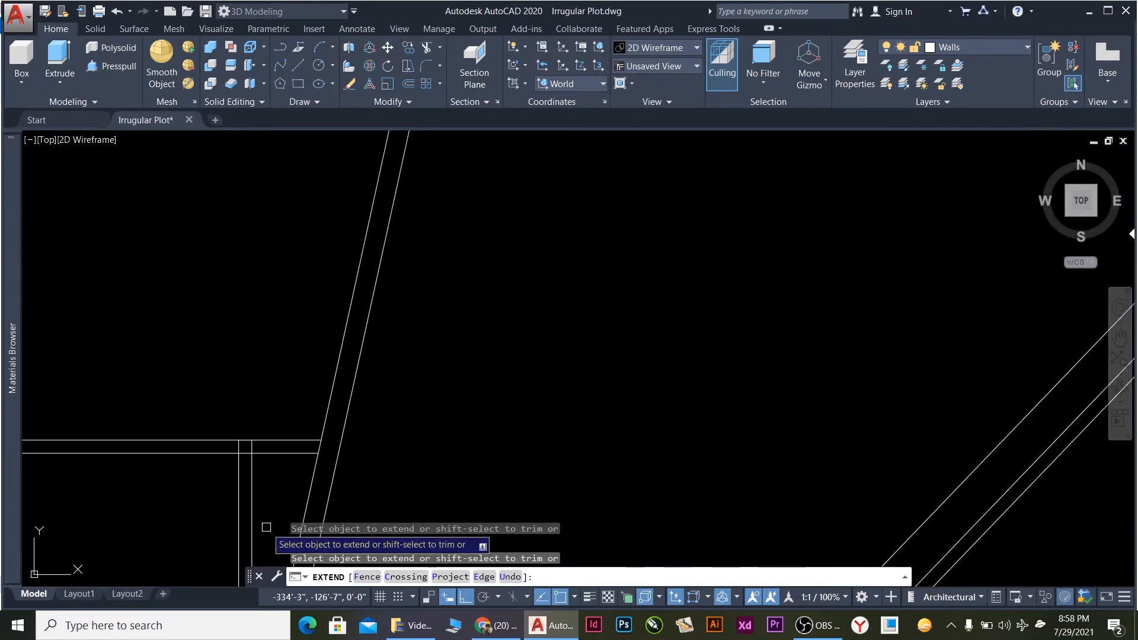
pyautogui.scroll(-1, 314, 460)
pyautogui.scroll(-3, 321, 325)
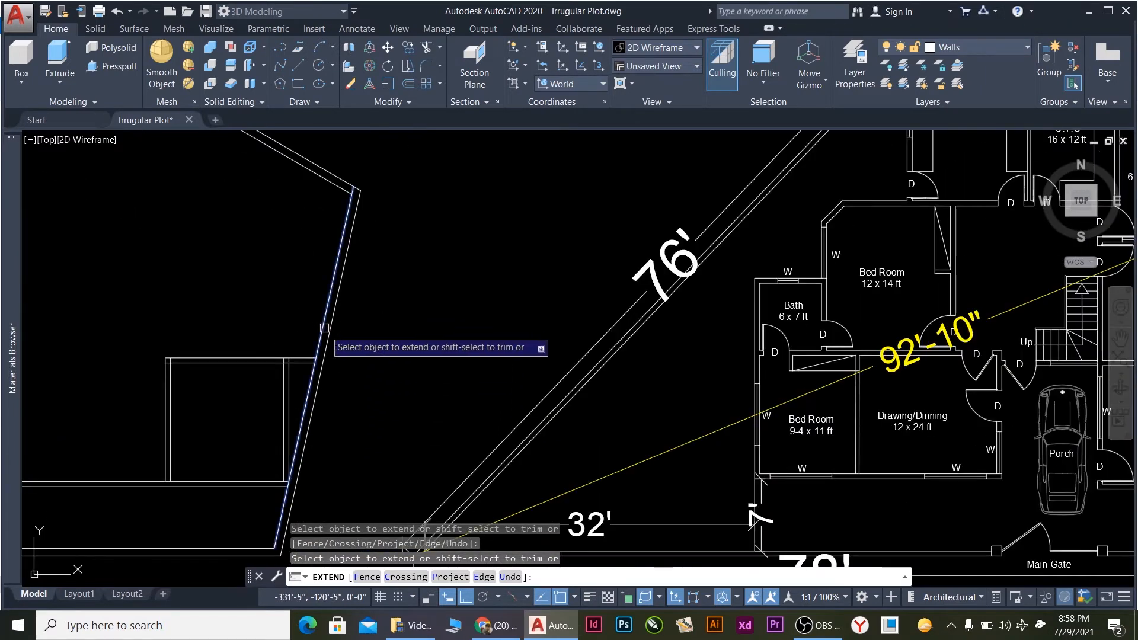
pyautogui.scroll(-3, 355, 418)
pyautogui.scroll(3, 723, 365)
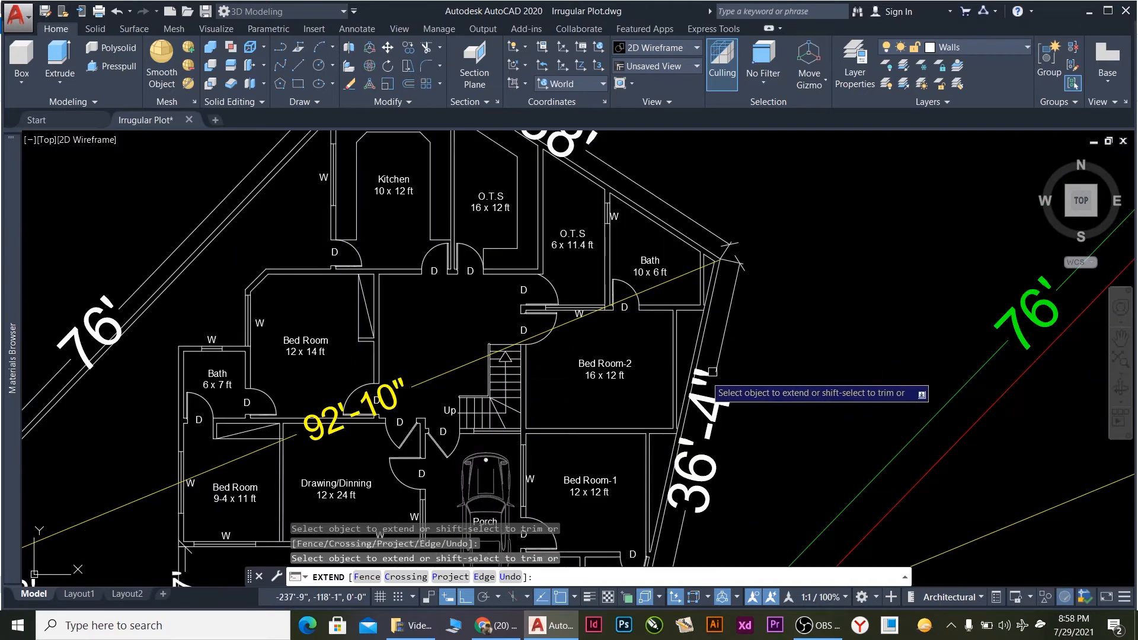
pyautogui.scroll(2, 712, 372)
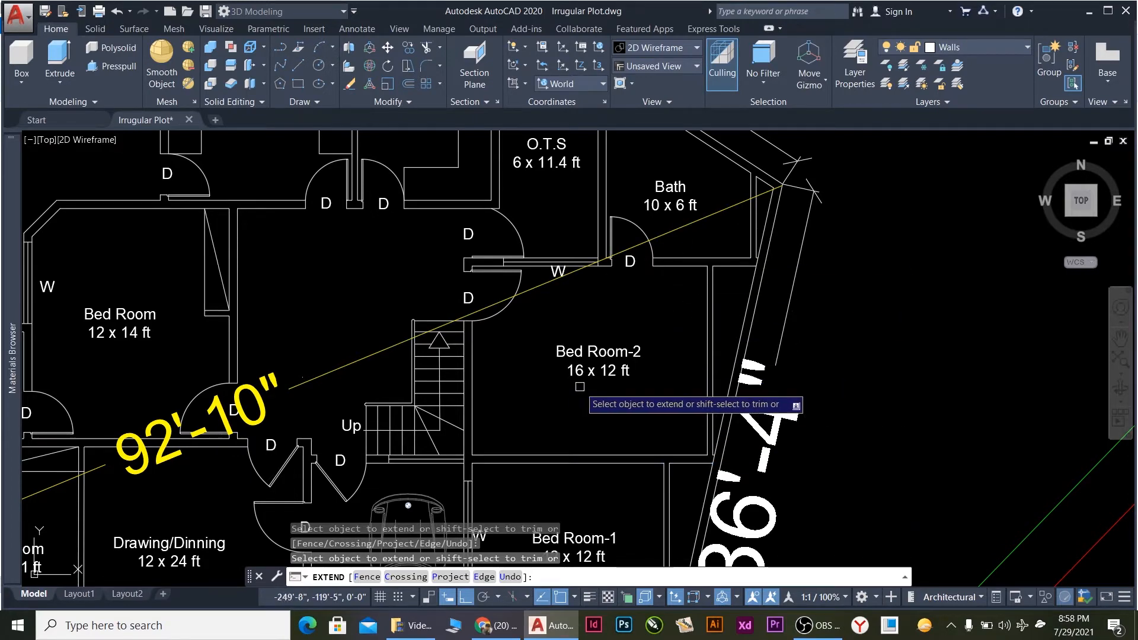
pyautogui.scroll(-1, 585, 414)
pyautogui.scroll(-3, 586, 415)
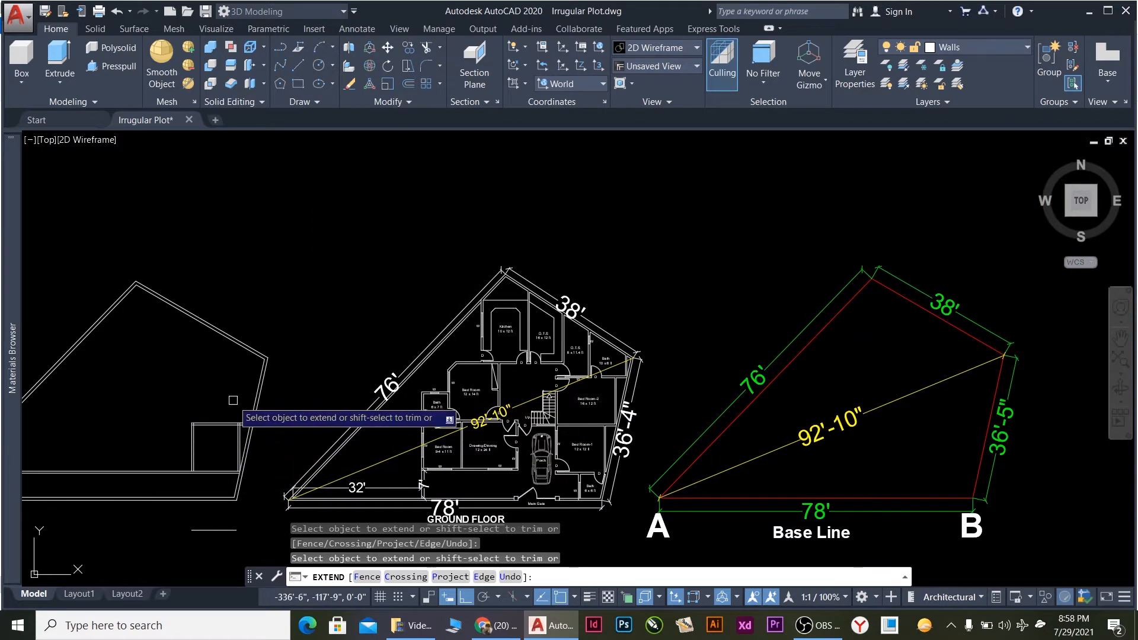
# Draw the Bed Room-2 outline above the 12' room: 12' up from its extended north wall, west, and down to the northwest corner.
pyautogui.scroll(2, 236, 401)
pyautogui.press('Escape')
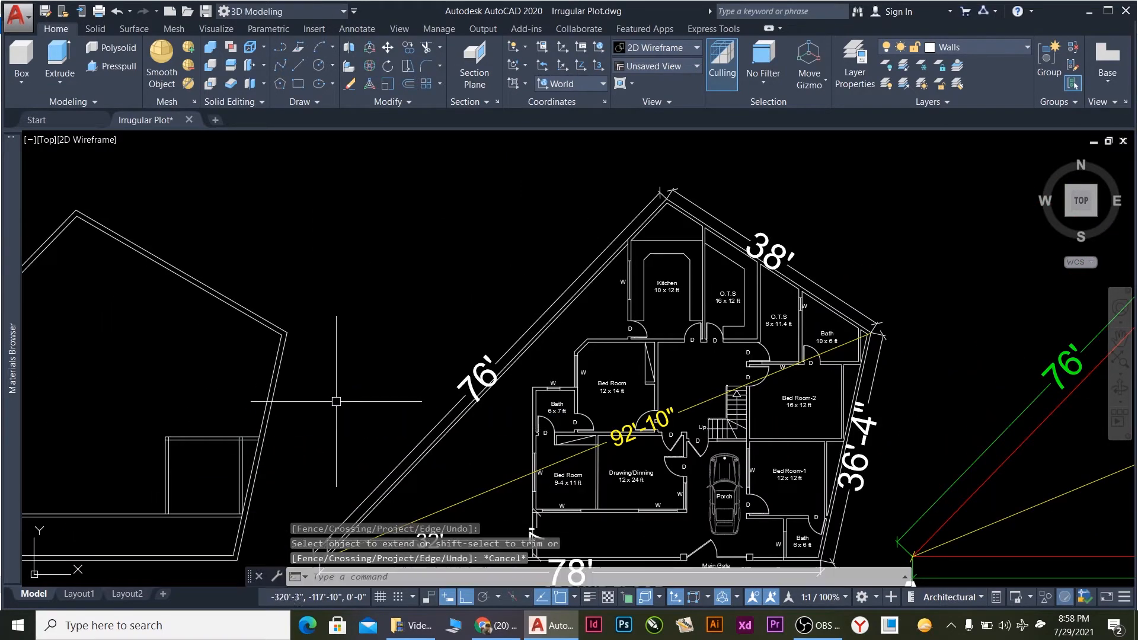
pyautogui.write('l')
pyautogui.press('Return')
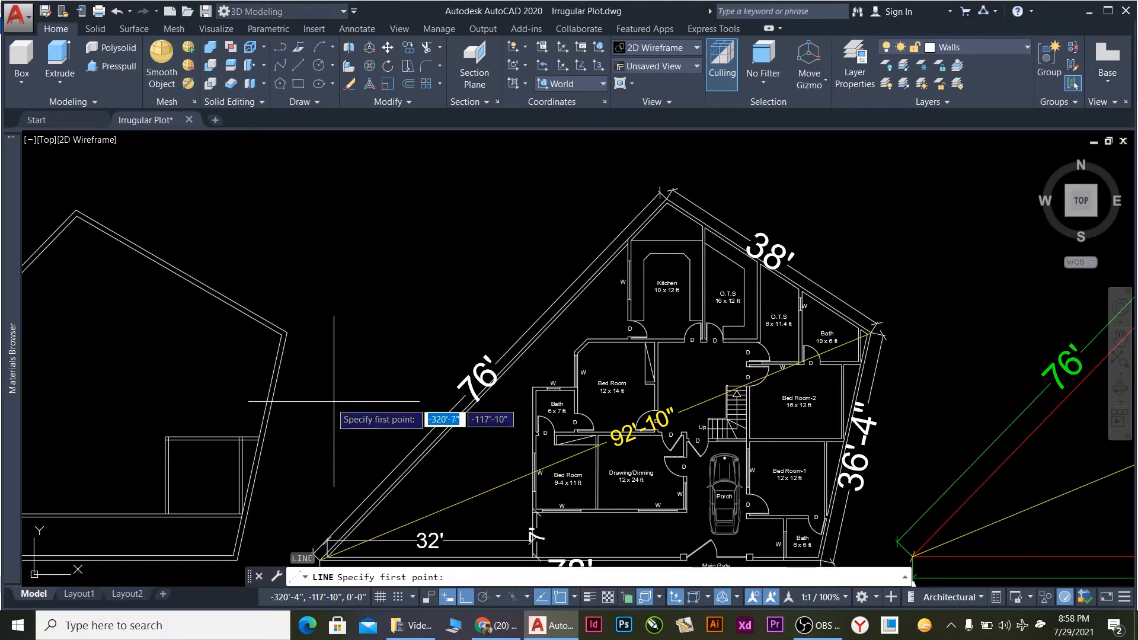
pyautogui.click(259, 436)
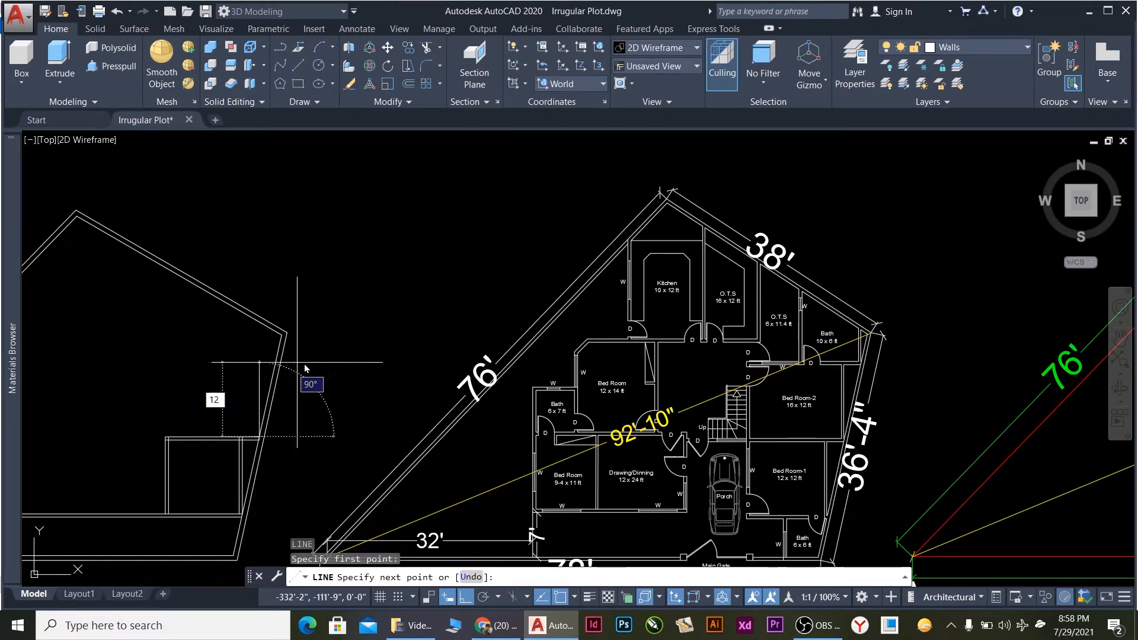
pyautogui.write("12'")
pyautogui.press('Return')
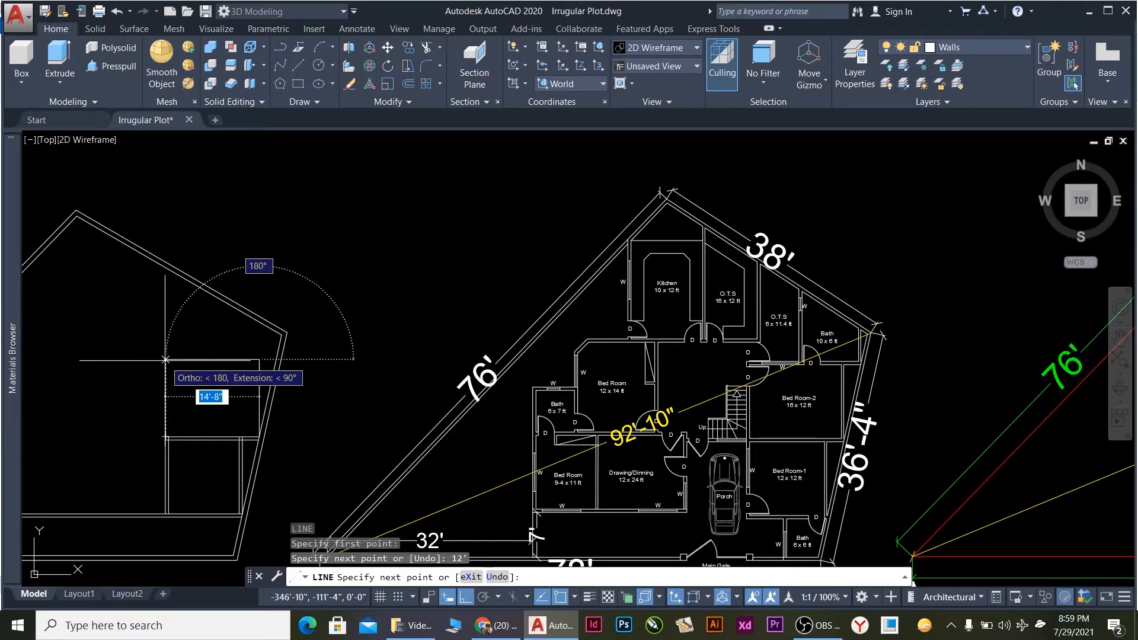
pyautogui.click(166, 360)
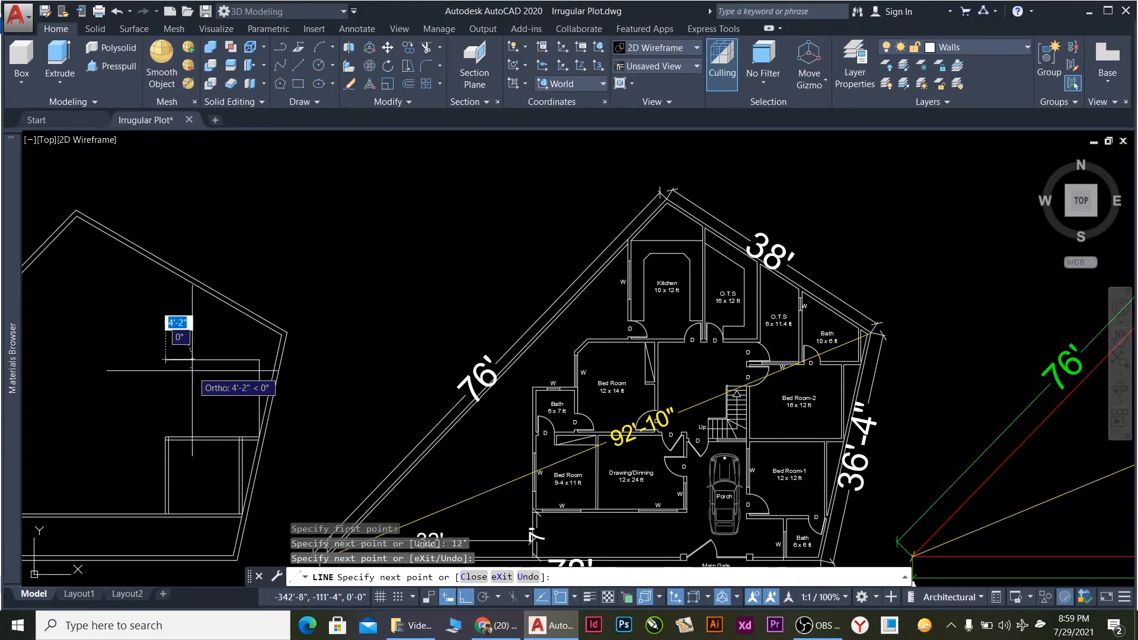
pyautogui.scroll(8, 164, 456)
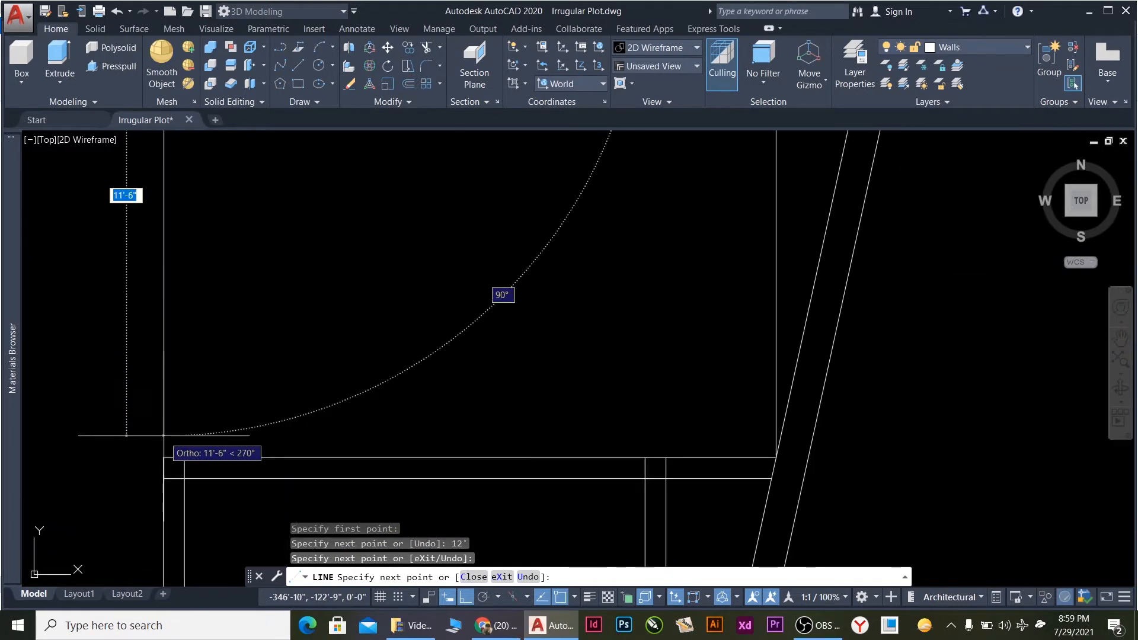
pyautogui.scroll(-5, 280, 241)
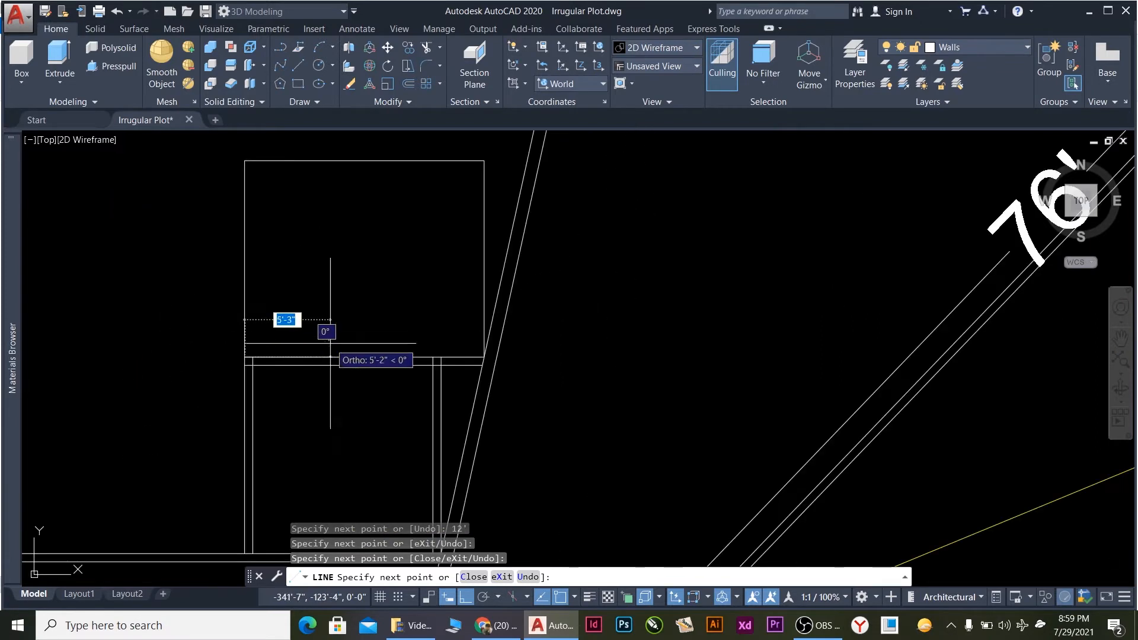
pyautogui.press('Escape')
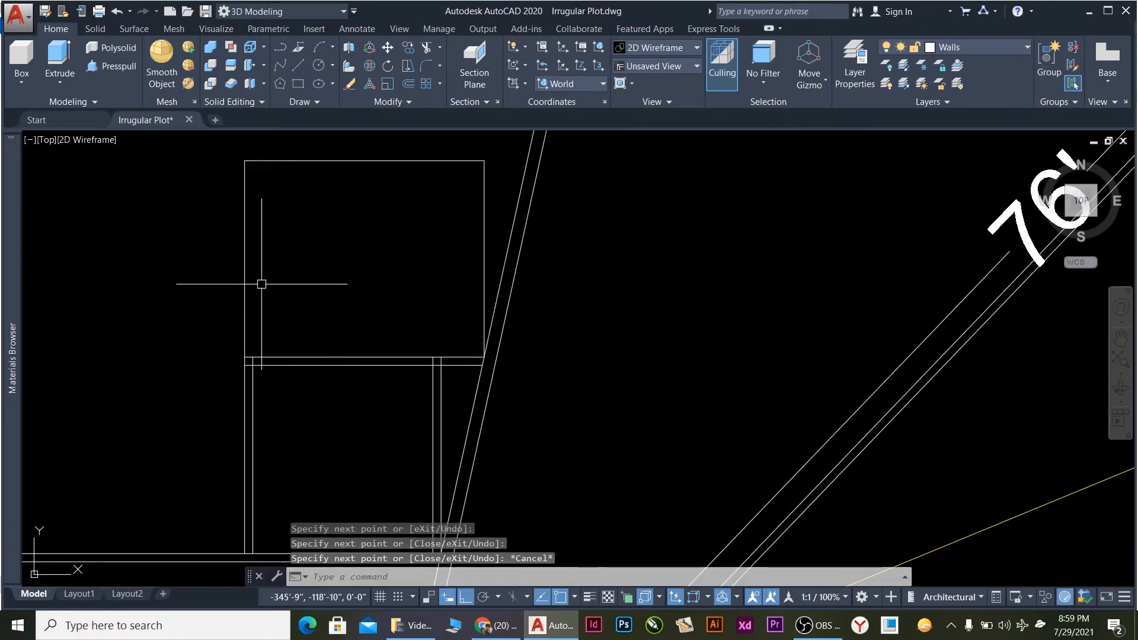
# Offset the west, east and north sides of the upper room outline 6" inward to form its walls.
pyautogui.click(236, 274)
pyautogui.click(255, 278)
pyautogui.click(254, 279)
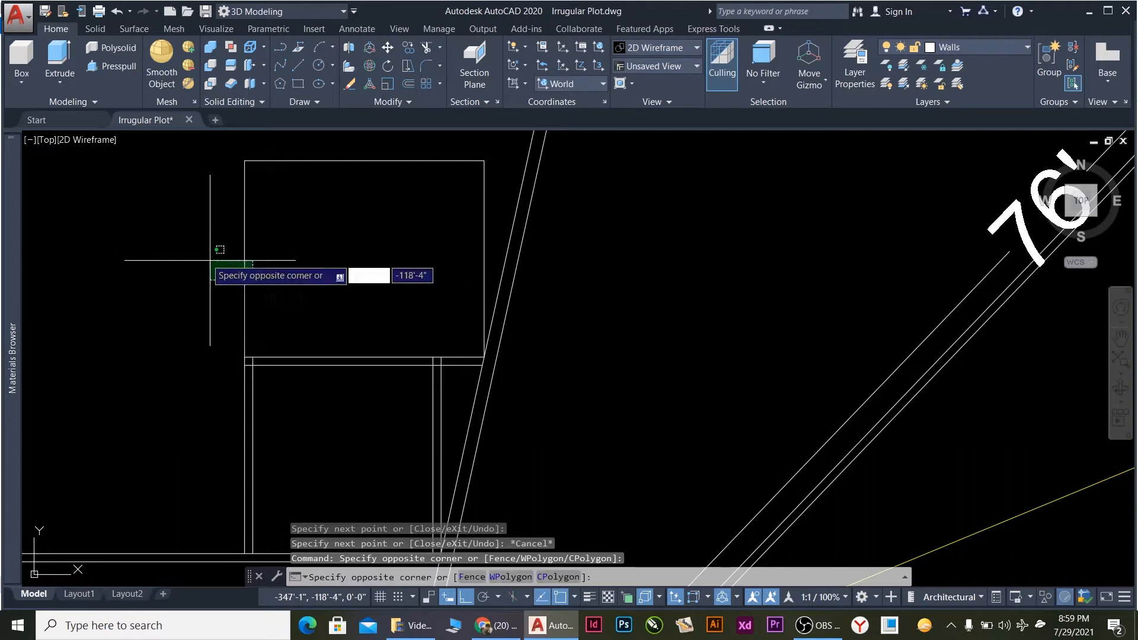
pyautogui.click(200, 255)
pyautogui.write('o')
pyautogui.press('Return')
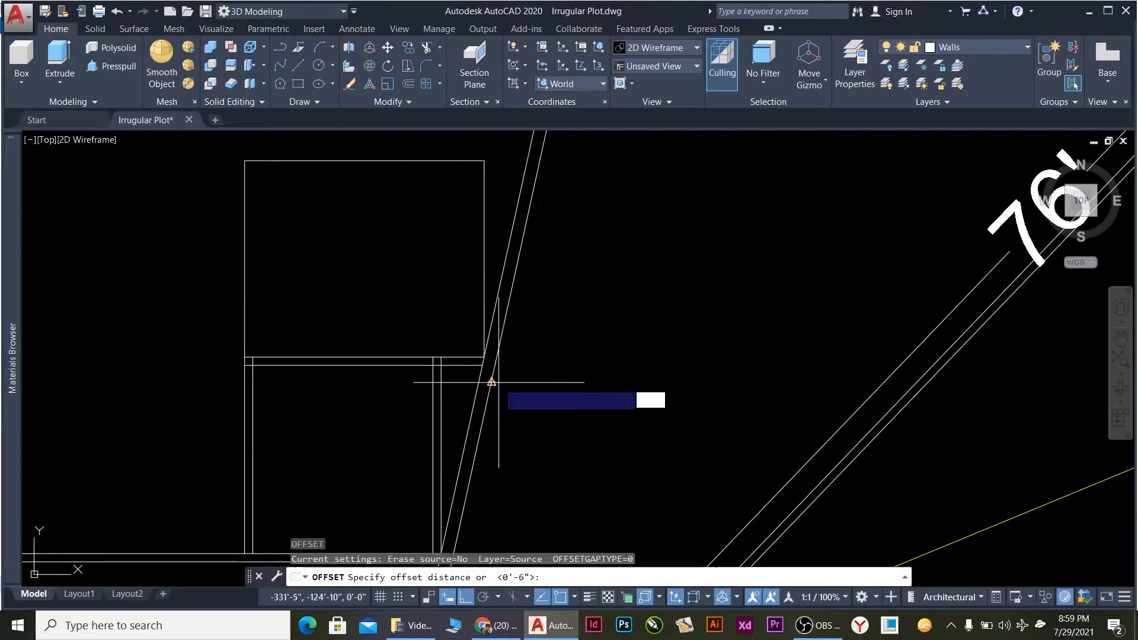
pyautogui.write('6')
pyautogui.press('Return')
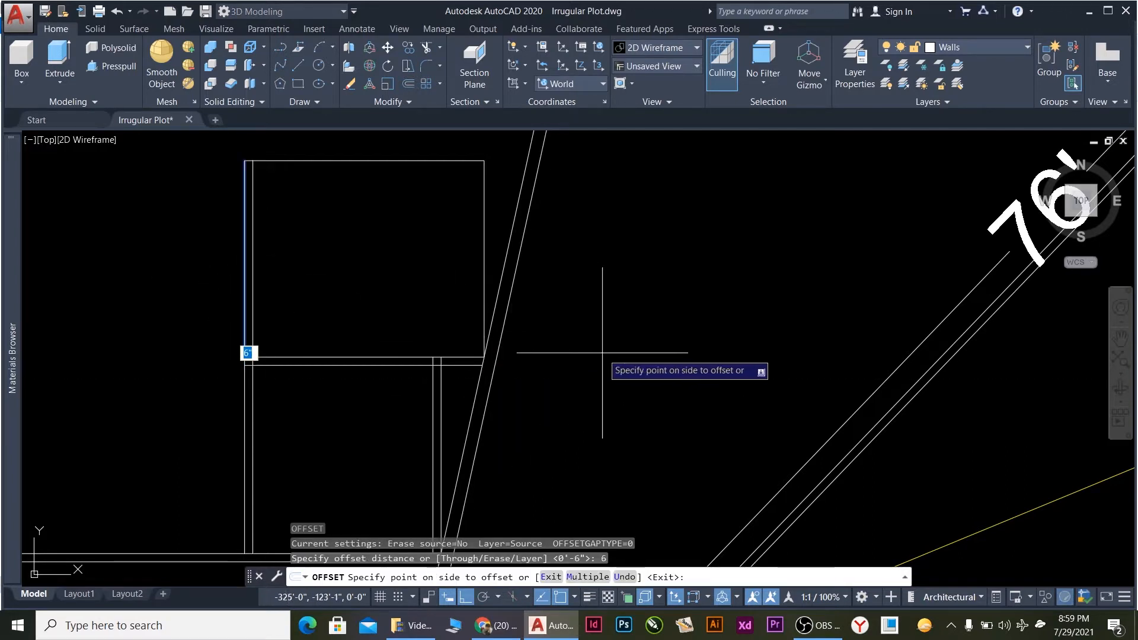
pyautogui.click(602, 374)
pyautogui.scroll(-2, 475, 396)
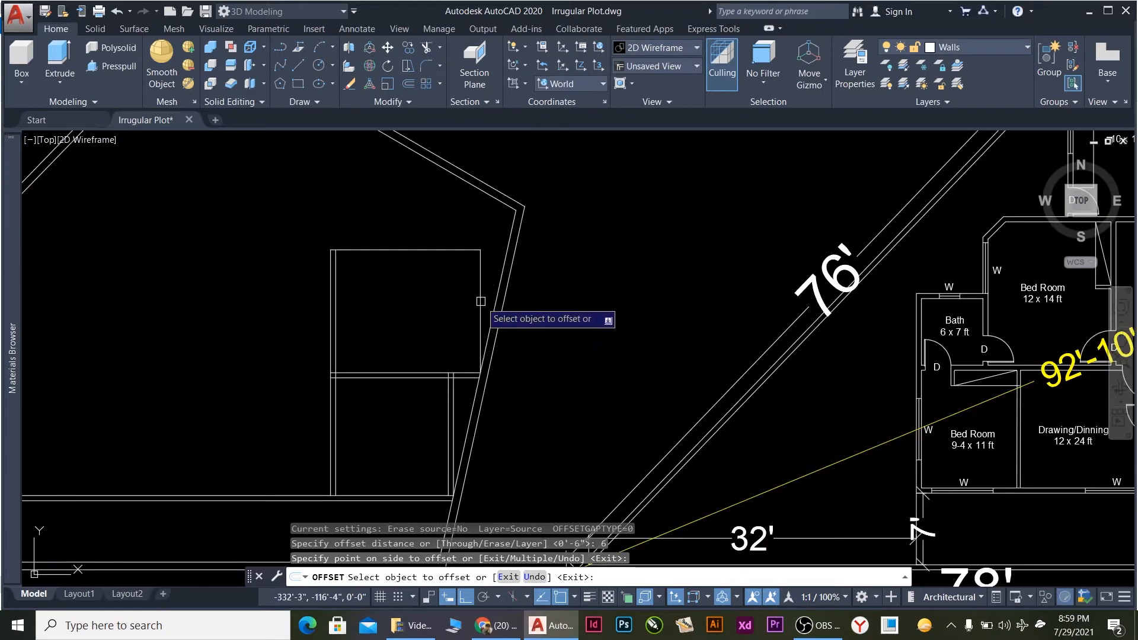
pyautogui.click(478, 300)
pyautogui.click(469, 319)
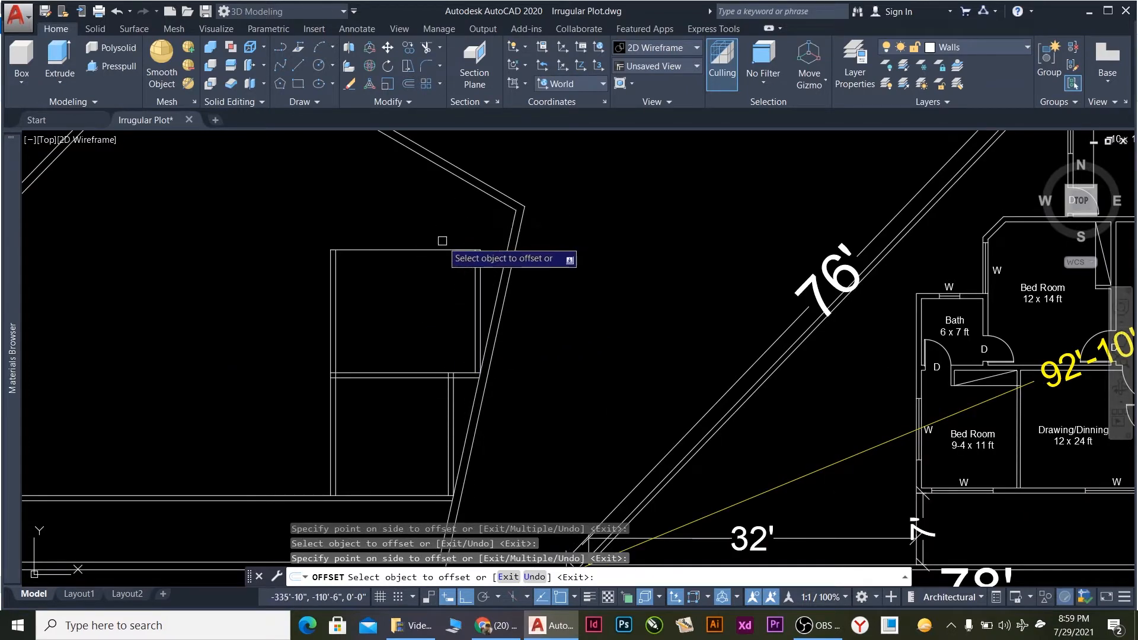
pyautogui.scroll(-4, 433, 297)
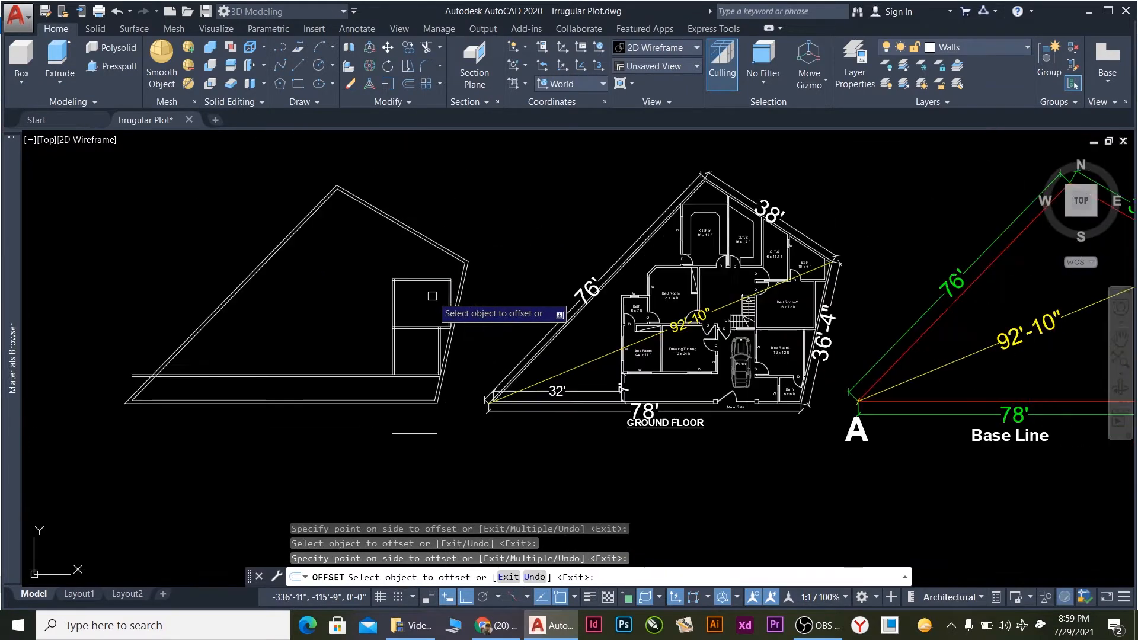
pyautogui.scroll(5, 463, 264)
pyautogui.scroll(-5, 469, 272)
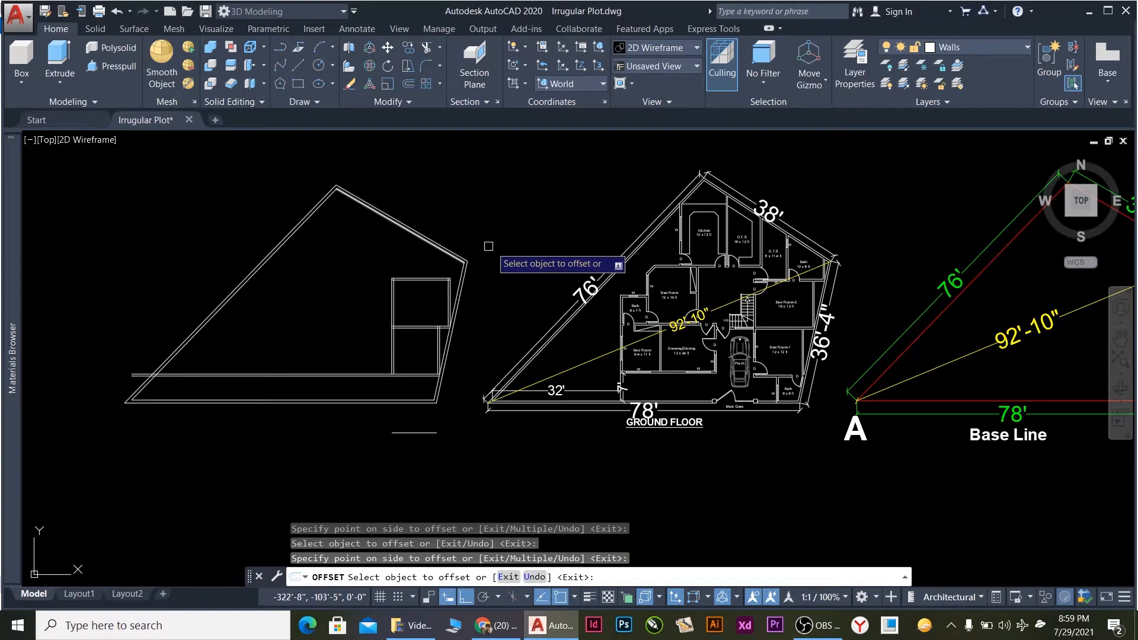
# Extend the upper room's two north wall lines eastward to the inner east boundary line.
pyautogui.scroll(4, 872, 301)
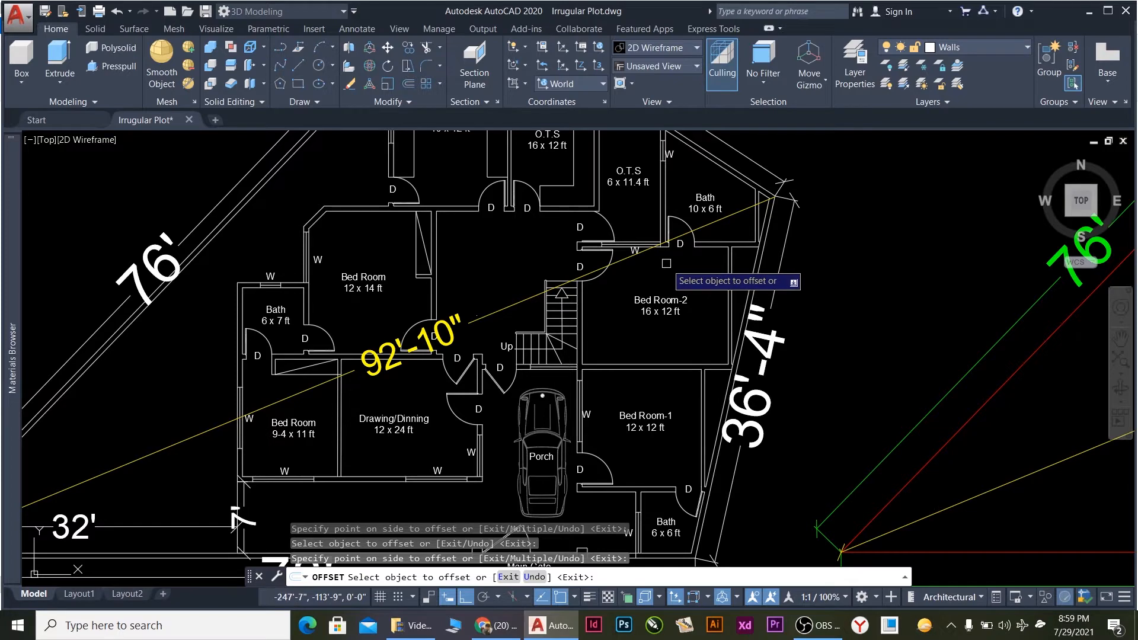
pyautogui.scroll(-8, 665, 262)
pyautogui.scroll(6, 522, 249)
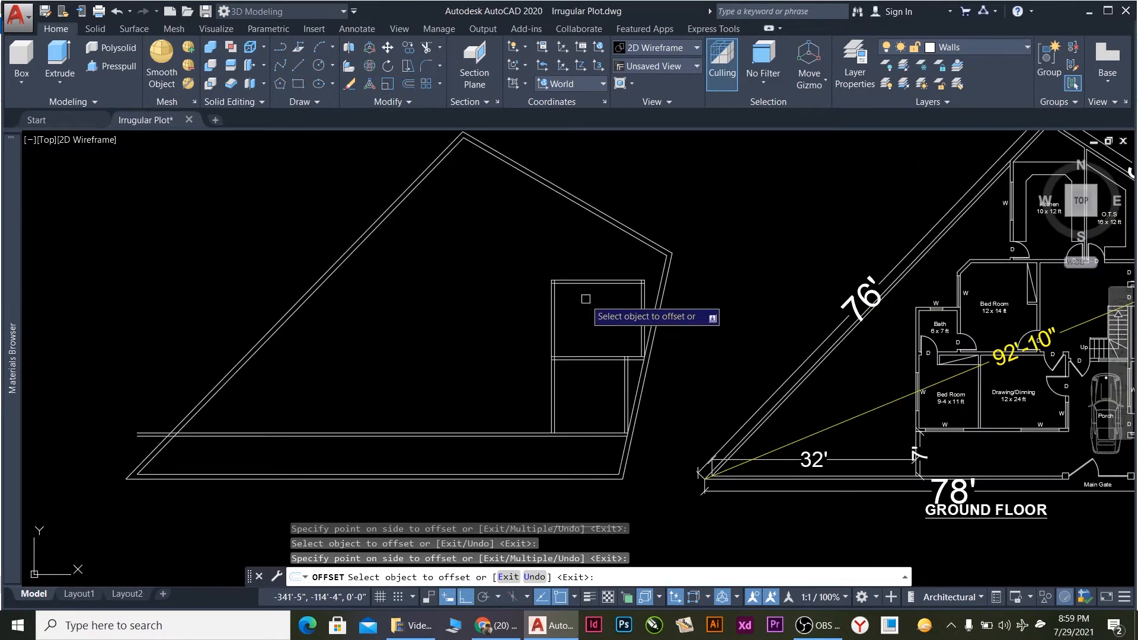
pyautogui.press('Escape')
pyautogui.write('ex')
pyautogui.press('Return')
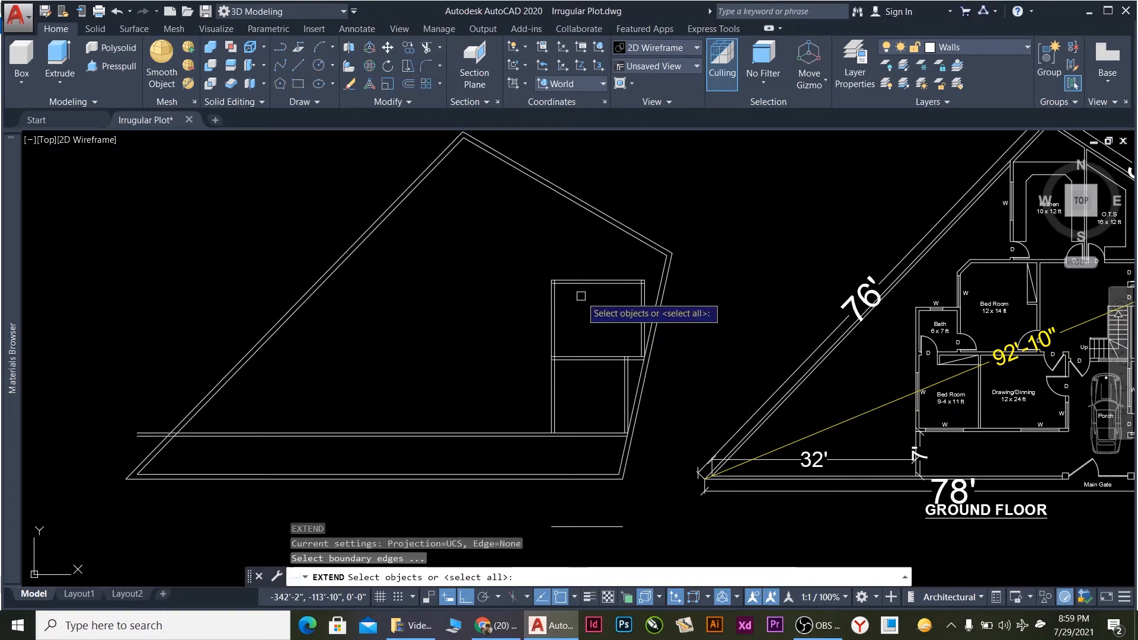
pyautogui.press('Return')
pyautogui.scroll(6, 630, 277)
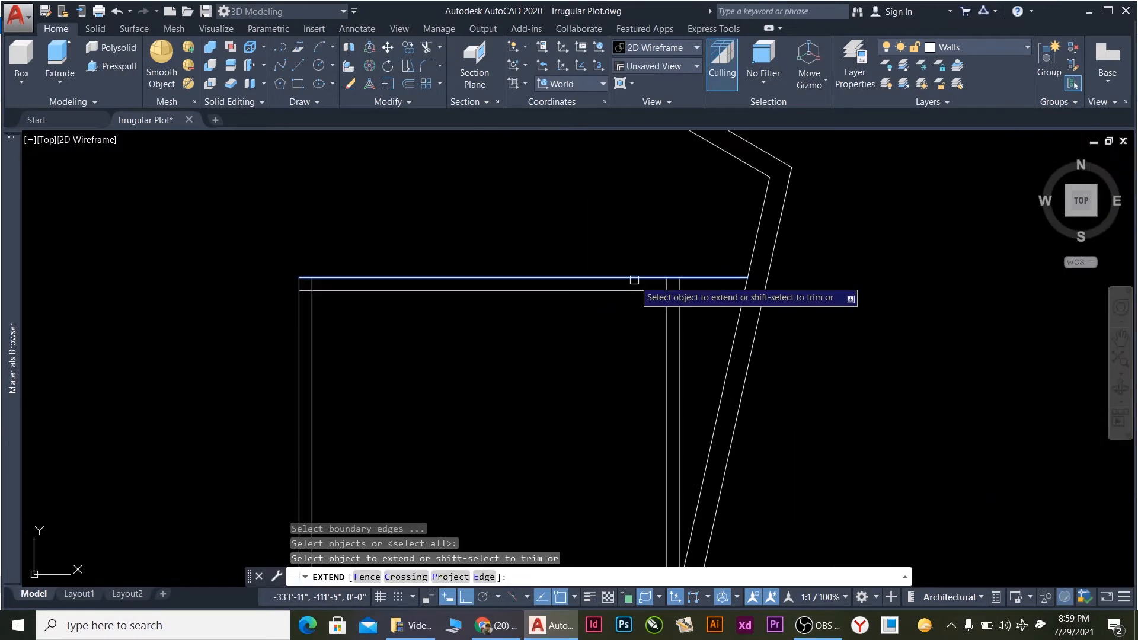
pyautogui.click(641, 278)
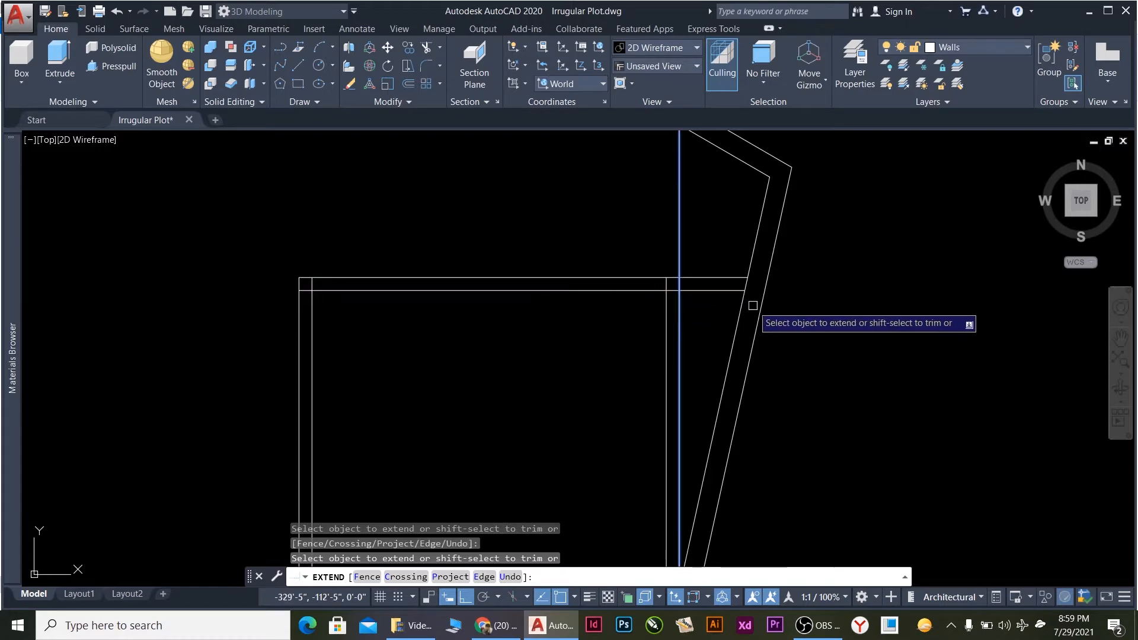
pyautogui.scroll(-4, 788, 327)
pyautogui.scroll(-1, 787, 327)
pyautogui.scroll(6, 885, 254)
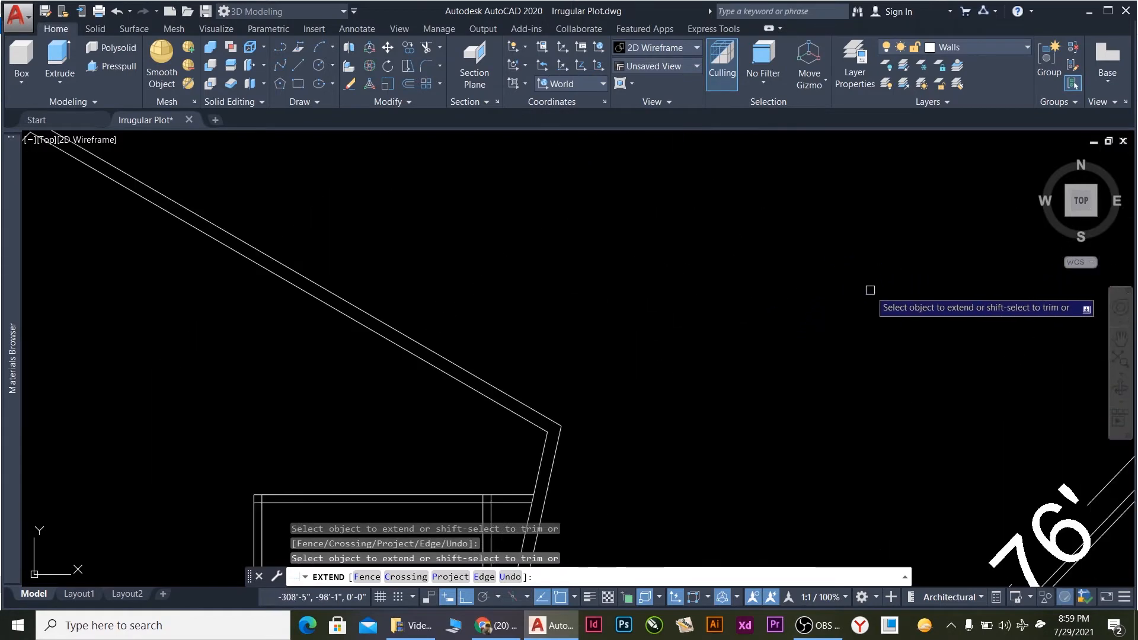
pyautogui.press('Escape')
# Compare the drawn plan with the reference plan, checking the Bath and O.T.S spaces north of Bed Room-2.
pyautogui.scroll(-6, 651, 287)
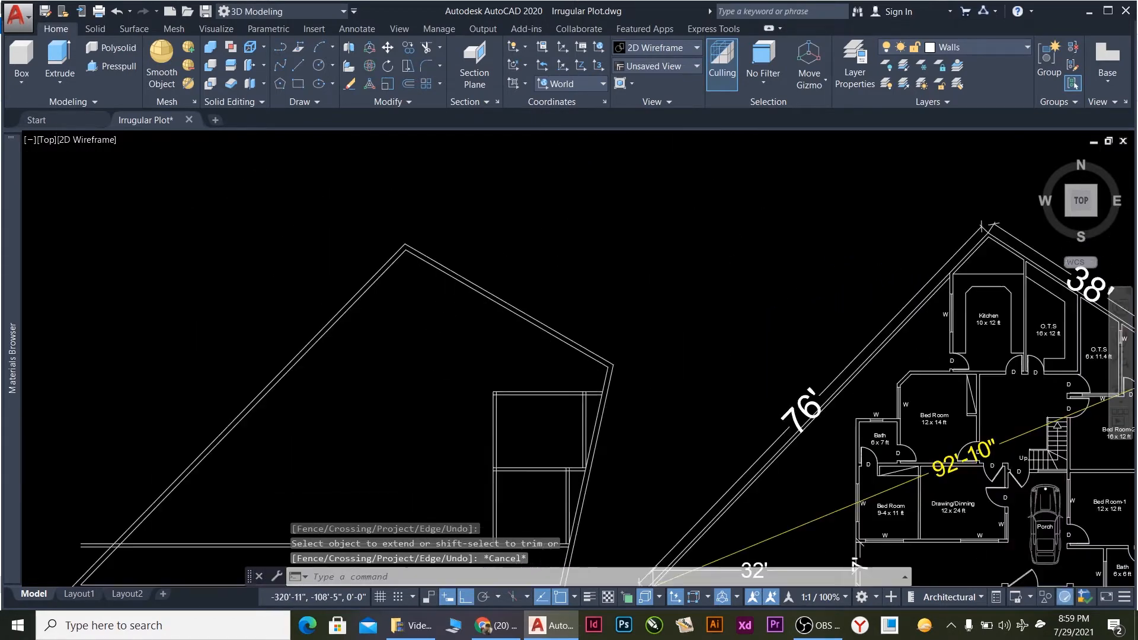
pyautogui.scroll(6, 829, 316)
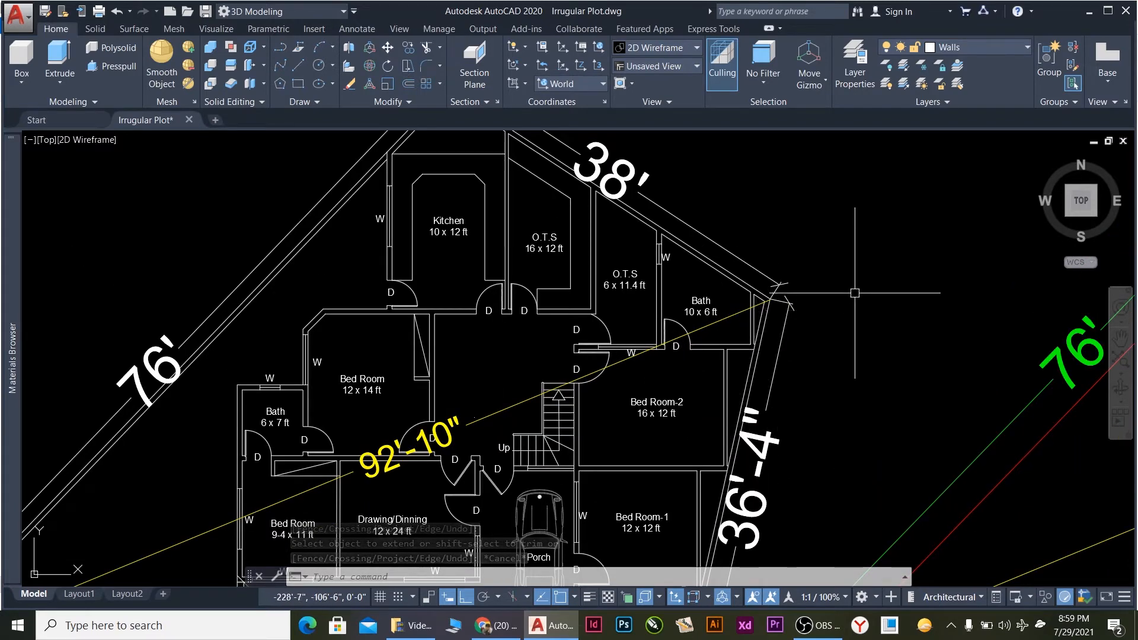
pyautogui.scroll(-3, 856, 292)
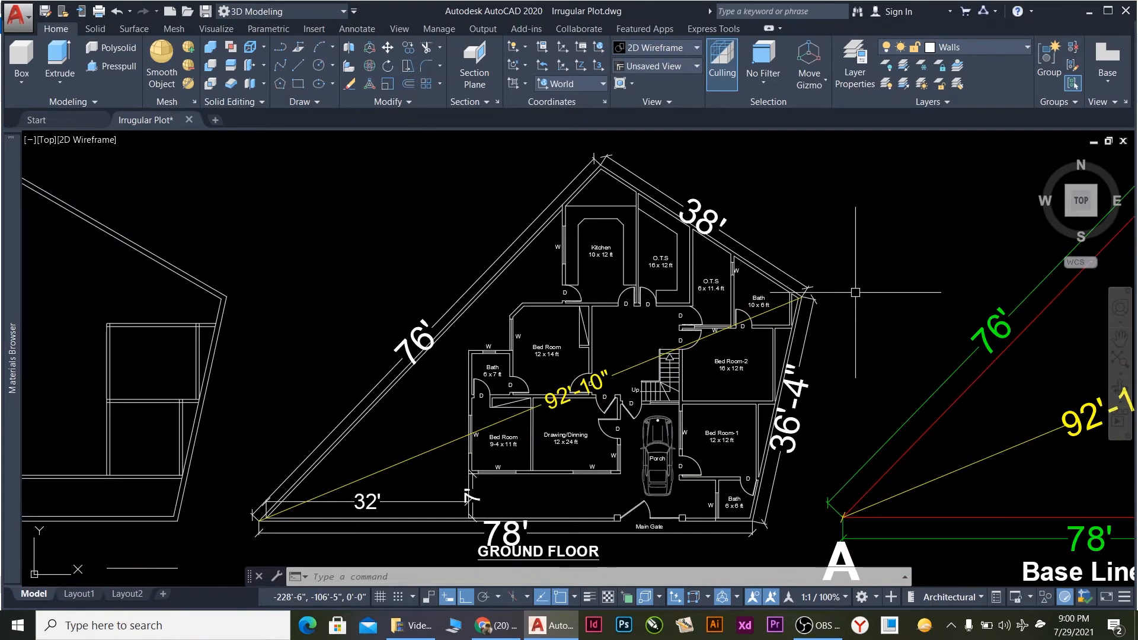
pyautogui.scroll(2, 856, 292)
pyautogui.scroll(-4, 855, 292)
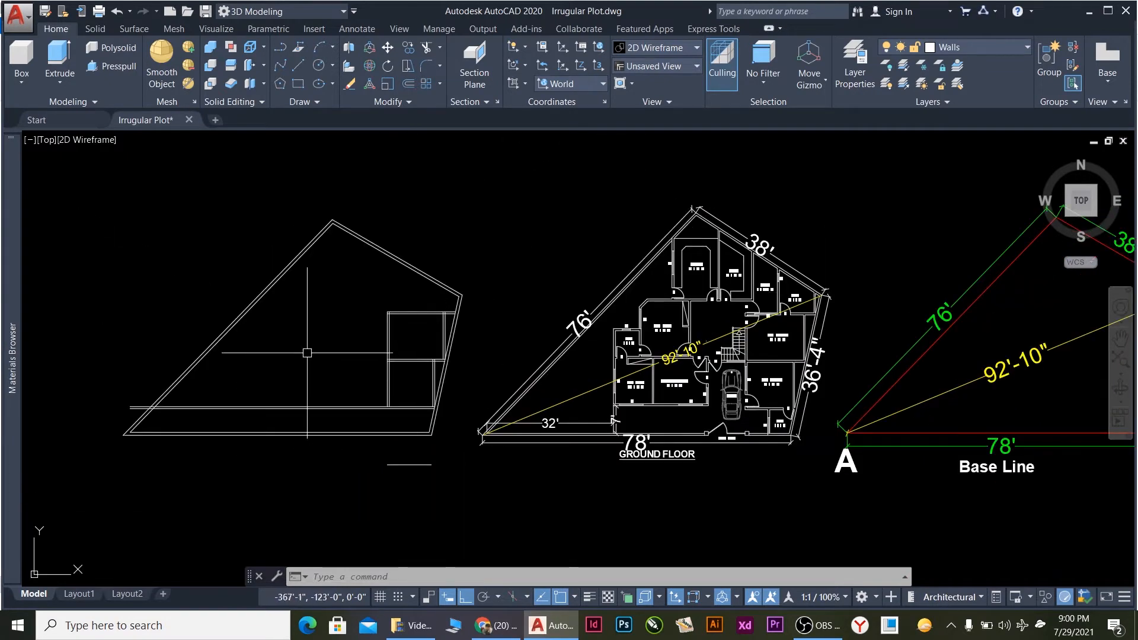
pyautogui.scroll(3, 464, 278)
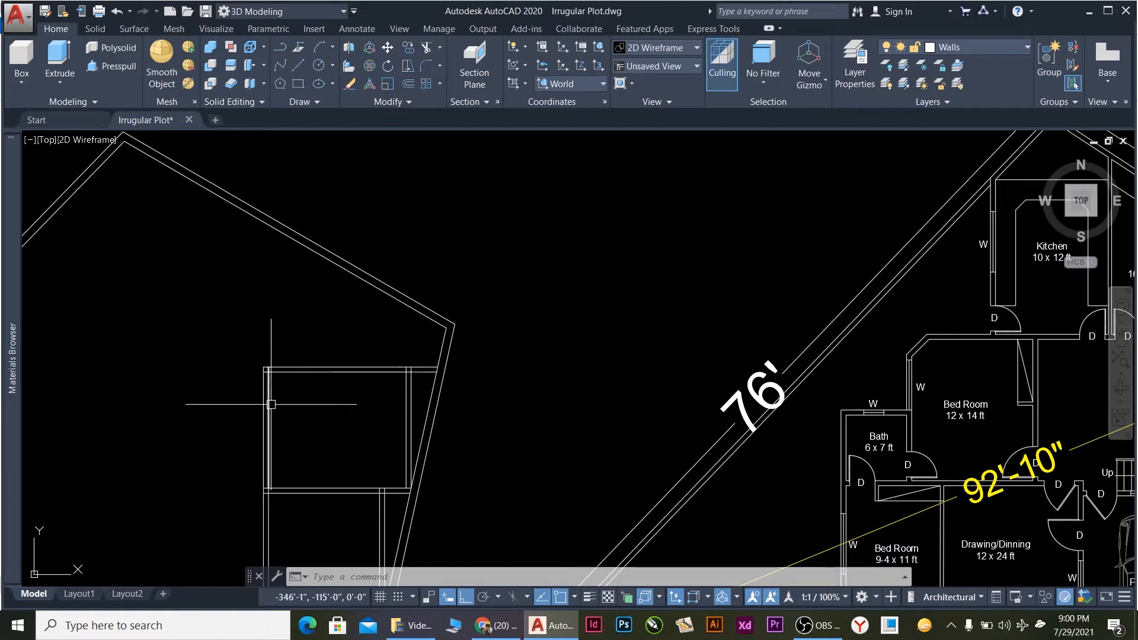
pyautogui.click(269, 427)
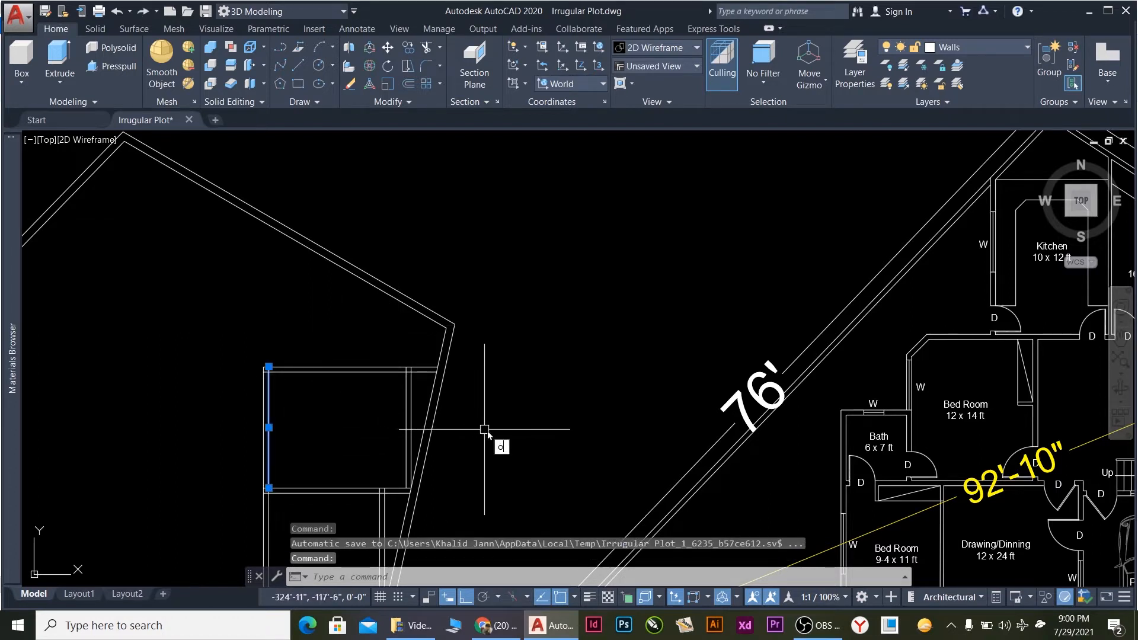
pyautogui.press('Return')
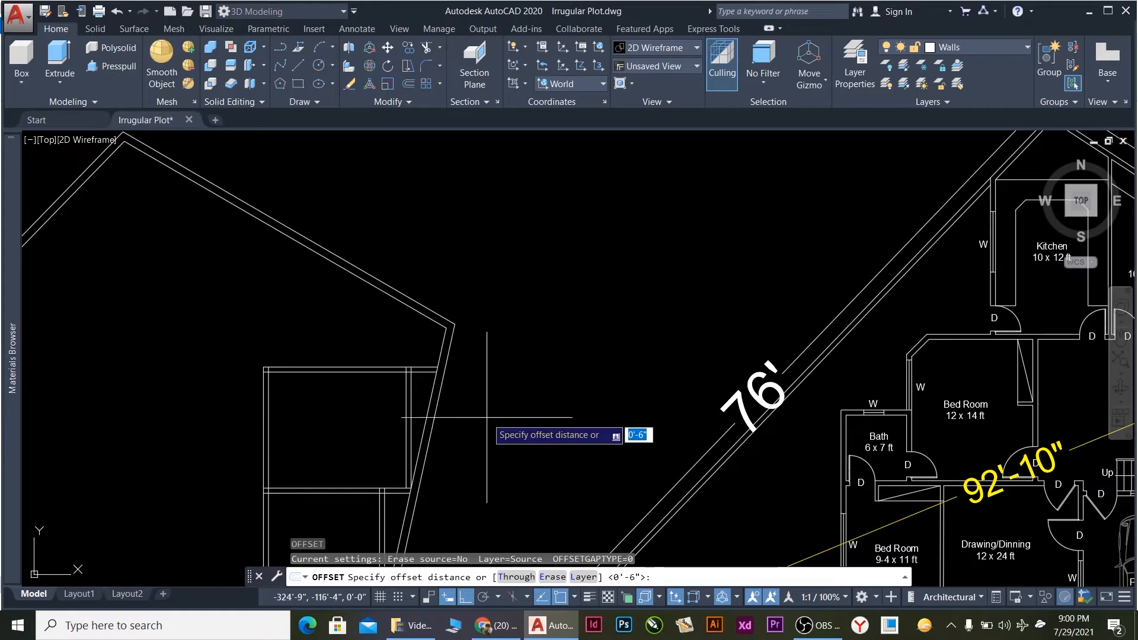
pyautogui.press('Escape')
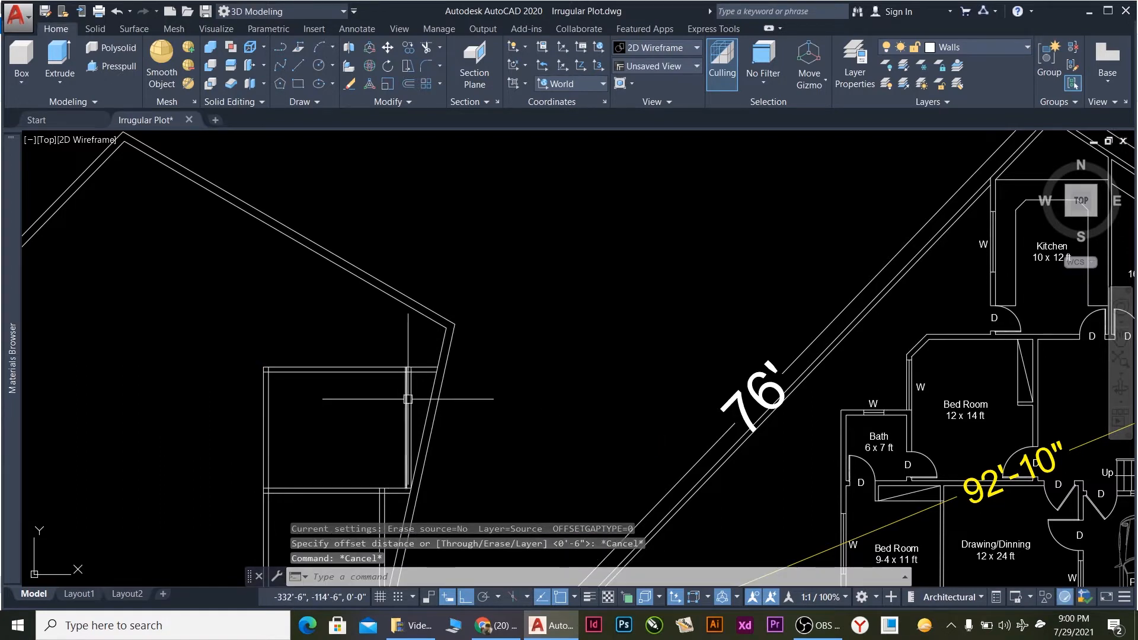
# Offset the inner line of the upper room's east wall 10' to the west.
pyautogui.click(407, 403)
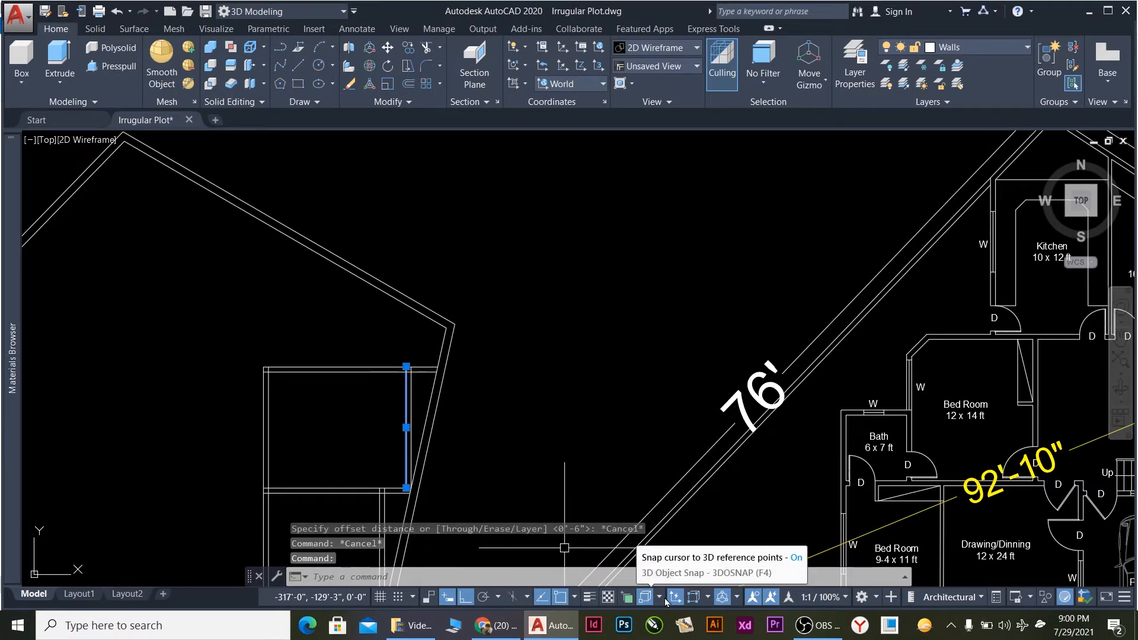
pyautogui.write('o')
pyautogui.press('Return')
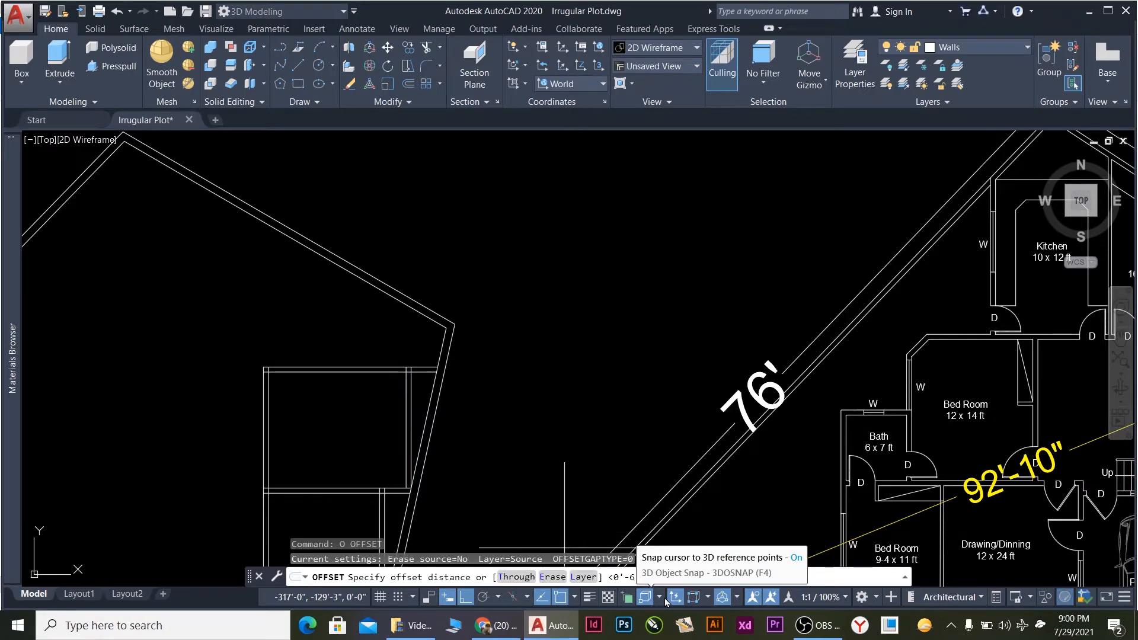
pyautogui.write("10'")
pyautogui.press('Return')
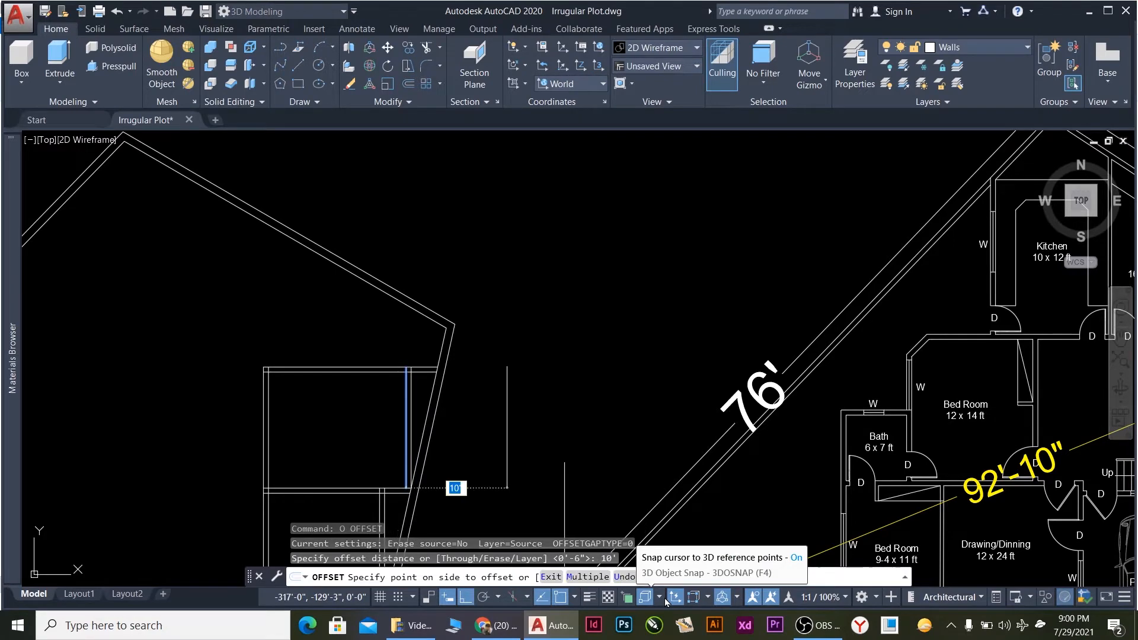
pyautogui.click(181, 458)
# Examine the walls of the 10 x 6 ft Bath and 6 x 11.4 ft O.T.S north of Bed Room-2 in the reference plan.
pyautogui.scroll(-5, 255, 424)
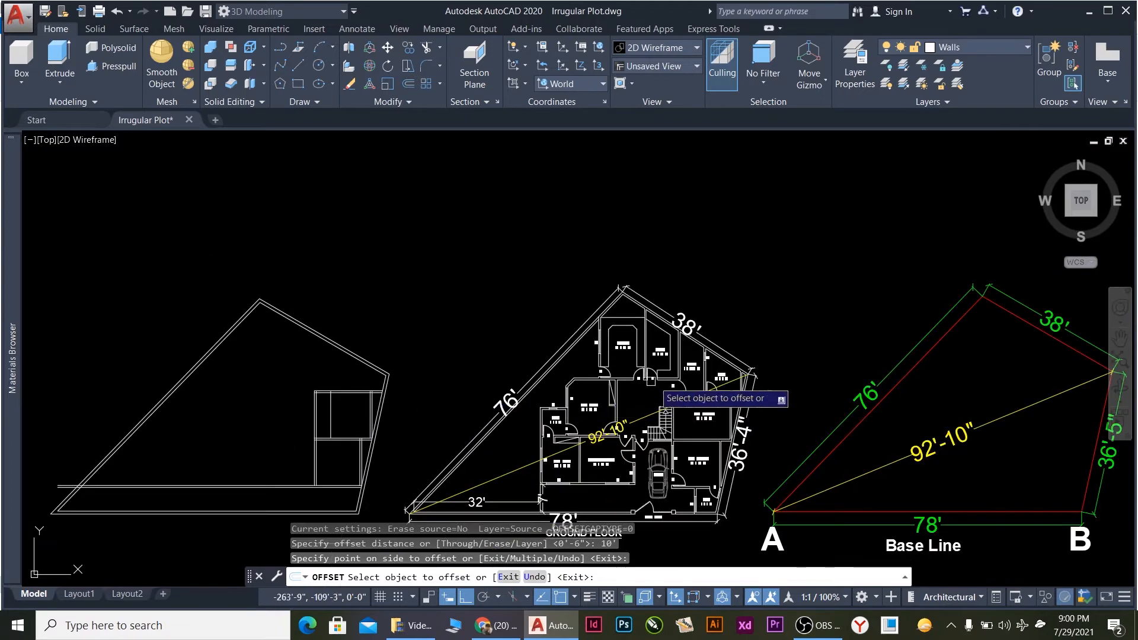
pyautogui.scroll(5, 664, 410)
pyautogui.scroll(3, 808, 375)
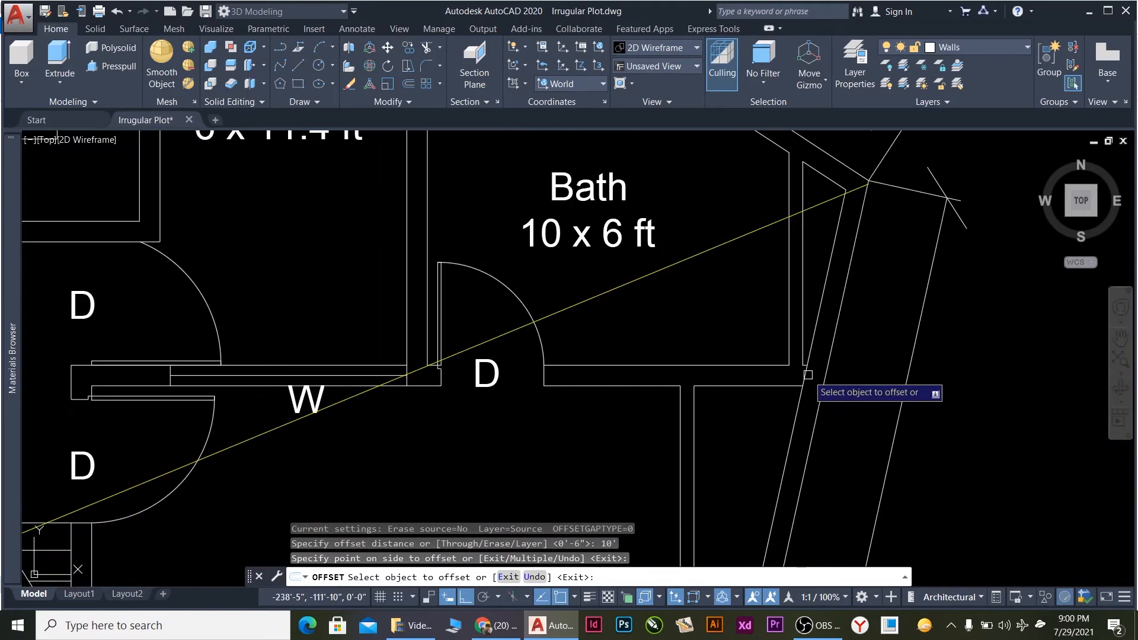
pyautogui.scroll(2, 749, 382)
pyautogui.scroll(-6, 794, 356)
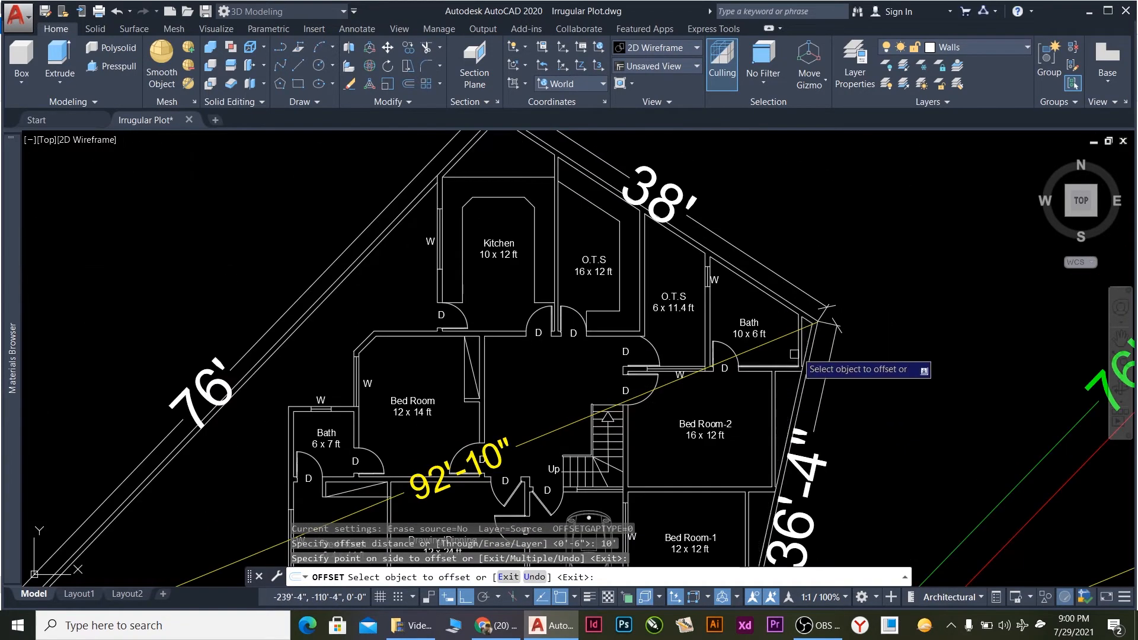
pyautogui.scroll(3, 818, 347)
pyautogui.scroll(-3, 622, 364)
pyautogui.click(578, 307)
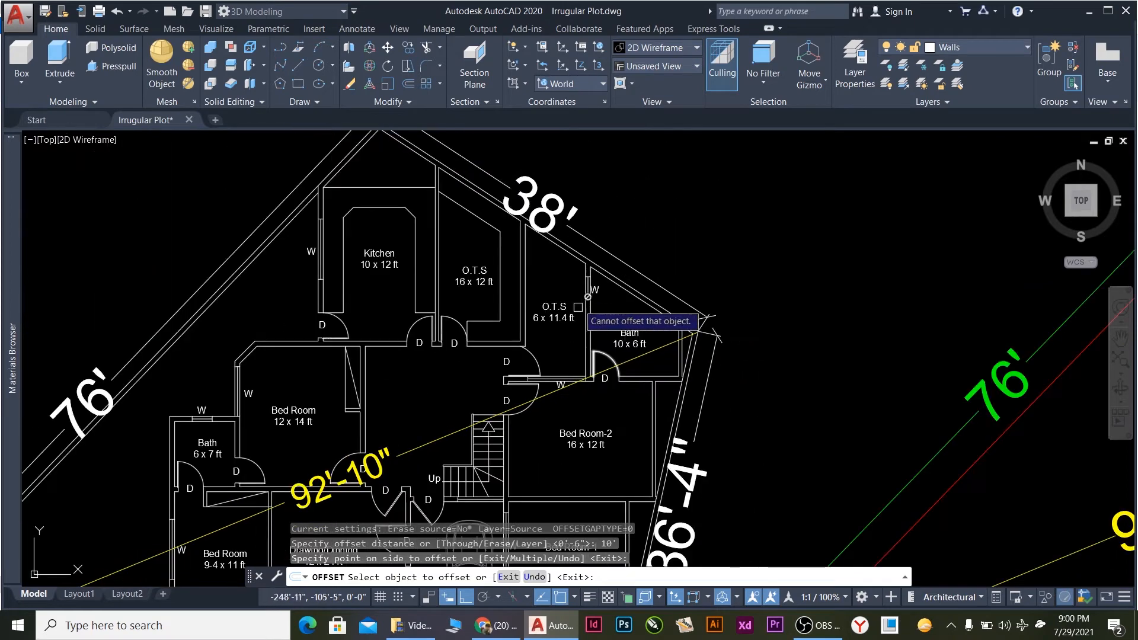
pyautogui.scroll(5, 622, 320)
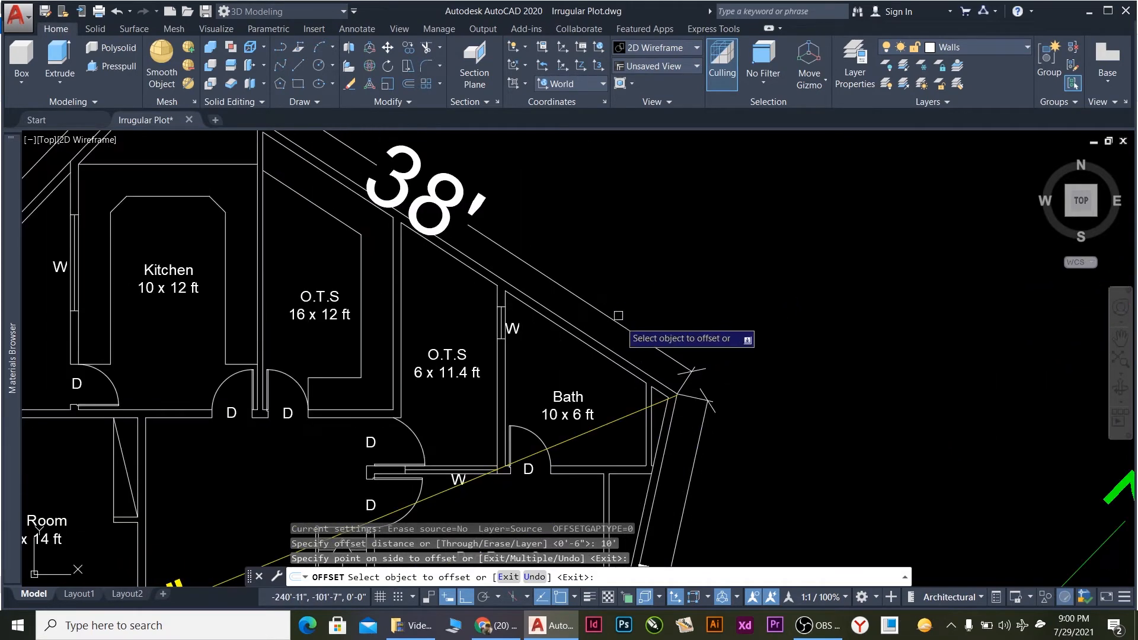
pyautogui.scroll(-4, 629, 420)
pyautogui.scroll(4, 607, 424)
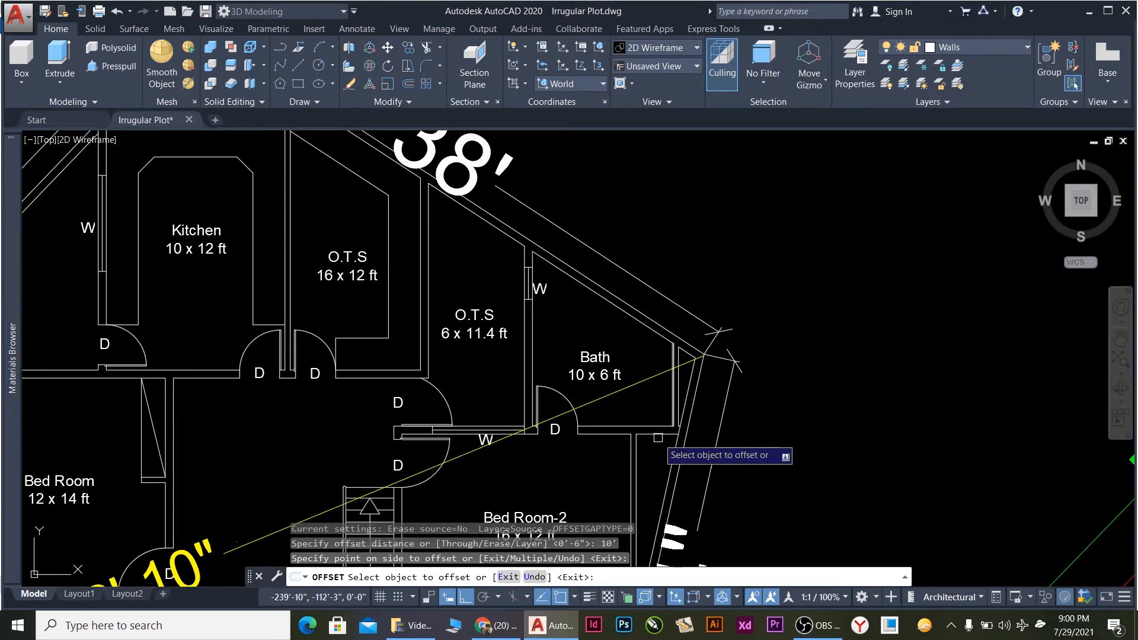
pyautogui.scroll(5, 658, 437)
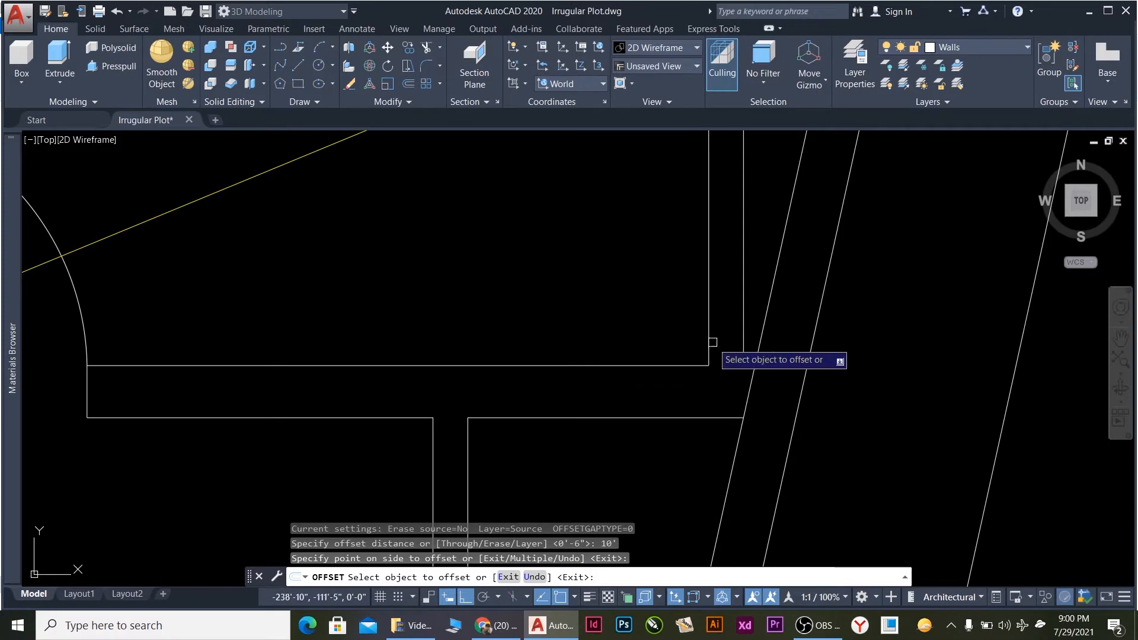
pyautogui.scroll(-6, 719, 356)
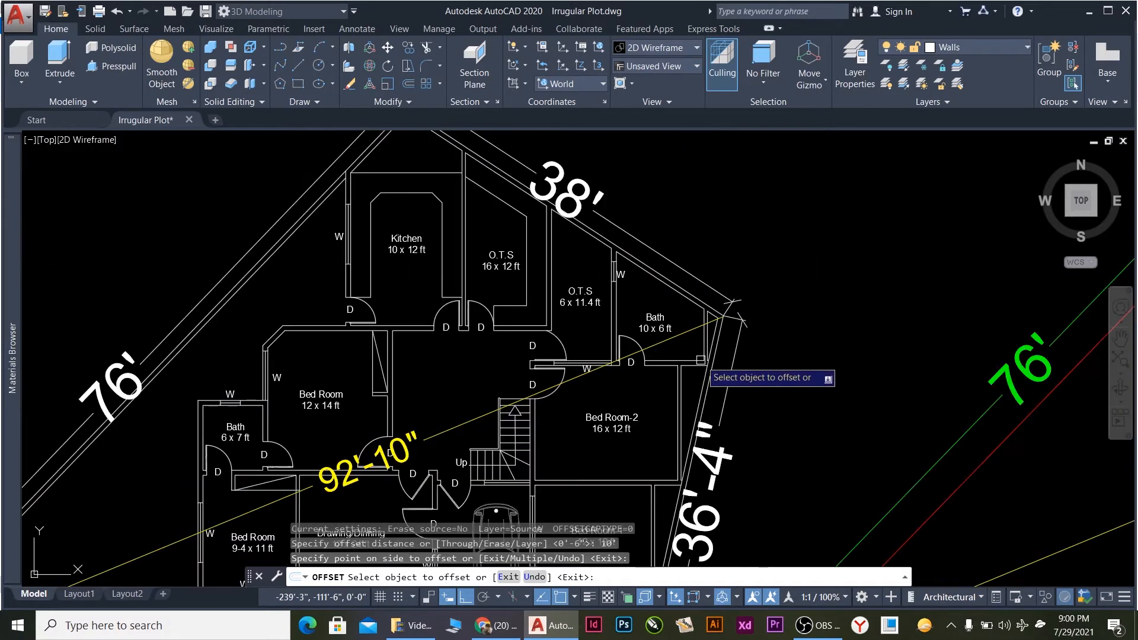
pyautogui.scroll(-4, 608, 314)
pyautogui.scroll(6, 177, 338)
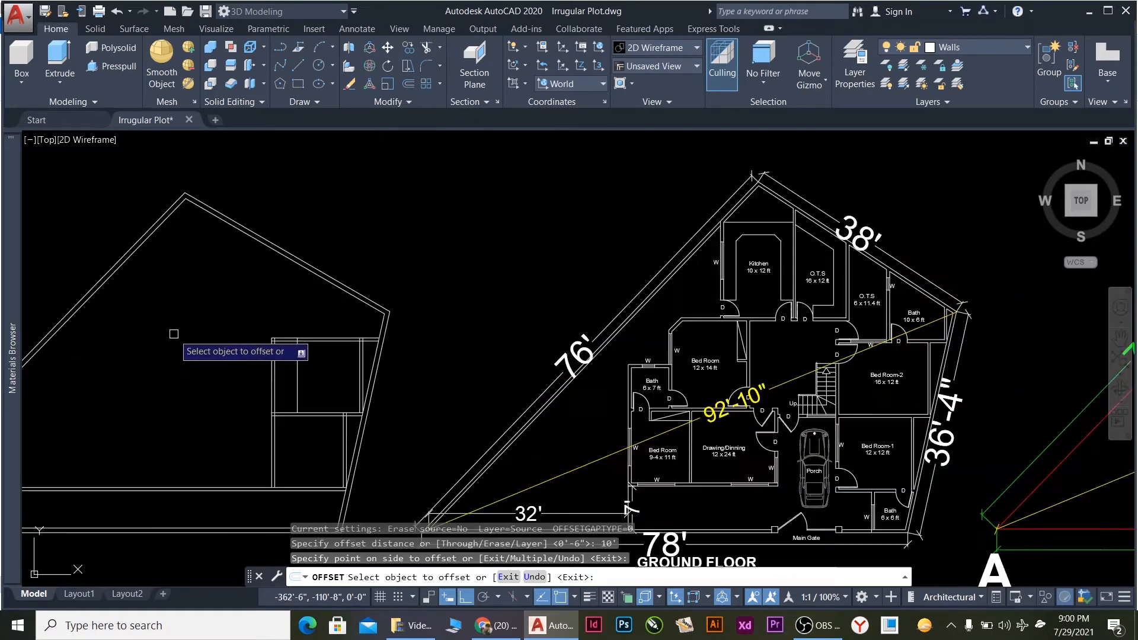
pyautogui.press('Escape')
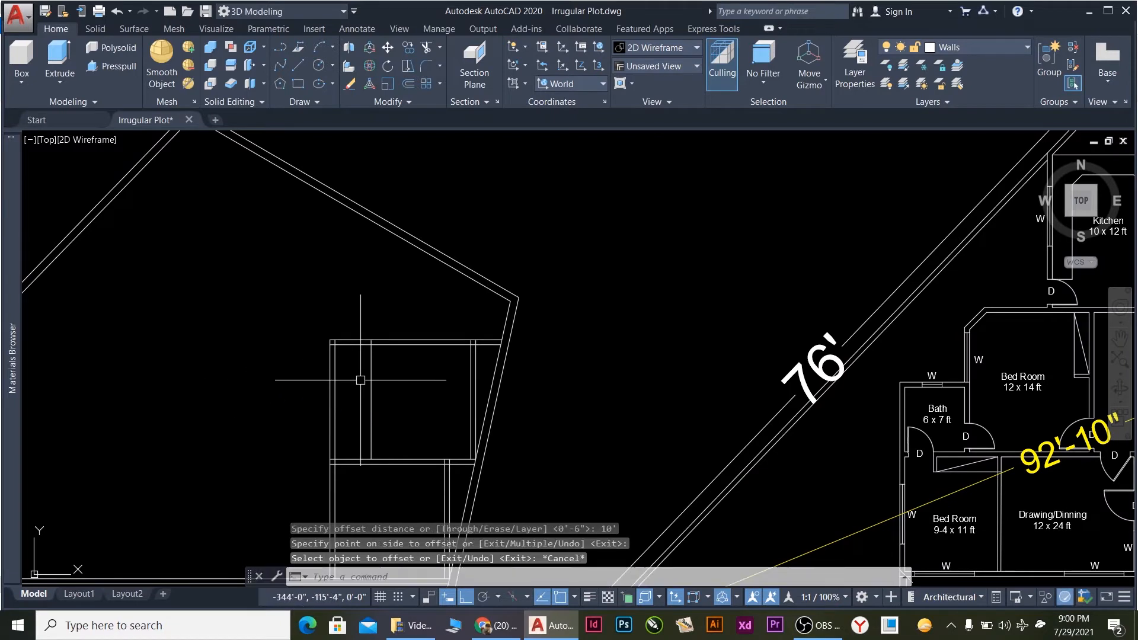
# Move the offset vertical line inside the upper room 24" to the east.
pyautogui.click(382, 392)
pyautogui.click(366, 380)
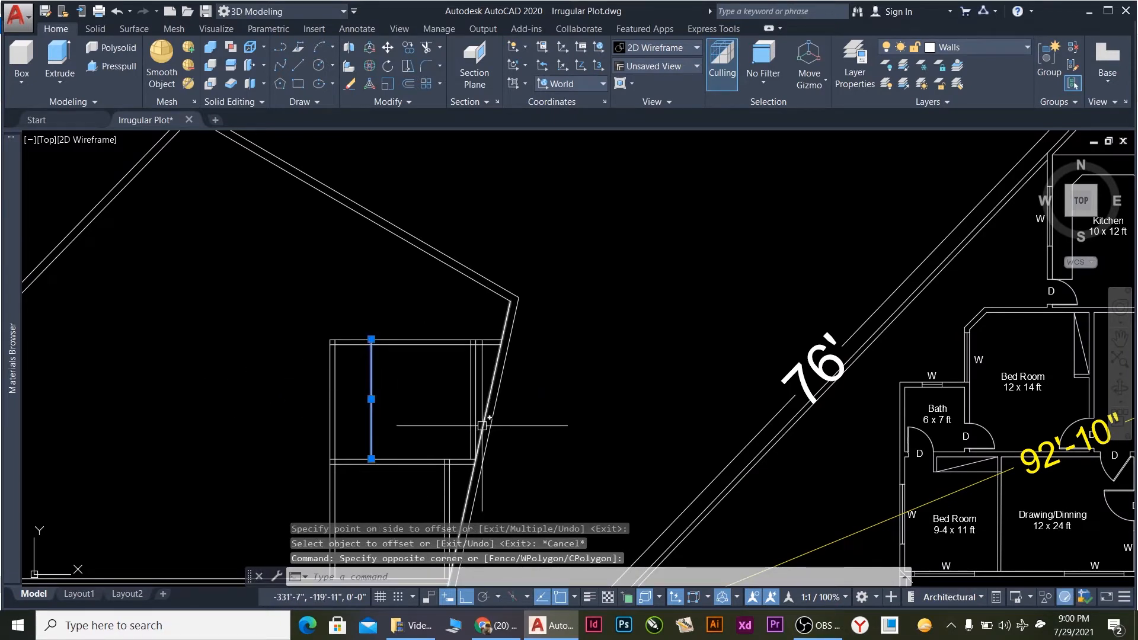
pyautogui.write('m')
pyautogui.press('Return')
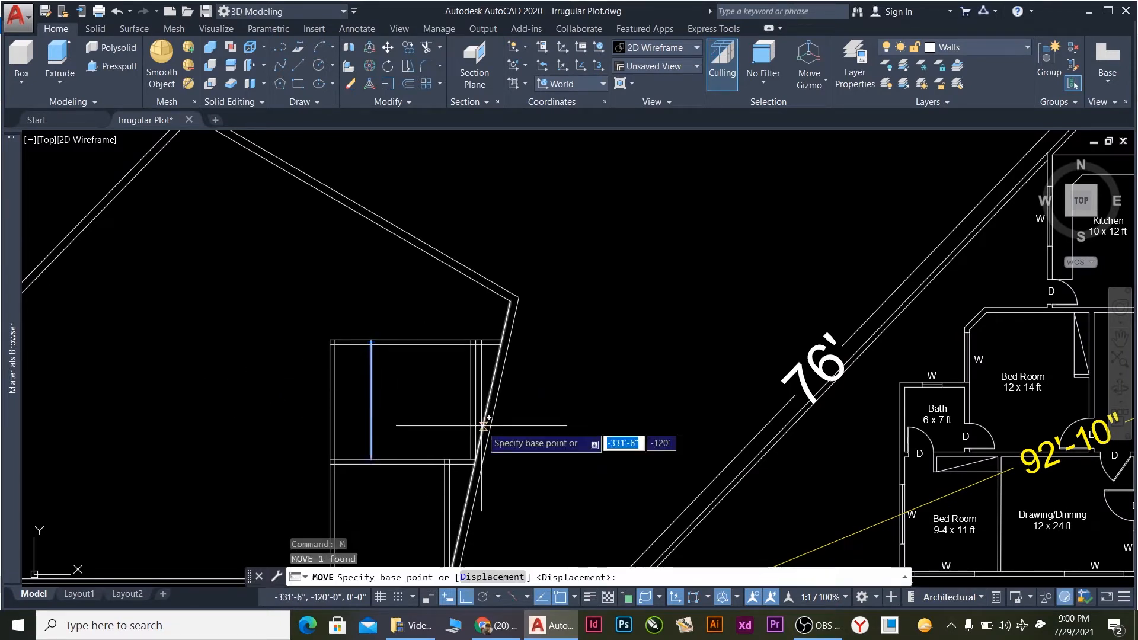
pyautogui.click(601, 421)
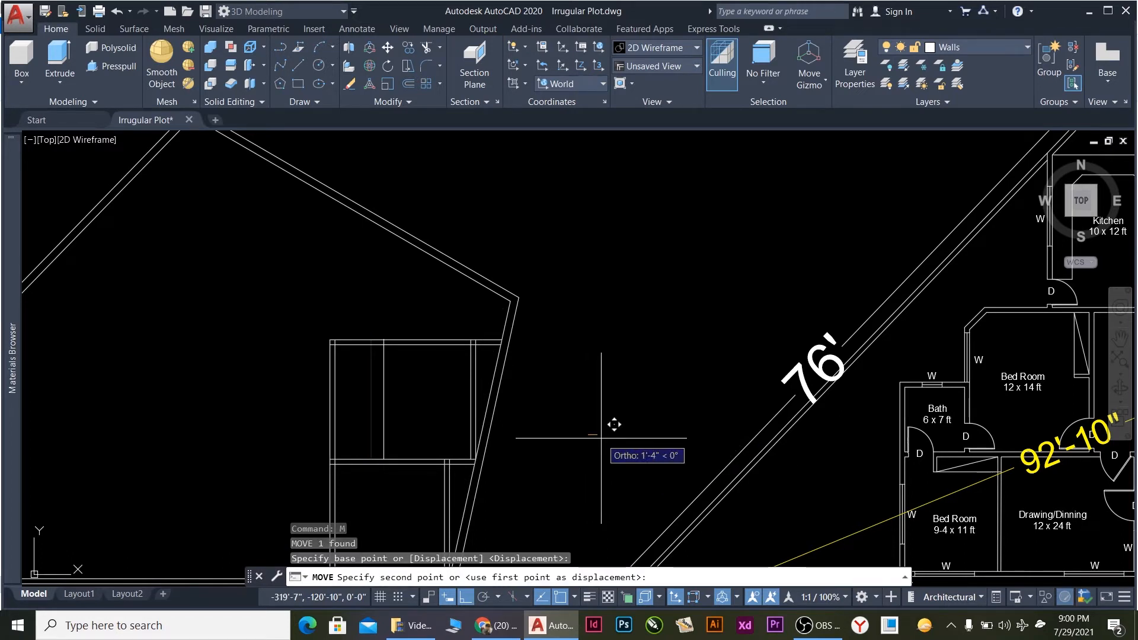
pyautogui.write('24')
pyautogui.press('Return')
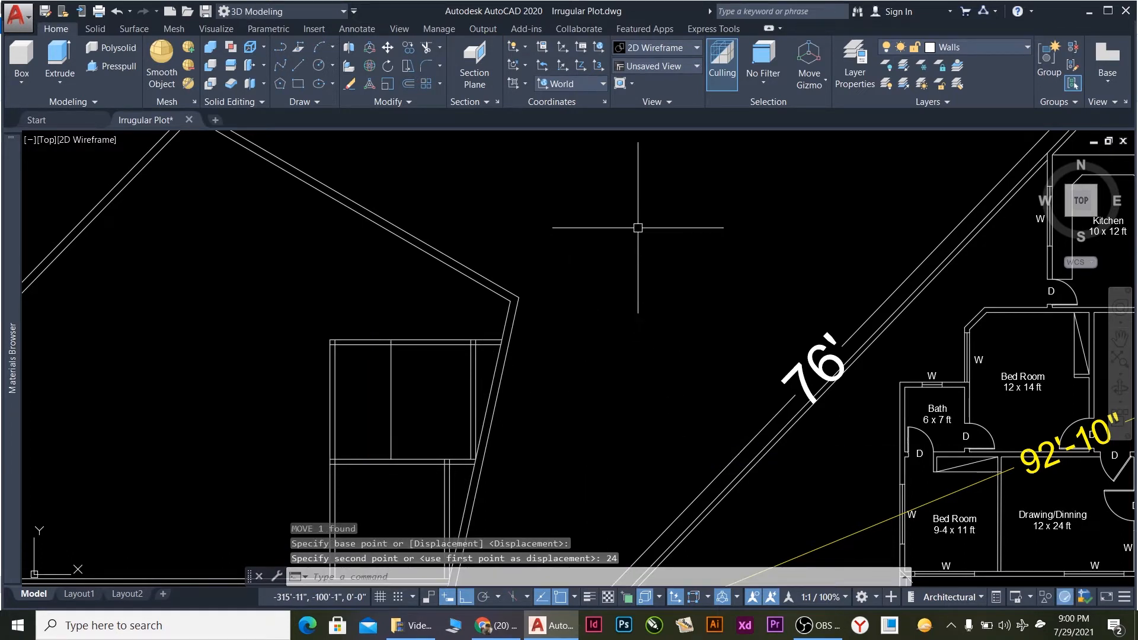
pyautogui.press('Escape')
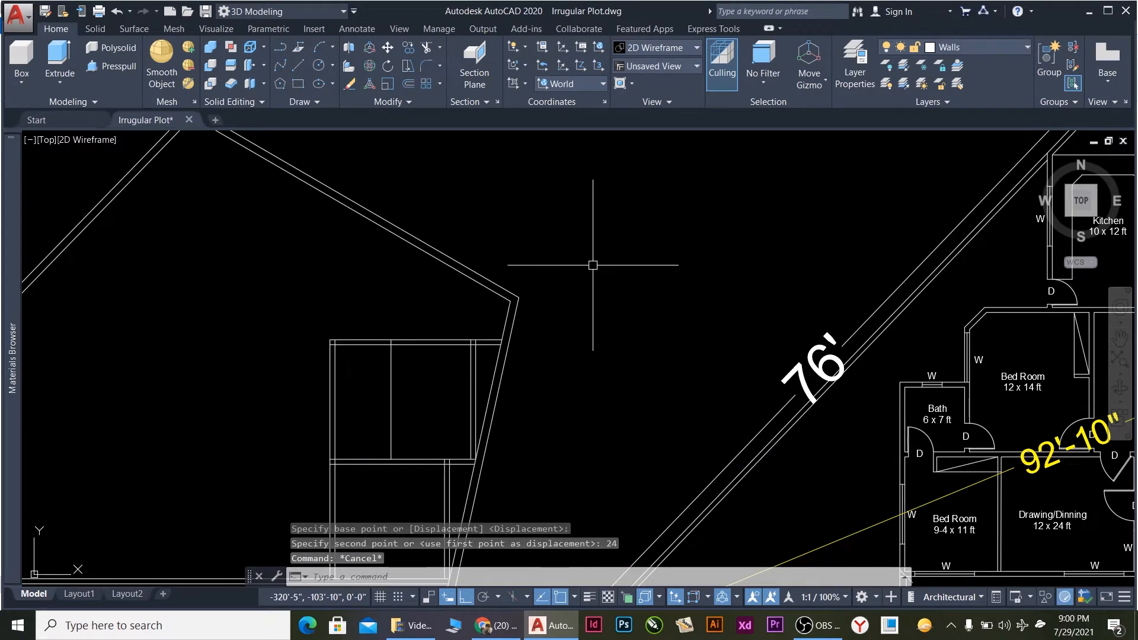
pyautogui.click(392, 396)
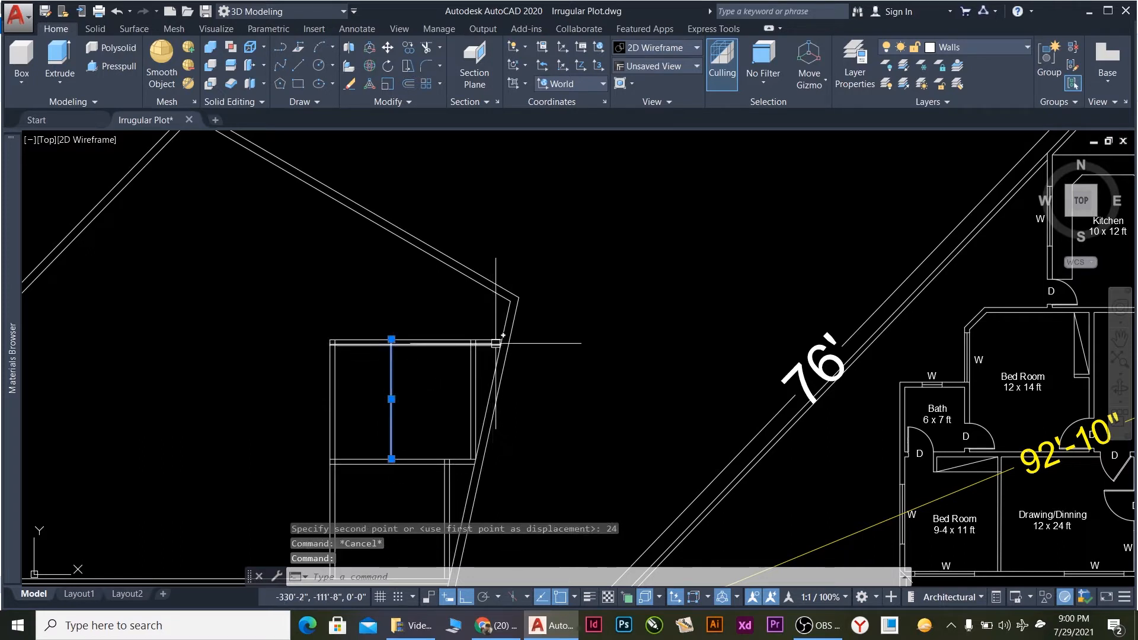
pyautogui.write('ex')
pyautogui.press('Return')
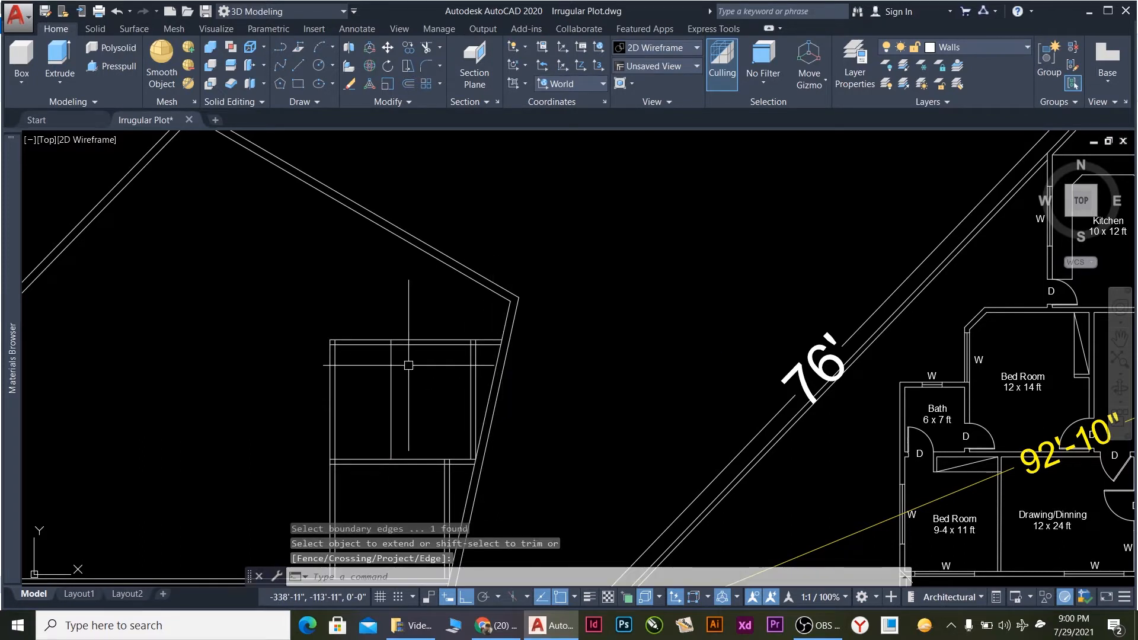
pyautogui.press('Escape')
# Extend the moved vertical line north to the inner north-east boundary and trim off its part inside the upper room.
pyautogui.write('ex')
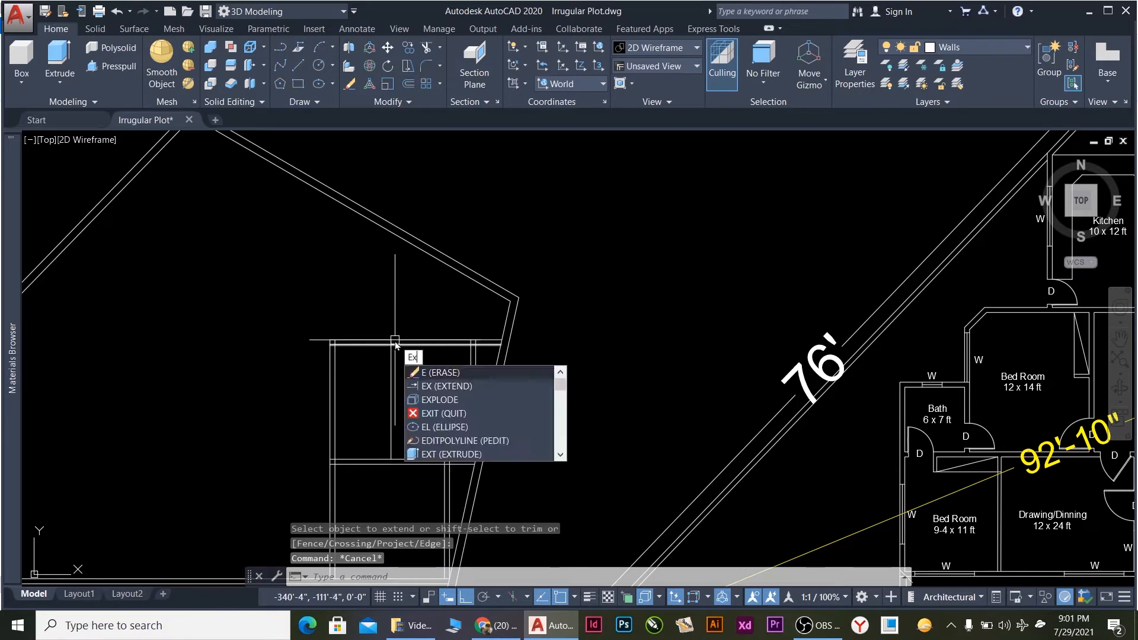
pyautogui.press('Return')
pyautogui.press('Return')
pyautogui.click(391, 357)
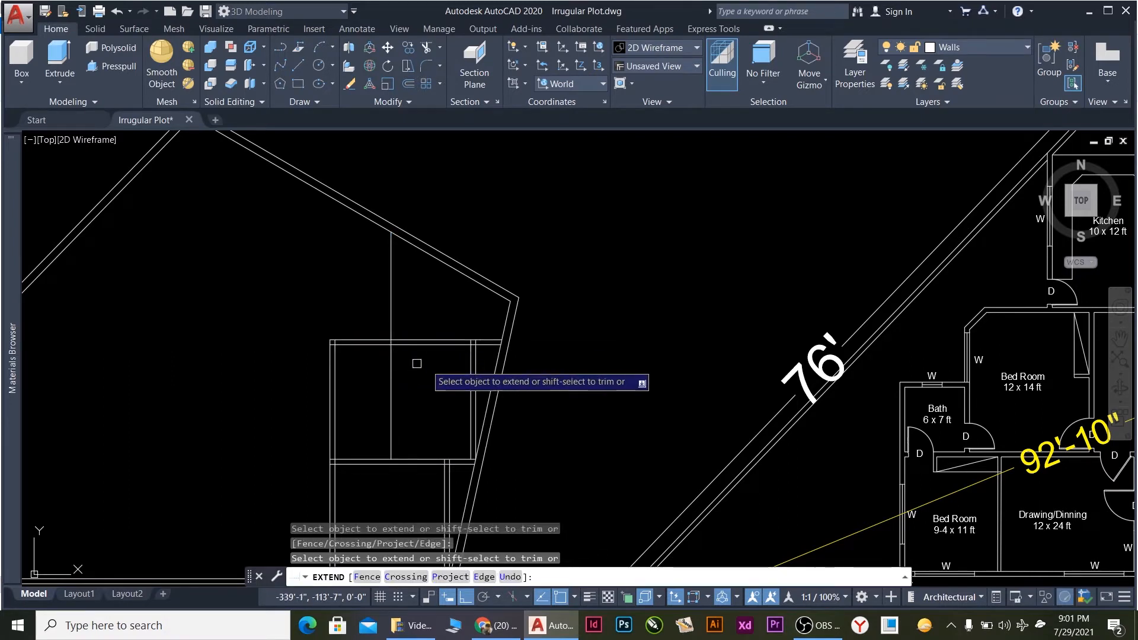
pyautogui.keyDown('shift'); pyautogui.click(390, 385); pyautogui.keyUp('shift')
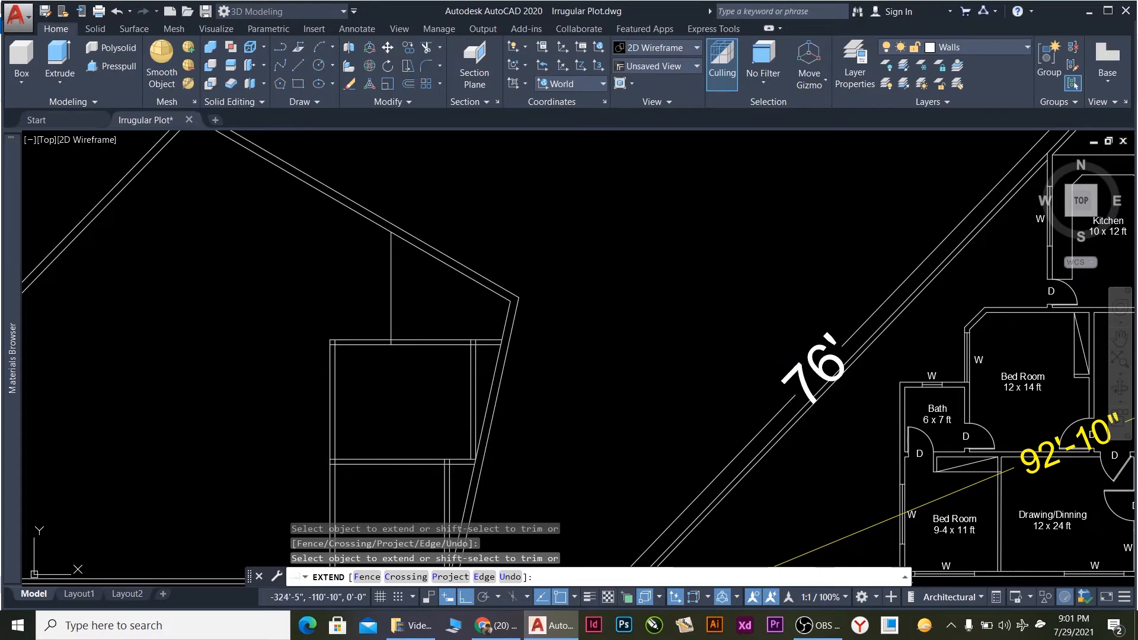
pyautogui.press('Escape')
# Draw a vertical line about 8'-8" long northward from the upper room's outer north wall line, starting where it meets the inner east boundary.
pyautogui.scroll(-3, 546, 305)
pyautogui.scroll(3, 668, 338)
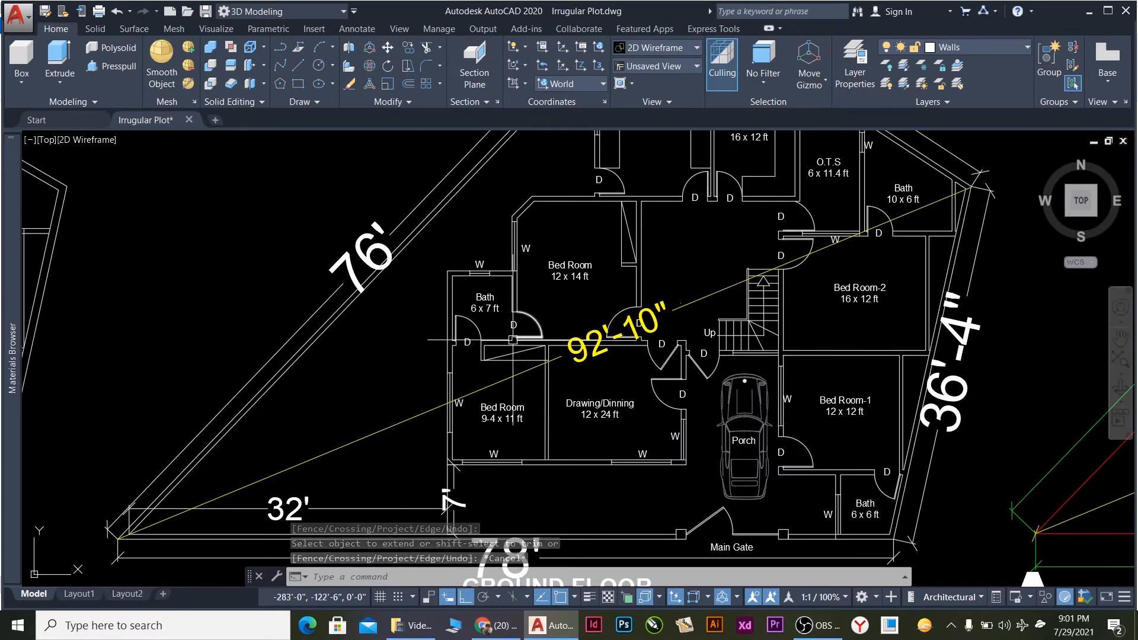
pyautogui.scroll(-3, 513, 340)
pyautogui.scroll(3, 265, 267)
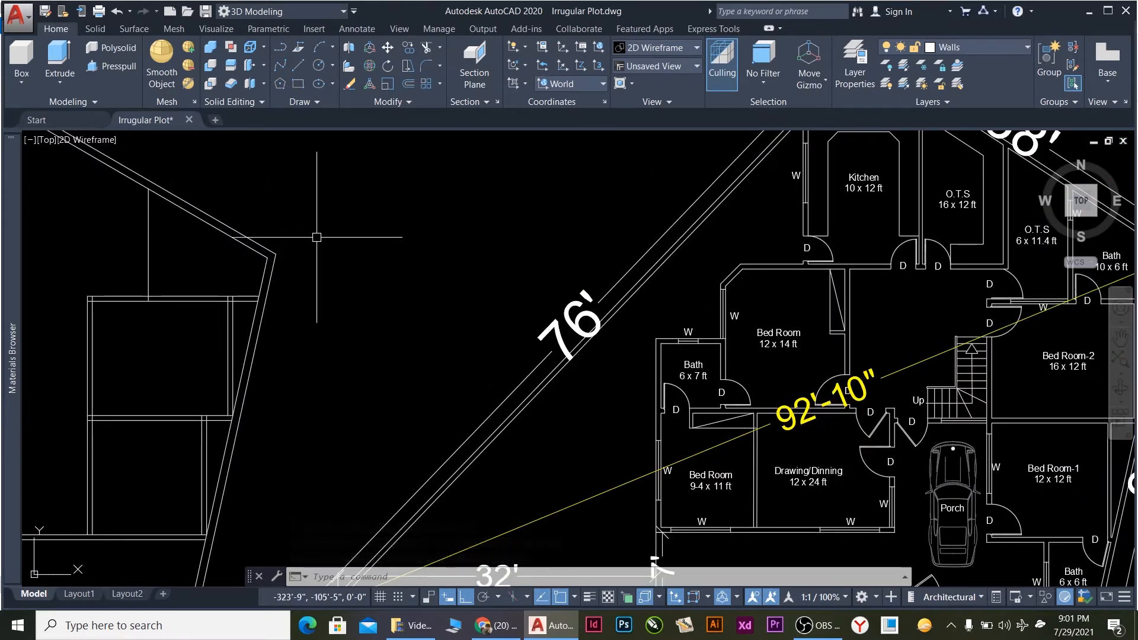
pyautogui.scroll(2, 316, 237)
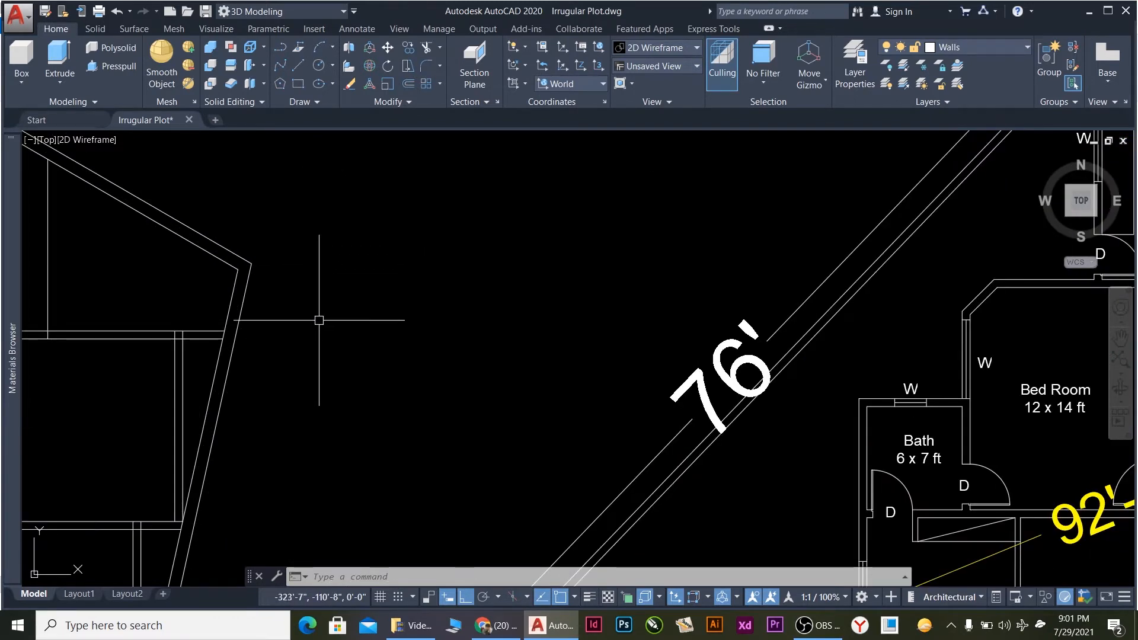
pyautogui.write('l')
pyautogui.press('space')
pyautogui.click(225, 330)
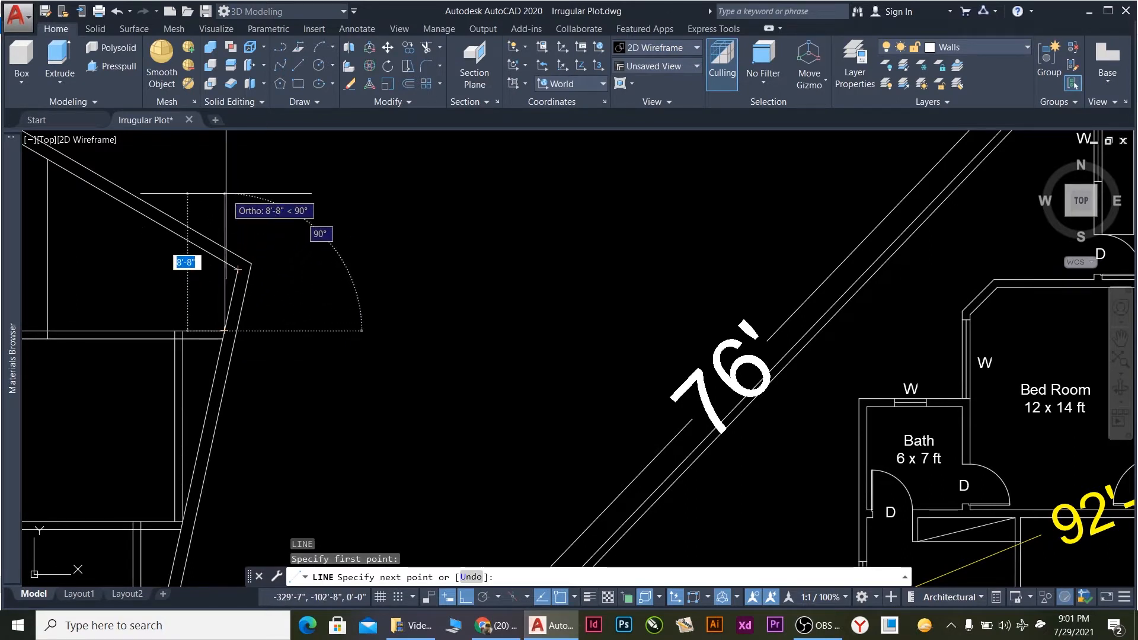
pyautogui.click(261, 193)
pyautogui.press('Escape')
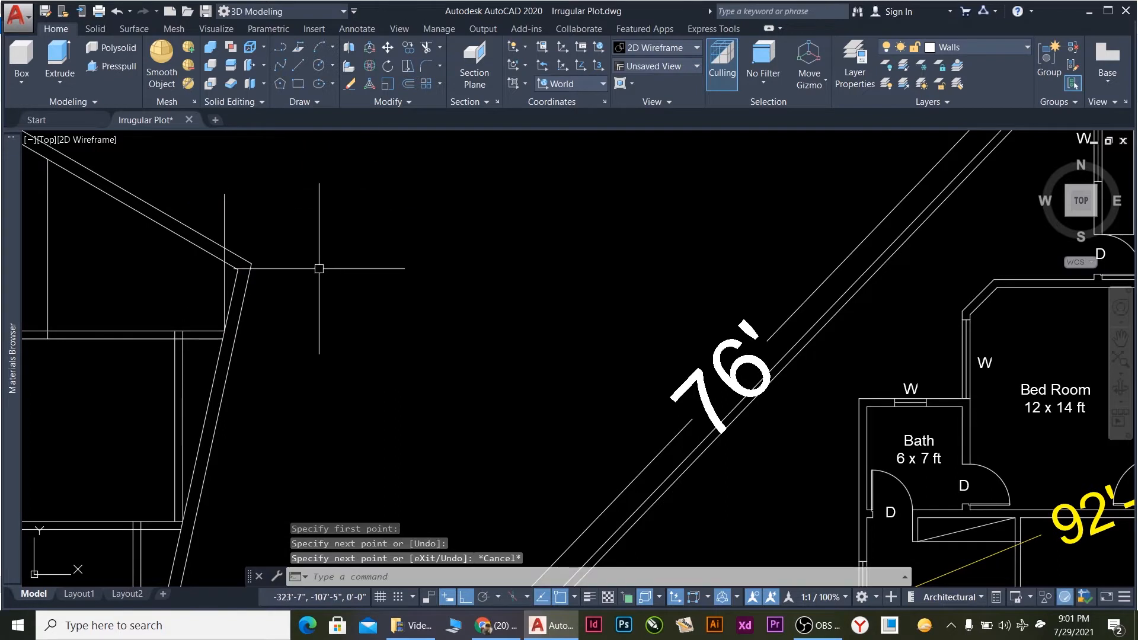
# Trim the new vertical line back to the inner north-east boundary line.
pyautogui.write('TR')
pyautogui.press('Return')
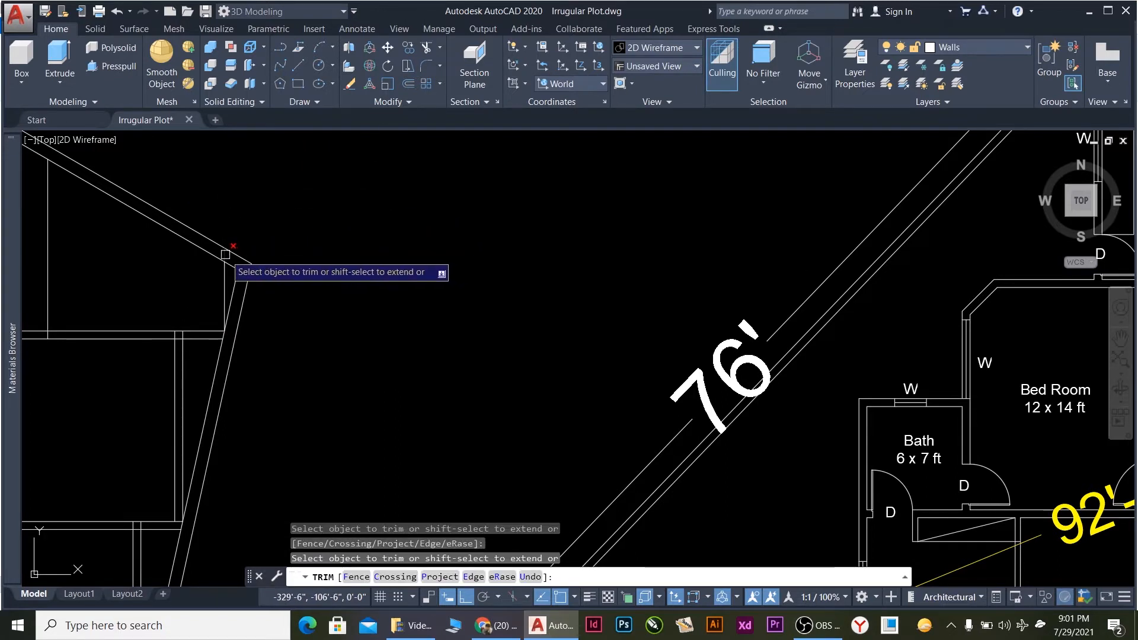
pyautogui.scroll(-1, 427, 272)
pyautogui.press('Escape')
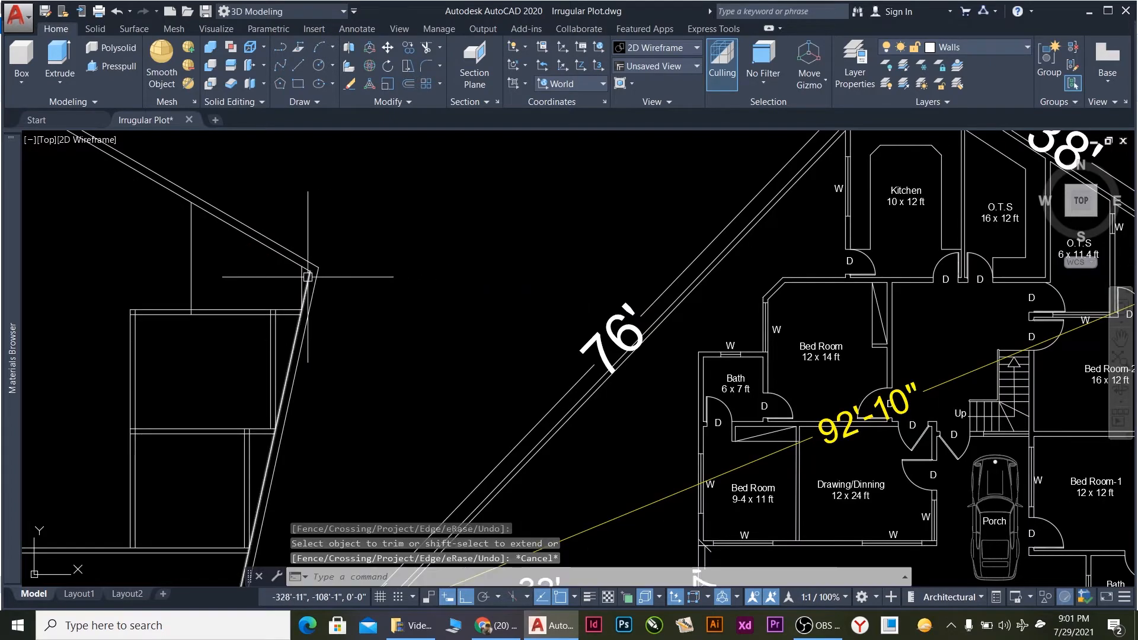
# Offset the short east vertical line 4.5" to the west and the bath partition line 4.5" to the east.
pyautogui.click(303, 277)
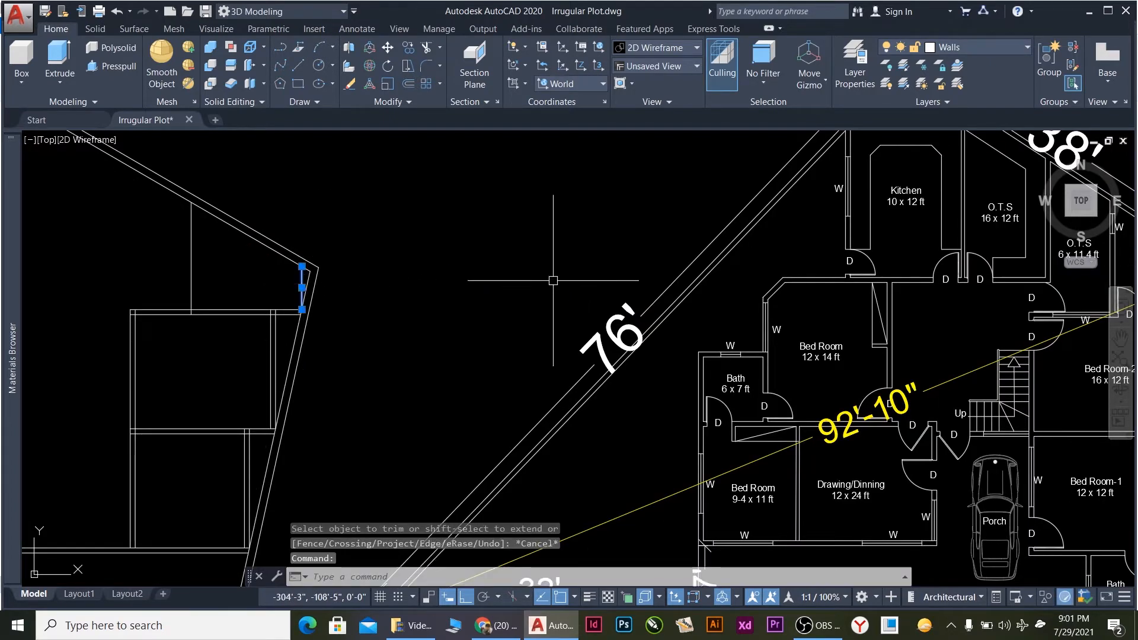
pyautogui.press('Return')
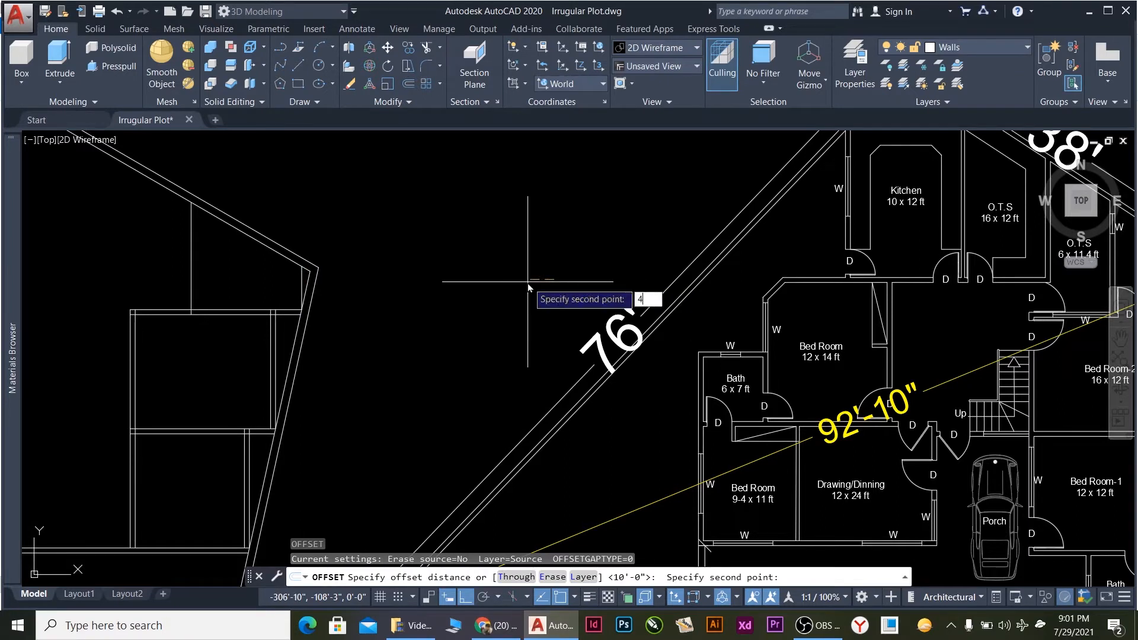
pyautogui.press('Return')
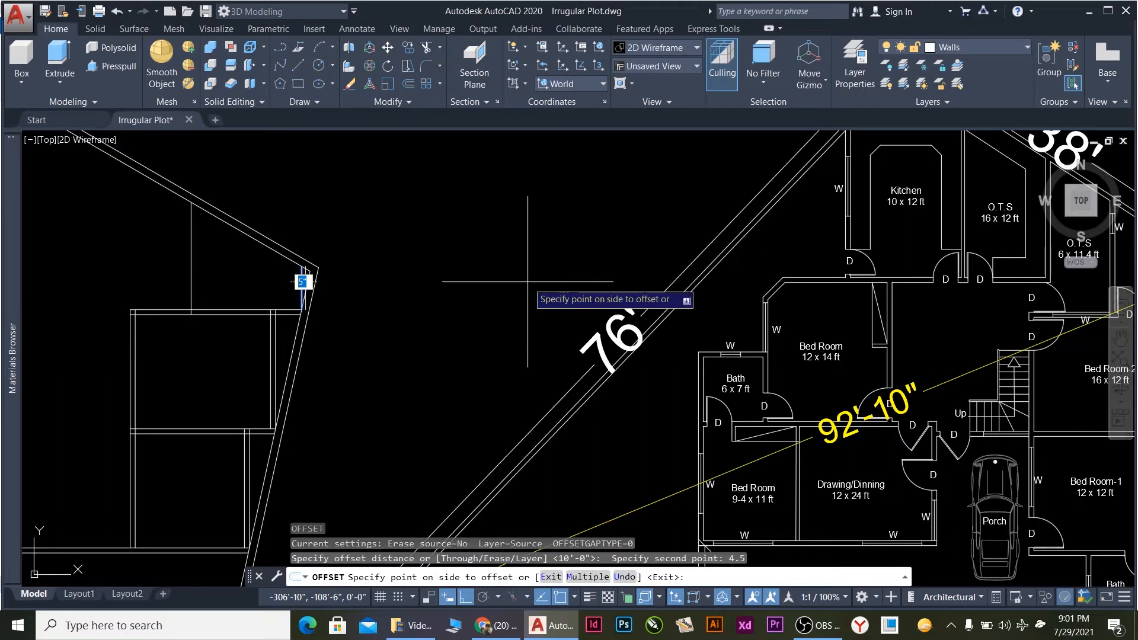
pyautogui.click(242, 274)
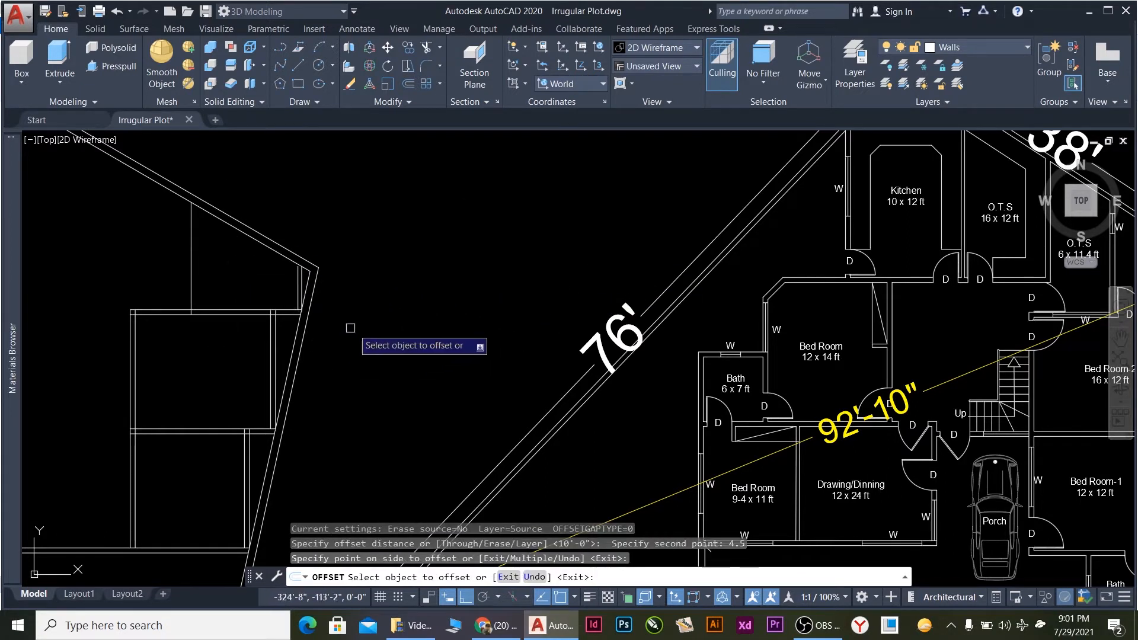
pyautogui.click(192, 263)
pyautogui.click(219, 271)
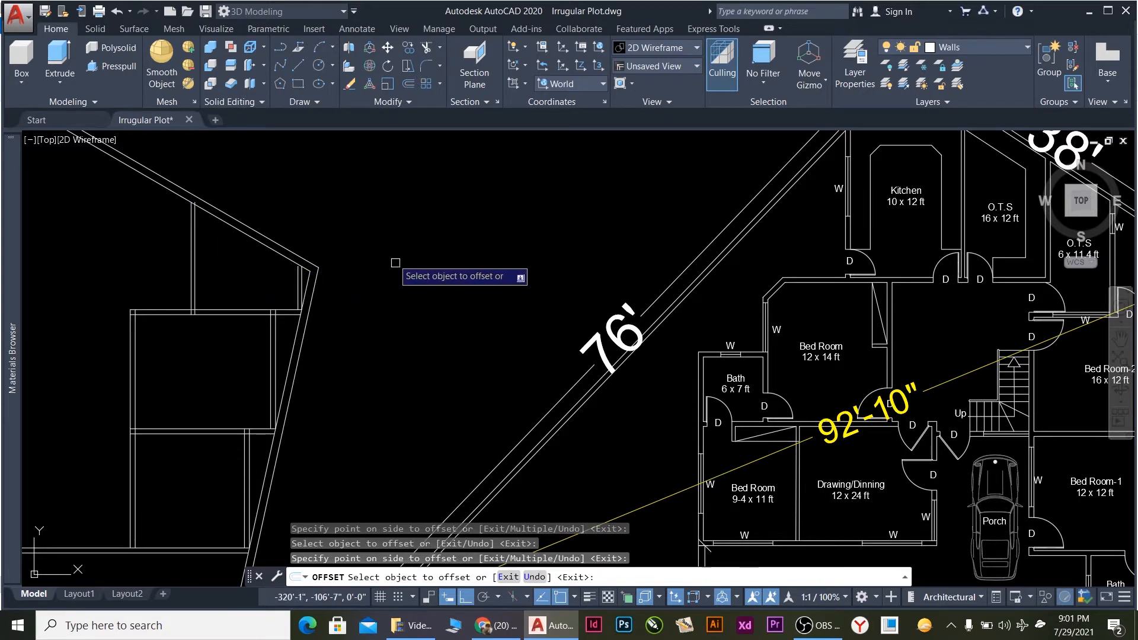
pyautogui.scroll(3, 294, 302)
pyautogui.press('Escape')
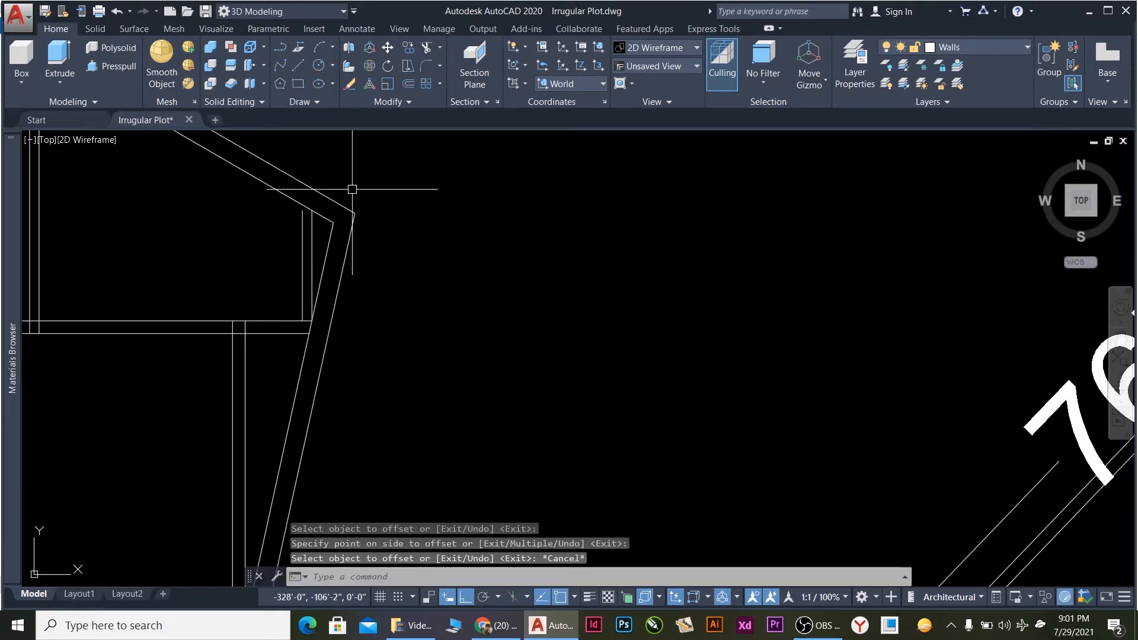
# Extend the new offset wall line north to the inner north-east boundary and trim that boundary between the two bath partition lines.
pyautogui.write('ex')
pyautogui.press('Return')
pyautogui.press('Return')
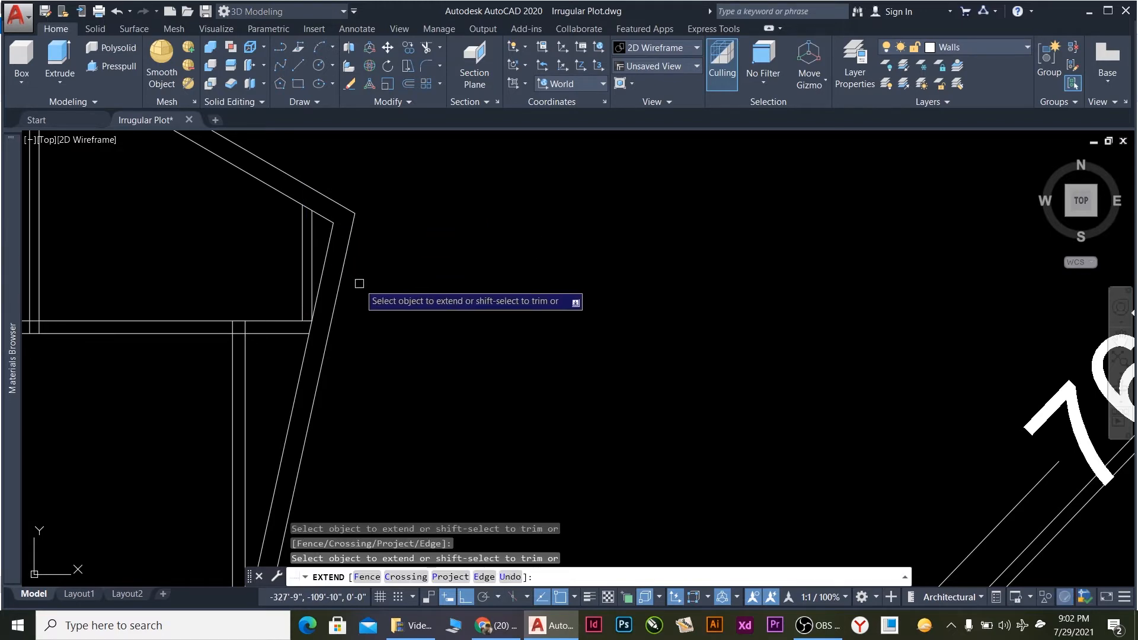
pyautogui.scroll(-5, 358, 285)
pyautogui.scroll(6, 317, 244)
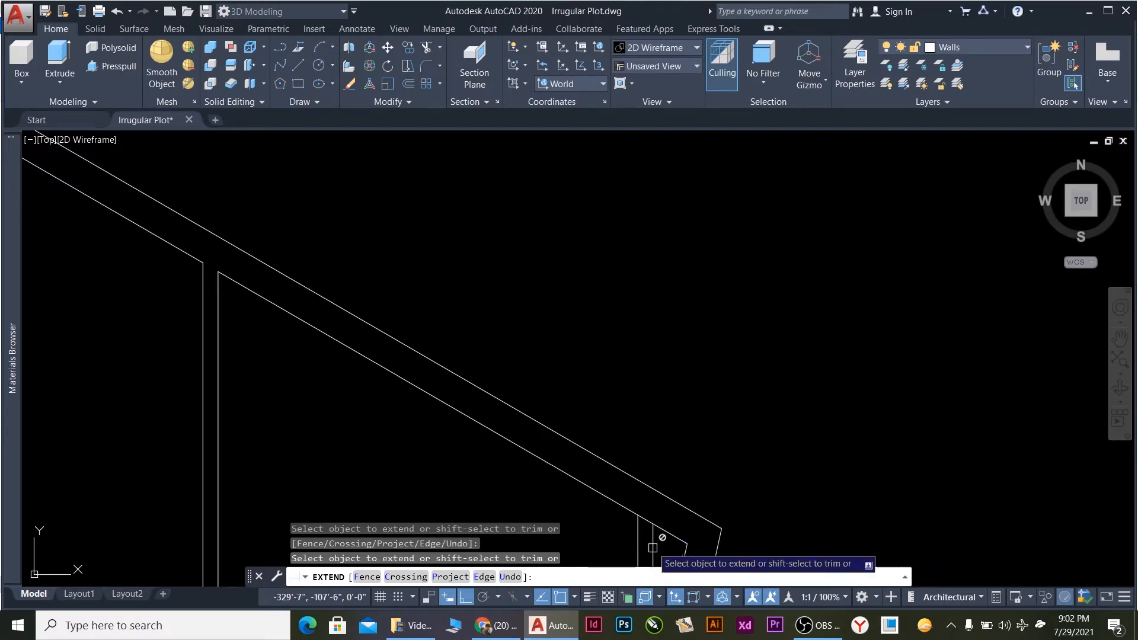
# Trim the inner north-east boundary within the short east wall and remove the overlapping lines at that wall's south end.
pyautogui.scroll(-4, 648, 457)
pyautogui.scroll(6, 643, 526)
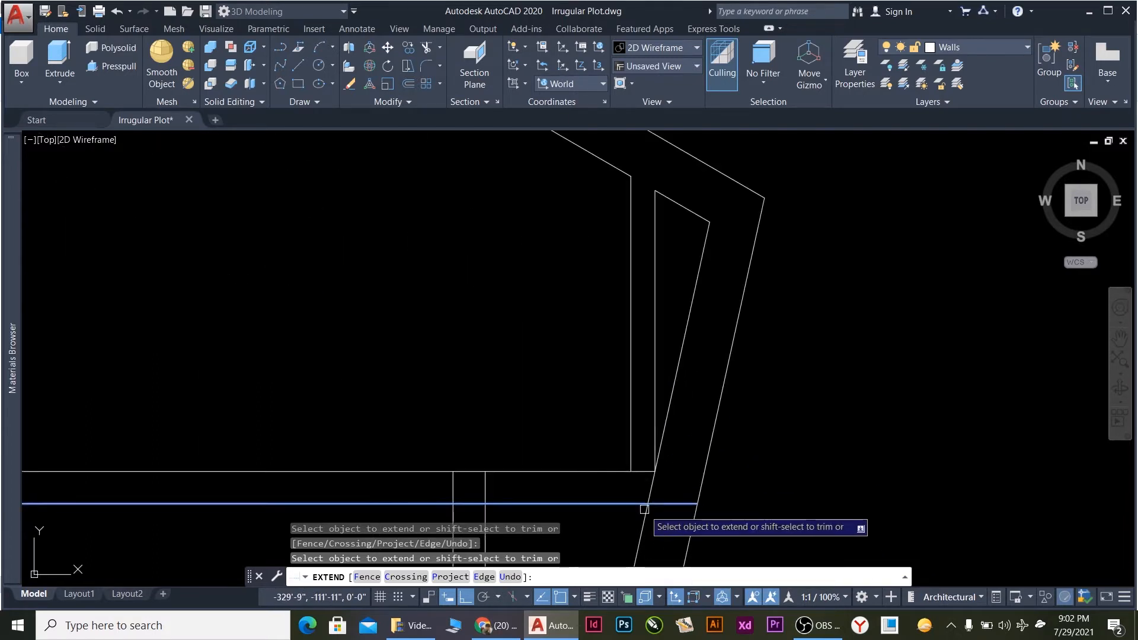
pyautogui.click(425, 477)
pyautogui.click(352, 472)
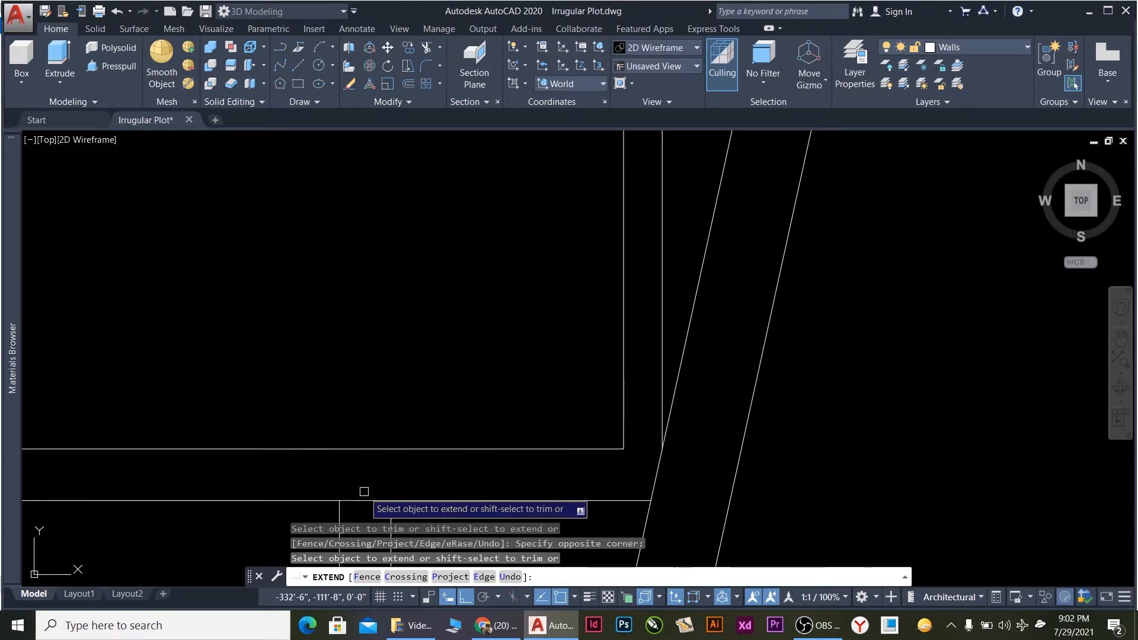
# Trim the overlapping lines where the bath partition and the upper room's east wall meet the upper room's north wall.
pyautogui.scroll(-4, 468, 399)
pyautogui.scroll(5, 358, 415)
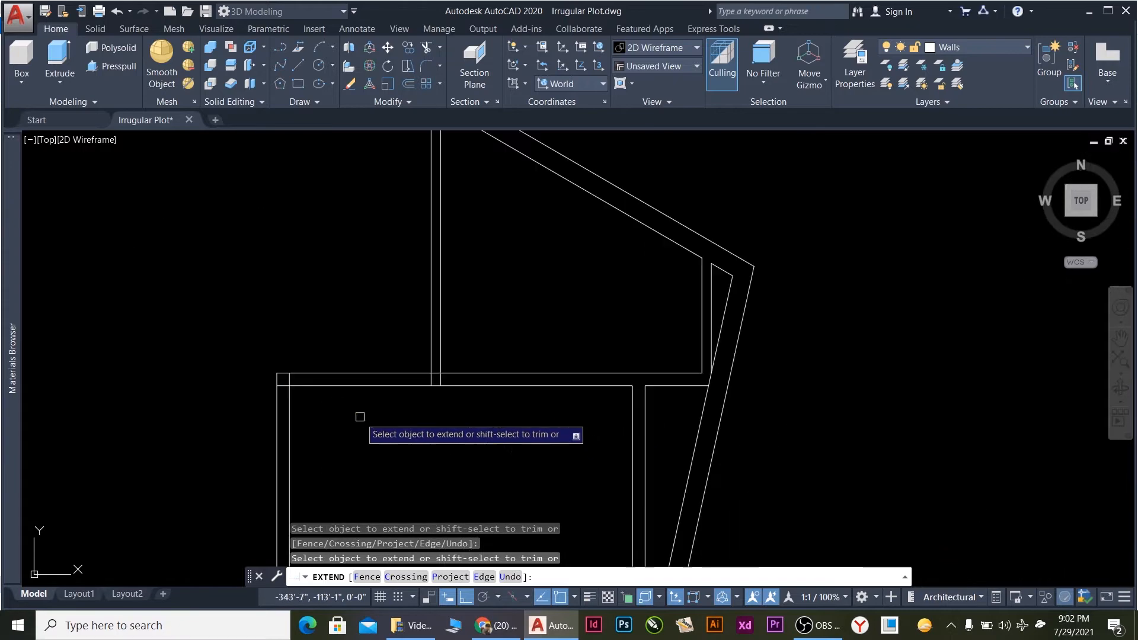
pyautogui.scroll(4, 534, 379)
pyautogui.keyDown('shift'); pyautogui.click(365, 361); pyautogui.keyUp('shift')
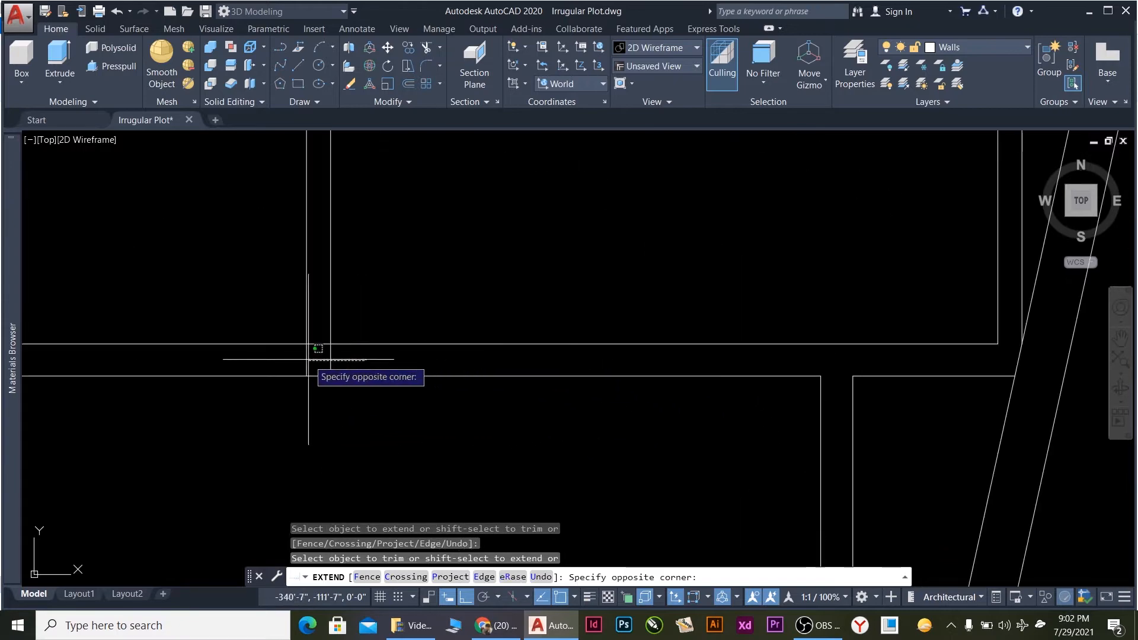
pyautogui.click(304, 359)
pyautogui.scroll(-4, 457, 364)
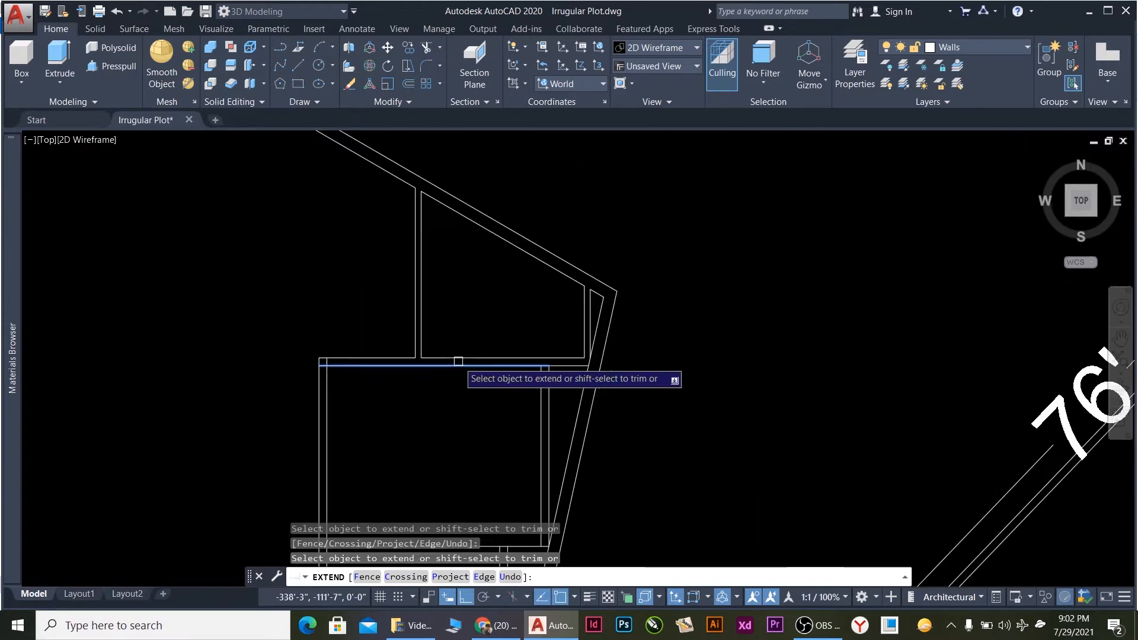
# Trim the crossing wall lines at the upper room's north-west corner to form a clean corner.
pyautogui.scroll(5, 381, 389)
pyautogui.keyDown('shift'); pyautogui.click(490, 418); pyautogui.keyUp('shift')
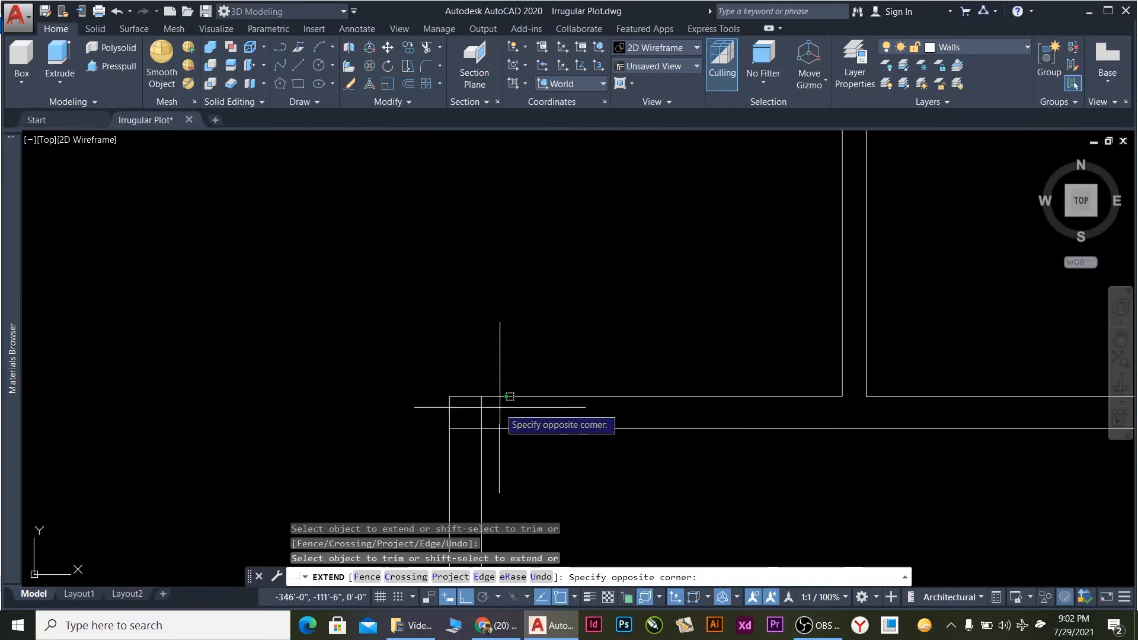
pyautogui.keyDown('shift'); pyautogui.click(463, 416); pyautogui.keyUp('shift')
pyautogui.keyDown('shift'); pyautogui.click(472, 438); pyautogui.keyUp('shift')
pyautogui.keyDown('shift'); pyautogui.click(462, 450); pyautogui.keyUp('shift')
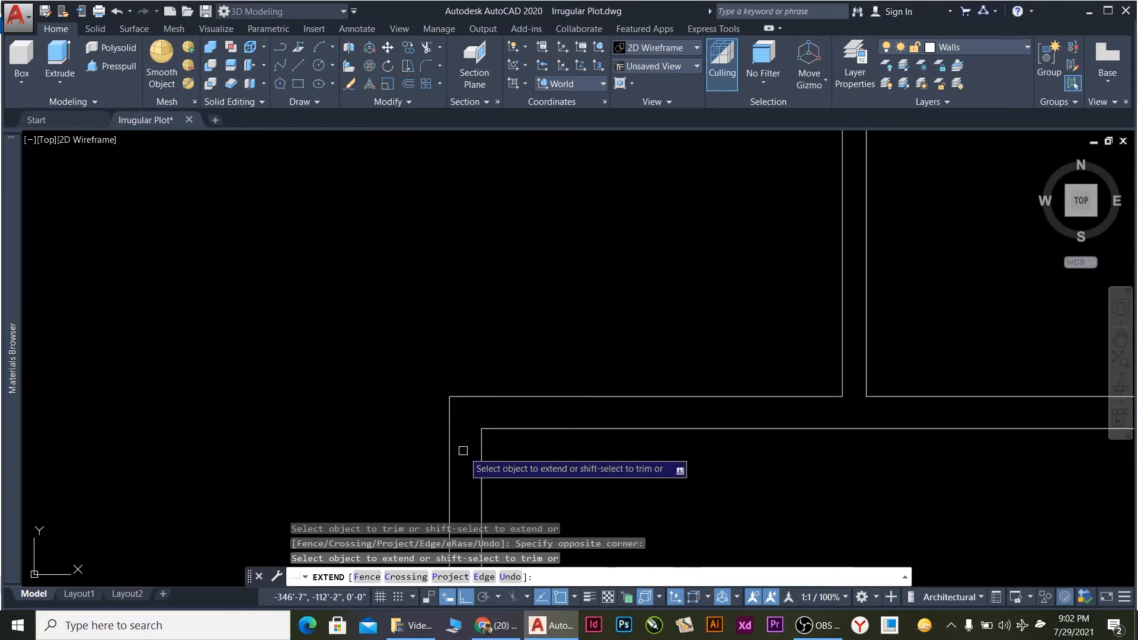
# Trim the lower room's east wall lines out of the horizontal wall between the upper and lower rooms.
pyautogui.scroll(-6, 531, 421)
pyautogui.scroll(6, 618, 493)
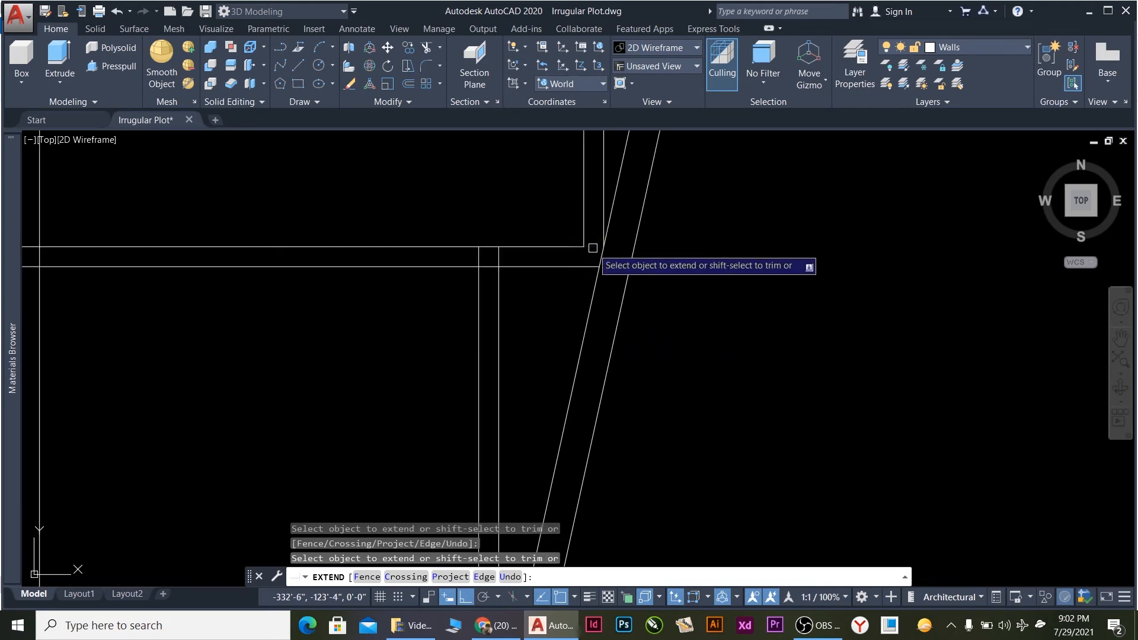
pyautogui.keyDown('shift'); pyautogui.click(512, 256); pyautogui.keyUp('shift')
pyautogui.keyDown('shift'); pyautogui.click(466, 270); pyautogui.keyUp('shift')
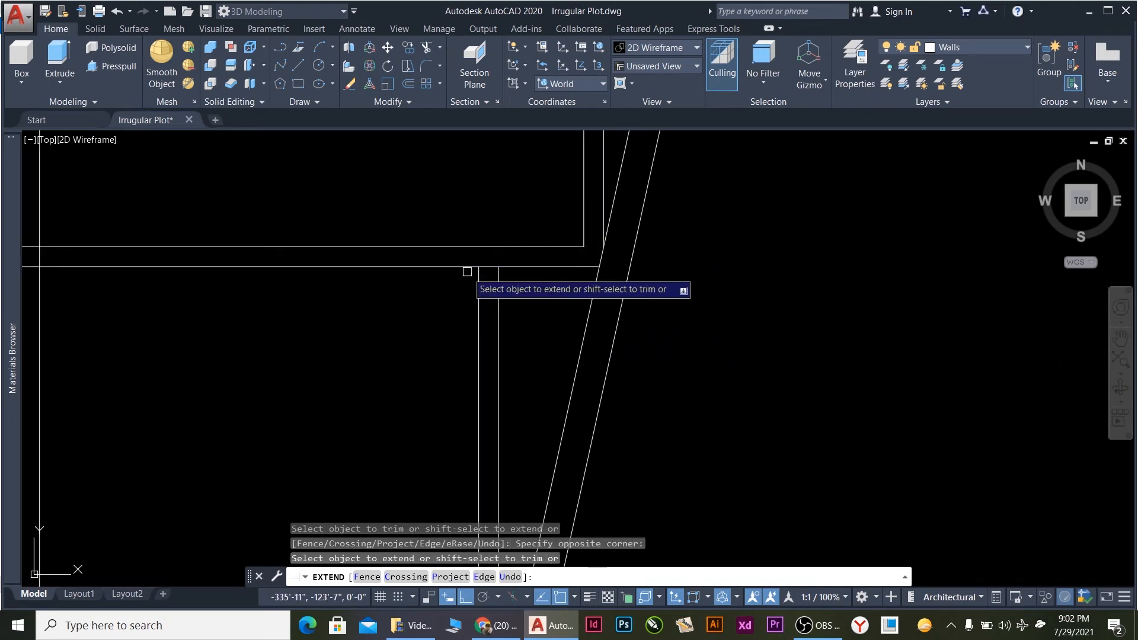
pyautogui.scroll(-3, 592, 297)
# Trim the crossing lines where the wall between the upper and lower rooms meets their common west wall.
pyautogui.scroll(5, 448, 295)
pyautogui.click(540, 263)
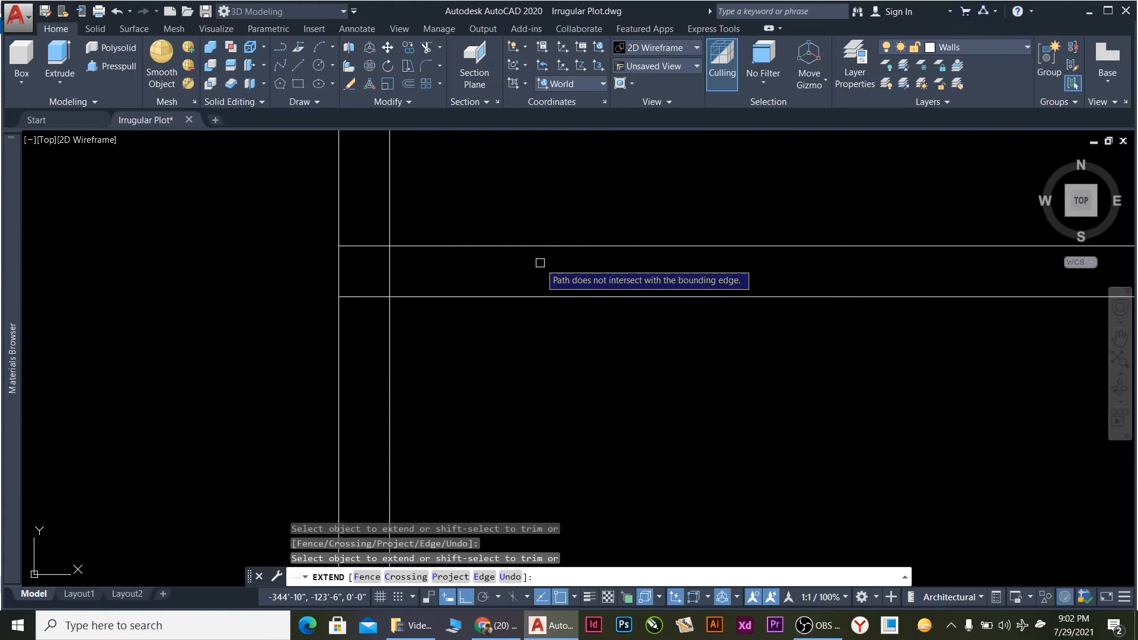
pyautogui.keyDown('shift'); pyautogui.click(415, 279); pyautogui.keyUp('shift')
pyautogui.keyDown('shift'); pyautogui.click(358, 259); pyautogui.keyUp('shift')
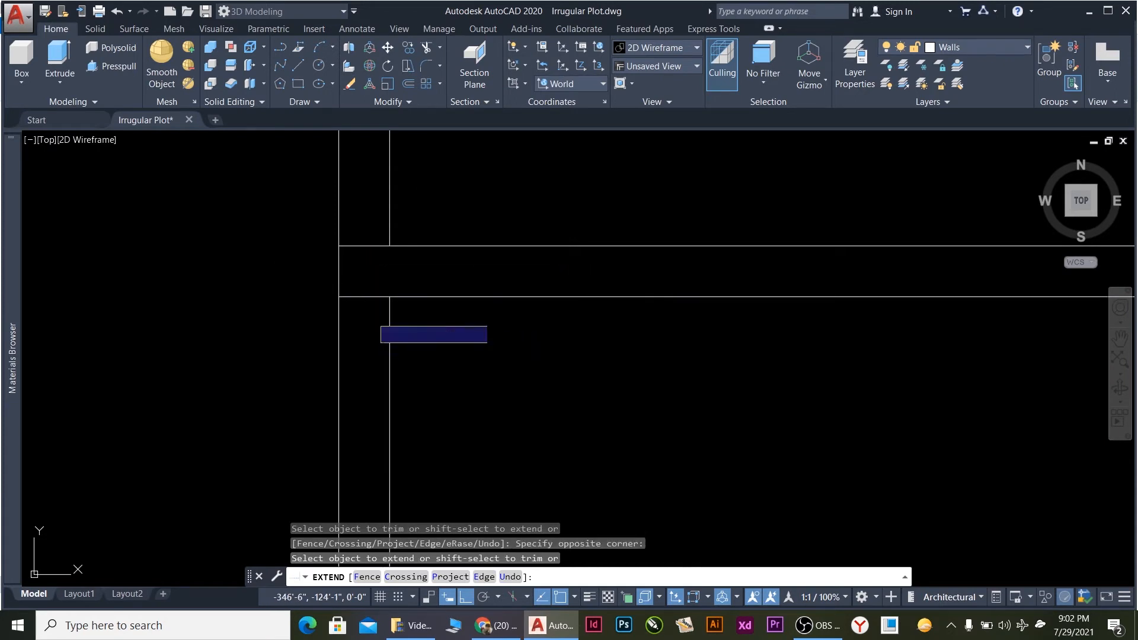
pyautogui.keyDown('shift'); pyautogui.click(375, 319); pyautogui.keyUp('shift')
pyautogui.keyDown('shift'); pyautogui.click(353, 213); pyautogui.keyUp('shift')
pyautogui.scroll(-3, 526, 353)
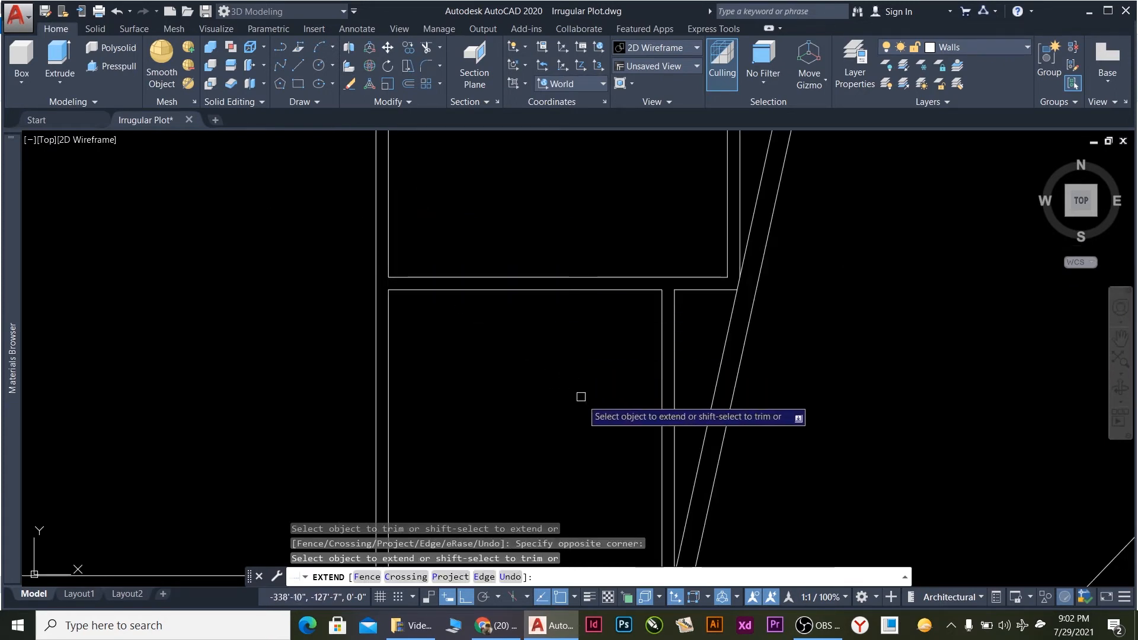
# Trim the lower room's inner south wall line back to its inner south-east corner.
pyautogui.scroll(-3, 590, 415)
pyautogui.scroll(5, 600, 432)
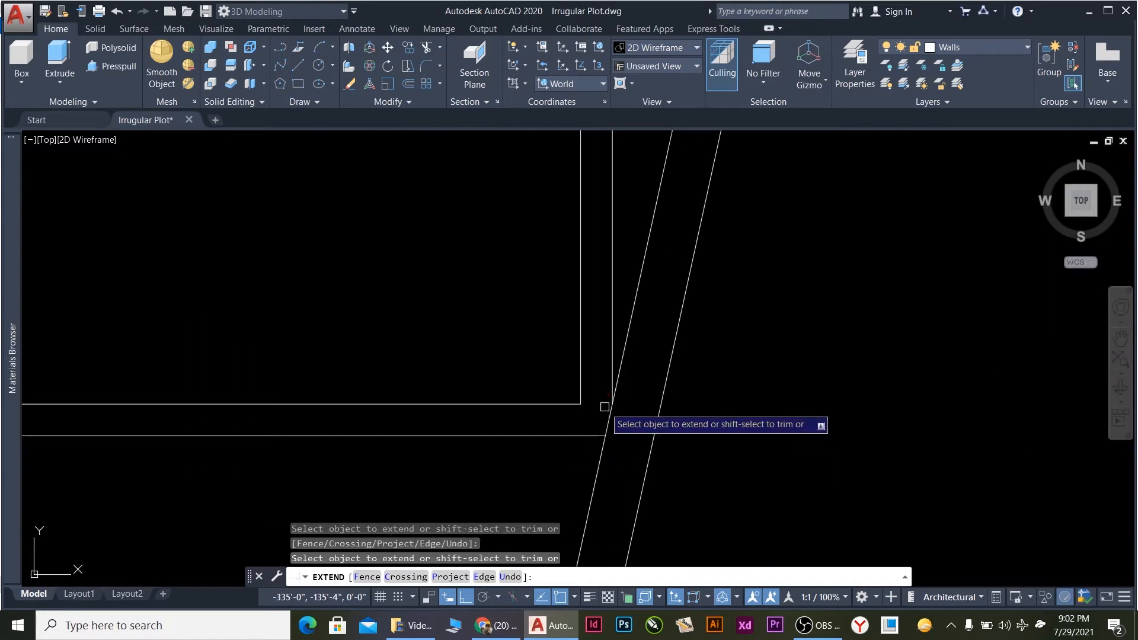
pyautogui.scroll(-3, 605, 407)
pyautogui.scroll(4, 534, 439)
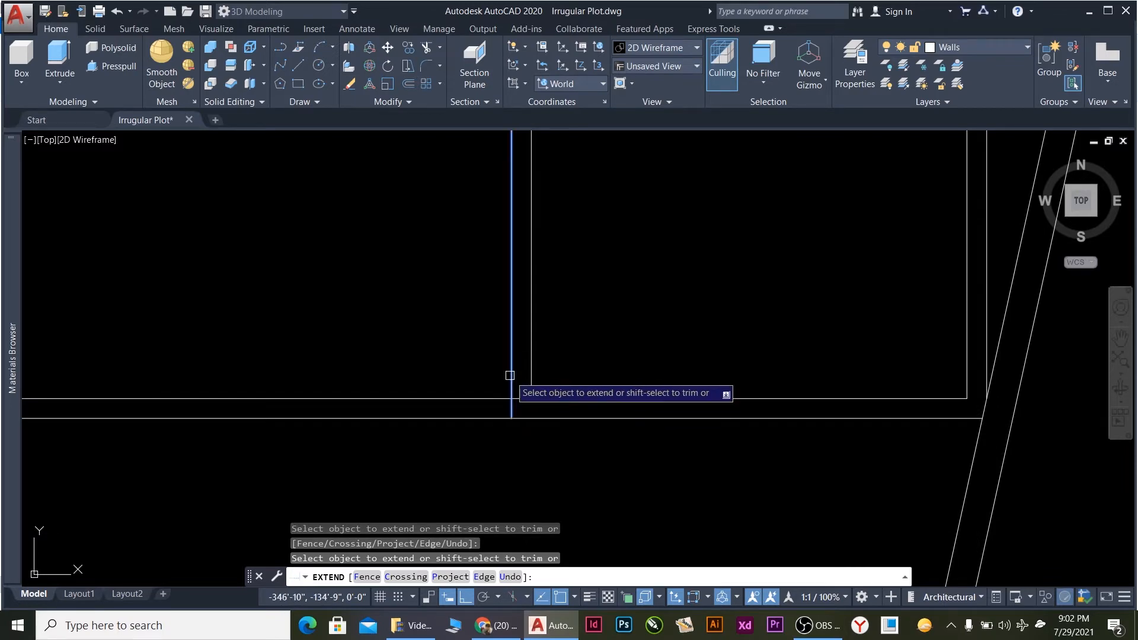
# Examine the porch, Bed Room-1 and Bath layout in the finished ground floor plan against the new plan's south side.
pyautogui.scroll(-3, 591, 408)
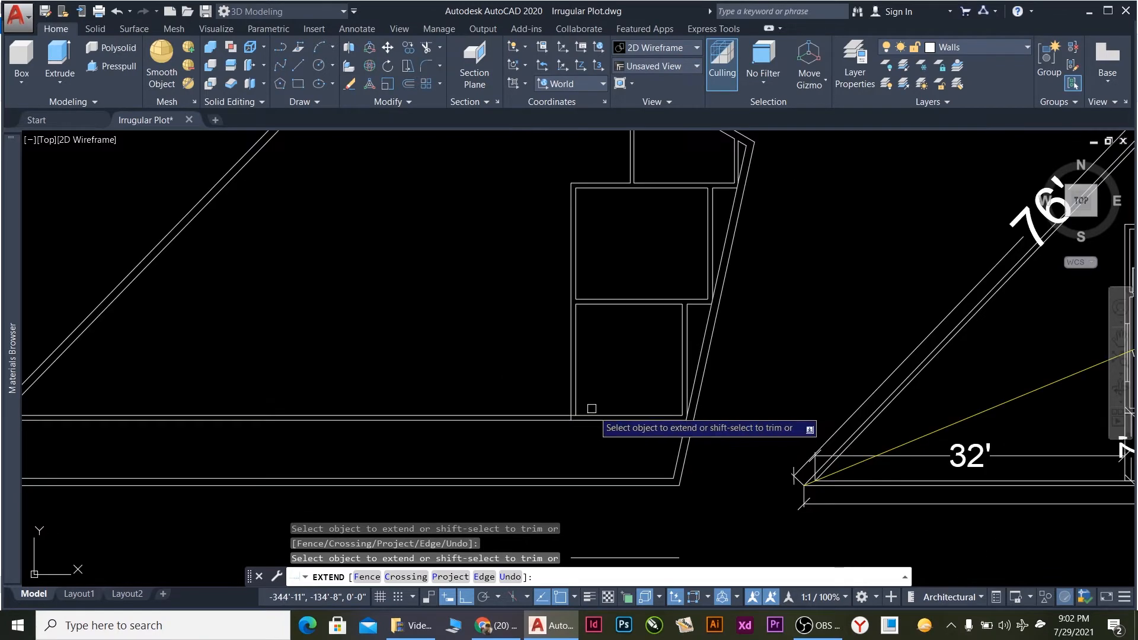
pyautogui.scroll(2, 681, 454)
pyautogui.scroll(-2, 687, 452)
pyautogui.scroll(-3, 691, 435)
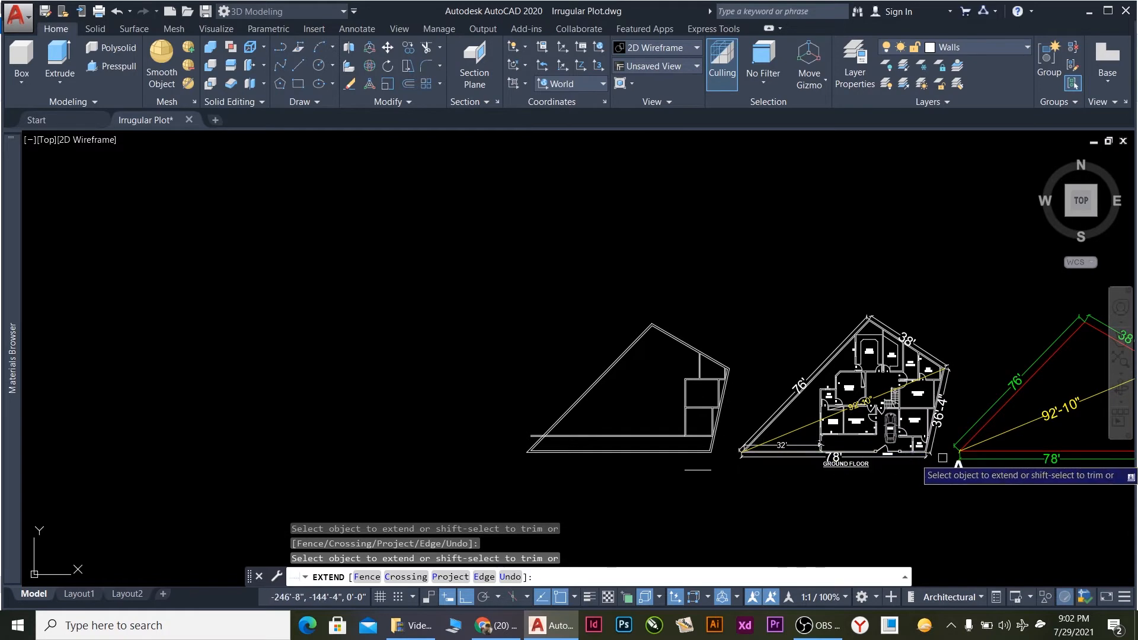
pyautogui.scroll(2, 927, 438)
pyautogui.scroll(2, 869, 436)
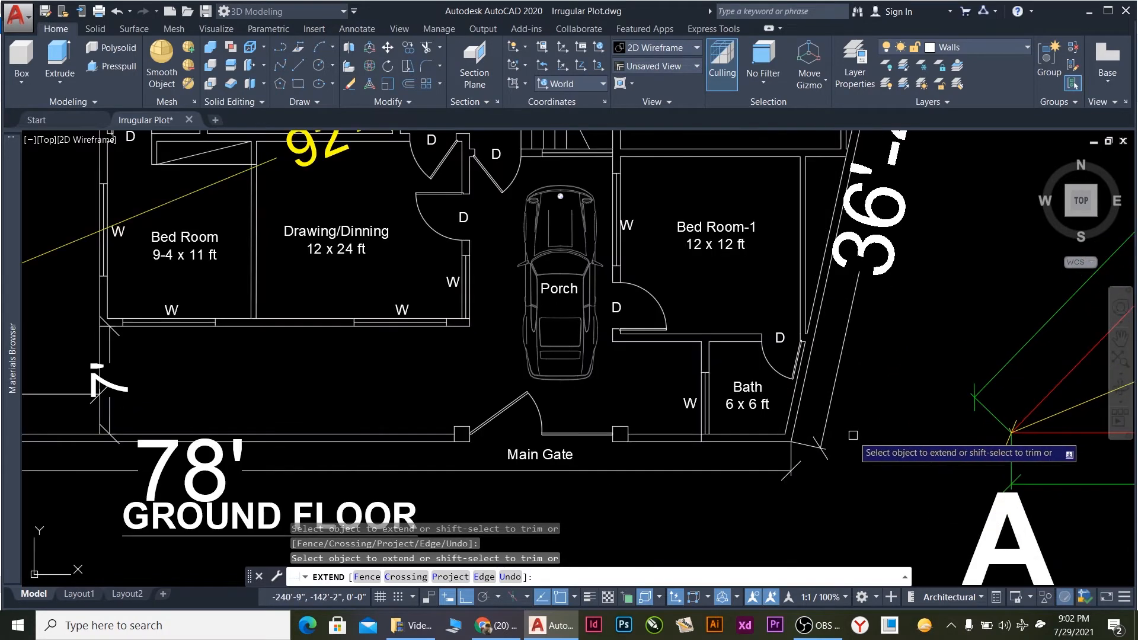
pyautogui.scroll(-3, 854, 435)
pyautogui.scroll(3, 613, 418)
pyautogui.scroll(-3, 746, 419)
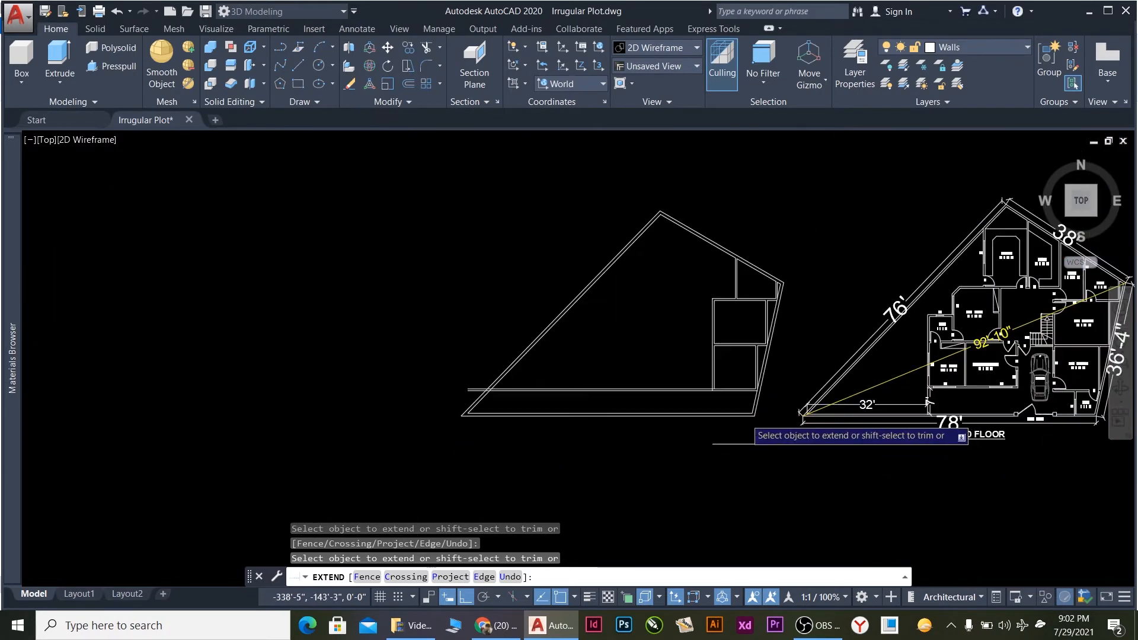
pyautogui.scroll(5, 859, 356)
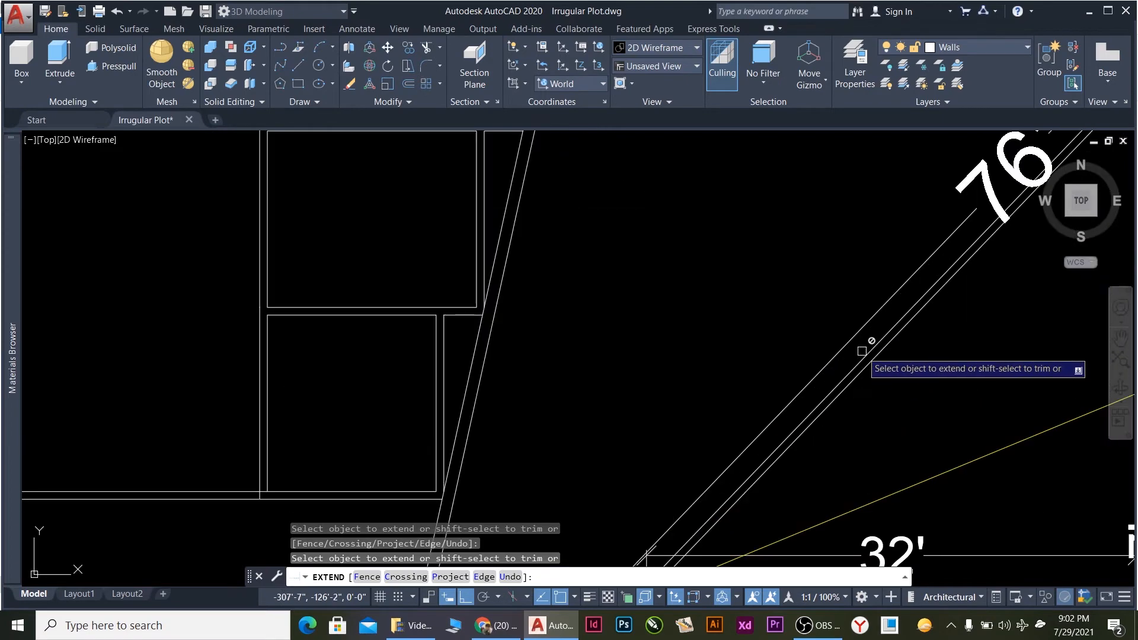
pyautogui.scroll(-5, 862, 351)
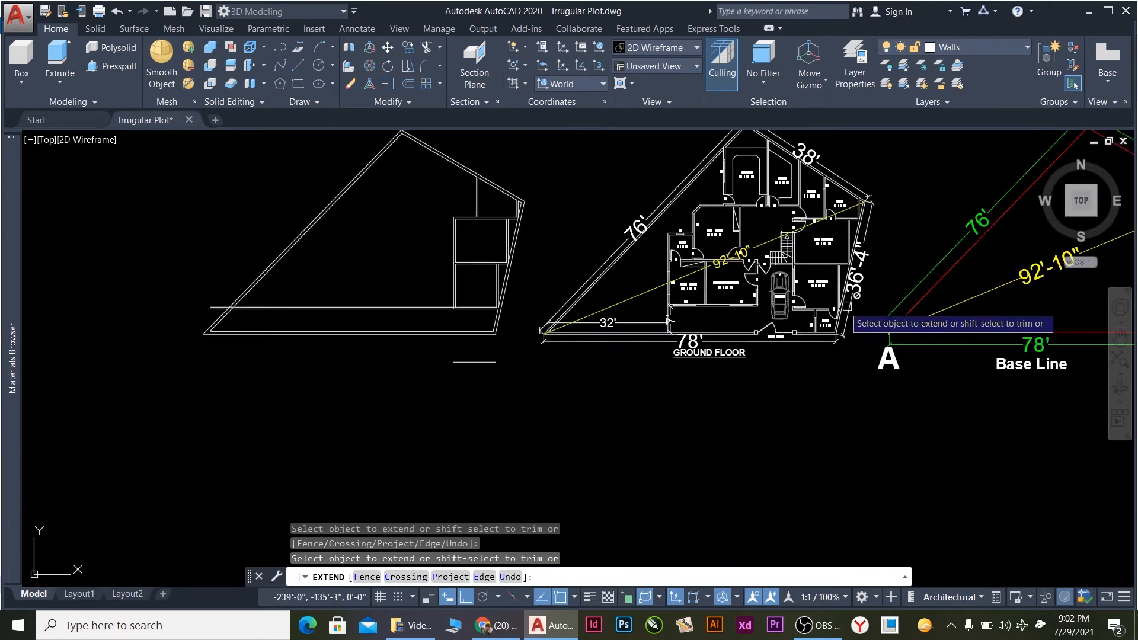
pyautogui.scroll(3, 843, 307)
pyautogui.scroll(-1, 842, 306)
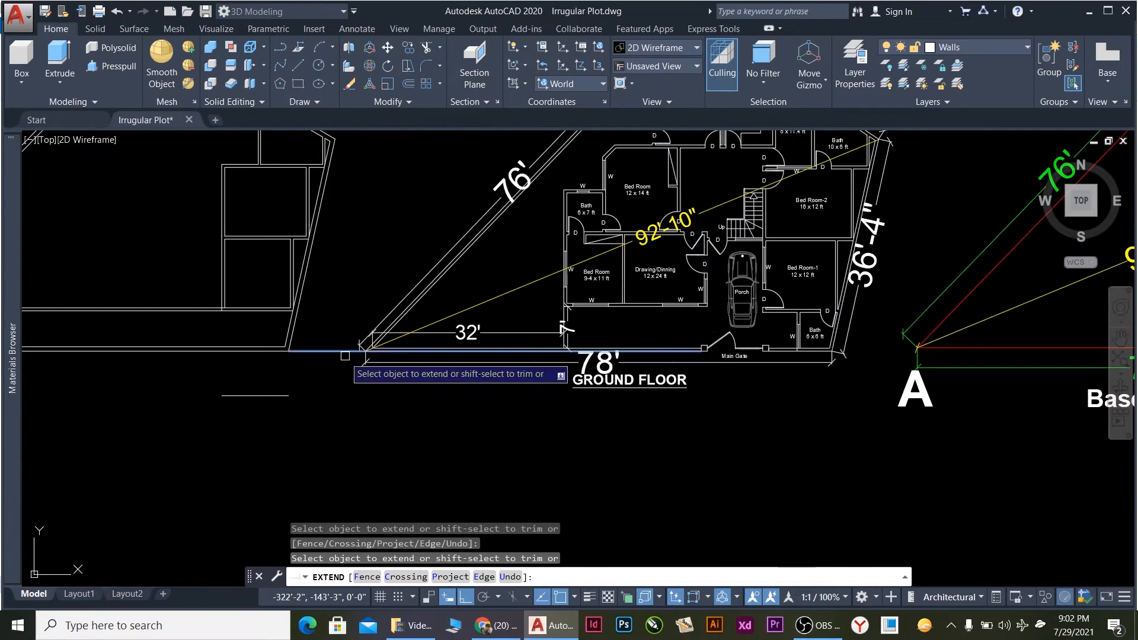
pyautogui.scroll(-2, 373, 353)
pyautogui.scroll(3, 238, 315)
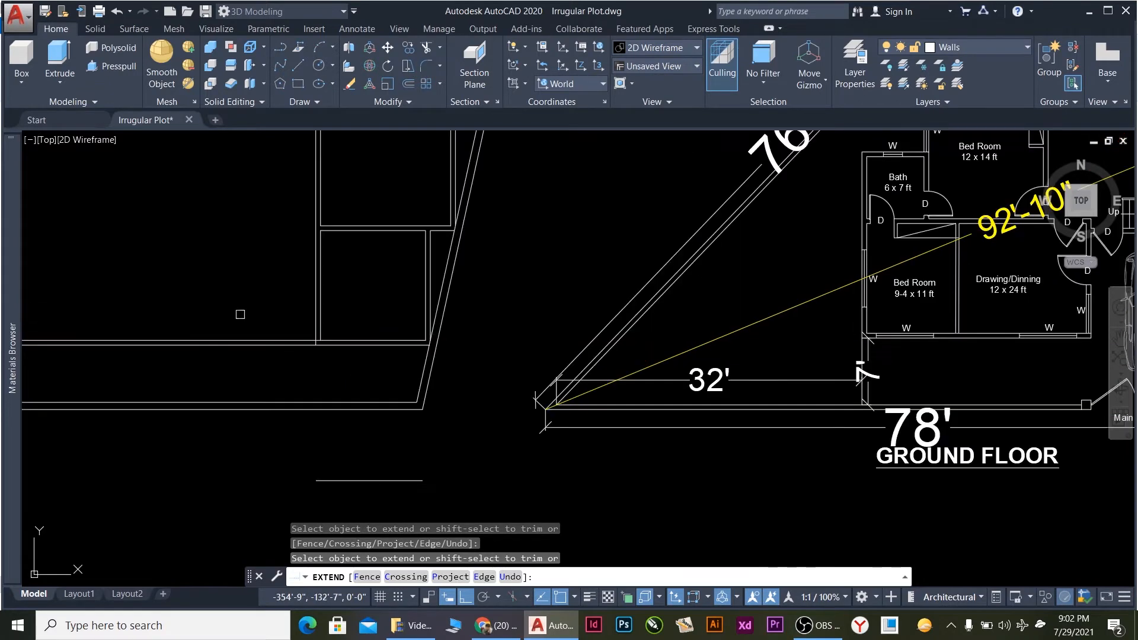
pyautogui.press('Escape')
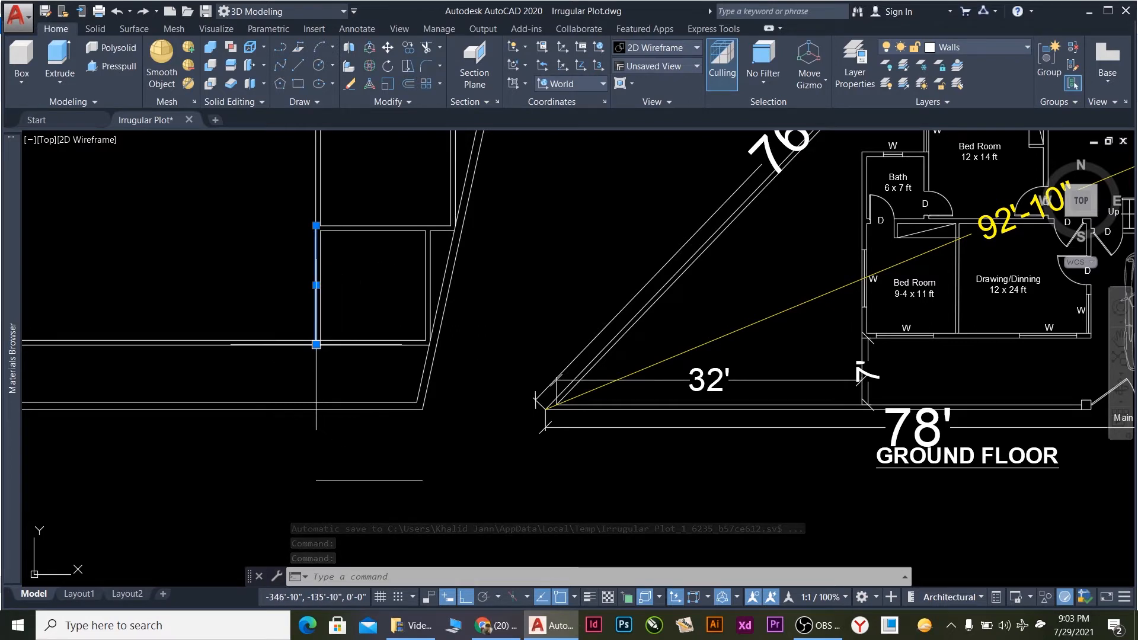
pyautogui.press('Return')
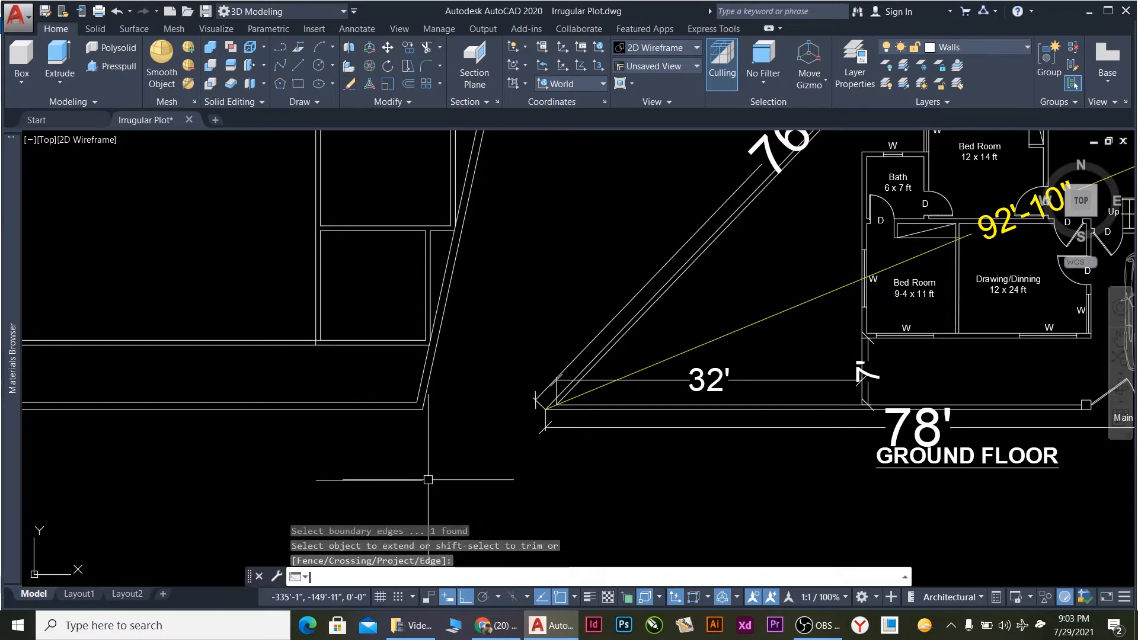
pyautogui.press('Escape')
pyautogui.press('Escape')
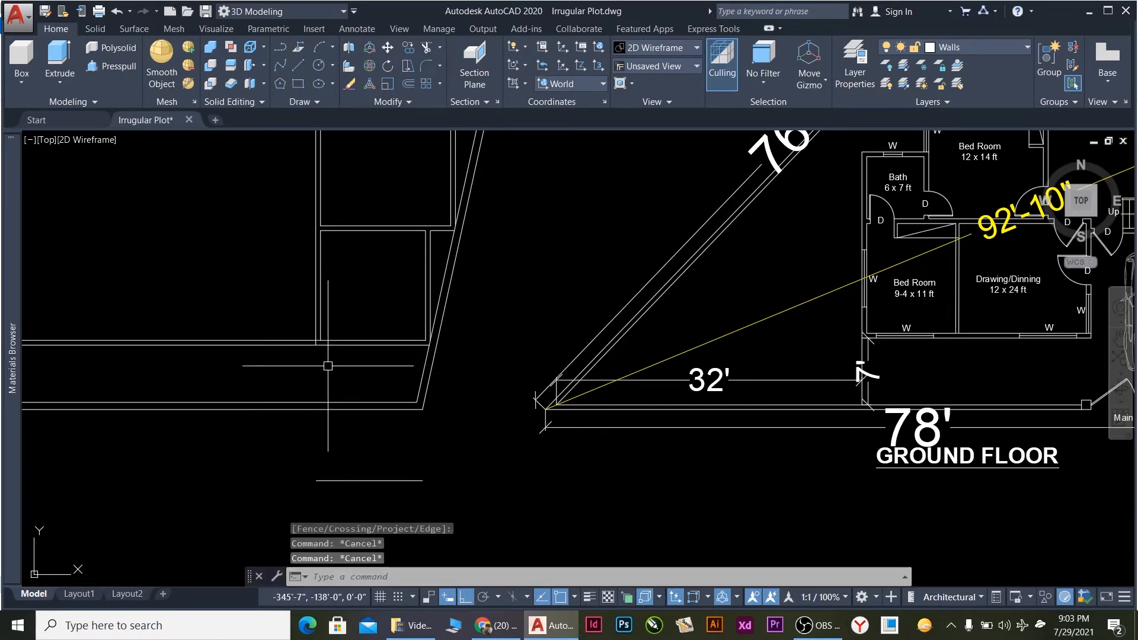
# Extend the lower room's outer west wall line south to the inner south boundary and trim its part inside the south wall.
pyautogui.press('Return')
pyautogui.press('Return')
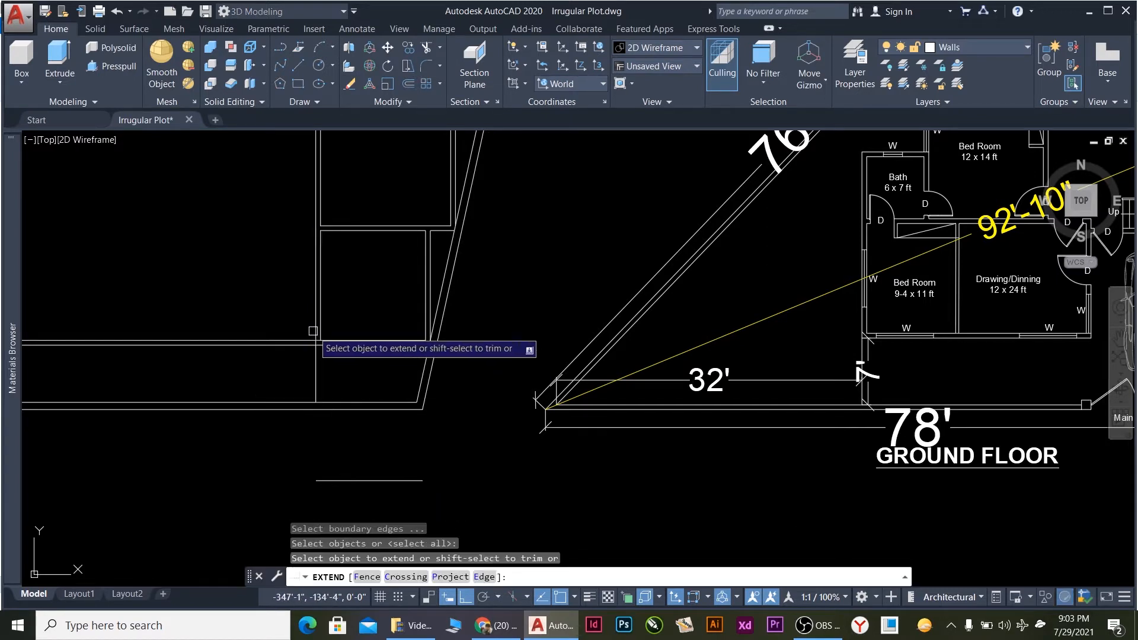
pyautogui.click(313, 331)
pyautogui.scroll(4, 319, 339)
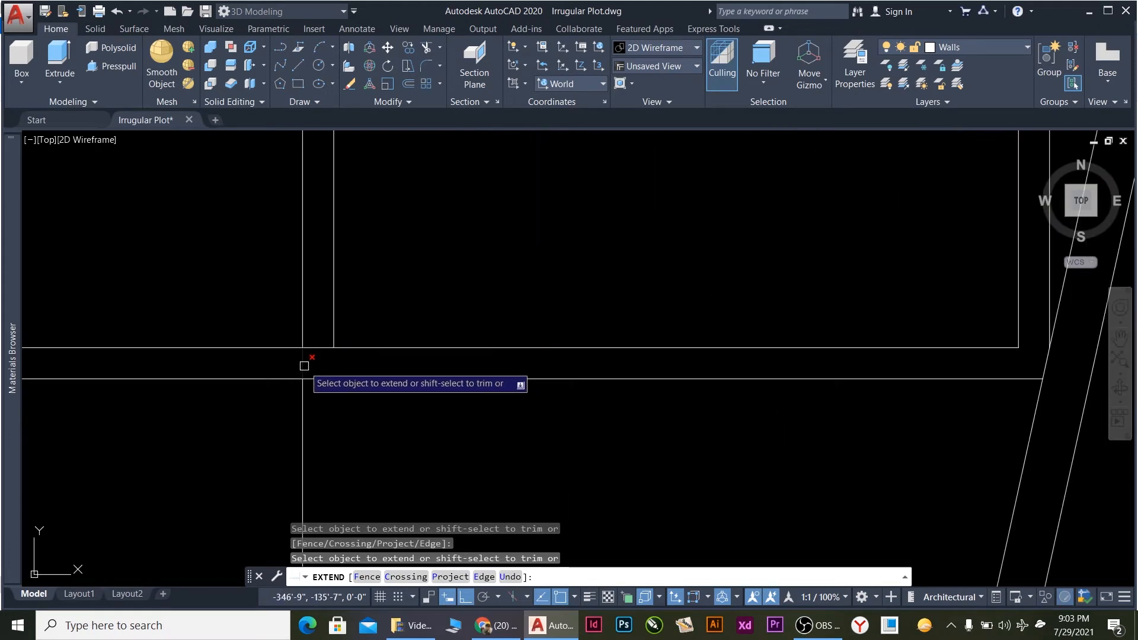
pyautogui.scroll(-3, 398, 415)
pyautogui.press('Escape')
# Offset the vertical line between the lower room's south wall and the inner south boundary 6" to the east.
pyautogui.click(401, 438)
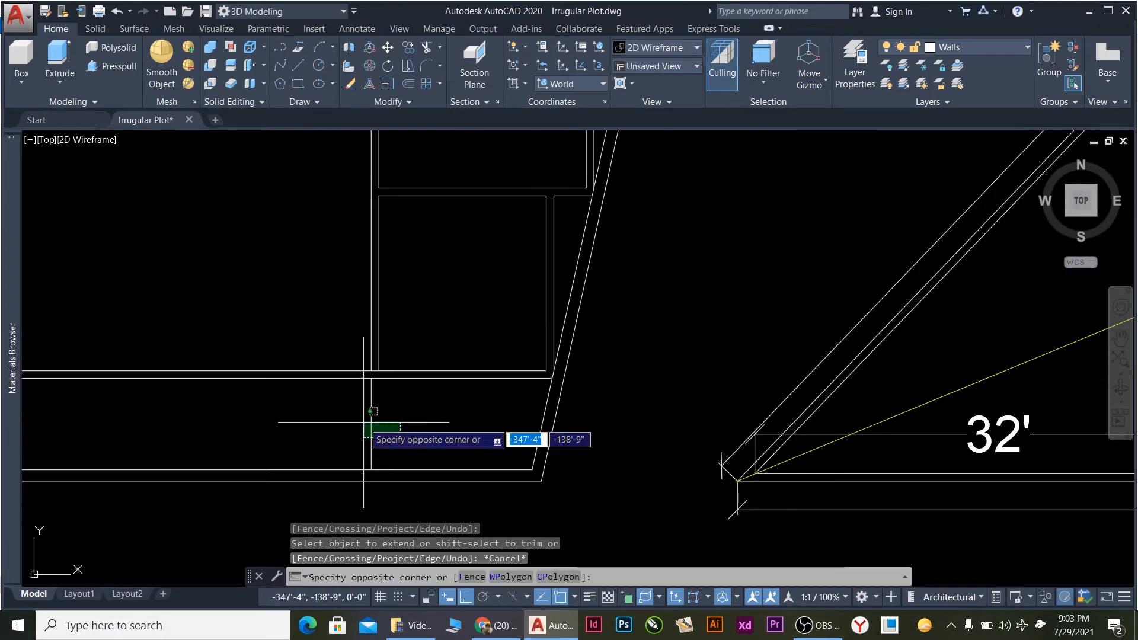
pyautogui.click(364, 422)
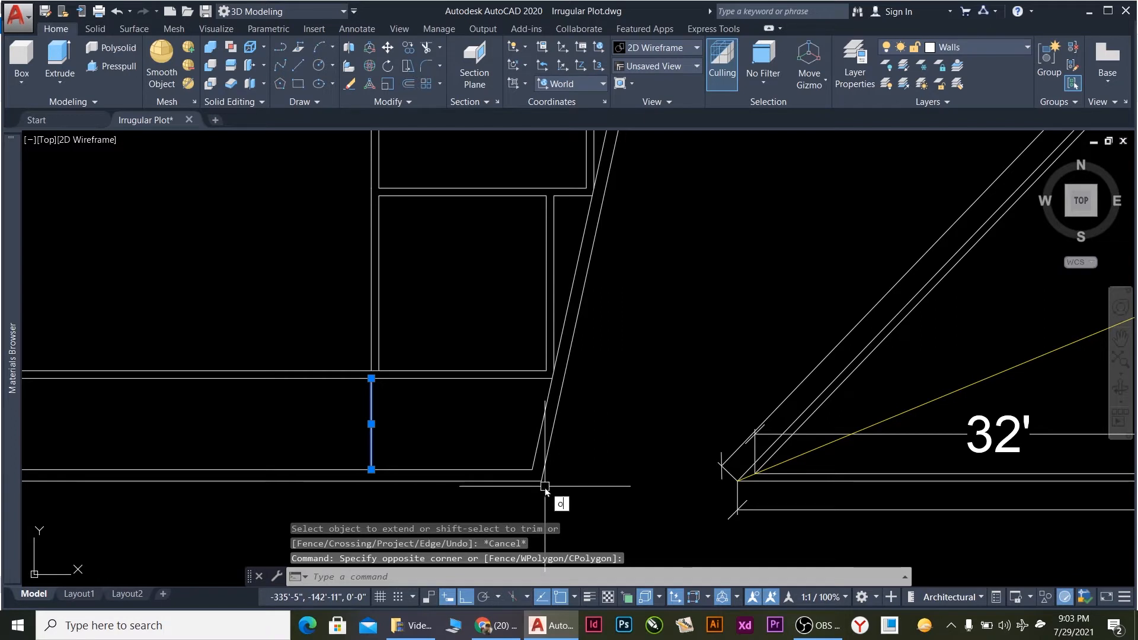
pyautogui.write('o')
pyautogui.press('Return')
pyautogui.write('6')
pyautogui.press('Return')
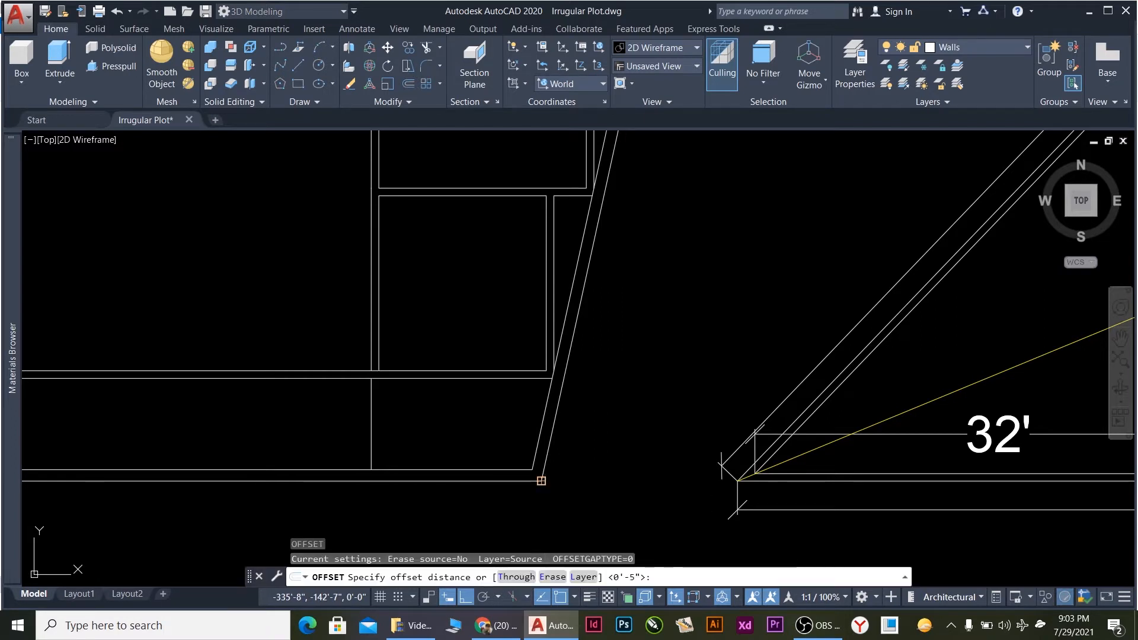
pyautogui.click(371, 456)
pyautogui.click(611, 481)
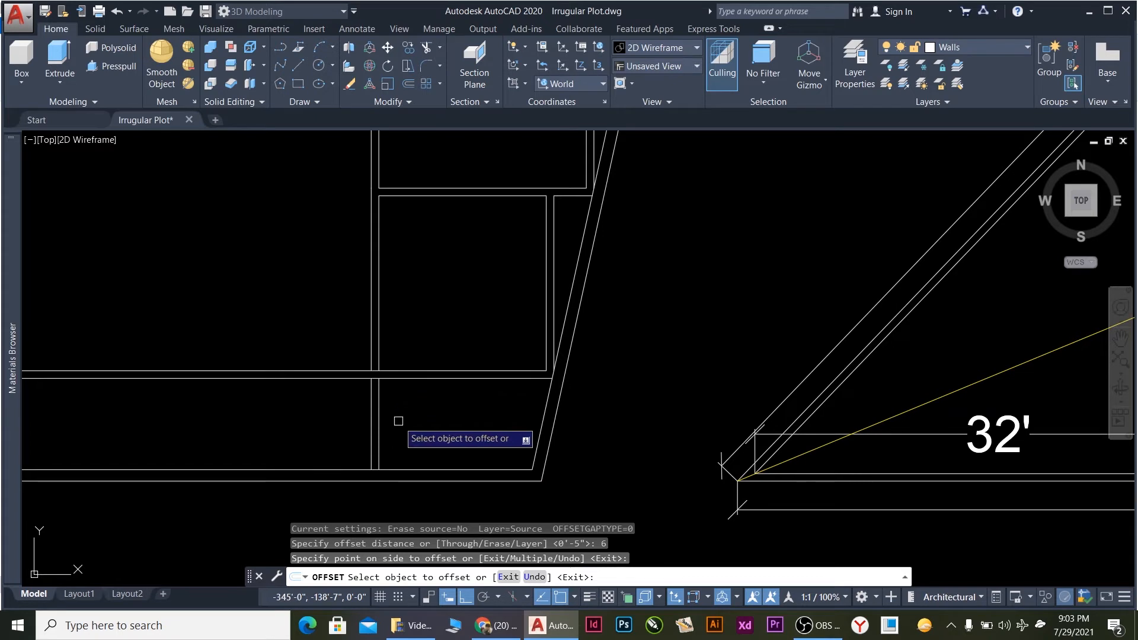
pyautogui.press('Escape')
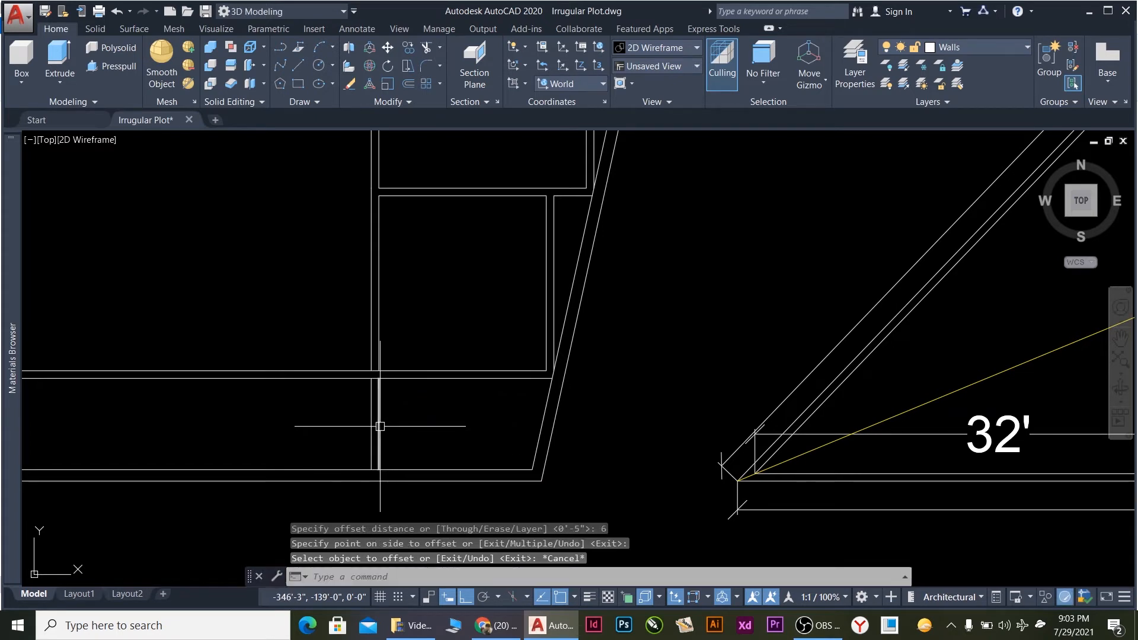
# Compare the Bath 6 x 6 ft beside Bed Room-1 in the finished ground floor plan with the new plan's south-east corner.
pyautogui.click(379, 426)
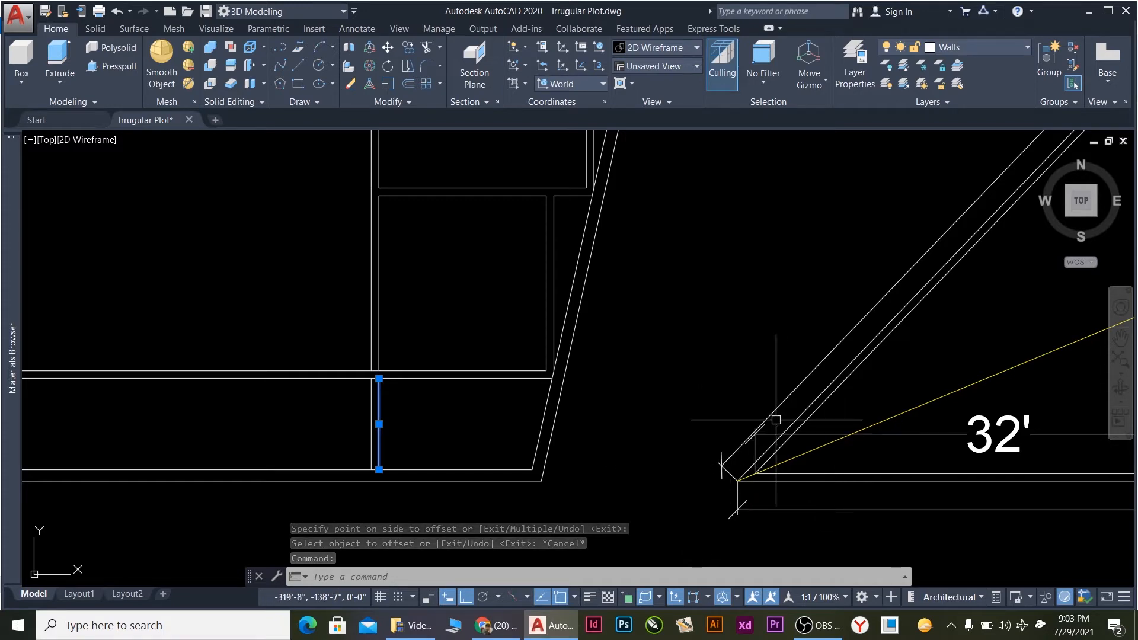
pyautogui.scroll(-4, 741, 444)
pyautogui.scroll(3, 896, 403)
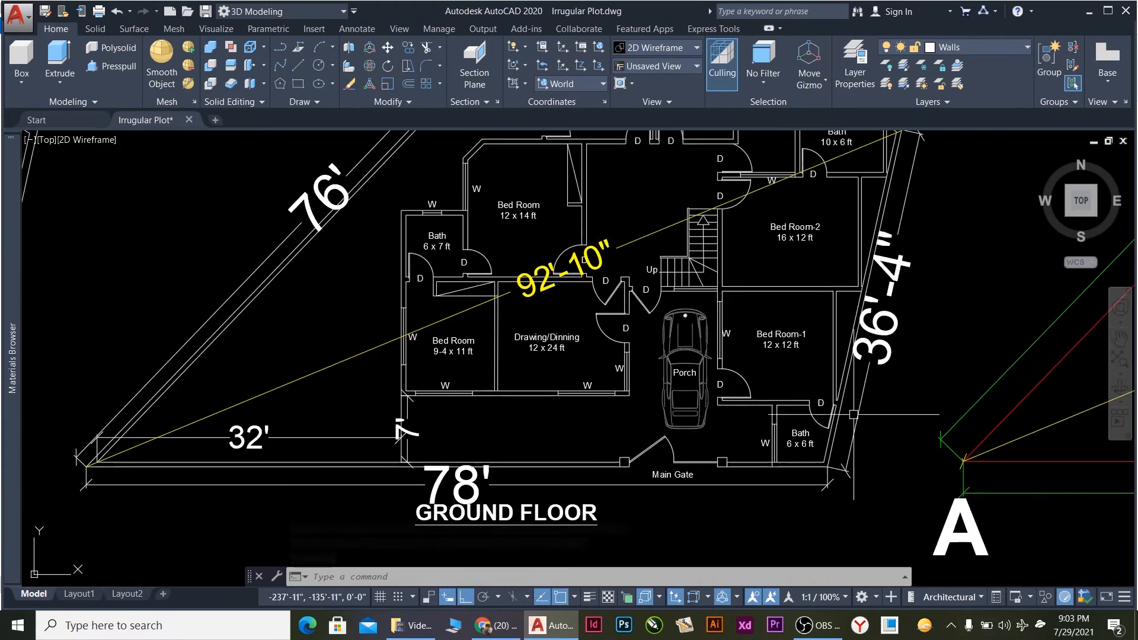
pyautogui.scroll(-2, 543, 431)
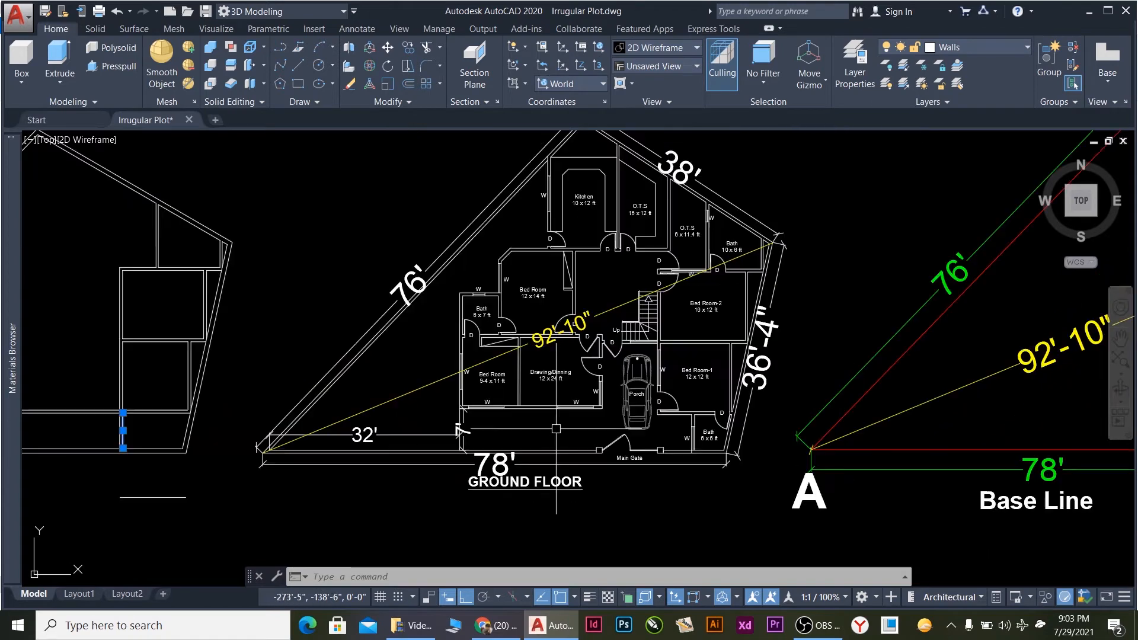
pyautogui.scroll(-2, 463, 431)
pyautogui.scroll(2, 286, 419)
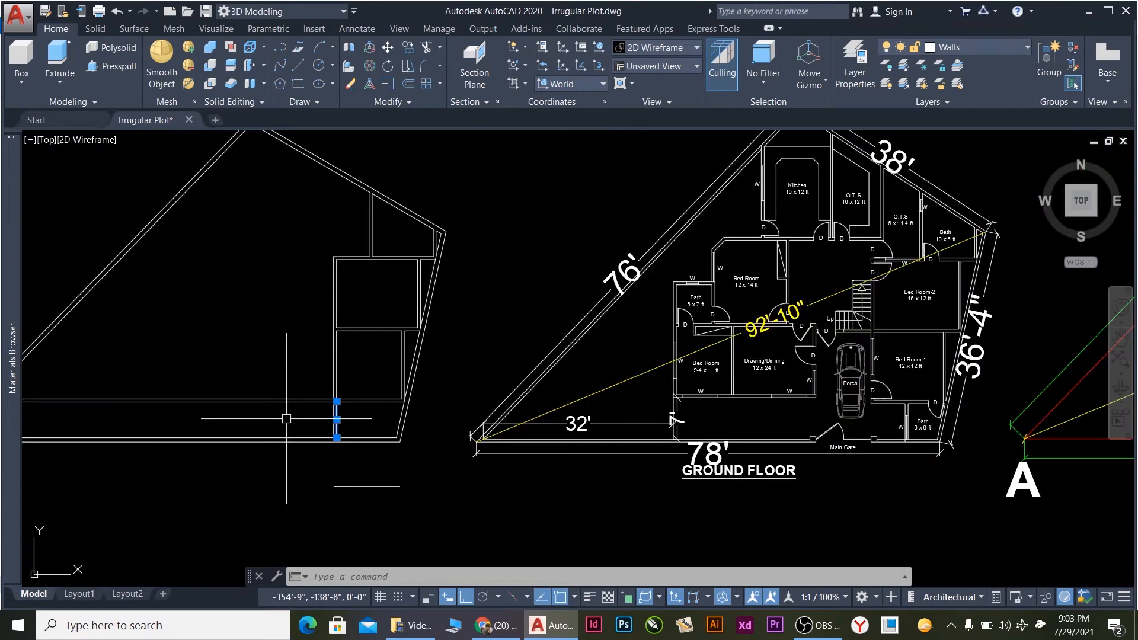
pyautogui.scroll(2, 286, 419)
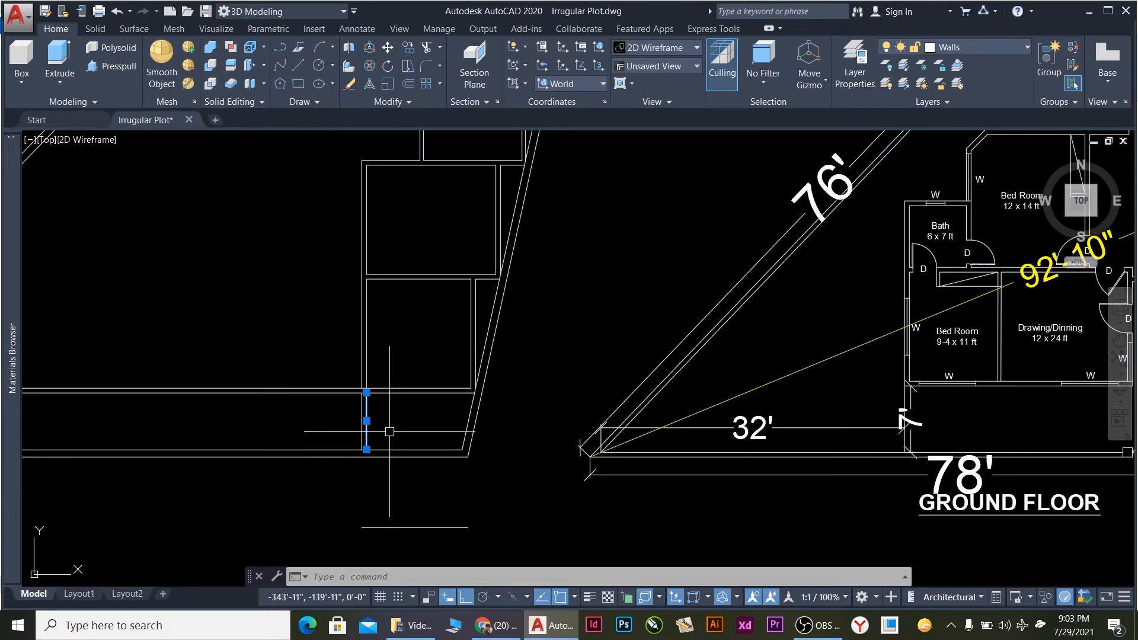
pyautogui.press('Escape')
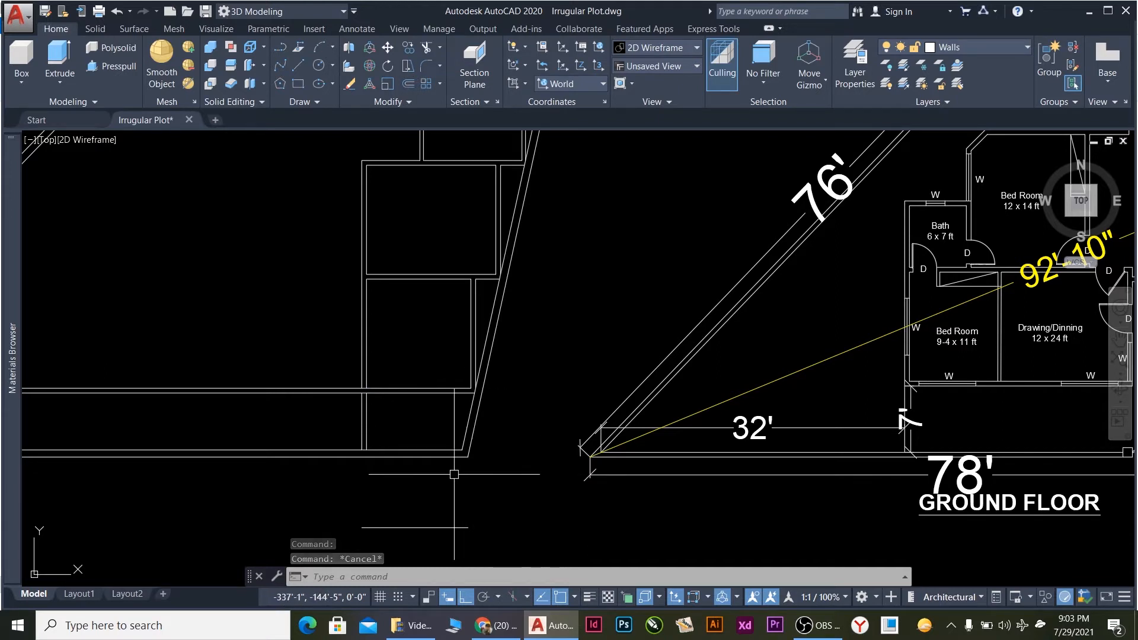
# Draw a vertical helper line from the inner south-east boundary corner north past the lower room's south wall.
pyautogui.press('l')
pyautogui.press('Return')
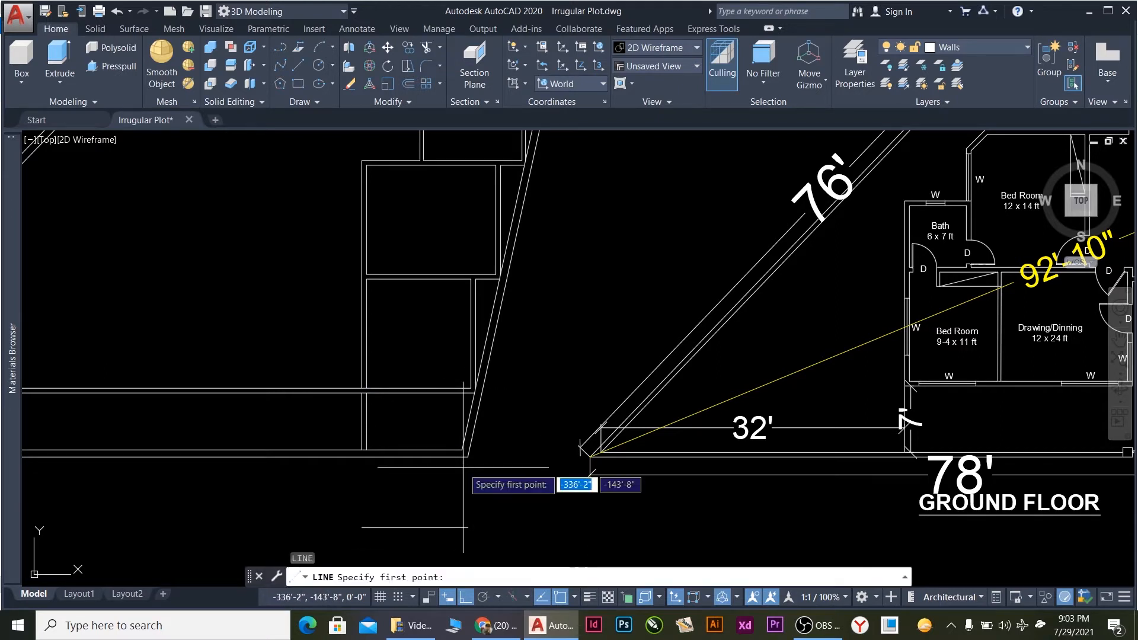
pyautogui.click(463, 452)
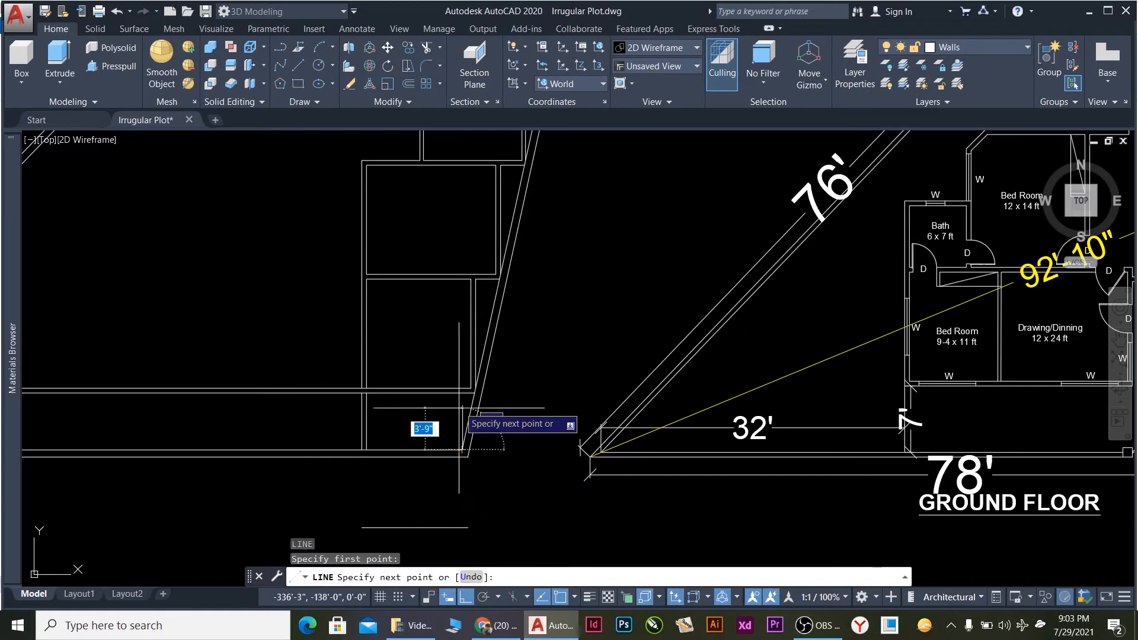
pyautogui.click(463, 371)
pyautogui.press('Escape')
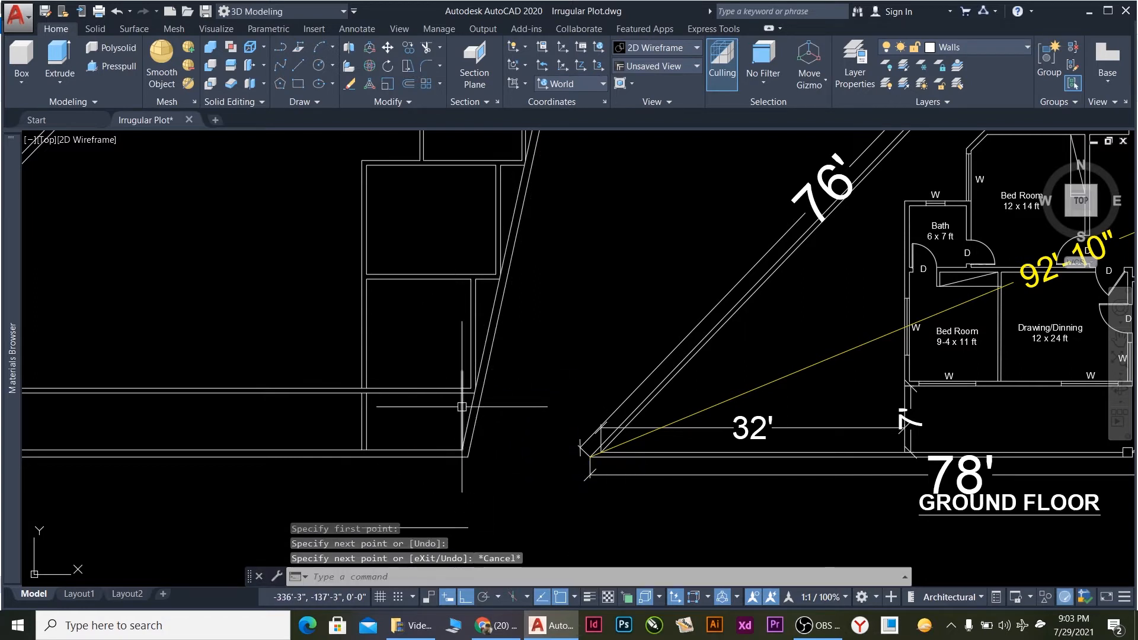
# Offset the vertical helper line at the inner south-east boundary corner 6' to the west.
pyautogui.click(463, 412)
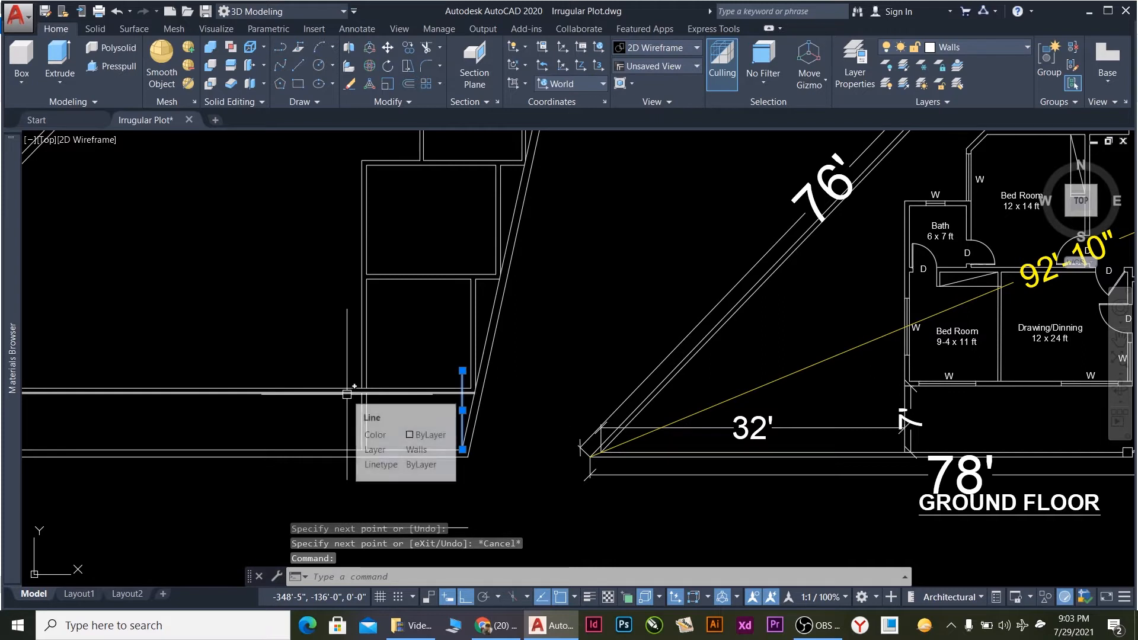
pyautogui.press('o')
pyautogui.press('Return')
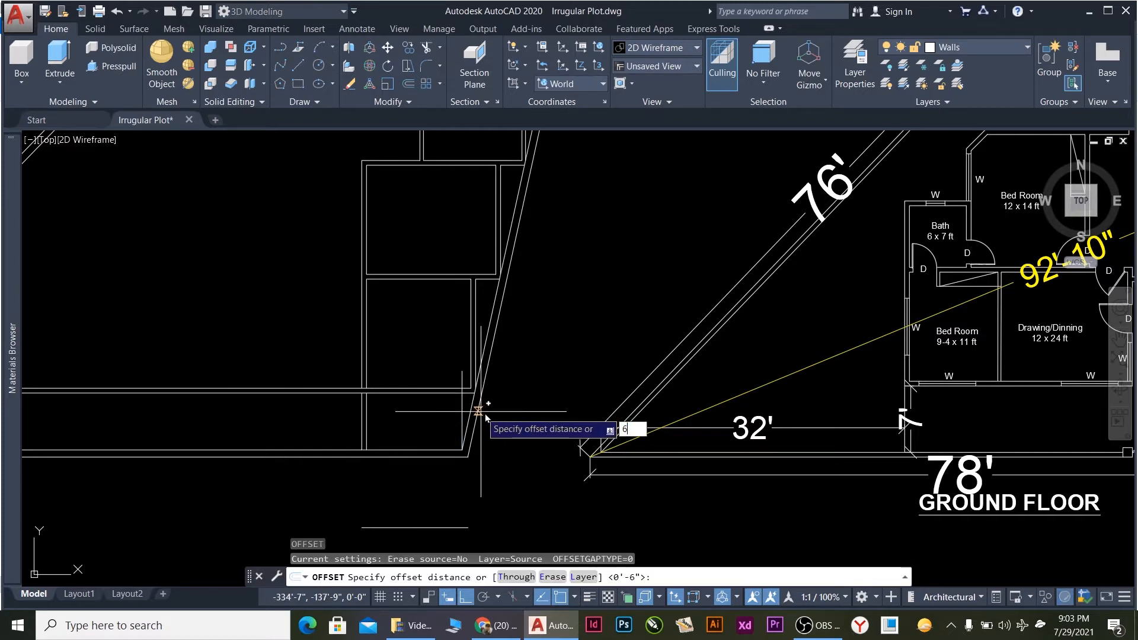
pyautogui.write("6'")
pyautogui.press('Return')
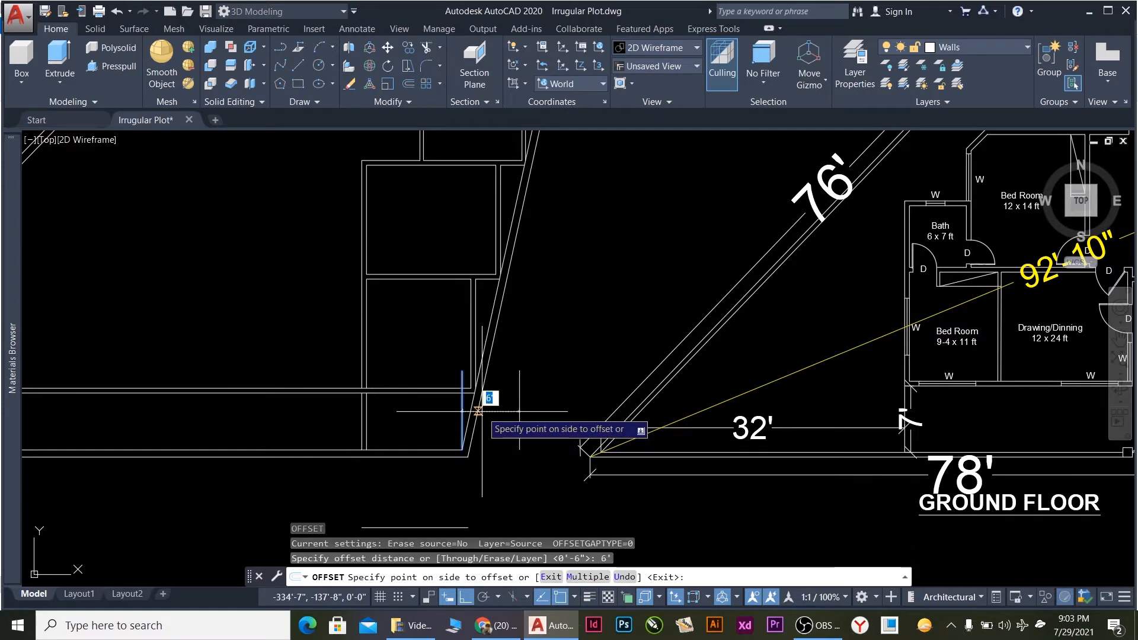
pyautogui.click(275, 358)
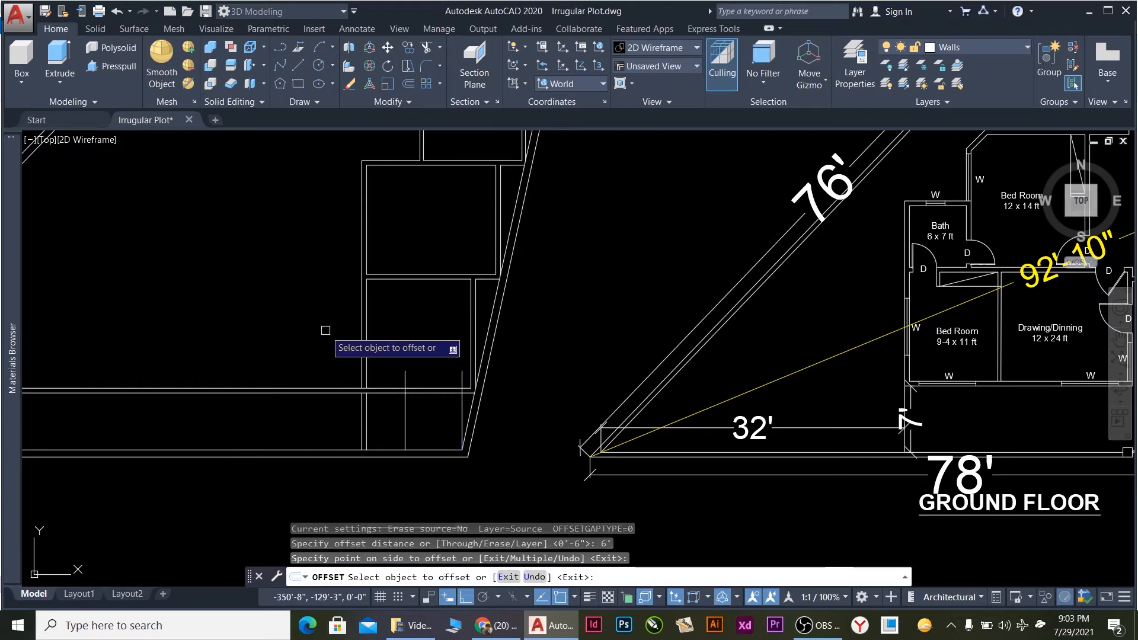
pyautogui.press('Escape')
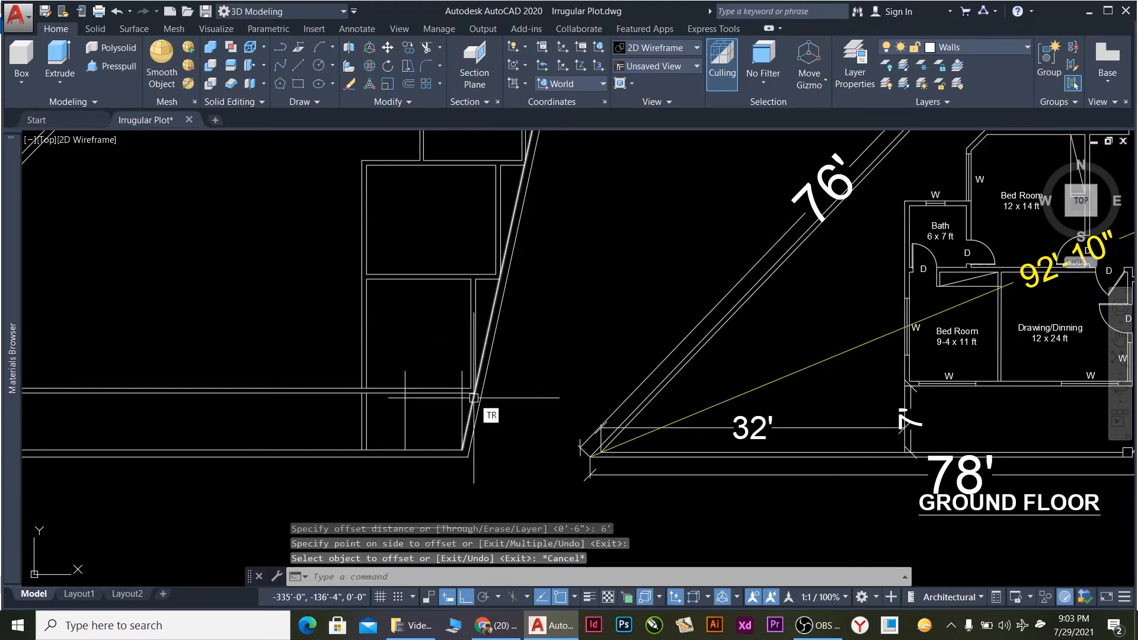
# Trim the new bath wall line back to the lower room's outer south wall line and delete the vertical helper line at the boundary corner.
pyautogui.press('Return')
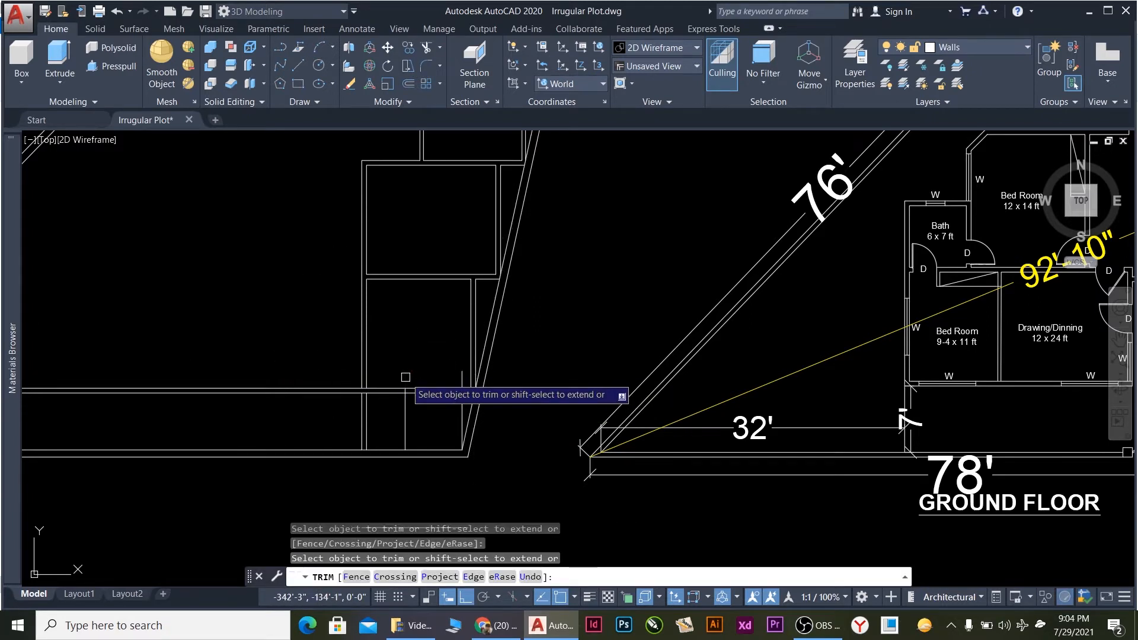
pyautogui.scroll(5, 414, 394)
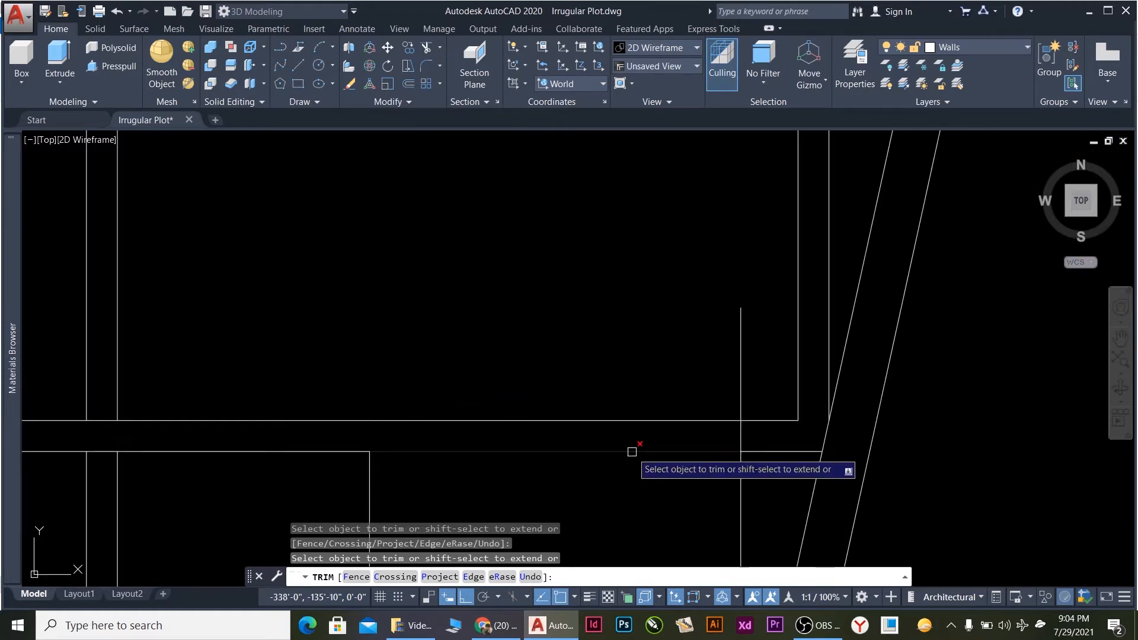
pyautogui.press('Escape')
pyautogui.click(759, 492)
pyautogui.click(744, 501)
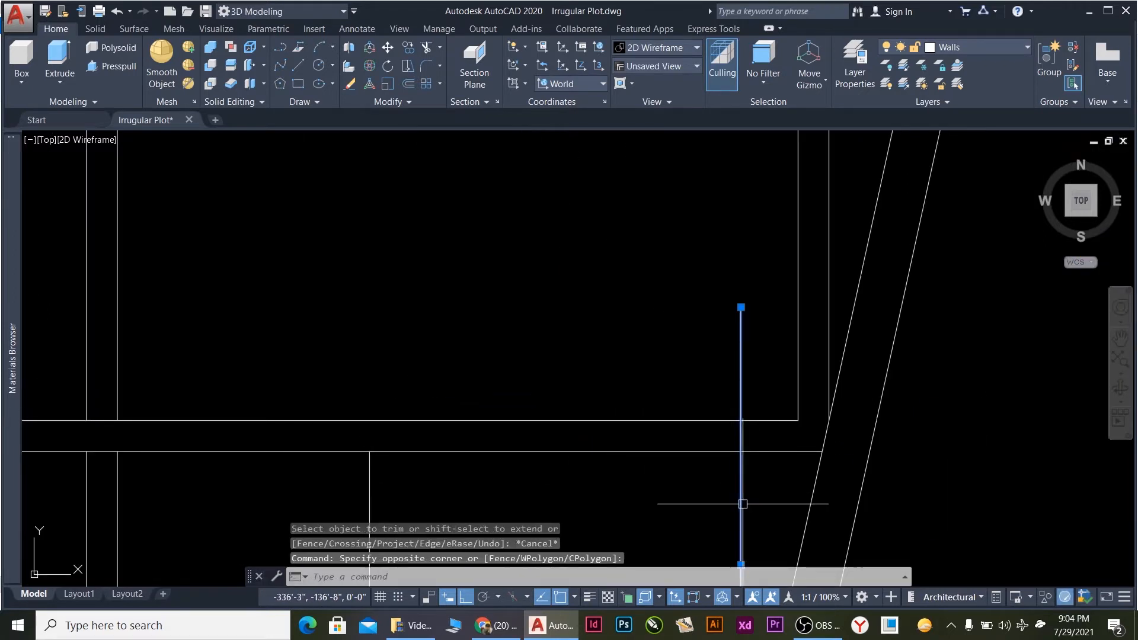
pyautogui.press('Delete')
pyautogui.scroll(-5, 721, 401)
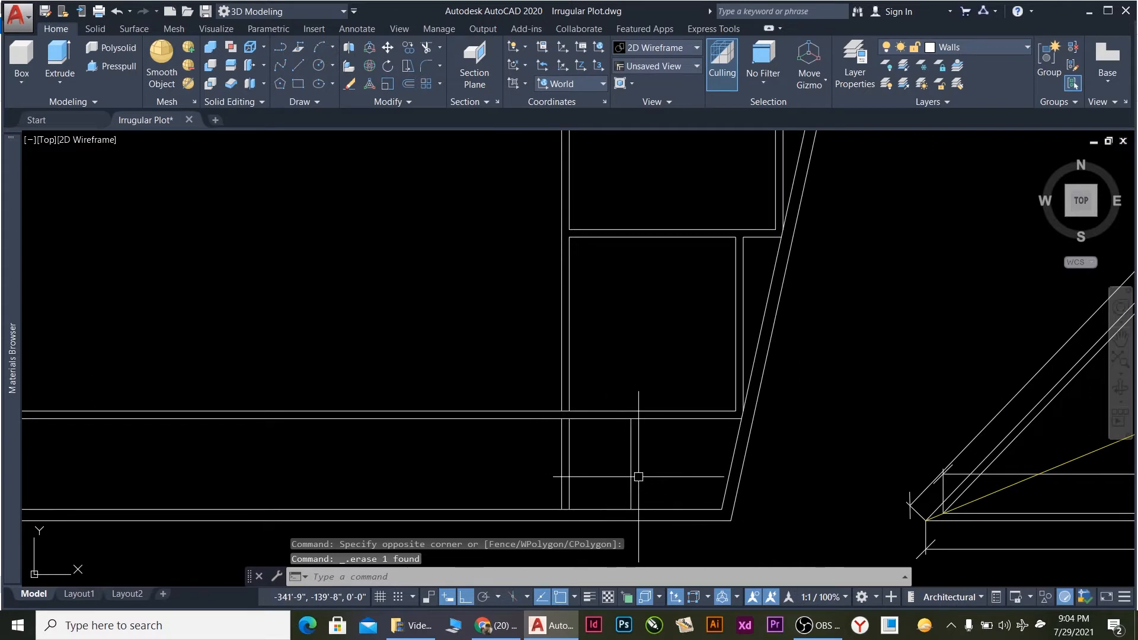
# Offset the bath's inner west wall line 6" to the west to give the wall its thickness.
pyautogui.click(622, 437)
pyautogui.click(683, 515)
pyautogui.write('o')
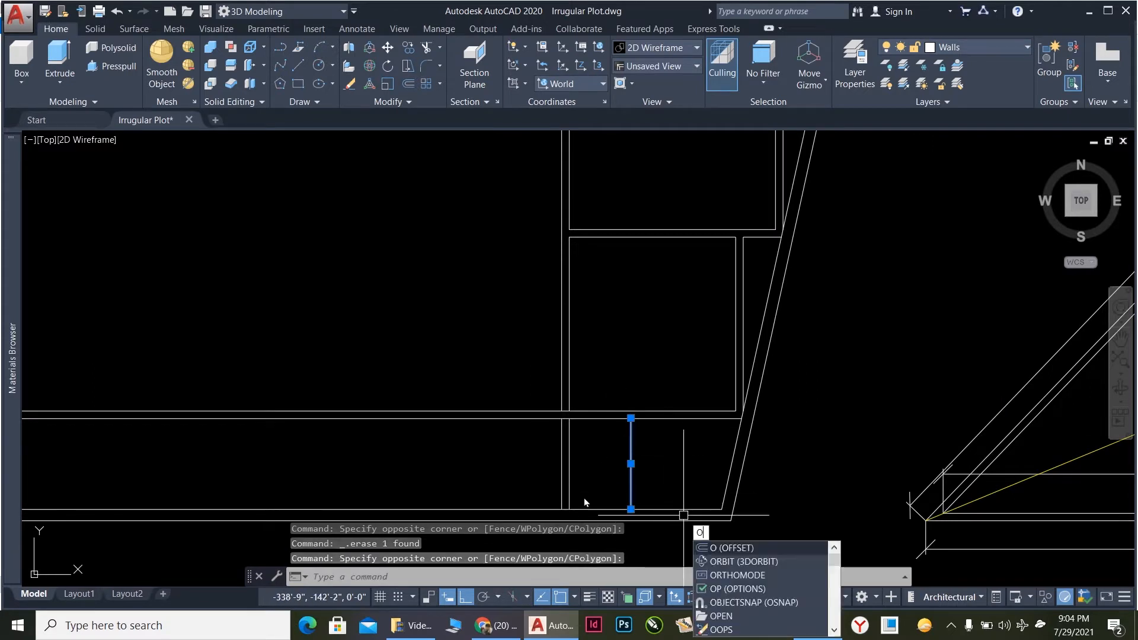
pyautogui.press('Return')
pyautogui.write('6')
pyautogui.press('Return')
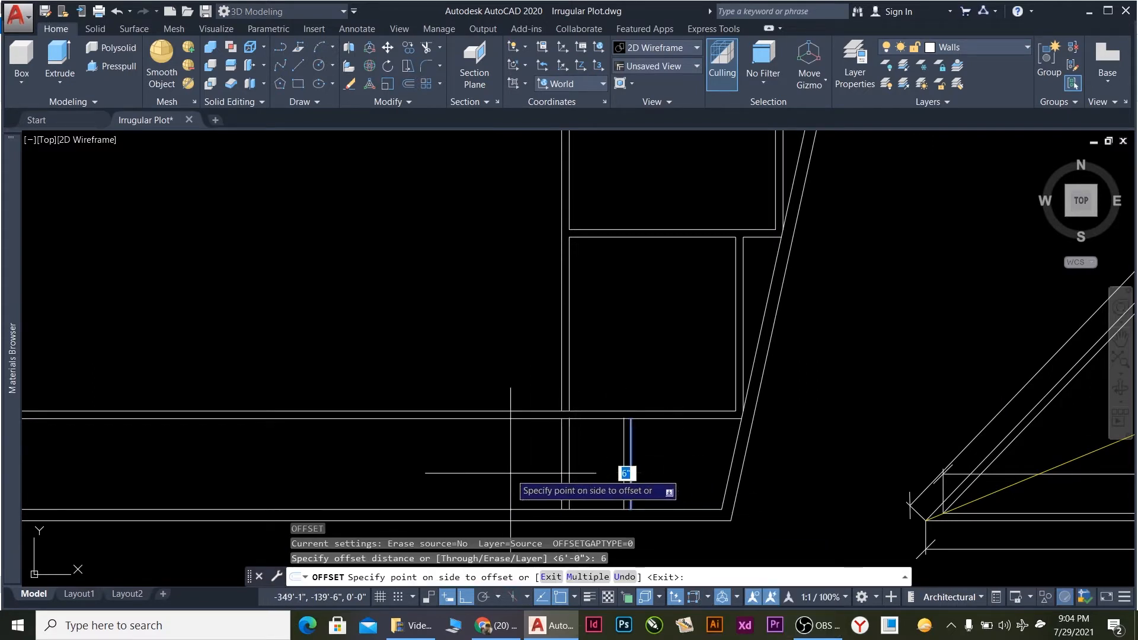
pyautogui.click(511, 468)
pyautogui.press('Escape')
# Delete the two vertical lines west of the bath wall and extend the lower room's outer west wall line to the outer south wall line.
pyautogui.click(596, 481)
pyautogui.click(541, 462)
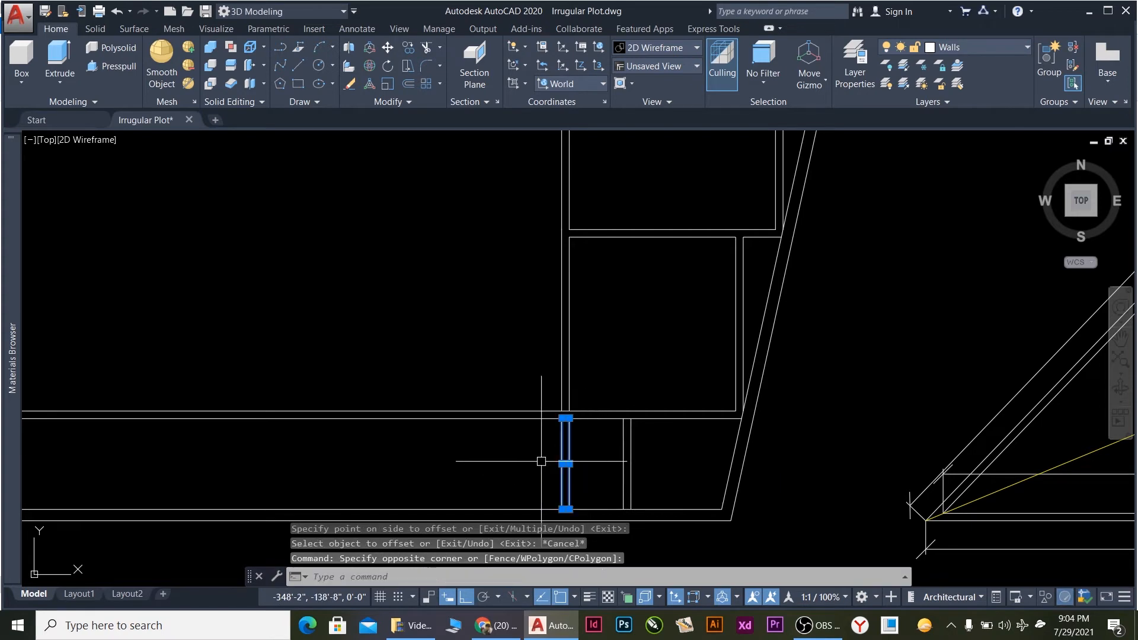
pyautogui.press('Delete')
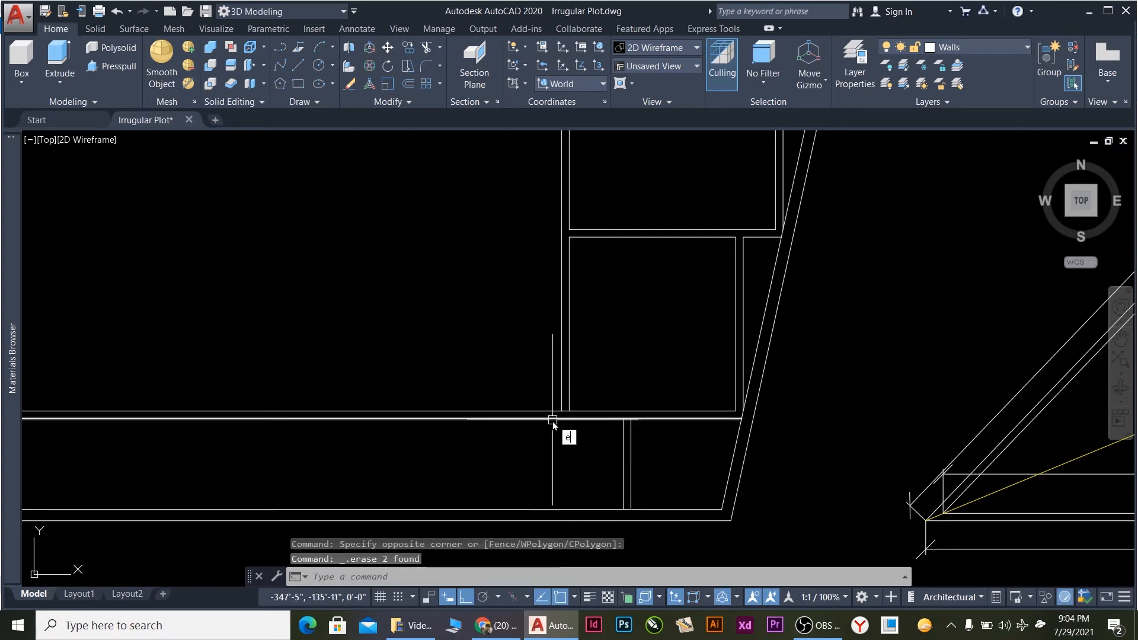
pyautogui.press('Return')
pyautogui.press('Return')
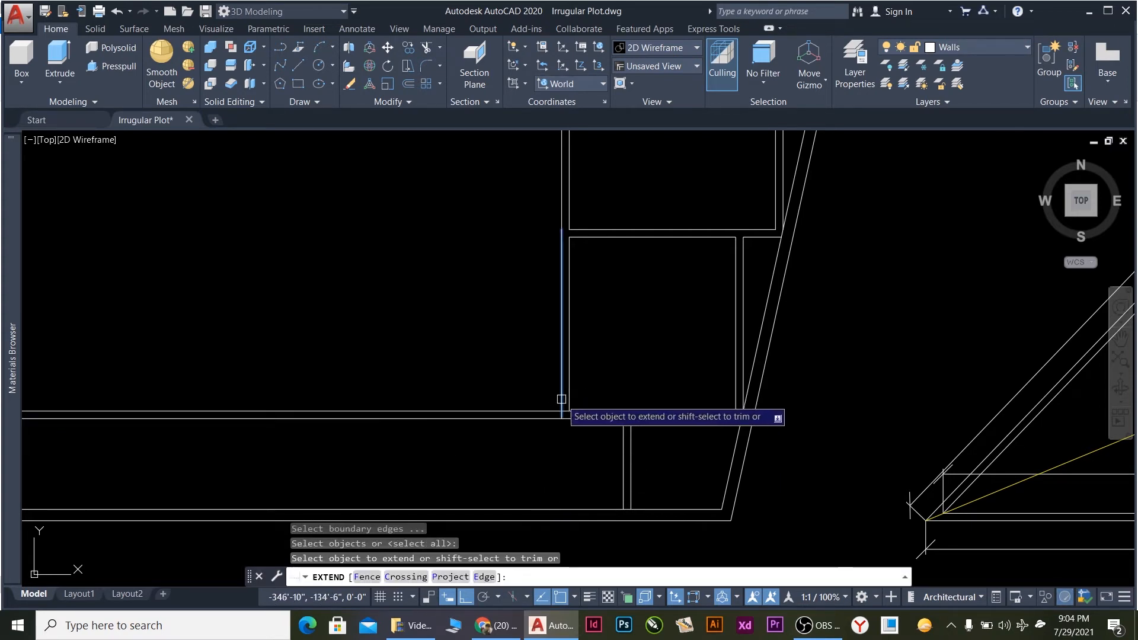
pyautogui.click(562, 400)
# Trim both south wall lines west of the lower room and delete their leftover pieces at the sloping west boundary.
pyautogui.scroll(-5, 496, 454)
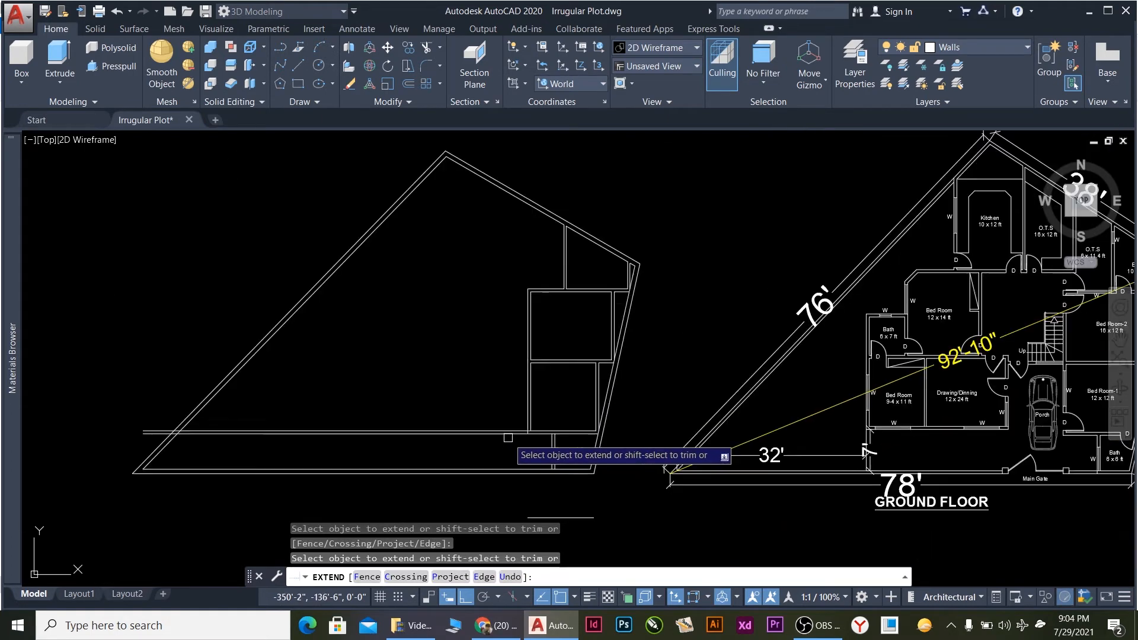
pyautogui.scroll(2, 500, 448)
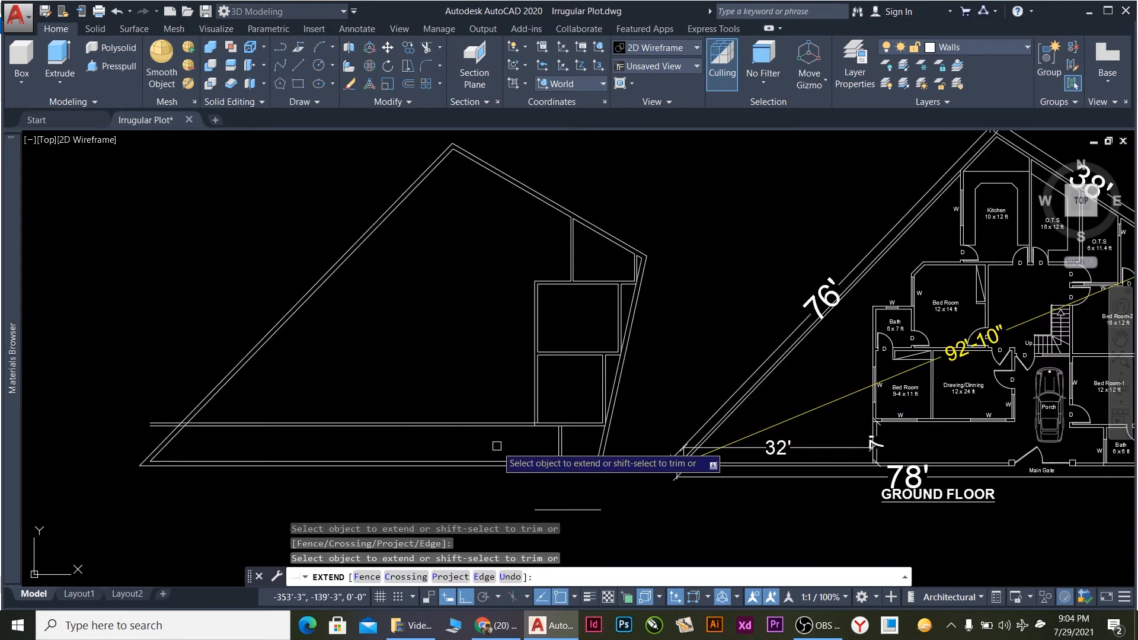
pyautogui.click(497, 445)
pyautogui.click(439, 381)
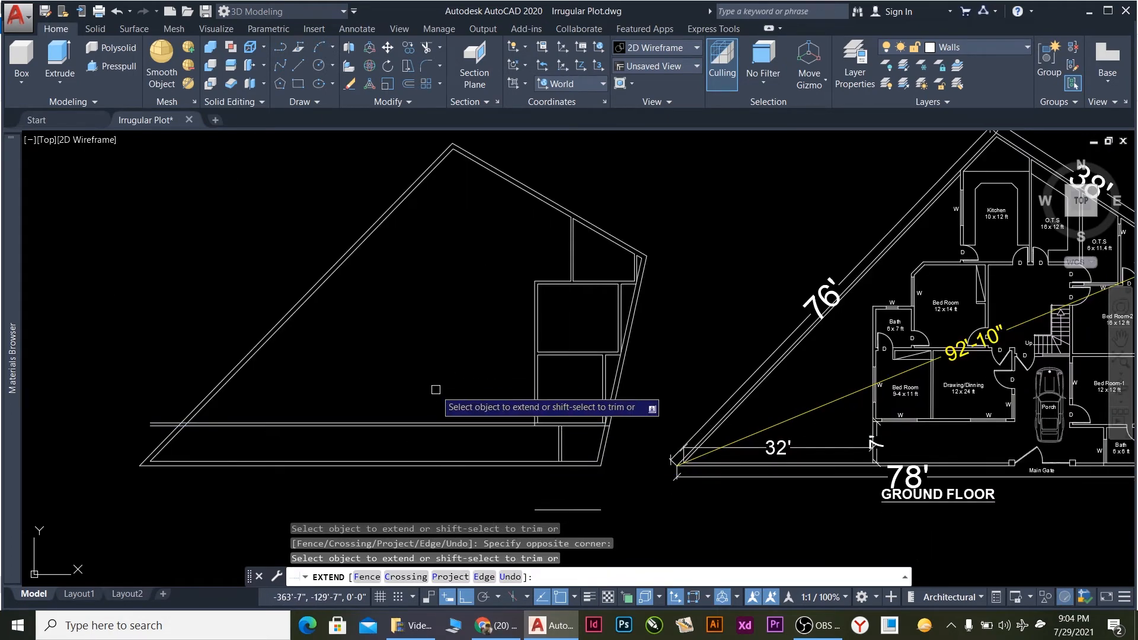
pyautogui.keyDown('shift'); pyautogui.click(439, 437); pyautogui.keyUp('shift')
pyautogui.keyDown('shift'); pyautogui.click(382, 400); pyautogui.keyUp('shift')
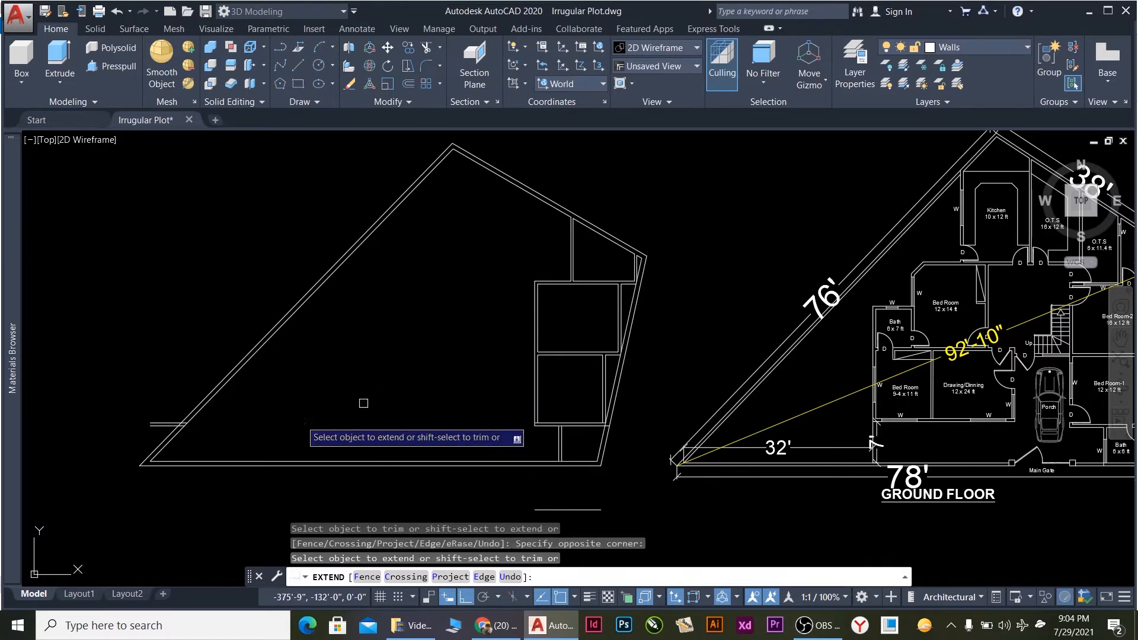
pyautogui.press('Escape')
pyautogui.click(123, 398)
pyautogui.click(198, 438)
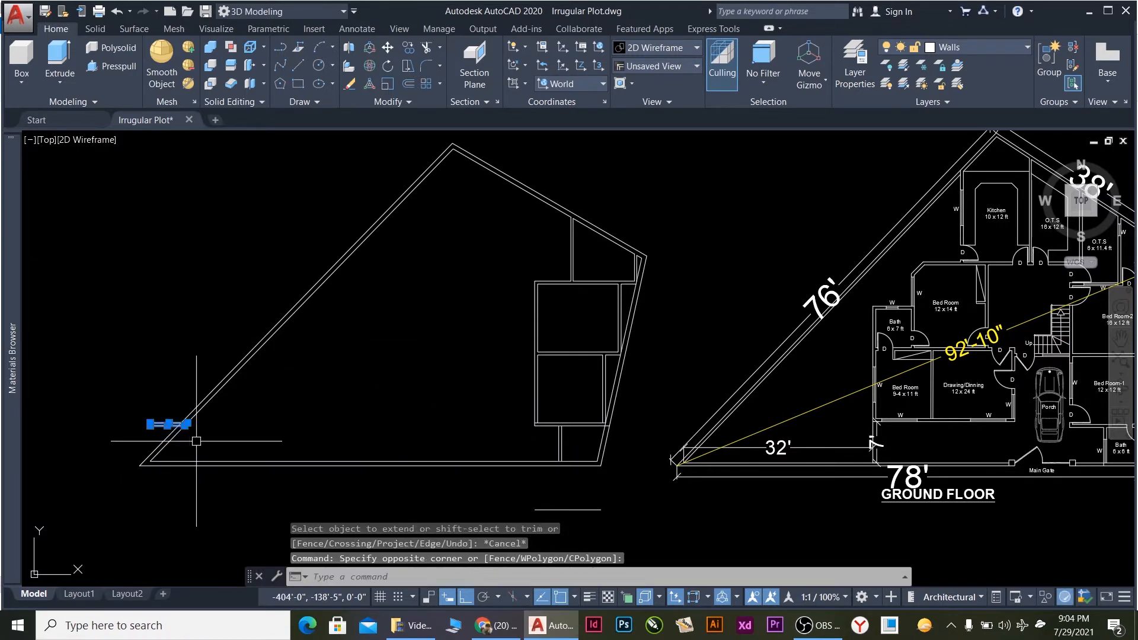
pyautogui.press('Delete')
# Examine the Bed Room and Drawing/Dinning layout with its 32' and 7' setbacks in the finished ground floor plan against the new plan.
pyautogui.scroll(-2, 232, 415)
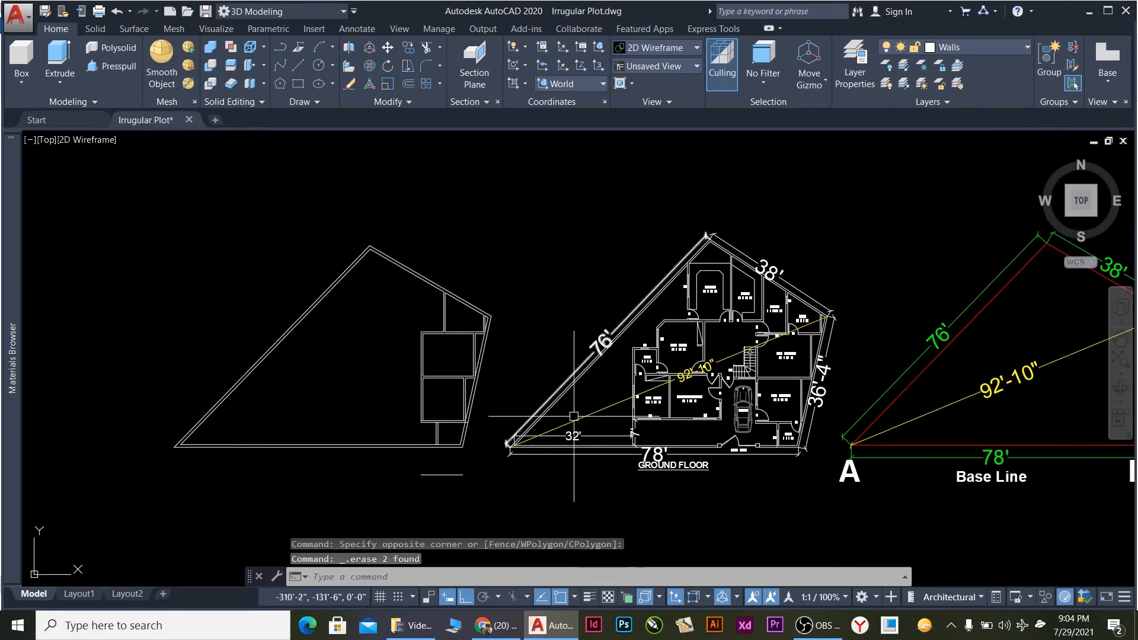
pyautogui.scroll(2, 697, 345)
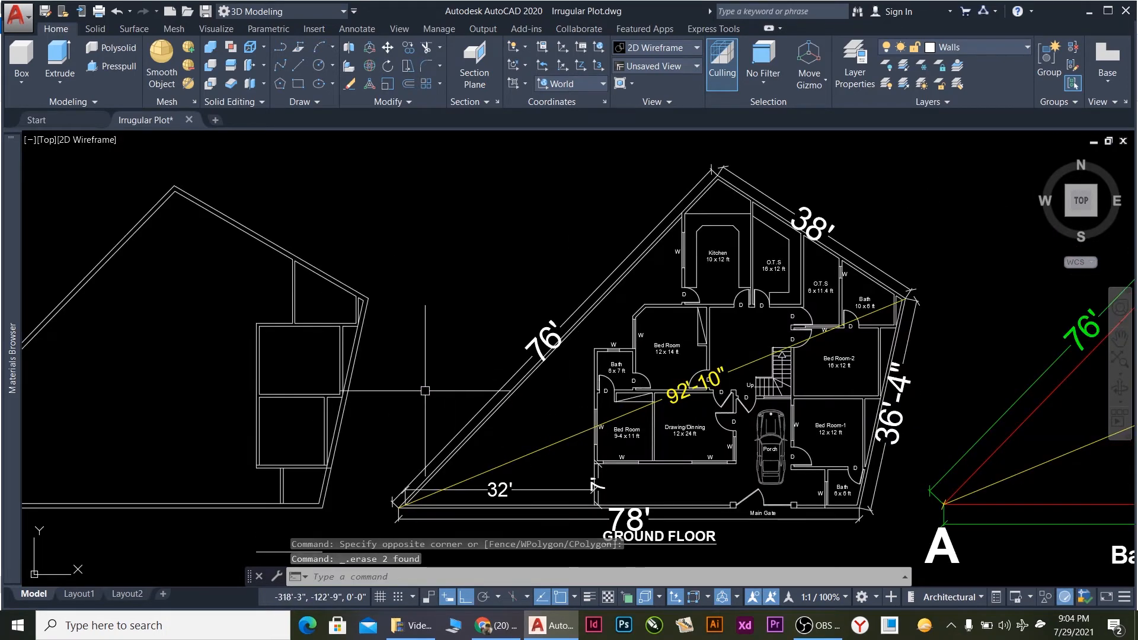
pyautogui.scroll(-2, 437, 384)
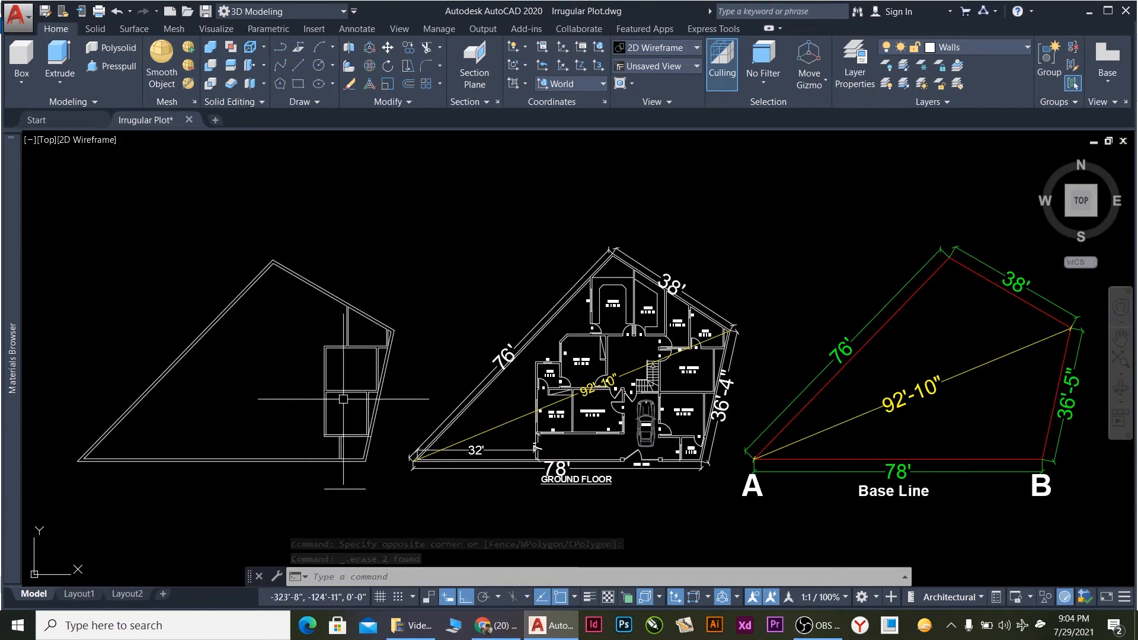
pyautogui.scroll(-2, 216, 380)
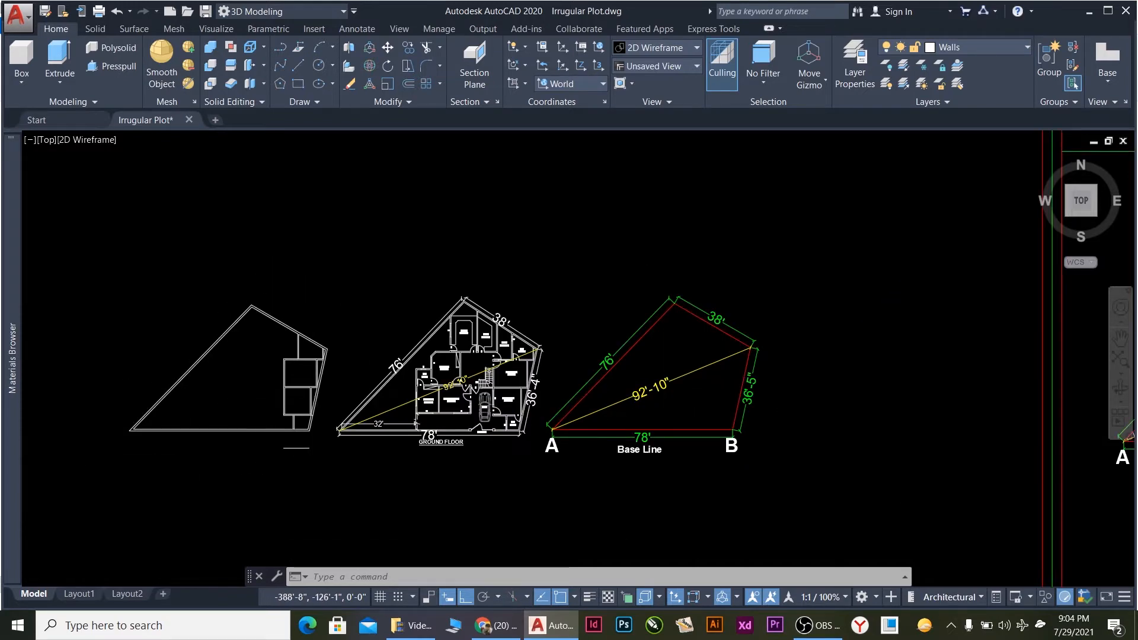
pyautogui.scroll(2, 187, 392)
pyautogui.scroll(4, 673, 460)
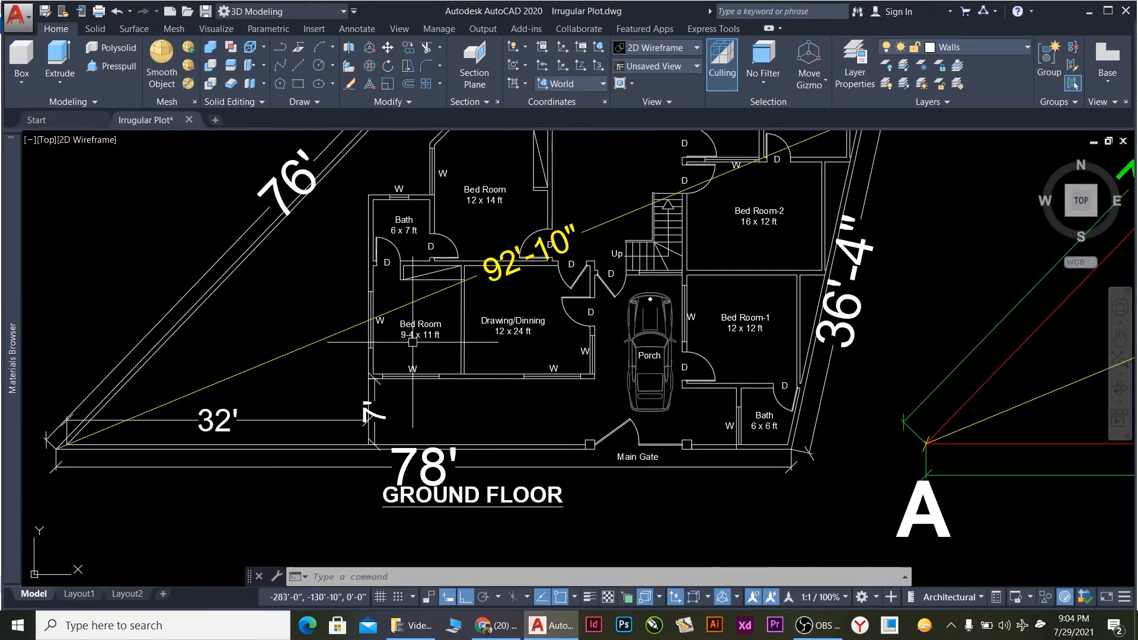
pyautogui.scroll(-2, 590, 386)
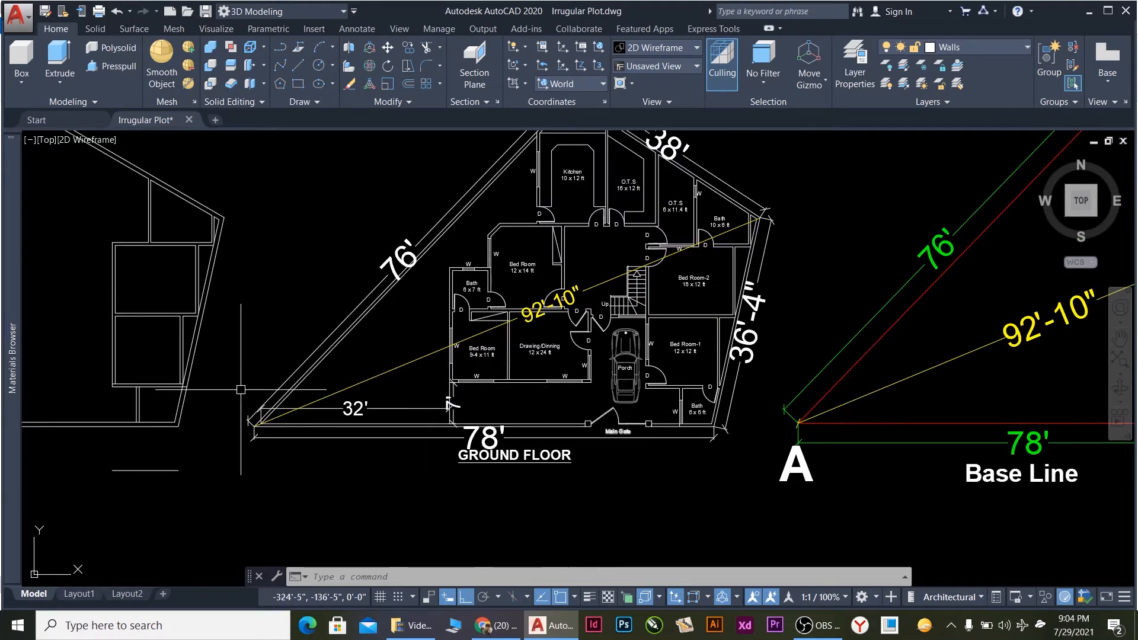
pyautogui.scroll(-2, 403, 390)
pyautogui.scroll(2, 420, 399)
pyautogui.scroll(3, 424, 399)
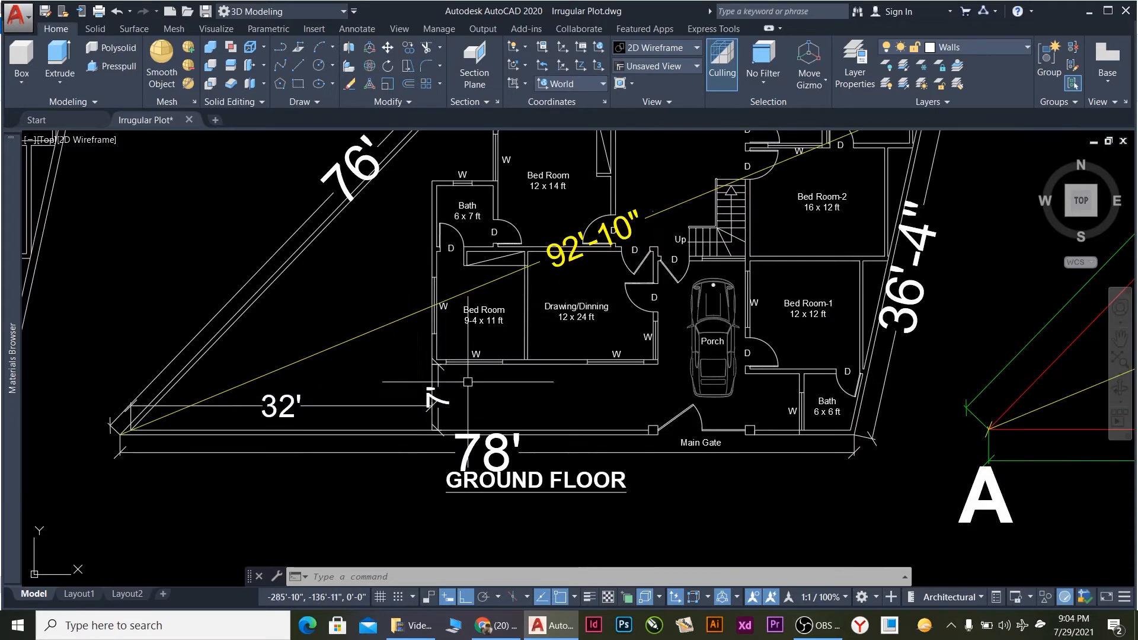
# Offset the plot's inner south boundary line 7' to the north to set the front setback.
pyautogui.scroll(-7, 575, 393)
pyautogui.scroll(4, 318, 344)
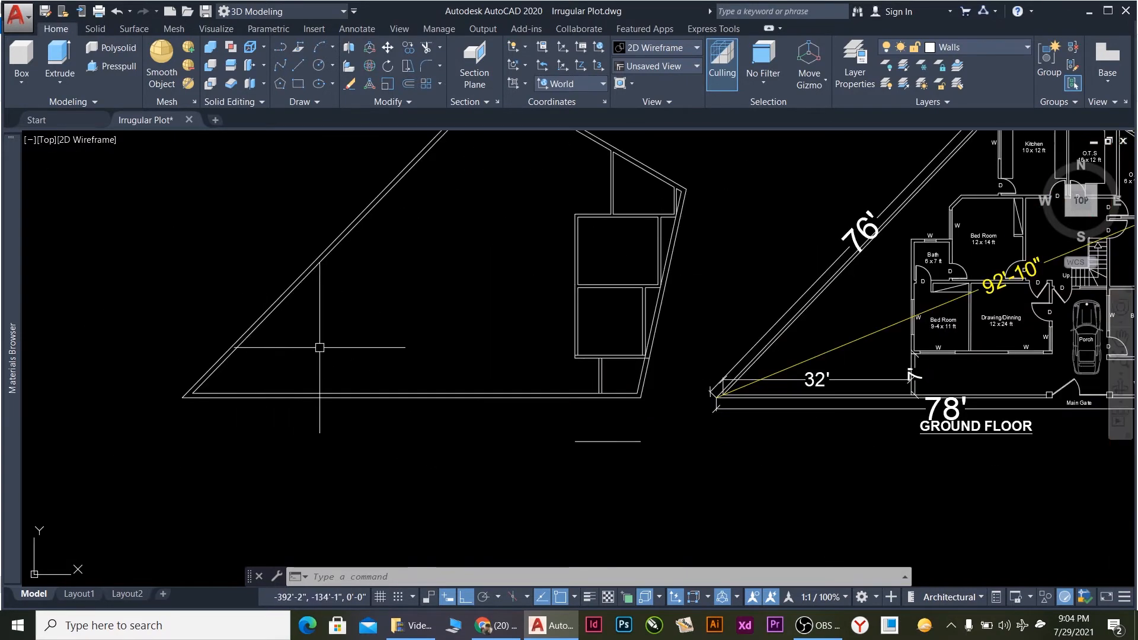
pyautogui.click(378, 392)
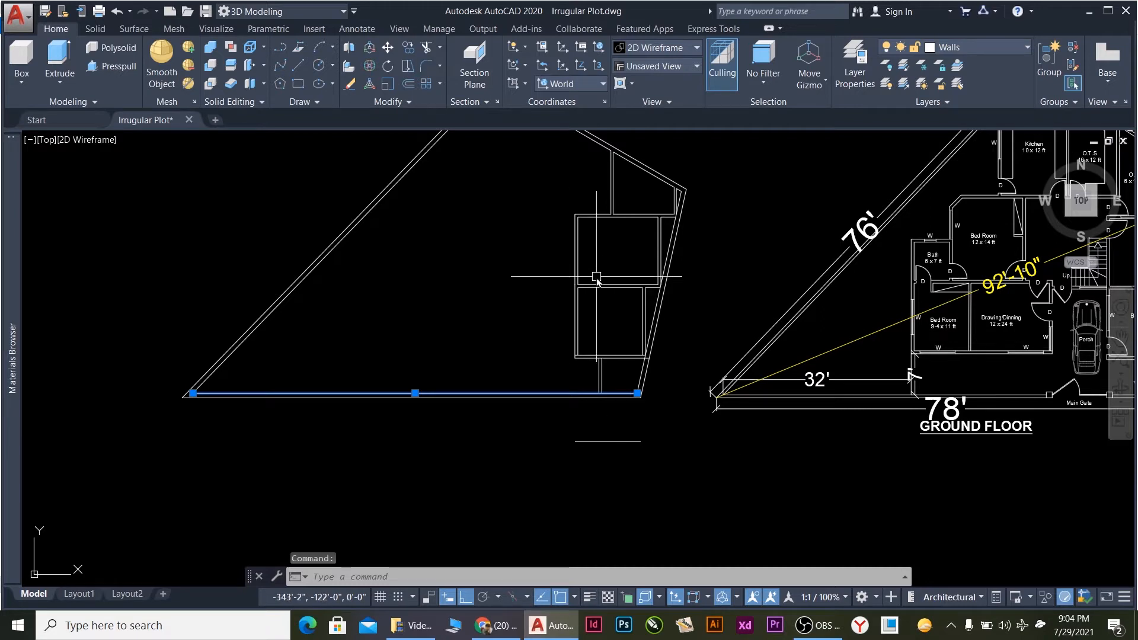
pyautogui.press('Return')
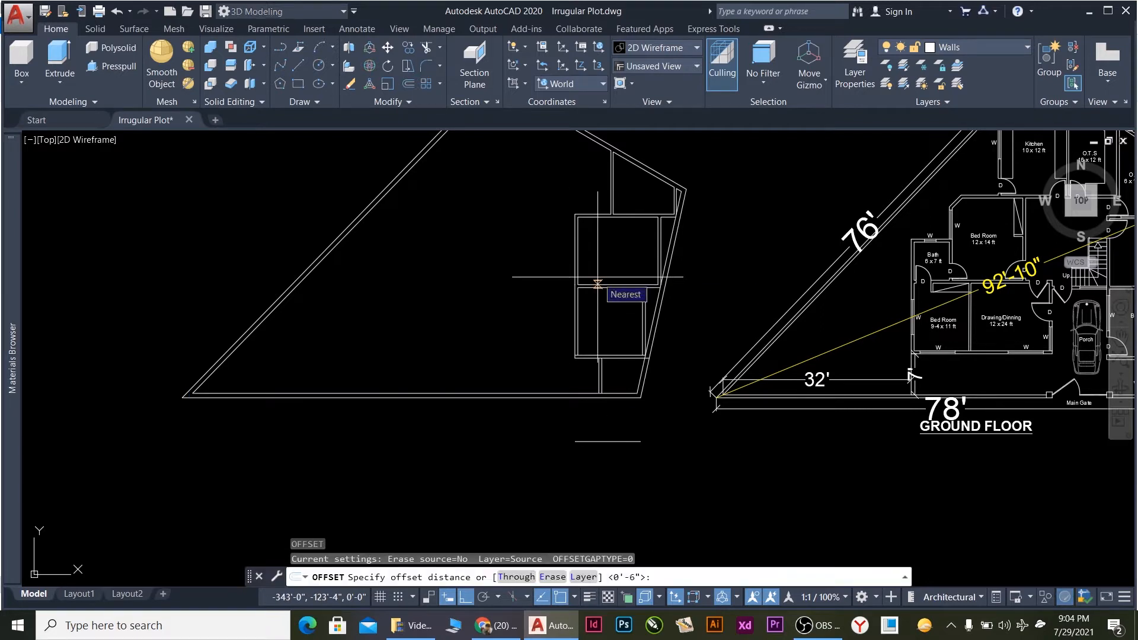
pyautogui.write('7')
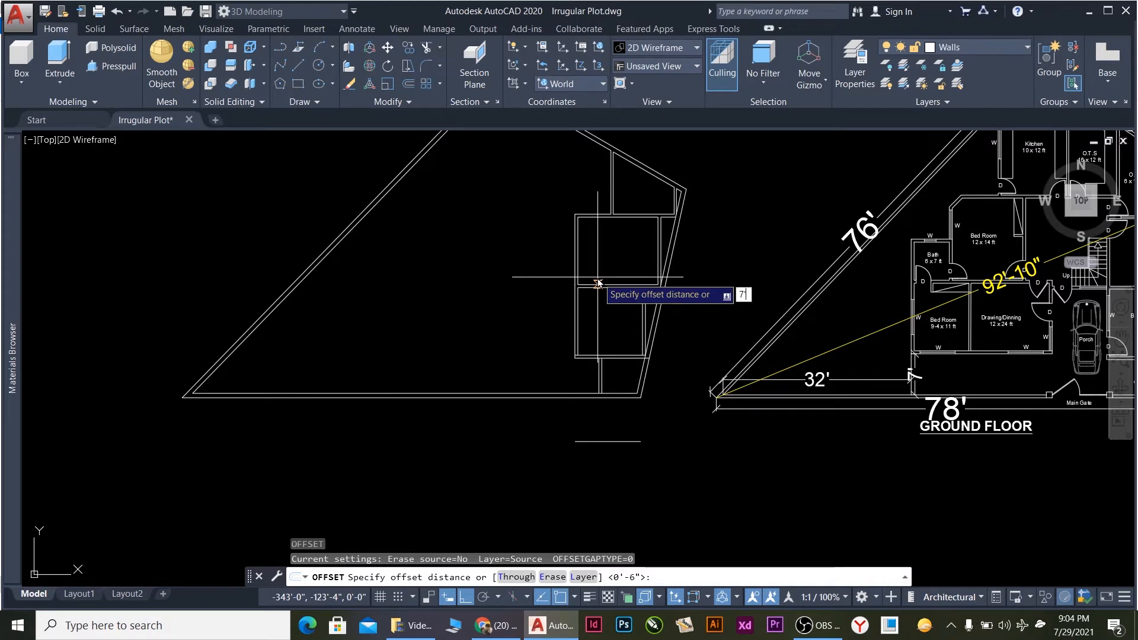
pyautogui.write("'")
pyautogui.press('Return')
pyautogui.click(474, 370)
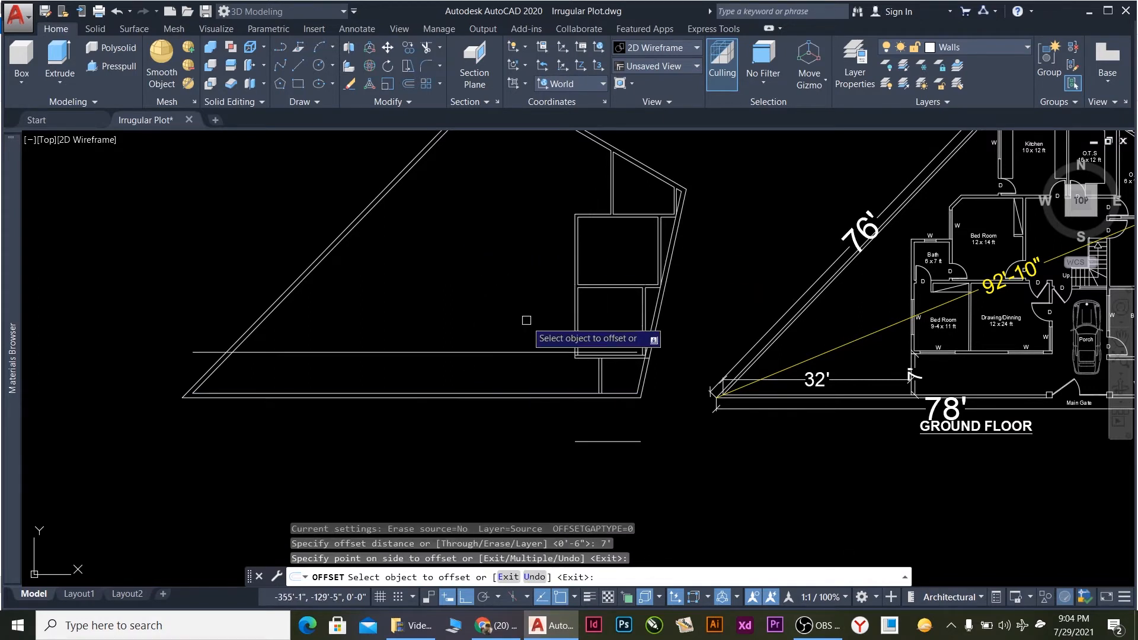
pyautogui.press('Escape')
# Offset the setback line 6" to the north to give the front wall its thickness.
pyautogui.scroll(-2, 481, 356)
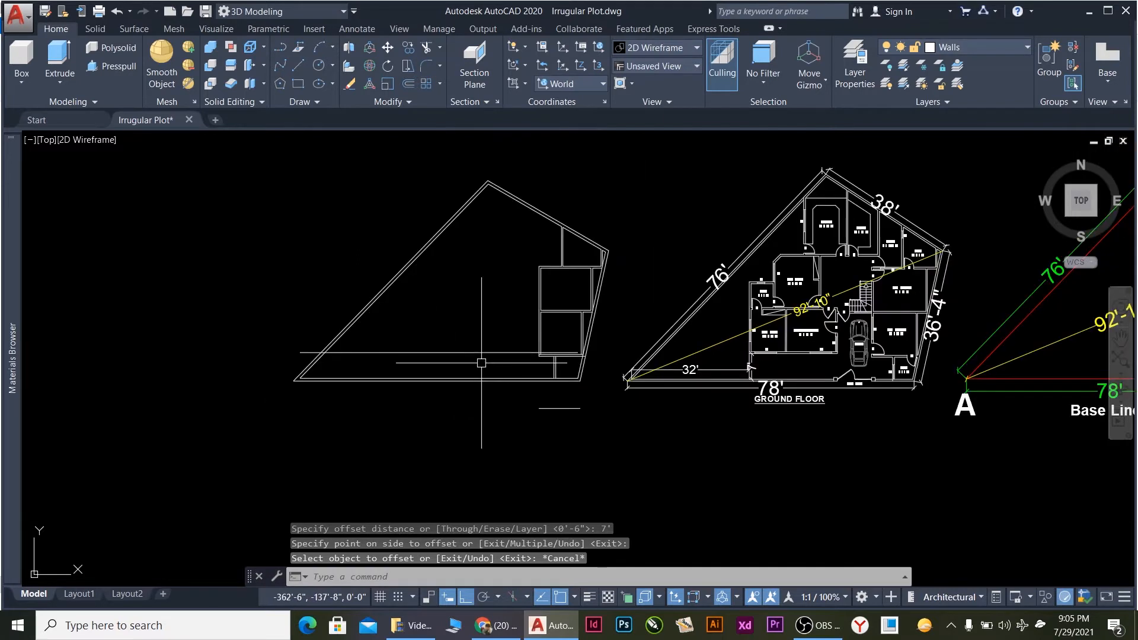
pyautogui.click(482, 363)
pyautogui.click(449, 320)
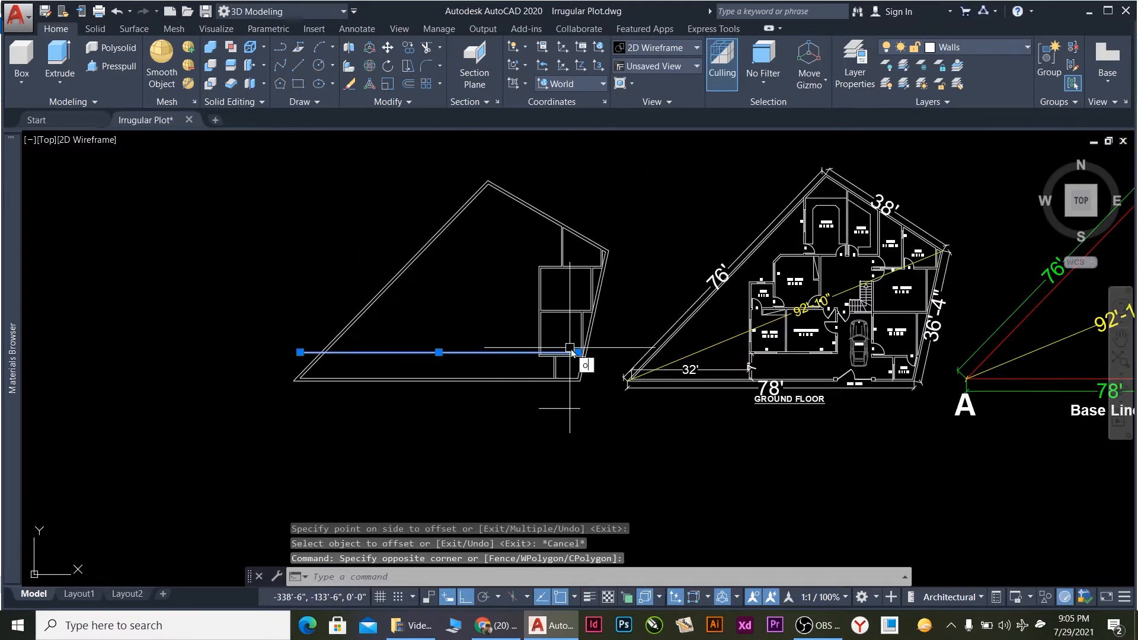
pyautogui.press('Return')
pyautogui.write('6')
pyautogui.press('Return')
pyautogui.click(551, 353)
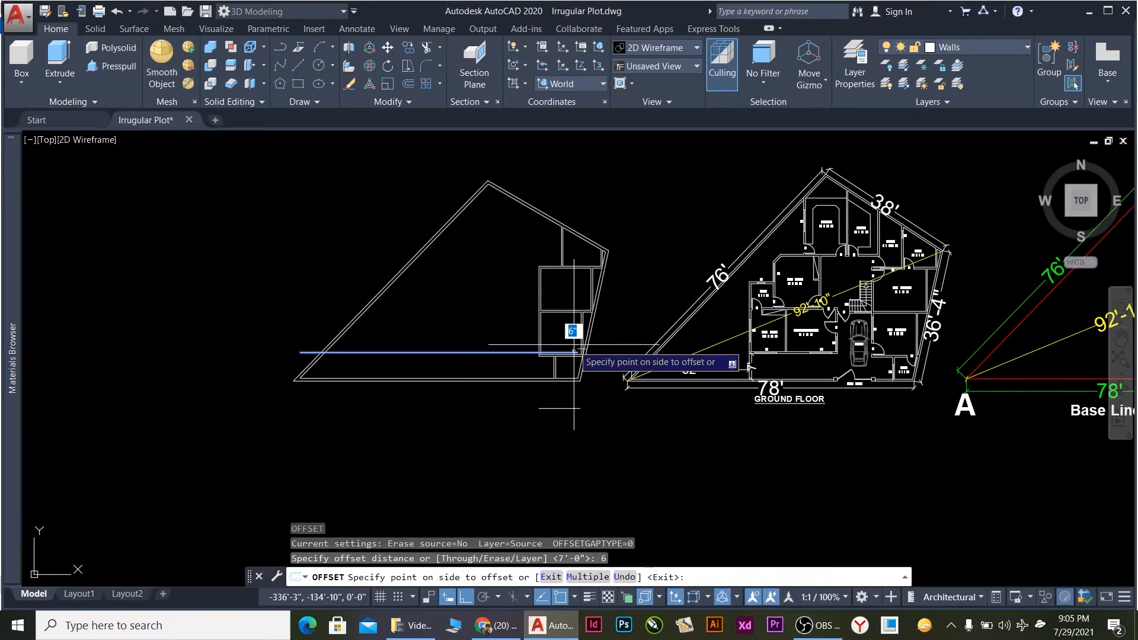
pyautogui.click(516, 366)
# In the finished plan, measure along the south boundary from its outer southeast corner to the outer west wall line of the front Bed Room.
pyautogui.scroll(-2, 587, 328)
pyautogui.scroll(6, 657, 374)
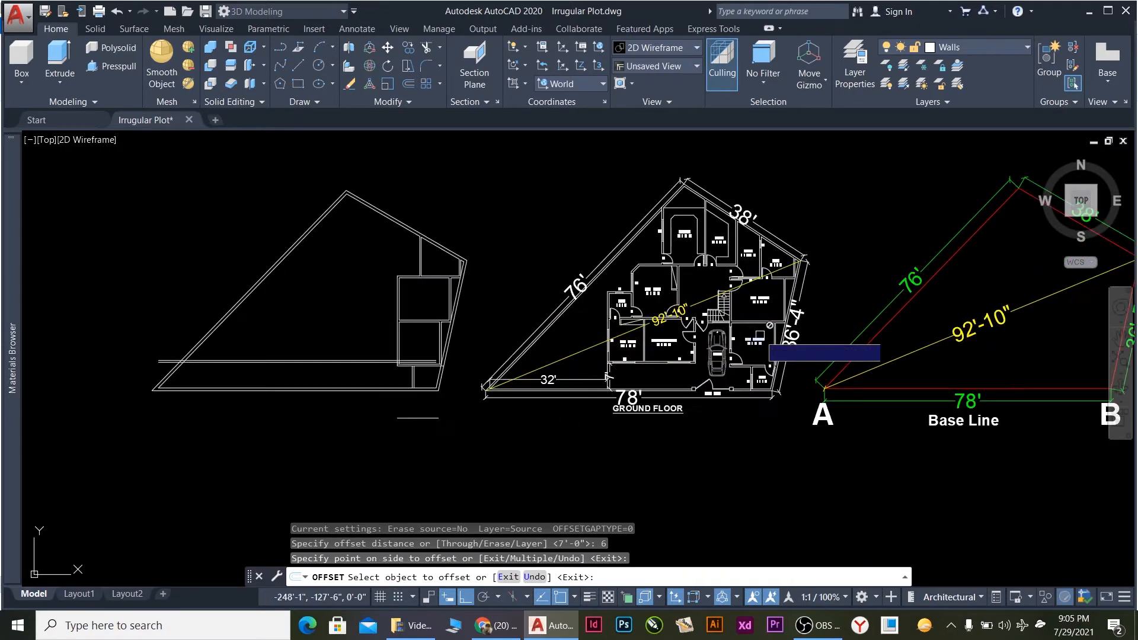
pyautogui.scroll(2, 656, 373)
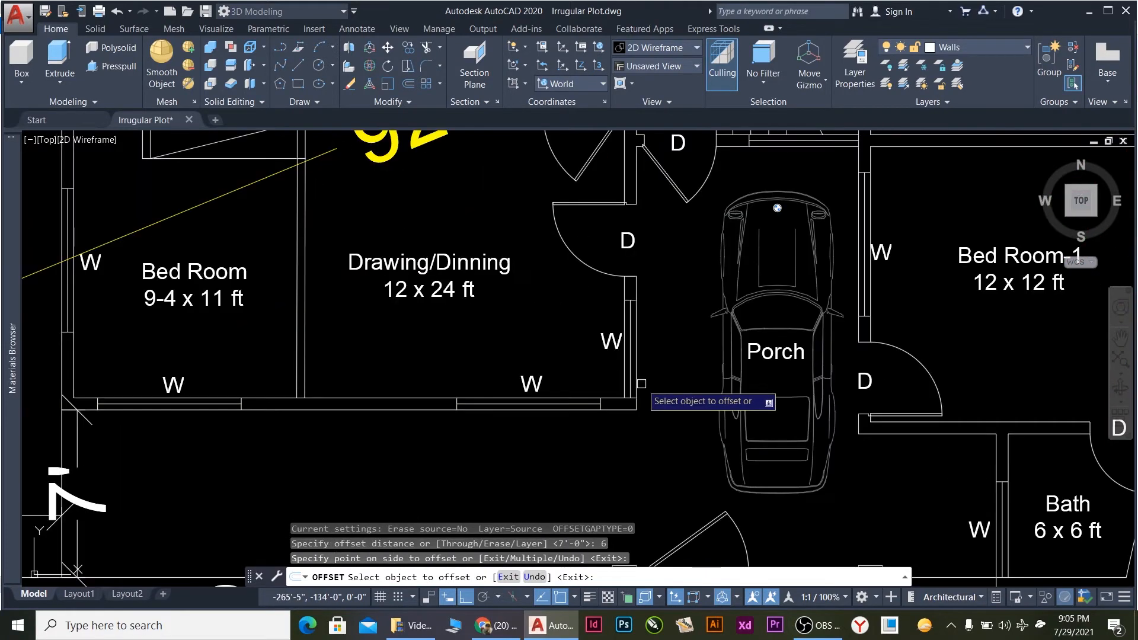
pyautogui.scroll(-6, 629, 398)
pyautogui.scroll(4, 540, 373)
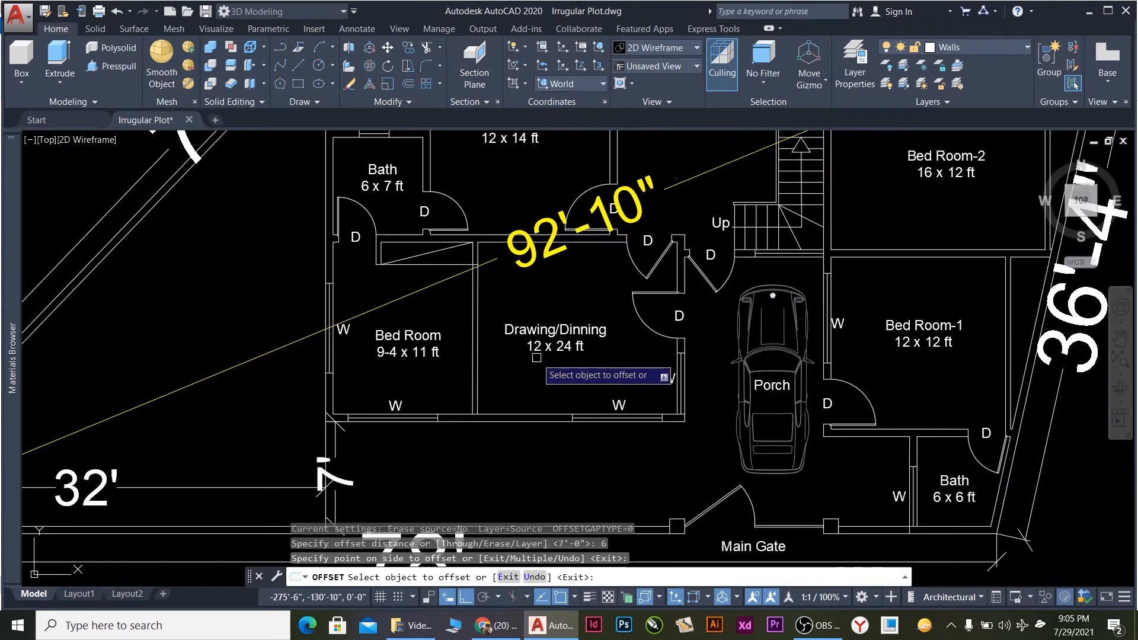
pyautogui.scroll(-2, 505, 362)
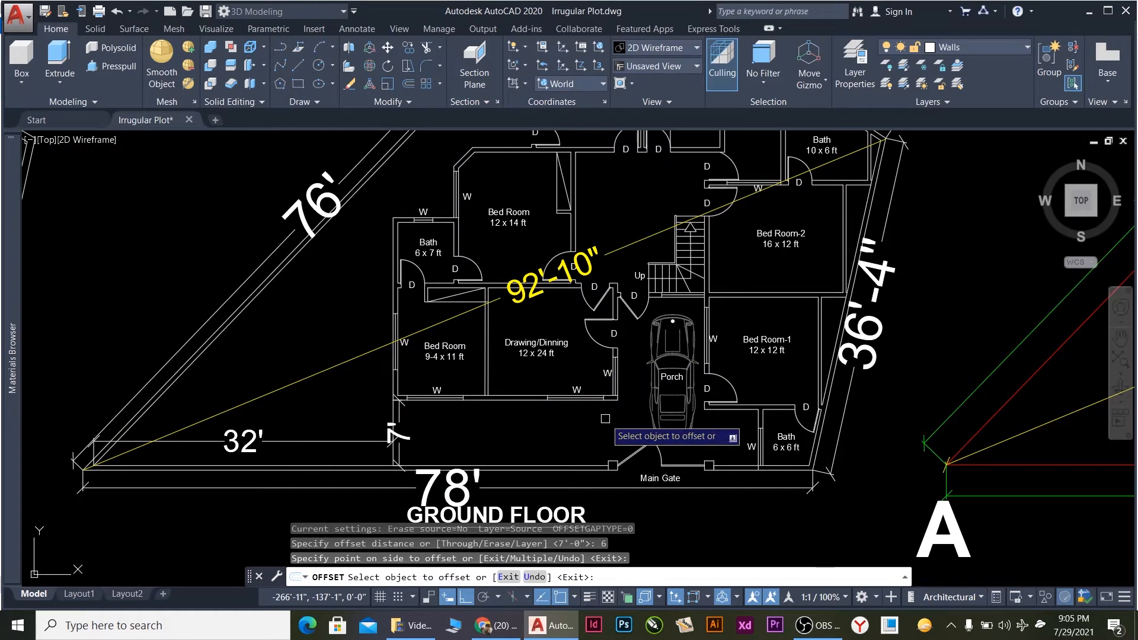
pyautogui.press('Escape')
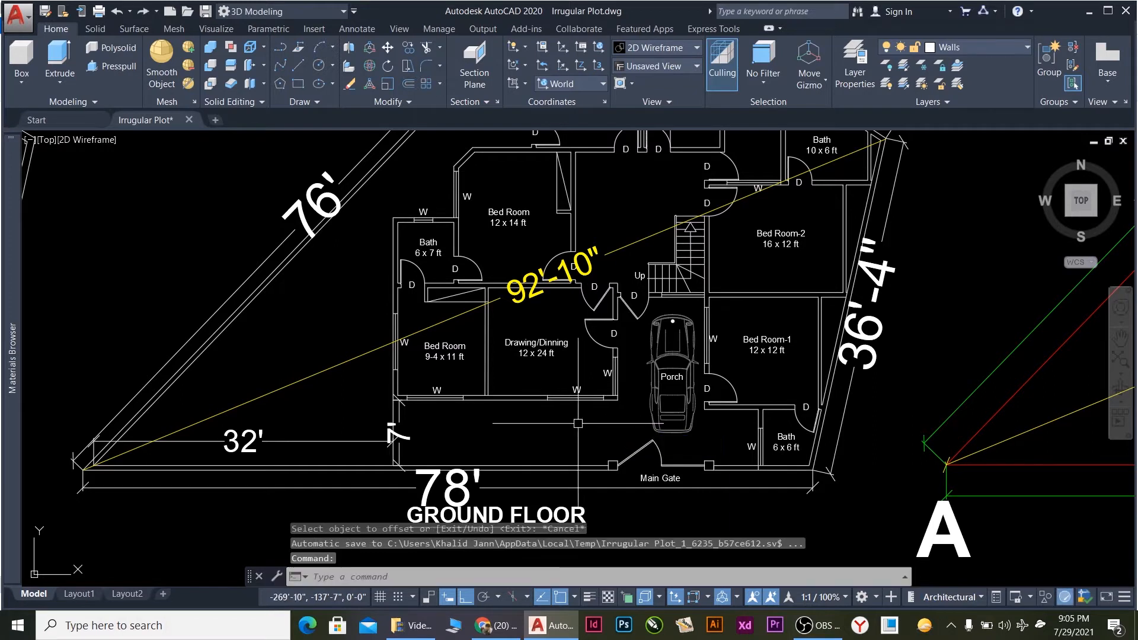
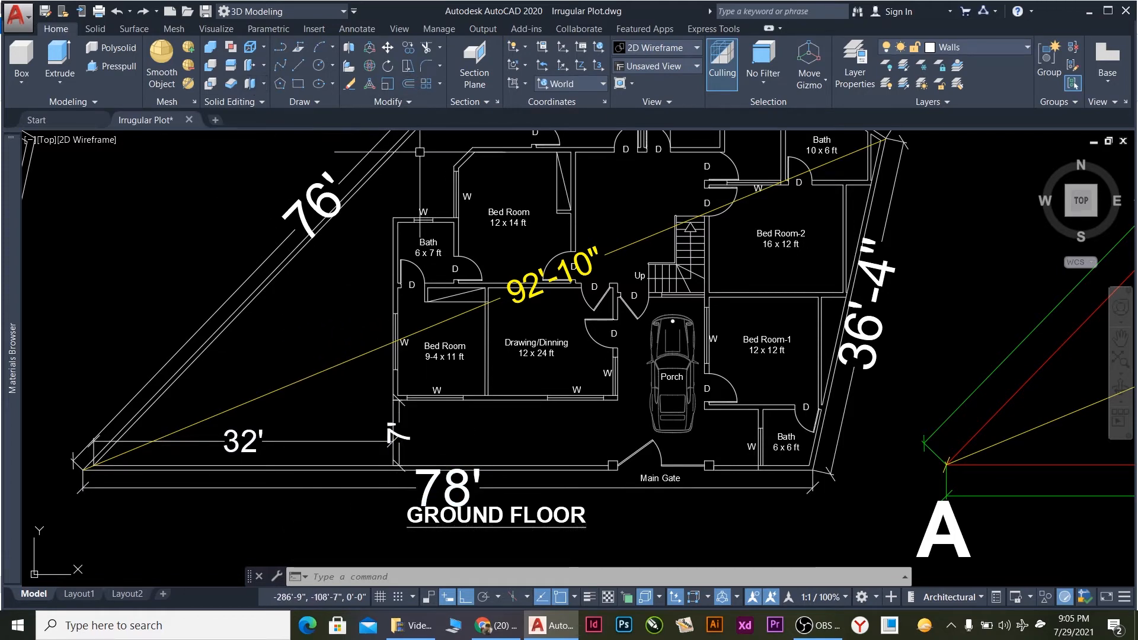
pyautogui.write('i')
pyautogui.press('Return')
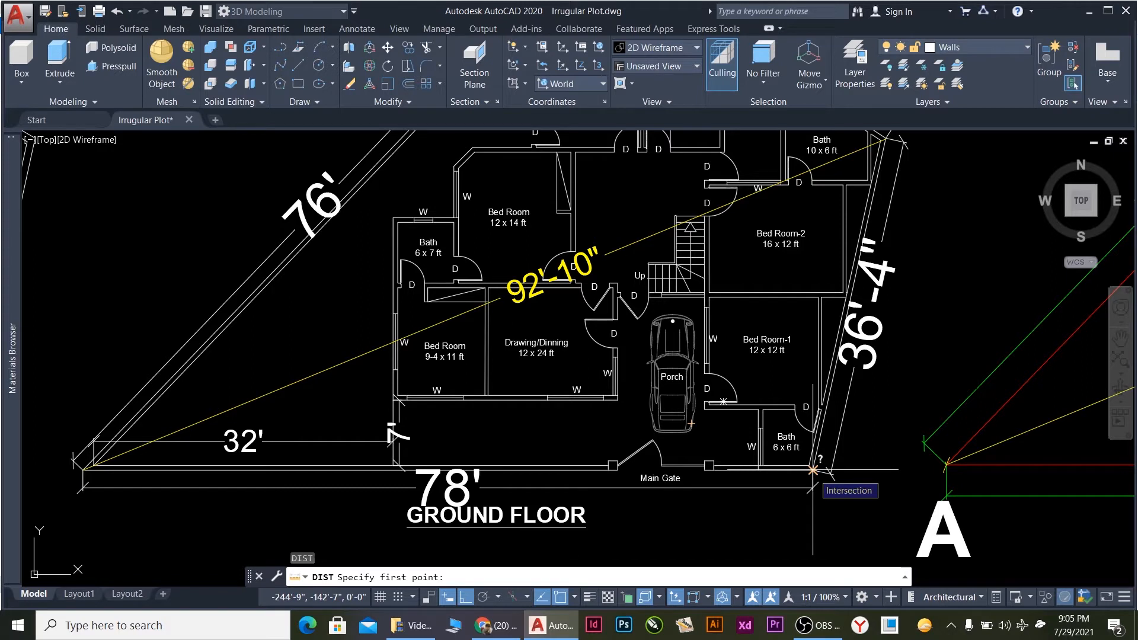
pyautogui.click(814, 470)
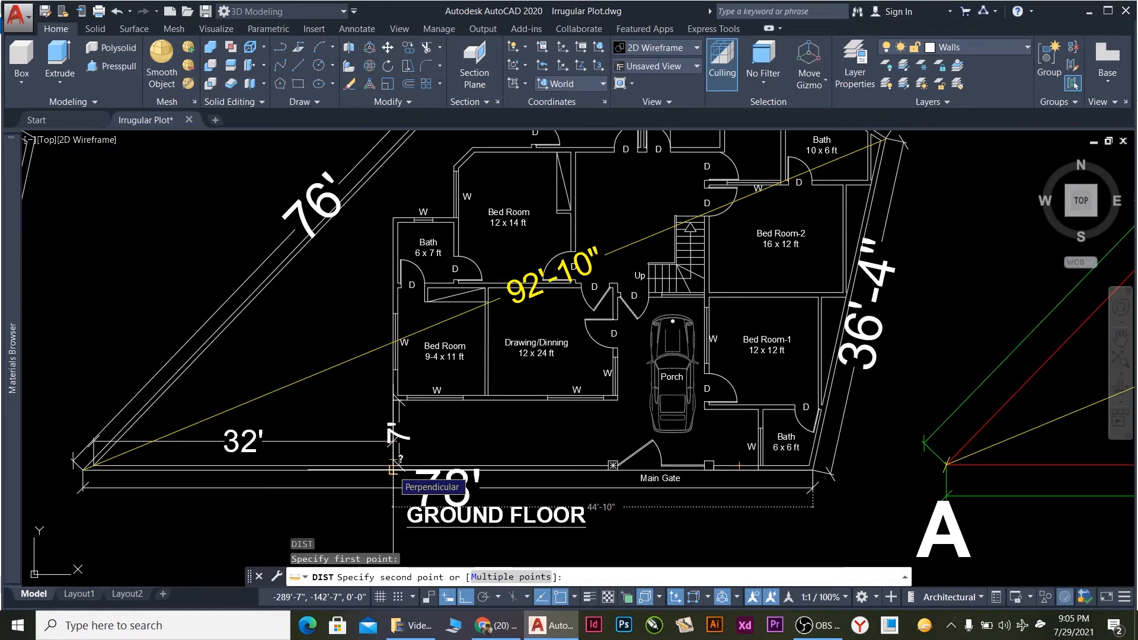
pyautogui.click(394, 468)
pyautogui.press('Escape')
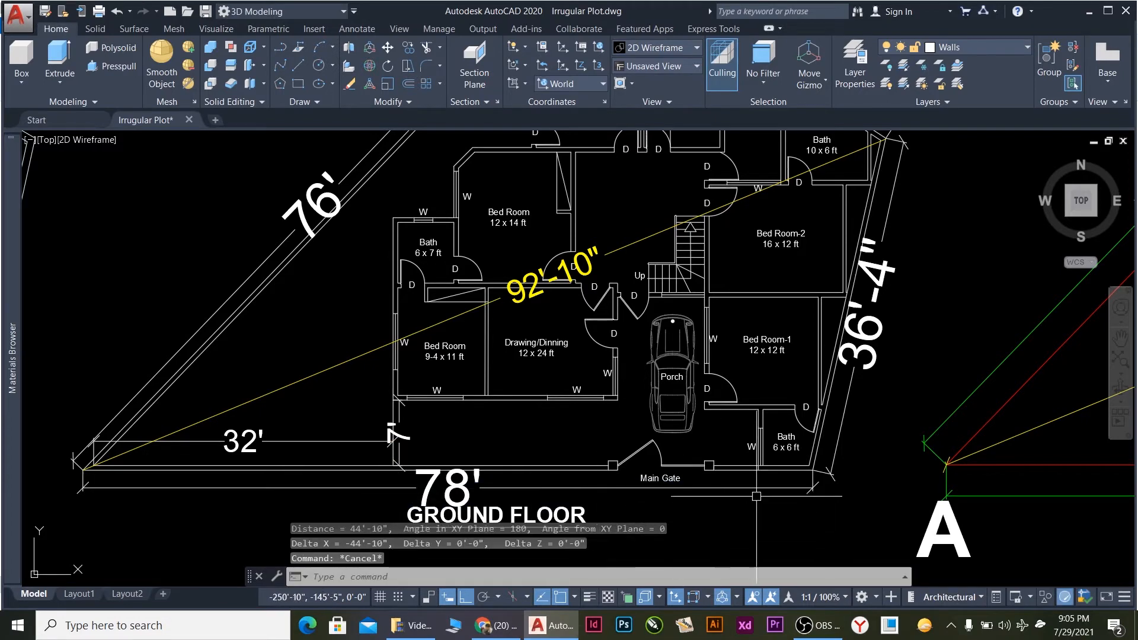
# Draw a vertical line northward from the outer southeast corner of the new plan's boundary.
pyautogui.scroll(-3, 759, 494)
pyautogui.scroll(5, 556, 479)
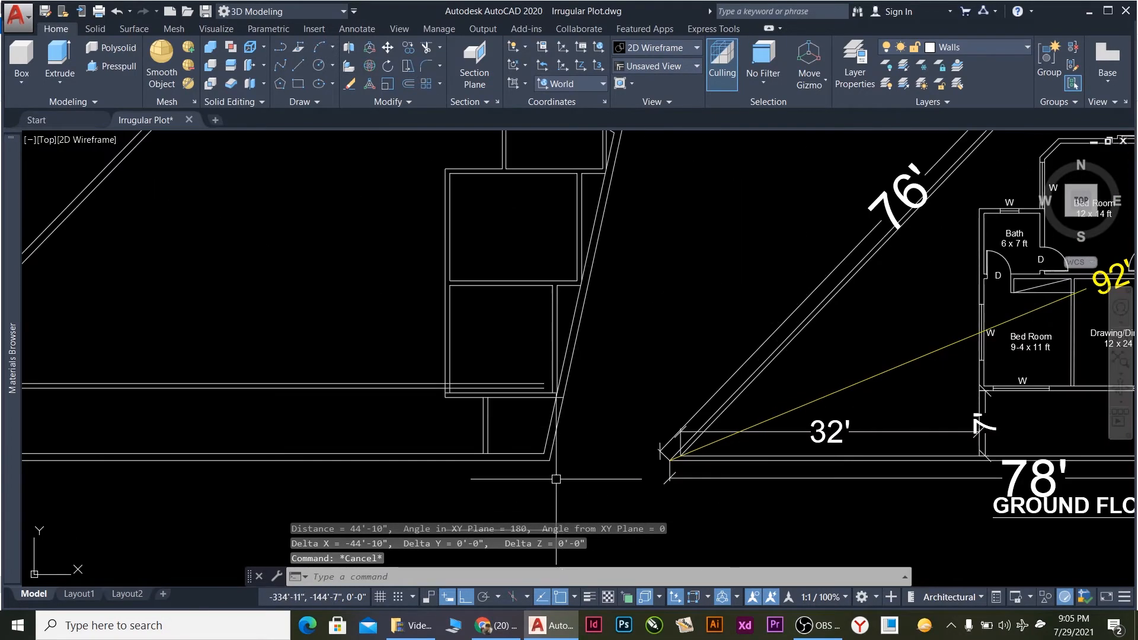
pyautogui.write('l')
pyautogui.press('Return')
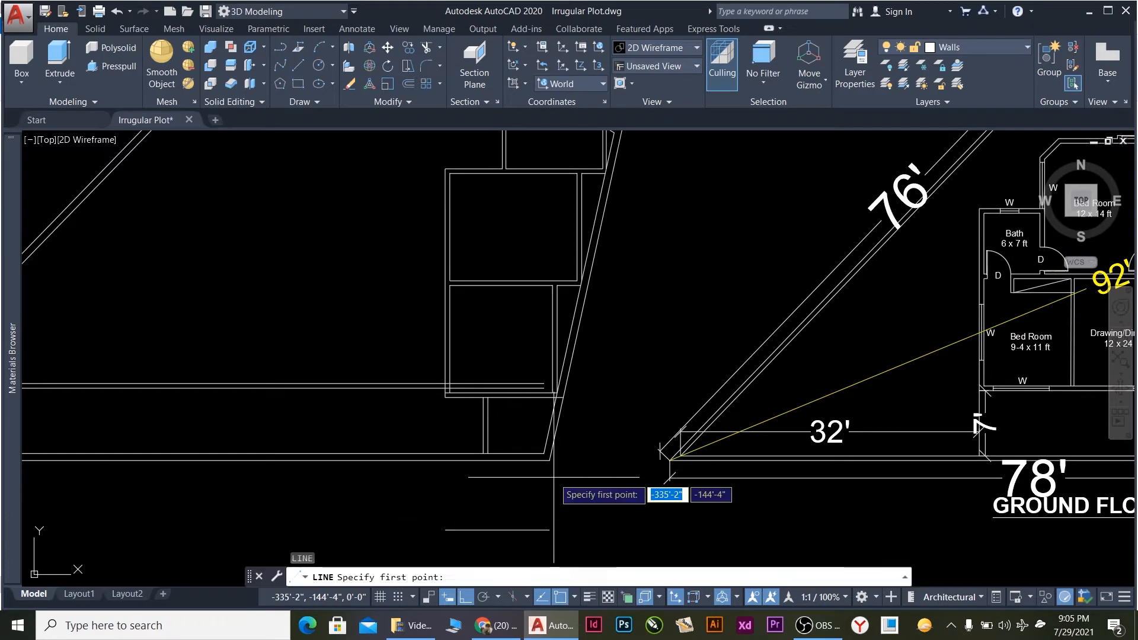
pyautogui.click(550, 460)
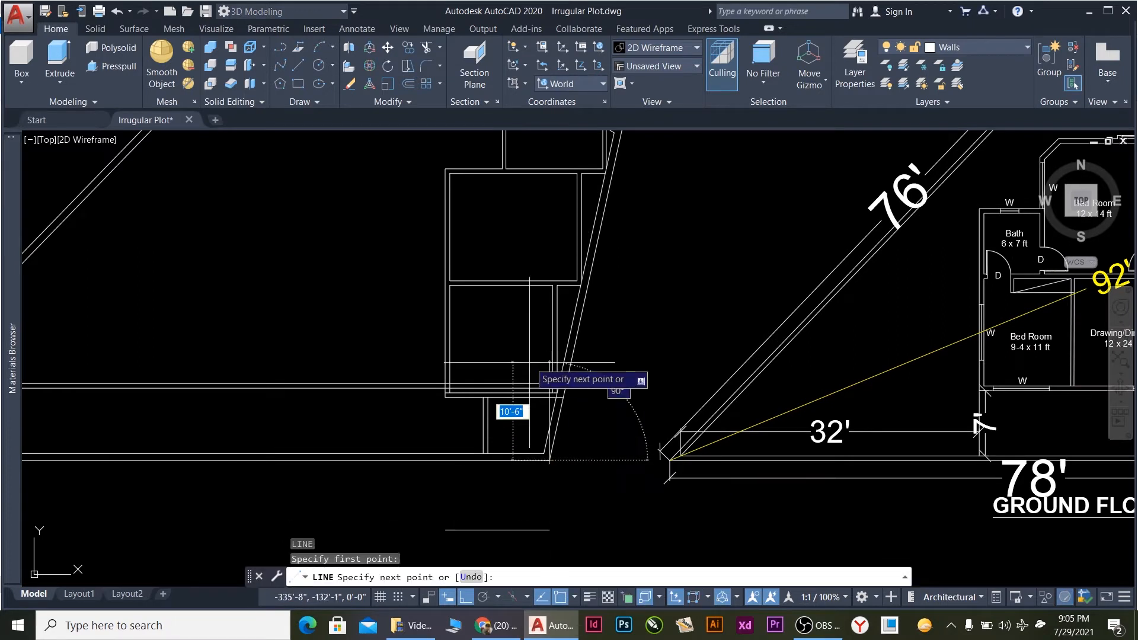
pyautogui.click(528, 325)
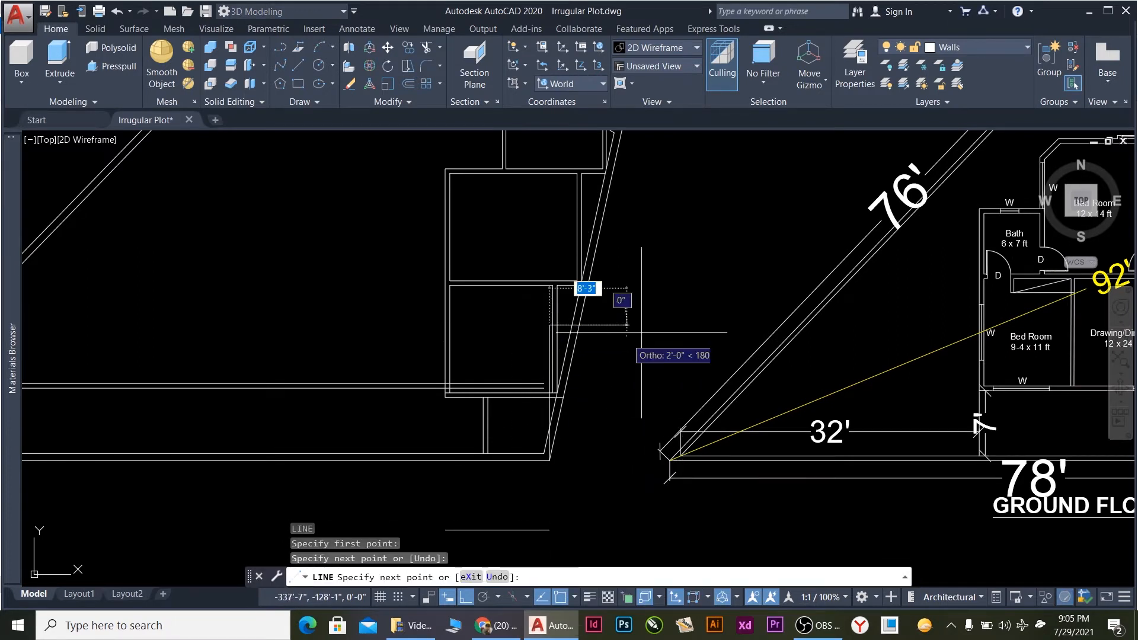
pyautogui.press('Escape')
pyautogui.click(549, 349)
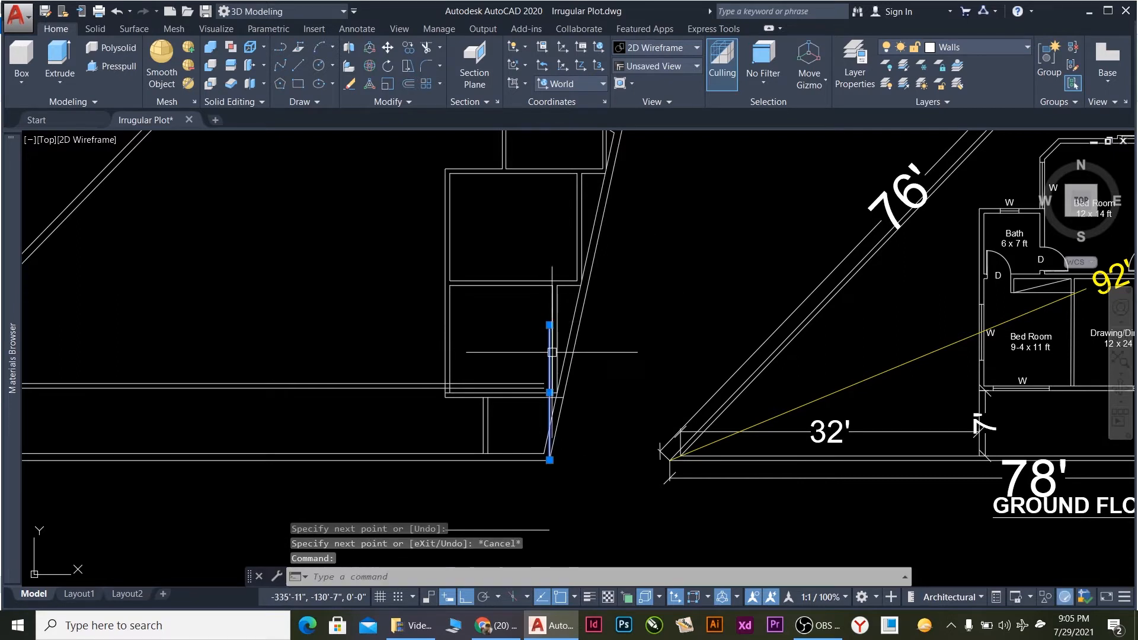
pyautogui.write('m')
pyautogui.press('Return')
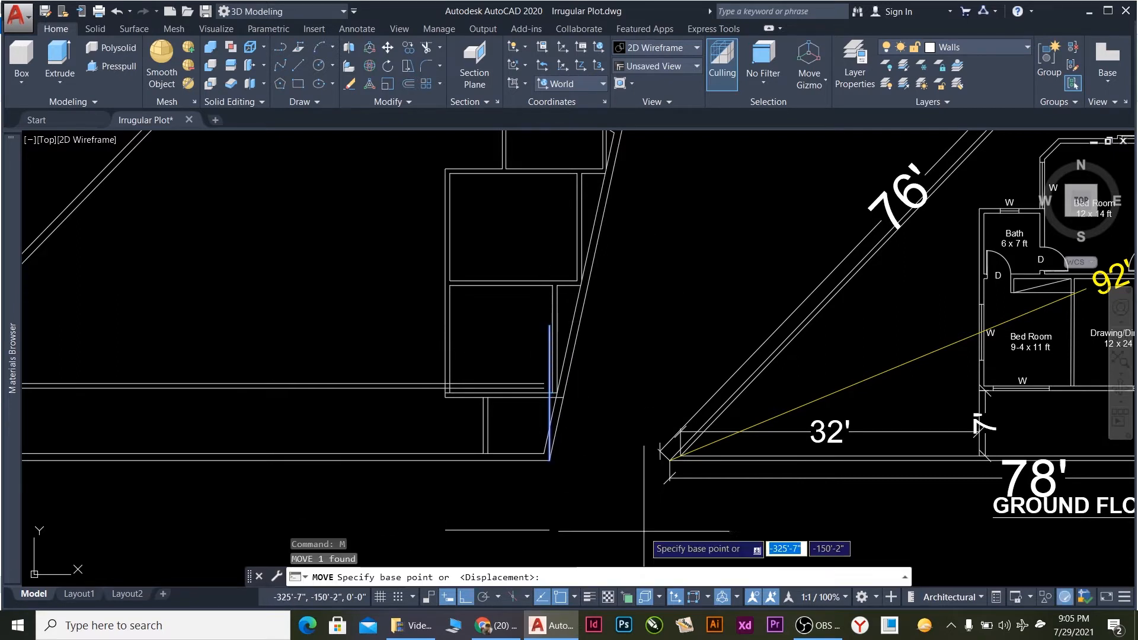
pyautogui.click(637, 526)
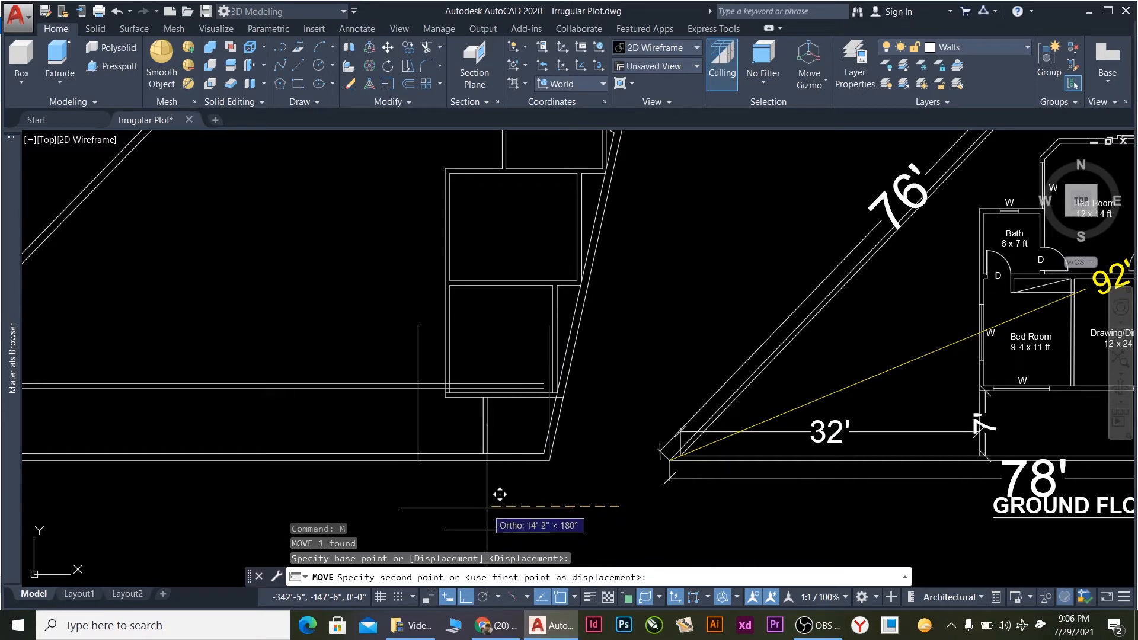
pyautogui.write('44')
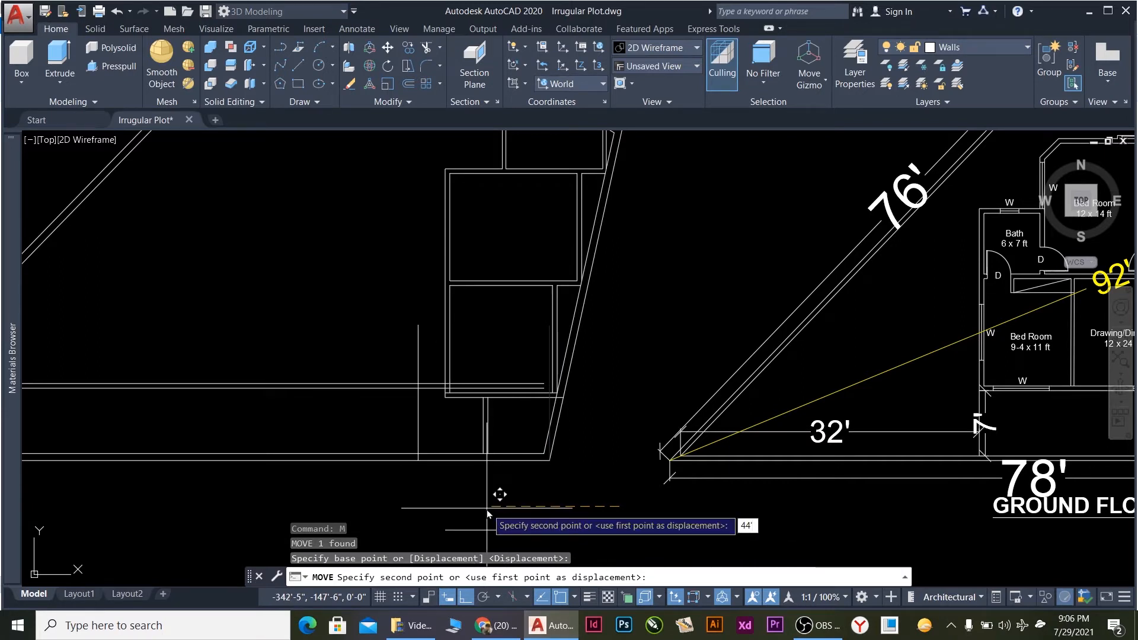
pyautogui.write("'")
pyautogui.scroll(-4, 489, 511)
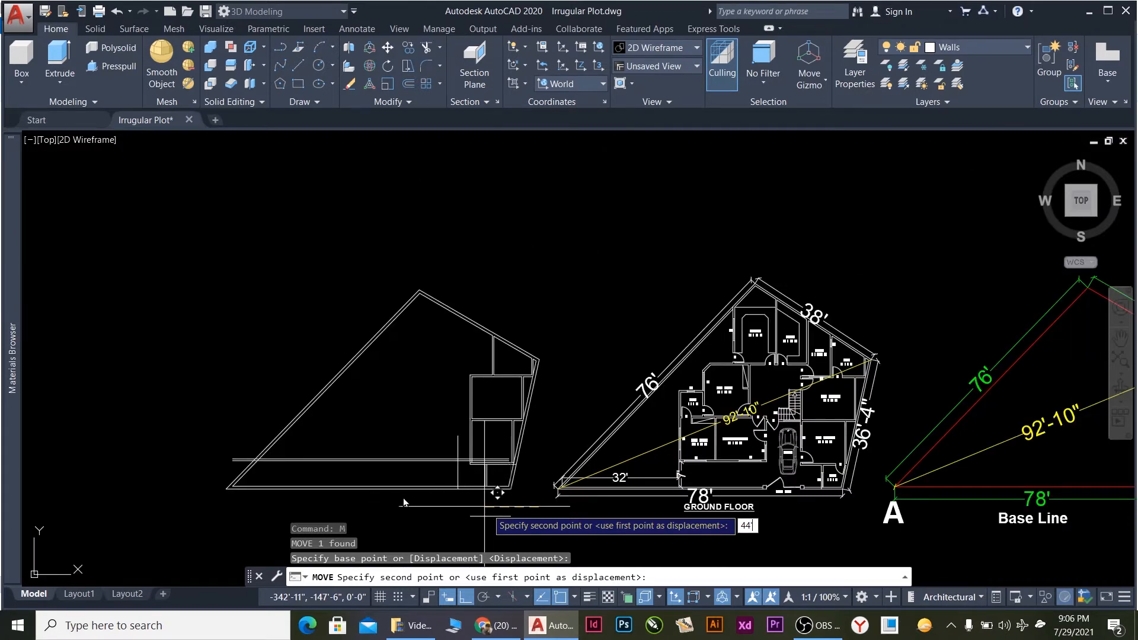
pyautogui.press('Escape')
# In the finished plan, measure from the boundary's inner southeast corner to the outer west wall line of the front Bed Room.
pyautogui.scroll(2, 787, 420)
pyautogui.scroll(-2, 787, 420)
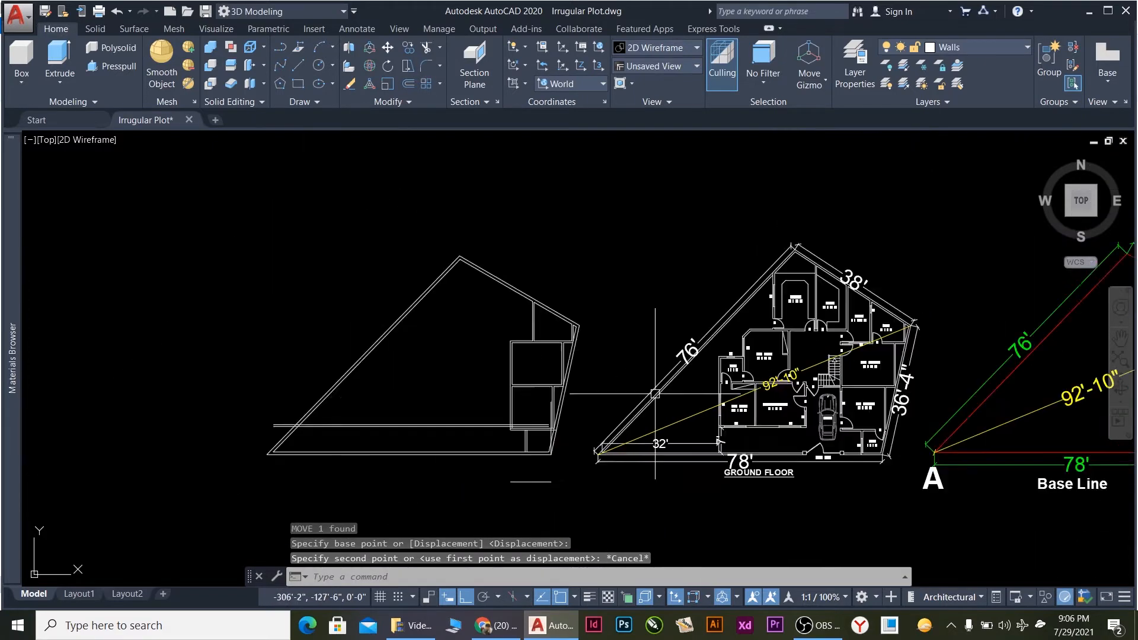
pyautogui.scroll(4, 787, 420)
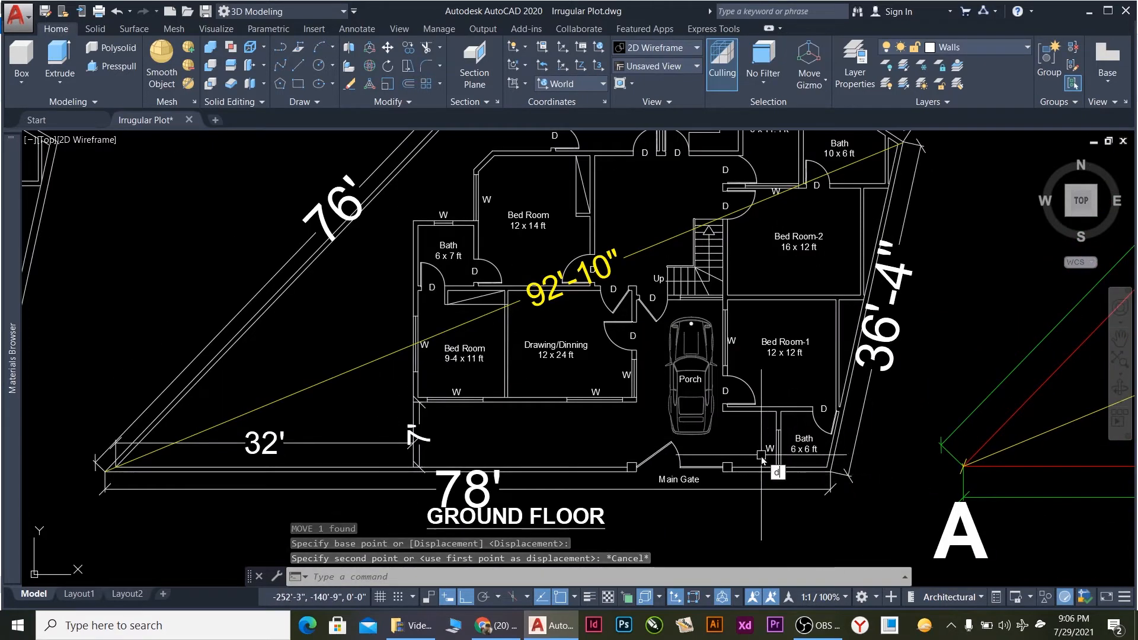
pyautogui.write('di')
pyautogui.press('Return')
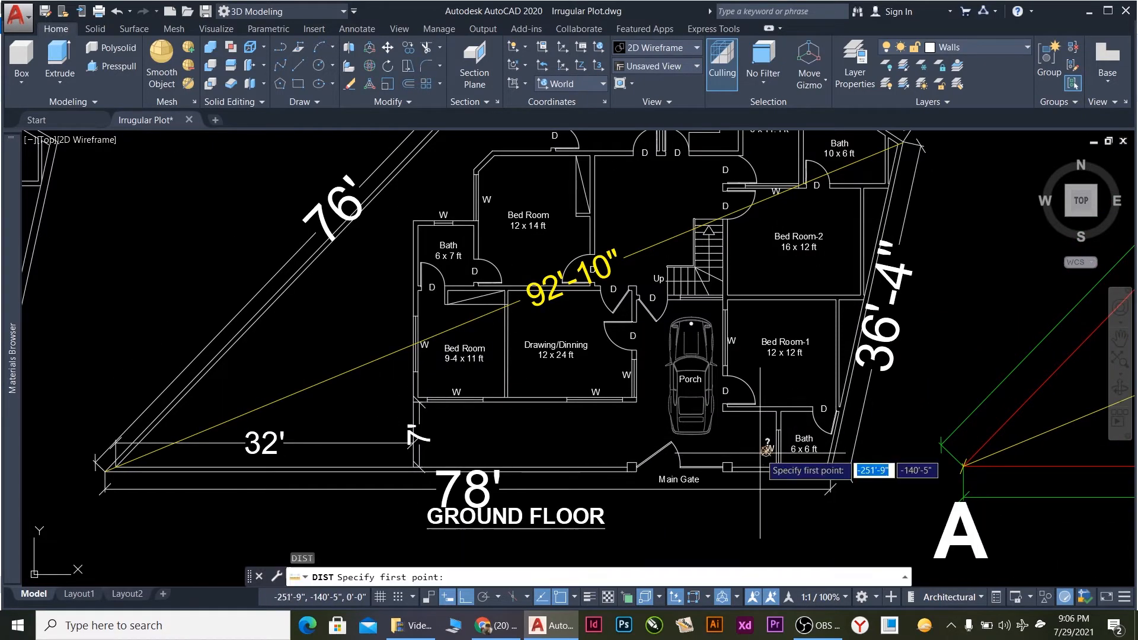
pyautogui.click(830, 471)
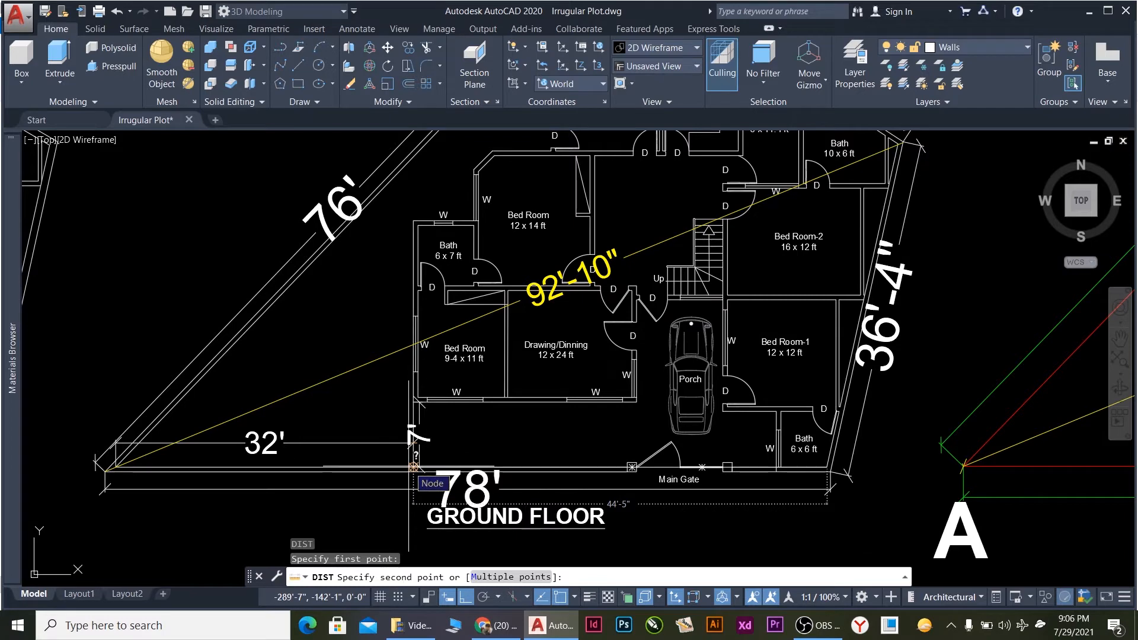
pyautogui.press('Escape')
# Move the vertical line from the outer to the inner southeast corner of the new plan's boundary.
pyautogui.scroll(-5, 551, 475)
pyautogui.scroll(6, 530, 415)
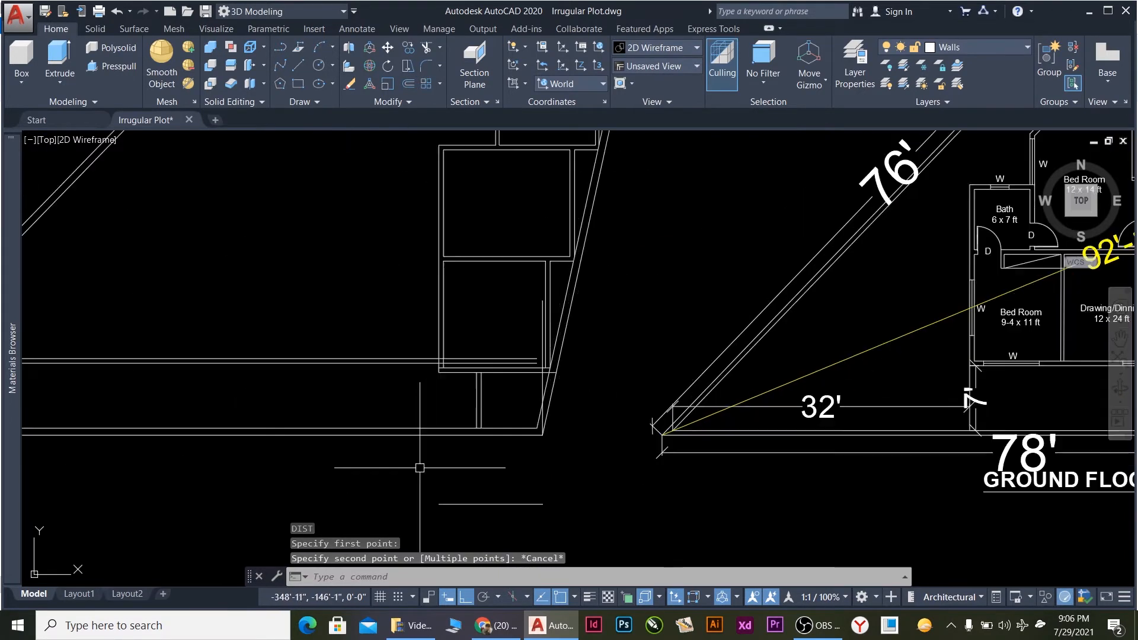
pyautogui.click(542, 384)
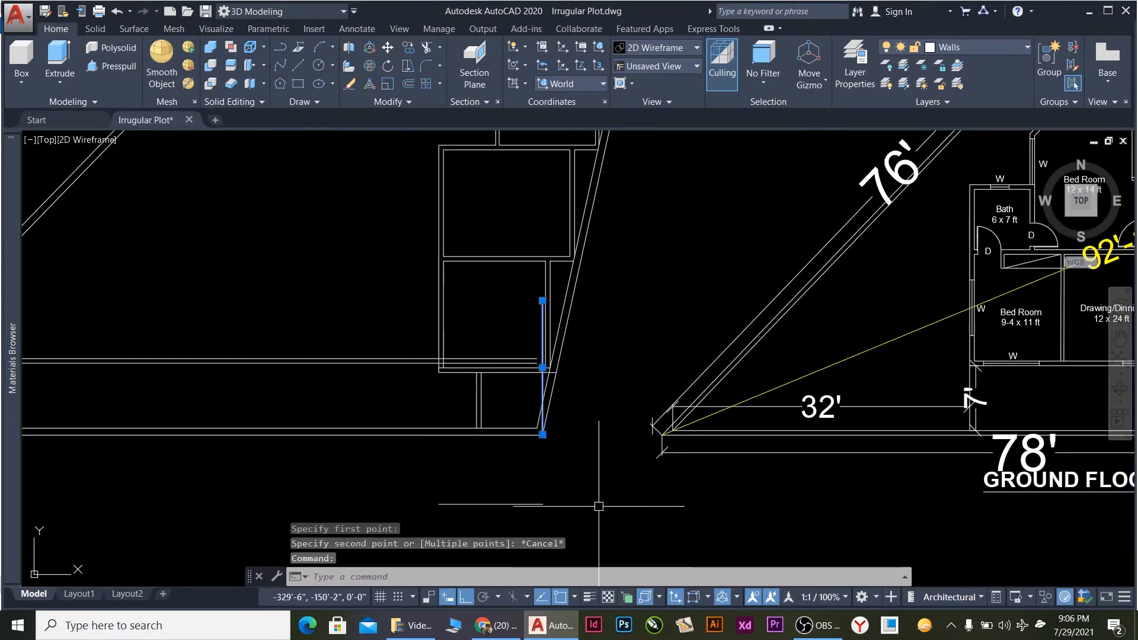
pyautogui.write('m')
pyautogui.press('Return')
pyautogui.scroll(3, 536, 421)
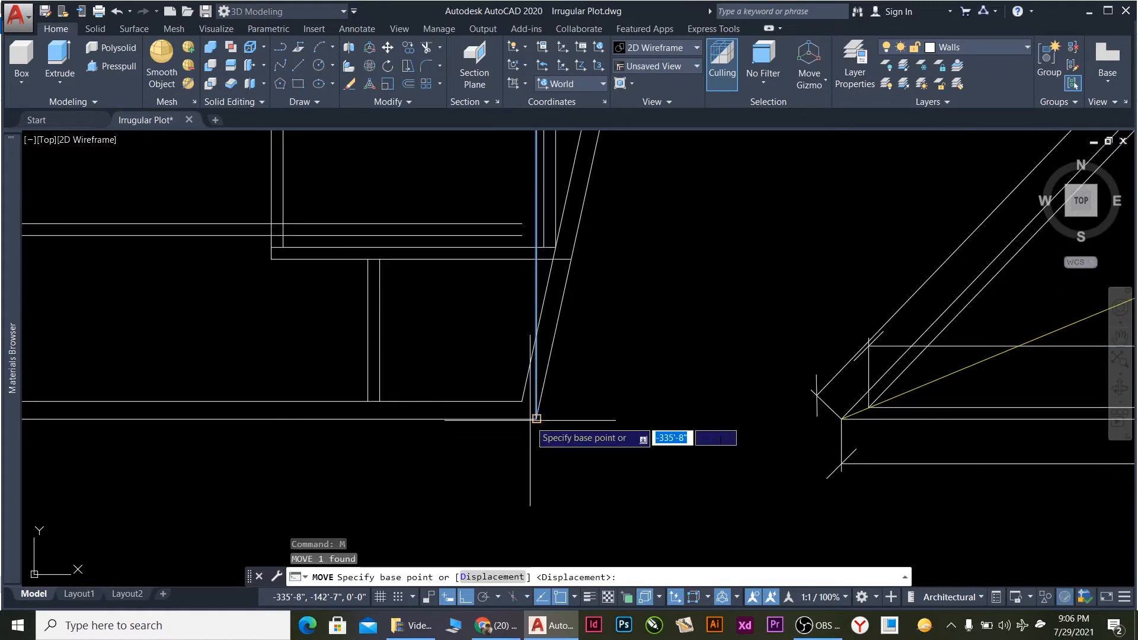
pyautogui.click(521, 401)
pyautogui.click(521, 401)
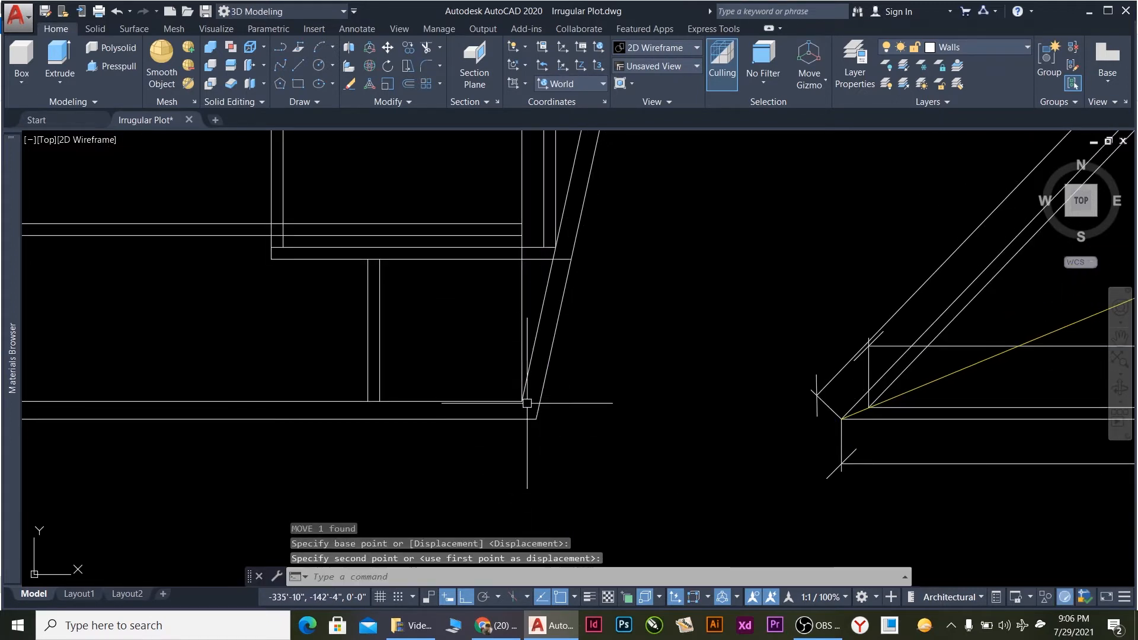
pyautogui.press('Escape')
# Move the vertical line at the boundary's inner southeast corner 44'-5" west.
pyautogui.click(522, 313)
pyautogui.scroll(-5, 682, 356)
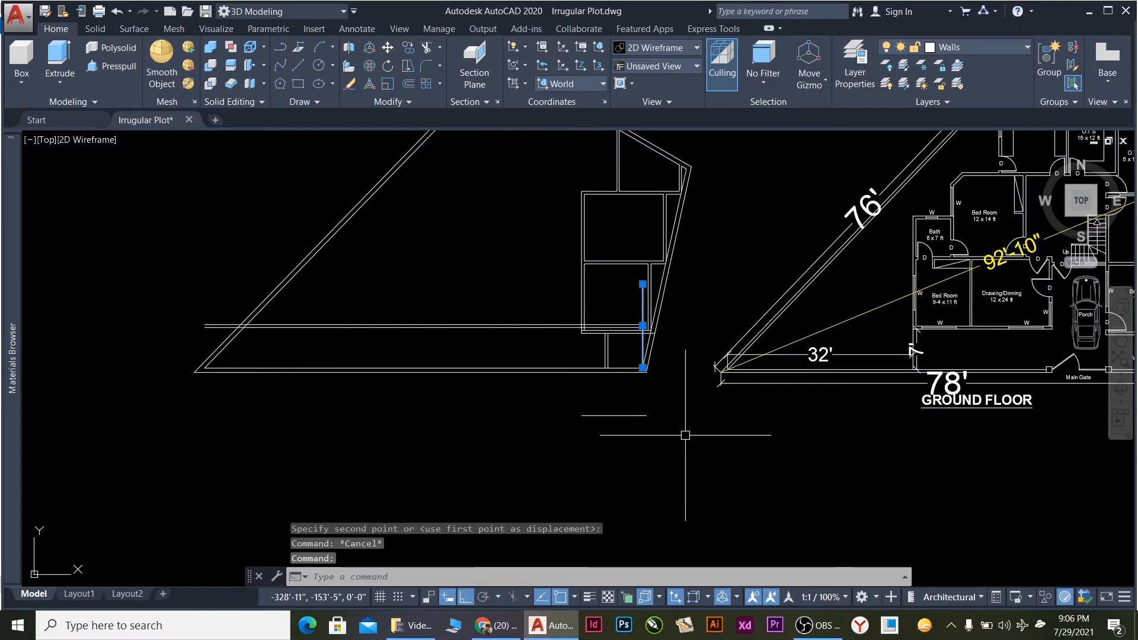
pyautogui.press('Return')
pyautogui.click(668, 474)
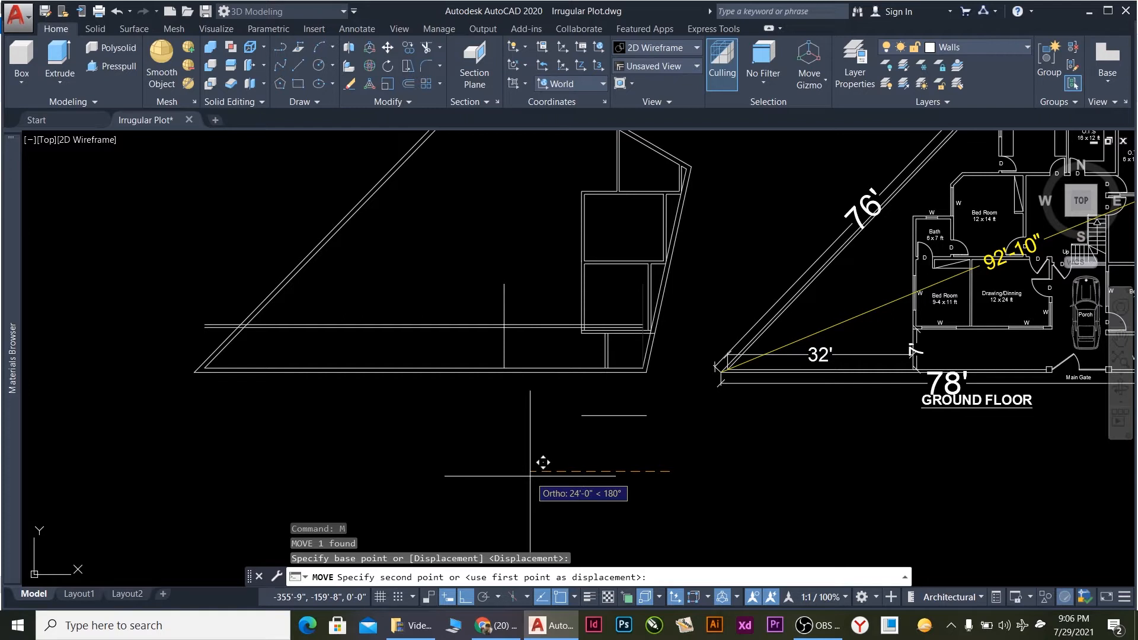
pyautogui.write('44\'-5"')
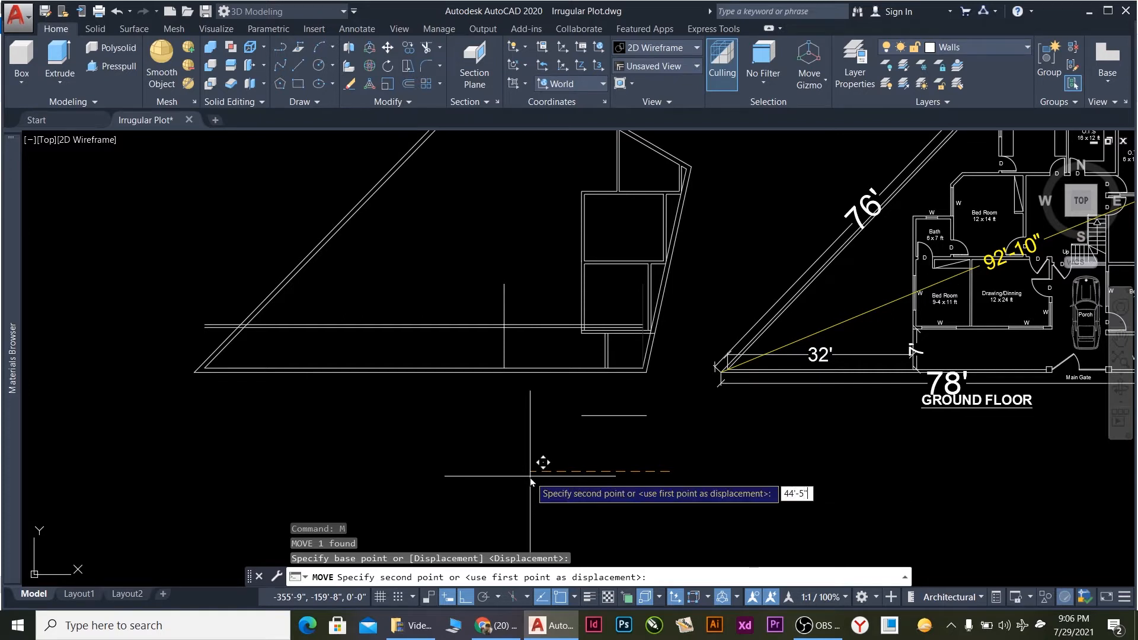
pyautogui.press('Return')
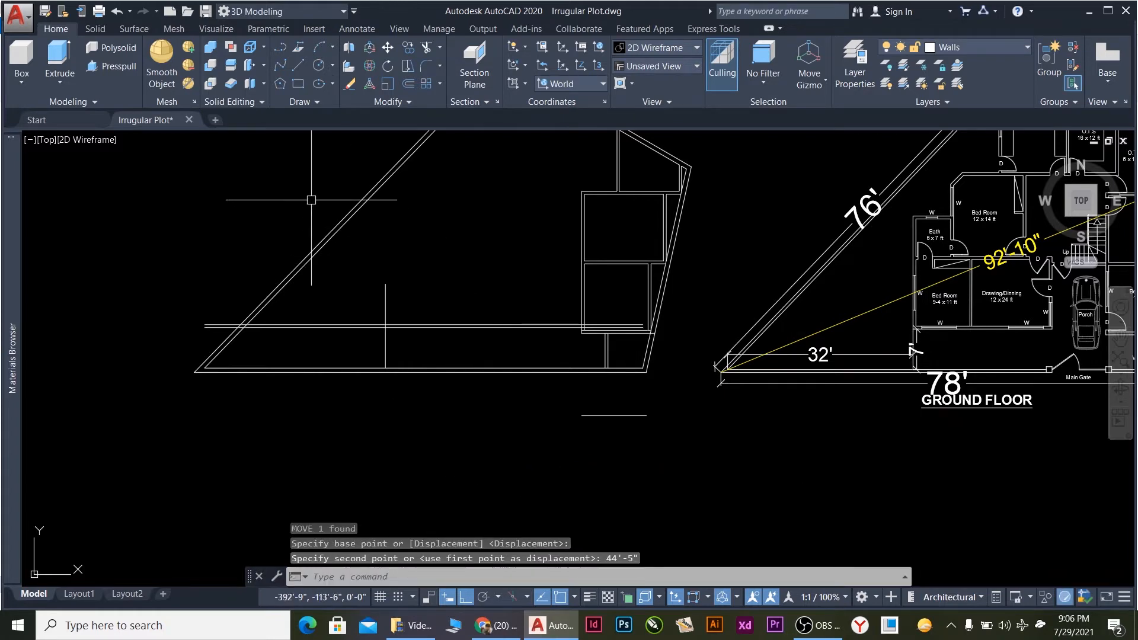
pyautogui.scroll(-2, 386, 326)
pyautogui.scroll(2, 371, 308)
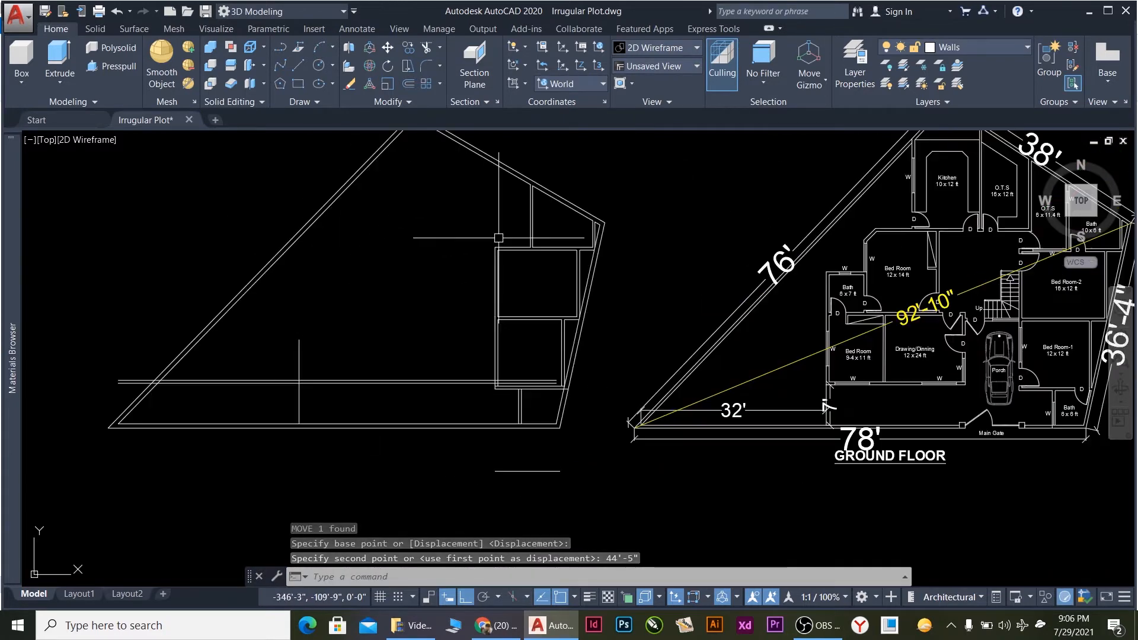
# Extend the moved vertical line north to the plot's slanted northwest boundary.
pyautogui.press('Escape')
pyautogui.write('ex')
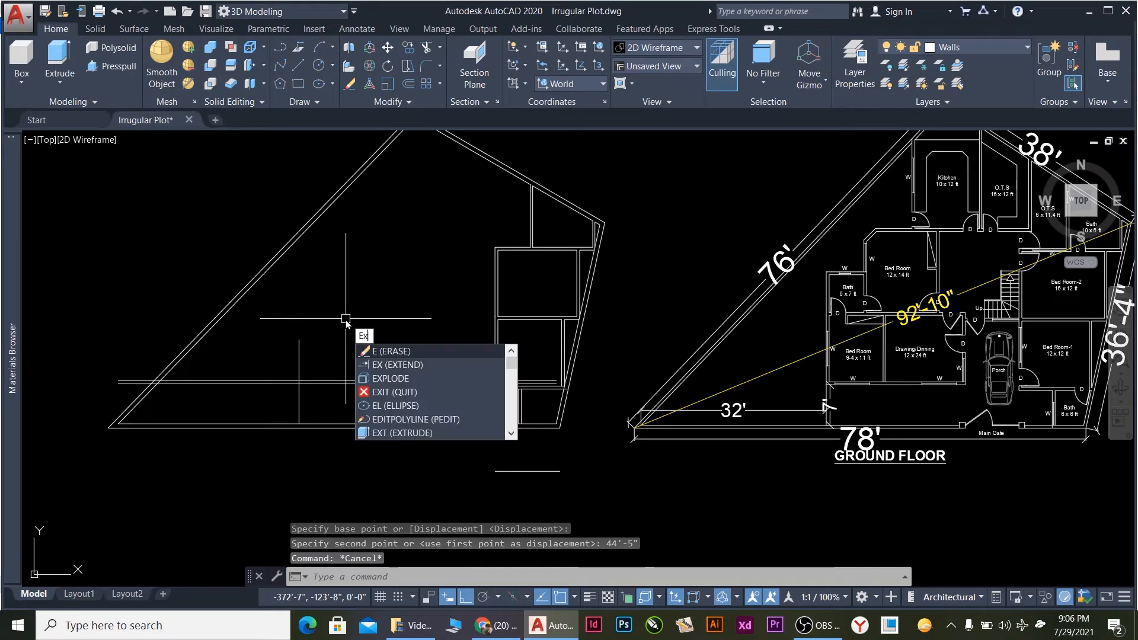
pyautogui.press('Return')
pyautogui.press('Return')
pyautogui.click(298, 356)
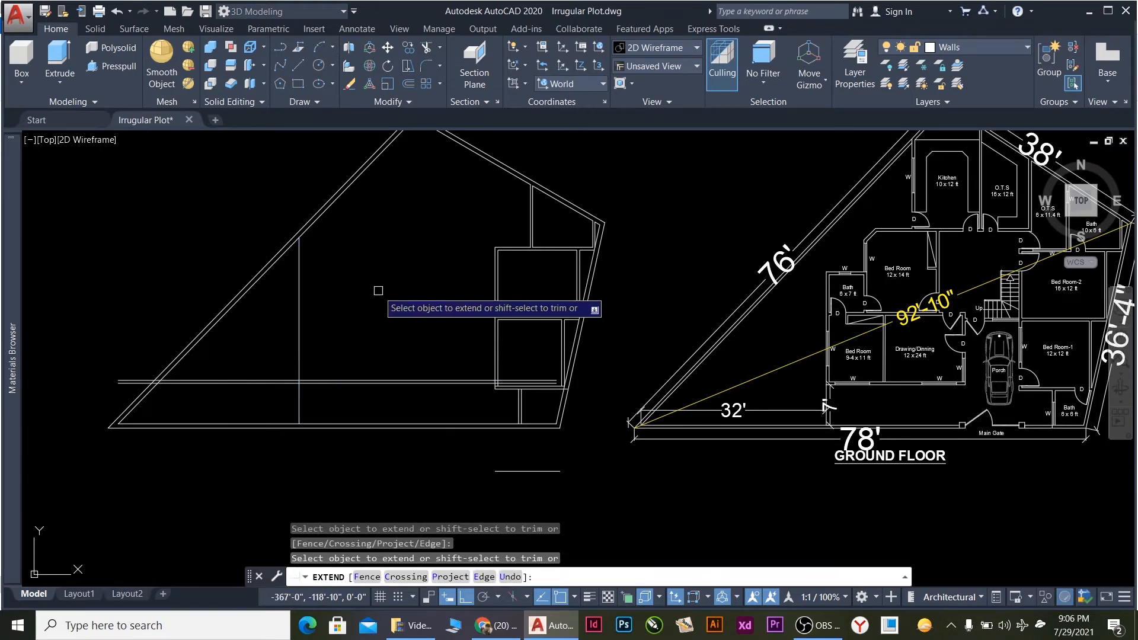
pyautogui.press('Escape')
# Offset the extended vertical line 6 inches east to form the front Bed Room's west wall.
pyautogui.click(454, 427)
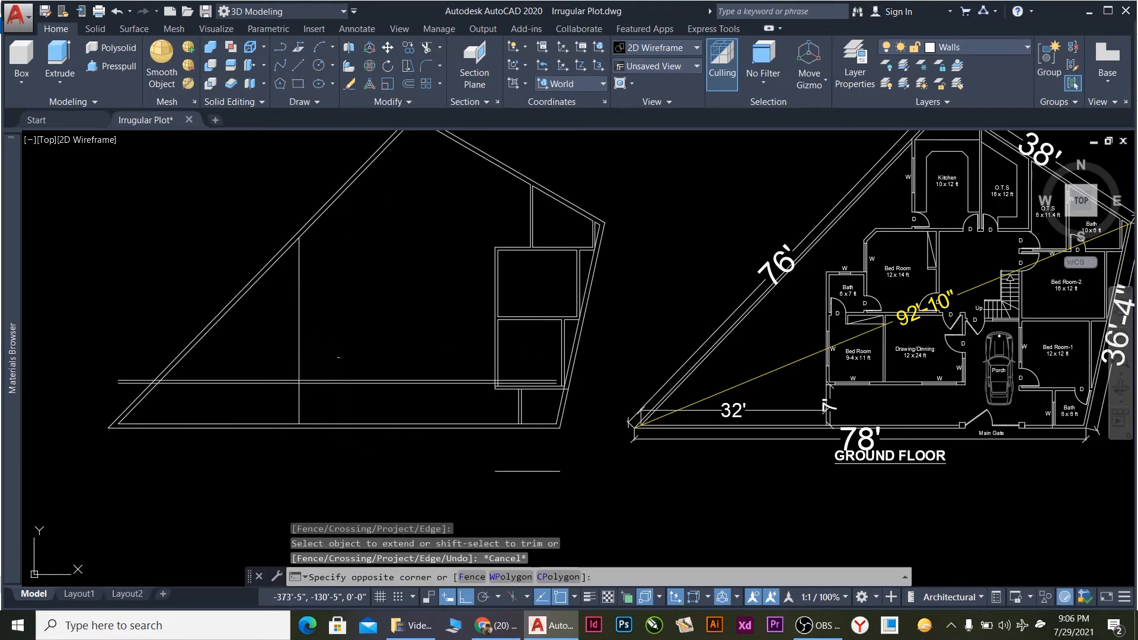
pyautogui.click(271, 316)
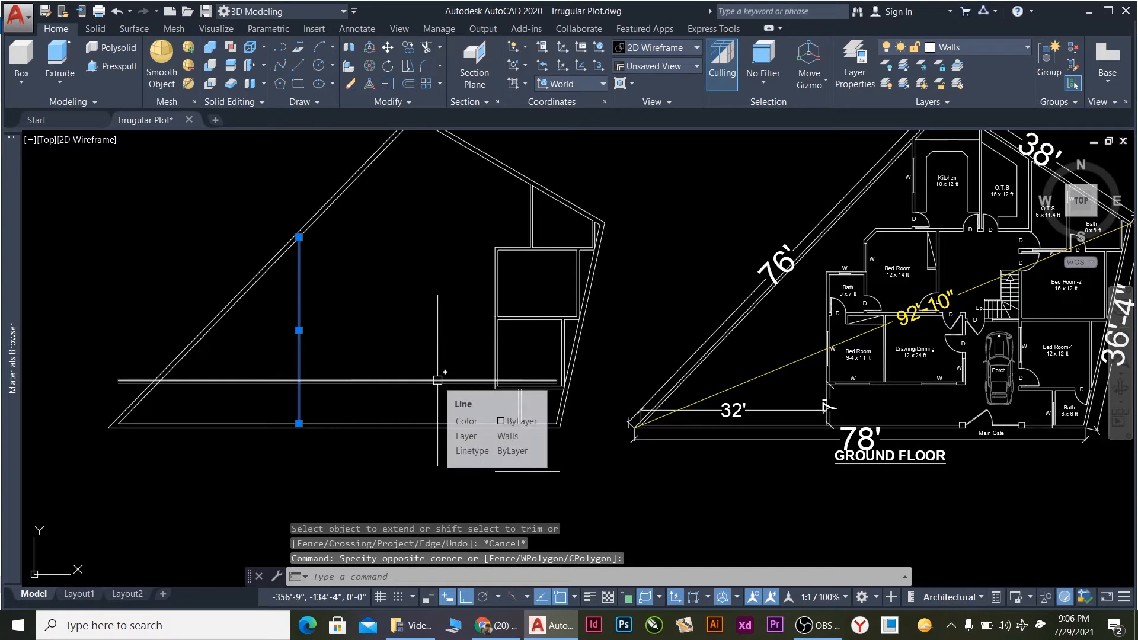
pyautogui.write('o')
pyautogui.press('Return')
pyautogui.write('6')
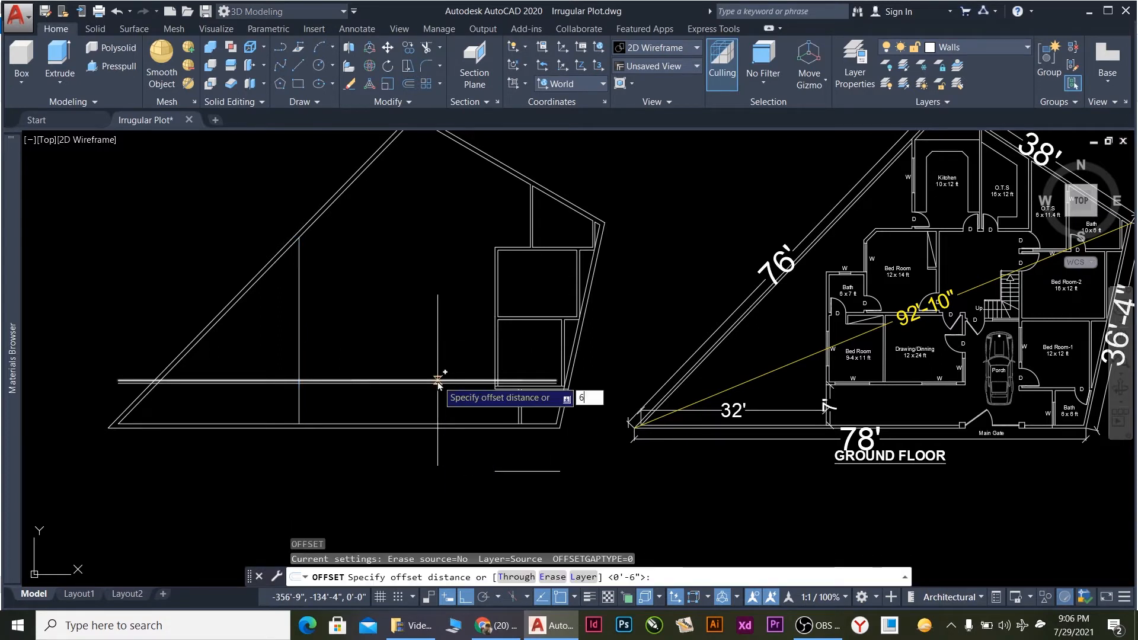
pyautogui.press('Return')
pyautogui.click(300, 363)
pyautogui.click(368, 364)
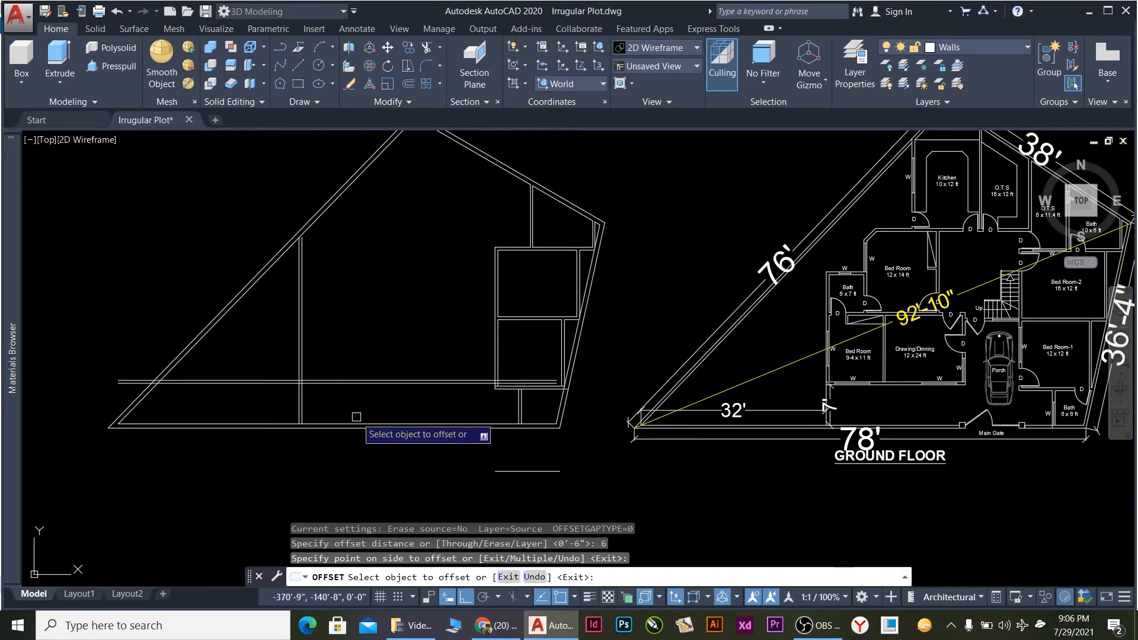
pyautogui.press('Escape')
# Trim the west wall lines south of the front wall and the front wall lines just west of their corner.
pyautogui.write('tr')
pyautogui.press('Return')
pyautogui.press('Return')
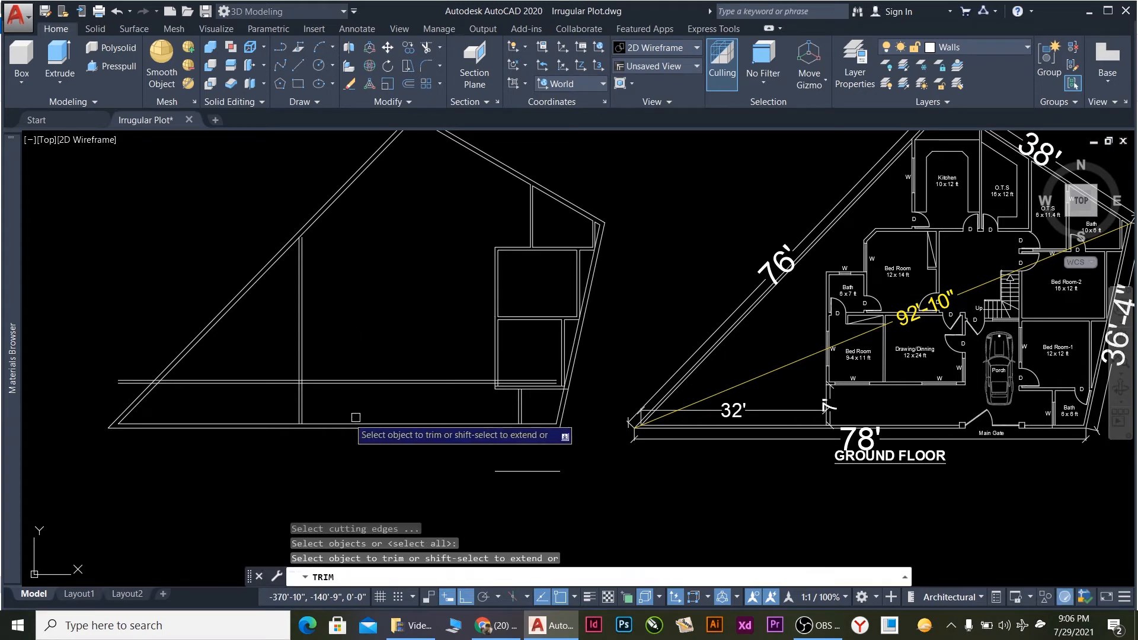
pyautogui.click(356, 418)
pyautogui.click(276, 396)
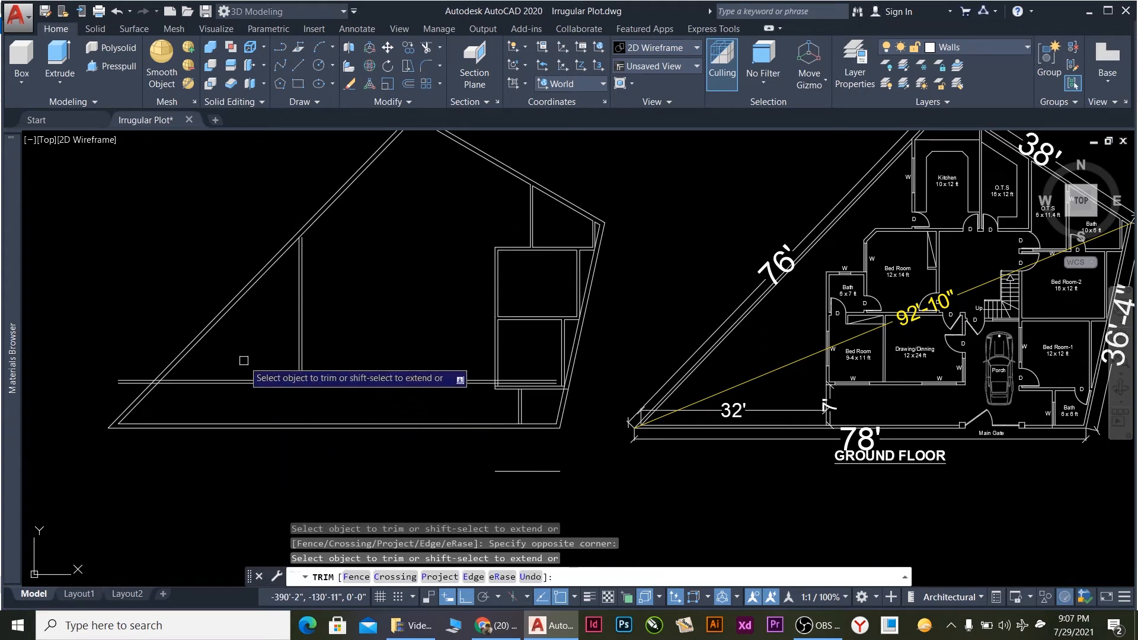
pyautogui.click(272, 408)
pyautogui.click(242, 354)
pyautogui.press('Escape')
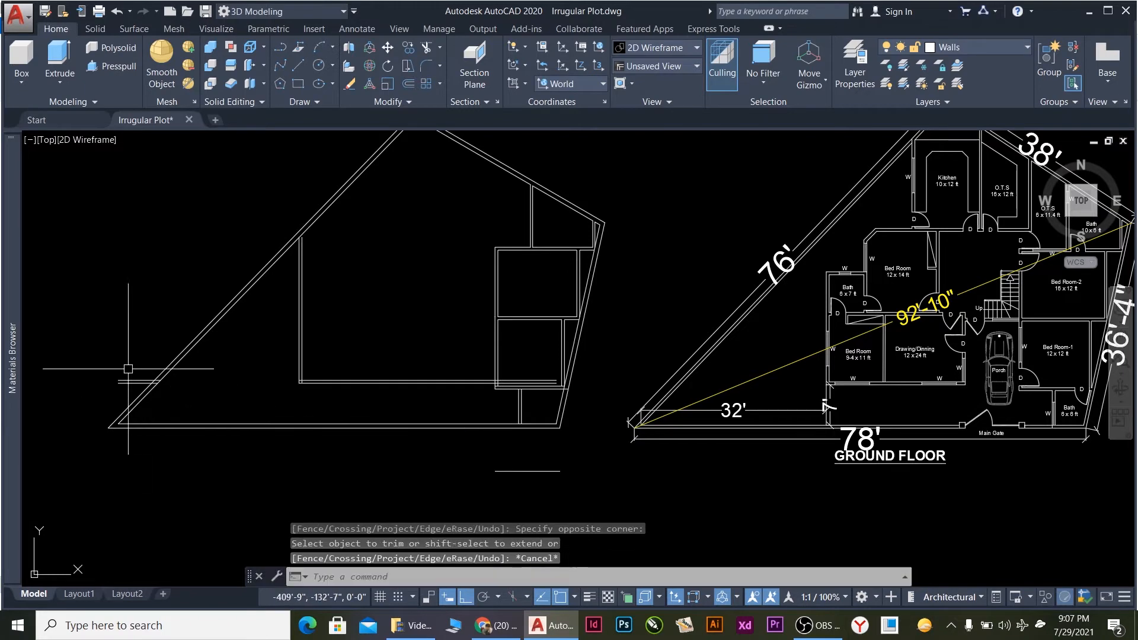
# Erase the two leftover front wall line pieces crossing the slanted boundary near the plot's southwest corner.
pyautogui.click(103, 352)
pyautogui.click(196, 389)
pyautogui.press('Delete')
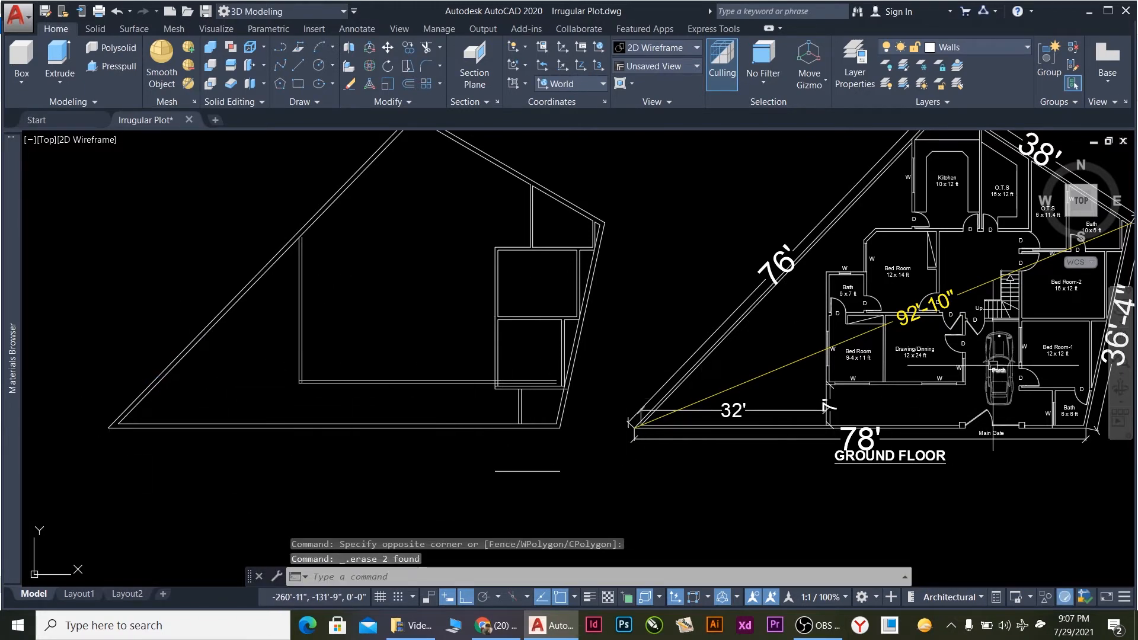
# Check the front Bed Room's dimensions in the finished plan and select the inner line of its west wall in the new plan.
pyautogui.scroll(4, 986, 357)
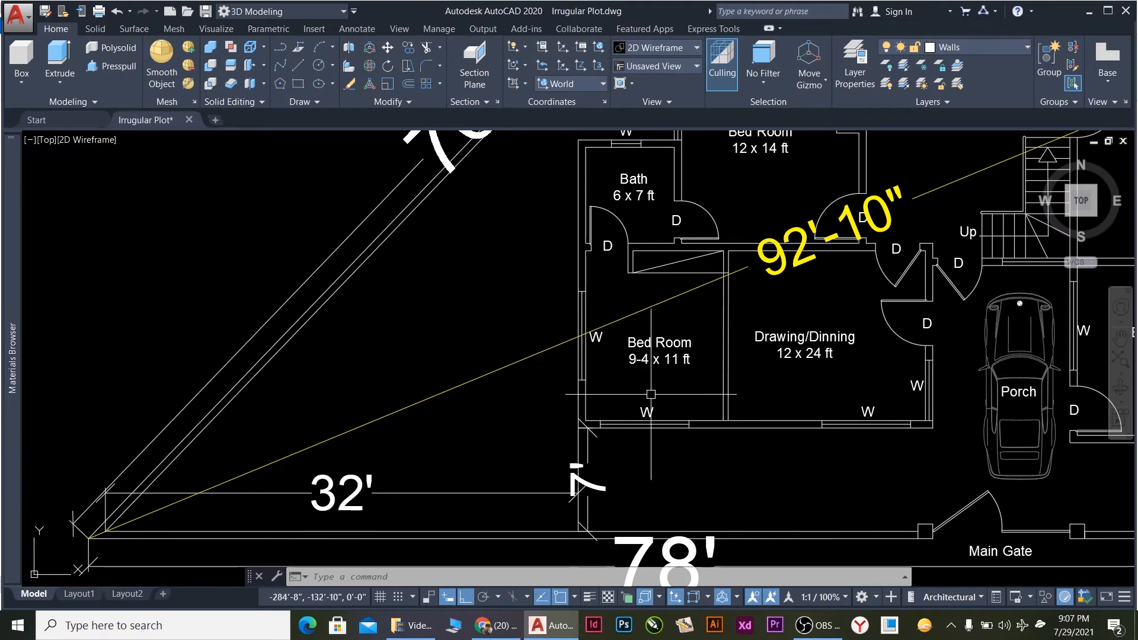
pyautogui.scroll(-8, 585, 370)
pyautogui.scroll(4, 585, 374)
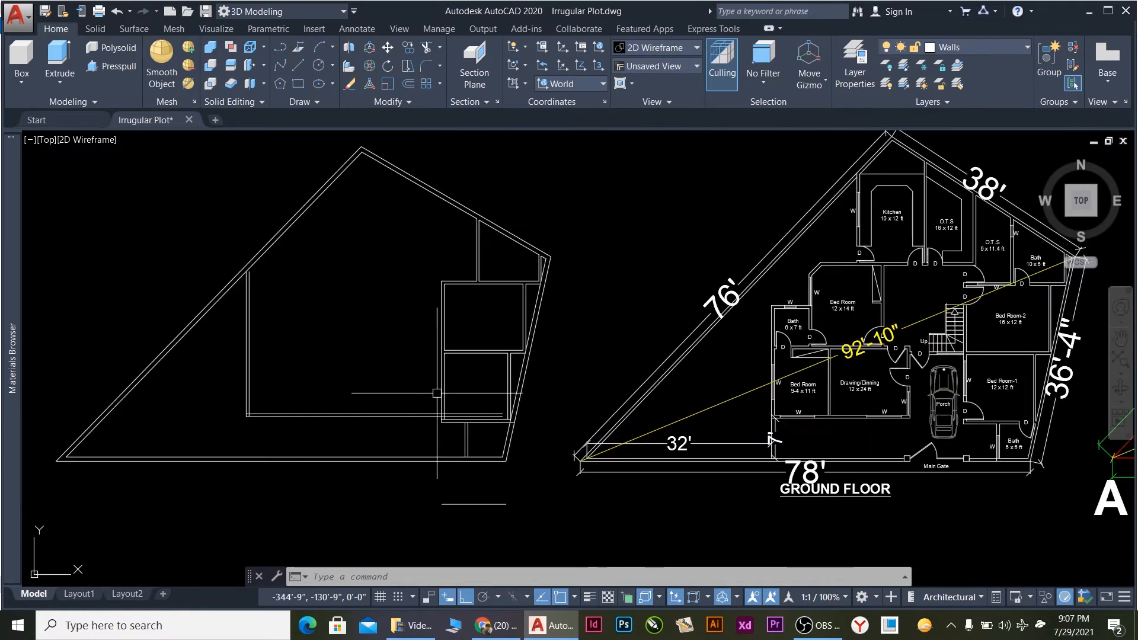
pyautogui.click(250, 391)
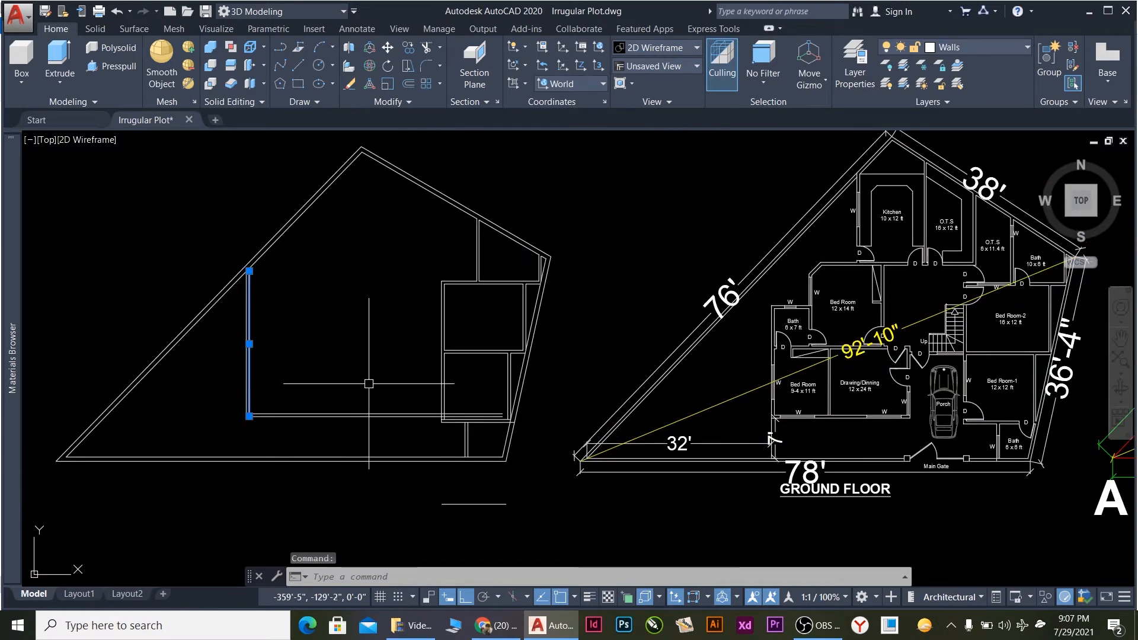
# Offset the inner line of the left vertical wall 9'-4" to the right, into the plan.
pyautogui.press('Return')
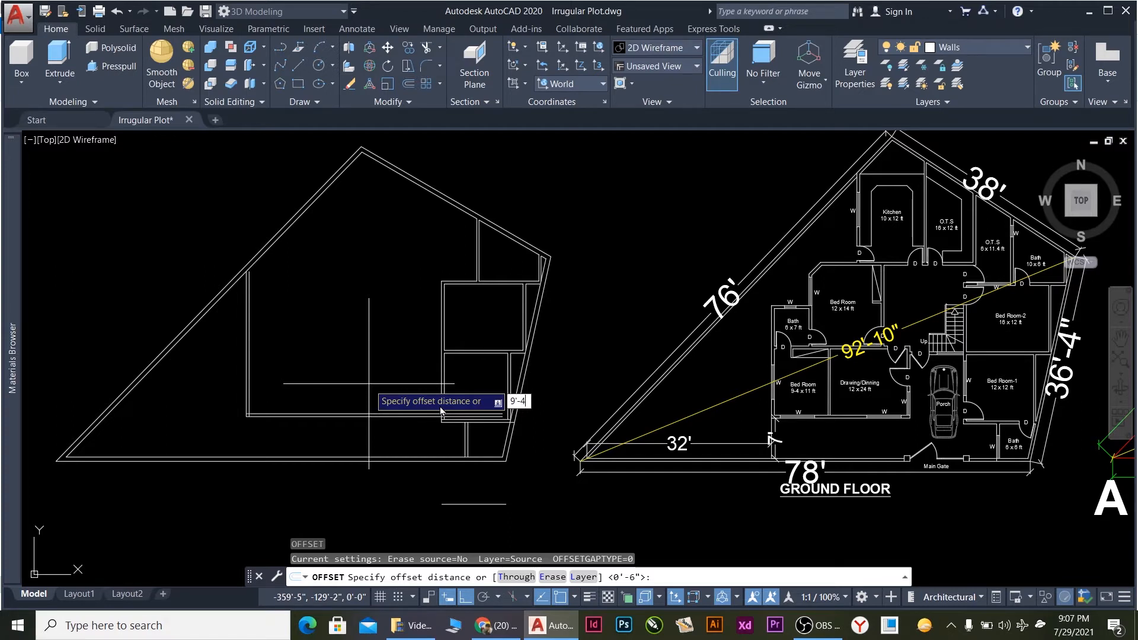
pyautogui.press('Return')
pyautogui.click(248, 387)
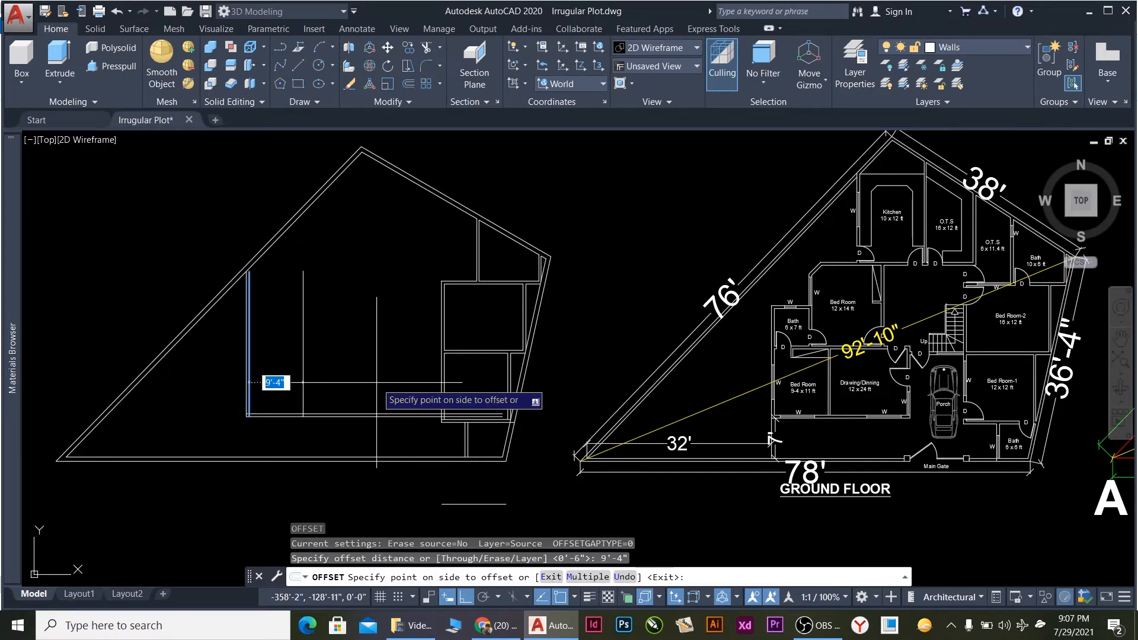
pyautogui.click(279, 384)
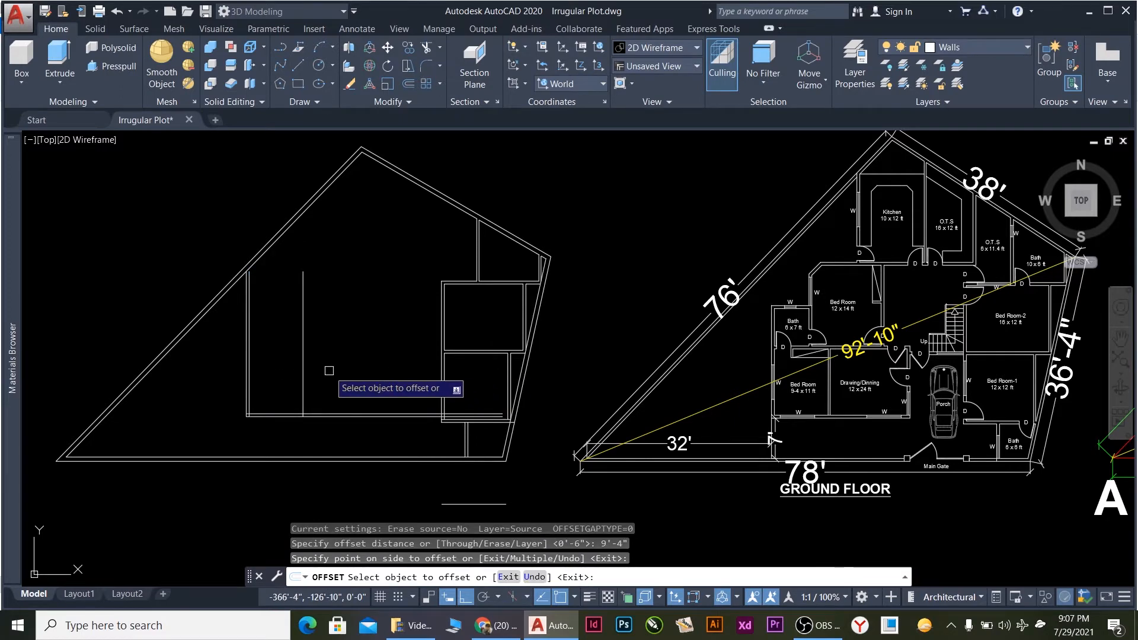
pyautogui.scroll(4, 329, 375)
pyautogui.press('Escape')
# Offset the new vertical partition line 6" to the right to form the wall thickness.
pyautogui.click(311, 399)
pyautogui.click(254, 370)
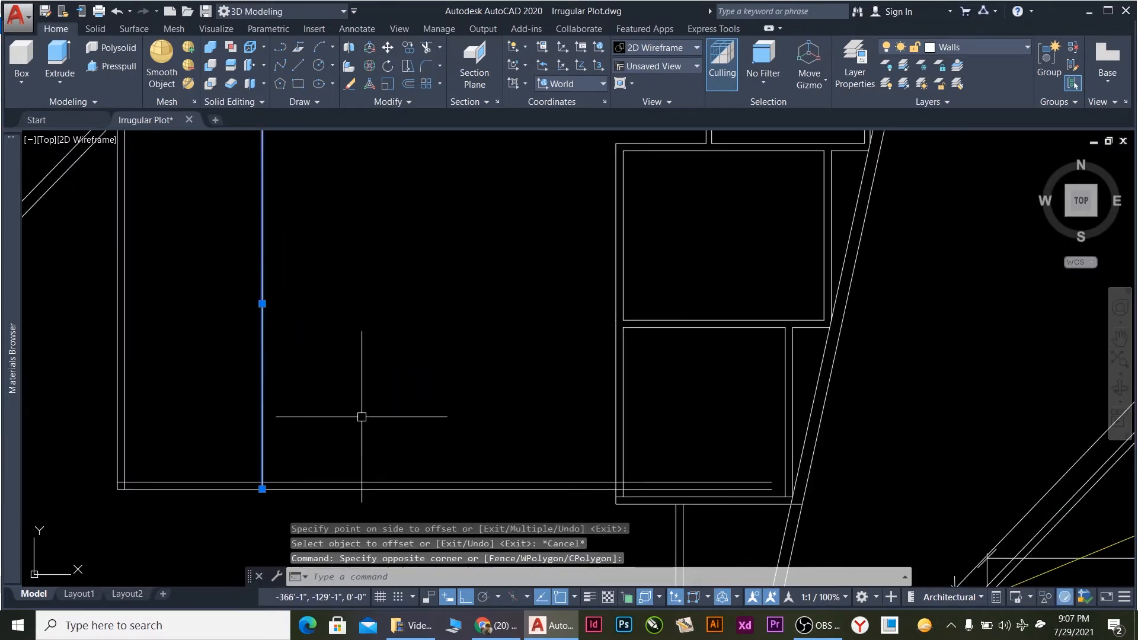
pyautogui.write('o')
pyautogui.press('Return')
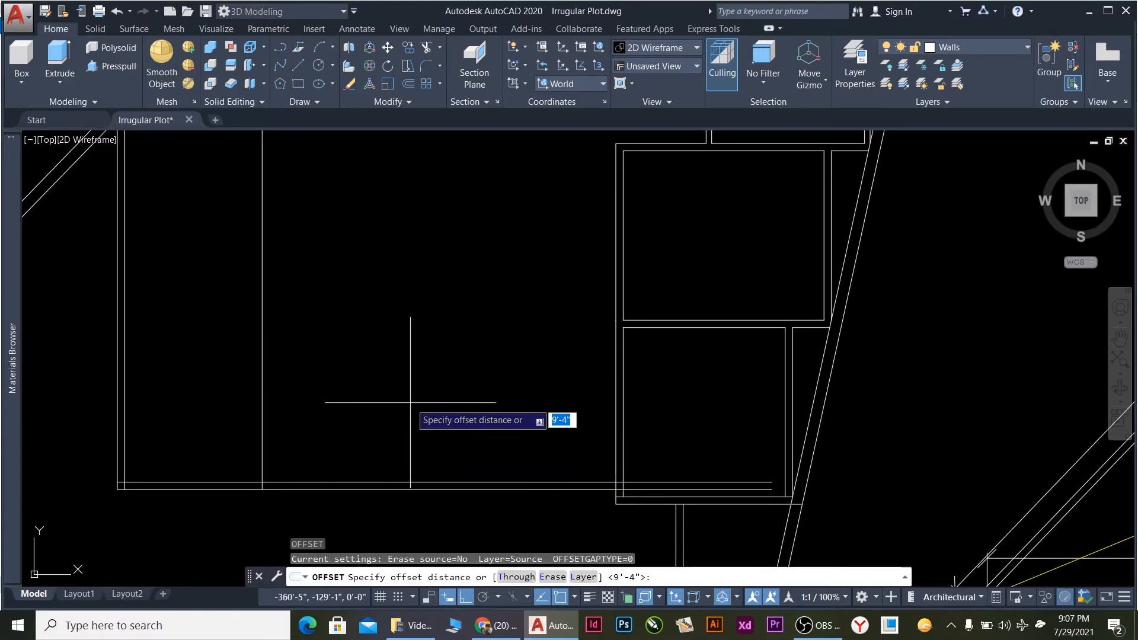
pyautogui.write('6')
pyautogui.press('Return')
pyautogui.click(265, 394)
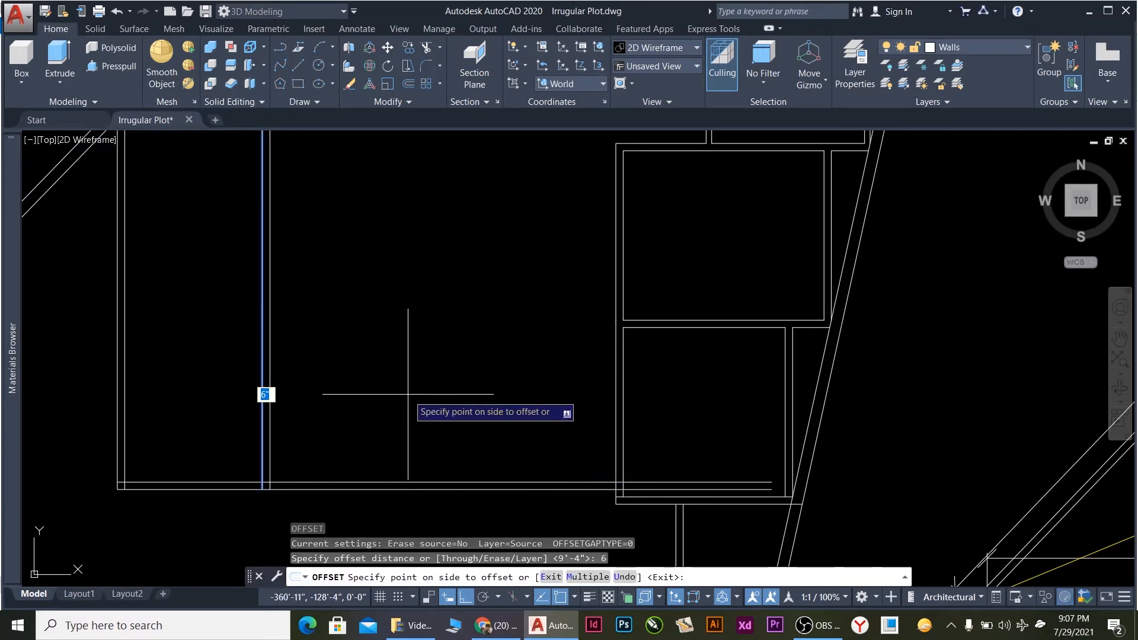
pyautogui.click(439, 401)
# Examine the Bed Room and Drawing/Dinning room layout in the ground floor reference plan.
pyautogui.scroll(-5, 447, 409)
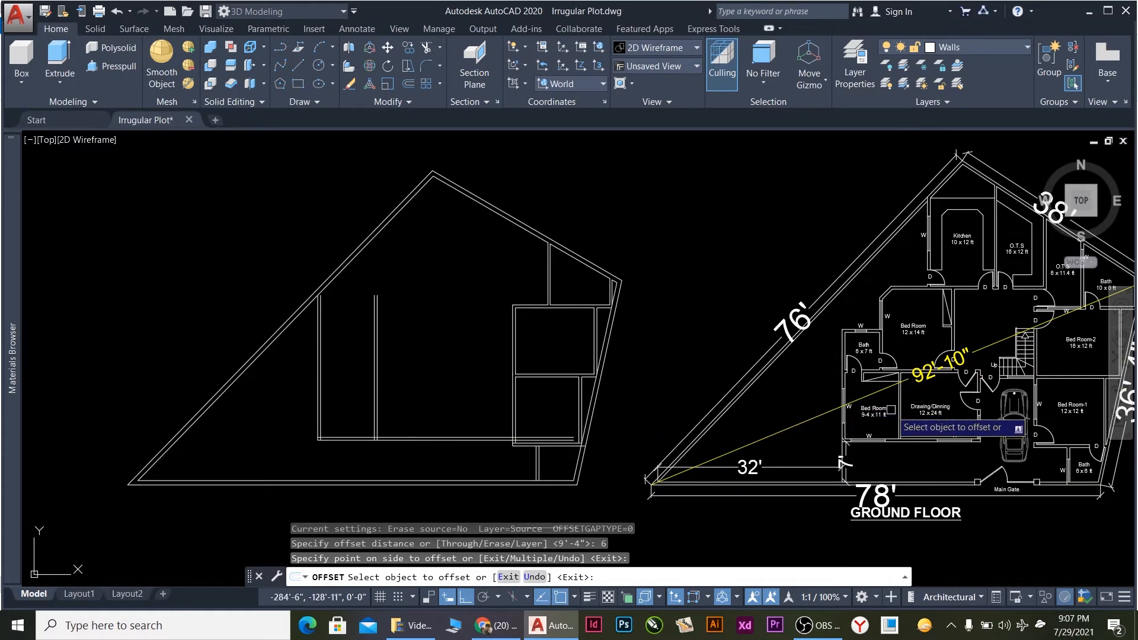
pyautogui.scroll(4, 973, 426)
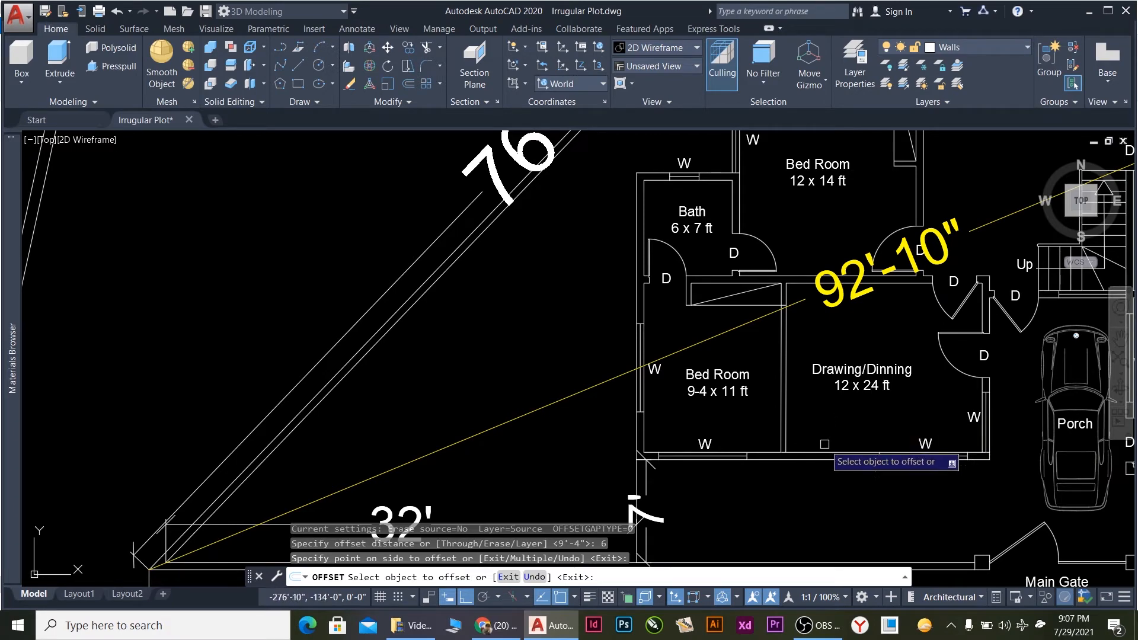
pyautogui.scroll(-3, 824, 444)
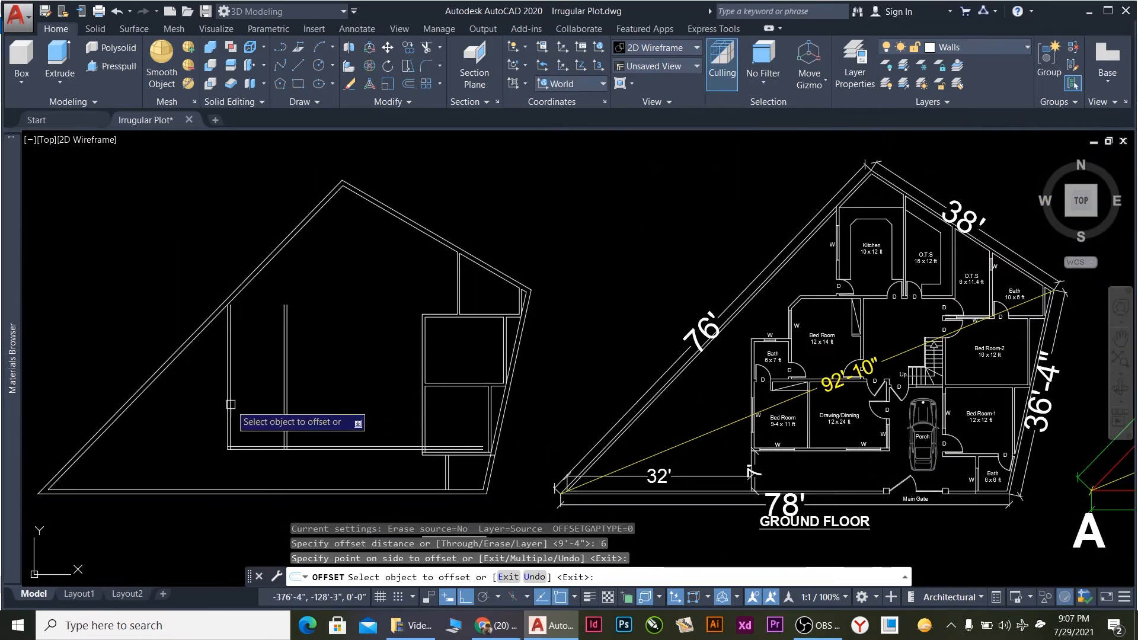
pyautogui.scroll(3, 399, 412)
pyautogui.scroll(-2, 411, 416)
pyautogui.scroll(2, 412, 415)
pyautogui.press('Escape')
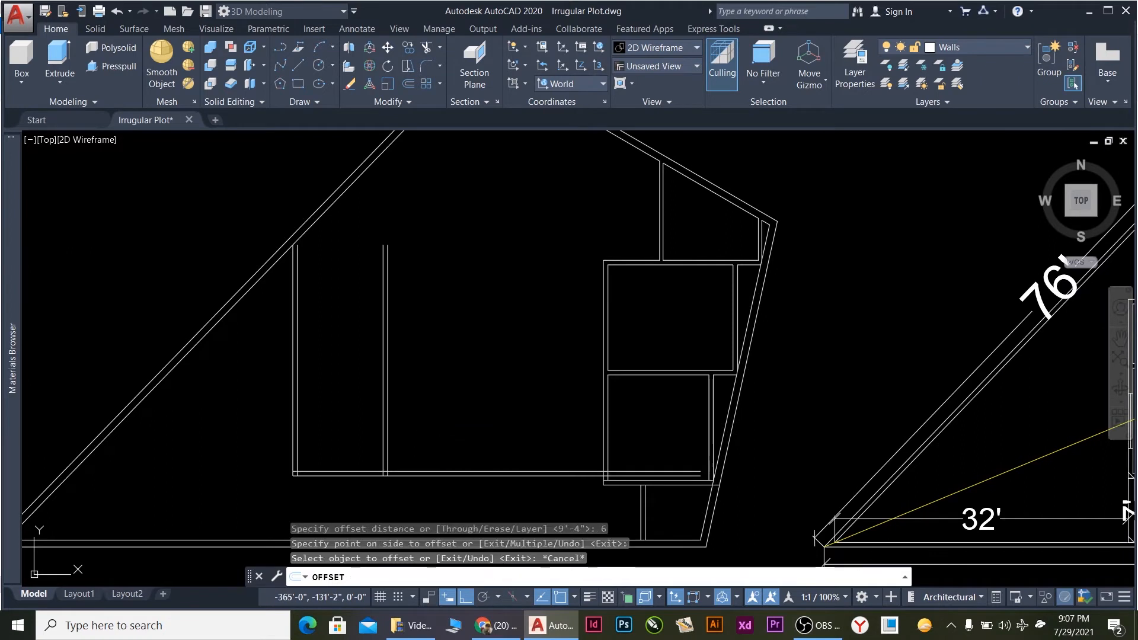
pyautogui.write('d')
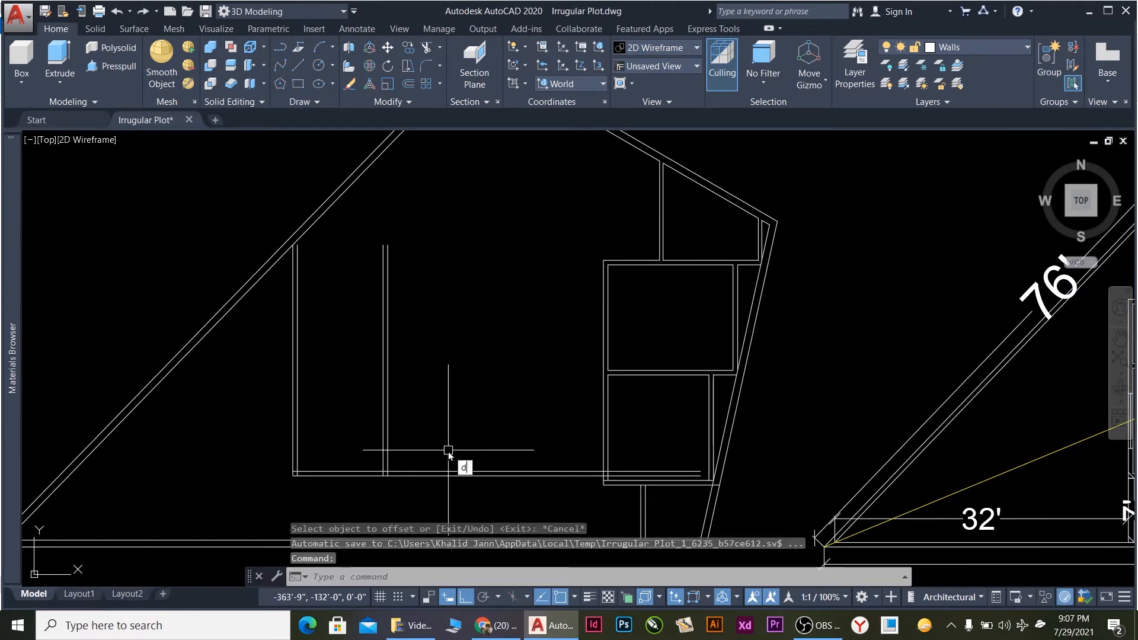
pyautogui.write('ist')
pyautogui.press('Return')
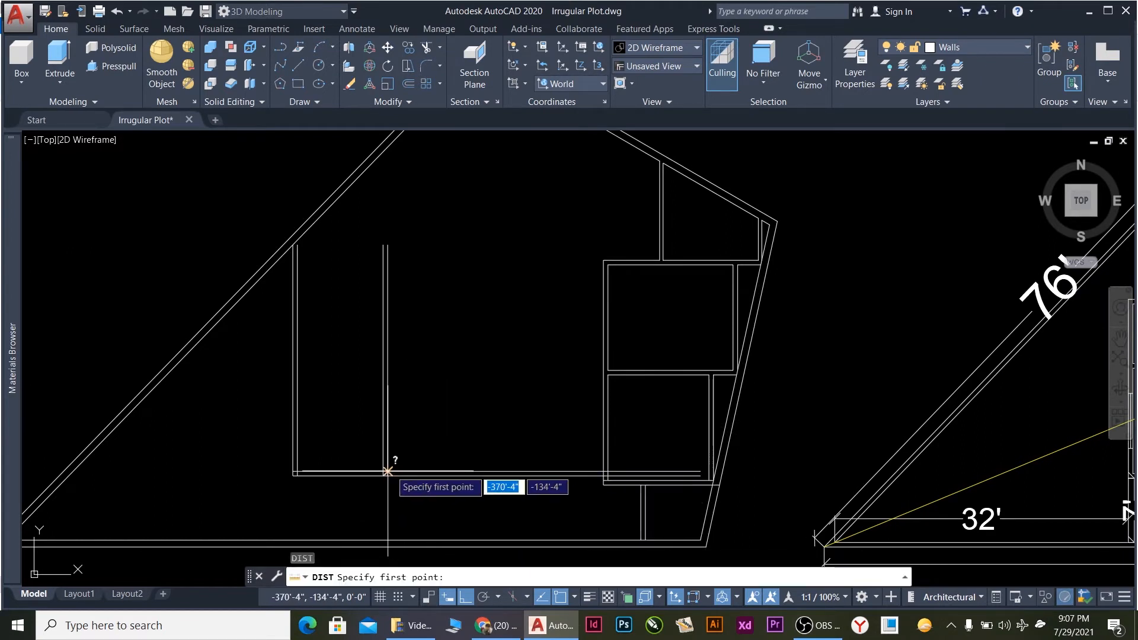
pyautogui.click(387, 471)
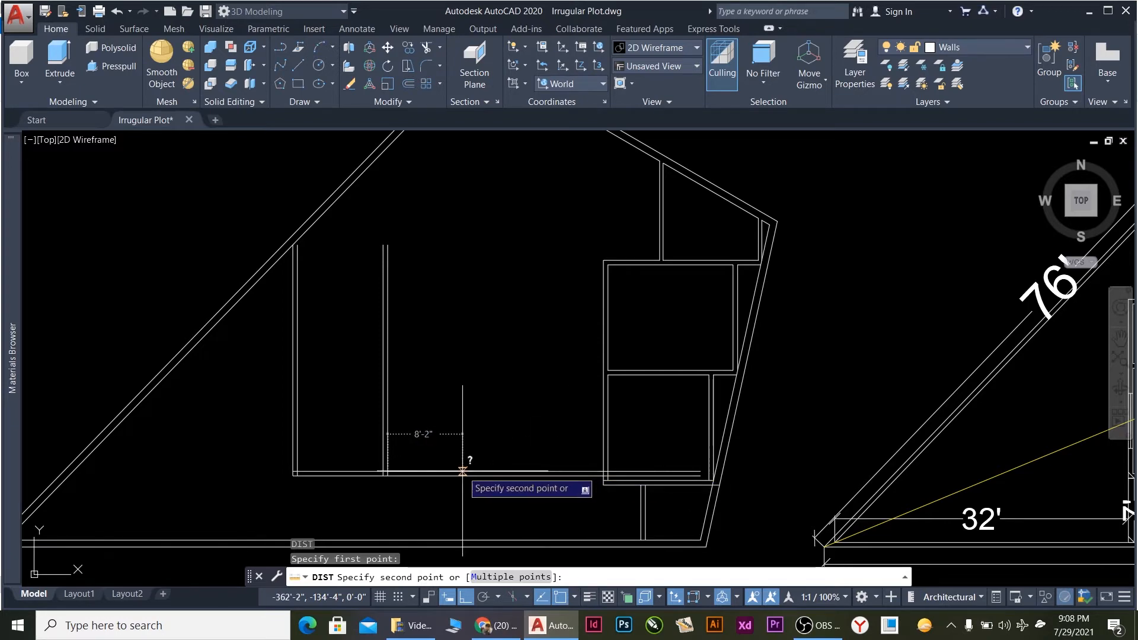
pyautogui.press('Escape')
# Measure the porch width in the reference plan from the Bed Room-1 wall corner across to the Drawing/Dinning wall.
pyautogui.scroll(-4, 468, 463)
pyautogui.scroll(8, 851, 480)
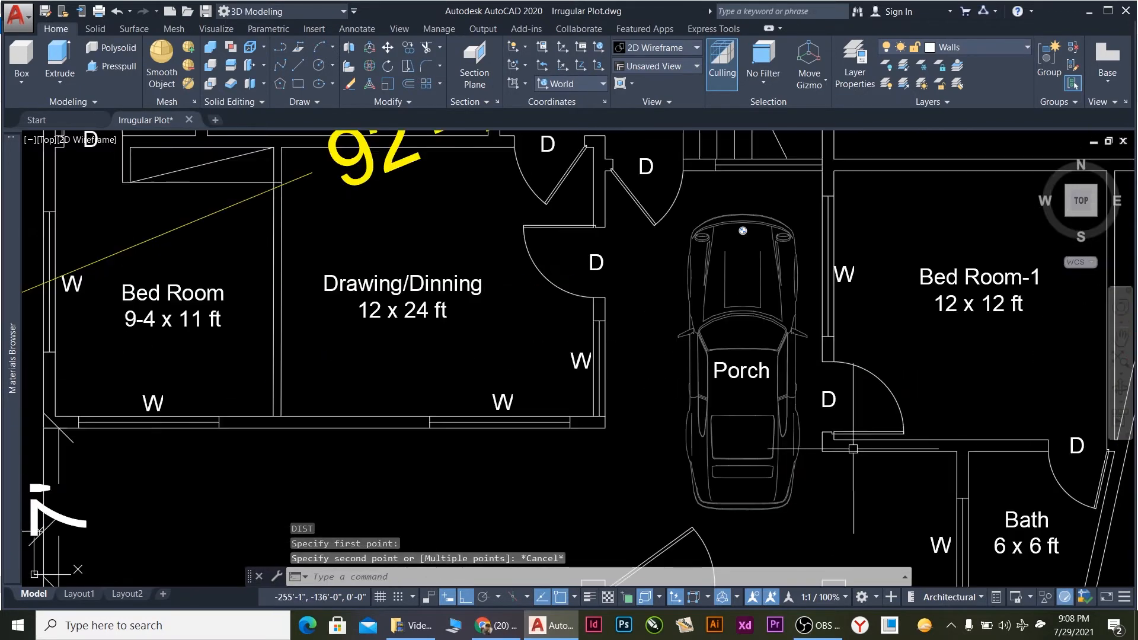
pyautogui.scroll(-4, 855, 448)
pyautogui.scroll(-5, 765, 456)
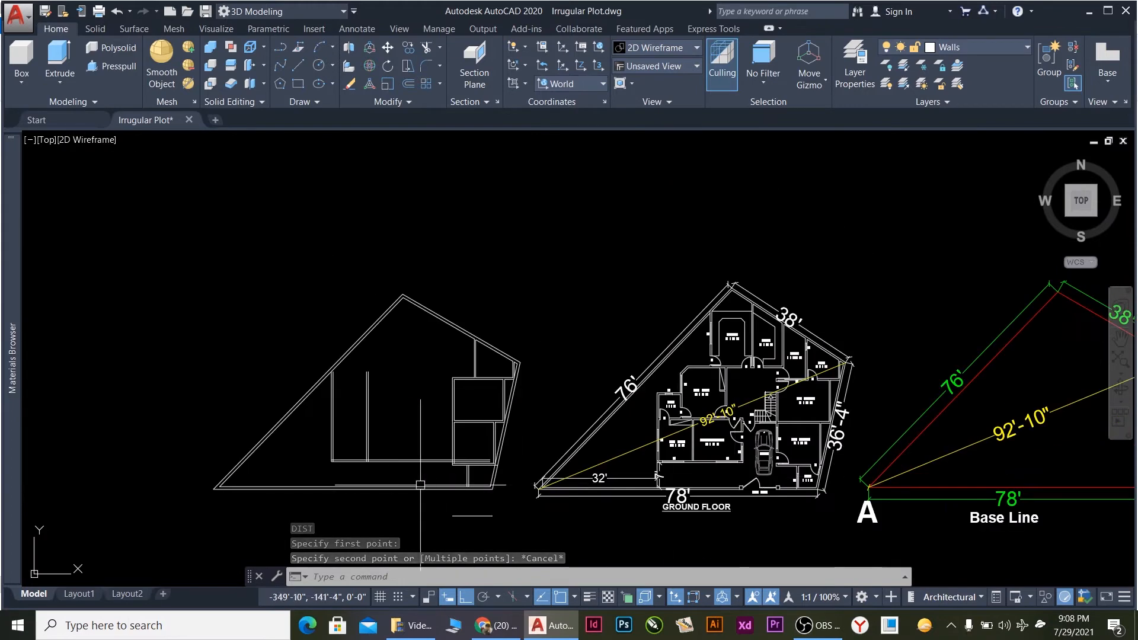
pyautogui.scroll(5, 765, 472)
pyautogui.scroll(-5, 765, 472)
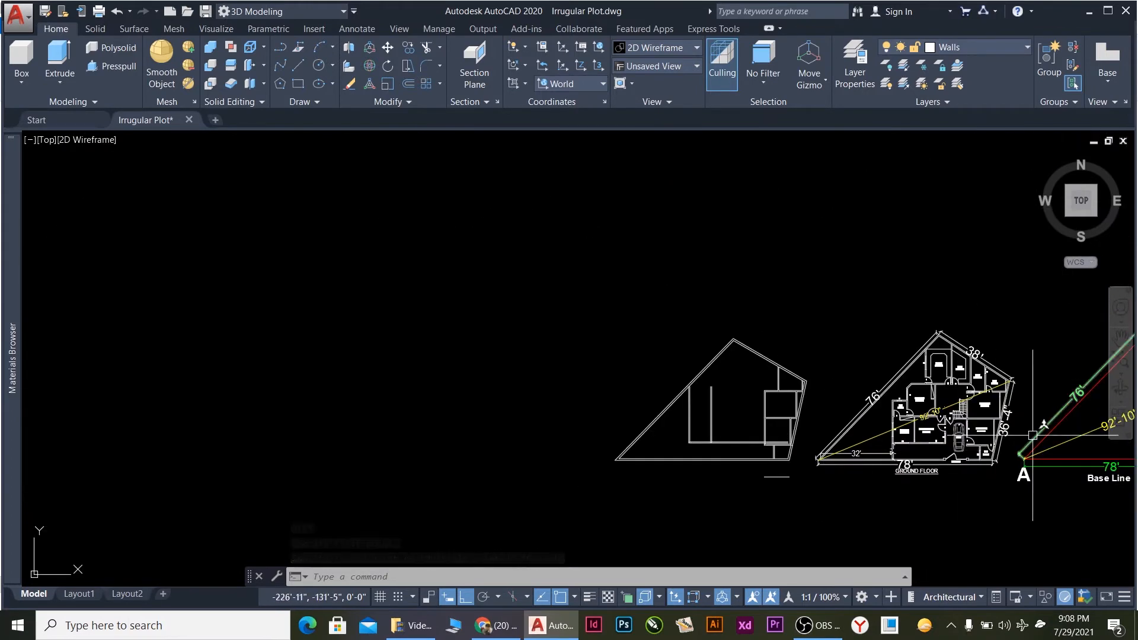
pyautogui.scroll(5, 1008, 438)
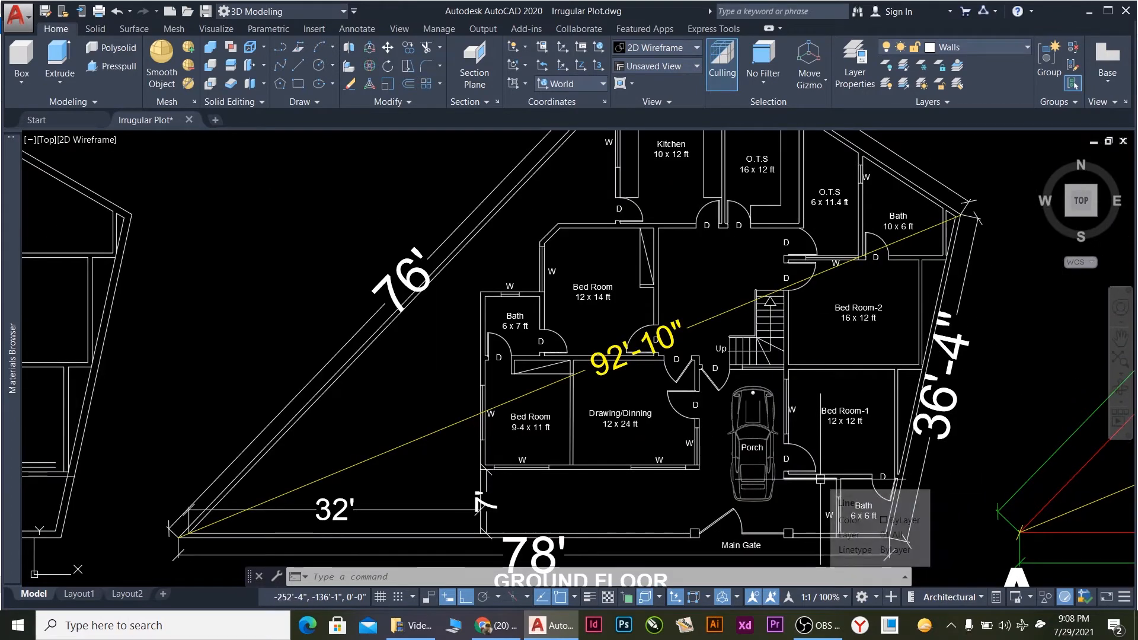
pyautogui.write('dist')
pyautogui.press('Return')
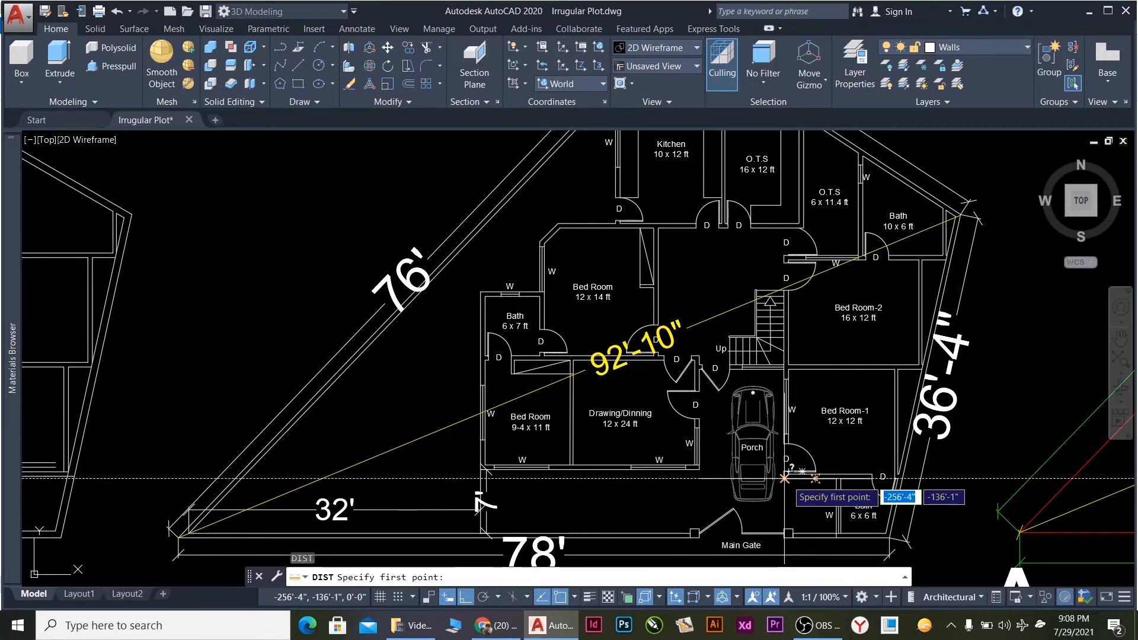
pyautogui.click(784, 478)
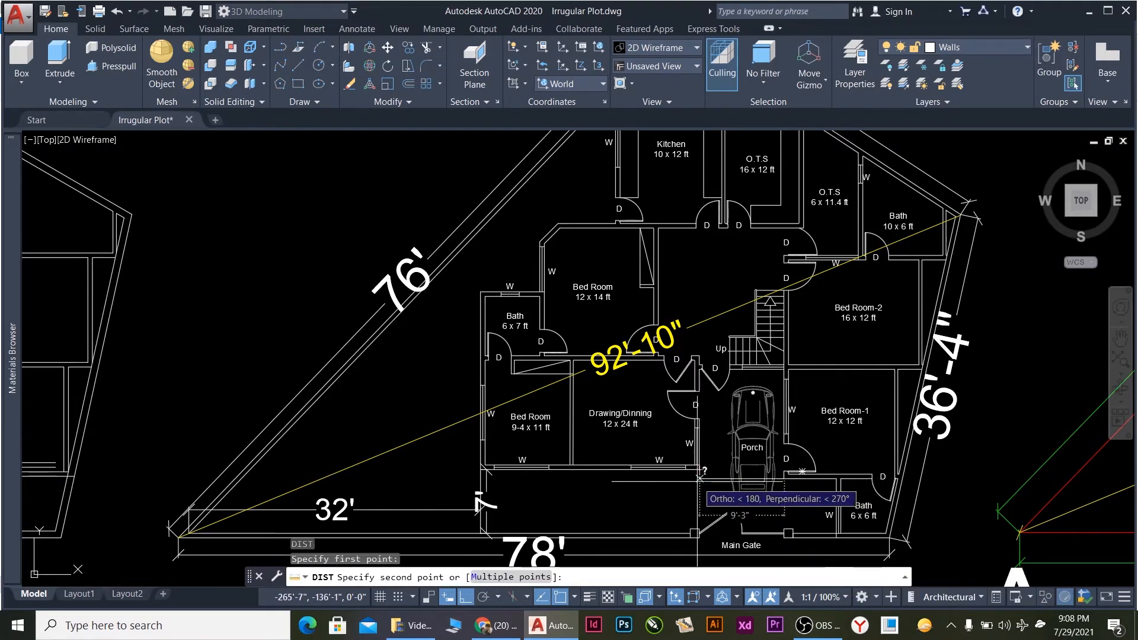
pyautogui.press('Escape')
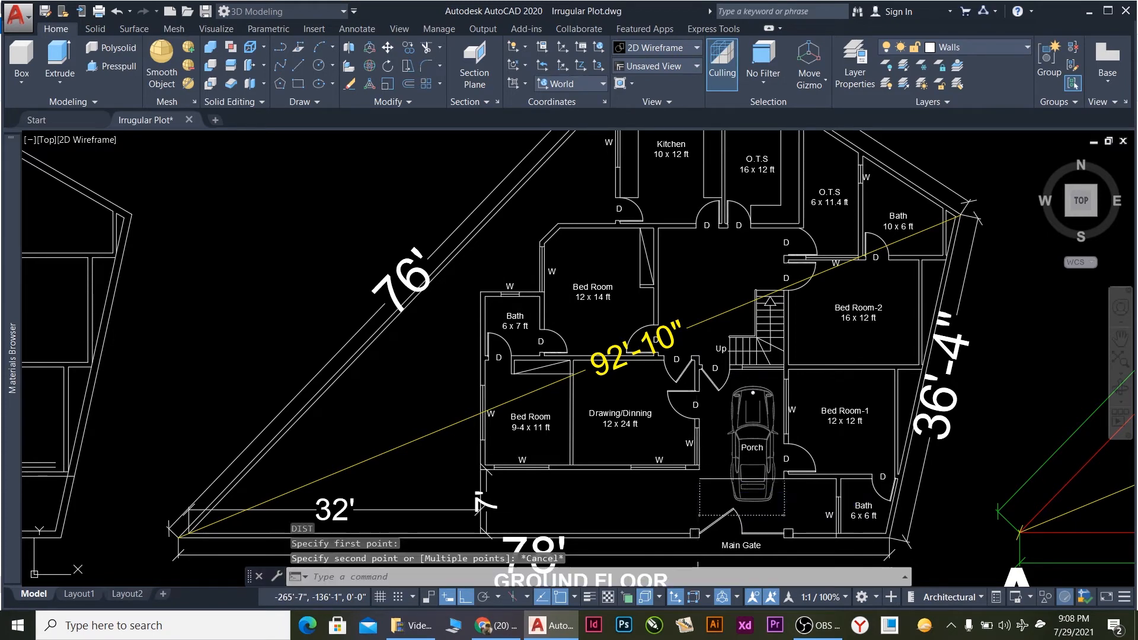
# Offset the left outer wall line of the lower right bedroom 9'-3" to the left to mark the porch edge.
pyautogui.scroll(-4, 700, 478)
pyautogui.scroll(5, 325, 465)
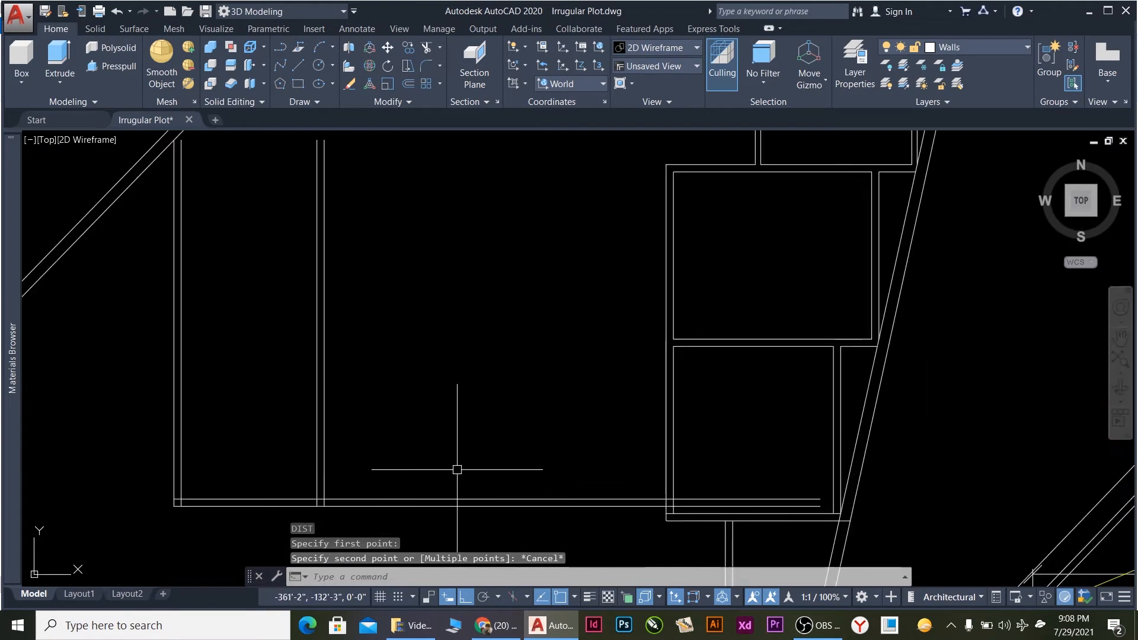
pyautogui.press('Escape')
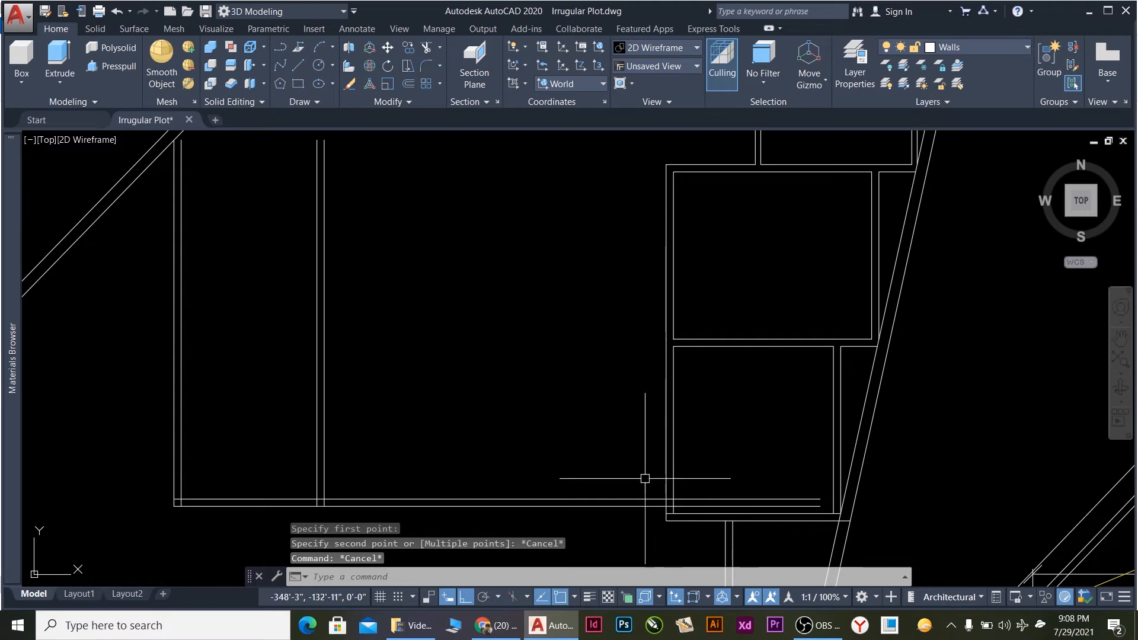
pyautogui.write('l')
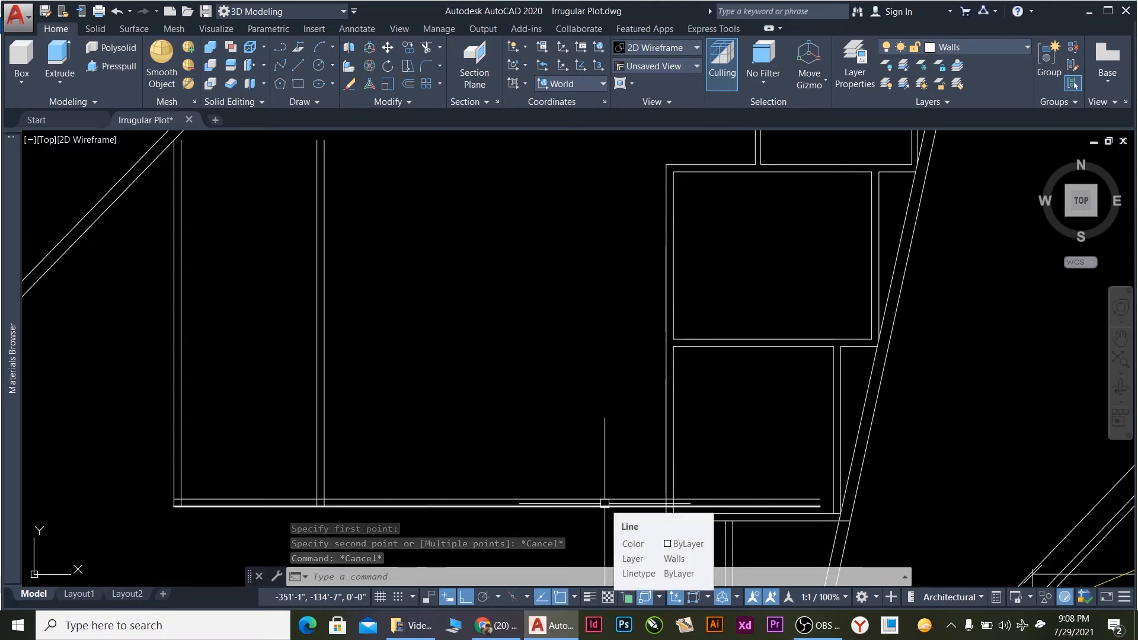
pyautogui.press('BackSpace')
pyautogui.write('o')
pyautogui.press('Return')
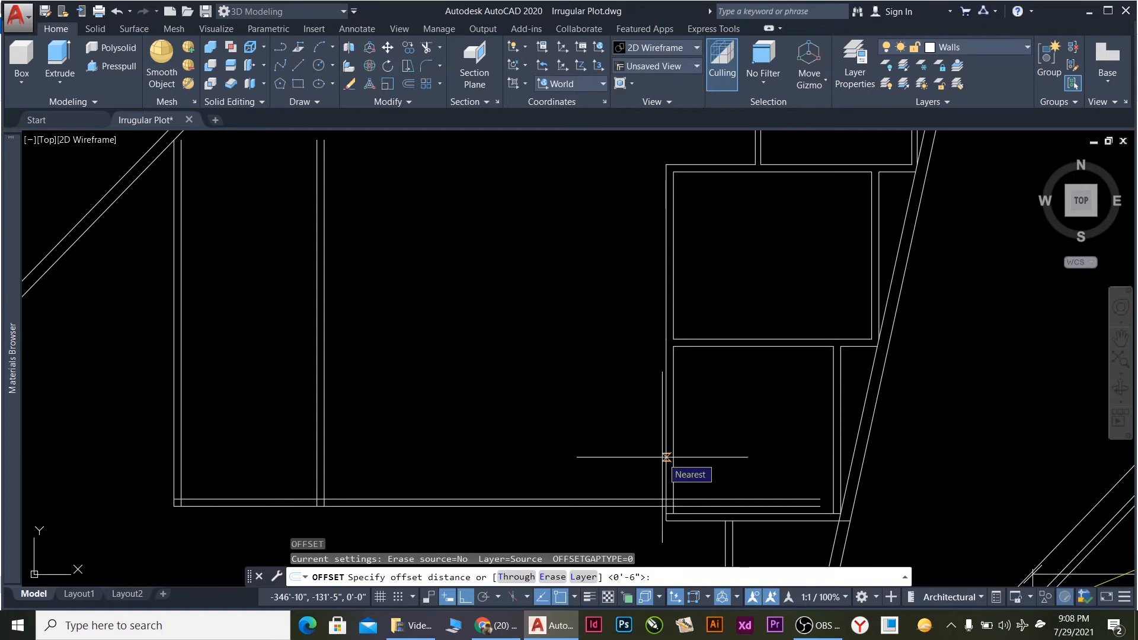
pyautogui.write('9')
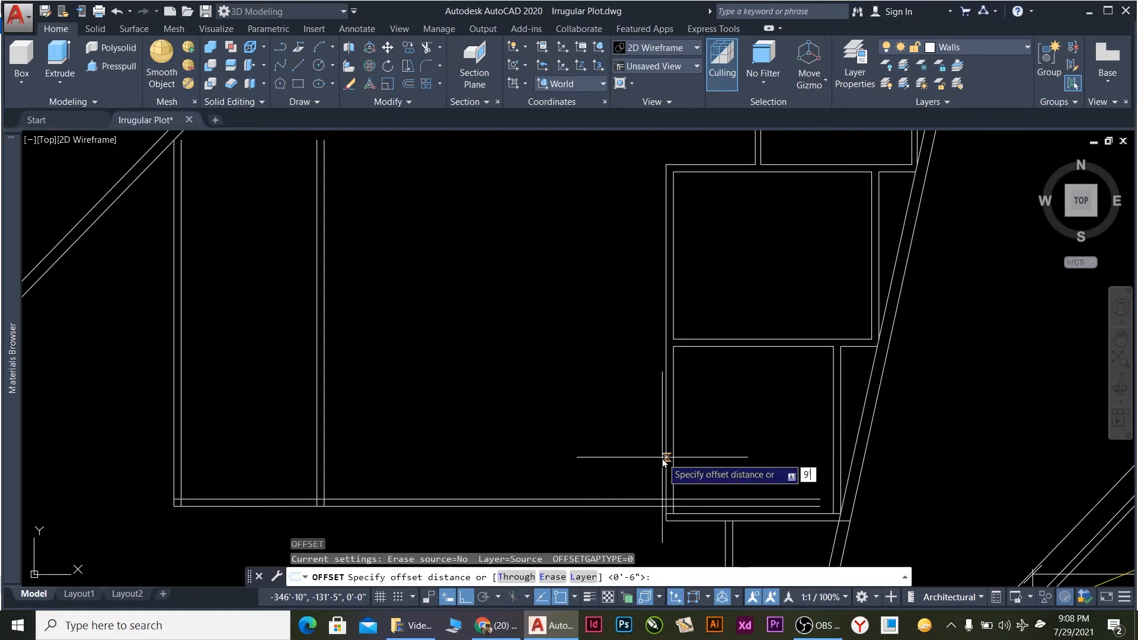
pyautogui.write("'-3")
pyautogui.press('Return')
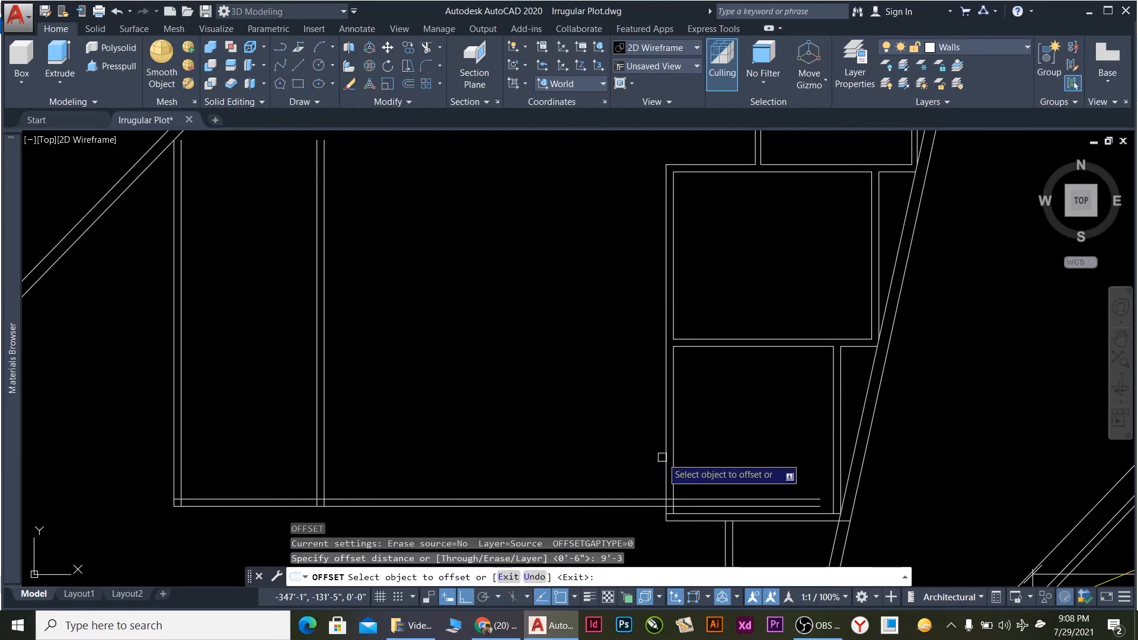
pyautogui.click(668, 455)
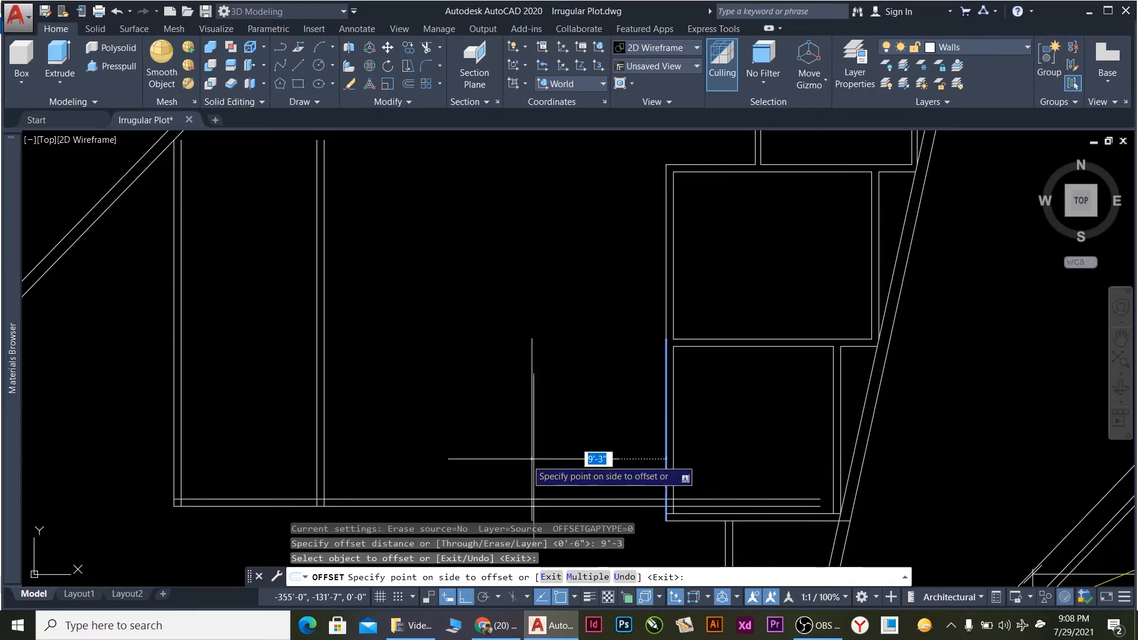
pyautogui.click(469, 452)
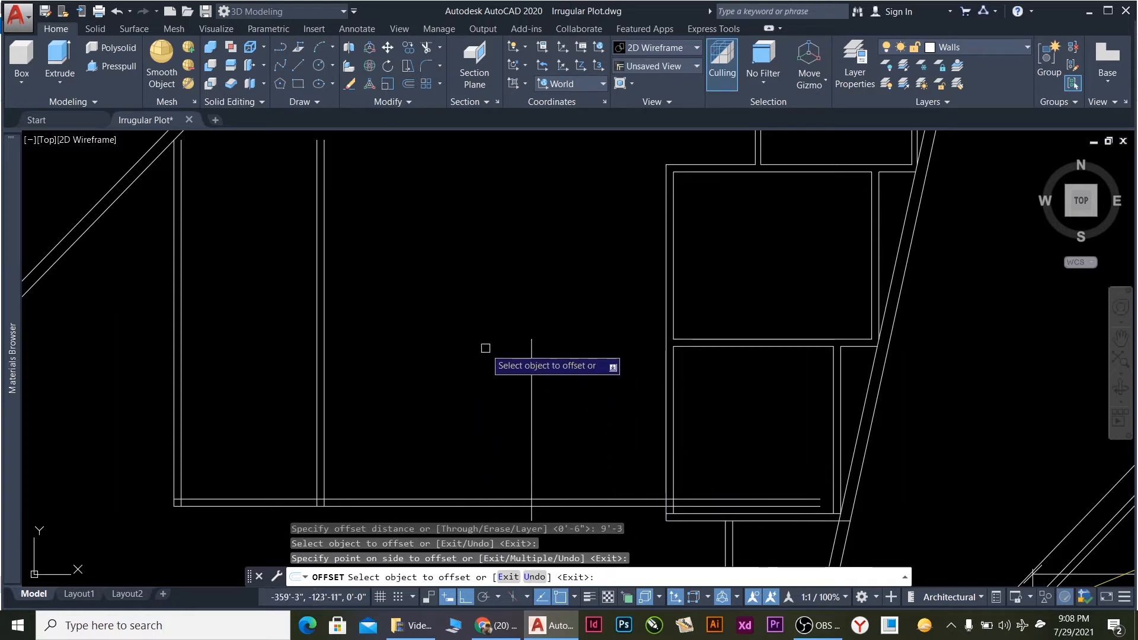
pyautogui.press('Escape')
# Trim the two horizontal front wall lines between the new porch line and the lower right bedroom's wall.
pyautogui.scroll(4, 541, 398)
pyautogui.scroll(-5, 541, 397)
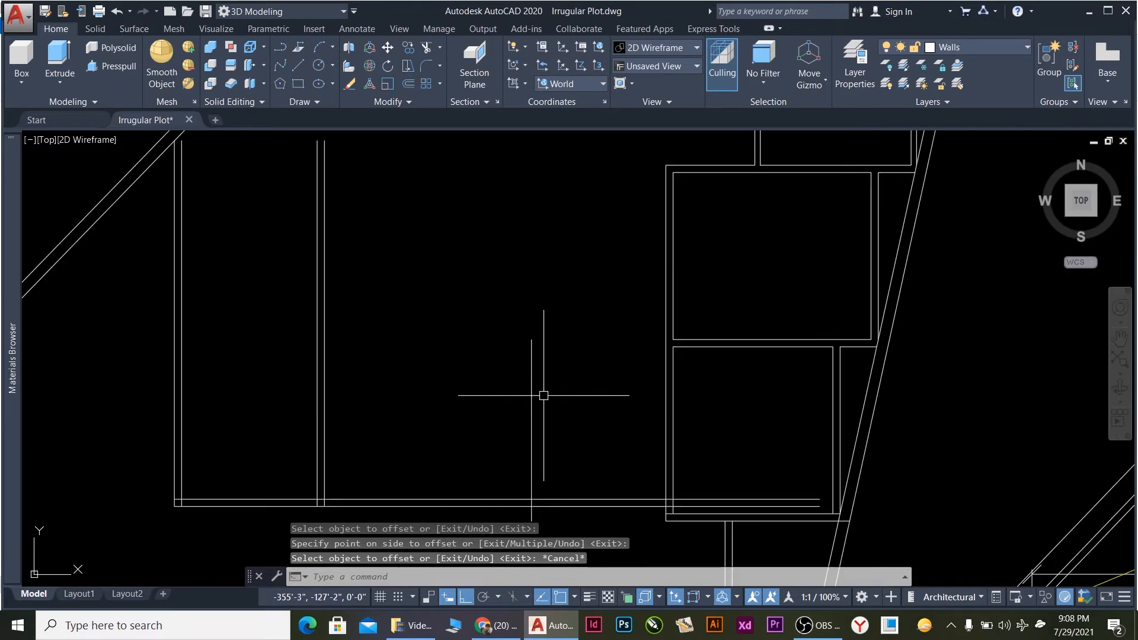
pyautogui.scroll(5, 571, 500)
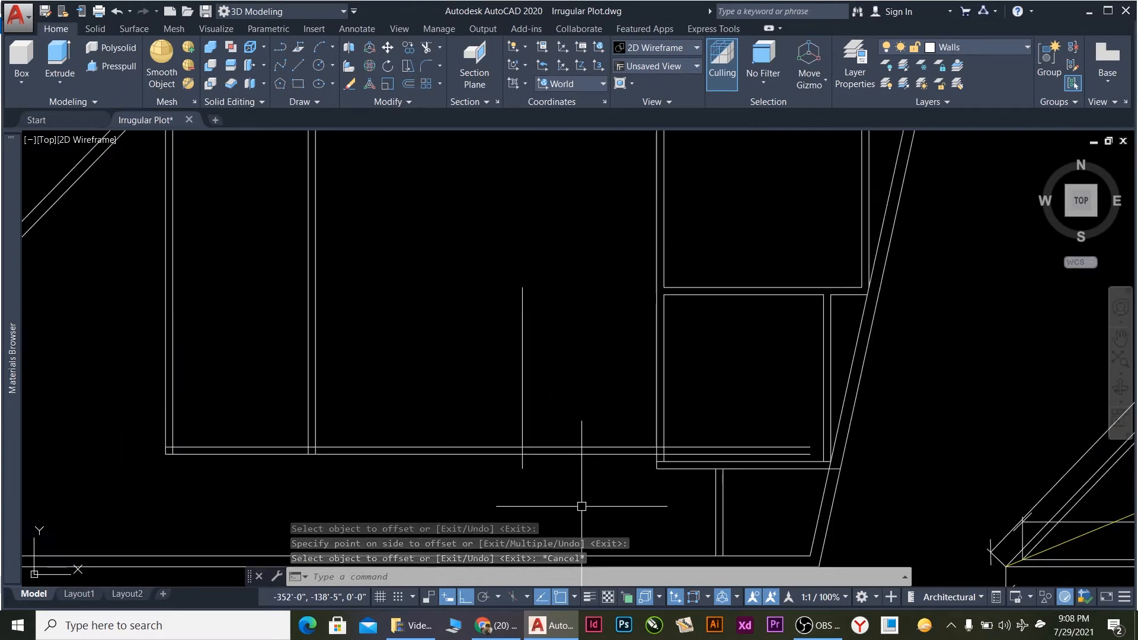
pyautogui.write('tr')
pyautogui.press('Return')
pyautogui.press('Return')
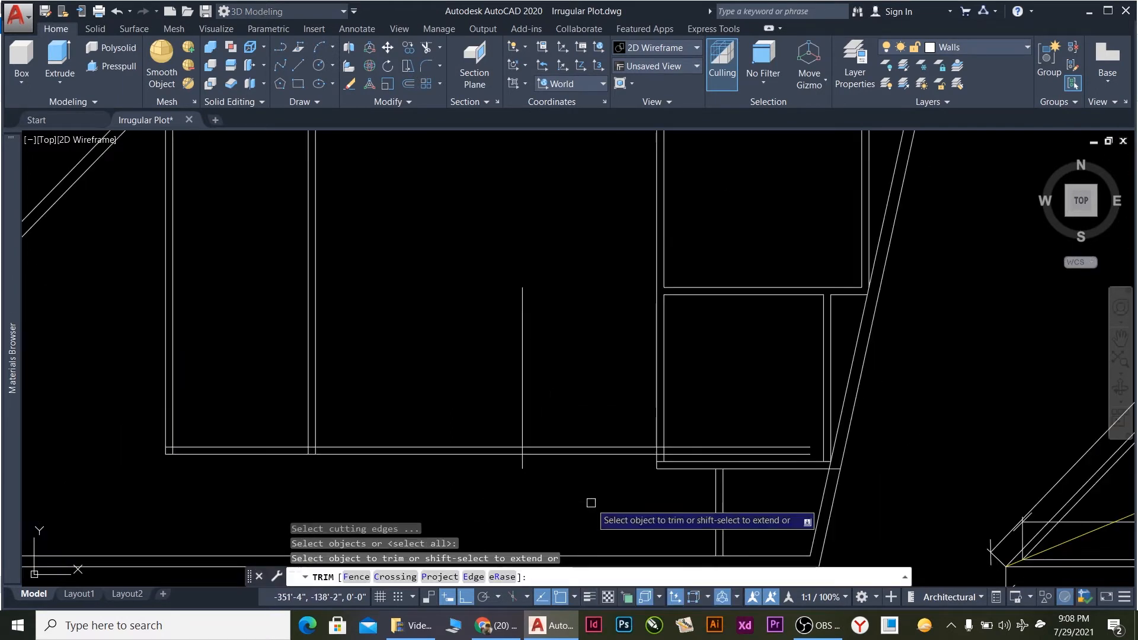
pyautogui.click(608, 477)
pyautogui.click(492, 332)
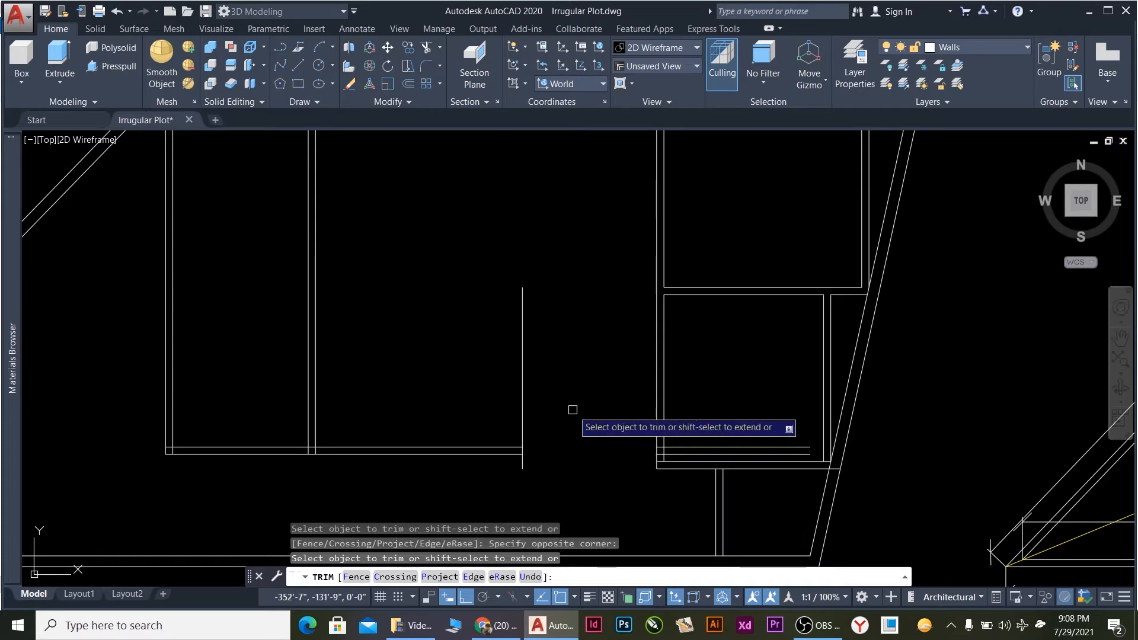
pyautogui.press('Escape')
# Delete the two leftover horizontal wall line segments inside the lower right bedroom.
pyautogui.click(811, 448)
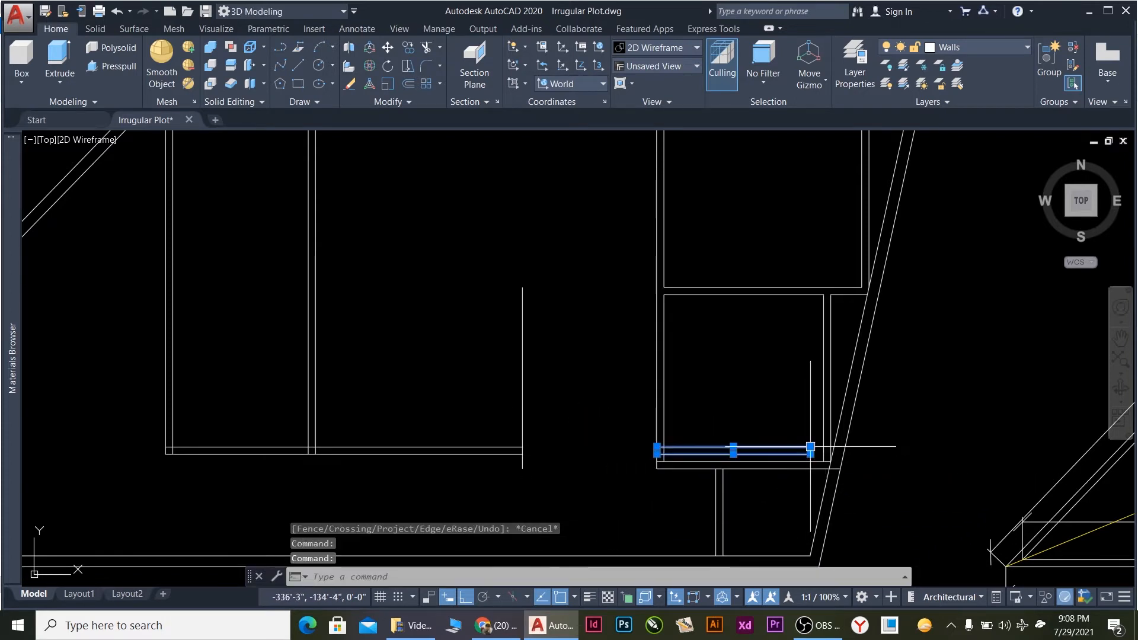
pyautogui.press('Delete')
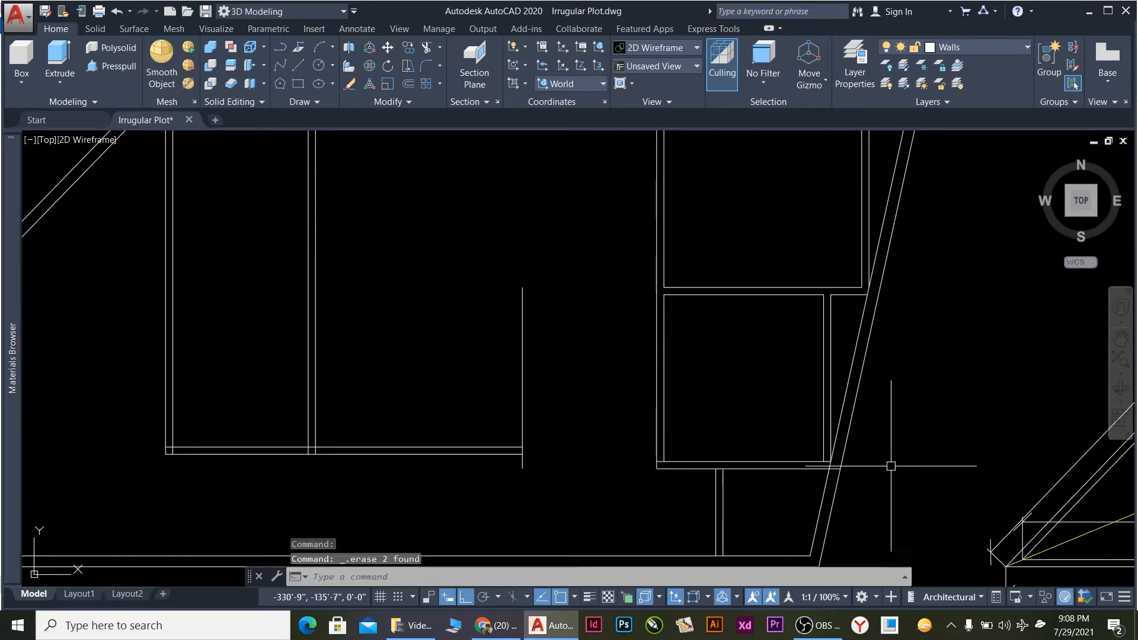
pyautogui.scroll(2, 919, 461)
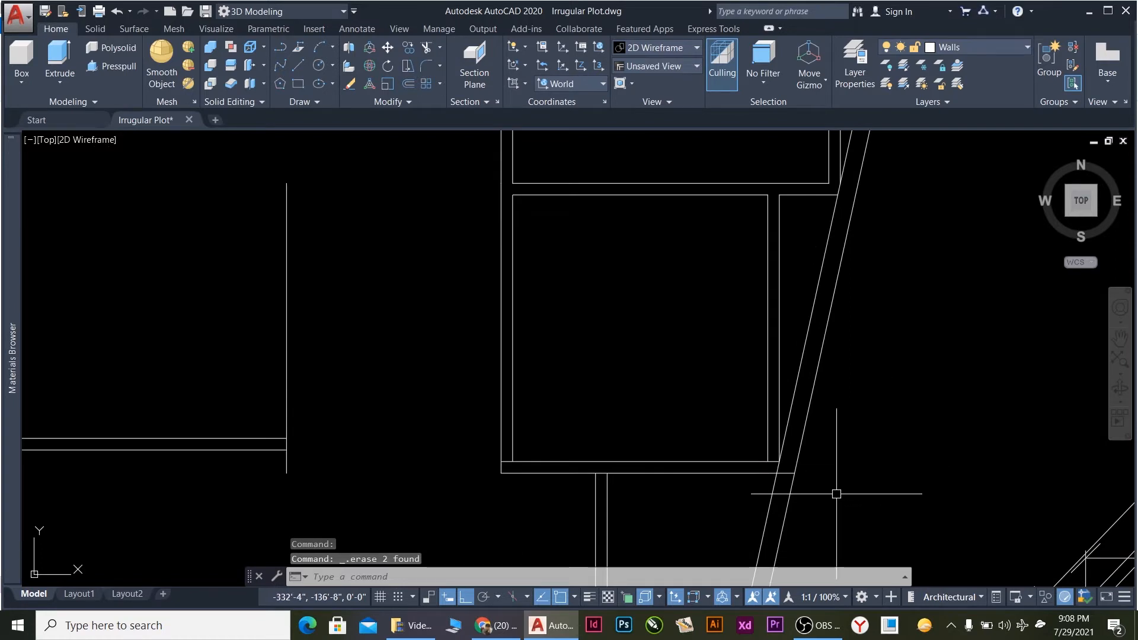
# Trim the overlapping line ends at the lower right bedroom's bottom corners and the wall segment across the bath wall junction.
pyautogui.write('tr')
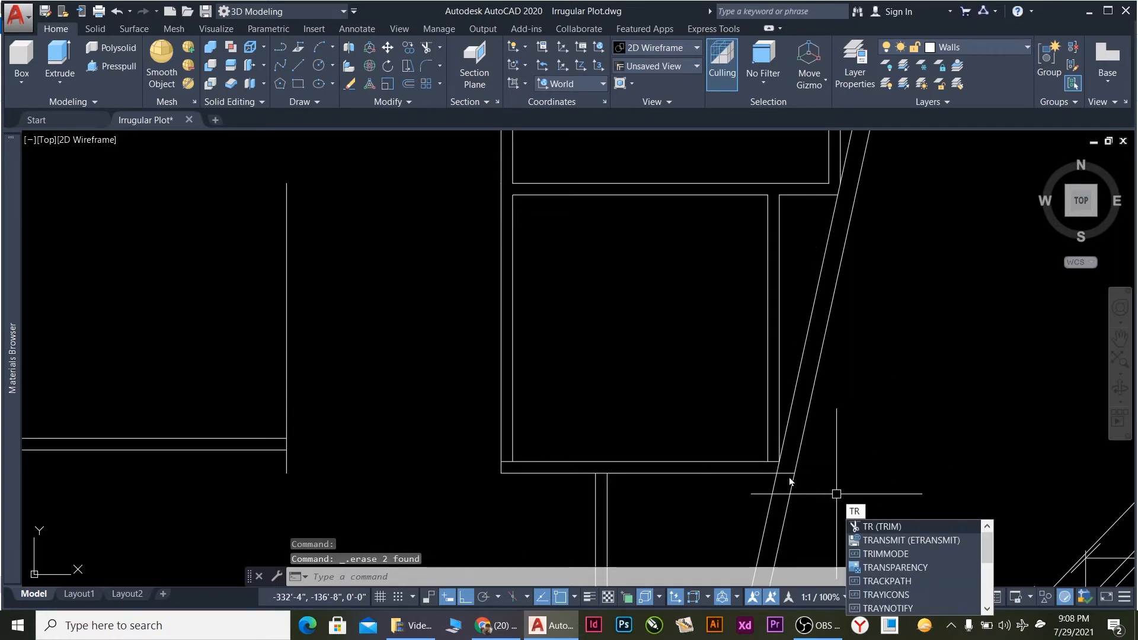
pyautogui.press('Return')
pyautogui.press('Return')
pyautogui.click(786, 473)
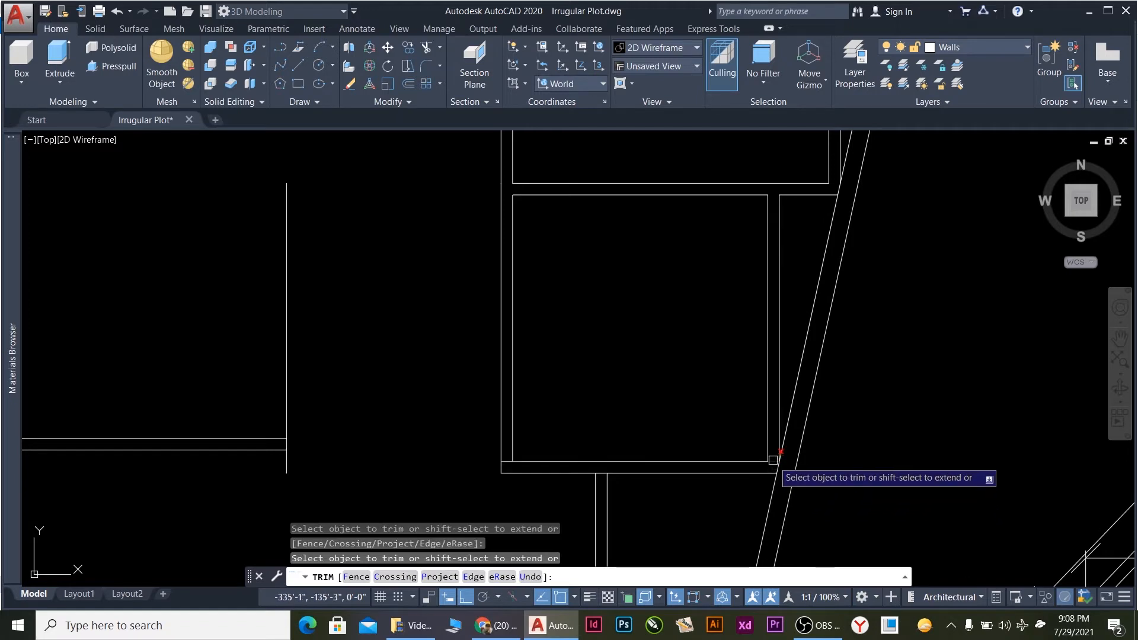
pyautogui.click(603, 474)
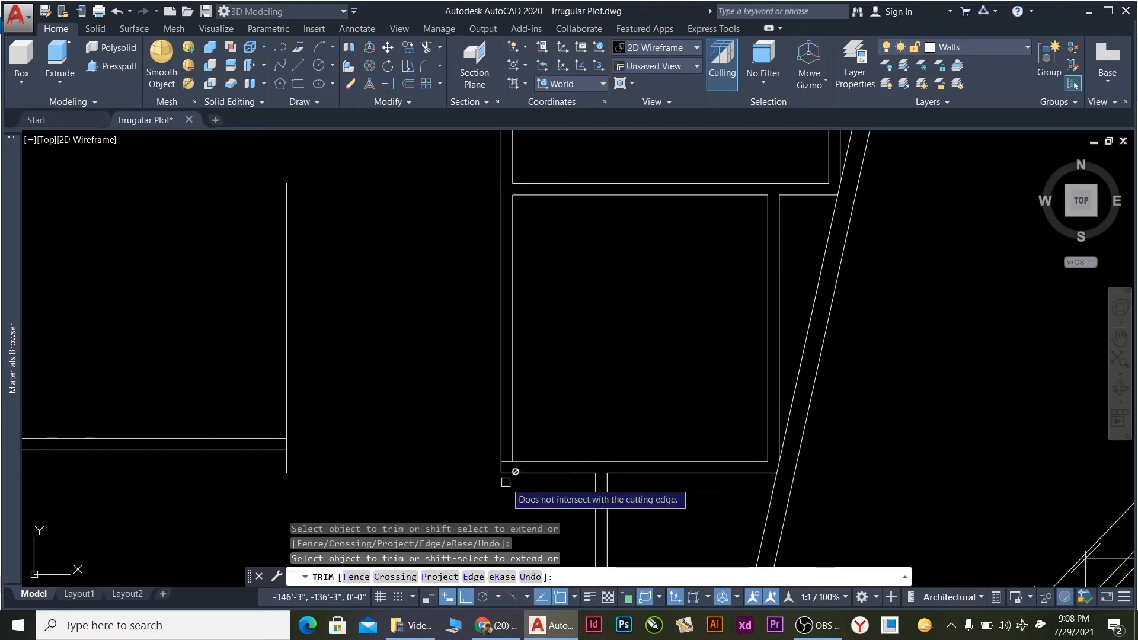
pyautogui.click(505, 458)
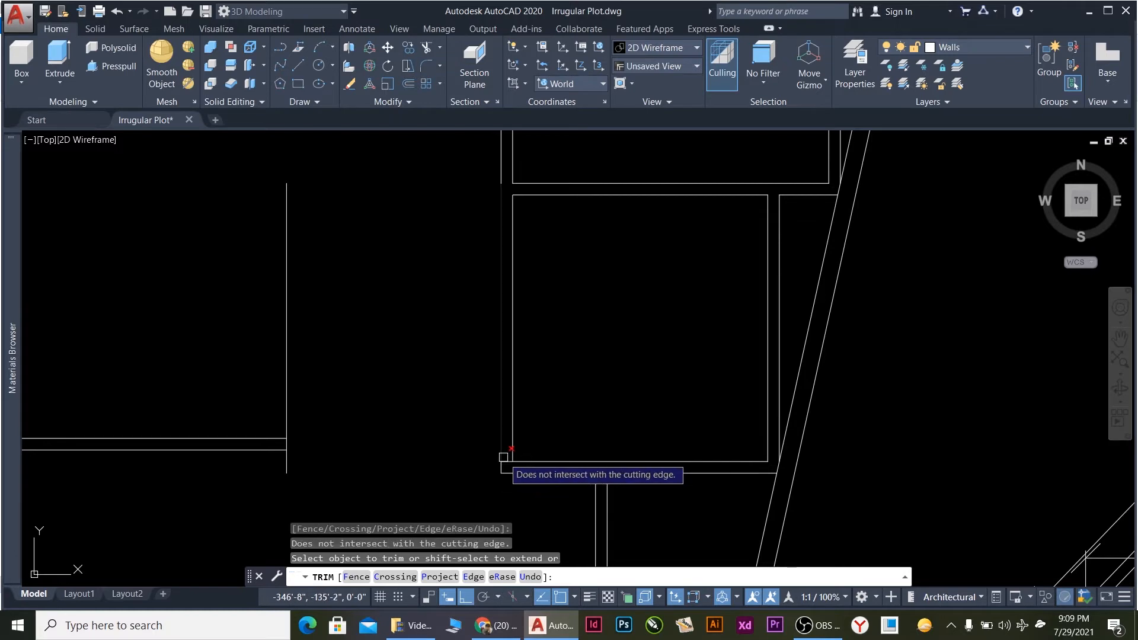
pyautogui.scroll(-5, 585, 503)
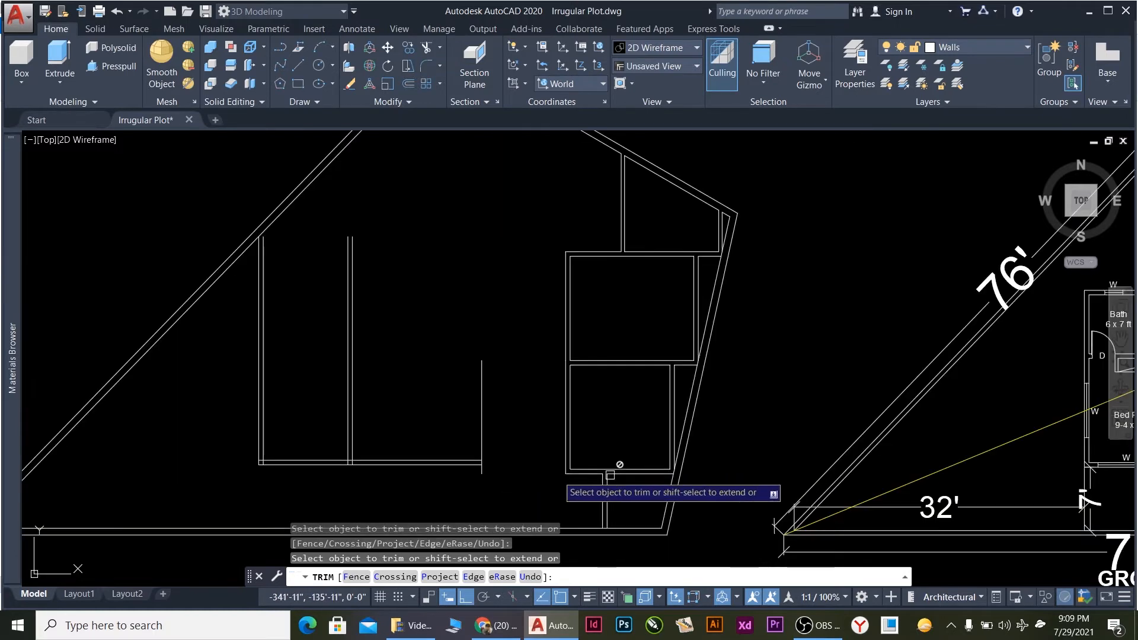
pyautogui.scroll(3, 492, 440)
pyautogui.press('Escape')
# Offset the vertical porch edge line 6" to the left to form the Drawing/Dinning room's side wall.
pyautogui.click(491, 427)
pyautogui.click(427, 432)
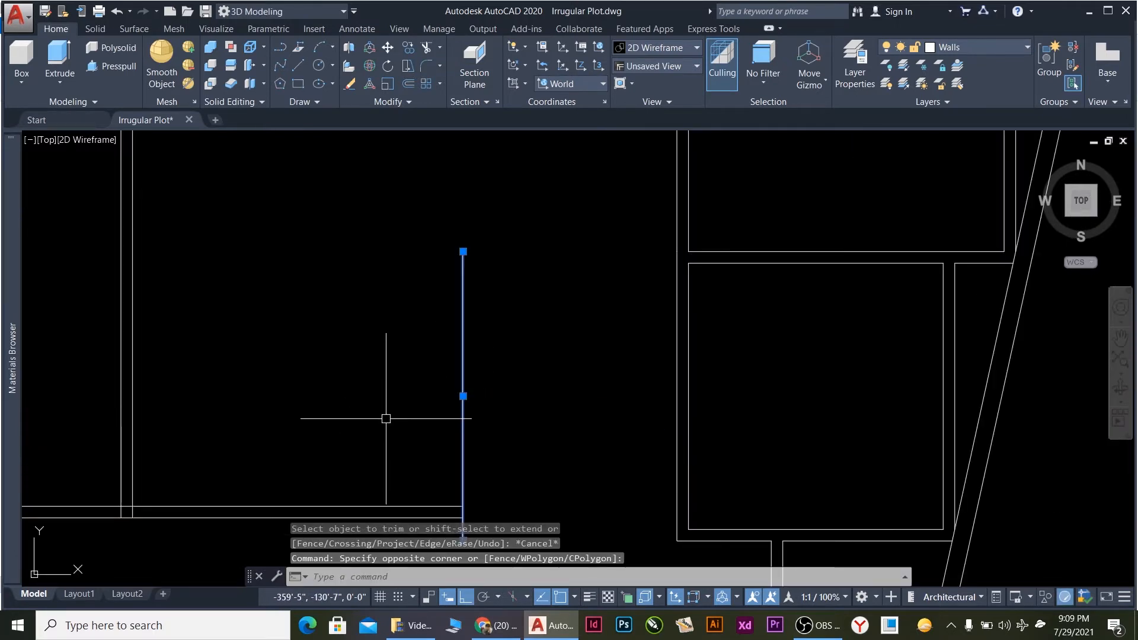
pyautogui.write('o')
pyautogui.press('Return')
pyautogui.press('Return')
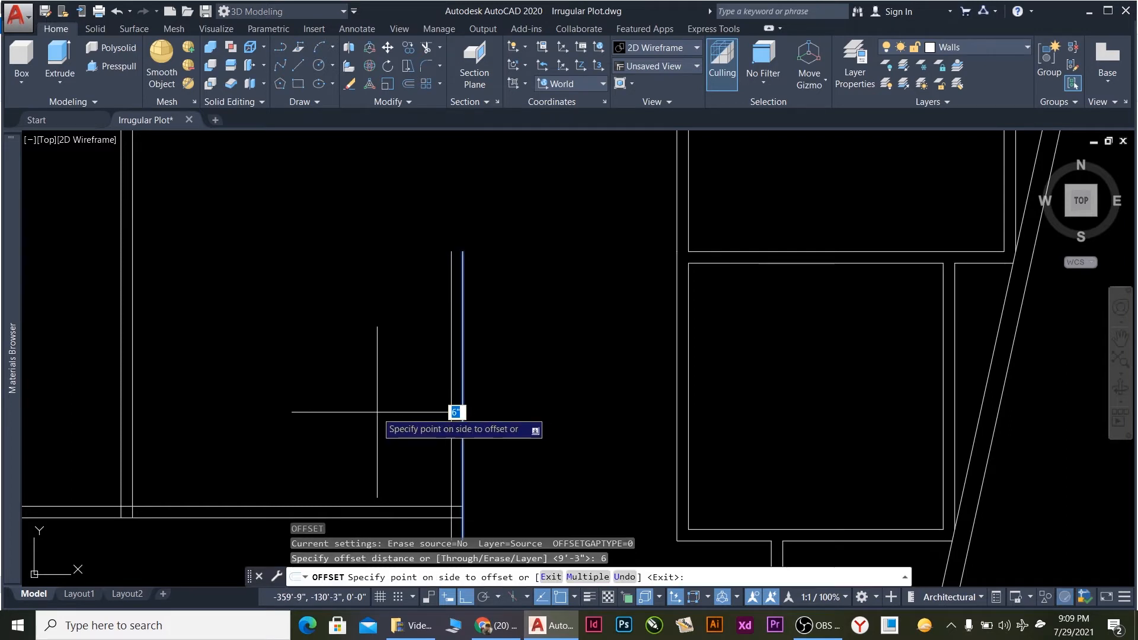
pyautogui.click(376, 409)
pyautogui.scroll(-2, 462, 330)
pyautogui.scroll(4, 472, 424)
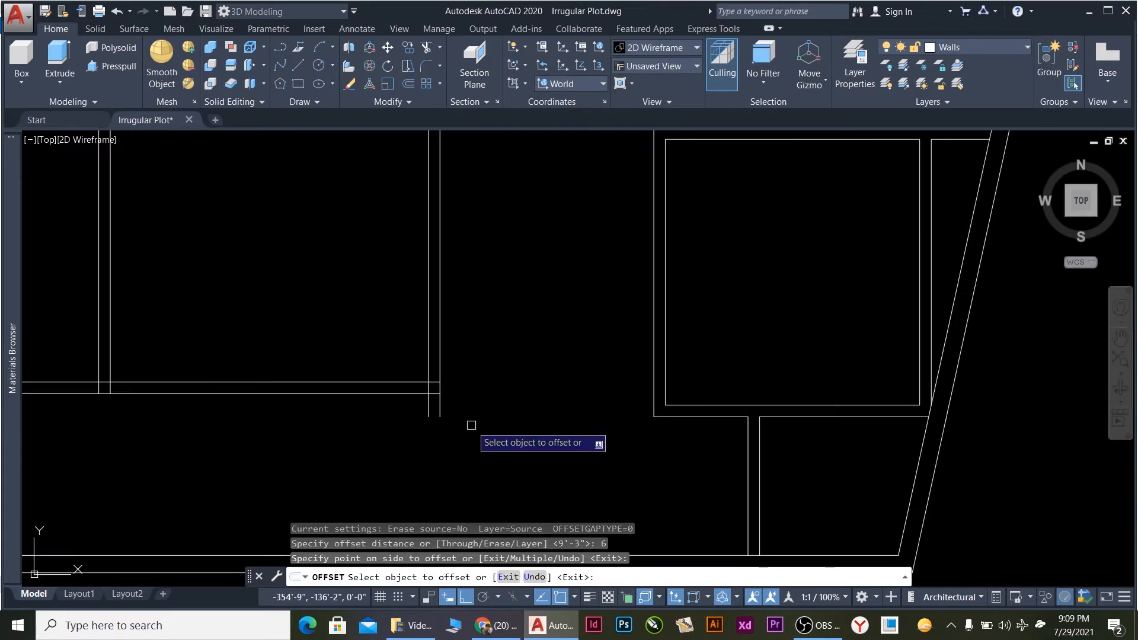
pyautogui.press('Escape')
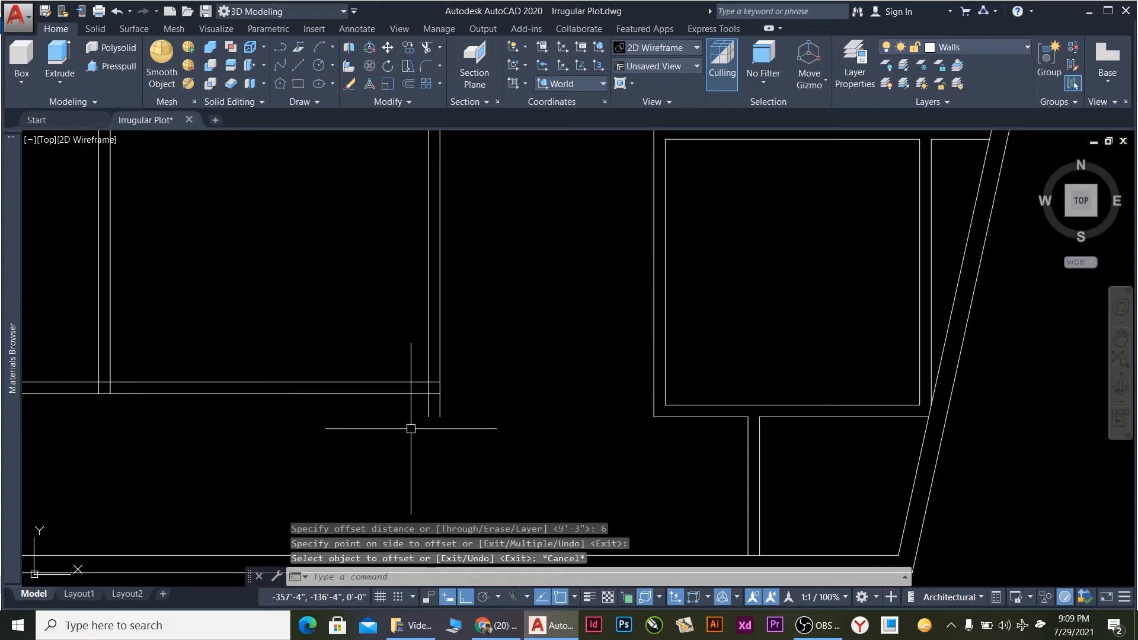
# Fillet the inner and outer wall line pairs with zero radius at the Drawing/Dinning room's front porch corner.
pyautogui.press('Return')
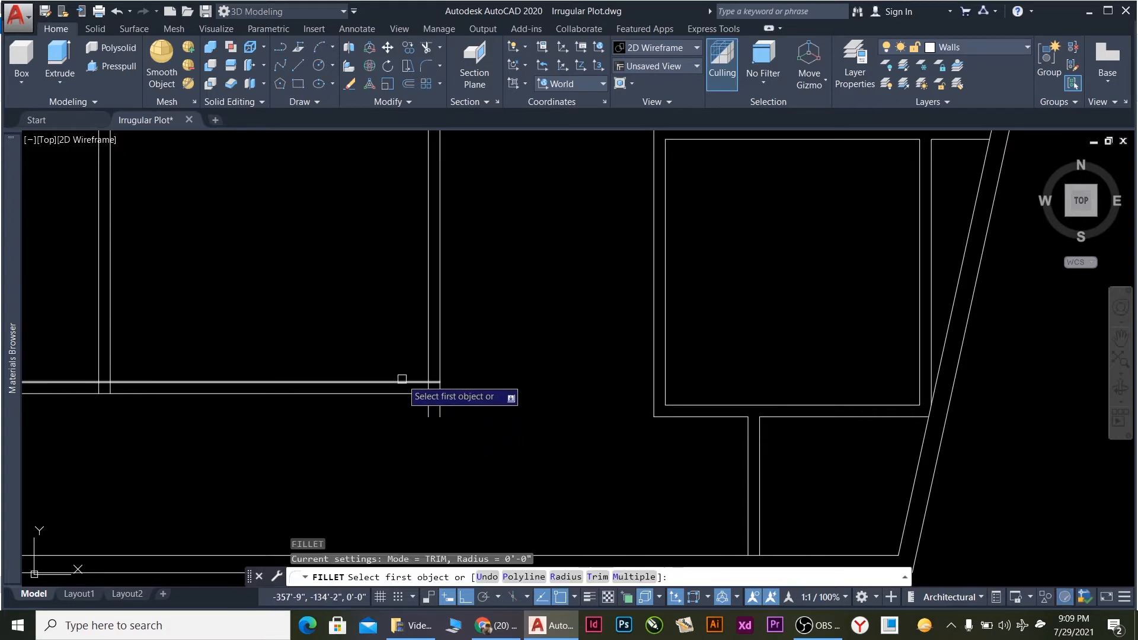
pyautogui.click(400, 383)
pyautogui.click(426, 365)
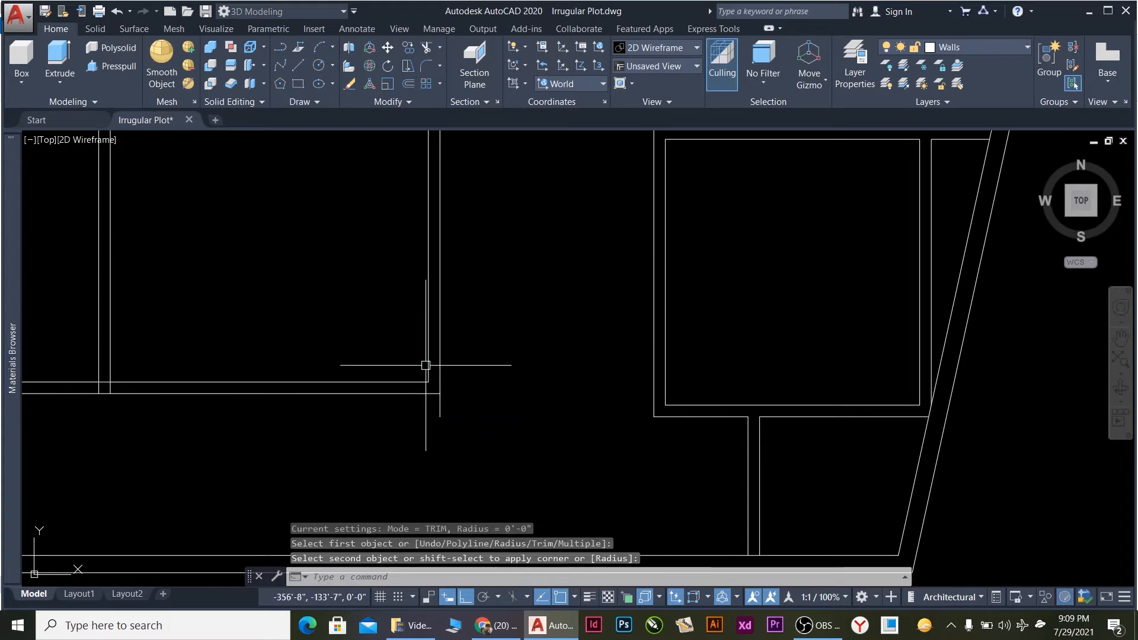
pyautogui.press('Return')
pyautogui.click(417, 394)
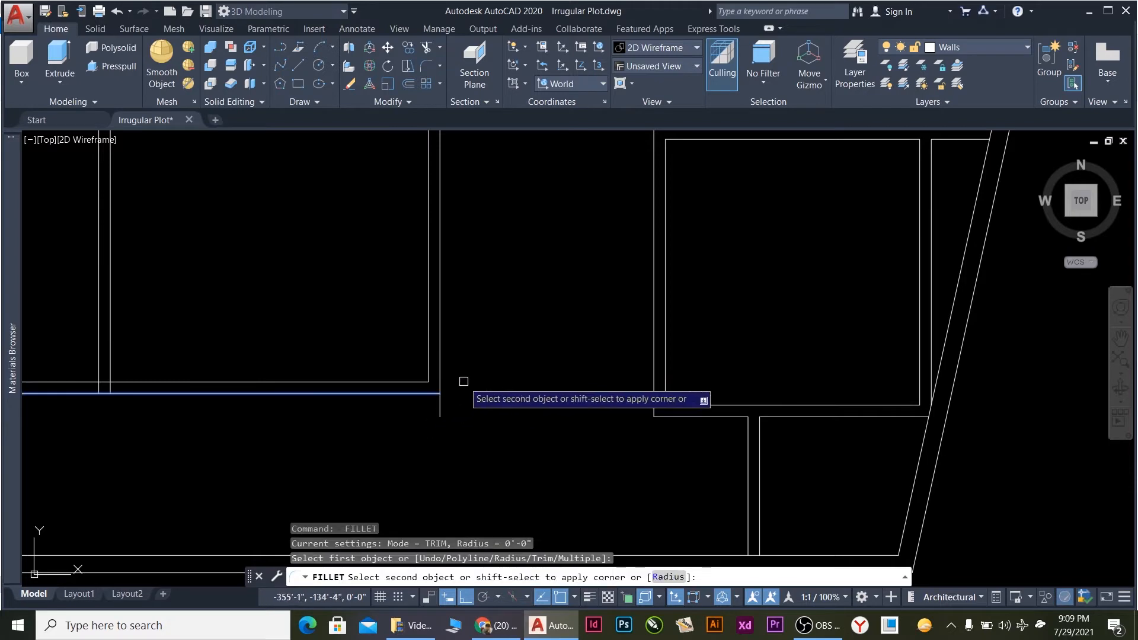
pyautogui.click(441, 365)
# Offset the inner front wall line of the Drawing/Dinning room 12' upward to mark the room's depth.
pyautogui.scroll(-4, 468, 385)
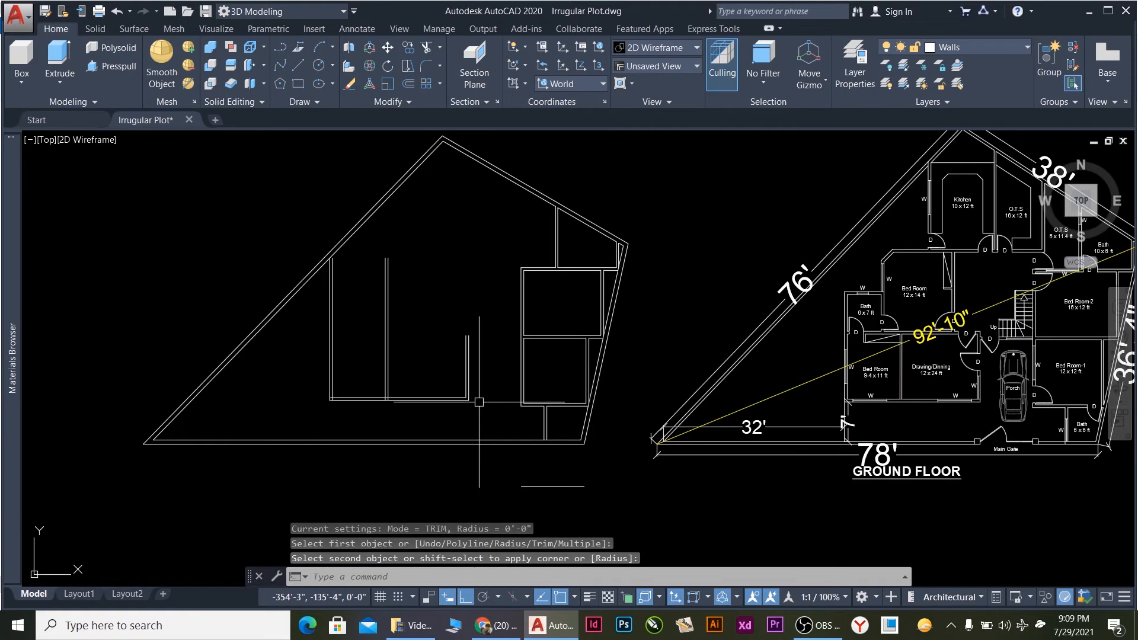
pyautogui.scroll(2, 518, 377)
pyautogui.scroll(-3, 518, 378)
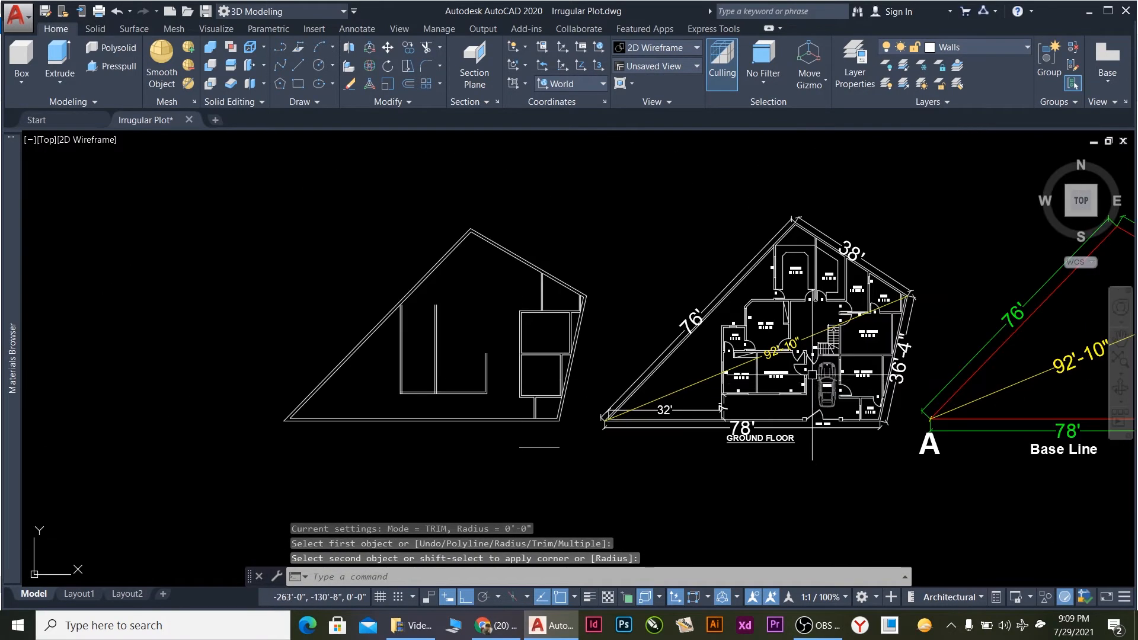
pyautogui.scroll(5, 733, 422)
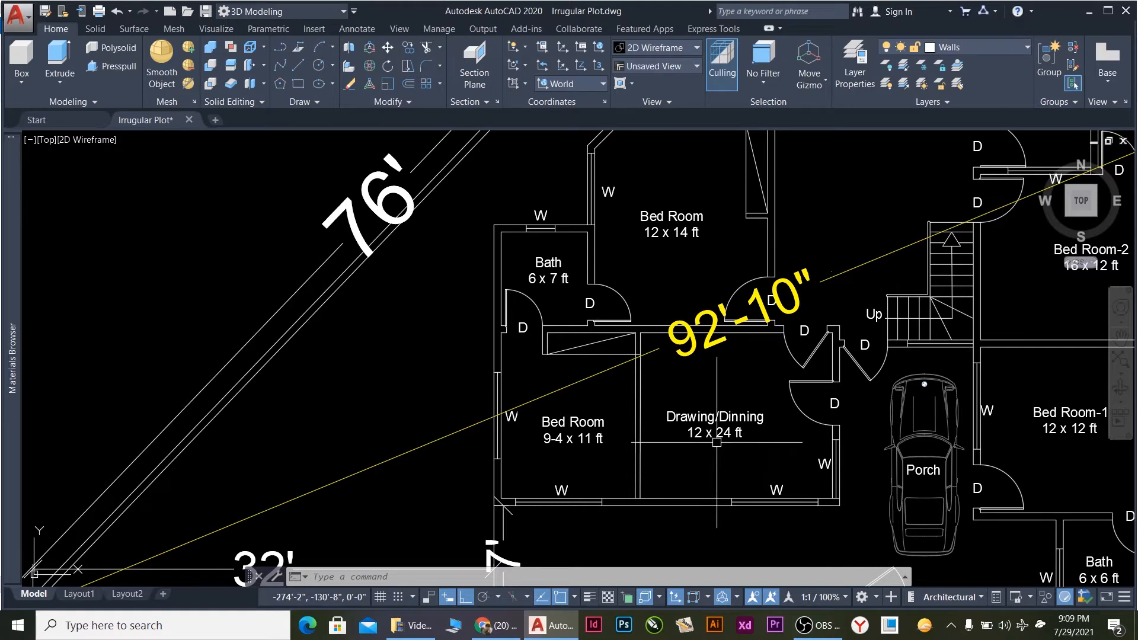
pyautogui.scroll(-3, 701, 464)
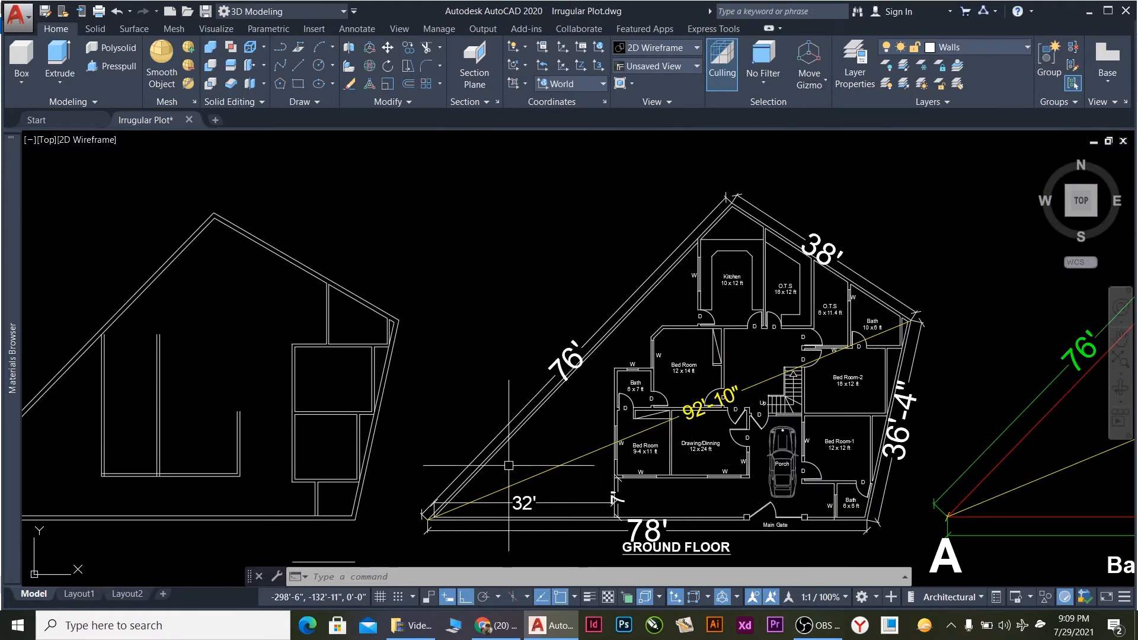
pyautogui.scroll(4, 92, 471)
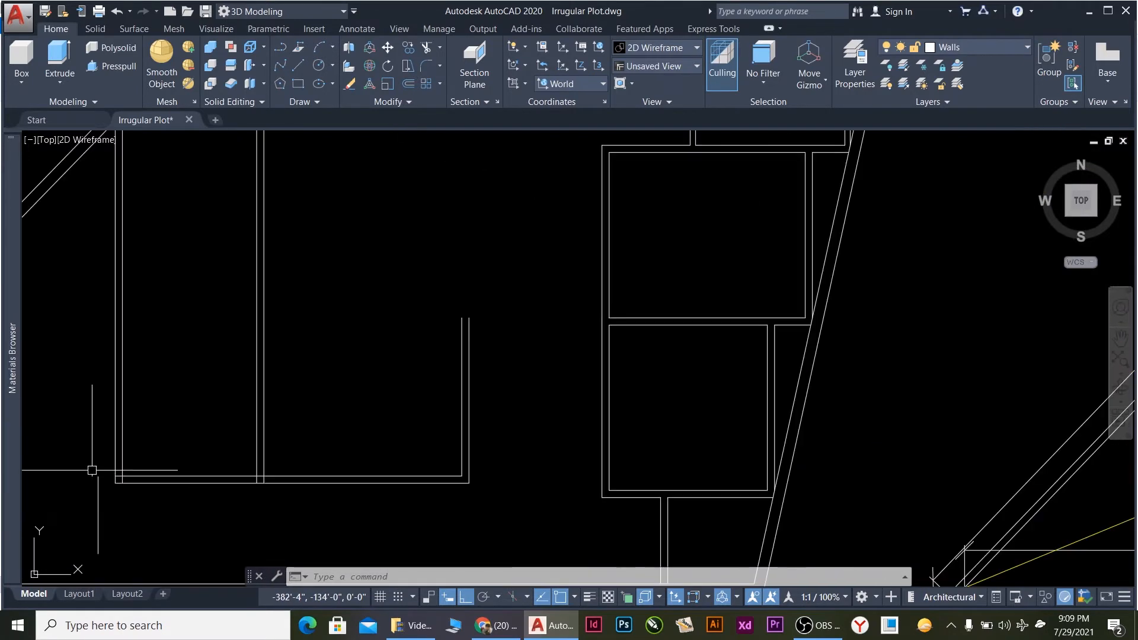
pyautogui.click(200, 474)
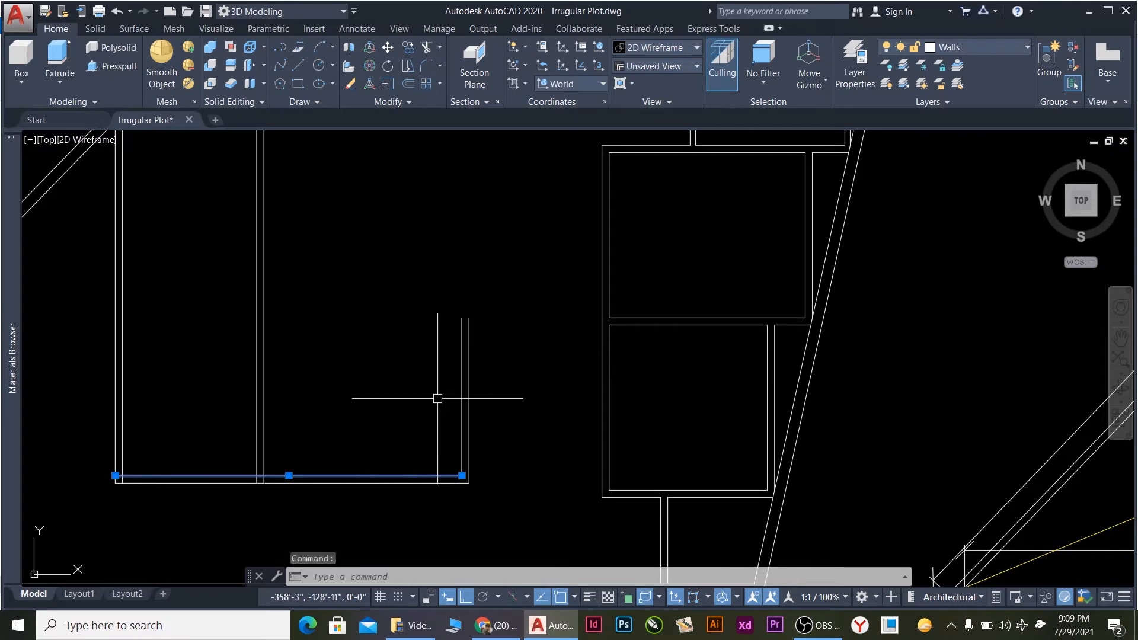
pyautogui.press('Return')
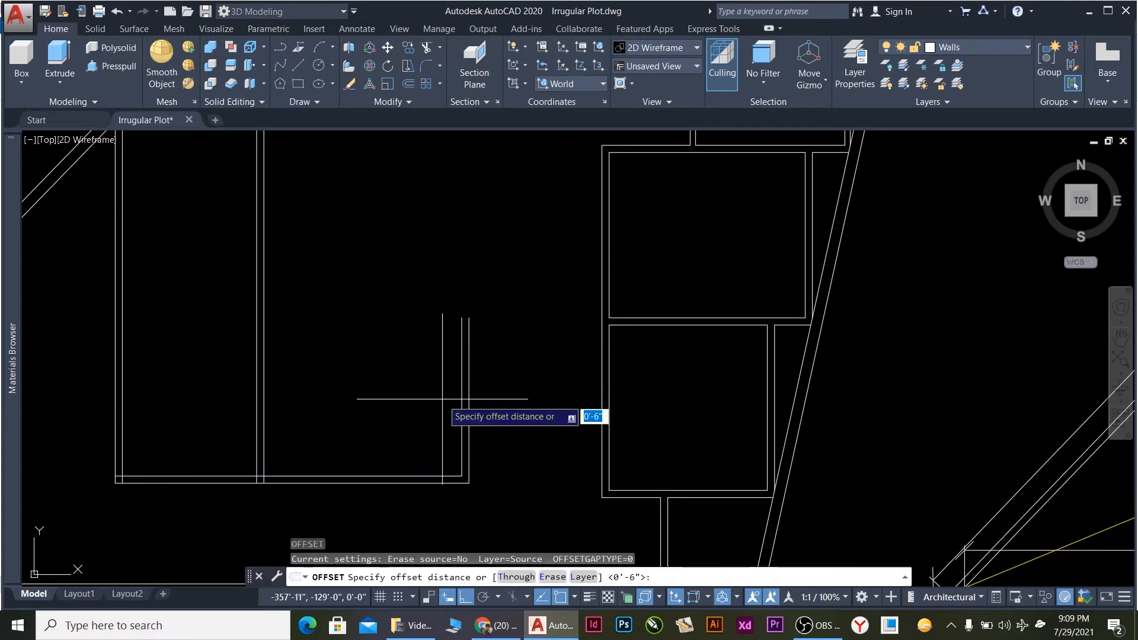
pyautogui.press('Return')
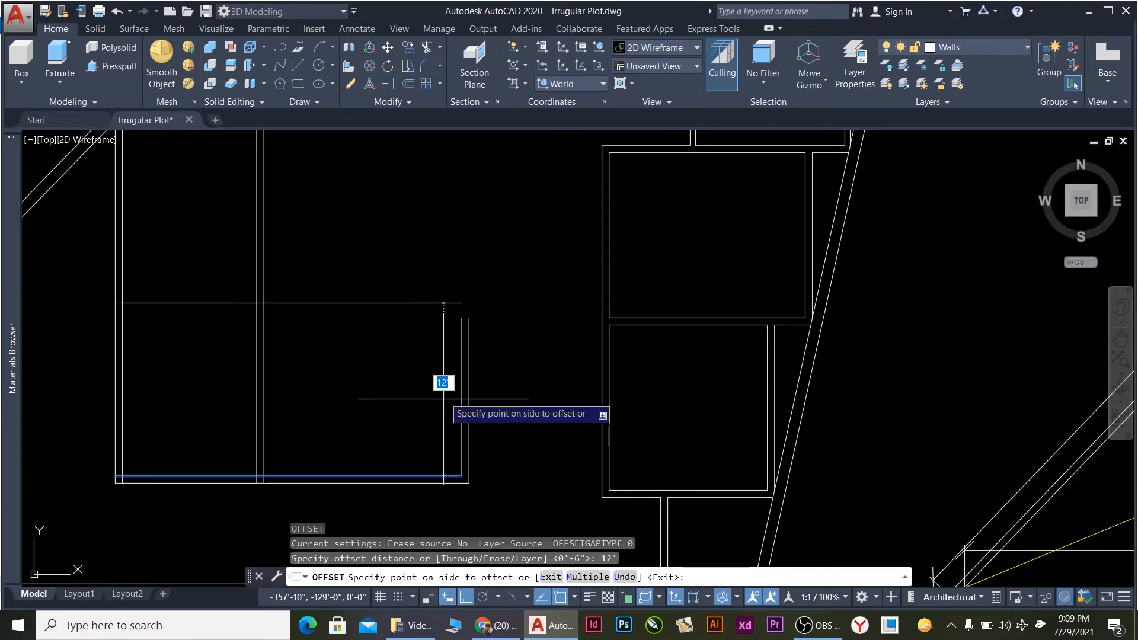
pyautogui.click(418, 287)
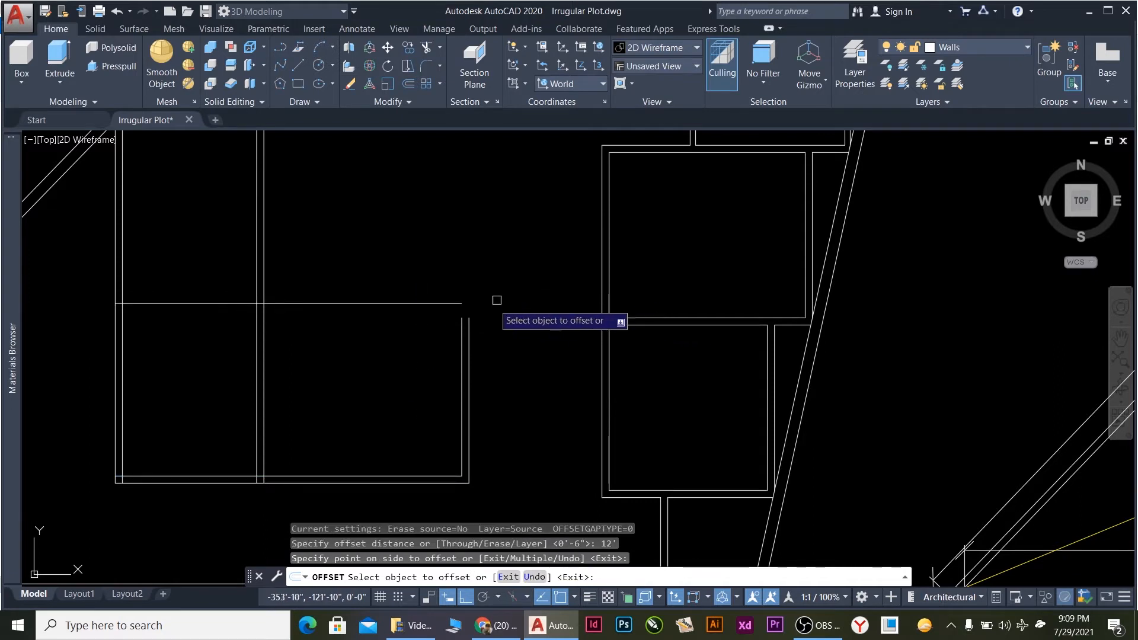
pyautogui.press('Escape')
# Offset the new horizontal line 6" upward to give the Drawing/Dinning room's back wall its thickness.
pyautogui.click(404, 331)
pyautogui.click(383, 285)
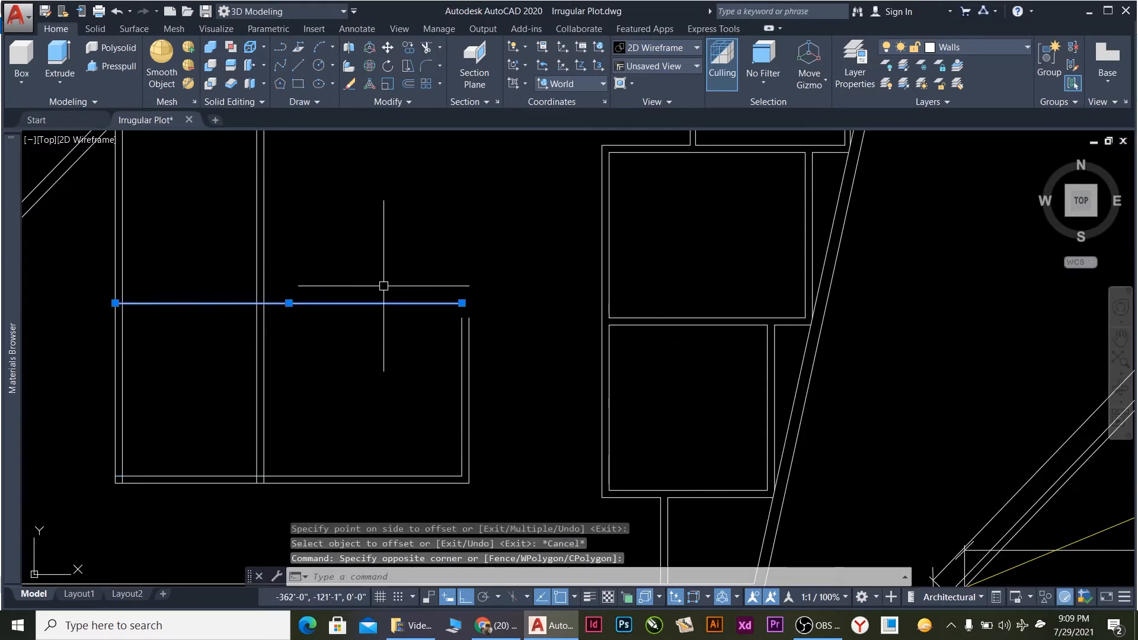
pyautogui.write('o')
pyautogui.press('Return')
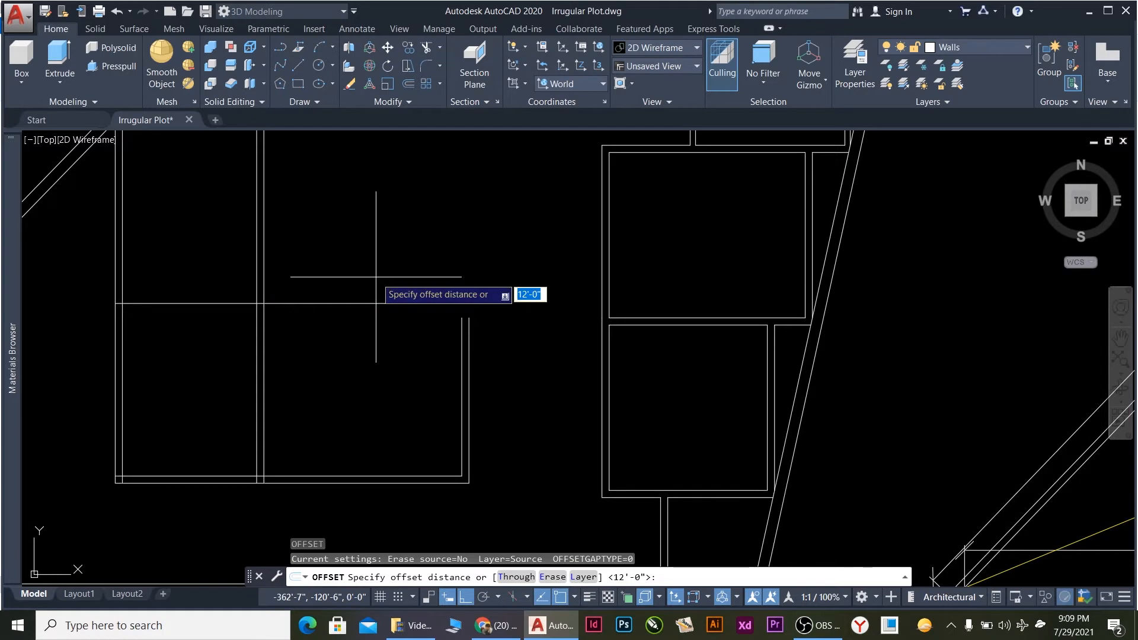
pyautogui.press('Return')
pyautogui.click(371, 264)
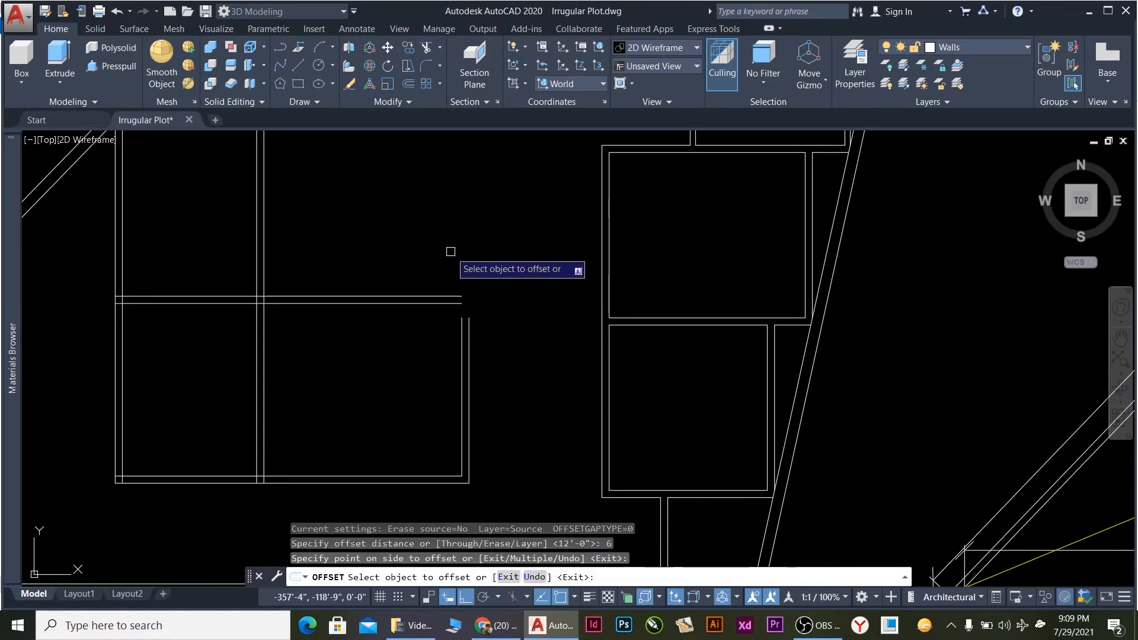
# Check the left bath in the reference plan and offset the back wall's upper line 6' upward for the bath.
pyautogui.scroll(-2, 448, 274)
pyautogui.scroll(-2, 622, 382)
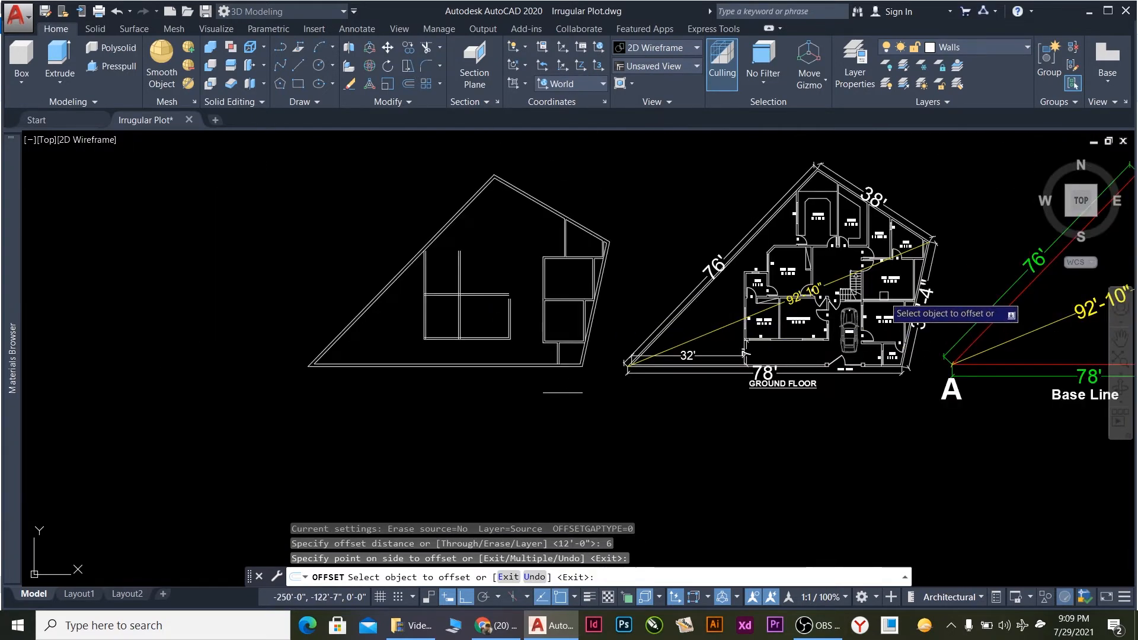
pyautogui.scroll(2, 774, 323)
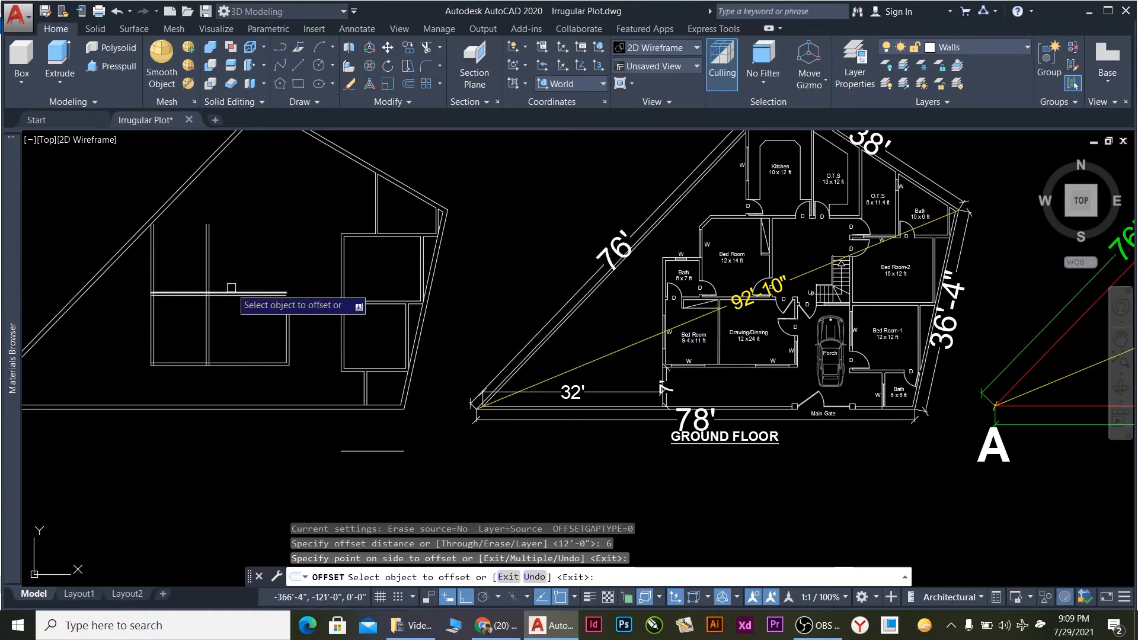
pyautogui.scroll(4, 686, 283)
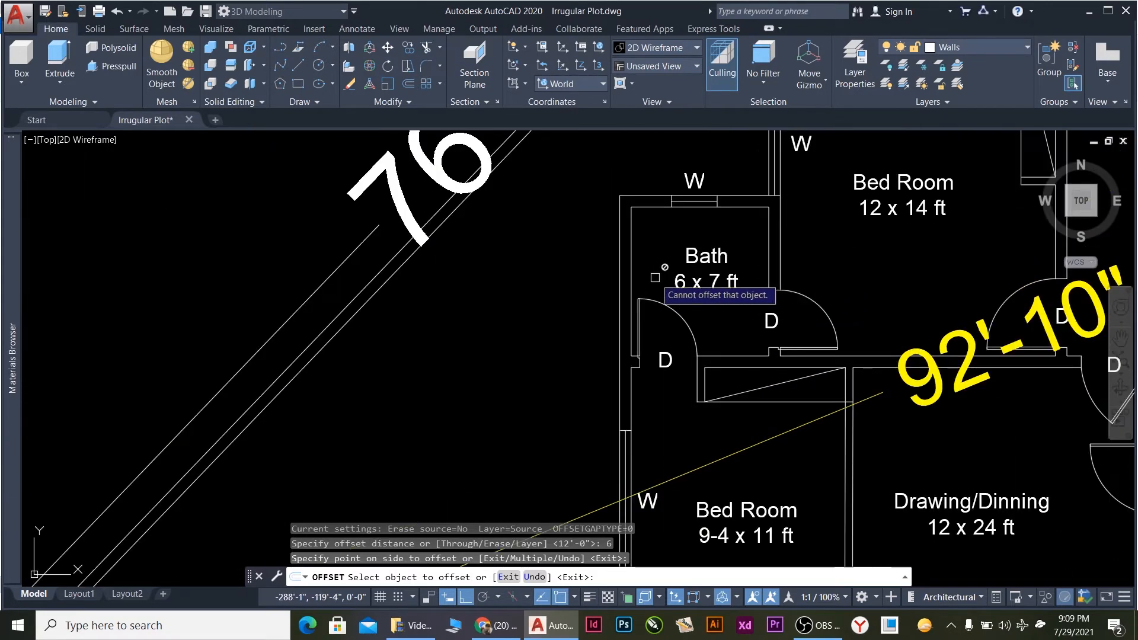
pyautogui.scroll(-4, 722, 285)
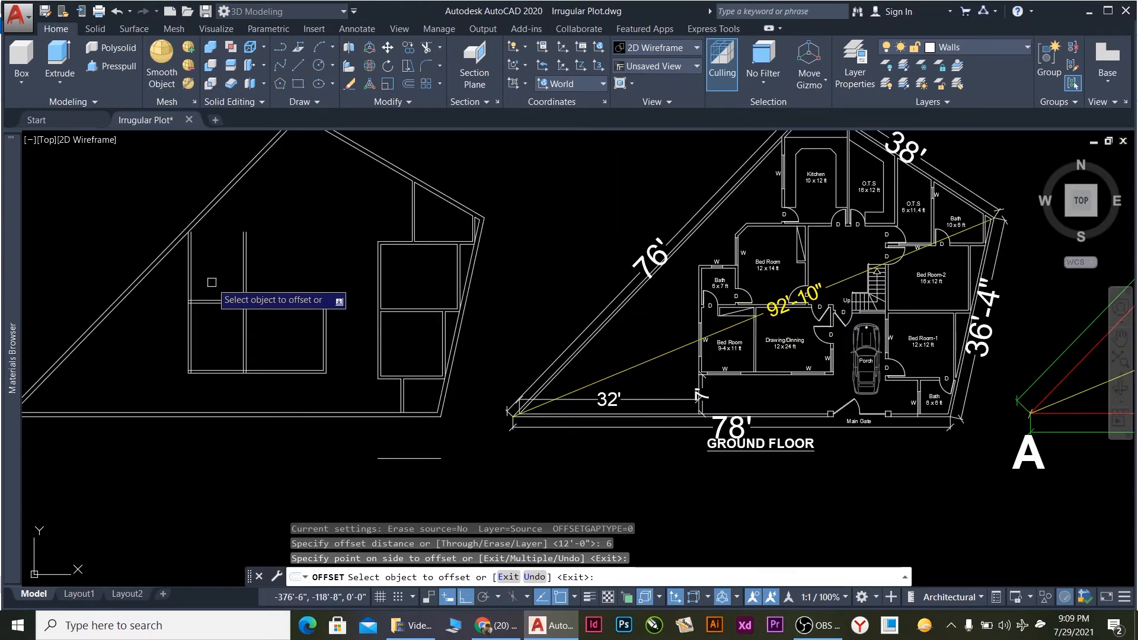
pyautogui.press('Escape')
pyautogui.scroll(2, 214, 299)
pyautogui.click(344, 308)
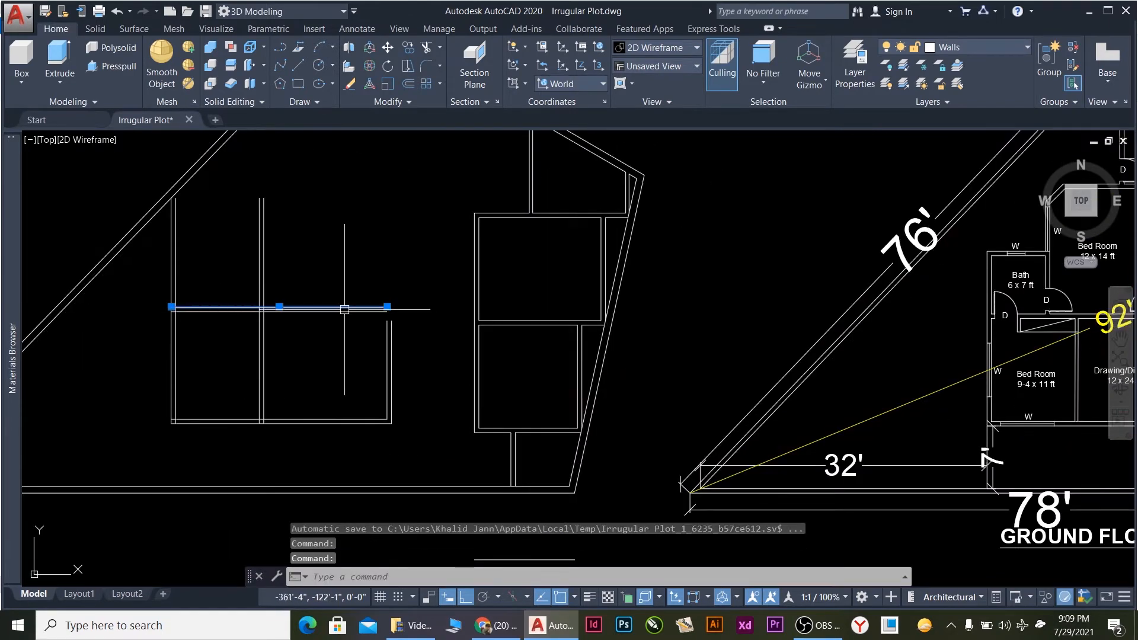
pyautogui.write('o')
pyautogui.press('Return')
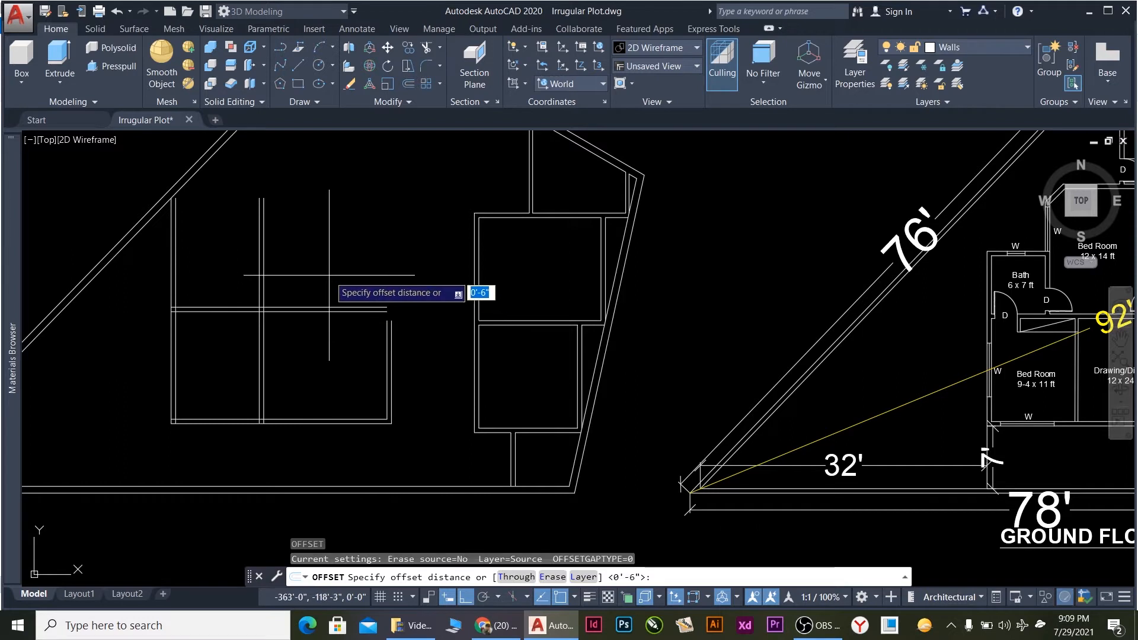
pyautogui.write('6')
pyautogui.press('Return')
pyautogui.click(329, 307)
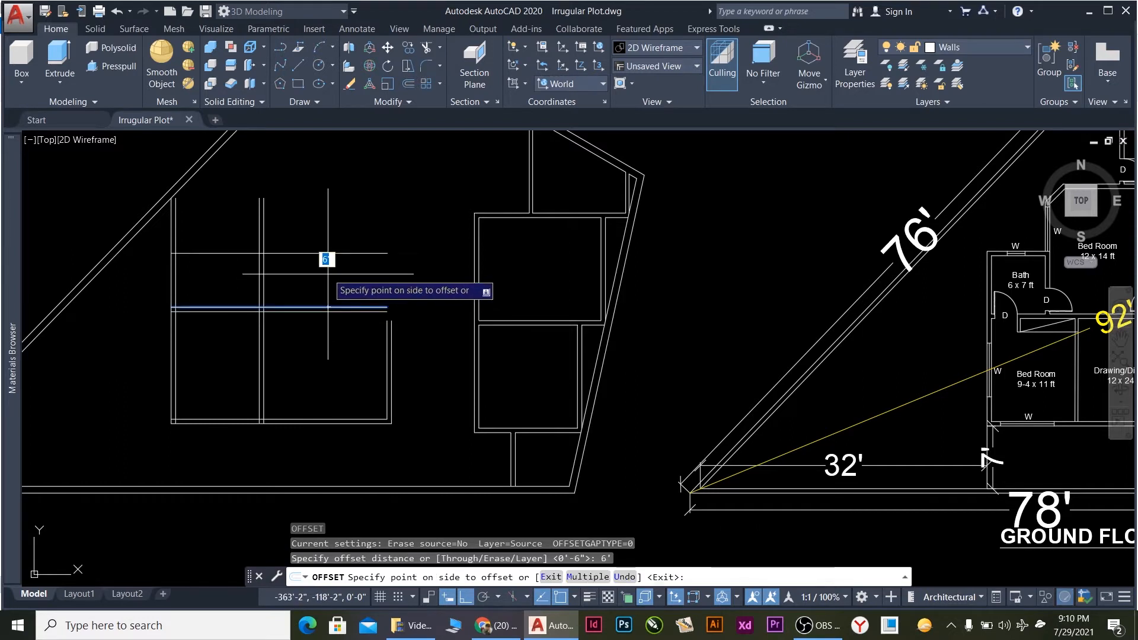
pyautogui.click(298, 264)
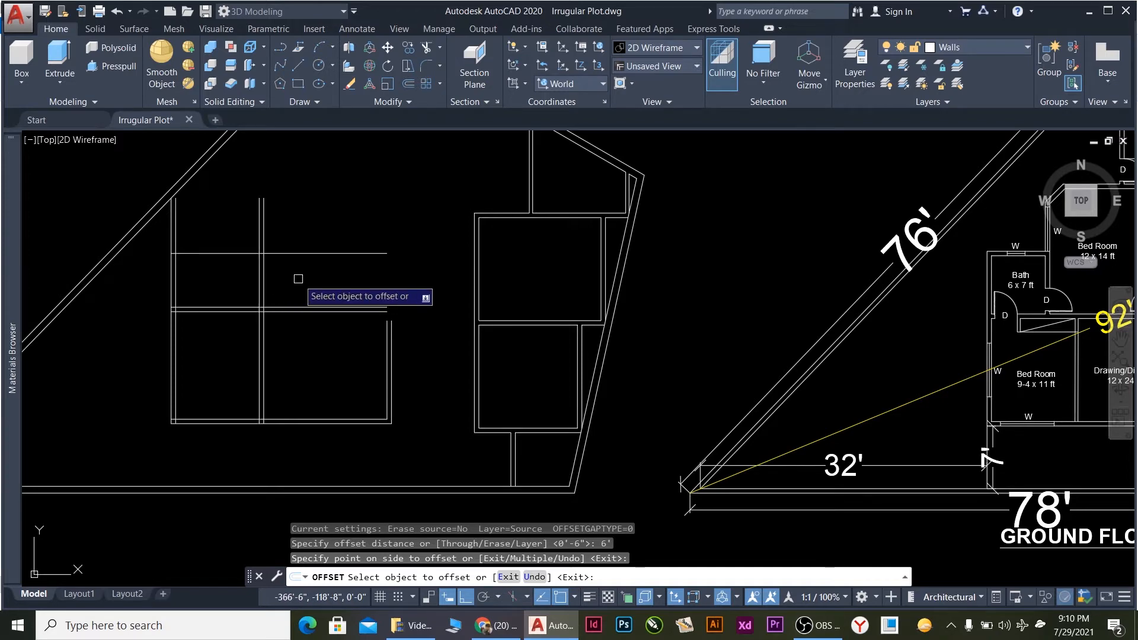
pyautogui.scroll(3, 1067, 300)
pyautogui.scroll(-3, 1067, 300)
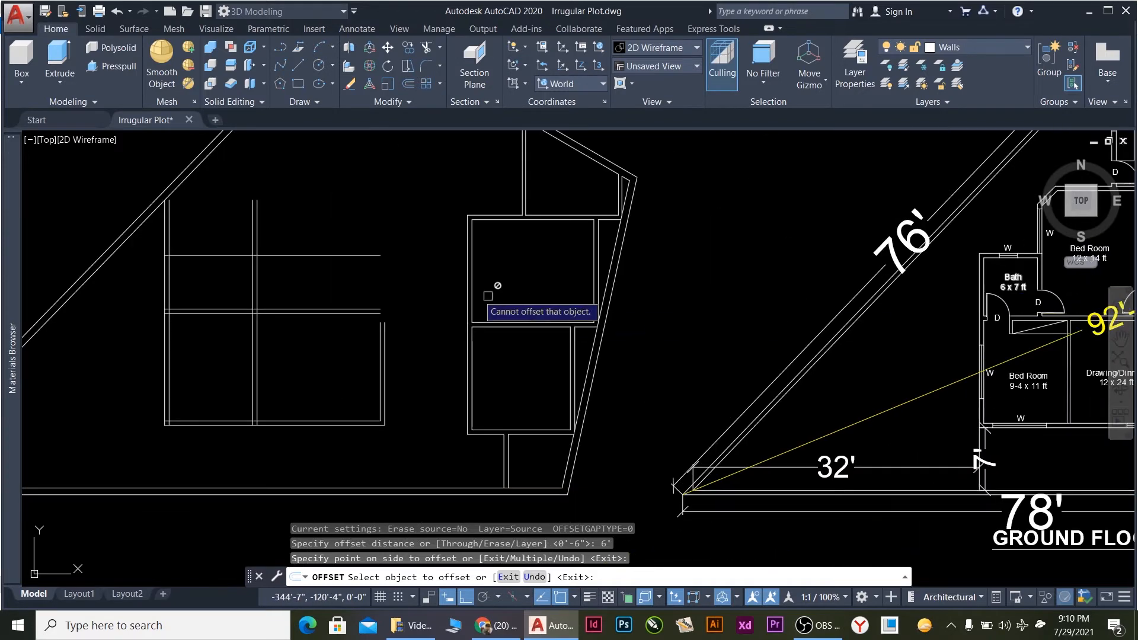
pyautogui.press('Escape')
pyautogui.click(170, 276)
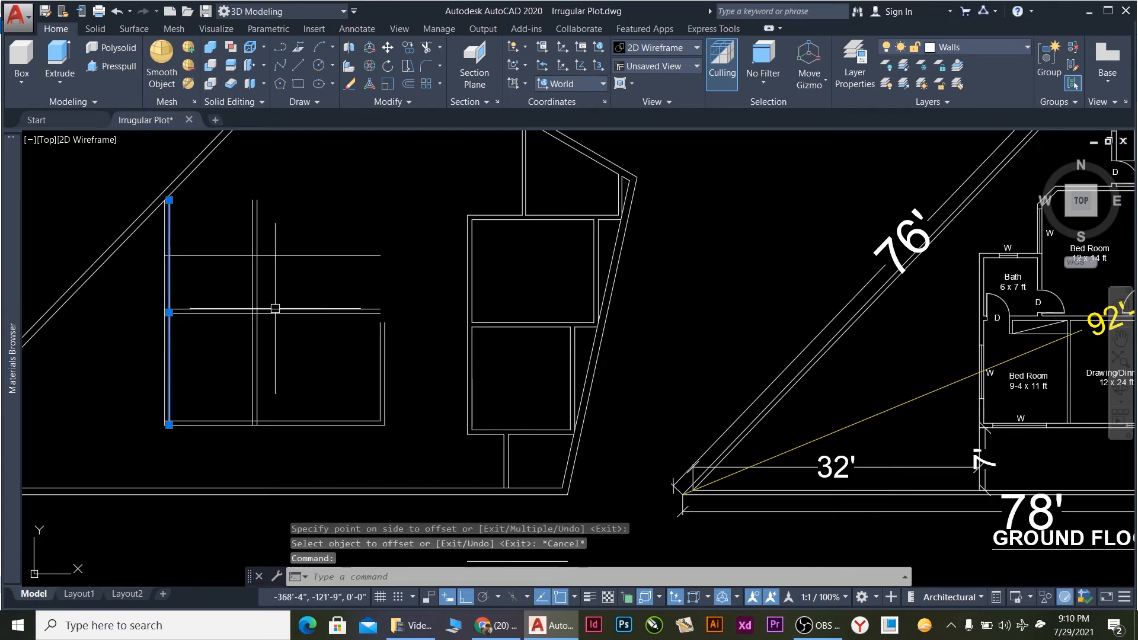
pyautogui.write('o')
pyautogui.press('Return')
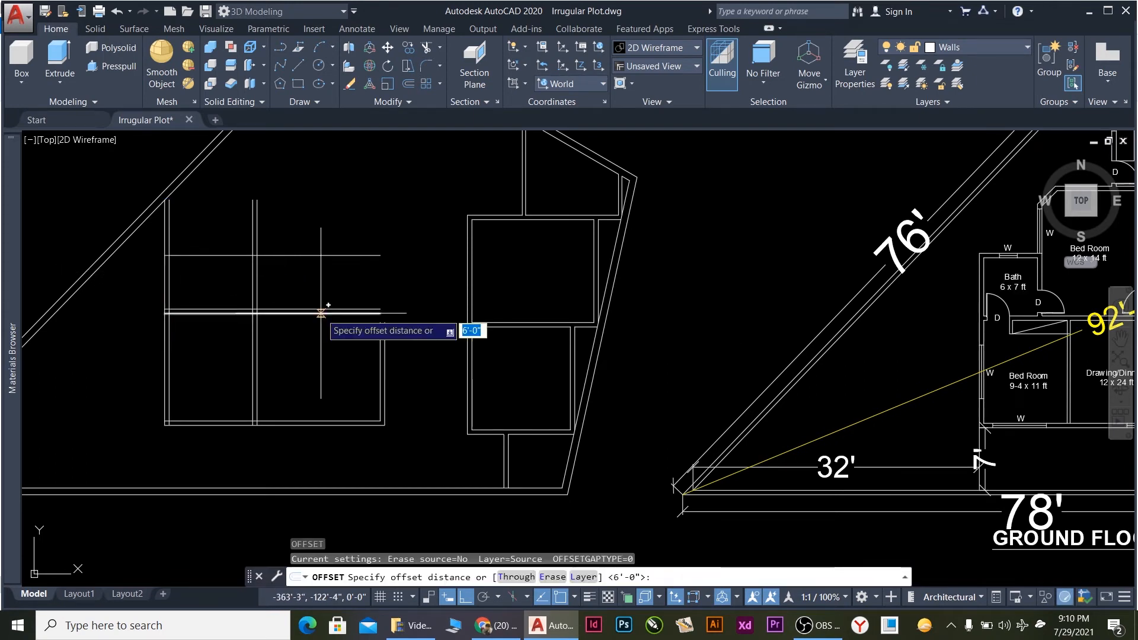
pyautogui.press('Escape')
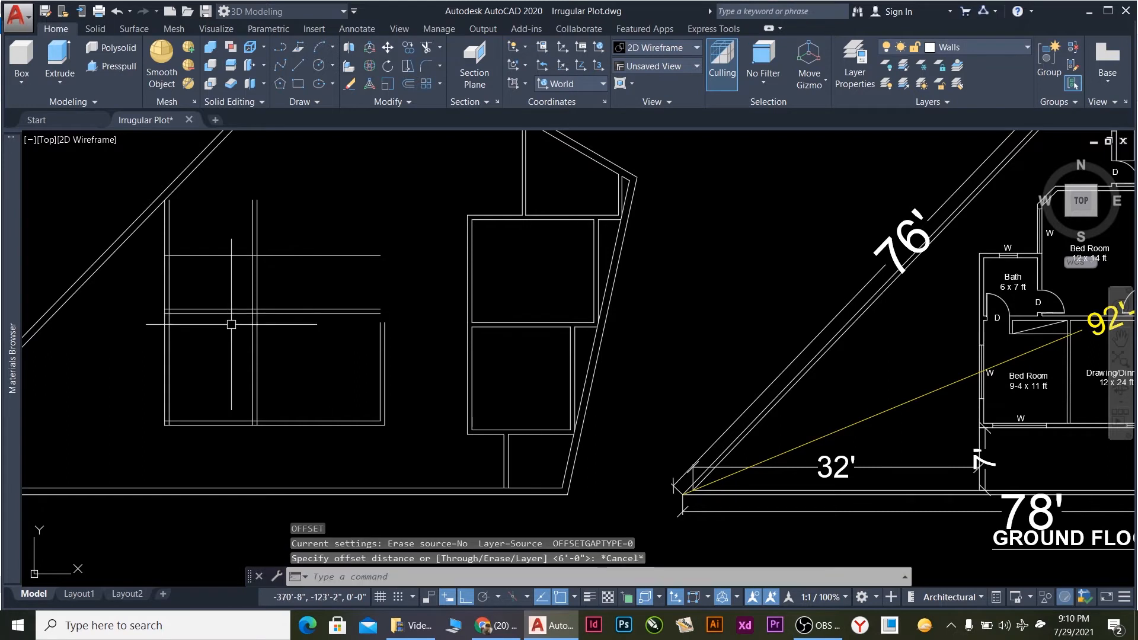
# Trim the overlapping wall lines where the bedroom partition meets the front wall and at the bedroom's outer front corner.
pyautogui.scroll(2, 154, 318)
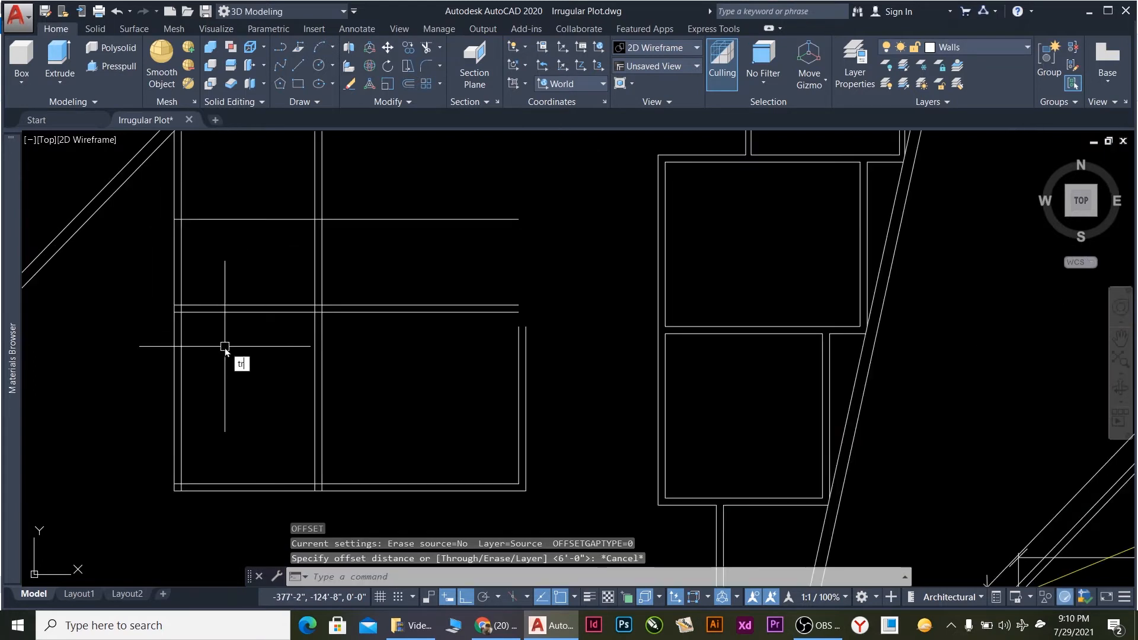
pyautogui.write('tr')
pyautogui.press('Return')
pyautogui.press('Return')
pyautogui.scroll(3, 320, 474)
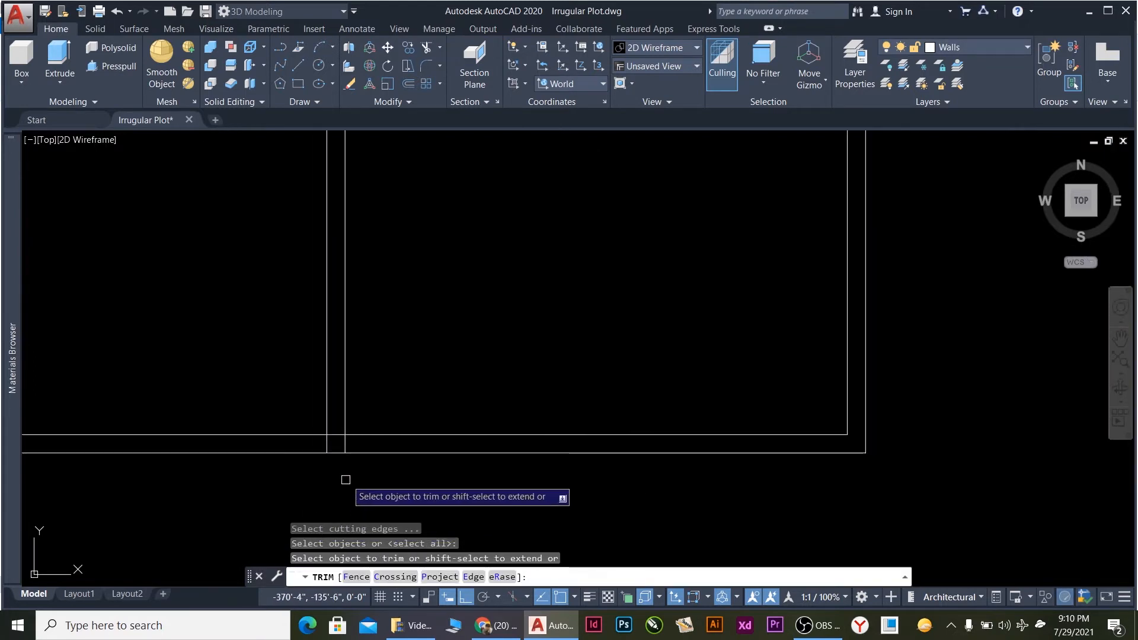
pyautogui.click(358, 445)
pyautogui.click(310, 442)
pyautogui.click(337, 435)
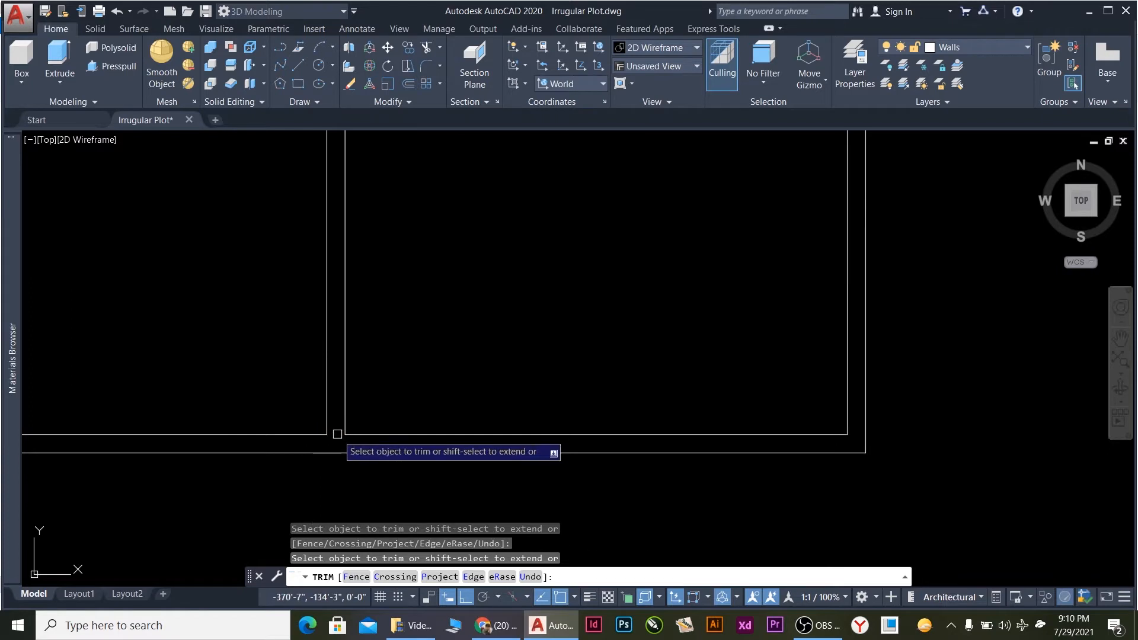
pyautogui.scroll(-5, 439, 478)
pyautogui.scroll(5, 356, 488)
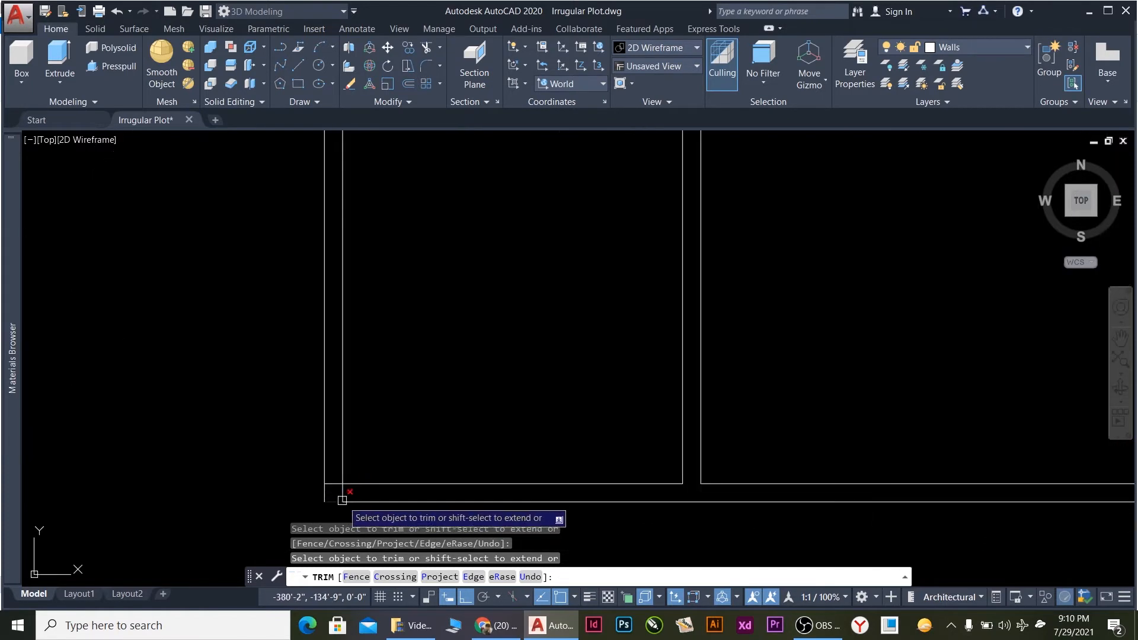
pyautogui.scroll(-4, 396, 469)
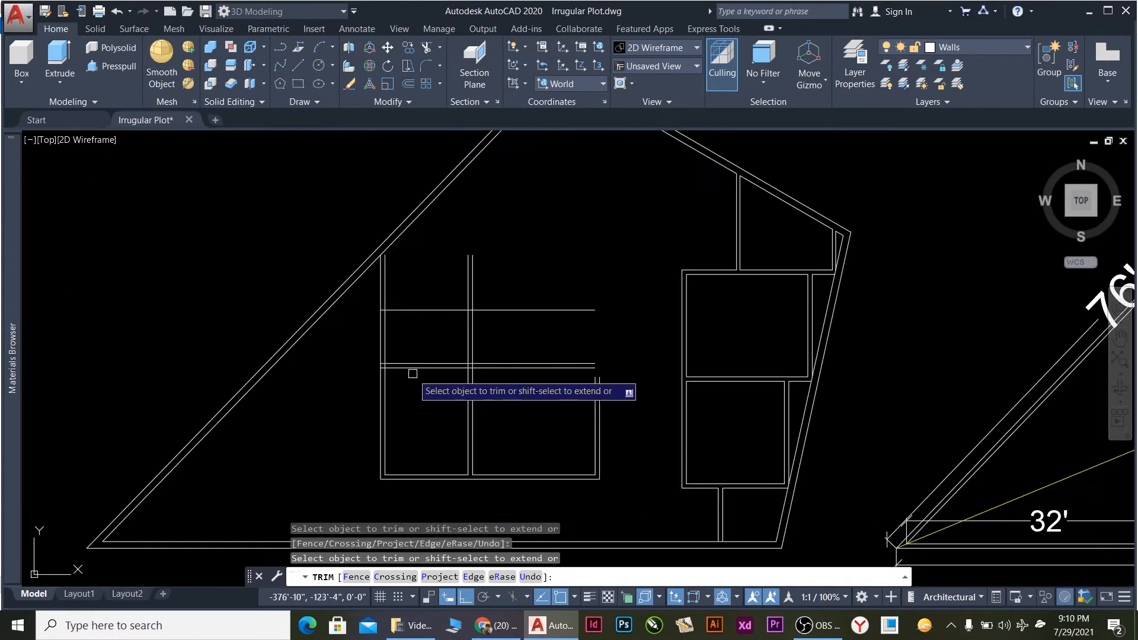
# Trim the bedroom's back wall junctions with the left outer wall and the partition so the double wall lines join openly.
pyautogui.scroll(5, 413, 373)
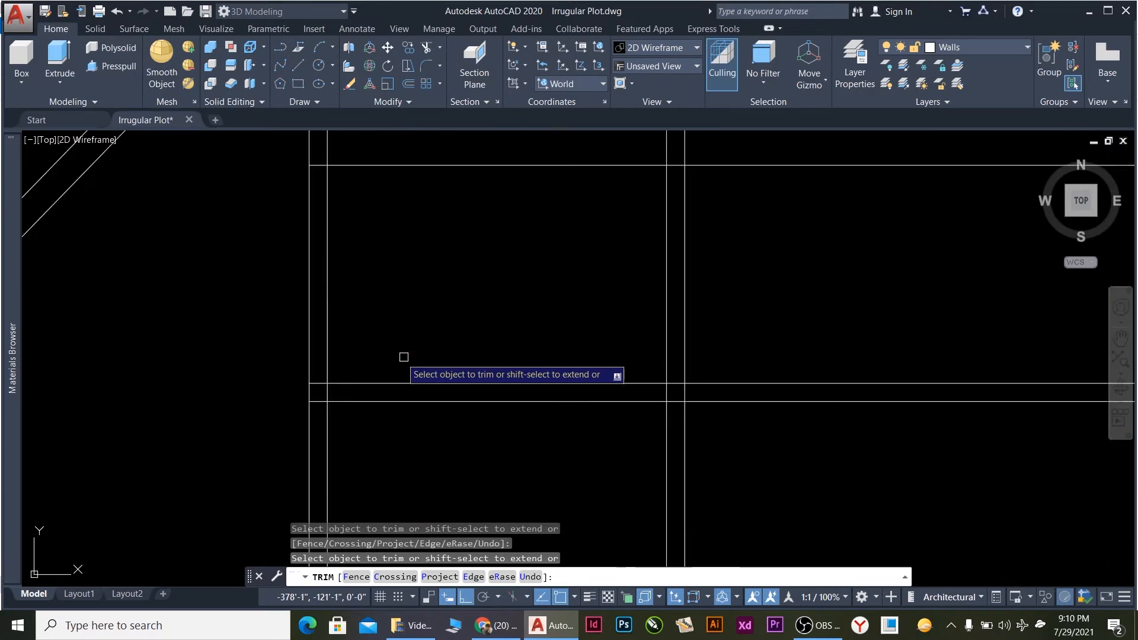
pyautogui.click(328, 393)
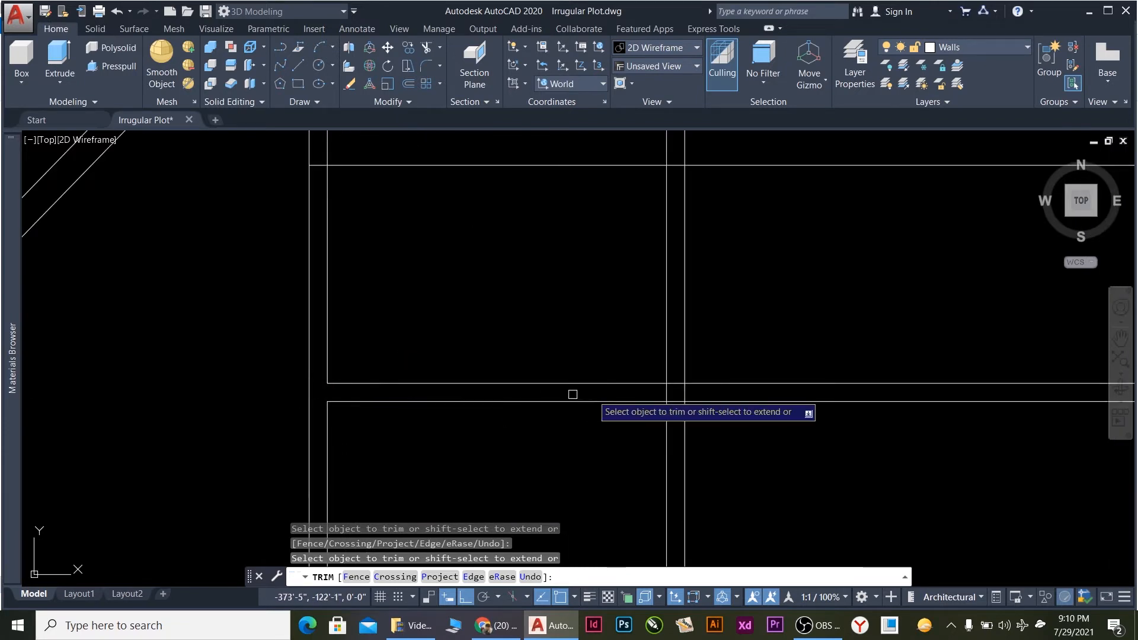
pyautogui.click(718, 393)
pyautogui.click(657, 395)
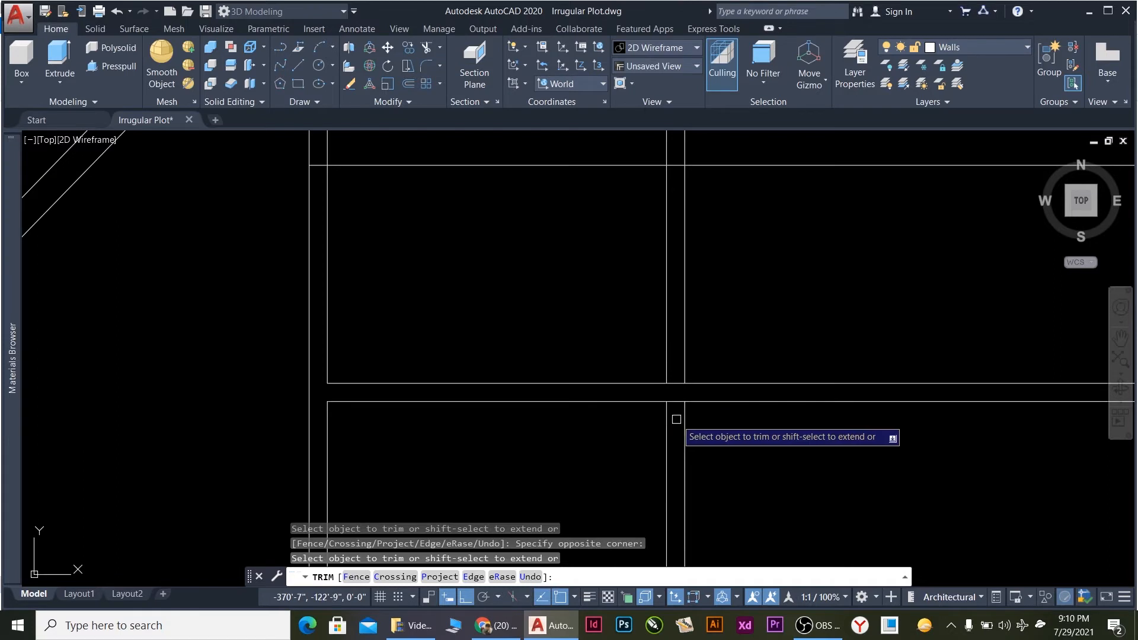
pyautogui.click(677, 420)
pyautogui.click(667, 380)
pyautogui.scroll(-4, 668, 382)
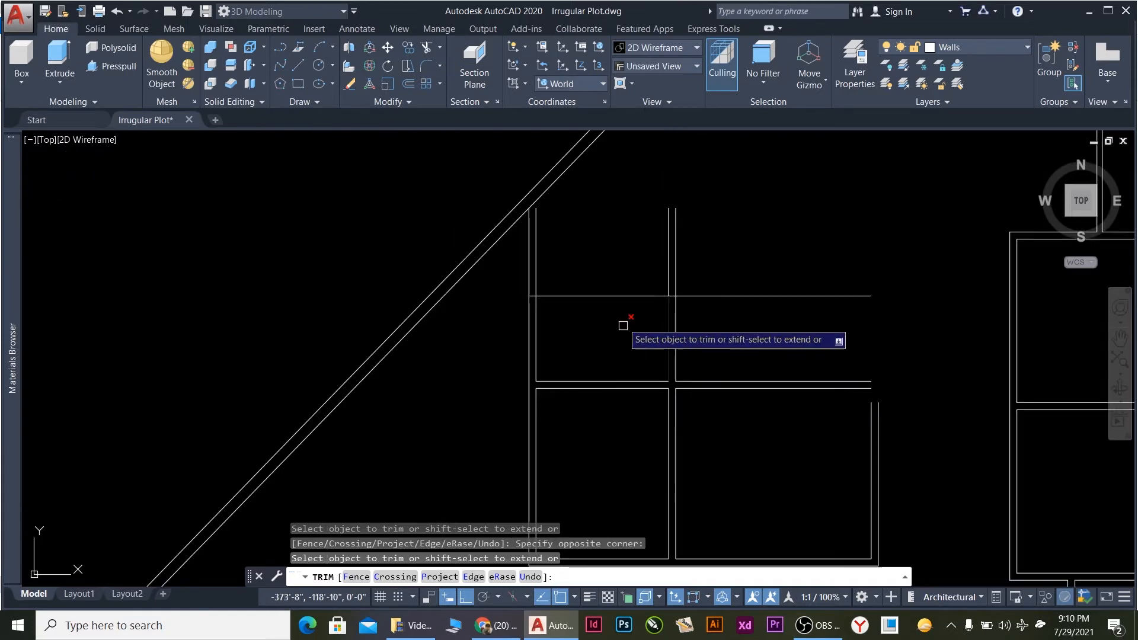
# Trim off the left outer wall's two lines above the bath's upper wall line.
pyautogui.scroll(2, 588, 280)
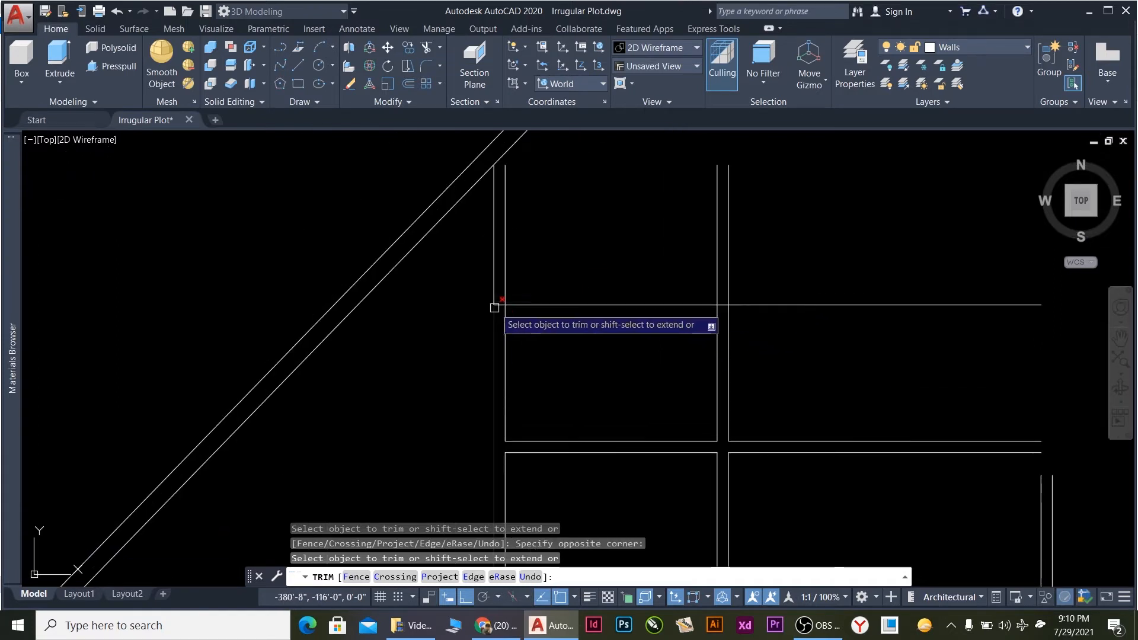
pyautogui.click(513, 279)
pyautogui.click(470, 258)
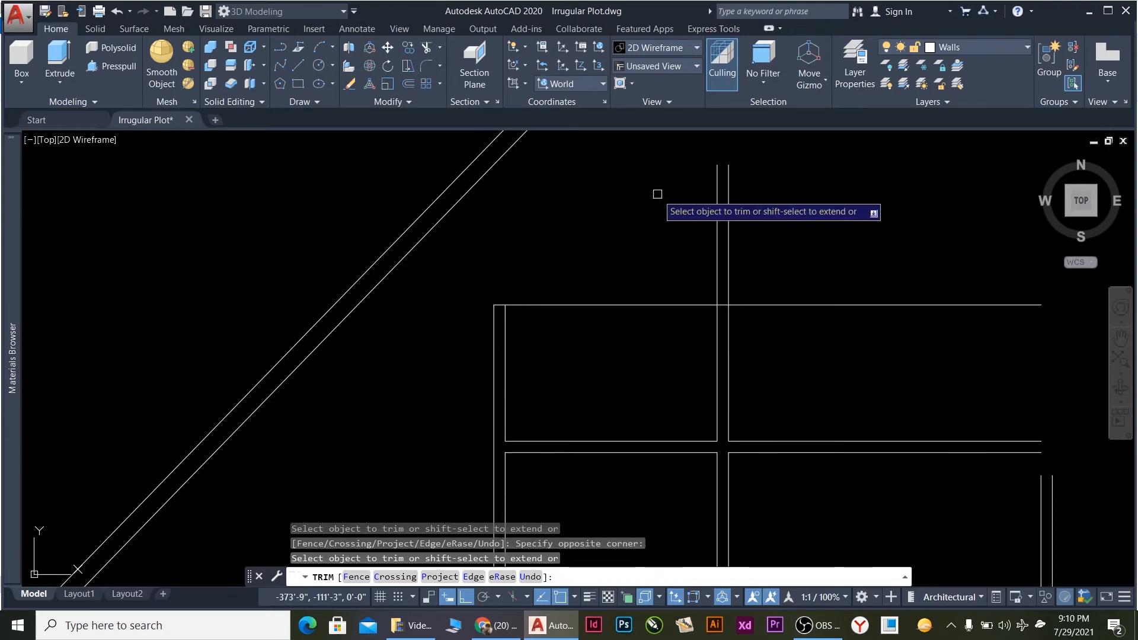
pyautogui.scroll(-2, 585, 336)
pyautogui.press('Escape')
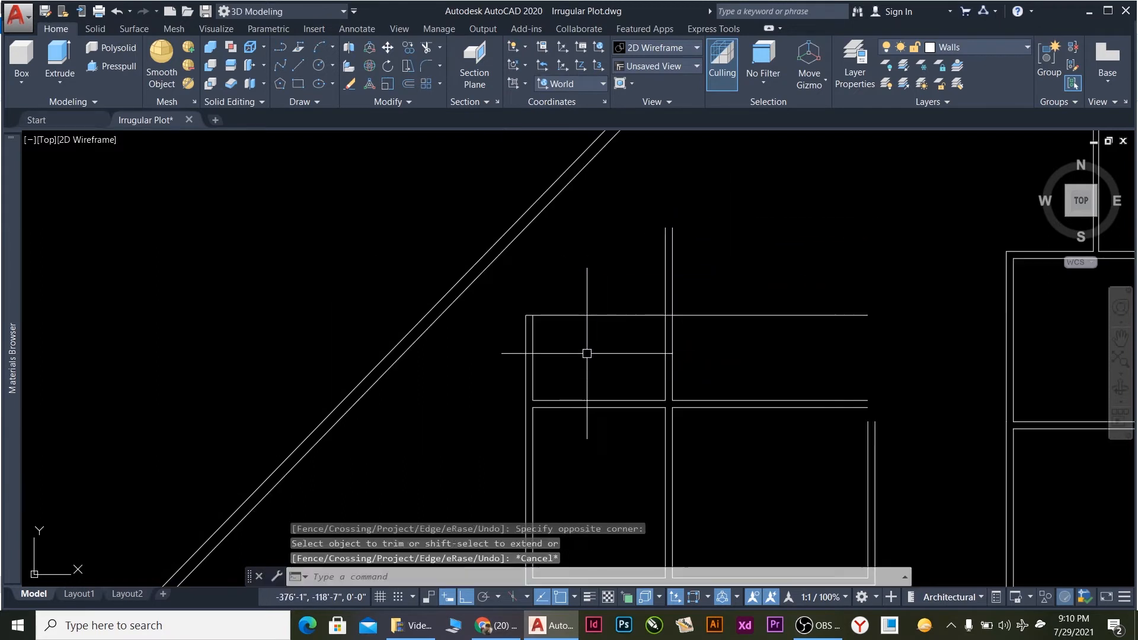
# Check the bath in the reference plan and offset the left wall's inner line 7' inward for the bath's width.
pyautogui.click(534, 351)
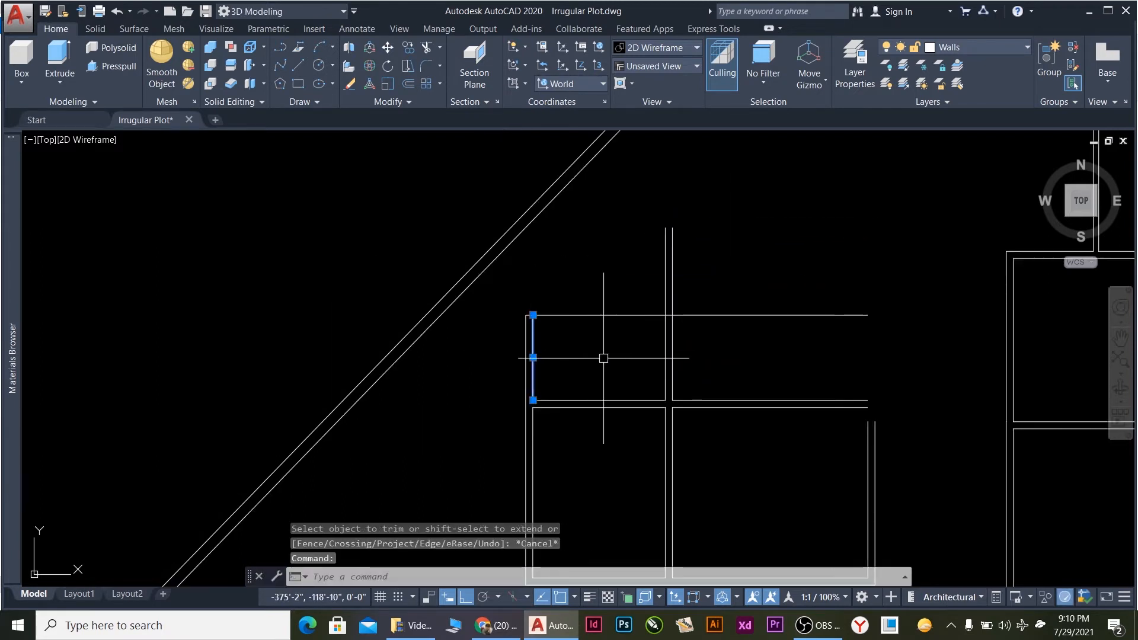
pyautogui.scroll(-9, 606, 355)
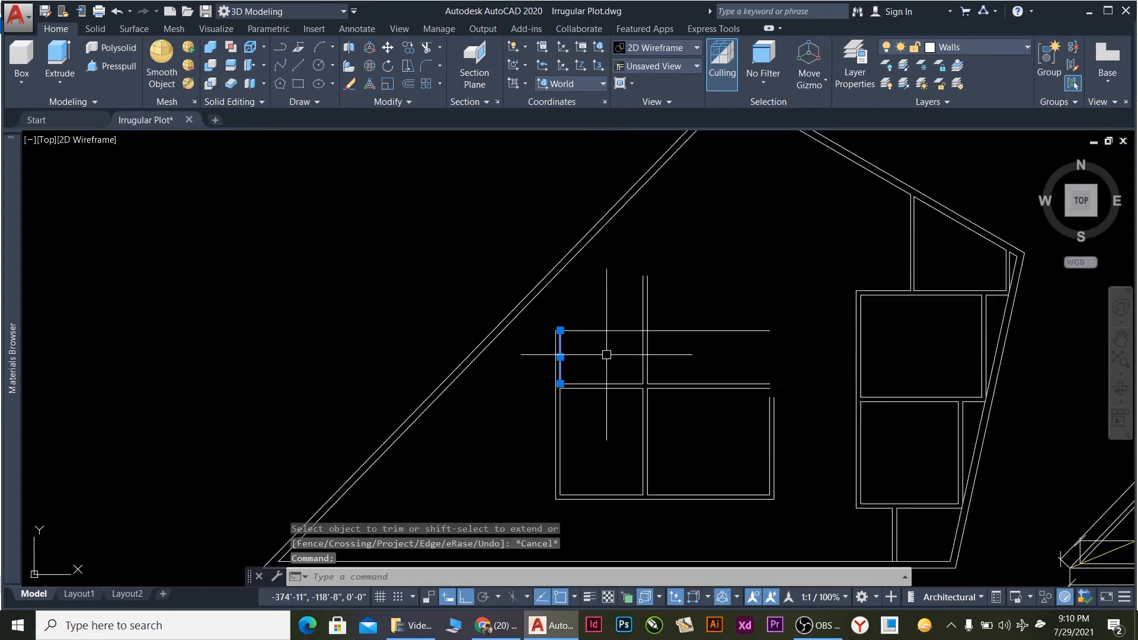
pyautogui.scroll(5, 972, 396)
pyautogui.scroll(3, 923, 408)
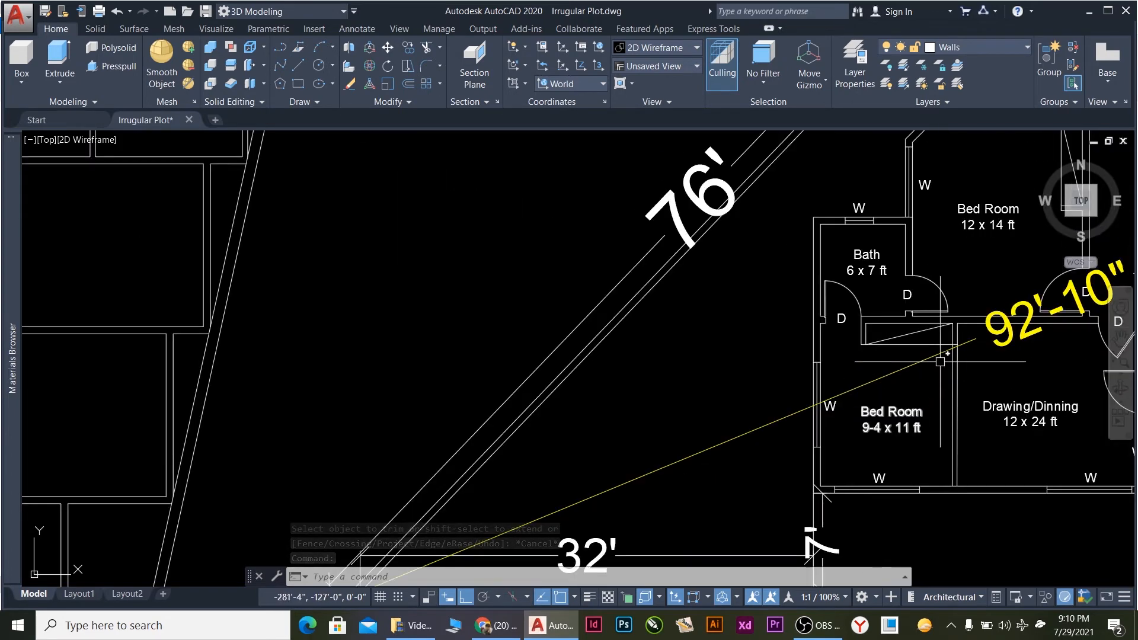
pyautogui.scroll(-6, 865, 285)
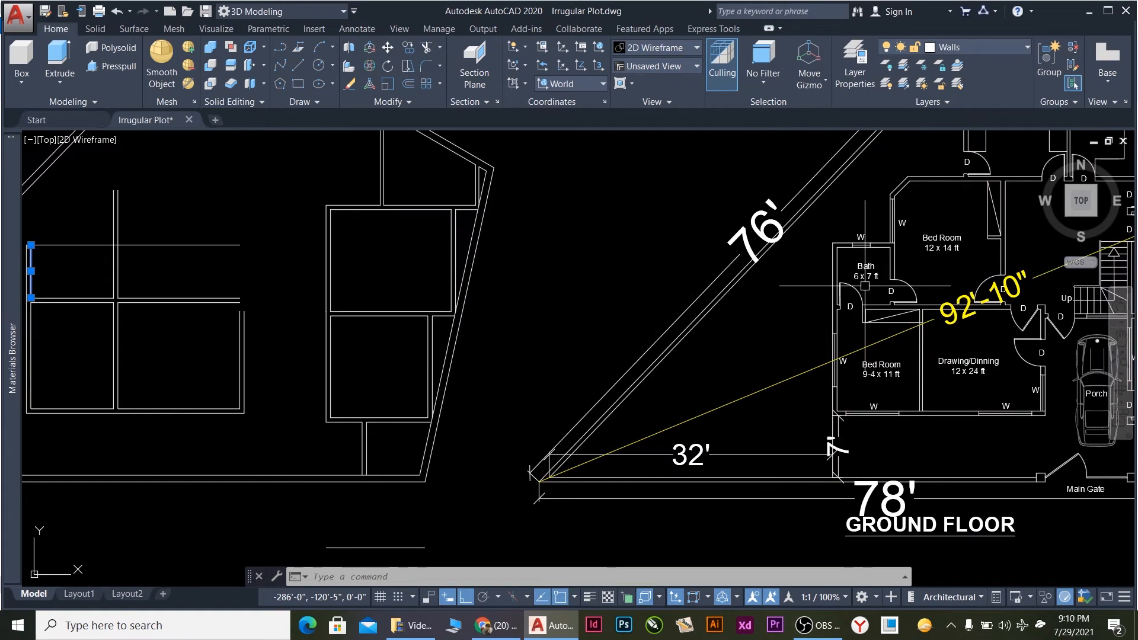
pyautogui.scroll(3, 356, 246)
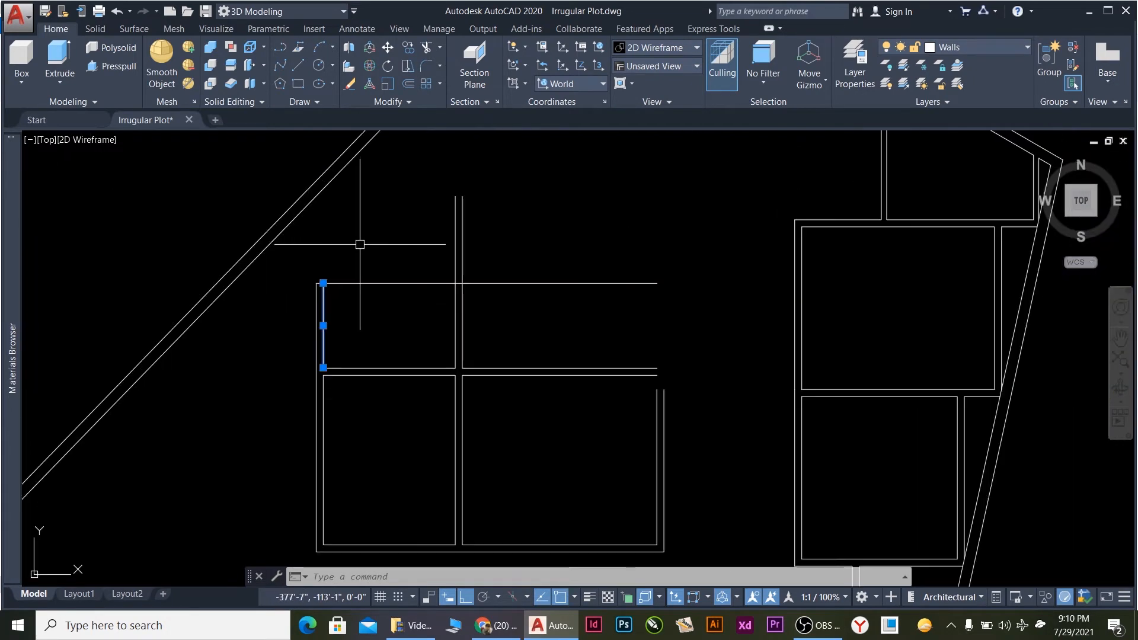
pyautogui.scroll(3, 342, 285)
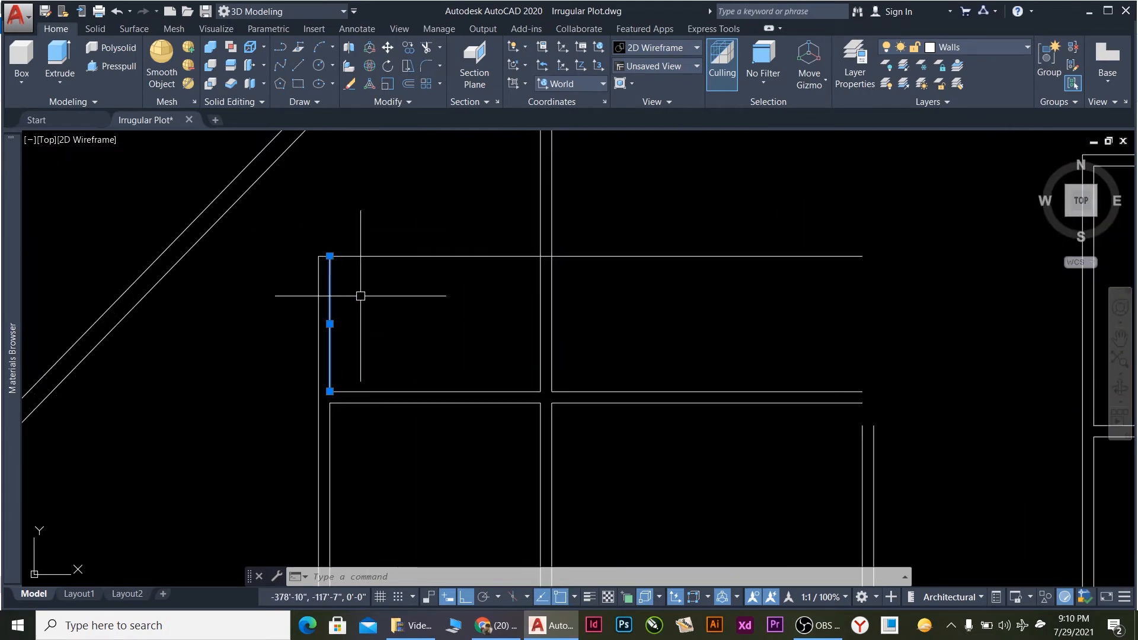
pyautogui.press('Return')
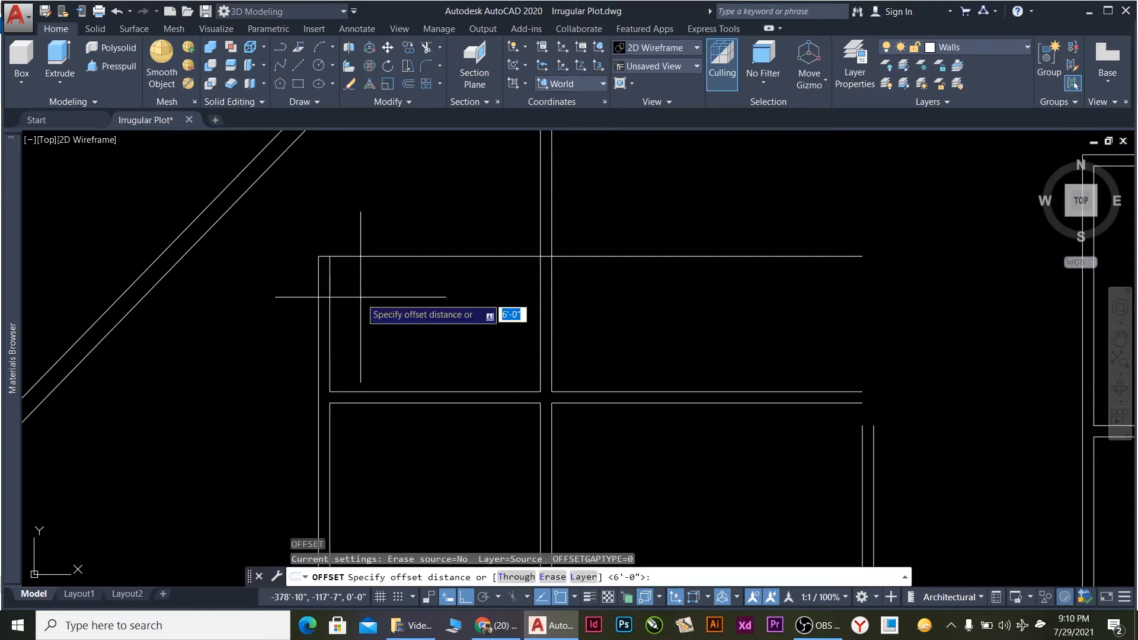
pyautogui.press('Return')
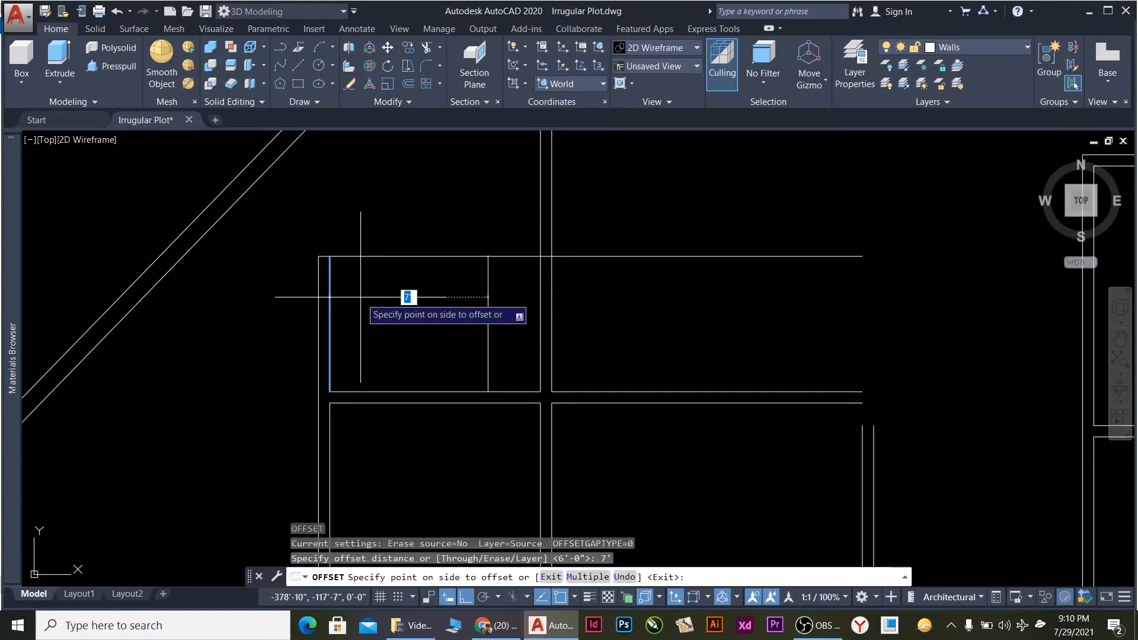
pyautogui.click(469, 348)
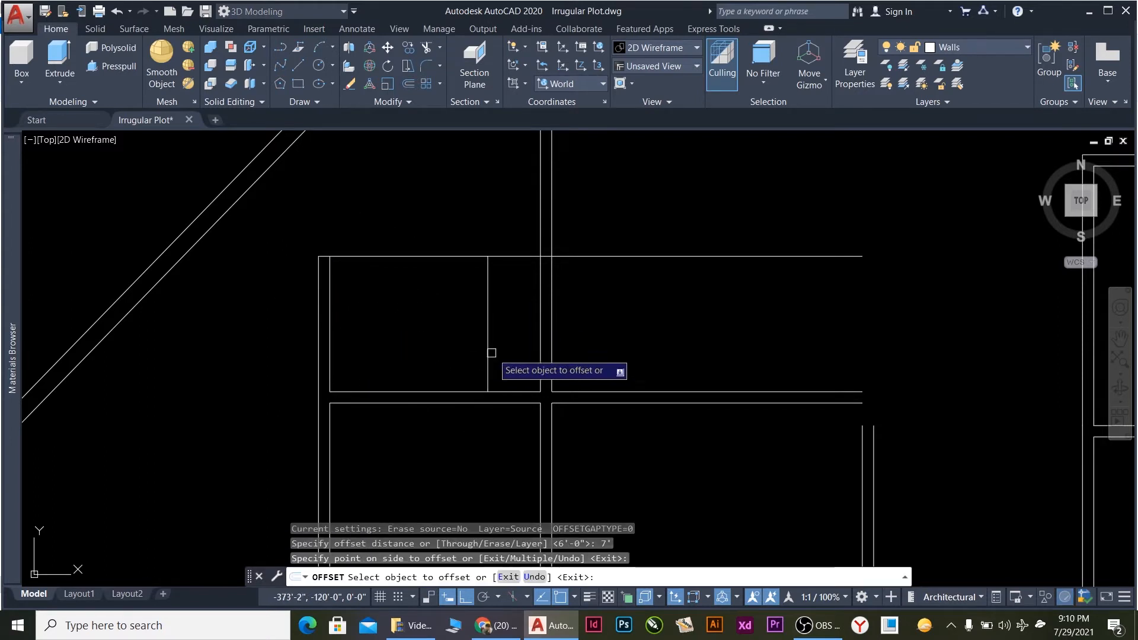
pyautogui.press('Escape')
pyautogui.press('Escape')
# Offset the bath's upper wall line 6" upward to give the wall its thickness.
pyautogui.click(445, 256)
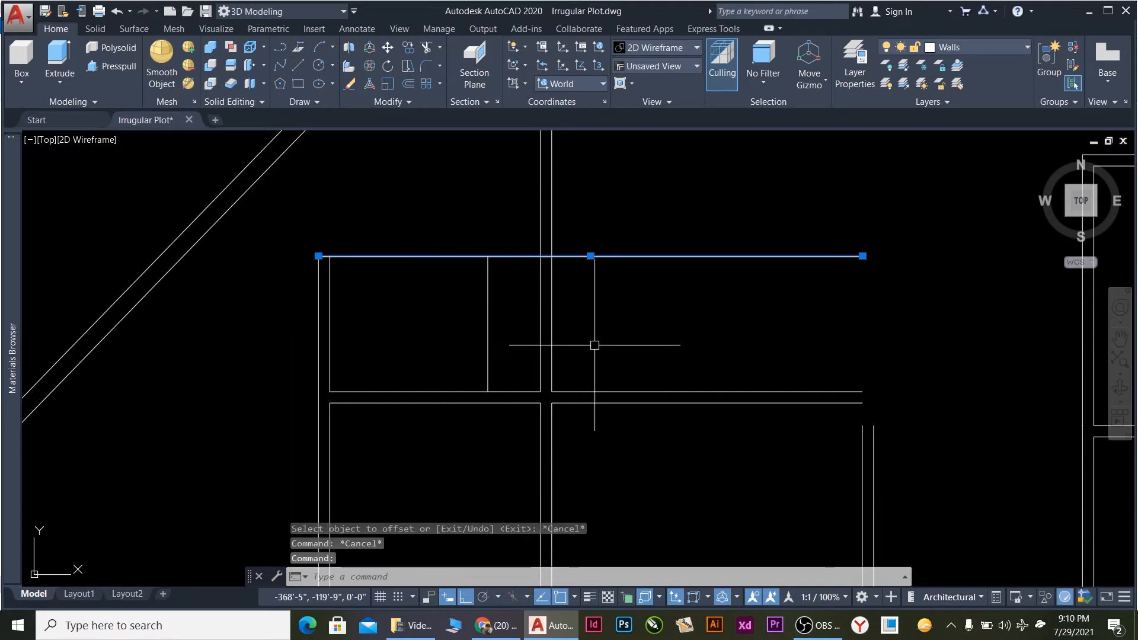
pyautogui.press('Return')
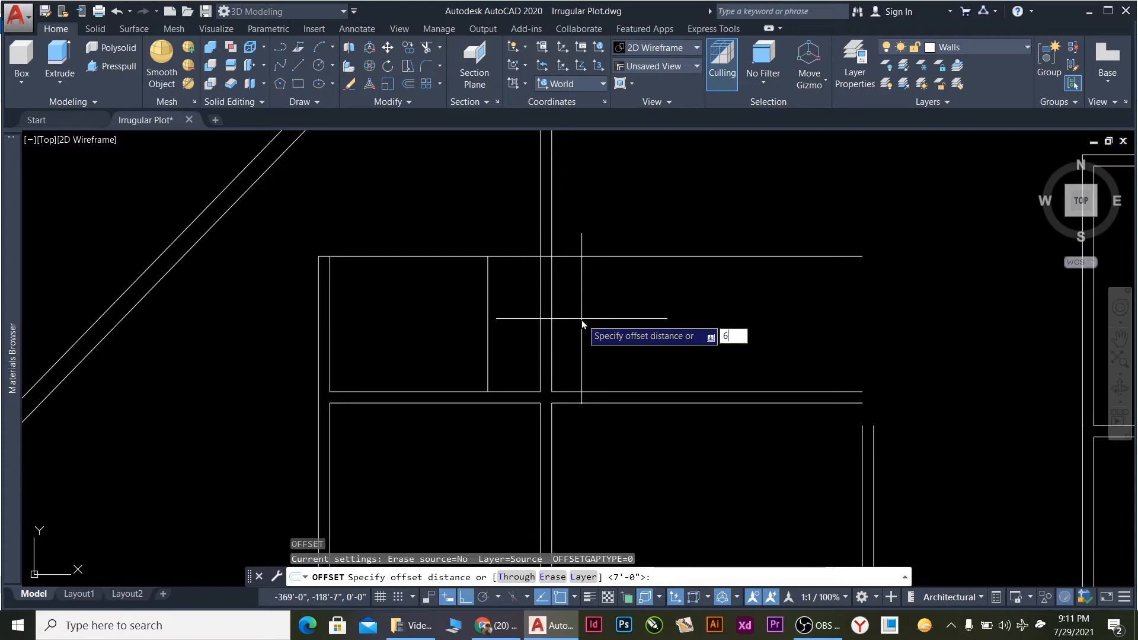
pyautogui.press('Return')
pyautogui.click(579, 256)
pyautogui.click(433, 213)
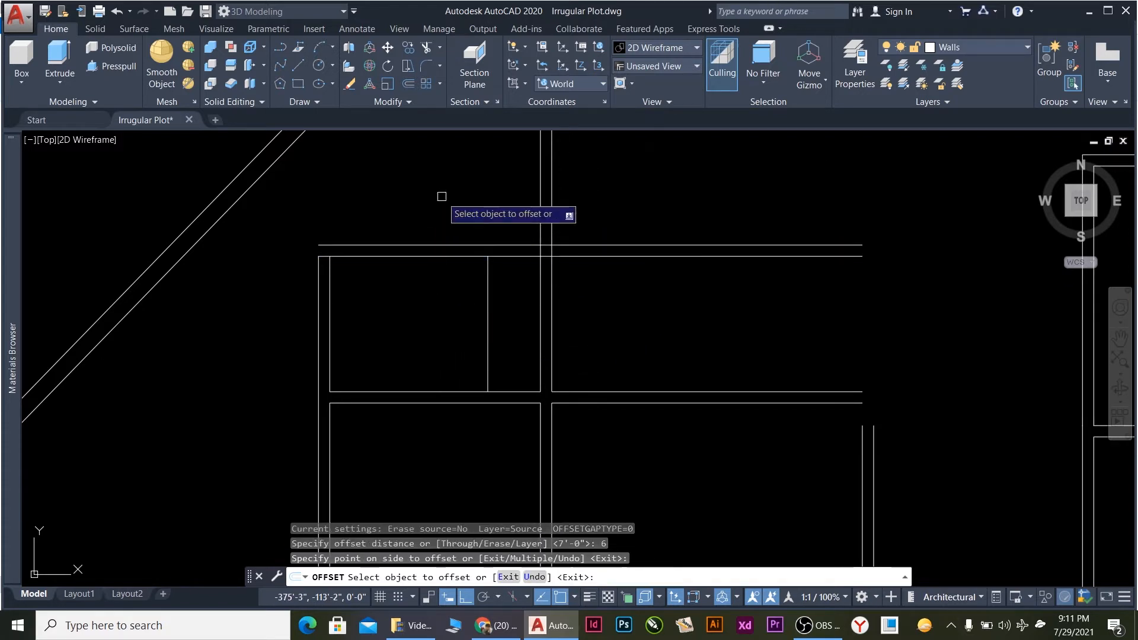
pyautogui.press('Escape')
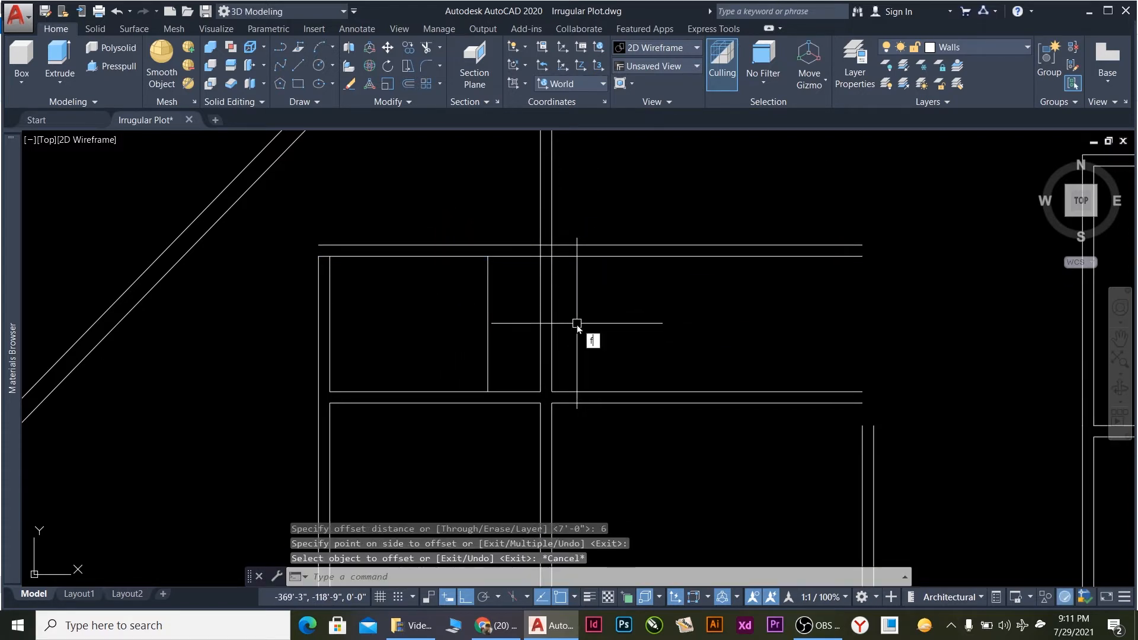
# Fillet the bath's inner right wall line with its inner upper wall line at zero radius.
pyautogui.press('Return')
pyautogui.click(488, 275)
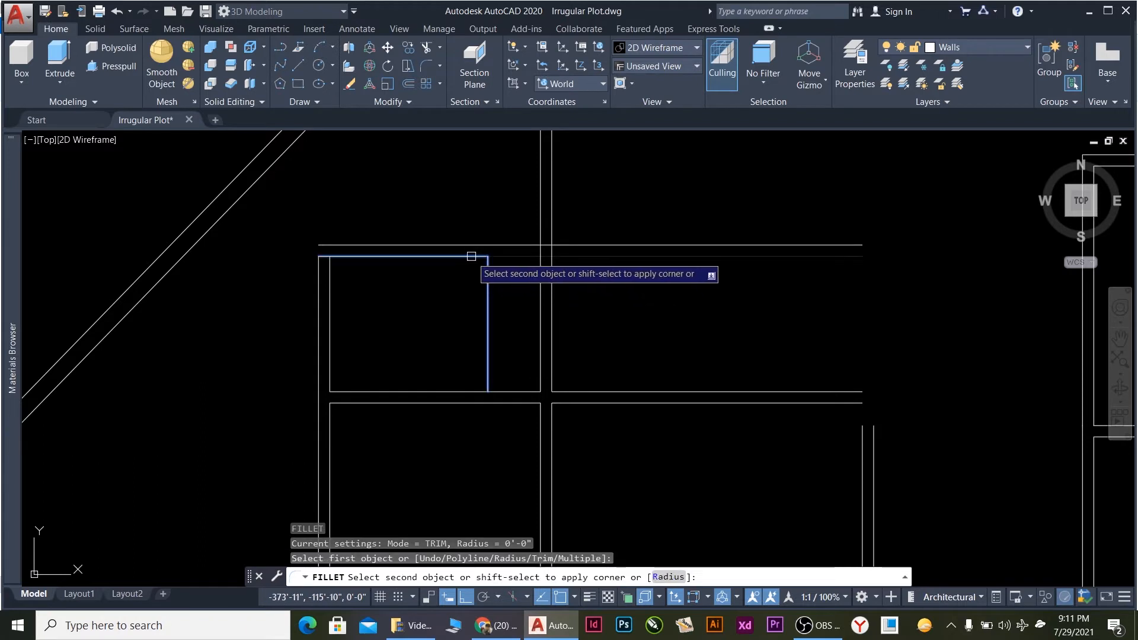
pyautogui.press('Escape')
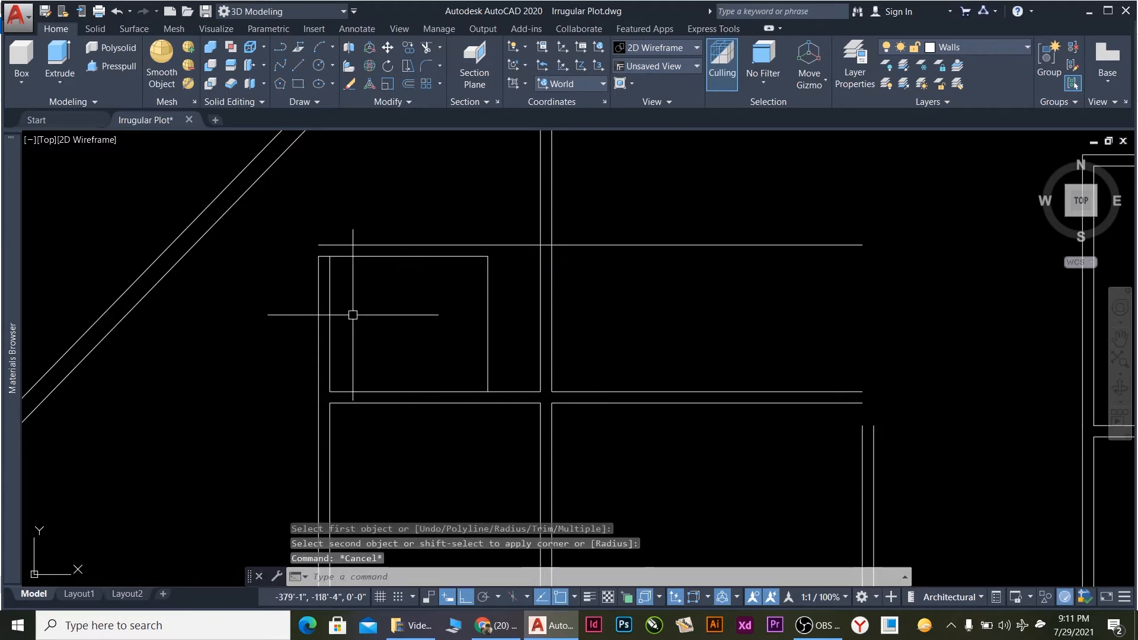
# Fillet the outer and inner wall line pairs with zero radius at the bath's upper-left corner.
pyautogui.write('f')
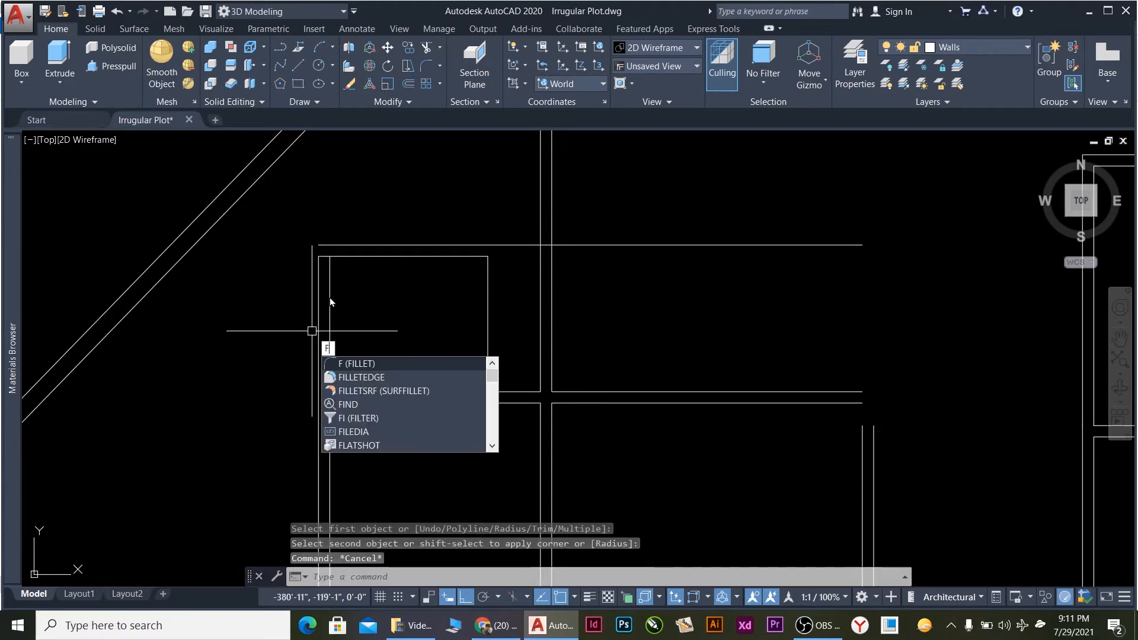
pyautogui.press('Return')
pyautogui.click(316, 287)
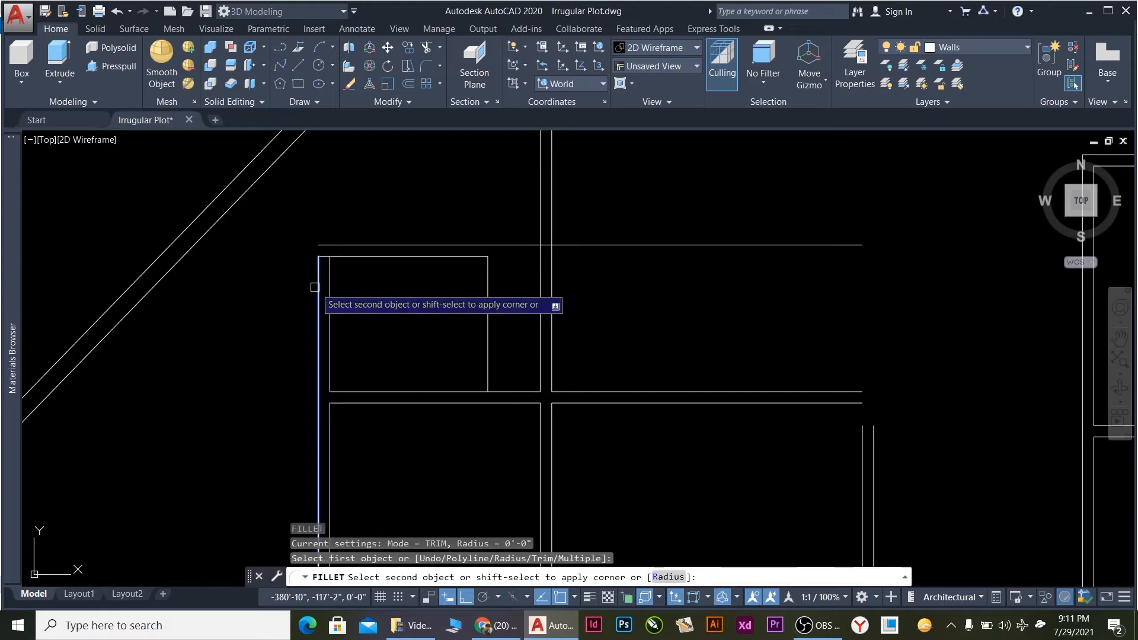
pyautogui.click(325, 245)
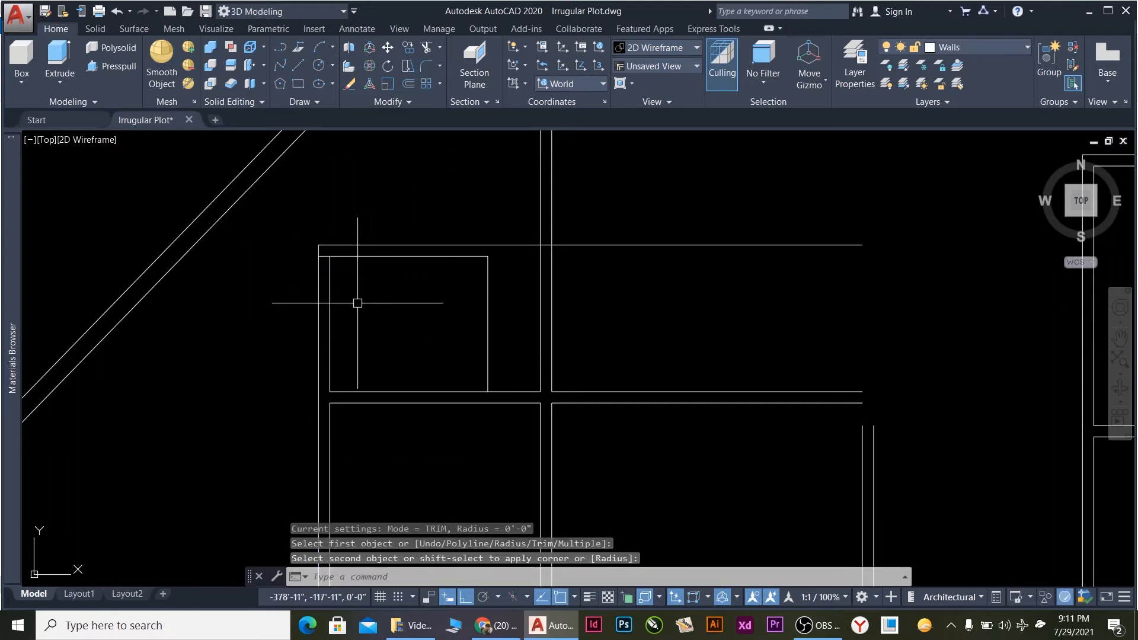
pyautogui.press('Return')
pyautogui.click(335, 287)
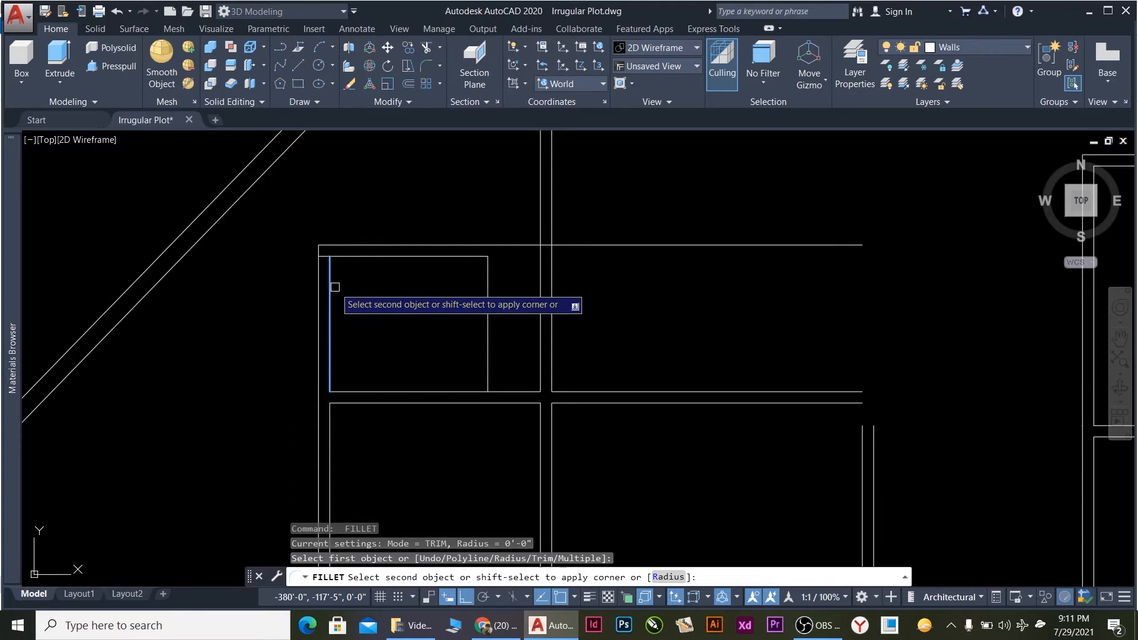
pyautogui.click(353, 251)
pyautogui.click(353, 254)
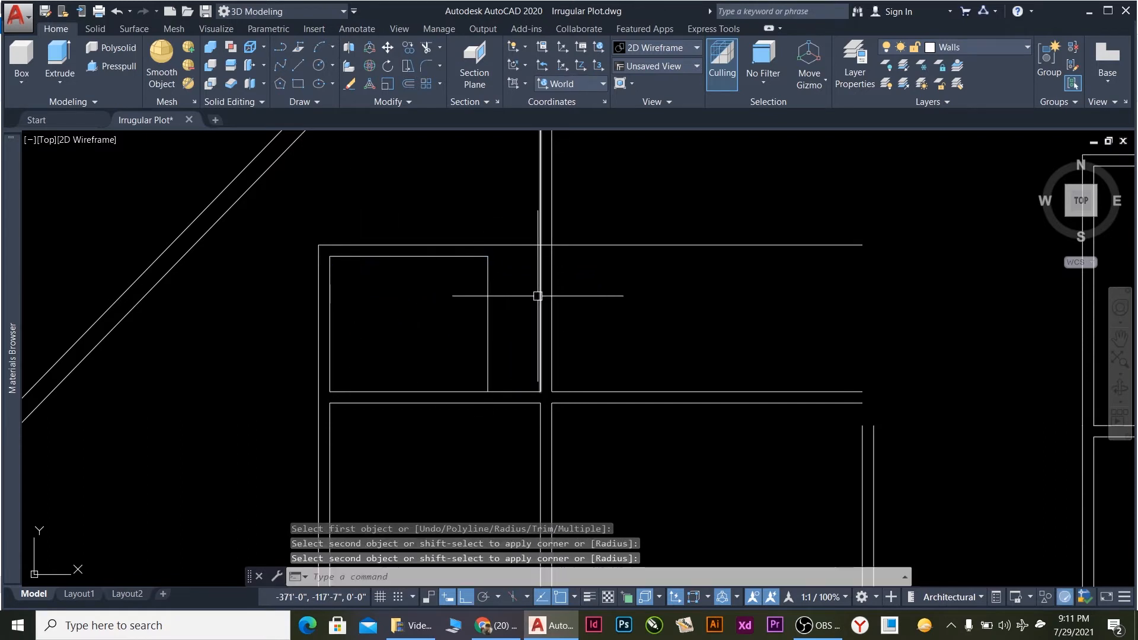
# Offset the bath's inner right wall line 6" outward to give the wall its thickness.
pyautogui.press('Escape')
pyautogui.click(506, 362)
pyautogui.click(466, 342)
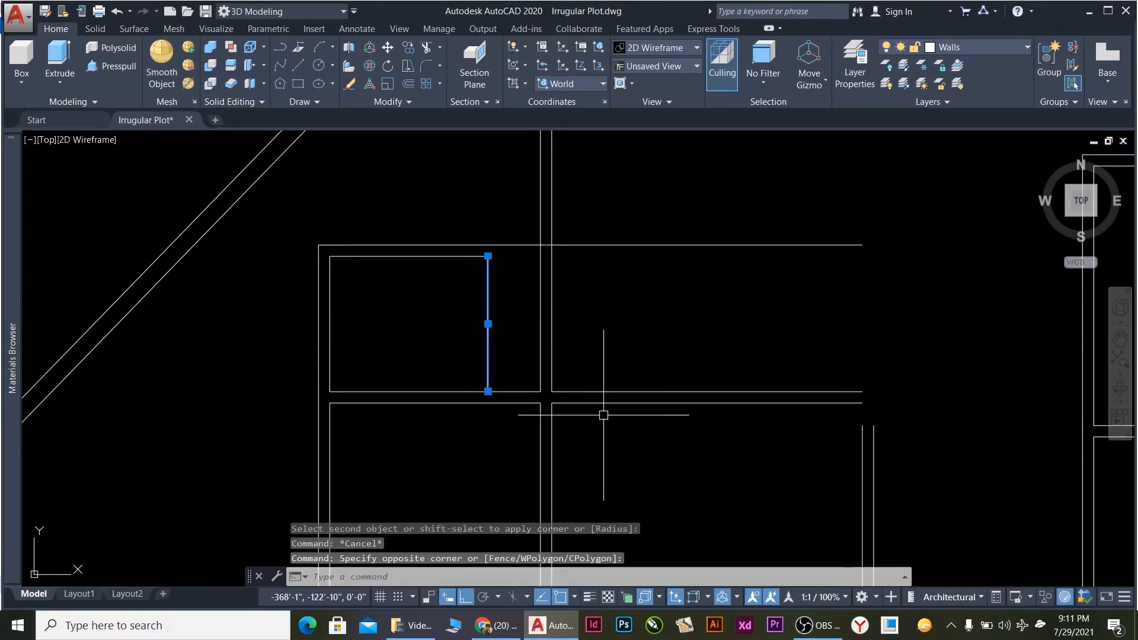
pyautogui.write('o')
pyautogui.press('Return')
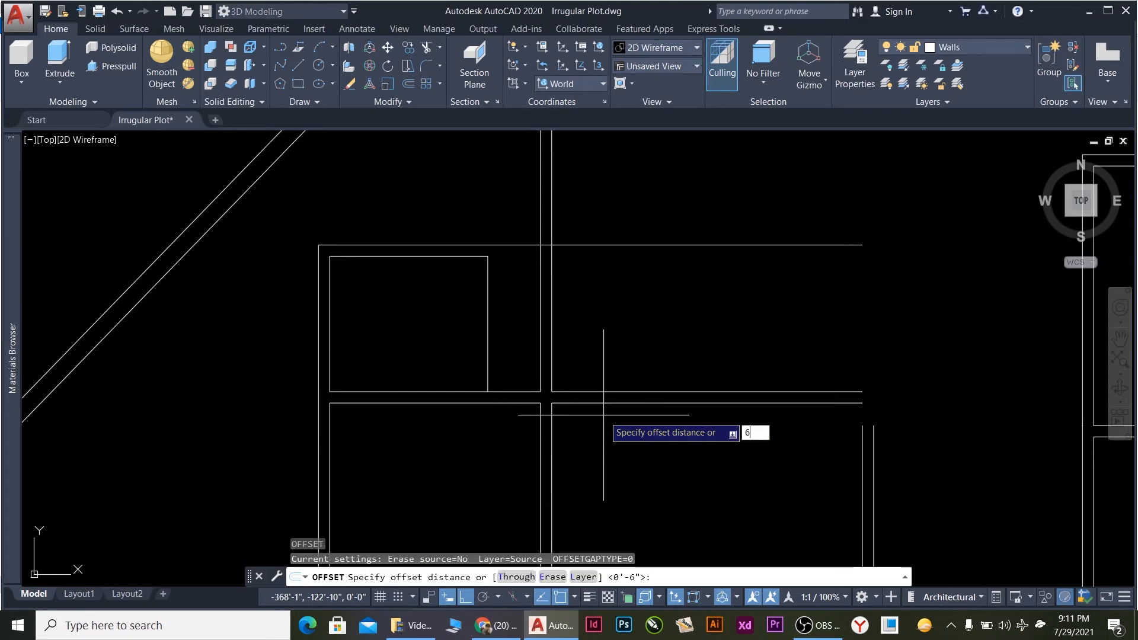
pyautogui.press('Return')
pyautogui.click(489, 360)
pyautogui.click(638, 356)
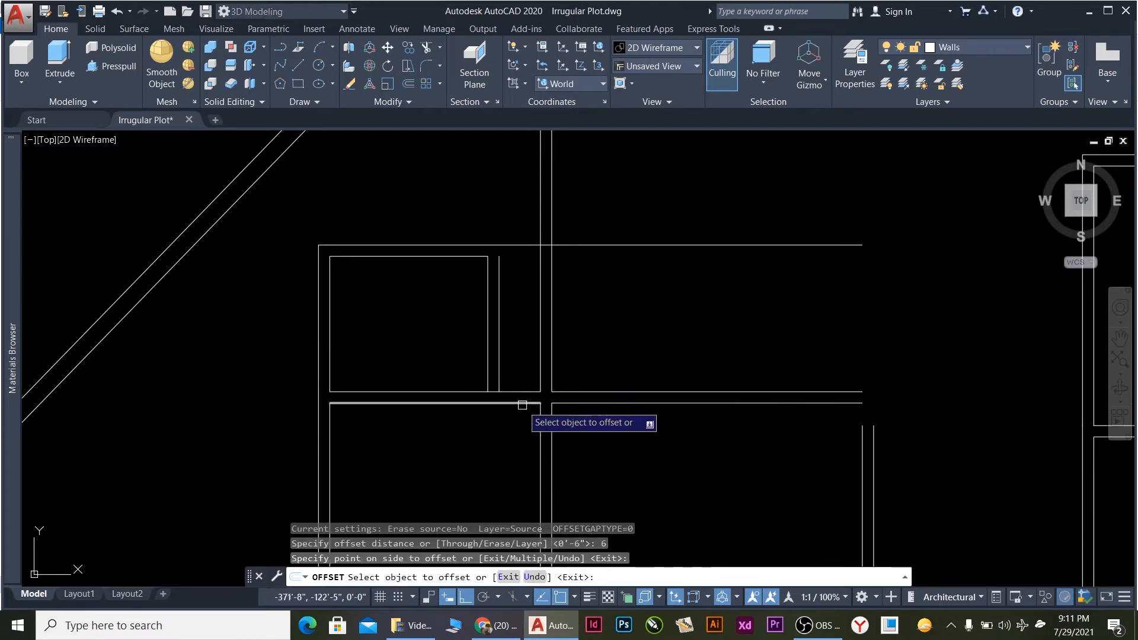
pyautogui.press('Escape')
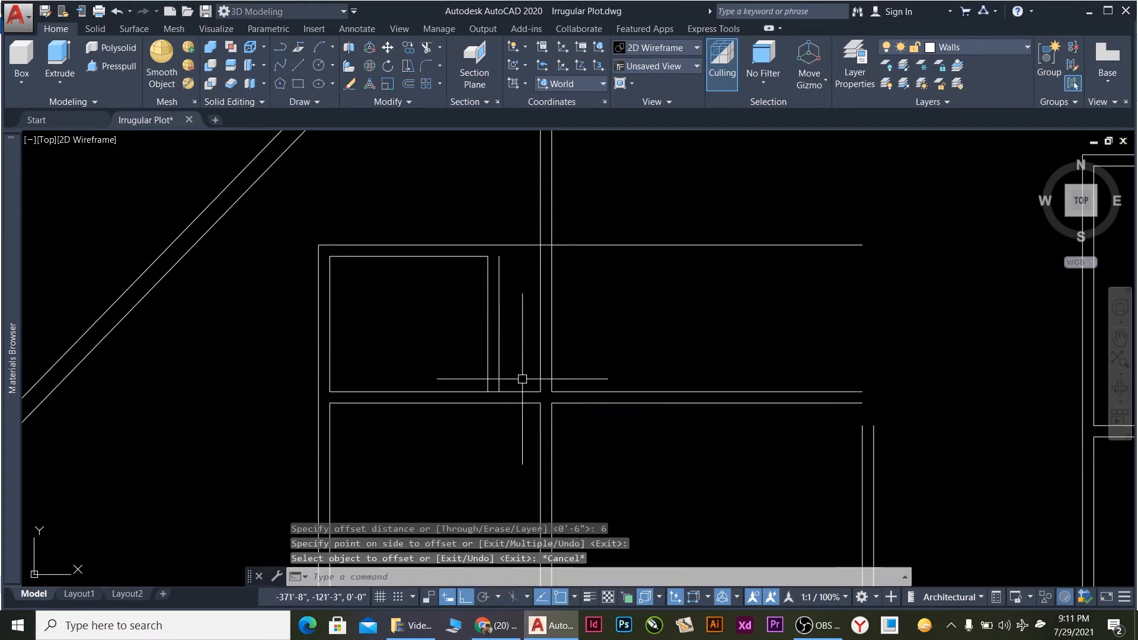
# Trim the lower wall line between the bath's right wall lines and extend the outer line to the upper wall.
pyautogui.write('tr')
pyautogui.press('Return')
pyautogui.press('Return')
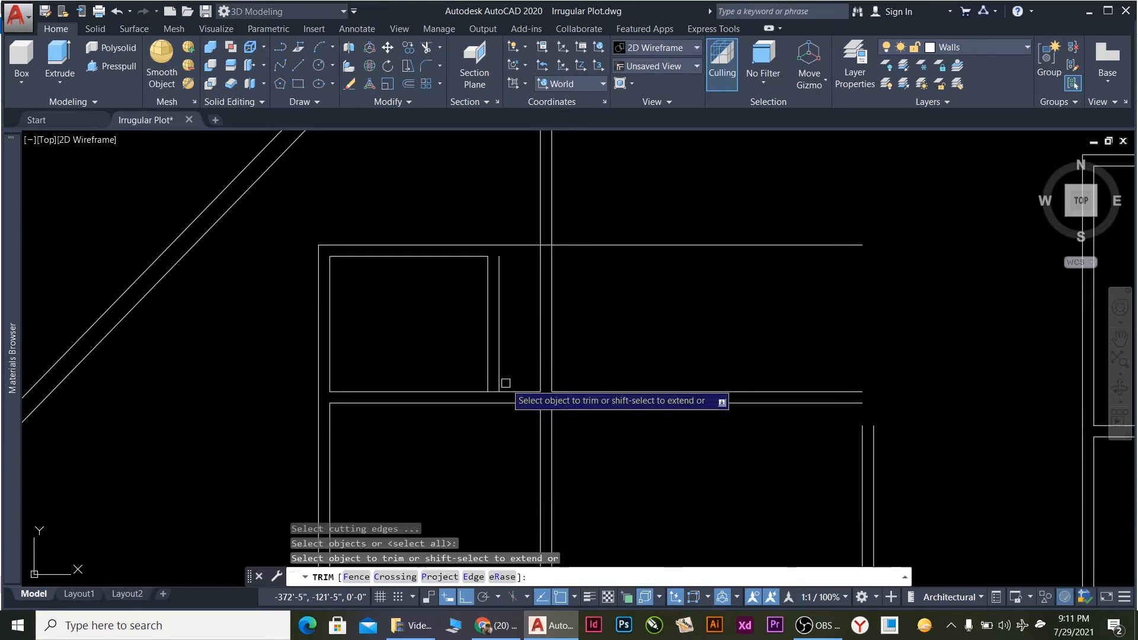
pyautogui.scroll(3, 503, 381)
pyautogui.click(509, 381)
pyautogui.scroll(-3, 508, 388)
pyautogui.scroll(2, 524, 315)
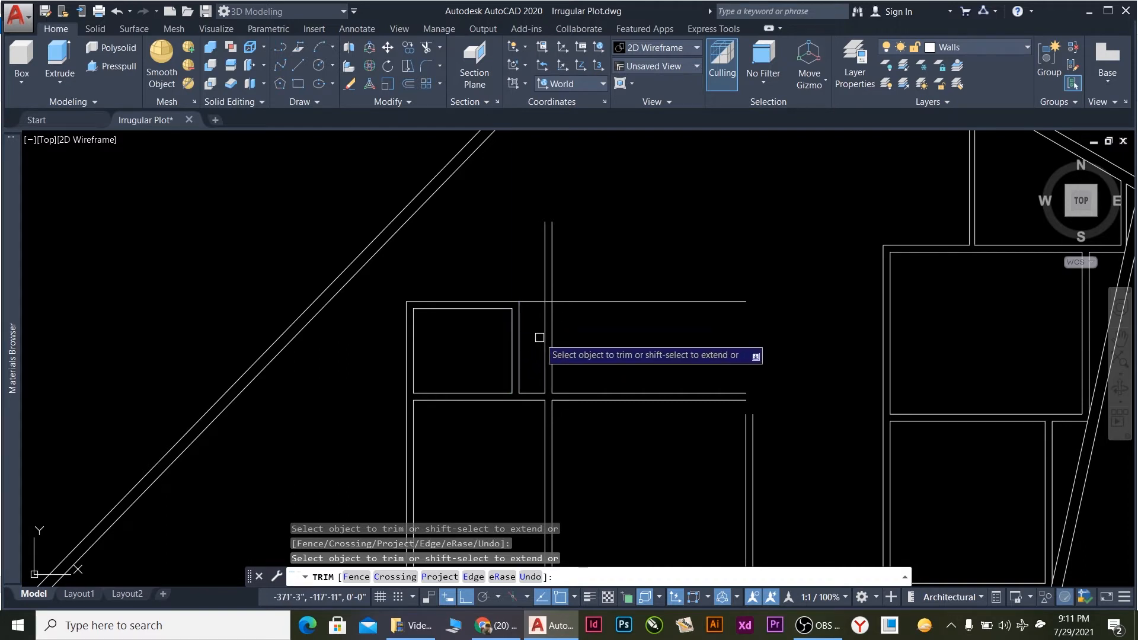
# Trim the bath's outer upper wall line beyond its right wall and erase the leftover piece extending to the right.
pyautogui.click(530, 302)
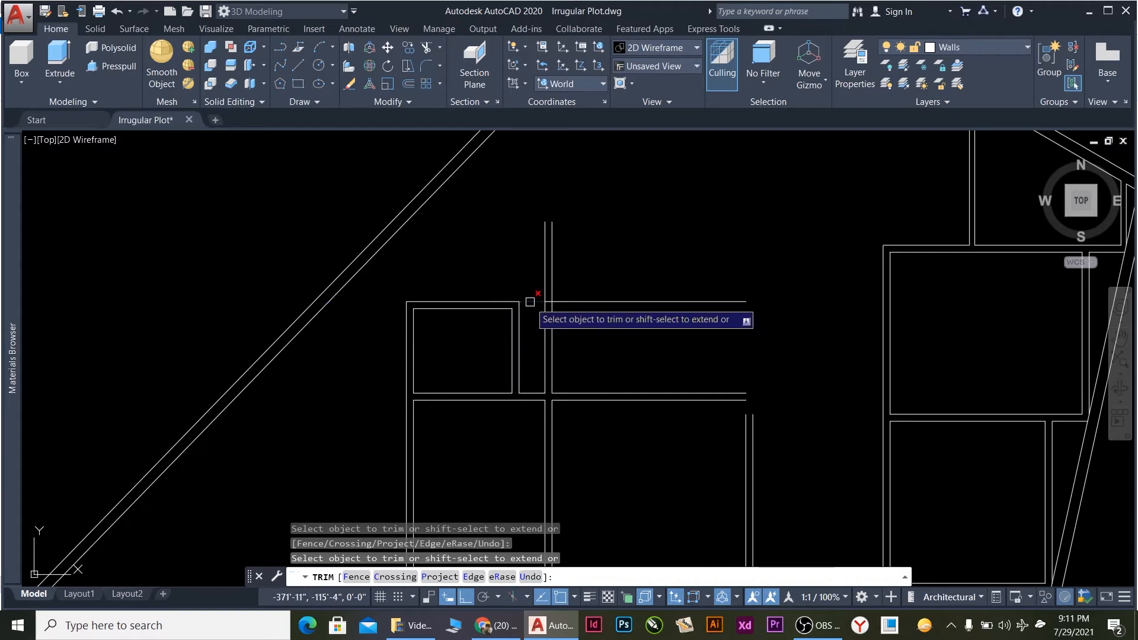
pyautogui.press('Escape')
pyautogui.click(750, 358)
pyautogui.click(730, 302)
pyautogui.press('Delete')
pyautogui.scroll(-6, 617, 338)
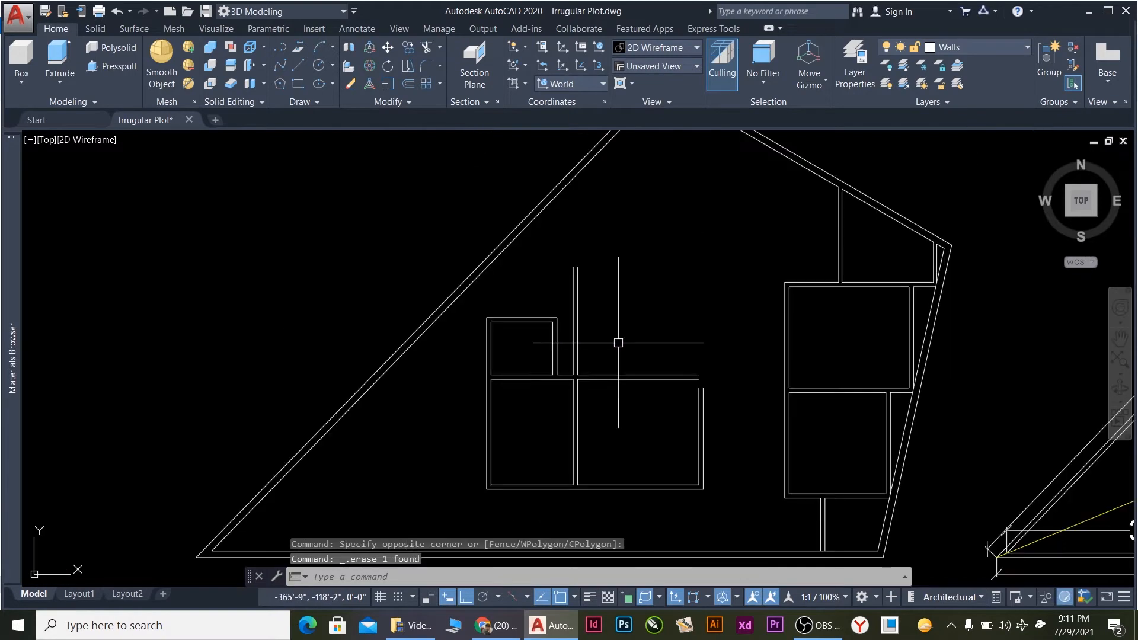
# Erase the two vertical wall lines extending above the partition between the lower bedroom and the drawing/dining room.
pyautogui.scroll(4, 940, 411)
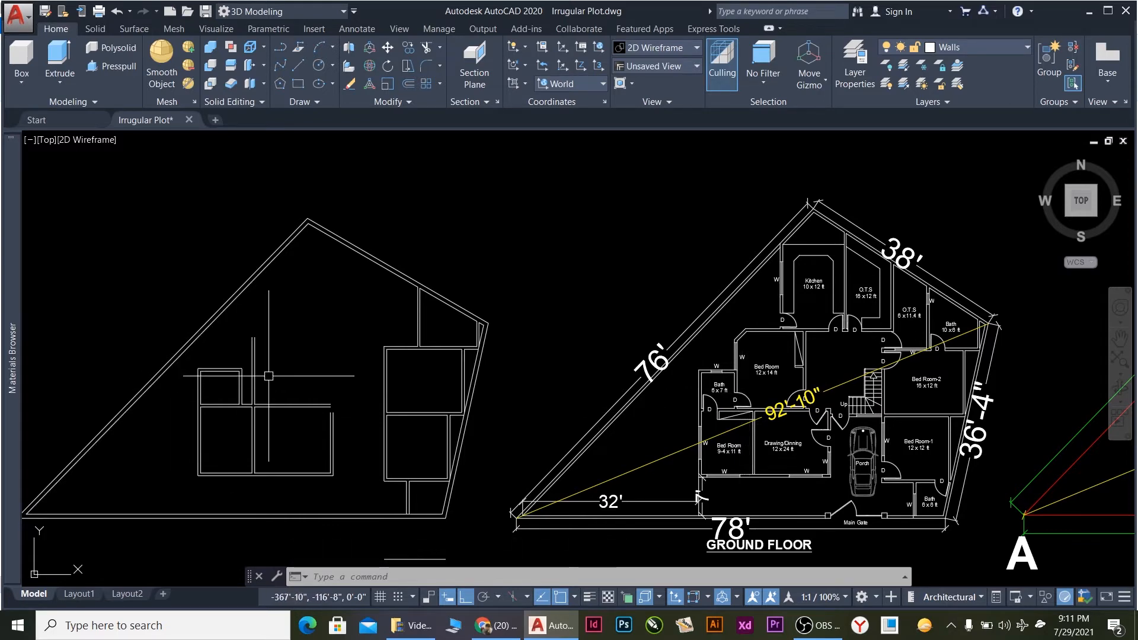
pyautogui.scroll(3, 268, 376)
pyautogui.click(250, 406)
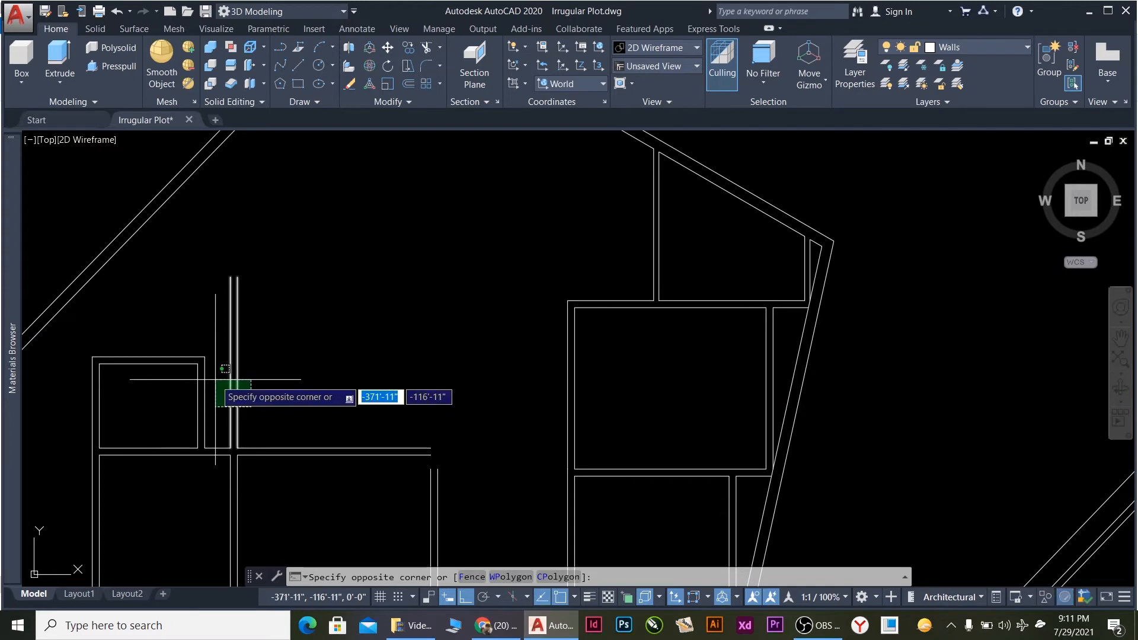
pyautogui.click(216, 380)
pyautogui.press('Delete')
# Stretch the short wall line right of the bath across the partition gap and join it with the collinear drawing/dining room wall line.
pyautogui.scroll(3, 252, 454)
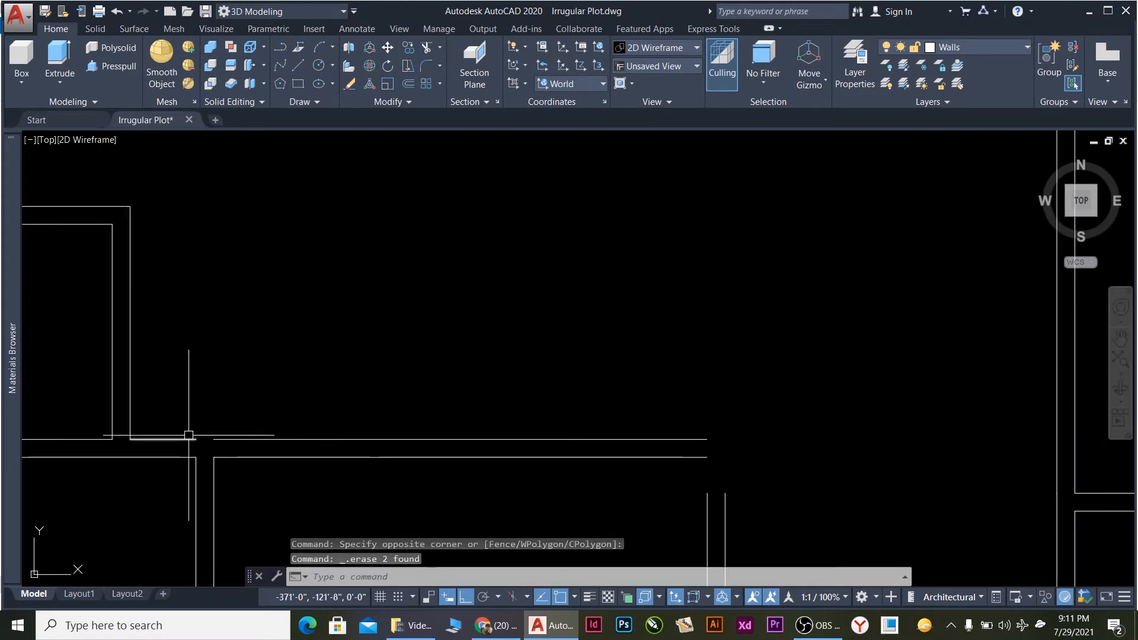
pyautogui.click(190, 440)
pyautogui.click(195, 439)
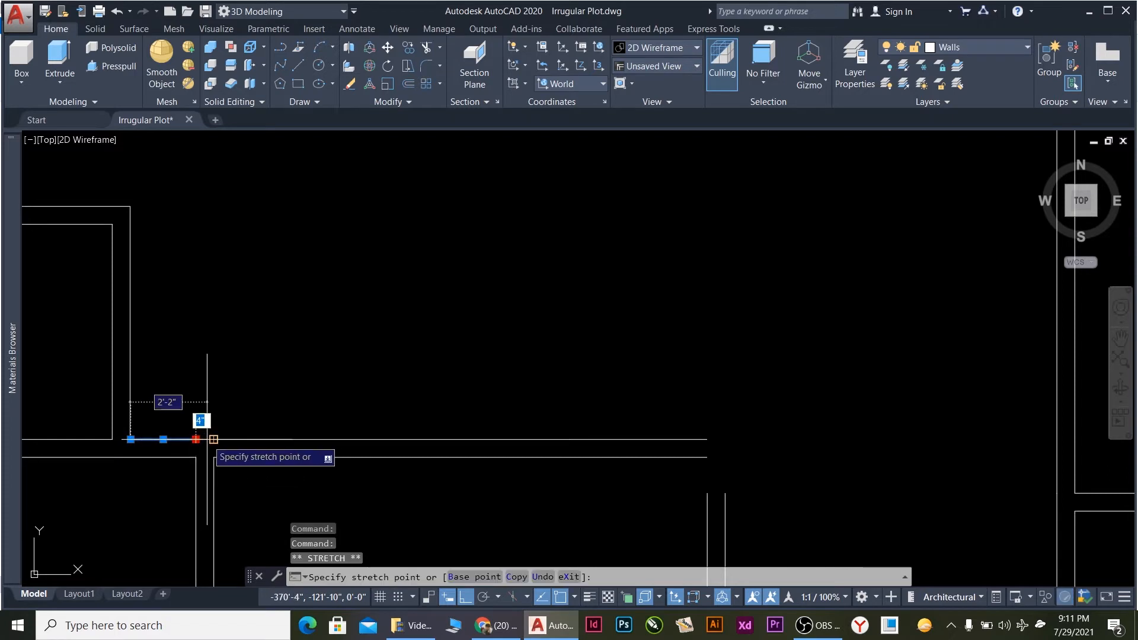
pyautogui.click(214, 439)
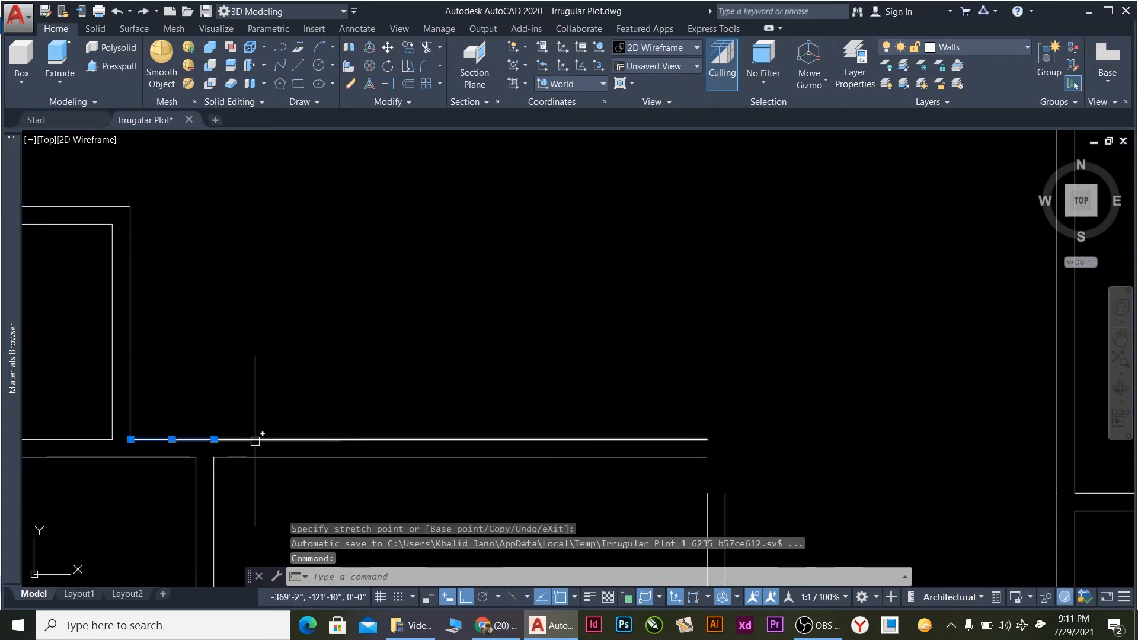
pyautogui.click(379, 439)
pyautogui.write('J')
pyautogui.press('Return')
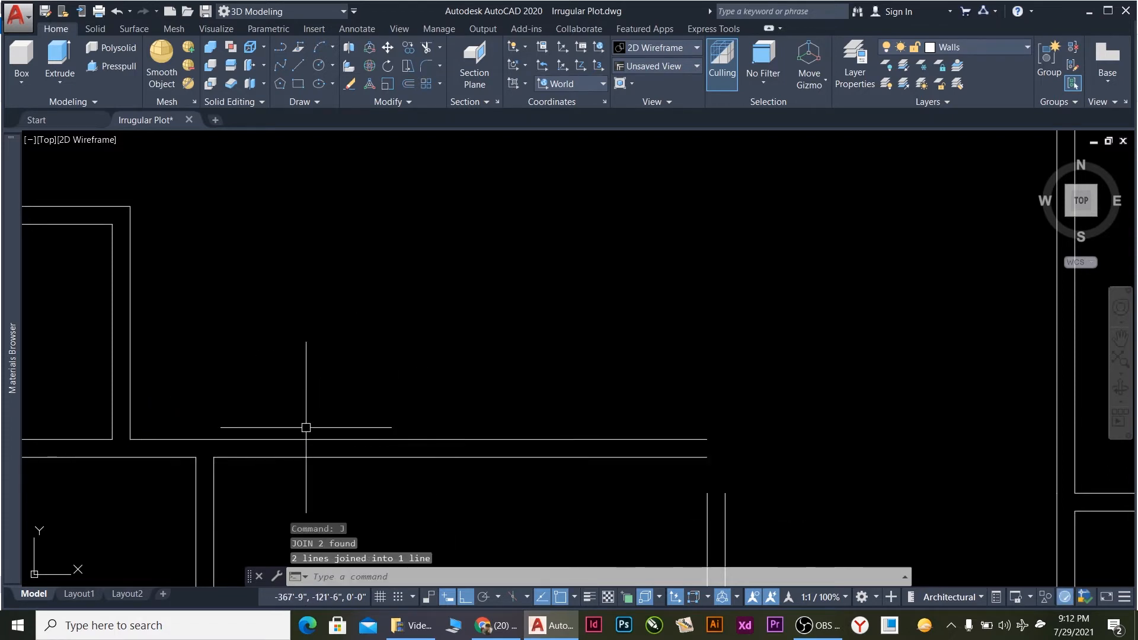
# Fillet the inner and outer wall line pairs with zero radius at the drawing/dining room's upper-right corner.
pyautogui.scroll(-2, 300, 427)
pyautogui.scroll(-4, 419, 427)
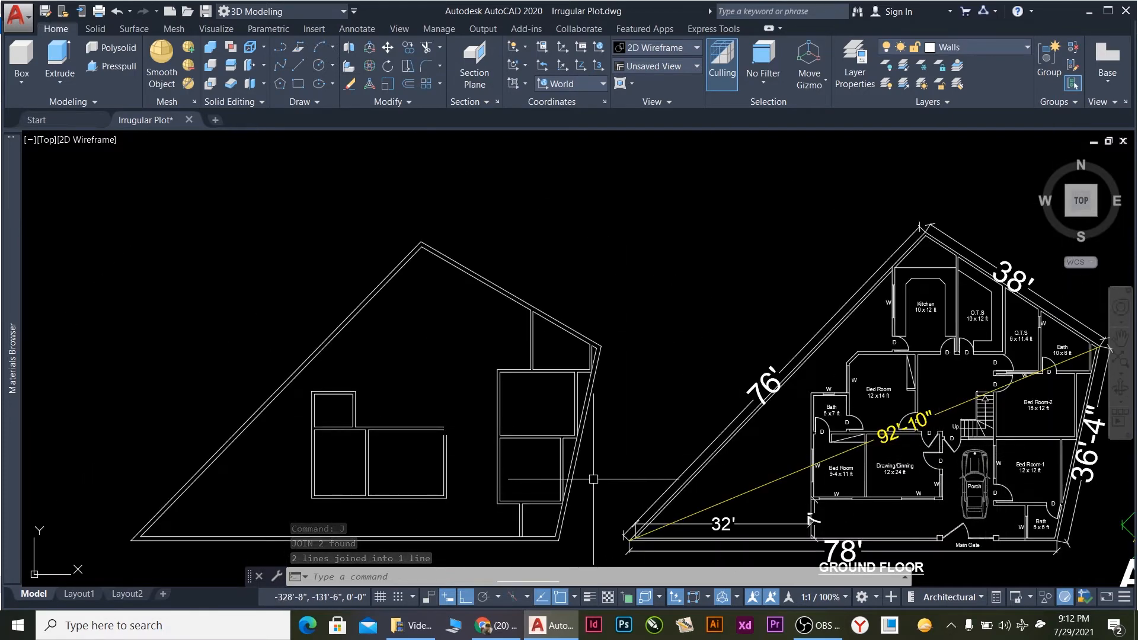
pyautogui.scroll(4, 483, 464)
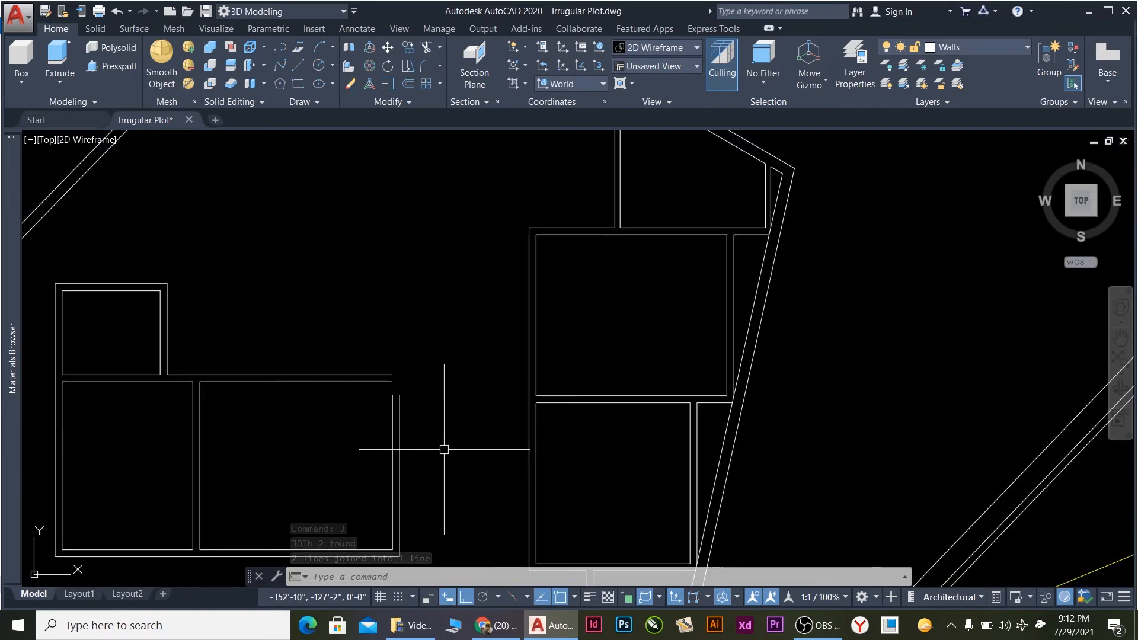
pyautogui.press('Return')
pyautogui.click(393, 418)
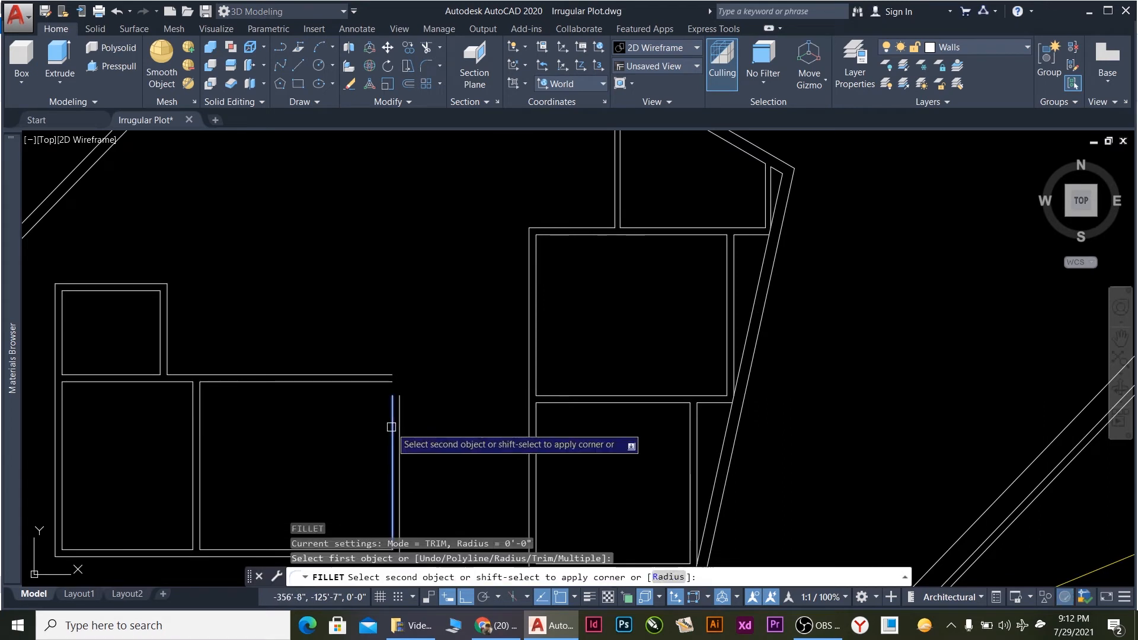
pyautogui.click(375, 384)
pyautogui.press('Return')
pyautogui.click(400, 415)
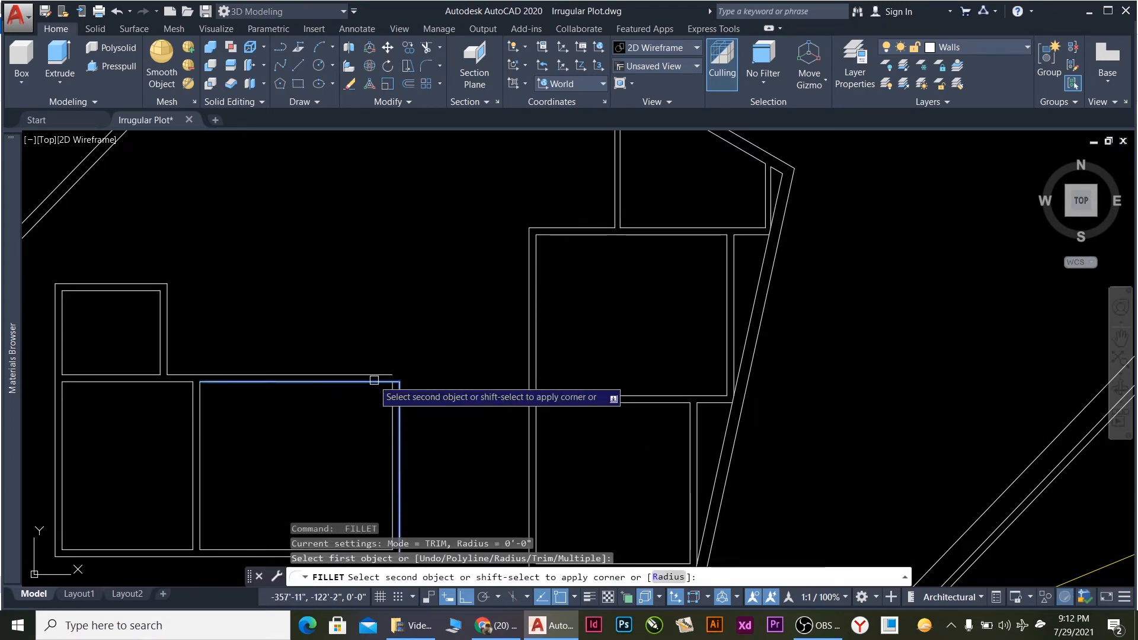
pyautogui.click(377, 376)
pyautogui.scroll(-2, 447, 340)
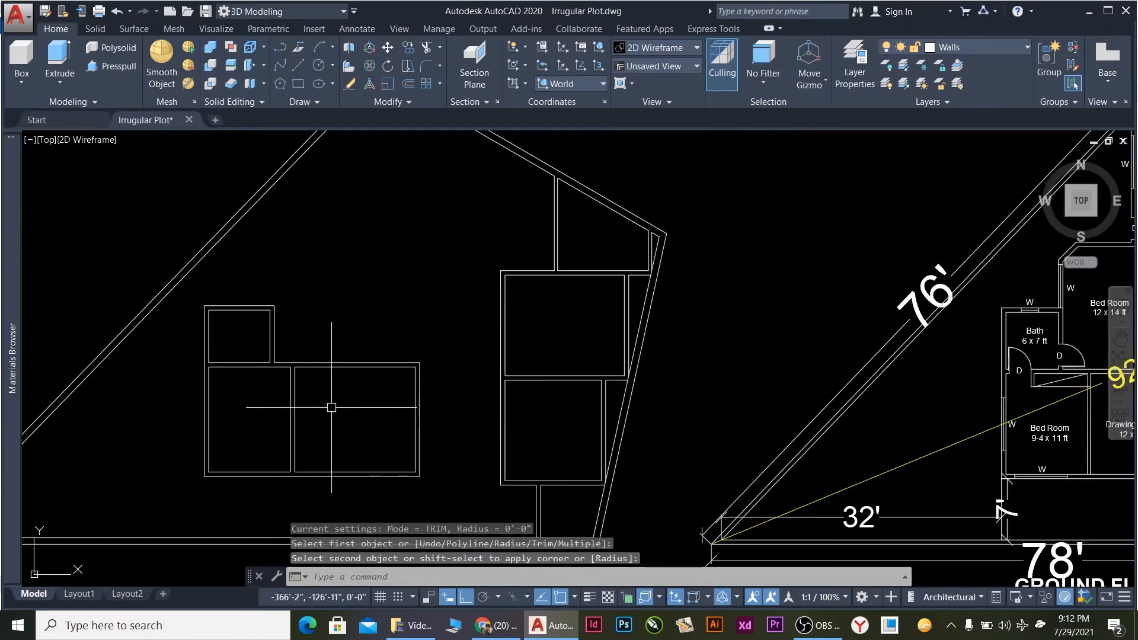
# Check the 12 x 14 ft bedroom in the reference plan and offset the bath's outer right wall line 12' to the right.
pyautogui.scroll(1, 332, 407)
pyautogui.scroll(-4, 338, 402)
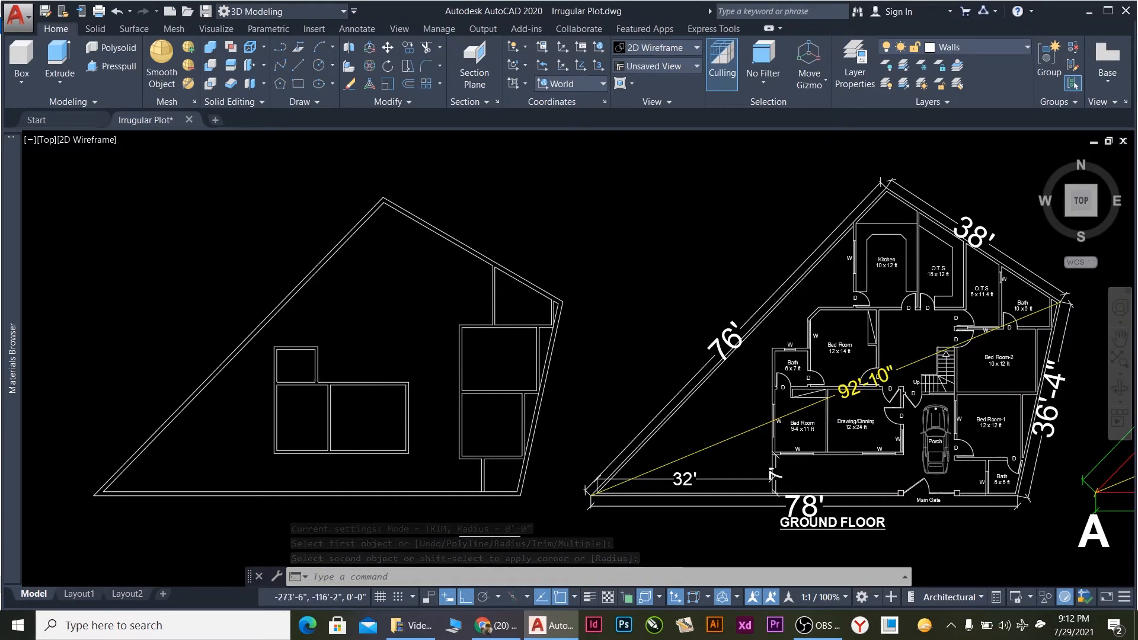
pyautogui.scroll(6, 863, 351)
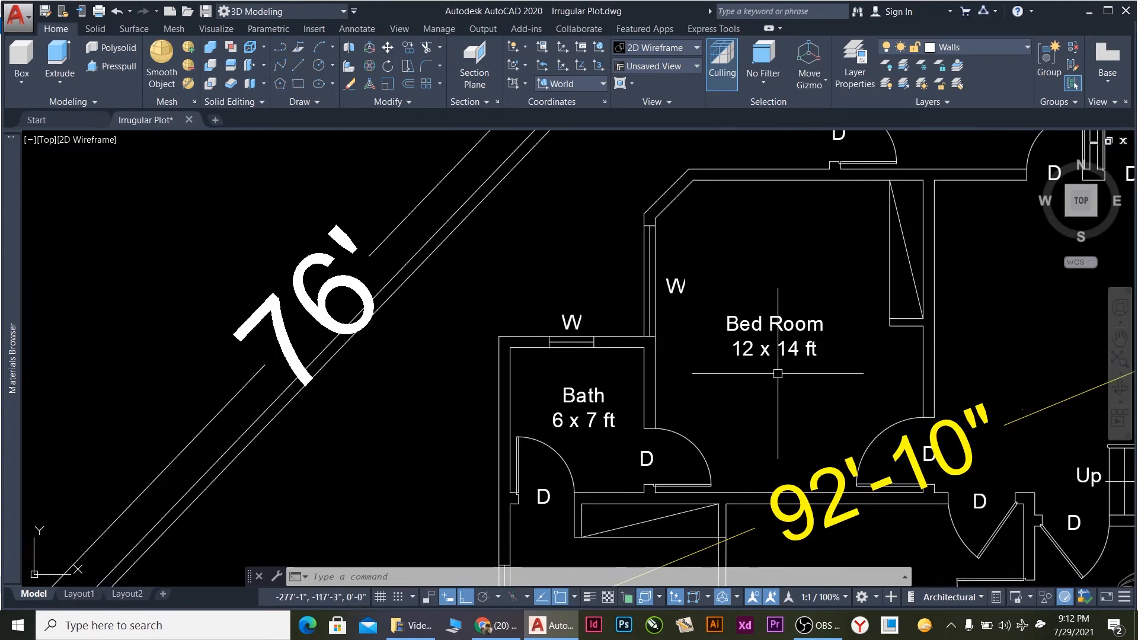
pyautogui.scroll(-2, 777, 370)
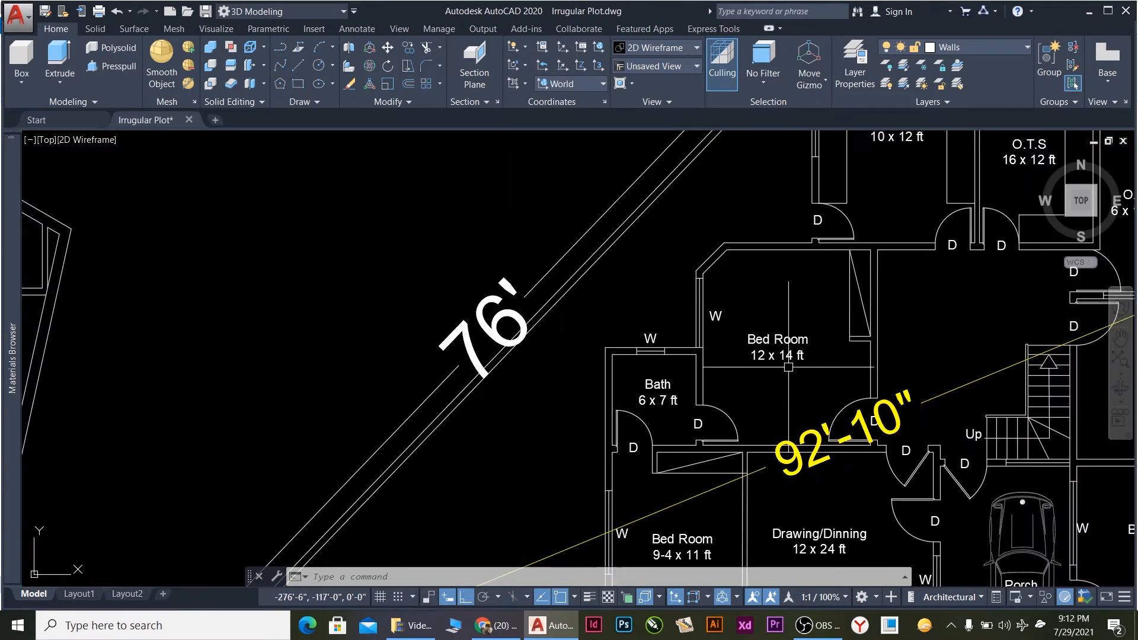
pyautogui.scroll(-4, 791, 365)
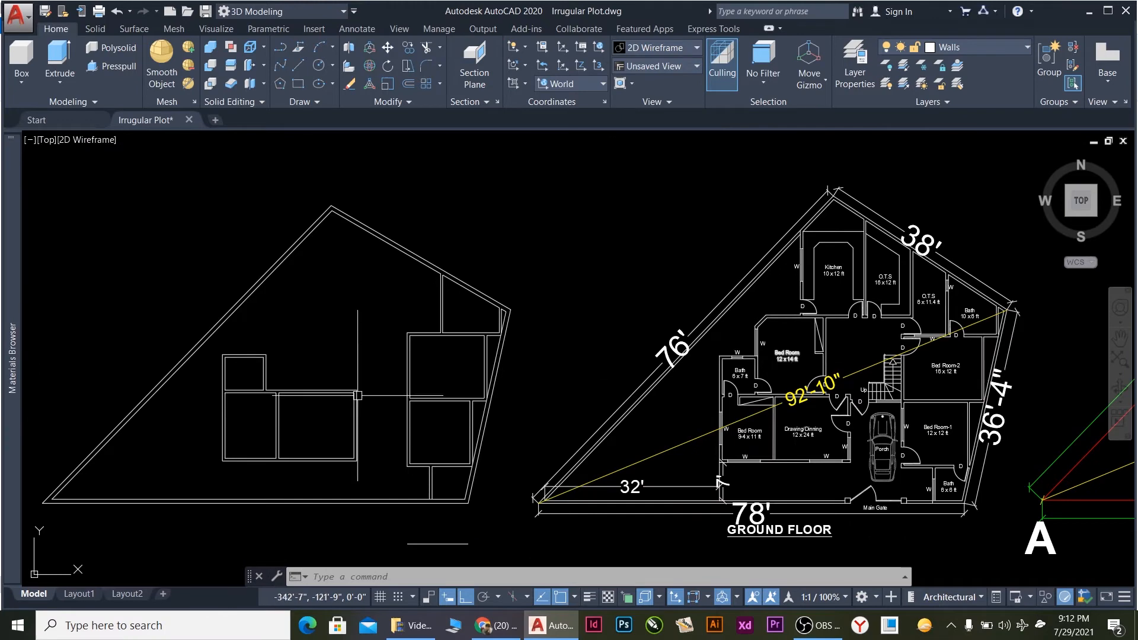
pyautogui.scroll(4, 266, 374)
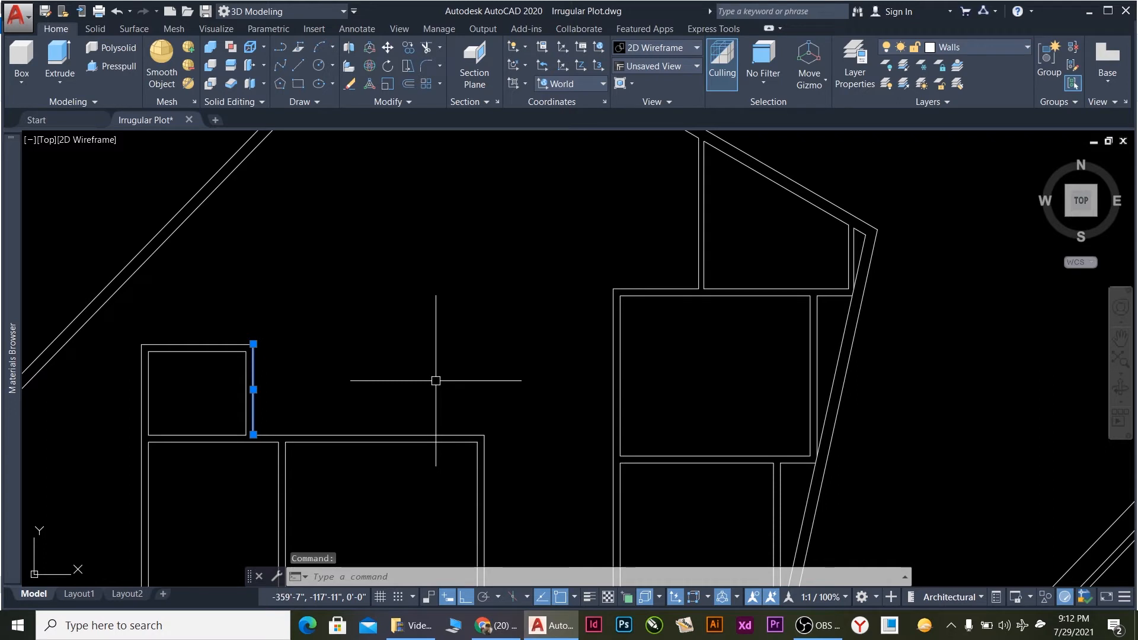
pyautogui.press('Return')
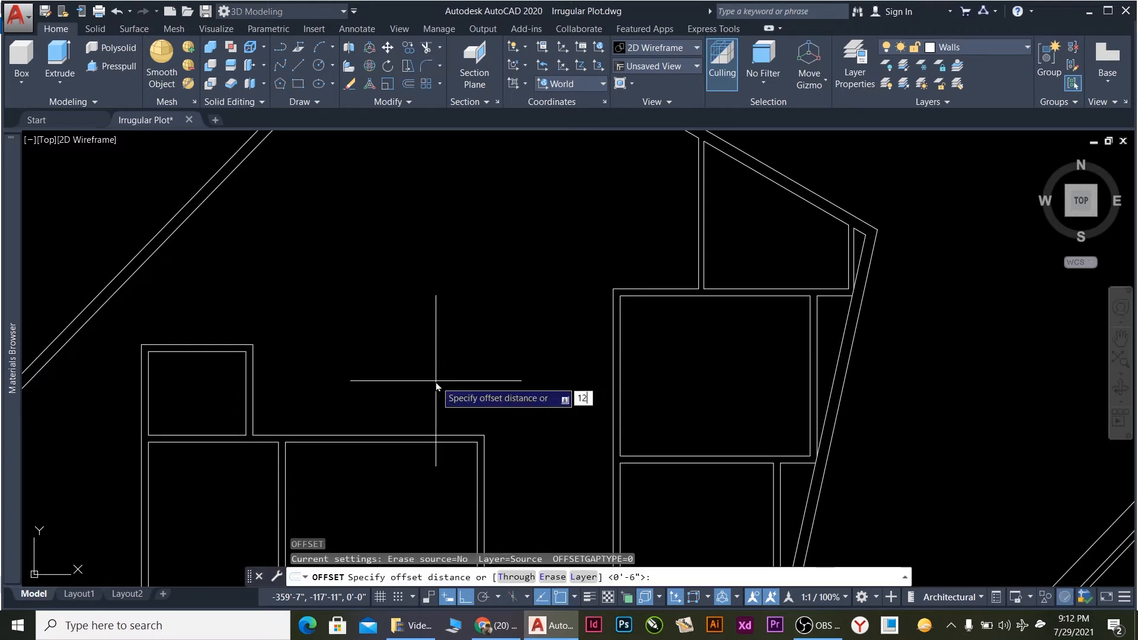
pyautogui.write("12'")
pyautogui.press('Return')
pyautogui.click(436, 381)
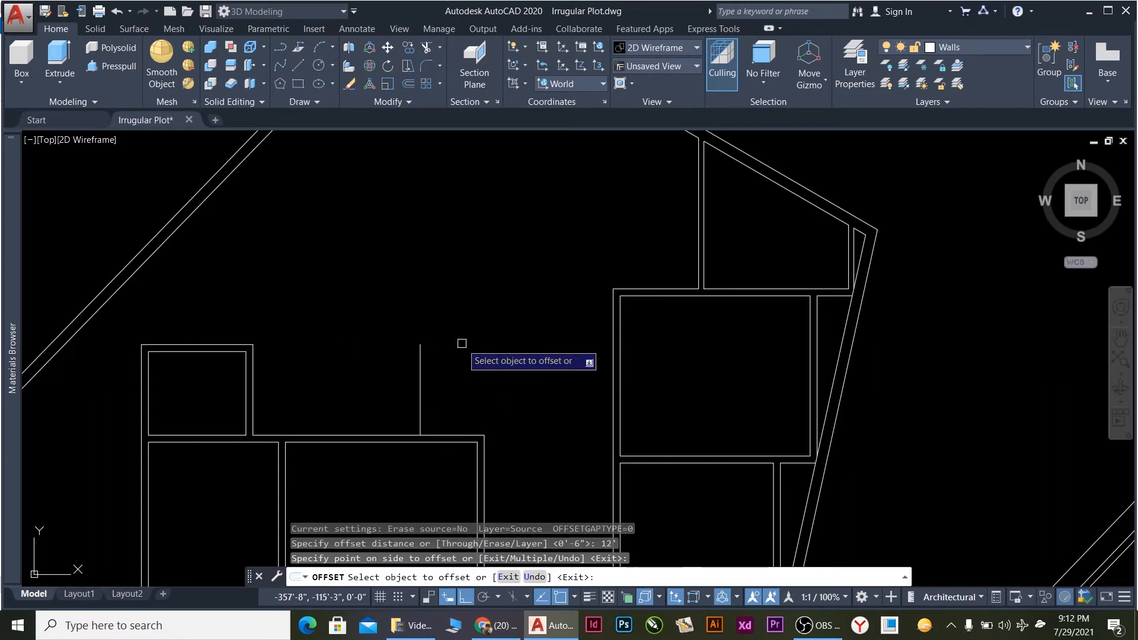
pyautogui.press('Escape')
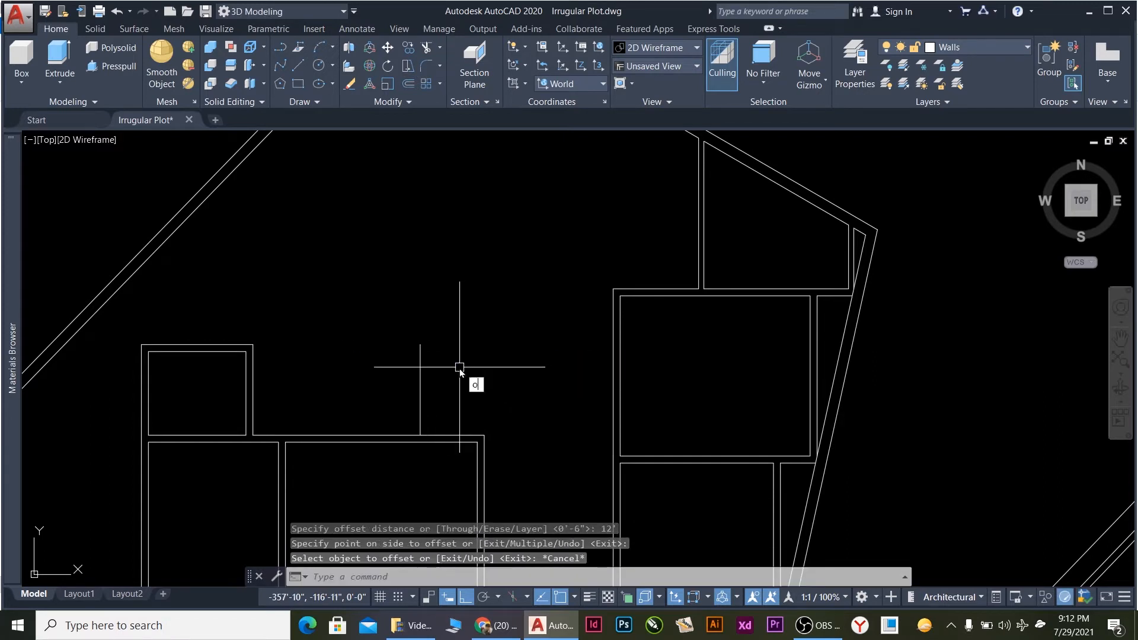
# Offset the new bedroom's right wall line 6" outward to give the wall its thickness.
pyautogui.write('o')
pyautogui.press('Return')
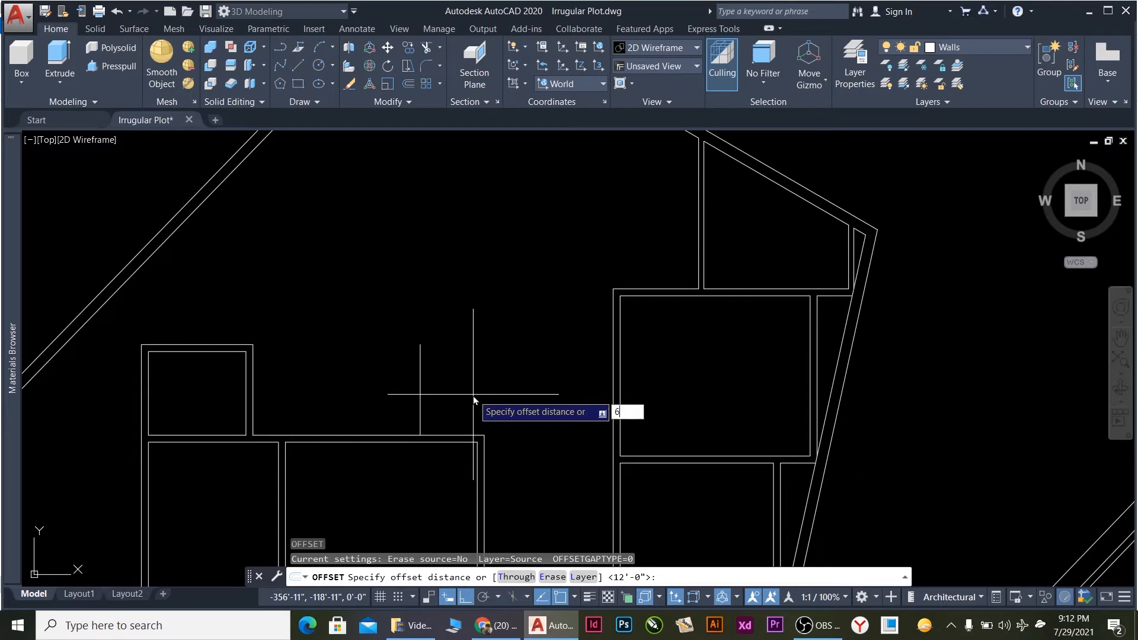
pyautogui.press('Return')
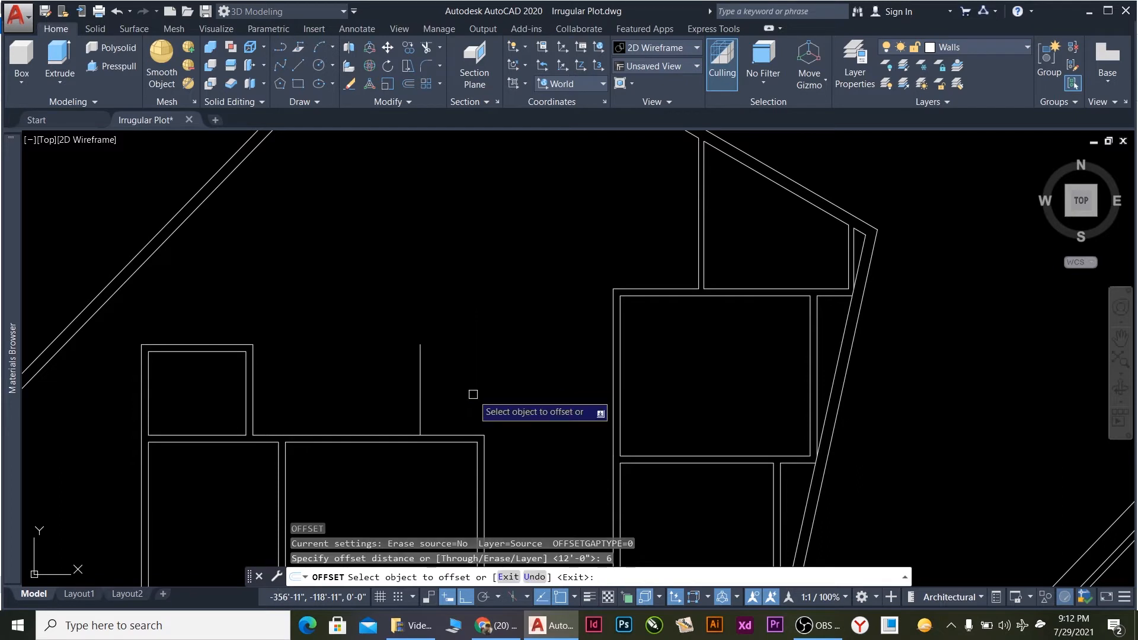
pyautogui.click(418, 387)
pyautogui.click(439, 398)
pyautogui.press('Escape')
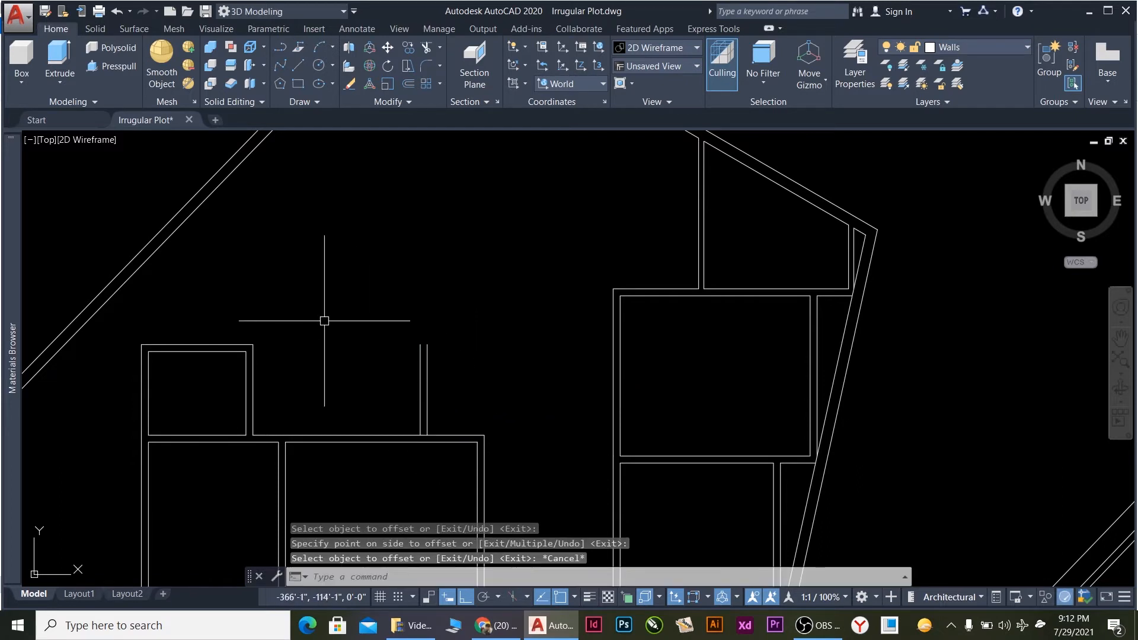
pyautogui.scroll(-1, 292, 312)
pyautogui.scroll(-5, 1038, 390)
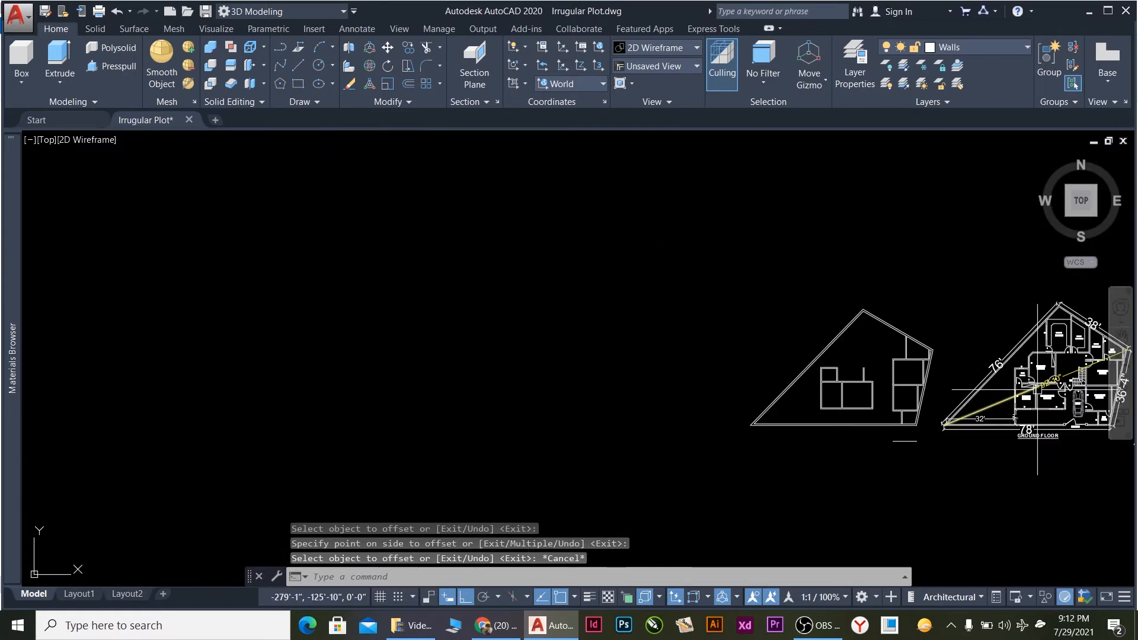
pyautogui.scroll(10, 1037, 389)
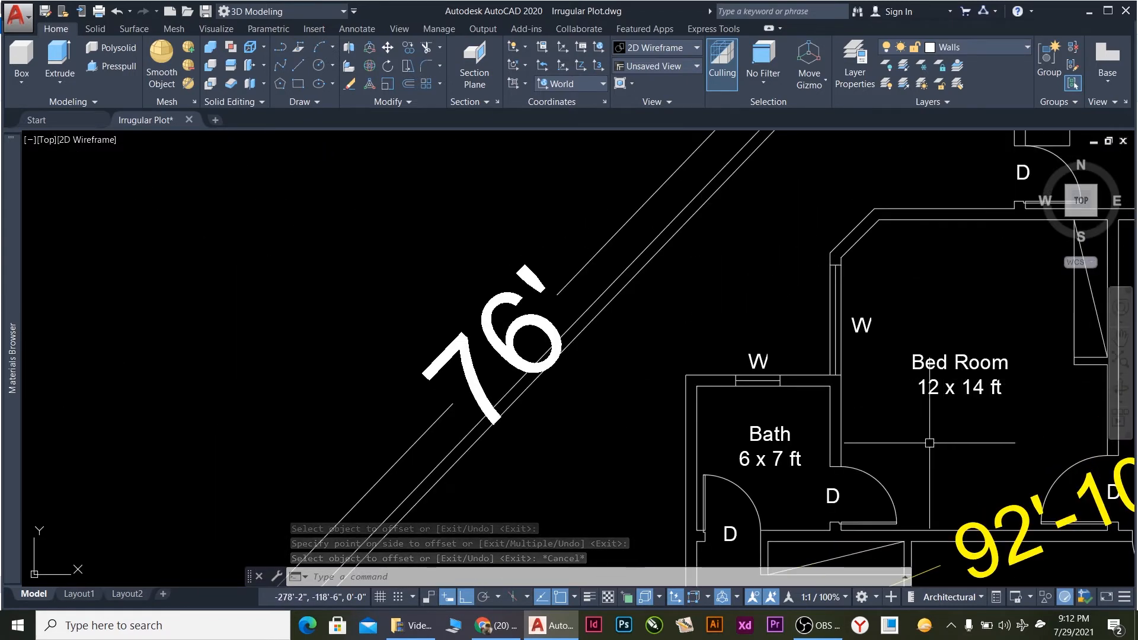
pyautogui.scroll(-4, 874, 324)
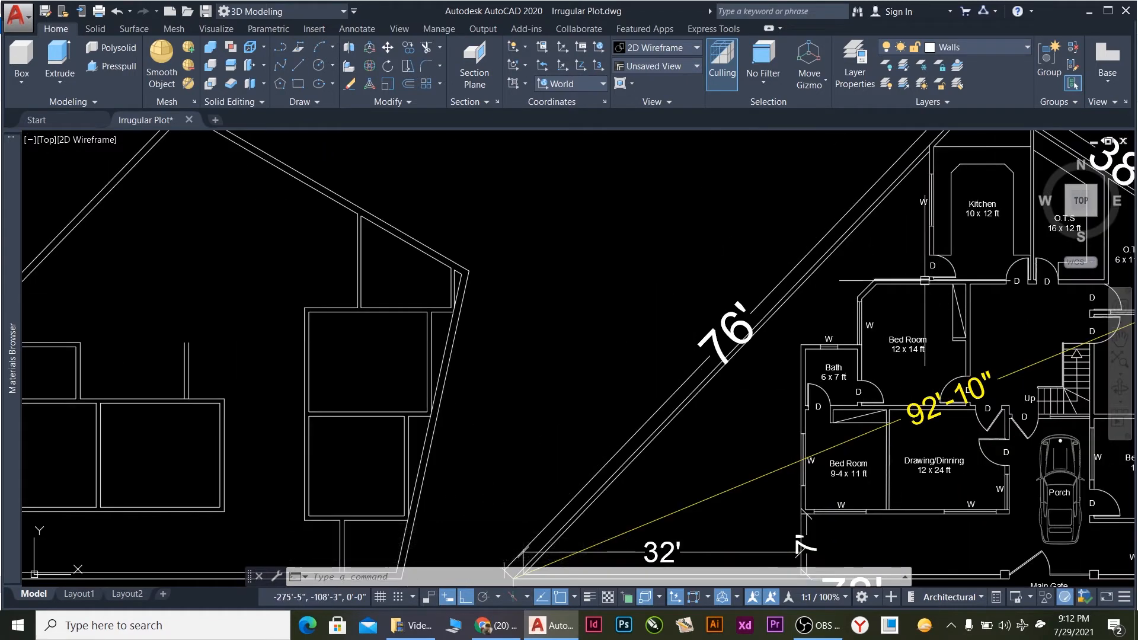
pyautogui.scroll(-2, 924, 340)
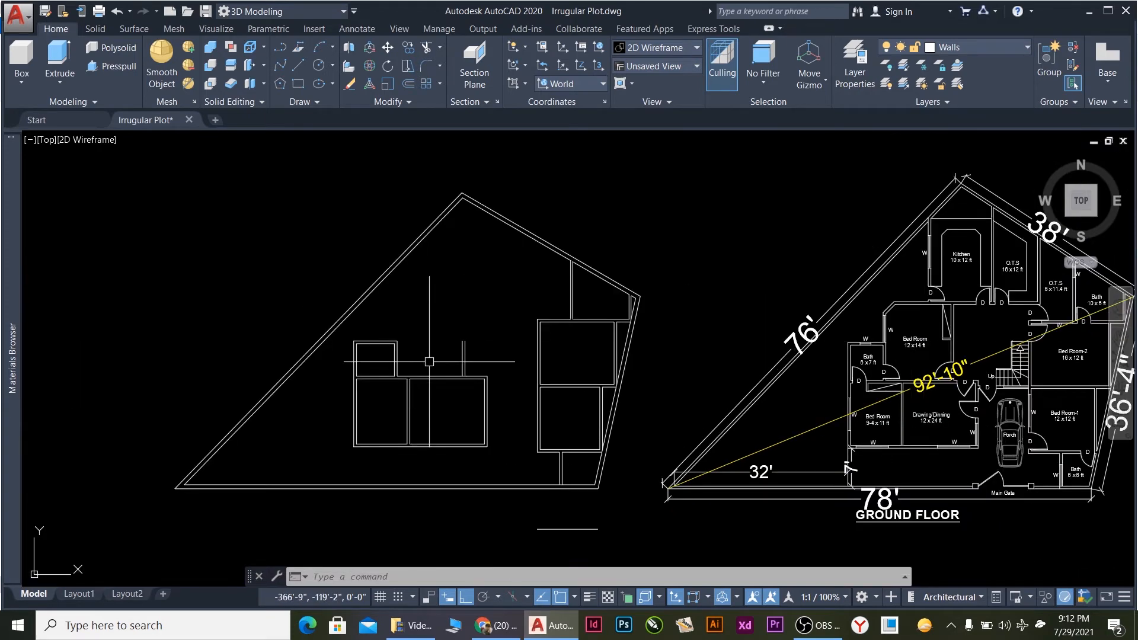
pyautogui.scroll(2, 429, 361)
pyautogui.click(433, 386)
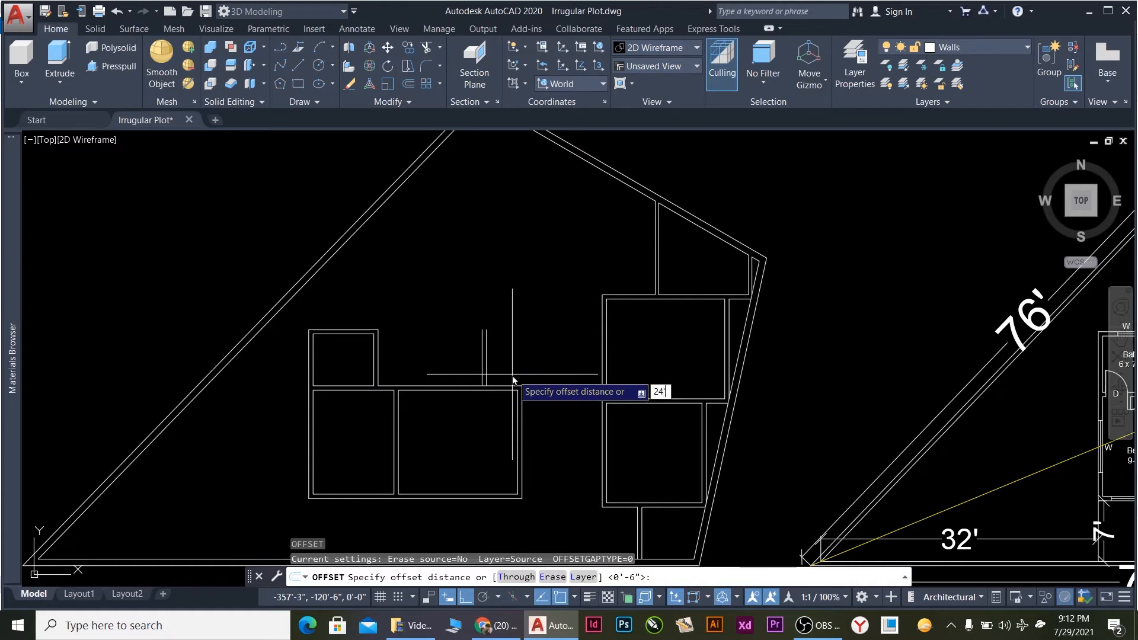
pyautogui.press('Return')
pyautogui.click(509, 386)
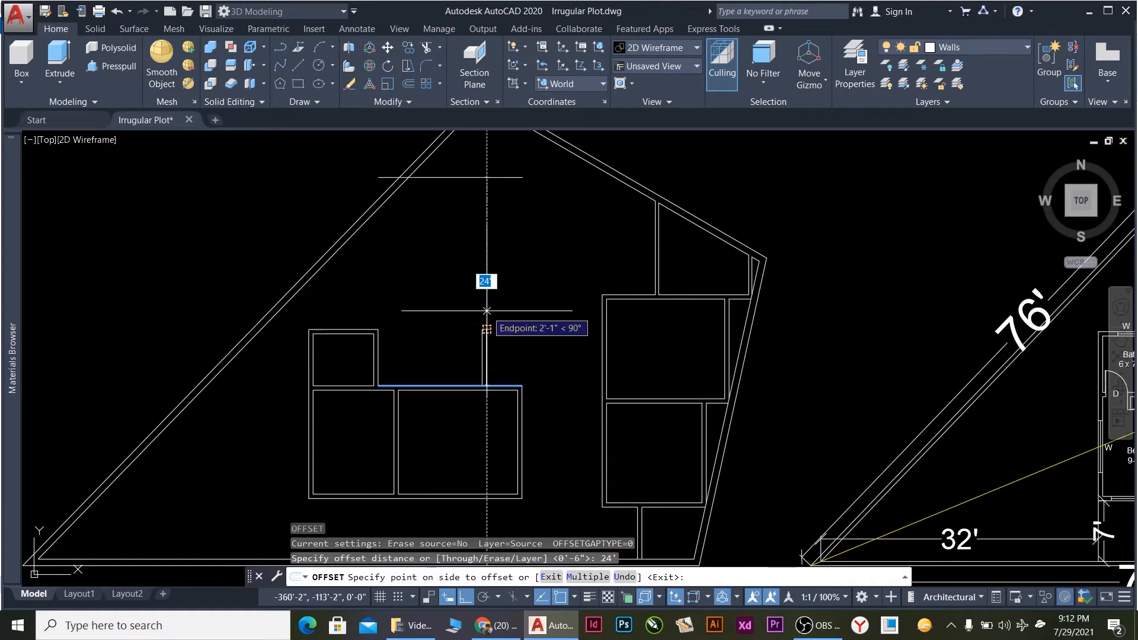
pyautogui.press('Escape')
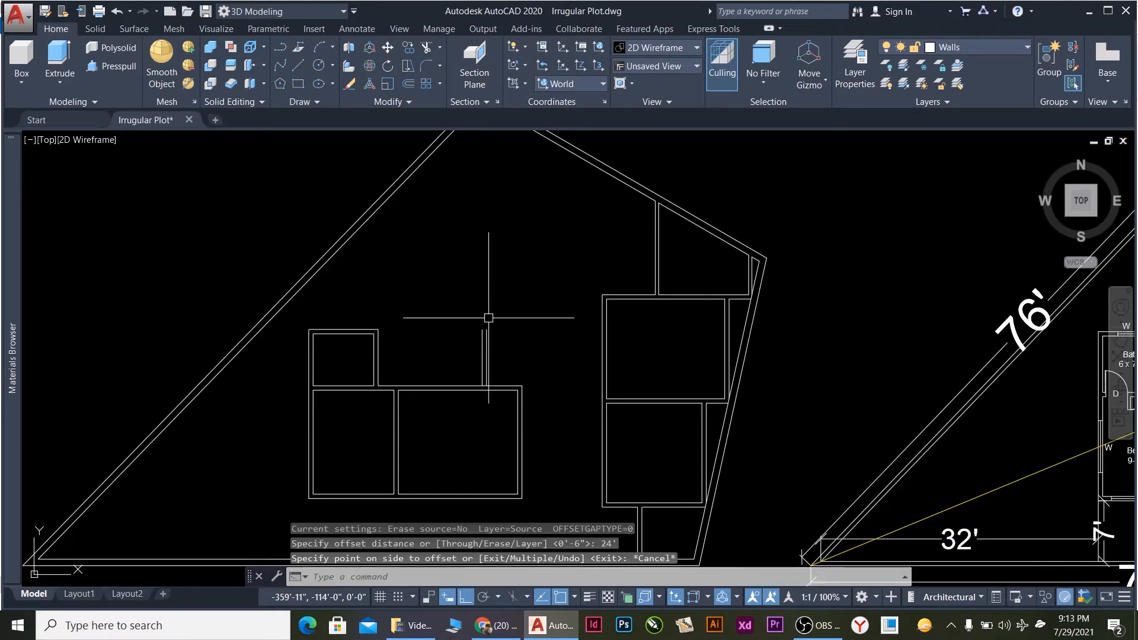
# Check the 12 x 14 ft bedroom in the reference plan and offset the outer wall line above the drawing/dining room 14' upward.
pyautogui.scroll(-6, 489, 318)
pyautogui.scroll(5, 516, 356)
pyautogui.scroll(-5, 671, 382)
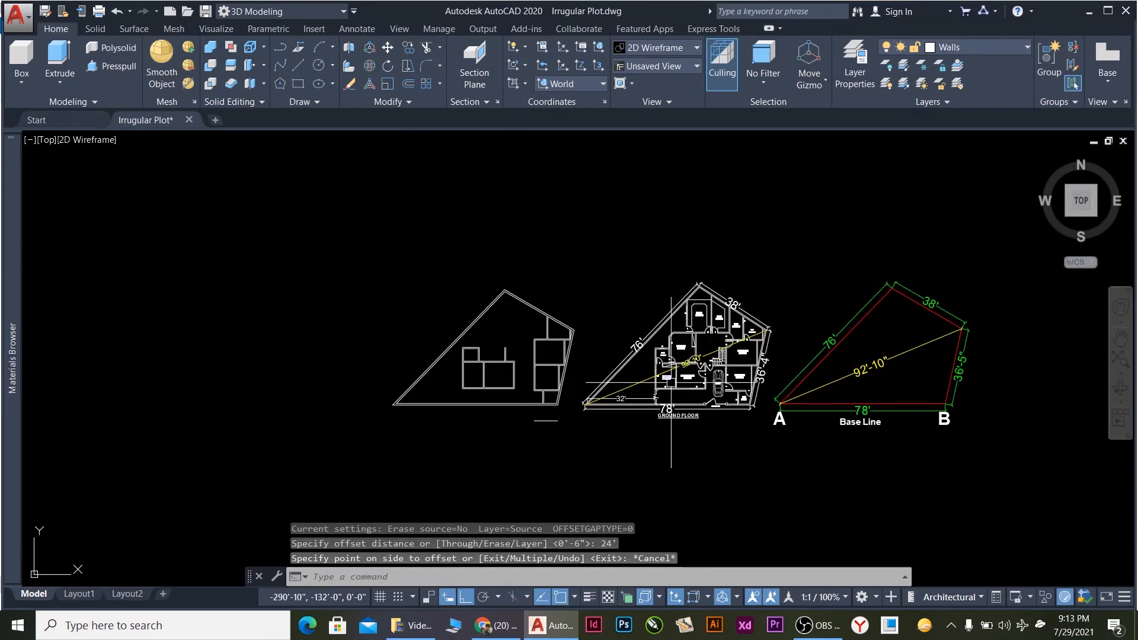
pyautogui.scroll(6, 710, 355)
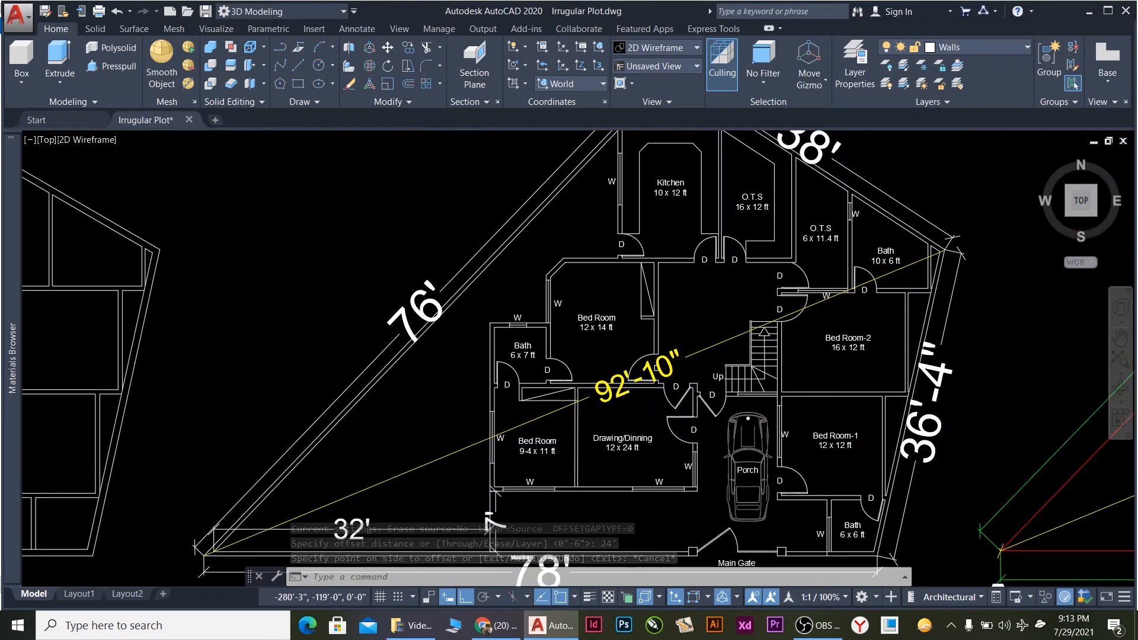
pyautogui.scroll(-4, 572, 350)
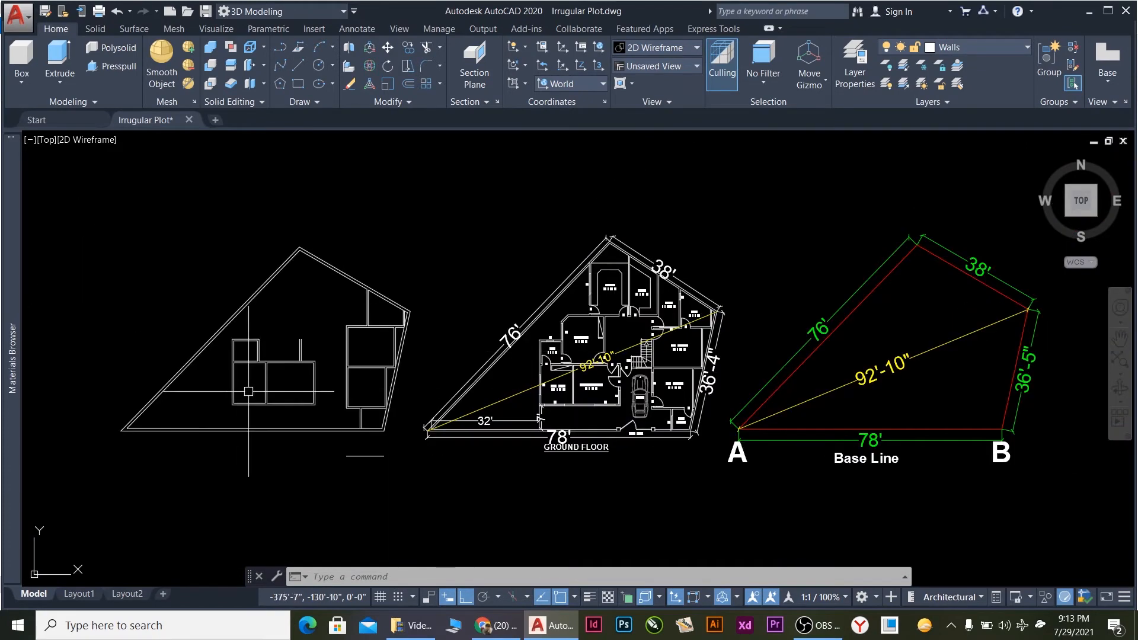
pyautogui.scroll(6, 248, 391)
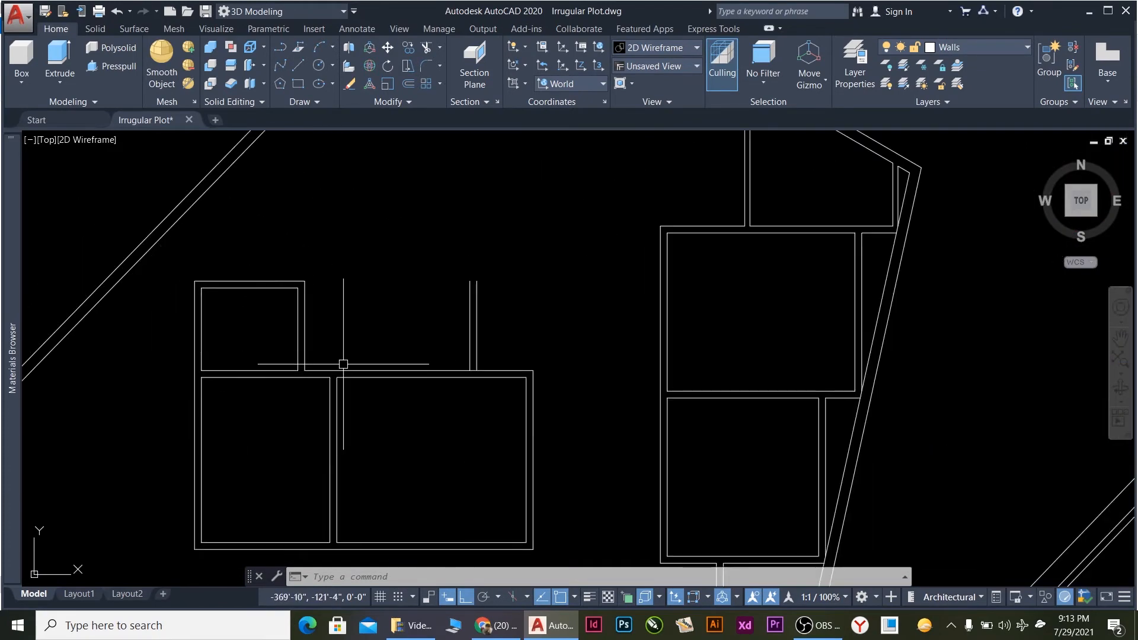
pyautogui.click(351, 370)
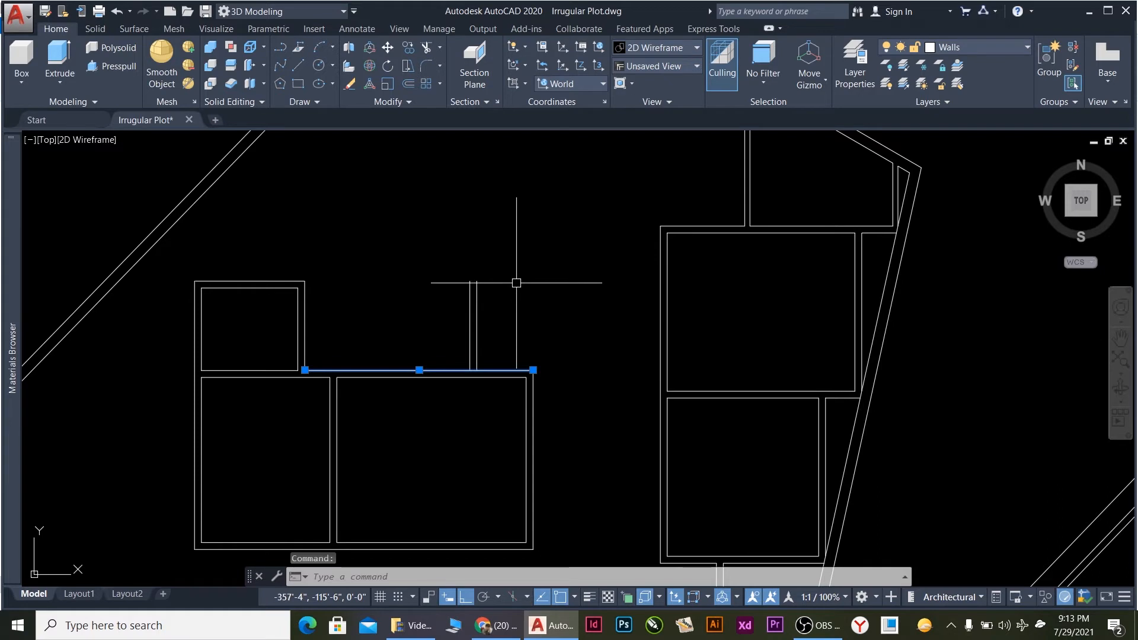
pyautogui.press('Return')
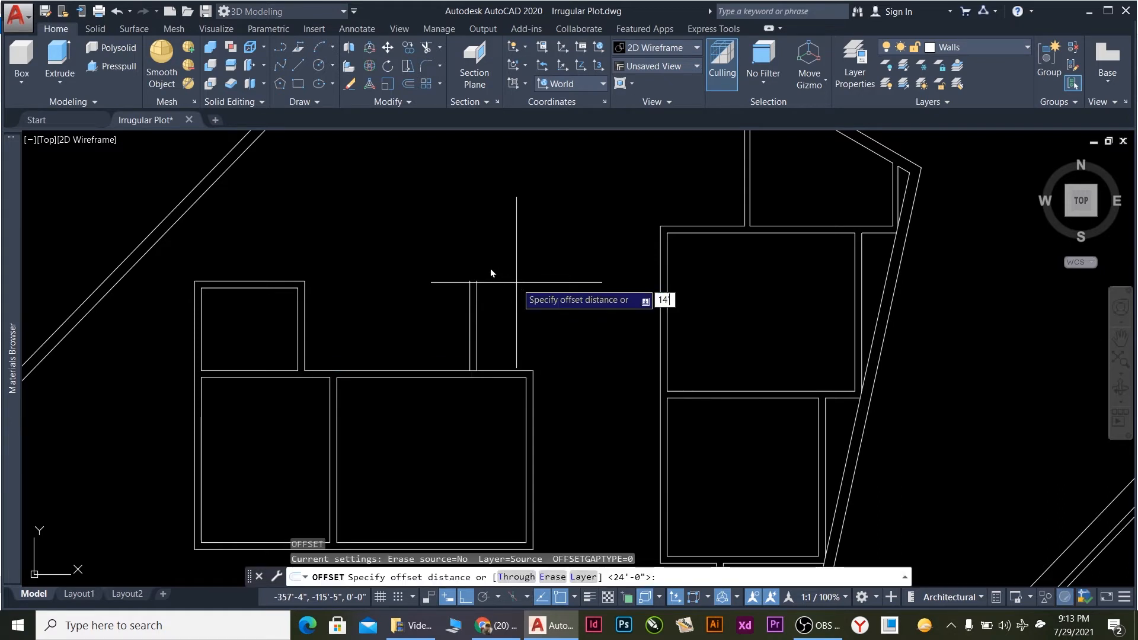
pyautogui.press('Return')
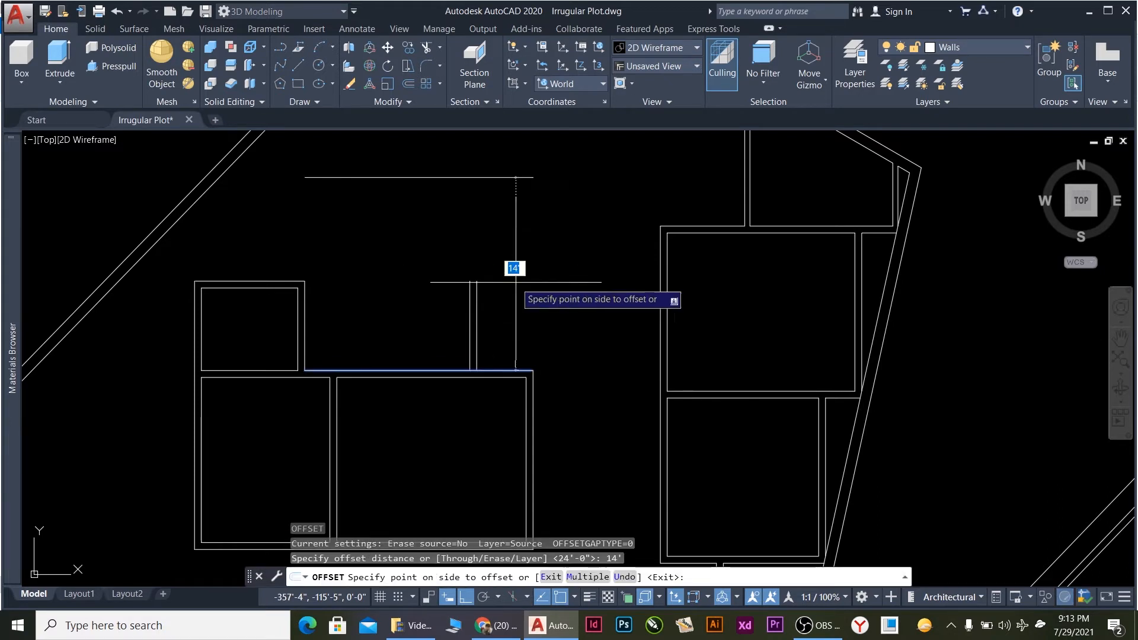
pyautogui.click(460, 236)
pyautogui.press('Escape')
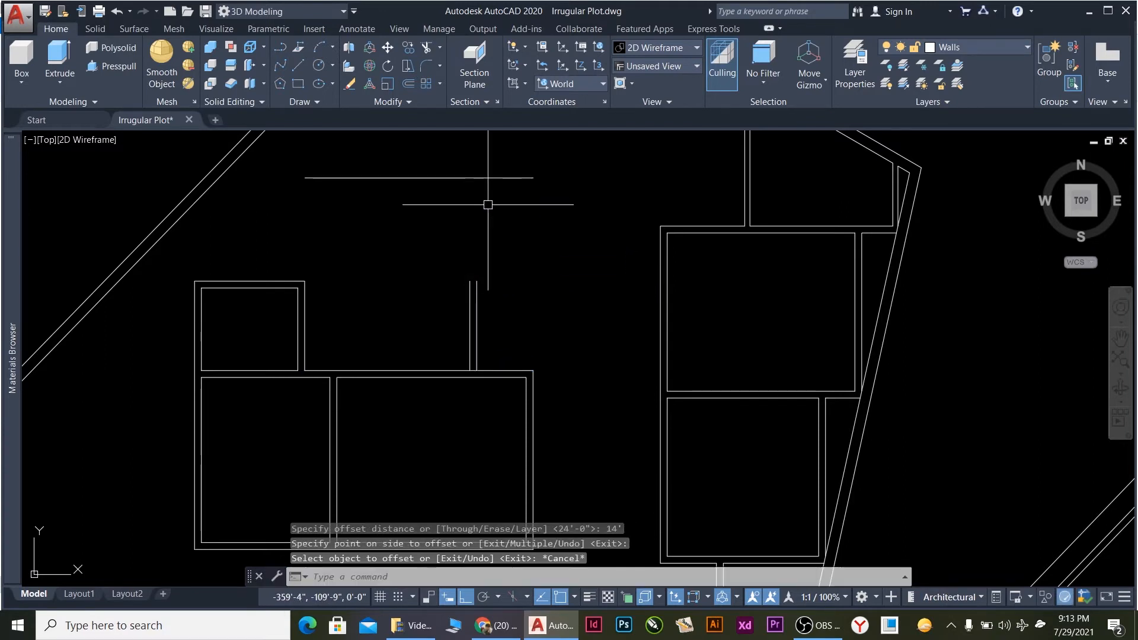
# Offset the new bedroom's top wall line 6" upward to give the wall its thickness.
pyautogui.scroll(2, 434, 142)
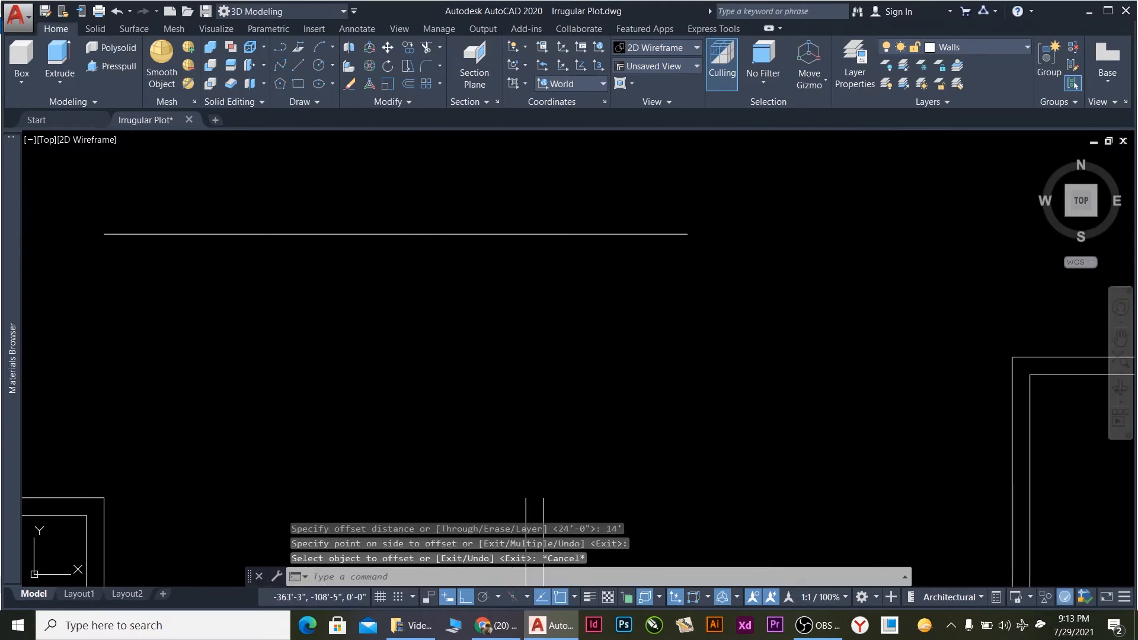
pyautogui.click(437, 255)
pyautogui.click(408, 203)
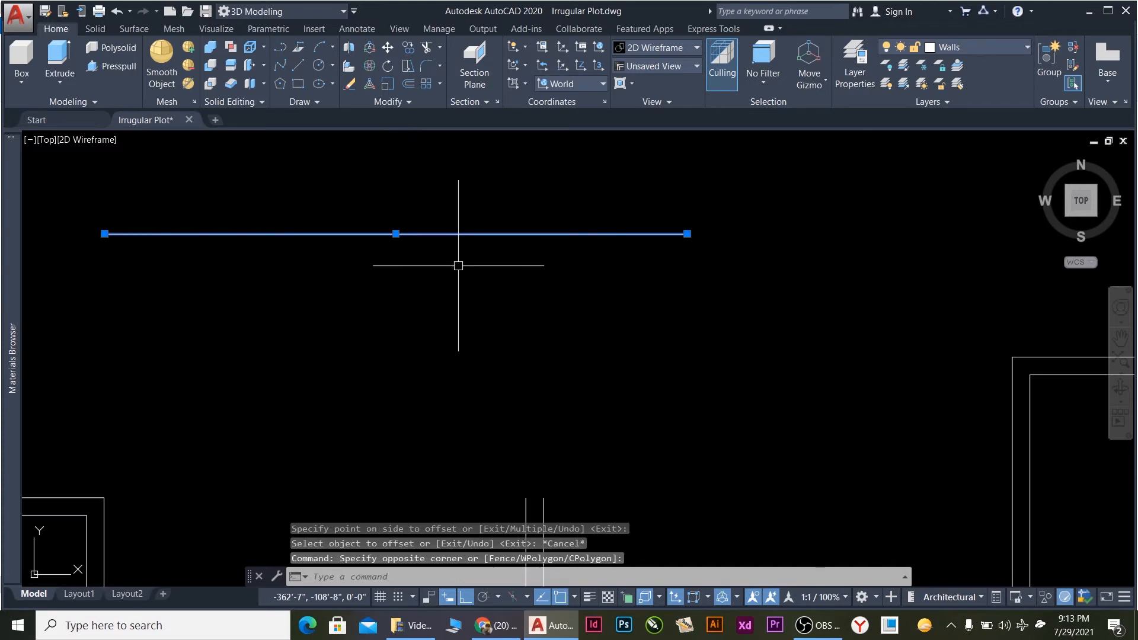
pyautogui.press('Return')
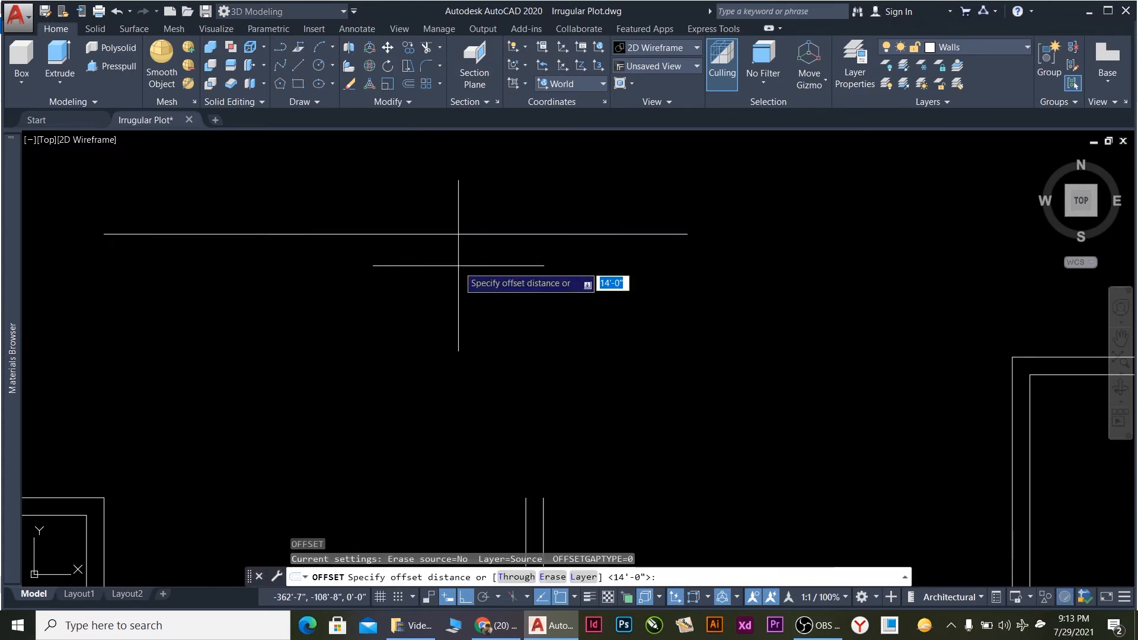
pyautogui.write('6')
pyautogui.press('Return')
pyautogui.click(451, 234)
pyautogui.click(419, 223)
pyautogui.scroll(-3, 535, 305)
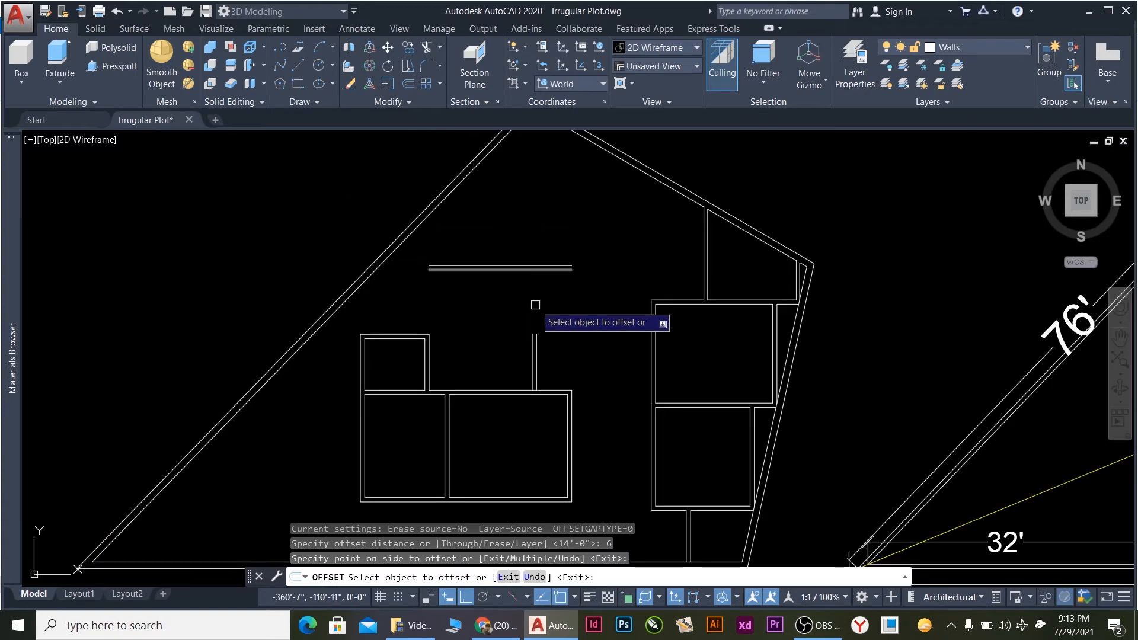
pyautogui.scroll(1, 536, 305)
pyautogui.scroll(3, 430, 364)
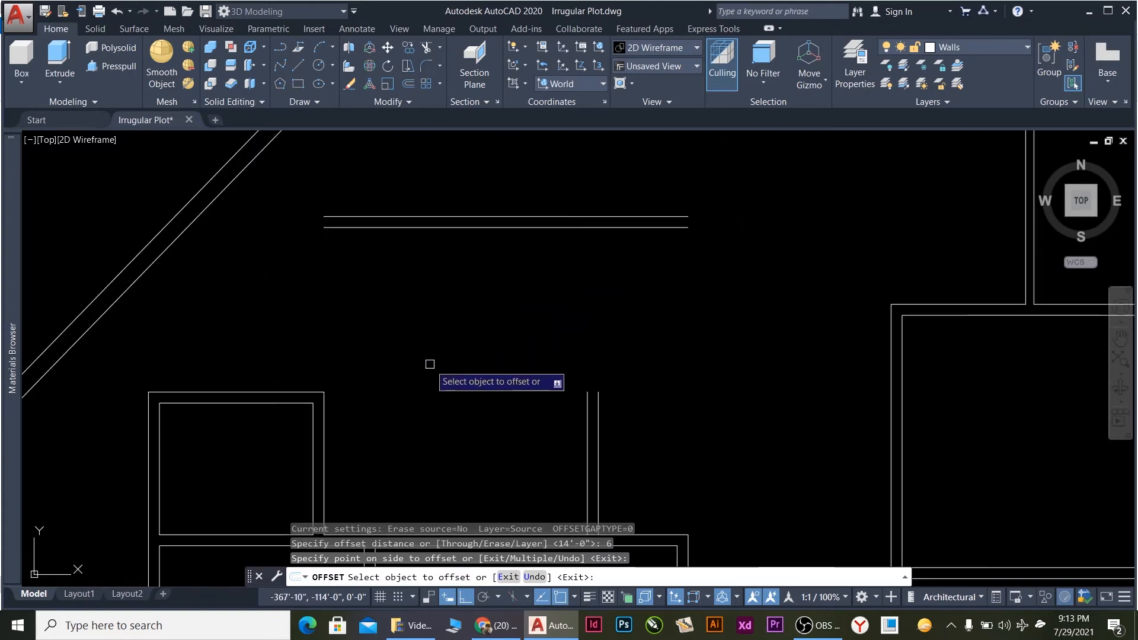
pyautogui.press('Escape')
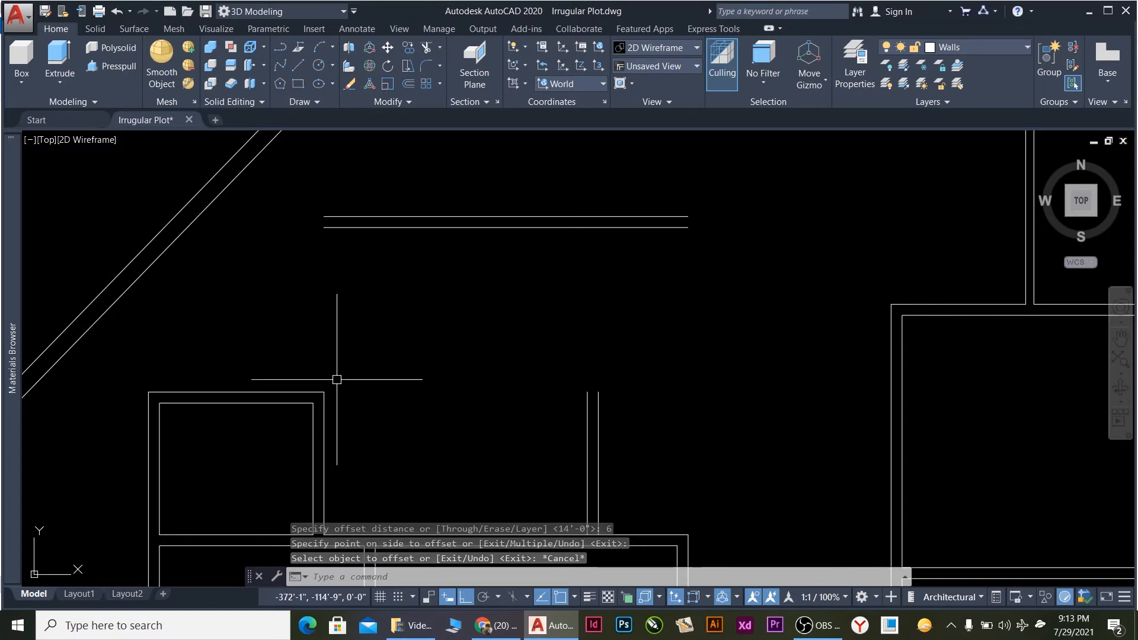
# Extend the bath's outer right wall line up to the inner line of the bedroom's top wall.
pyautogui.write('Ex')
pyautogui.press('Return')
pyautogui.press('Return')
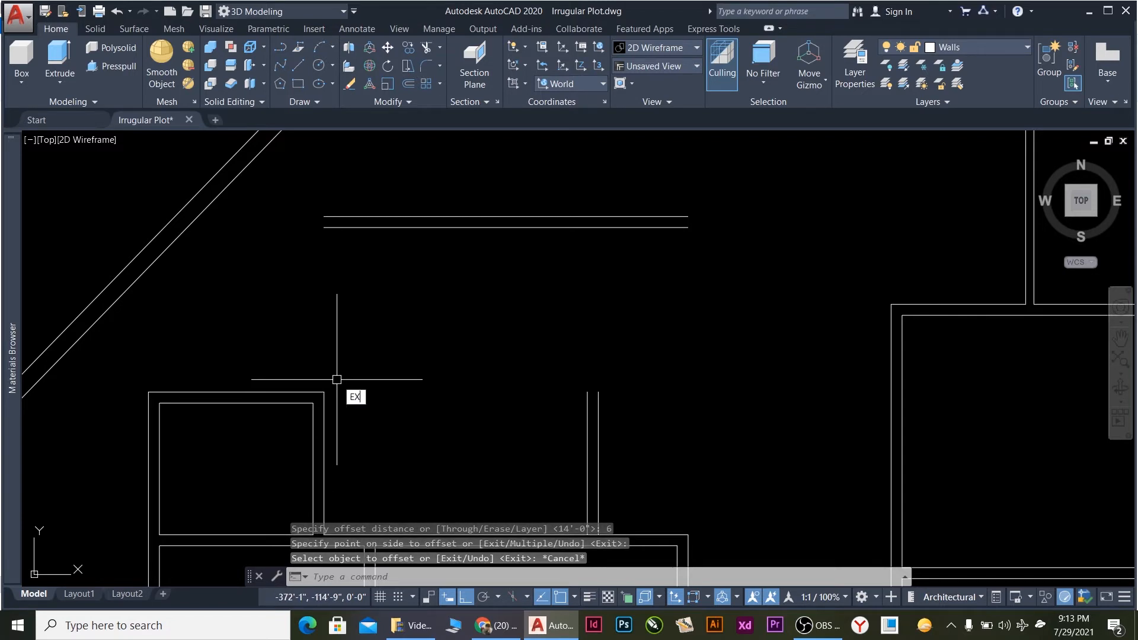
pyautogui.click(322, 418)
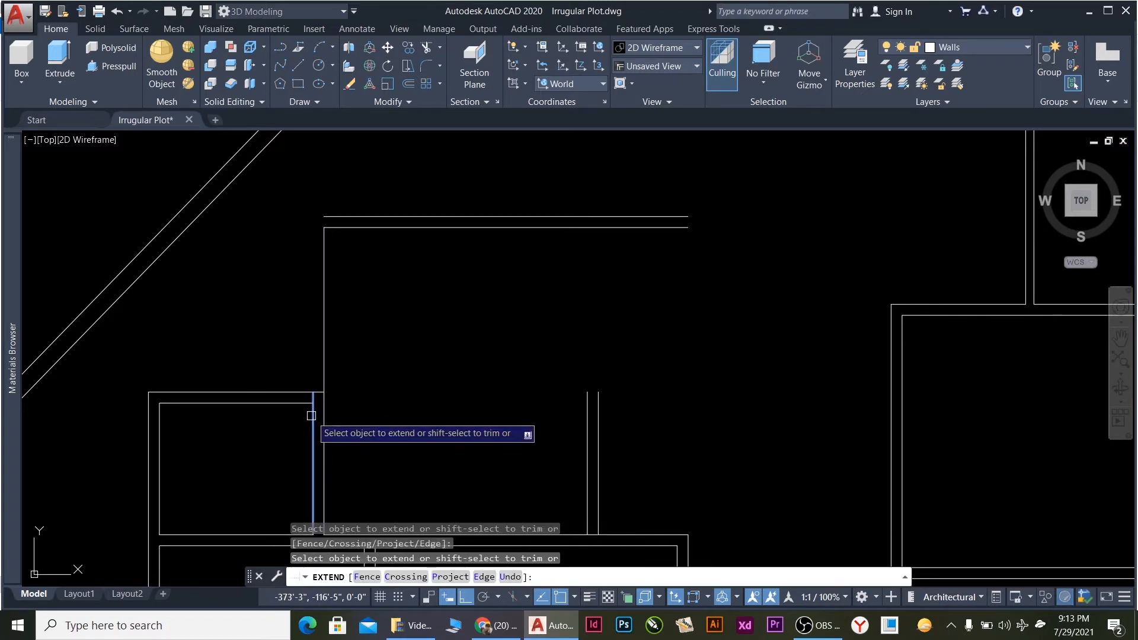
pyautogui.press('Escape')
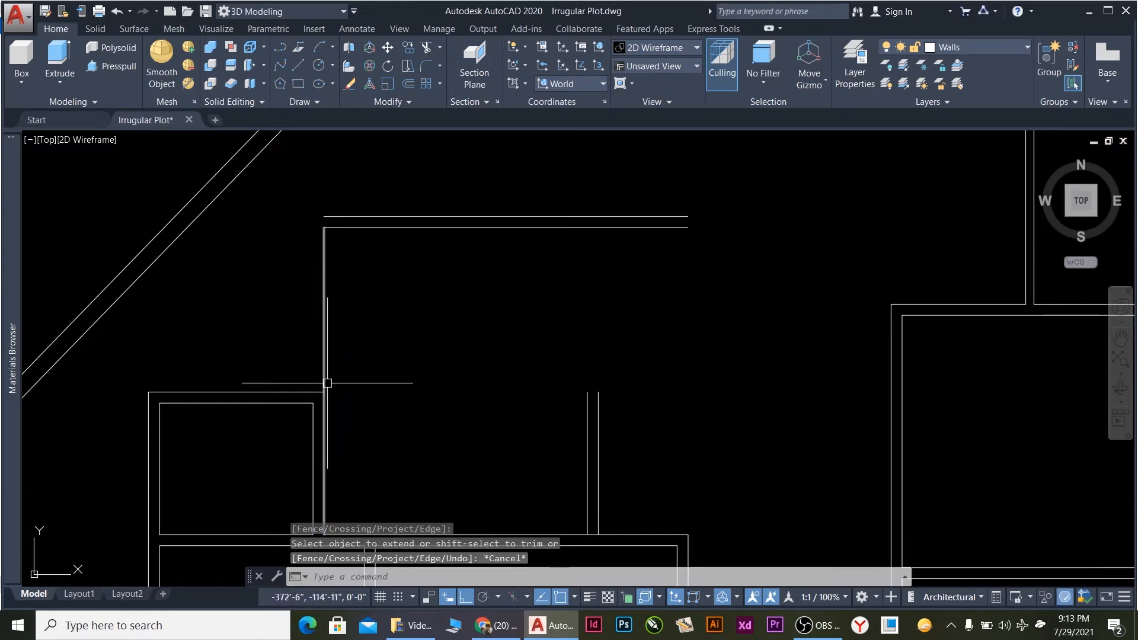
# Fillet the bath's inner right wall line with the bedroom's outer top wall line at zero radius to close the outer corner.
pyautogui.write('f')
pyautogui.press('Return')
pyautogui.click(313, 415)
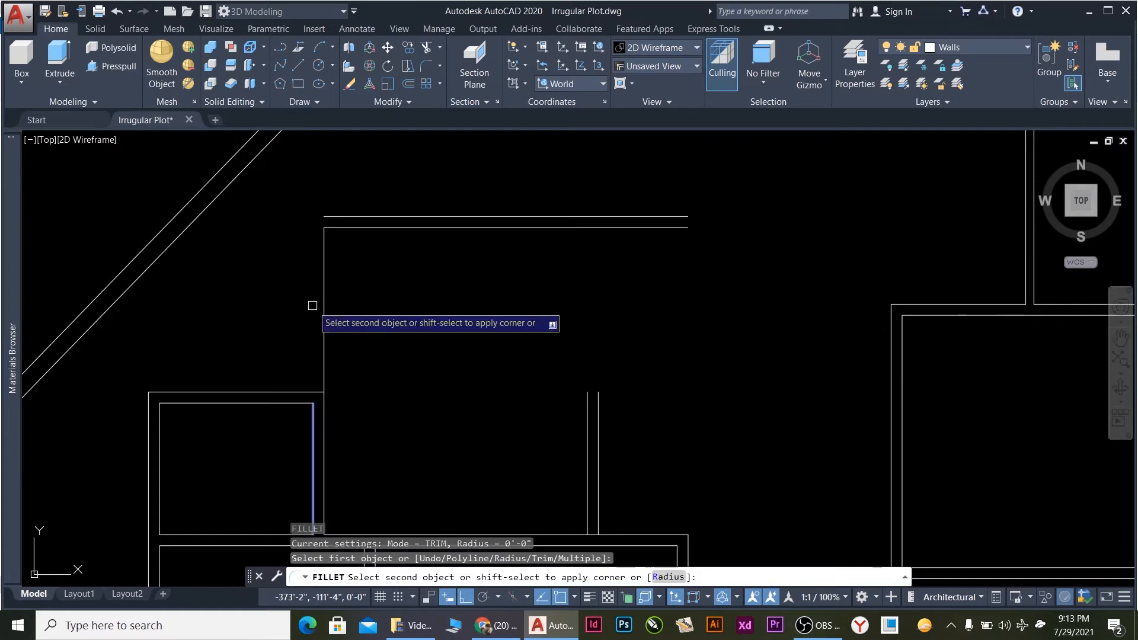
pyautogui.click(335, 212)
pyautogui.scroll(-4, 519, 343)
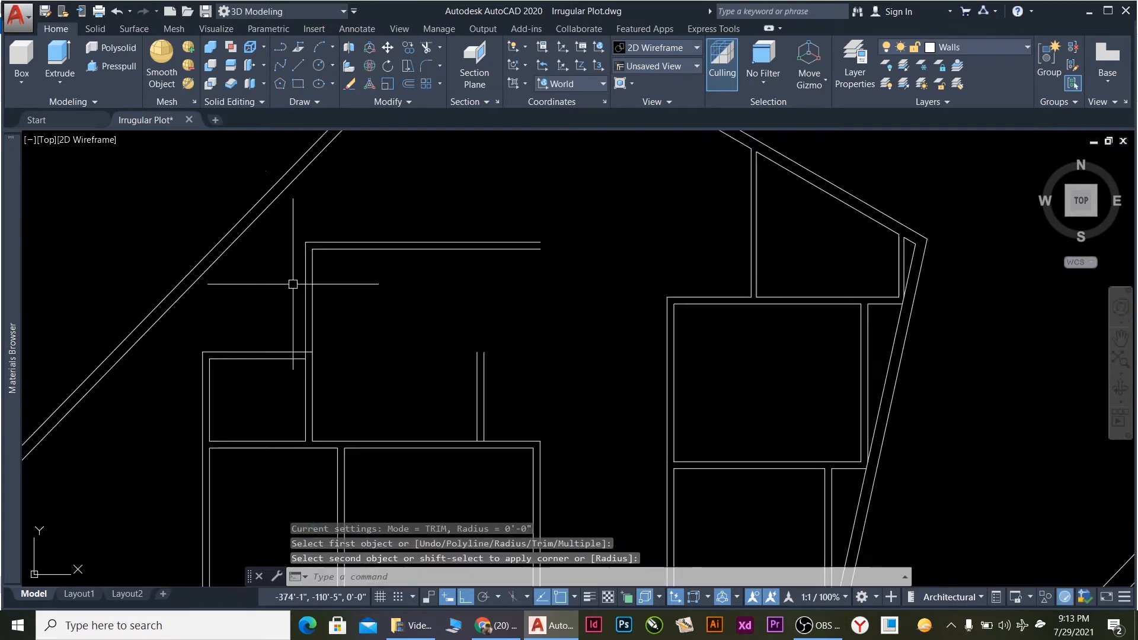
# Draw a short vertical line upward from the bedroom's outer upper-left wall corner.
pyautogui.scroll(3, 355, 287)
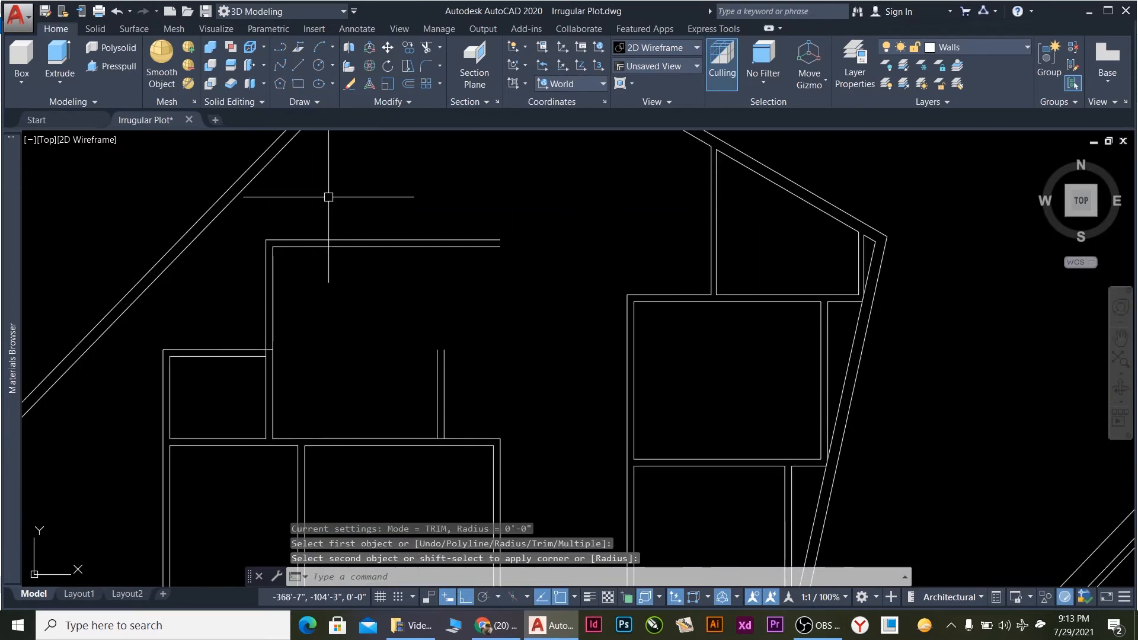
pyautogui.scroll(-5, 285, 247)
pyautogui.scroll(6, 293, 237)
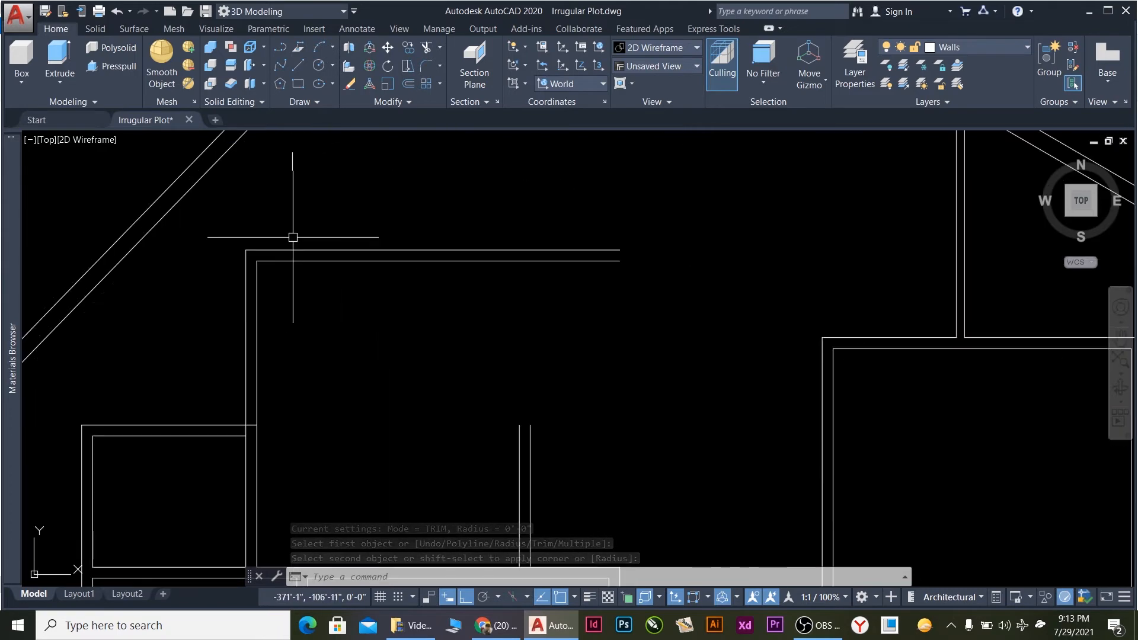
pyautogui.scroll(4, 285, 239)
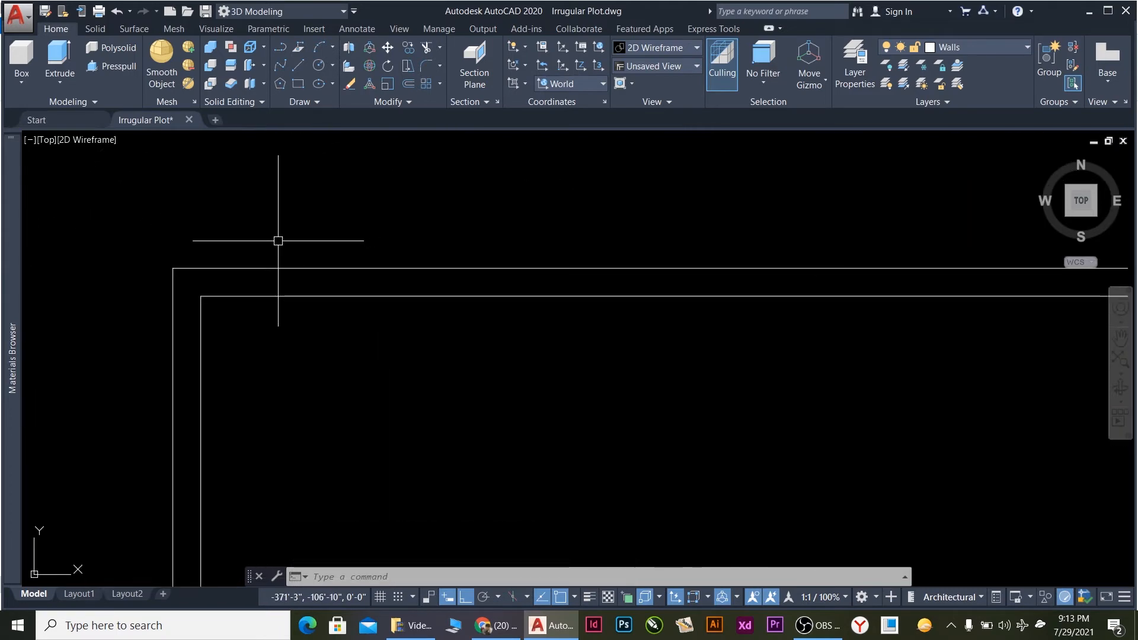
pyautogui.press('Return')
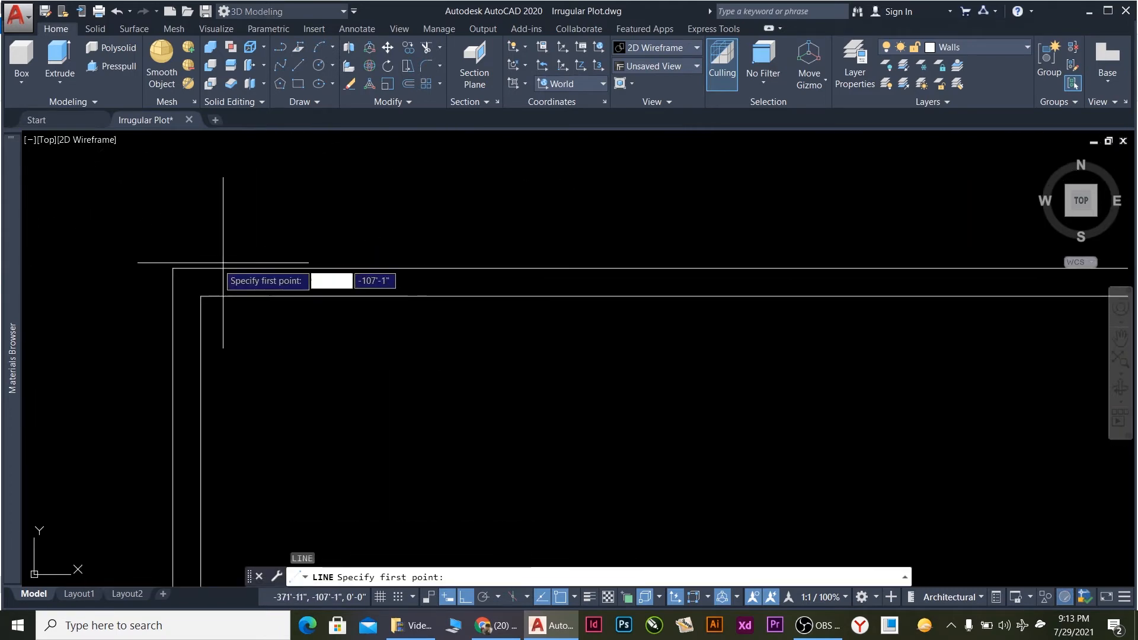
pyautogui.click(172, 268)
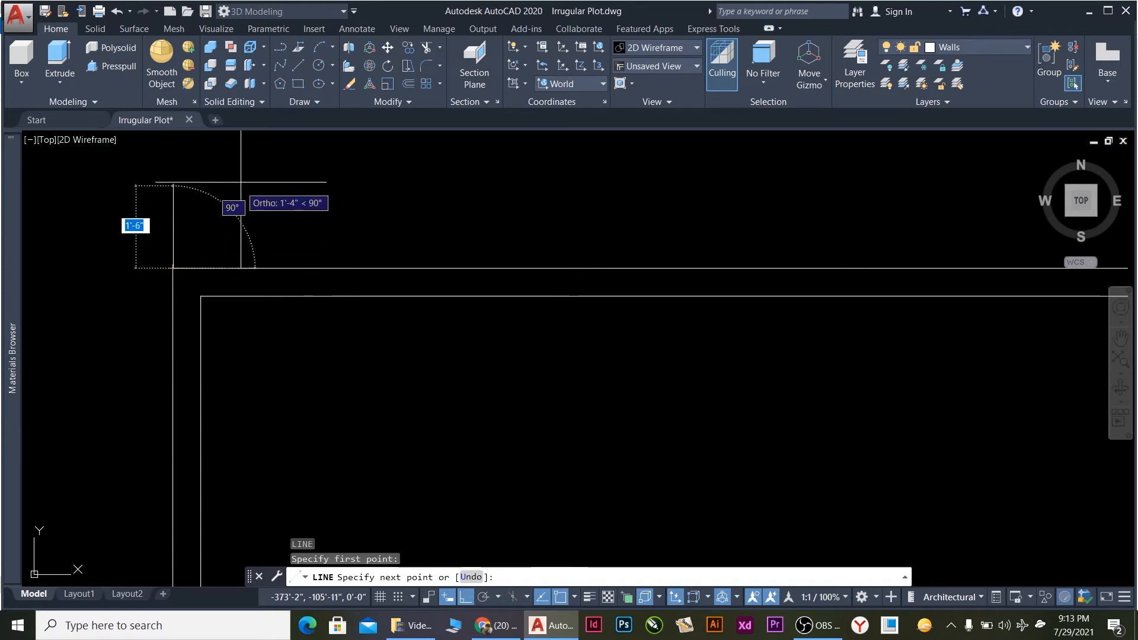
pyautogui.click(244, 159)
pyautogui.press('Escape')
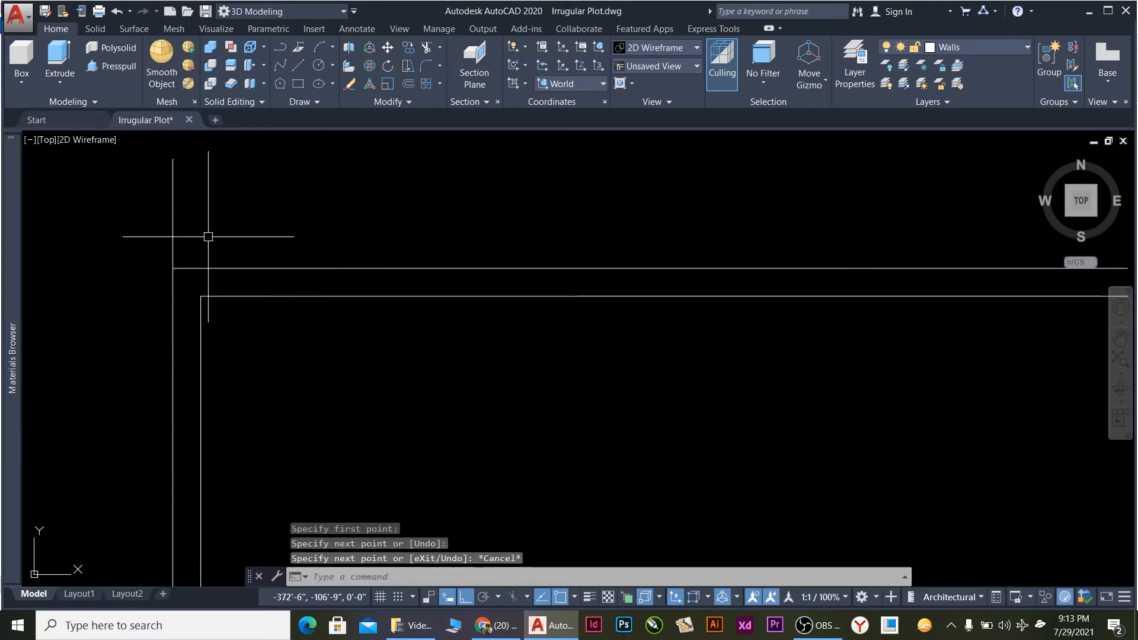
# Try to rotate the short vertical line above the bedroom's upper-left corner by 45° about its midpoint.
pyautogui.click(199, 231)
pyautogui.click(168, 224)
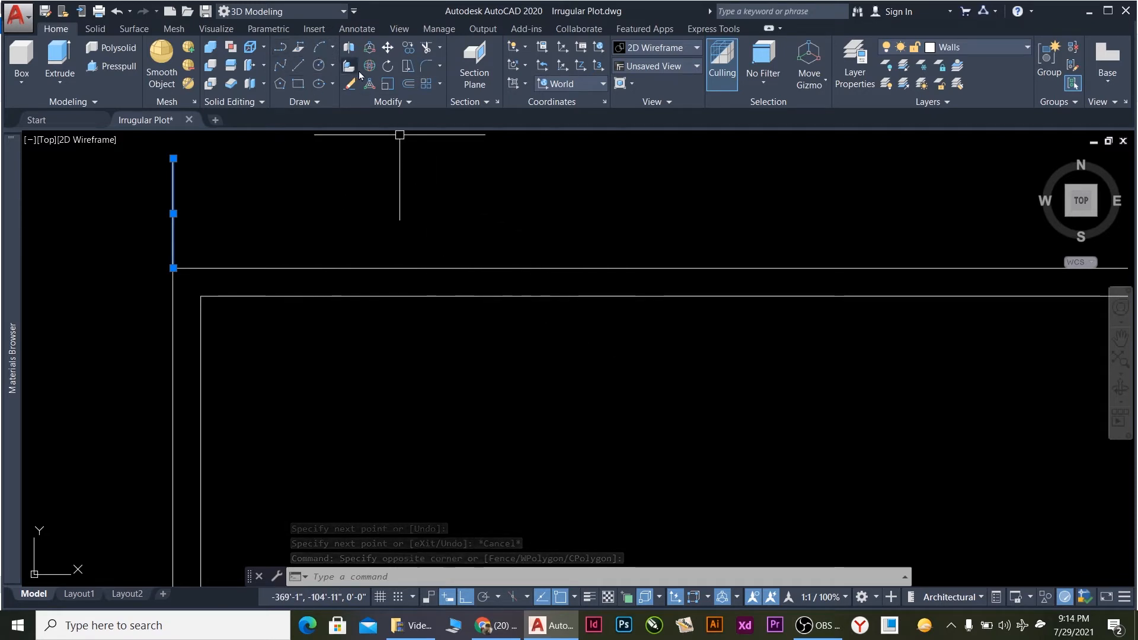
pyautogui.click(387, 65)
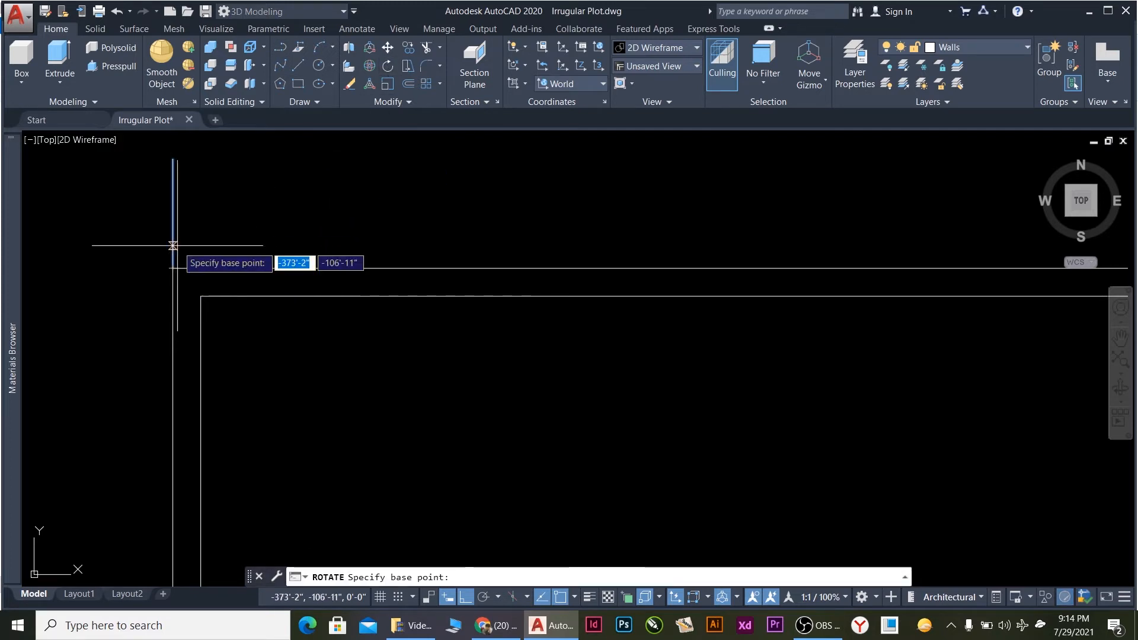
pyautogui.click(172, 214)
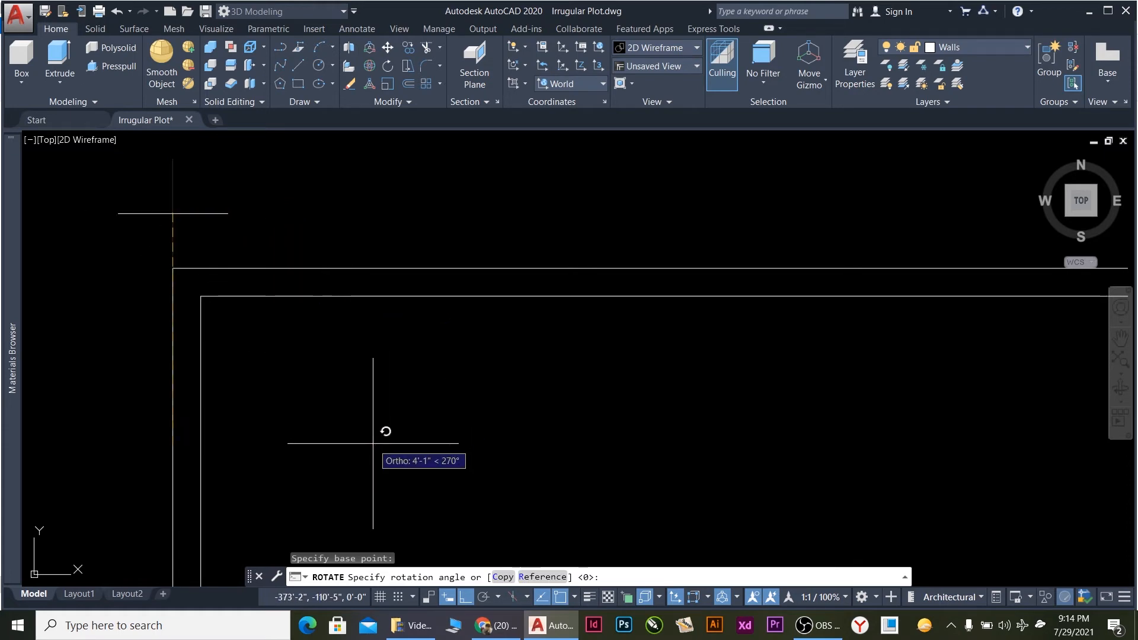
pyautogui.press('Return')
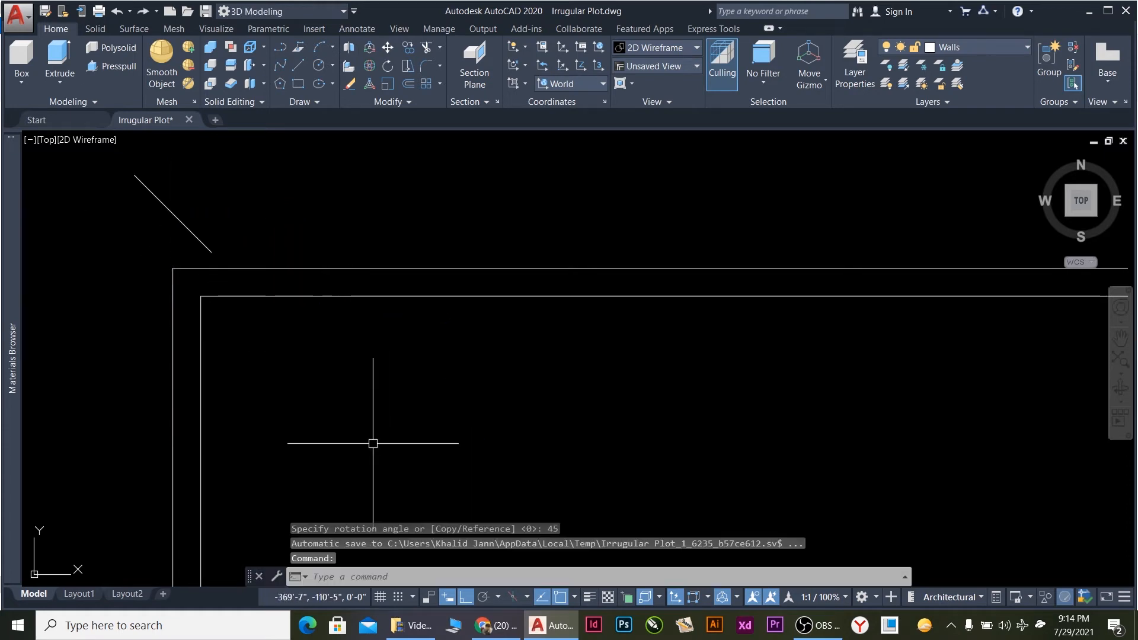
pyautogui.click(228, 248)
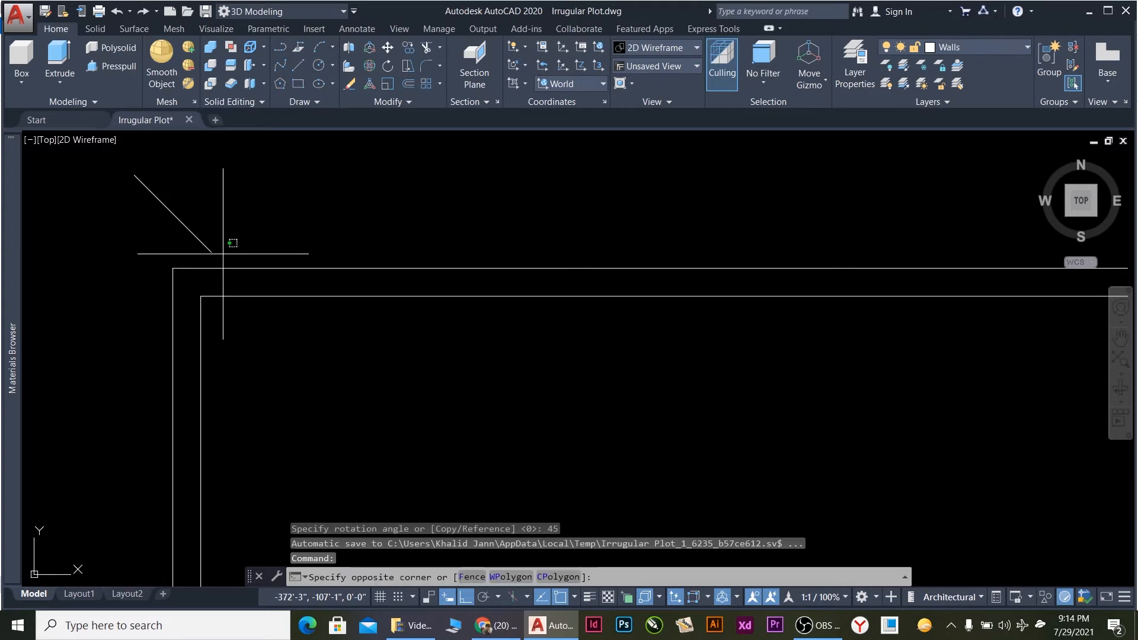
pyautogui.click(151, 213)
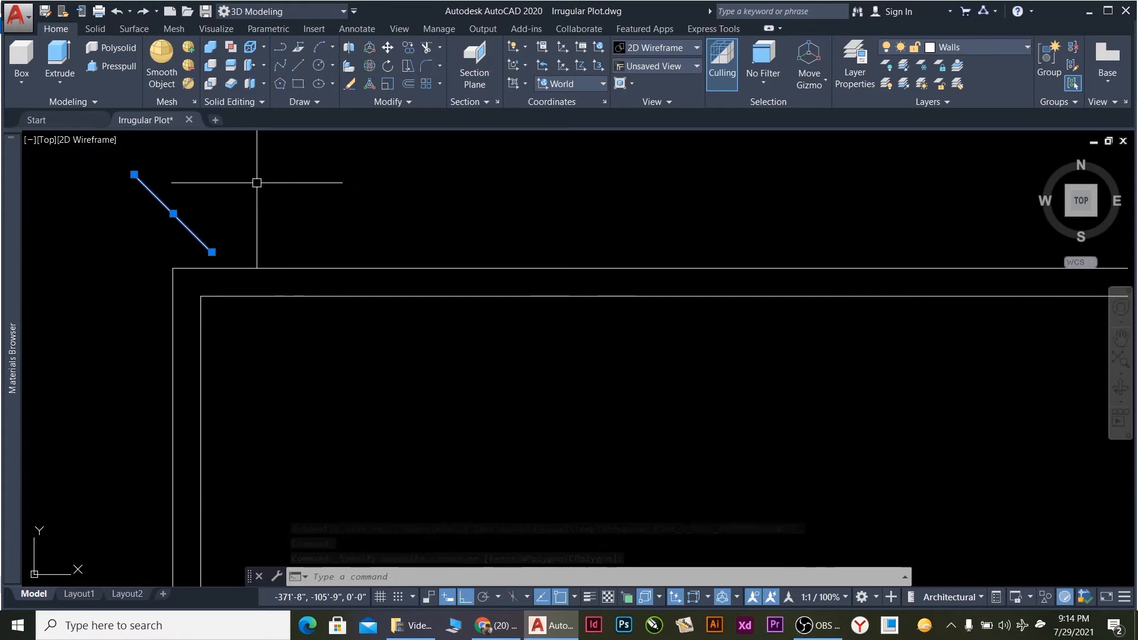
# Rotate the short vertical line above the bedroom's upper-left corner by -45° about its midpoint.
pyautogui.click(208, 215)
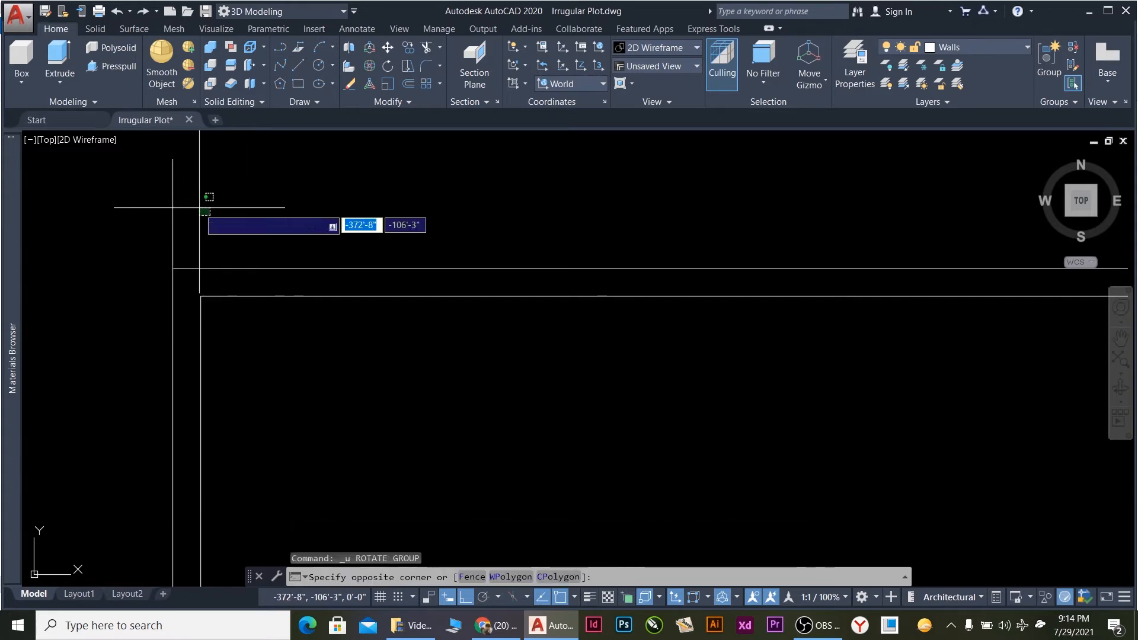
pyautogui.click(152, 170)
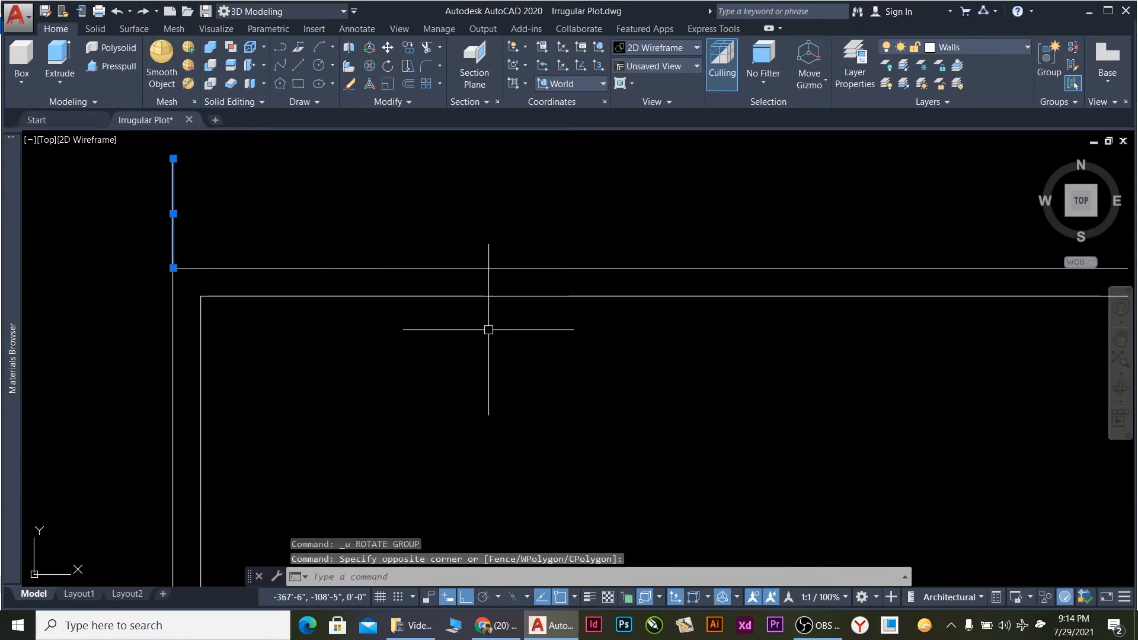
pyautogui.write('ro')
pyautogui.press('Return')
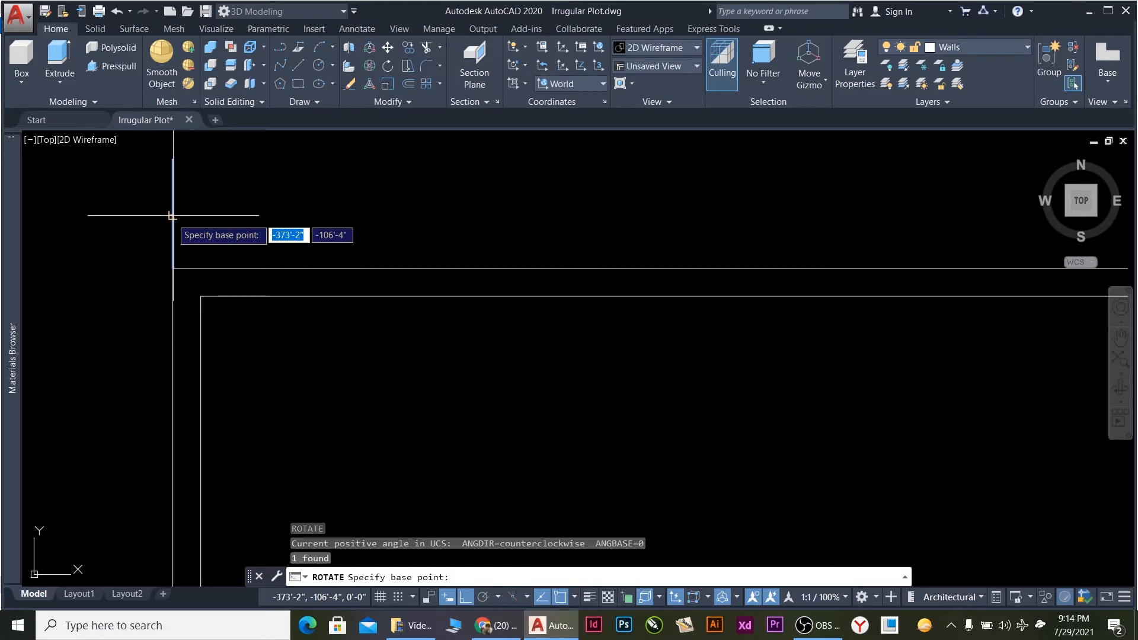
pyautogui.click(172, 216)
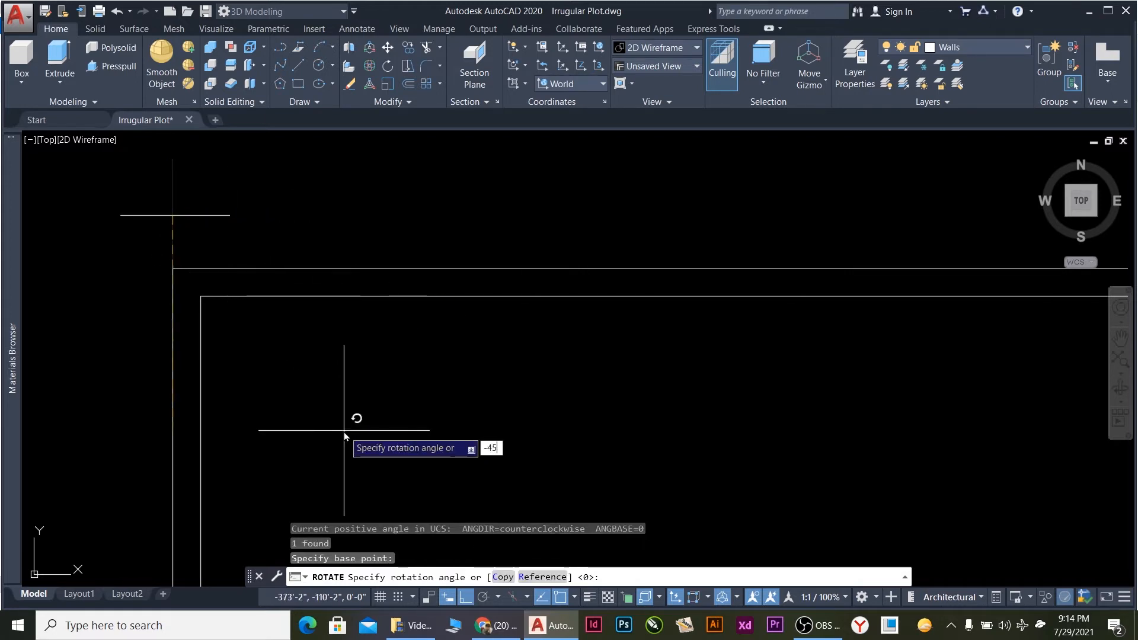
pyautogui.press('Return')
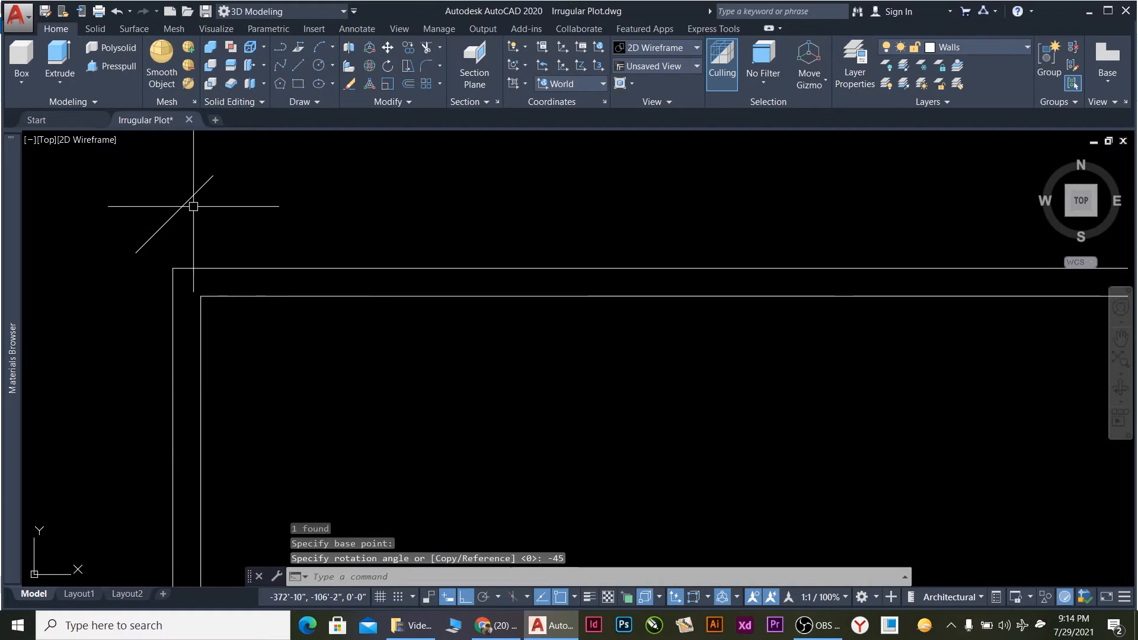
# Move the angled line by its midpoint onto the inner upper-left corner of the bedroom walls.
pyautogui.click(176, 213)
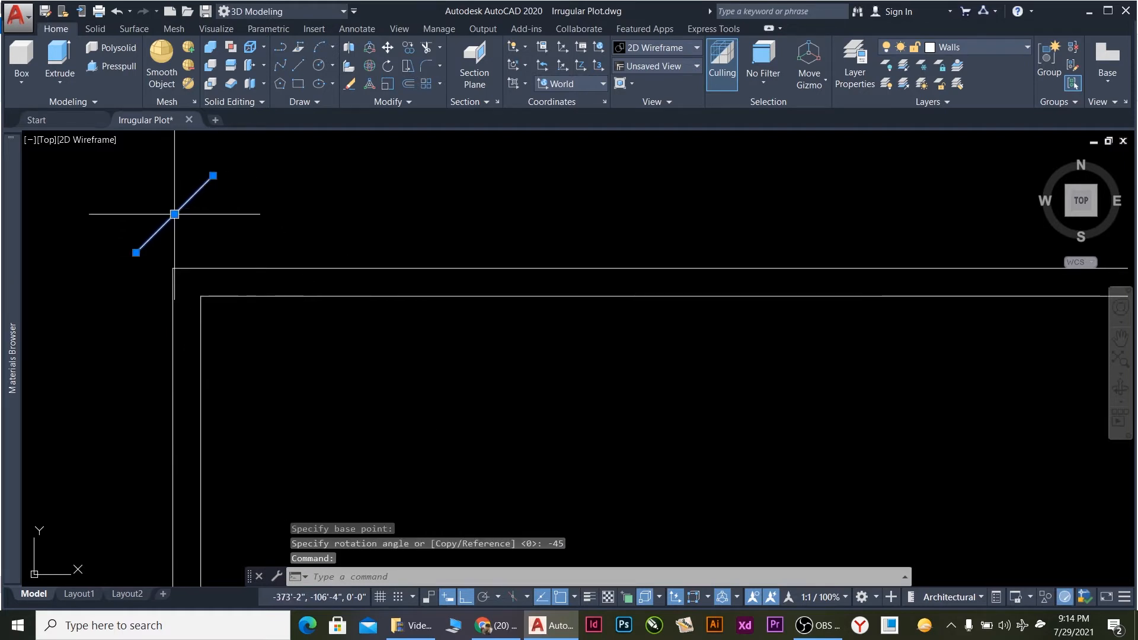
pyautogui.click(174, 214)
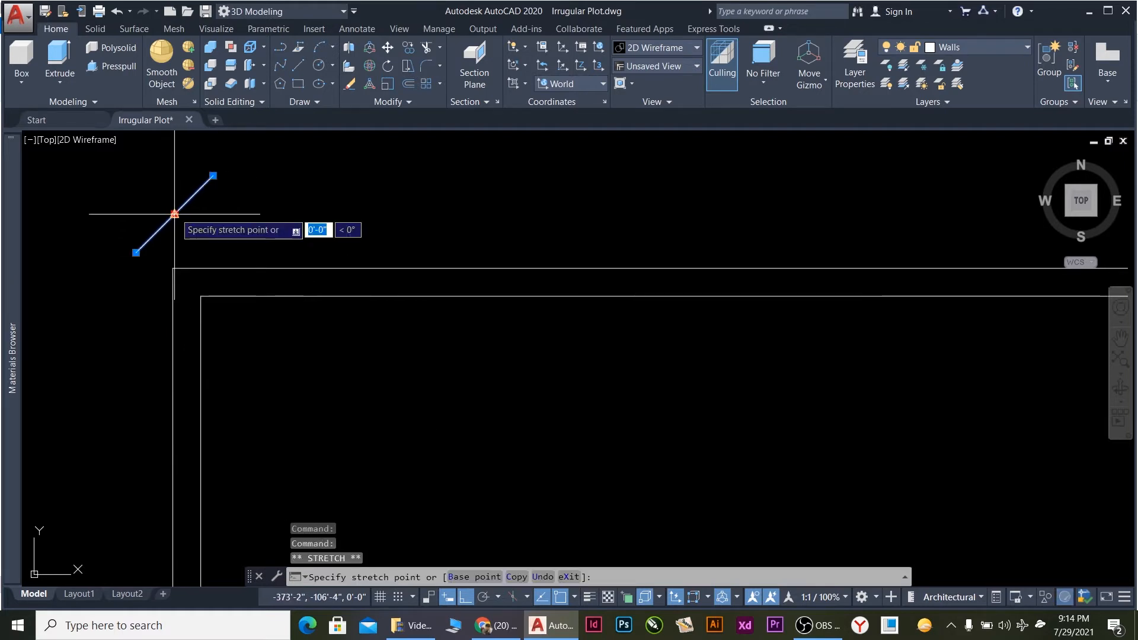
pyautogui.click(201, 295)
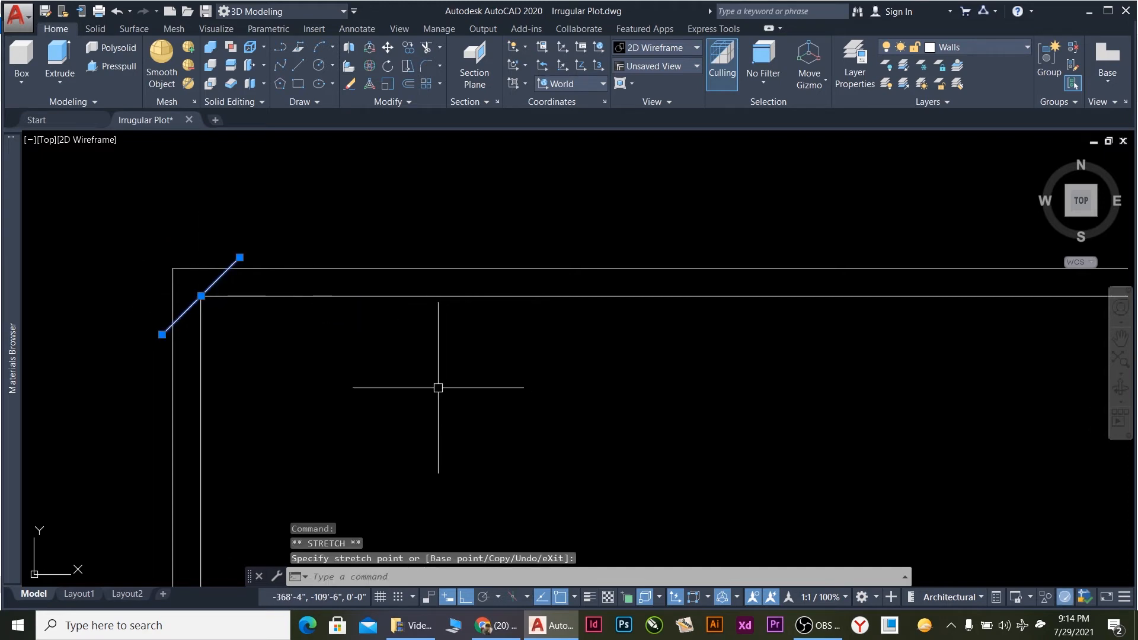
pyautogui.scroll(3, 262, 310)
pyautogui.scroll(-3, 262, 311)
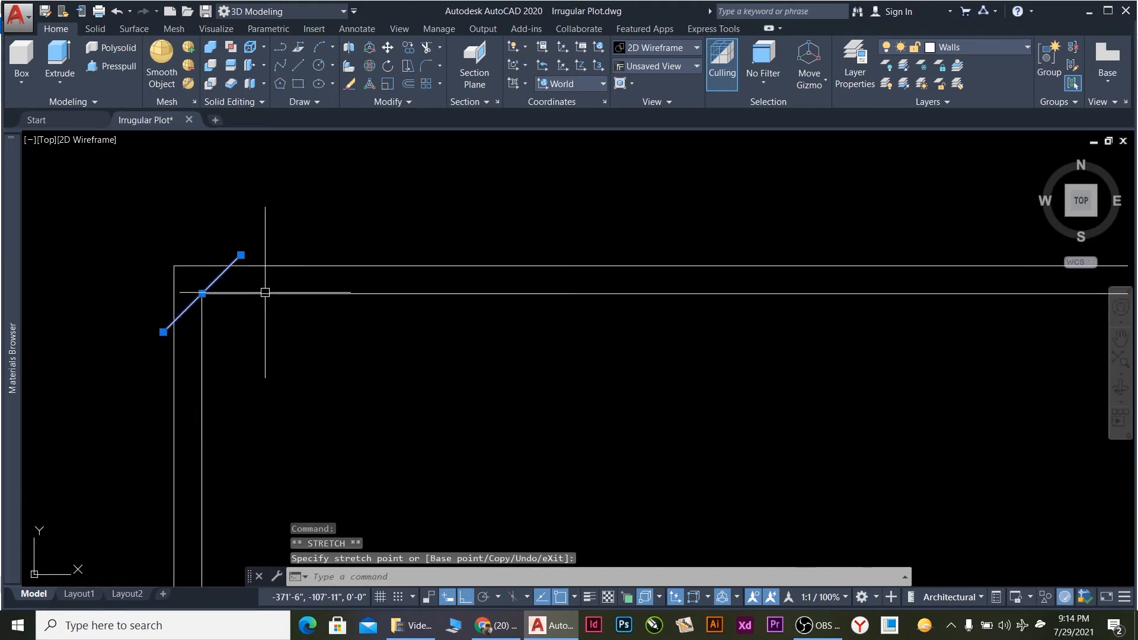
# Turn ortho mode off while trying to reposition the angled line by its end and midpoint grips.
pyautogui.click(240, 255)
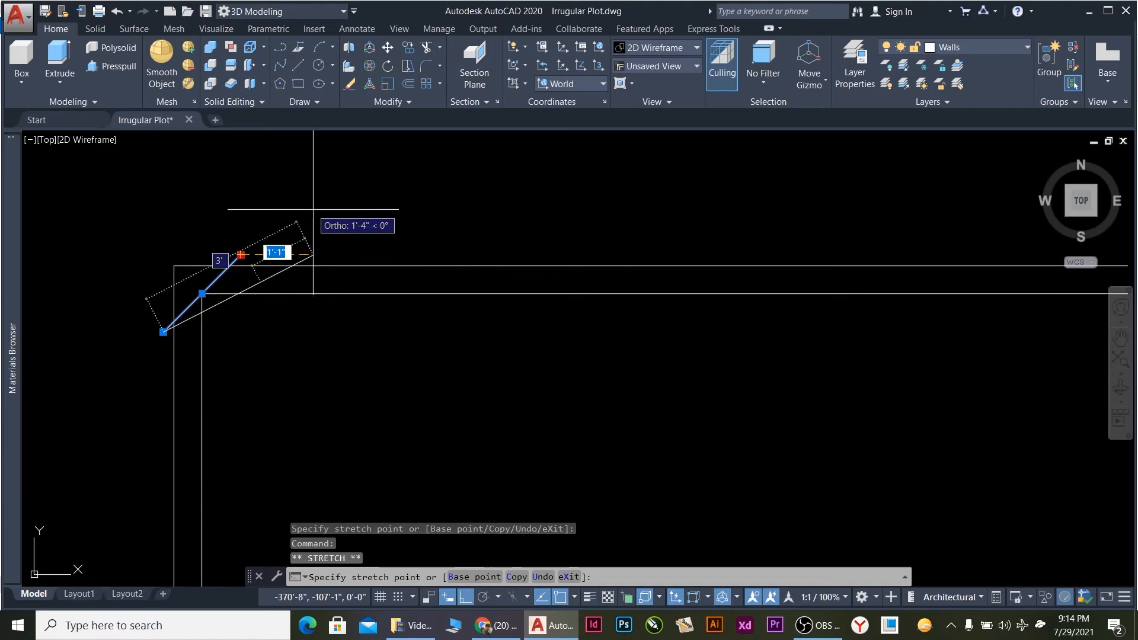
pyautogui.press('Escape')
pyautogui.click(202, 293)
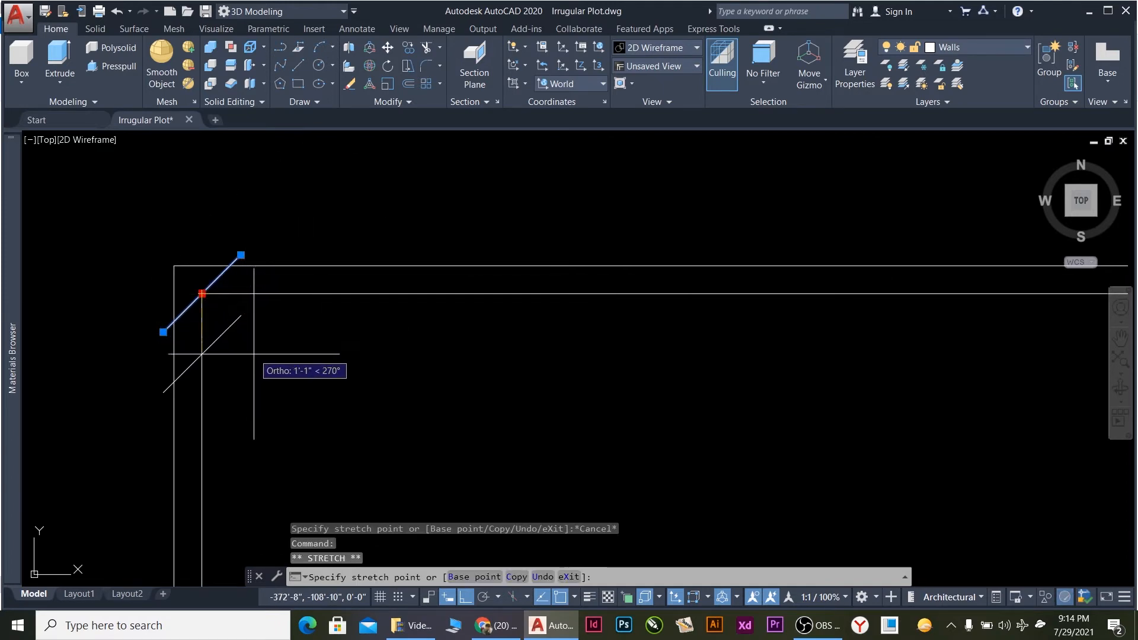
pyautogui.click(465, 602)
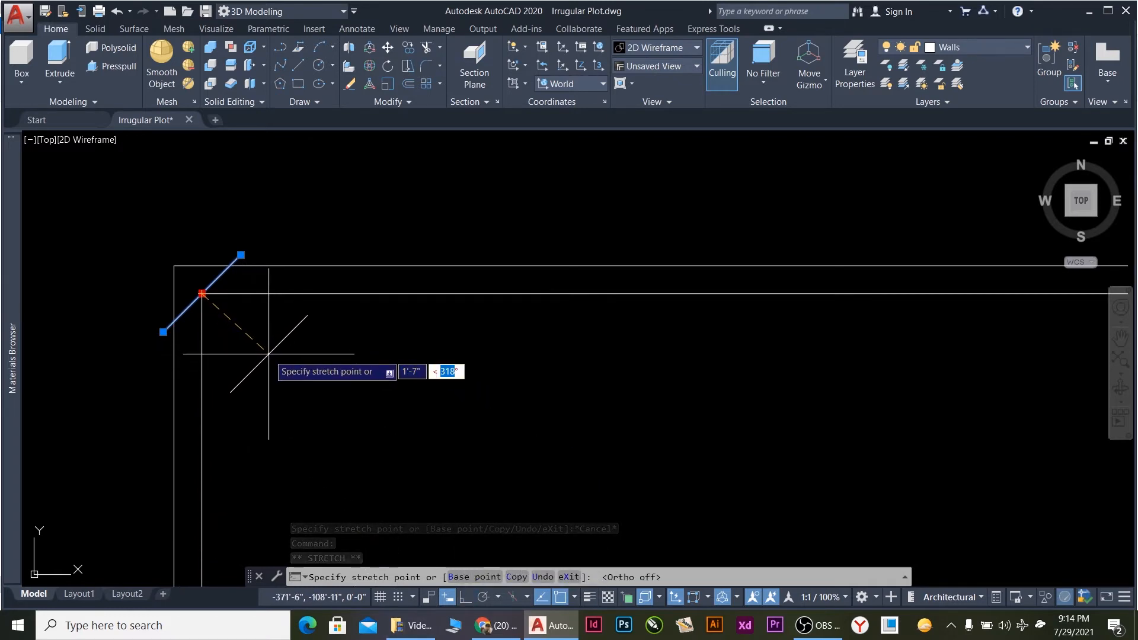
pyautogui.scroll(-4, 268, 354)
pyautogui.scroll(5, 566, 375)
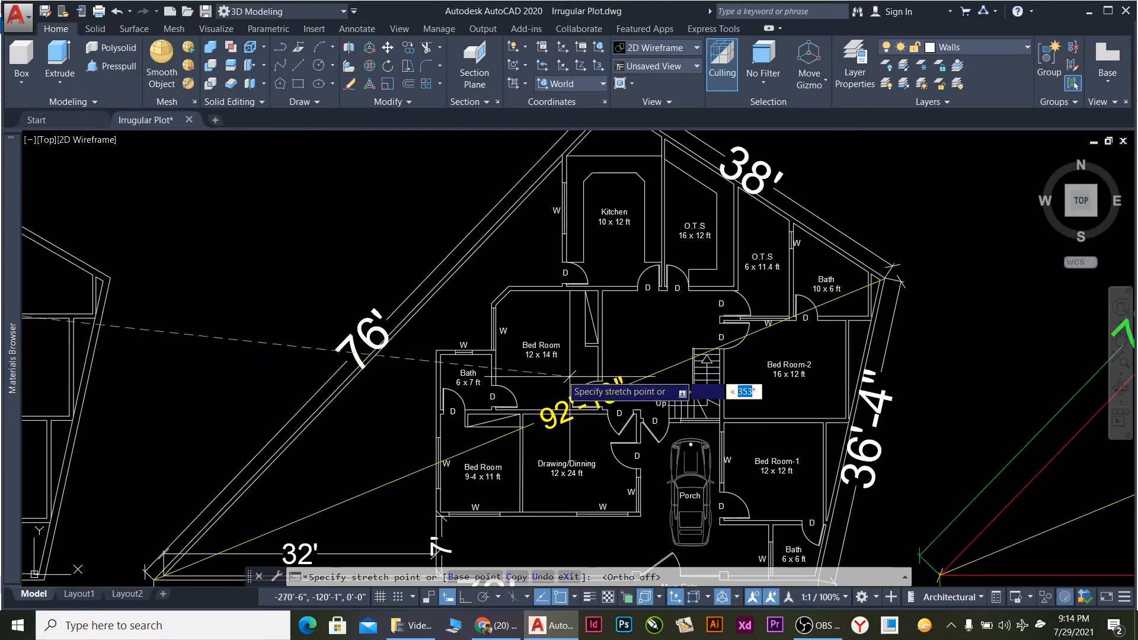
pyautogui.scroll(5, 571, 378)
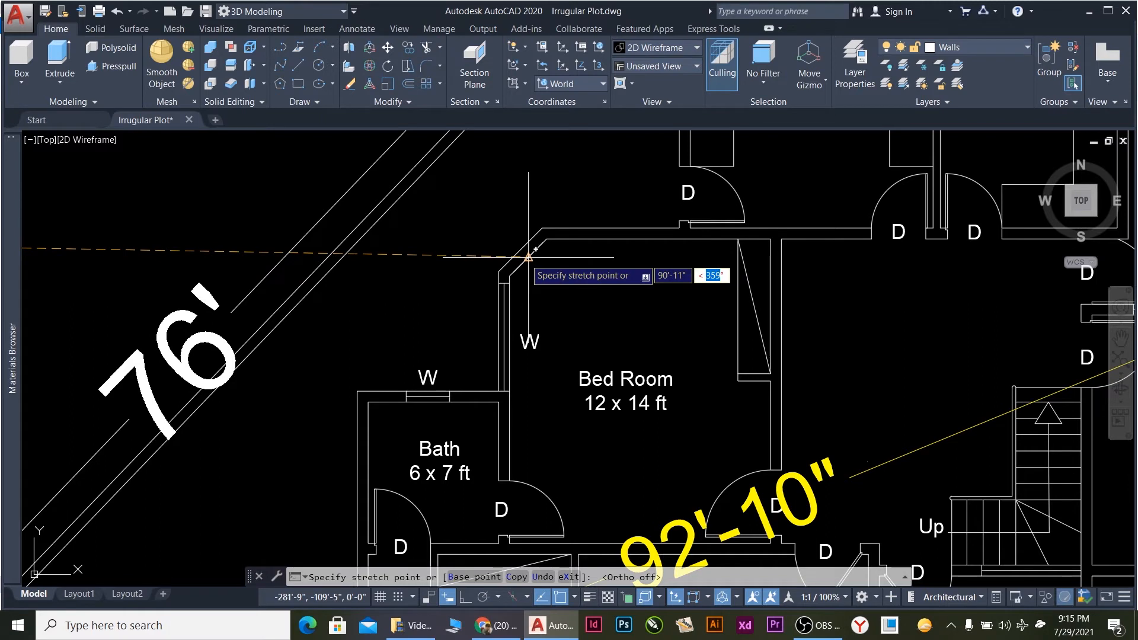
pyautogui.press('Escape')
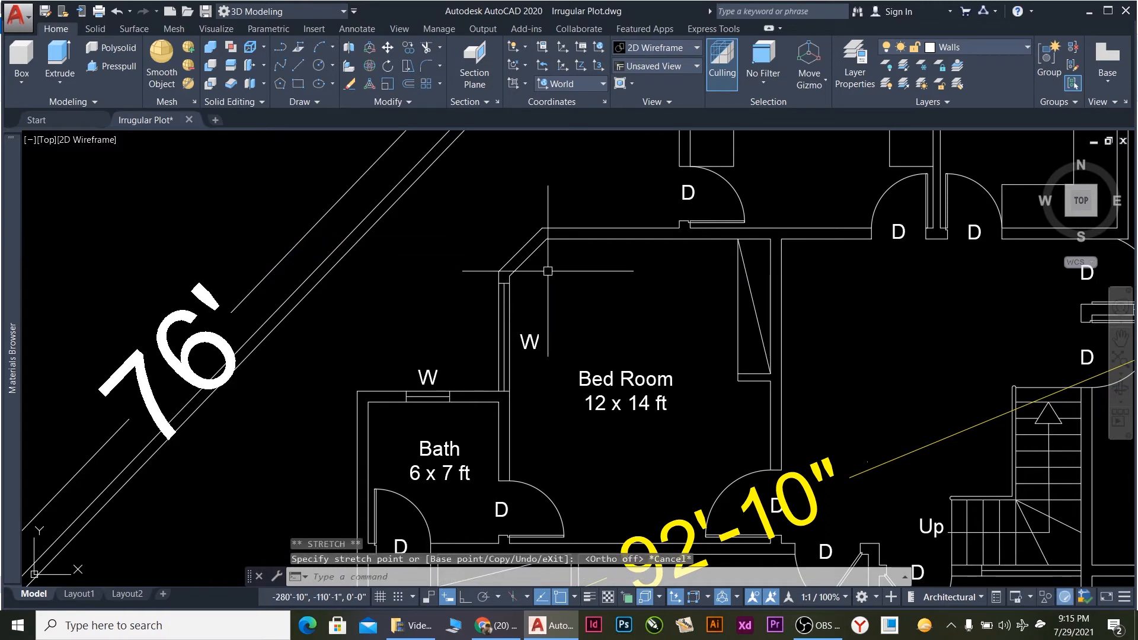
# Copy the angled corner lines of the reference plan's 12 x 14 ft bedroom onto the new bedroom's inner upper-left corner, using the outer line's midpoint as base.
pyautogui.click(542, 266)
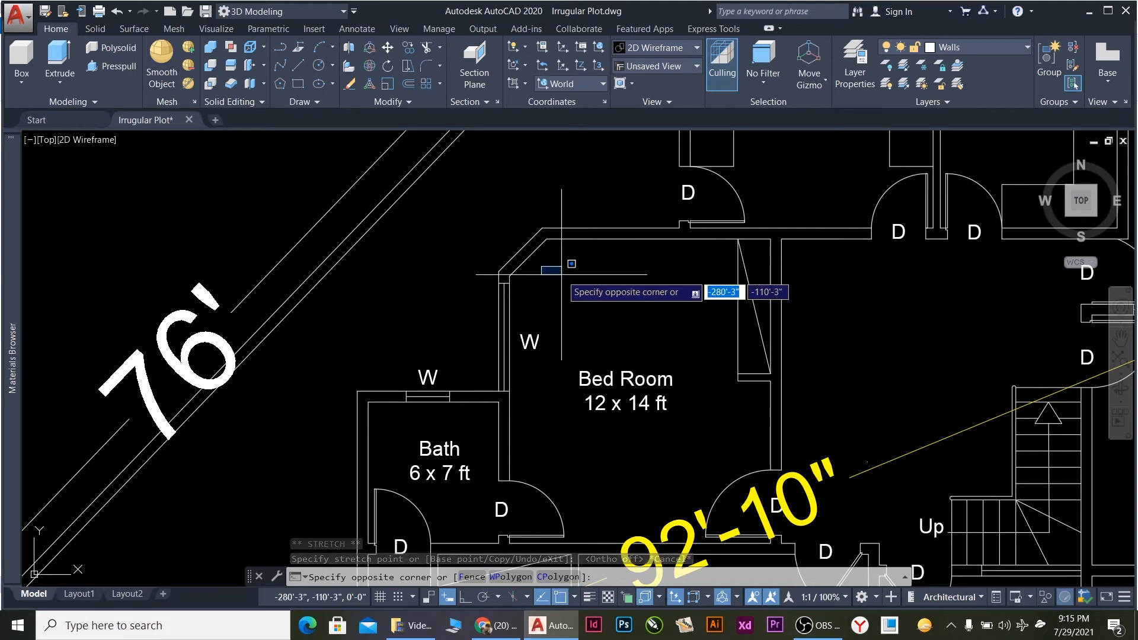
pyautogui.click(535, 268)
pyautogui.click(528, 253)
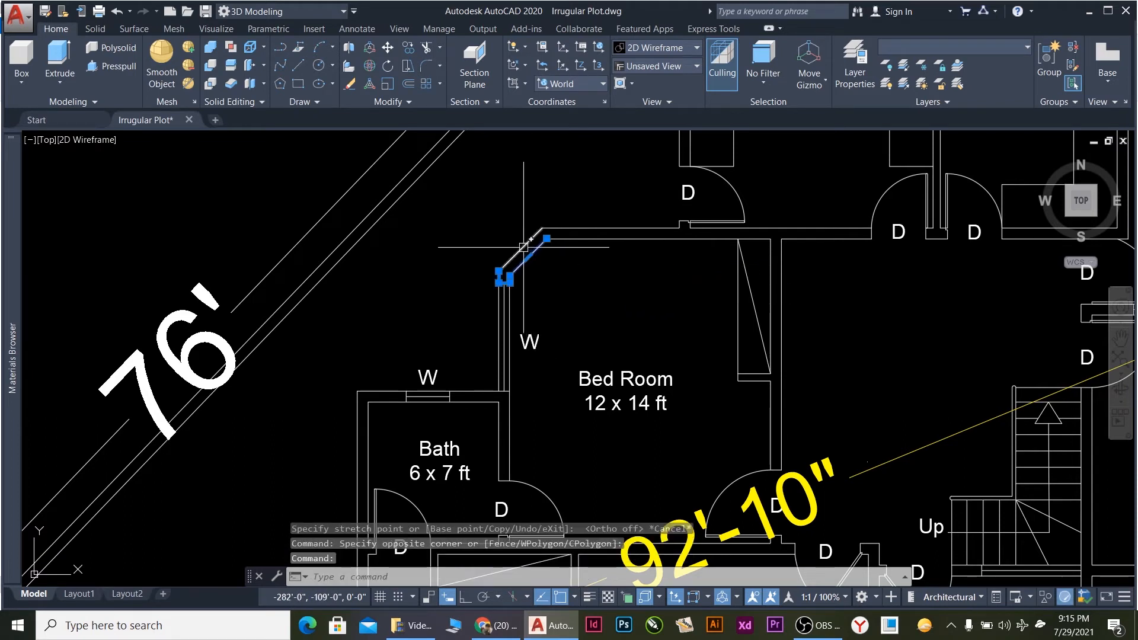
pyautogui.click(524, 246)
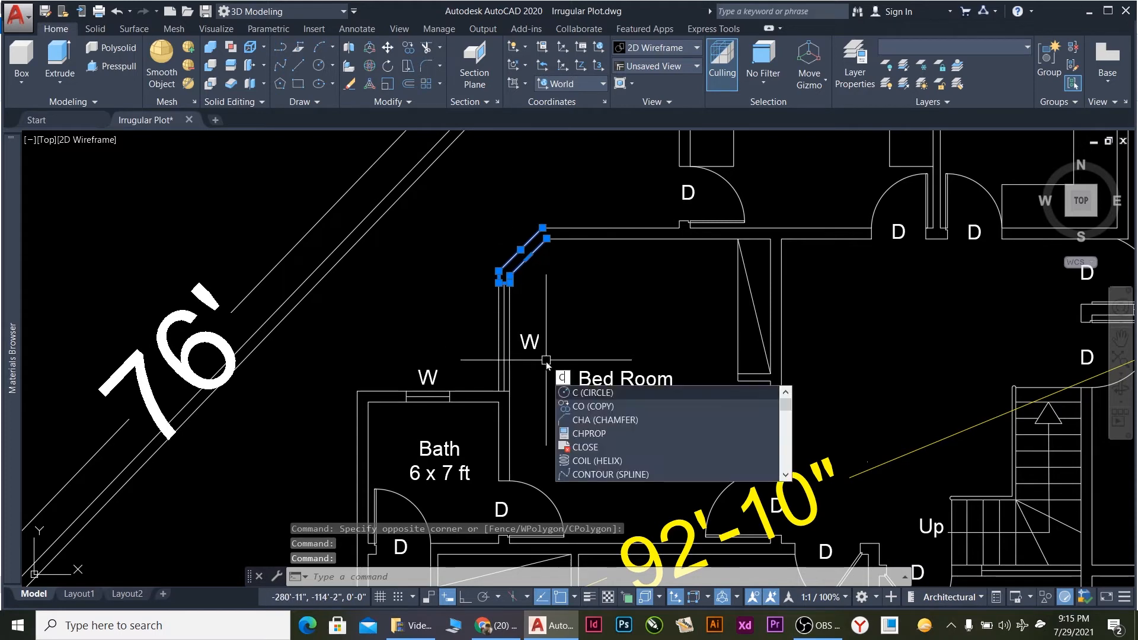
pyautogui.write('o')
pyautogui.press('Return')
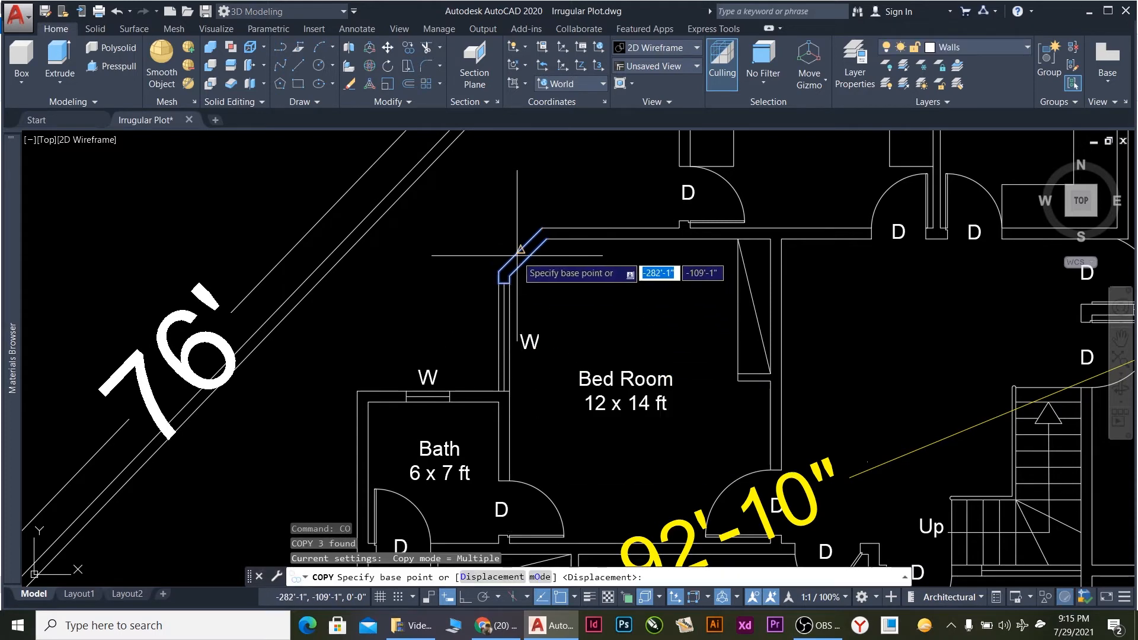
pyautogui.click(527, 273)
pyautogui.scroll(-8, 501, 369)
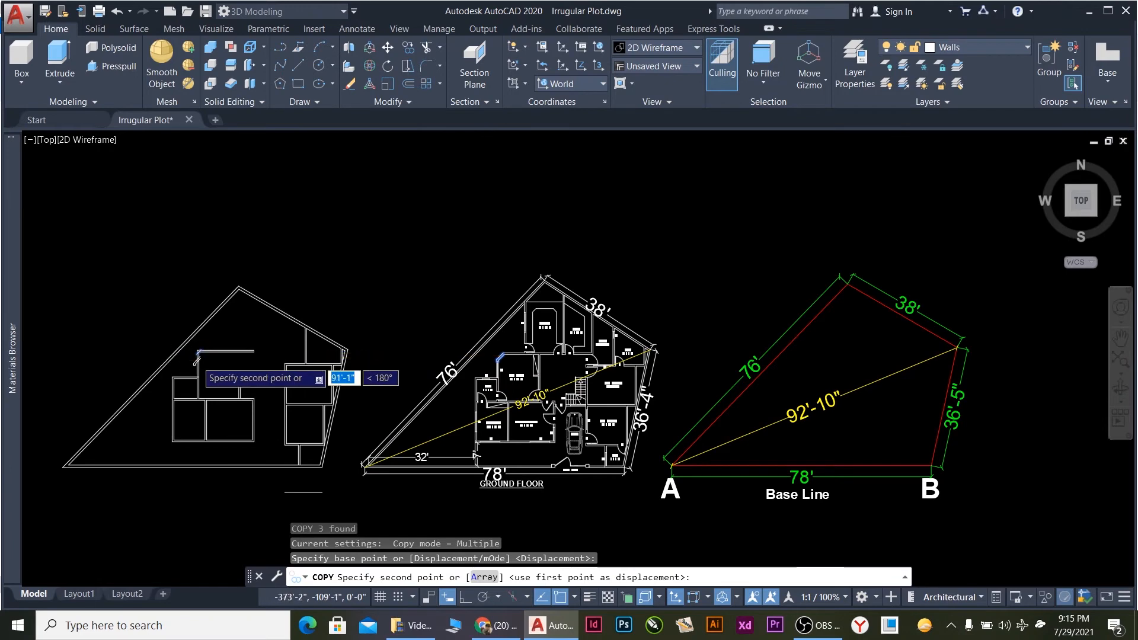
pyautogui.scroll(6, 184, 350)
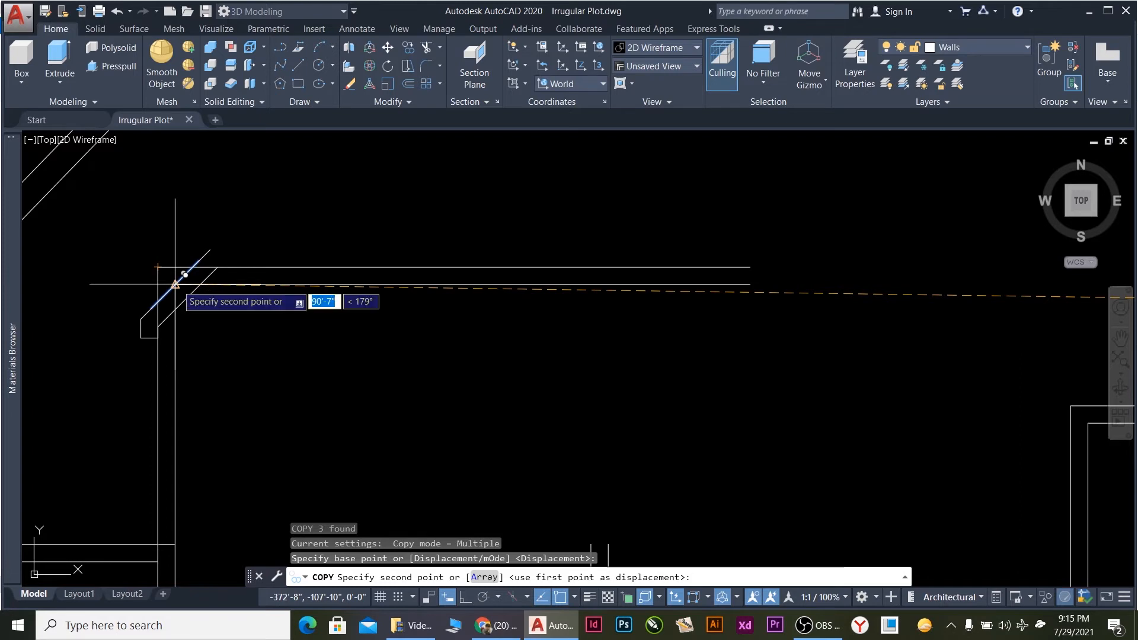
pyautogui.click(176, 284)
pyautogui.press('Escape')
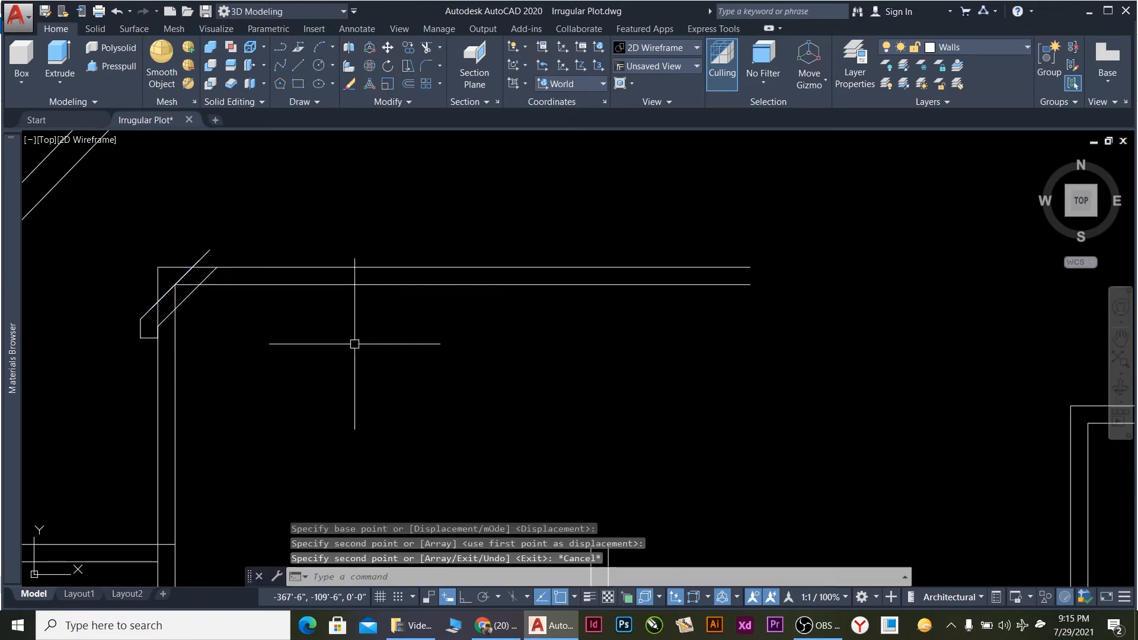
# Trim the square wall corners and the overhanging upper ends of the angled lines at the bedroom's upper-left corner.
pyautogui.scroll(3, 177, 299)
pyautogui.scroll(-2, 183, 297)
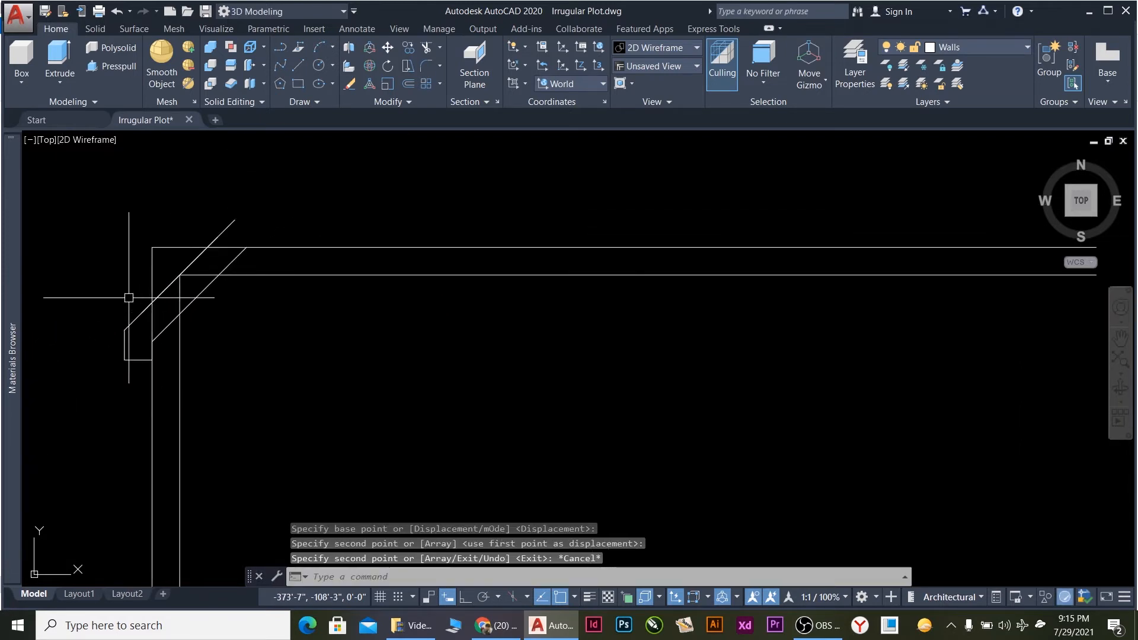
pyautogui.write('tr')
pyautogui.press('Return')
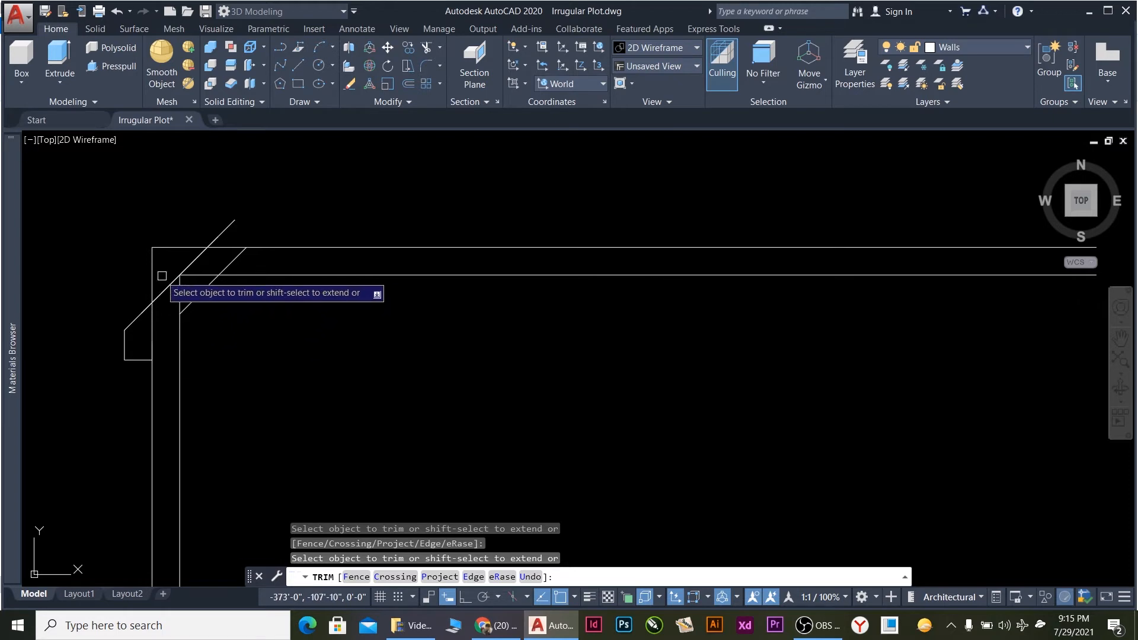
pyautogui.click(152, 271)
pyautogui.click(178, 248)
pyautogui.click(222, 233)
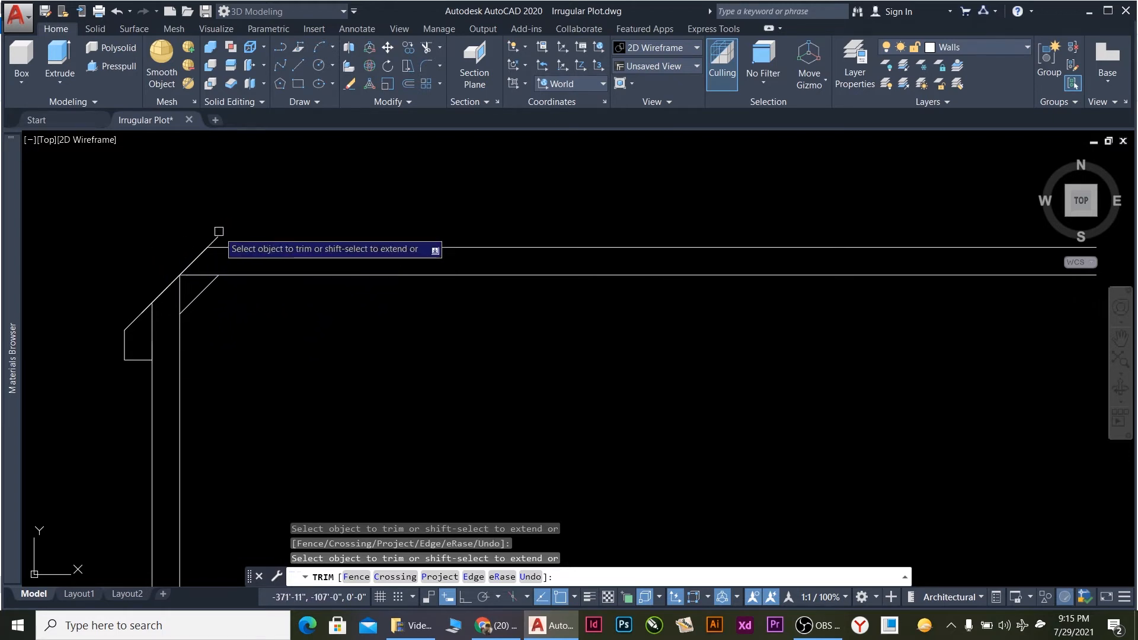
pyautogui.click(218, 236)
pyautogui.click(208, 240)
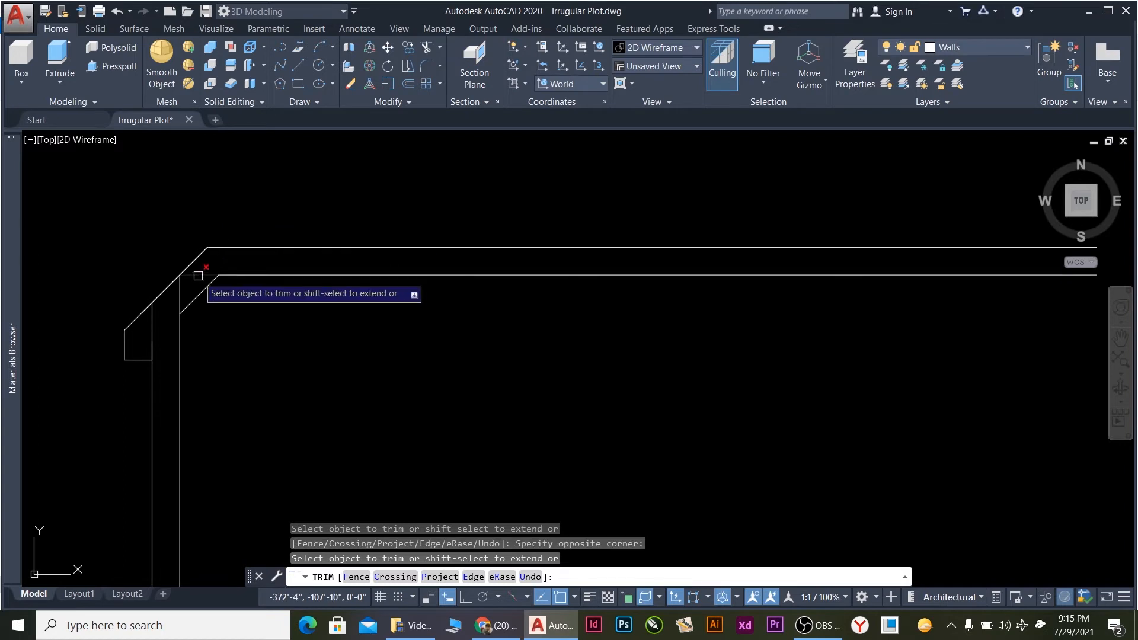
pyautogui.press('Escape')
pyautogui.click(138, 382)
pyautogui.click(116, 315)
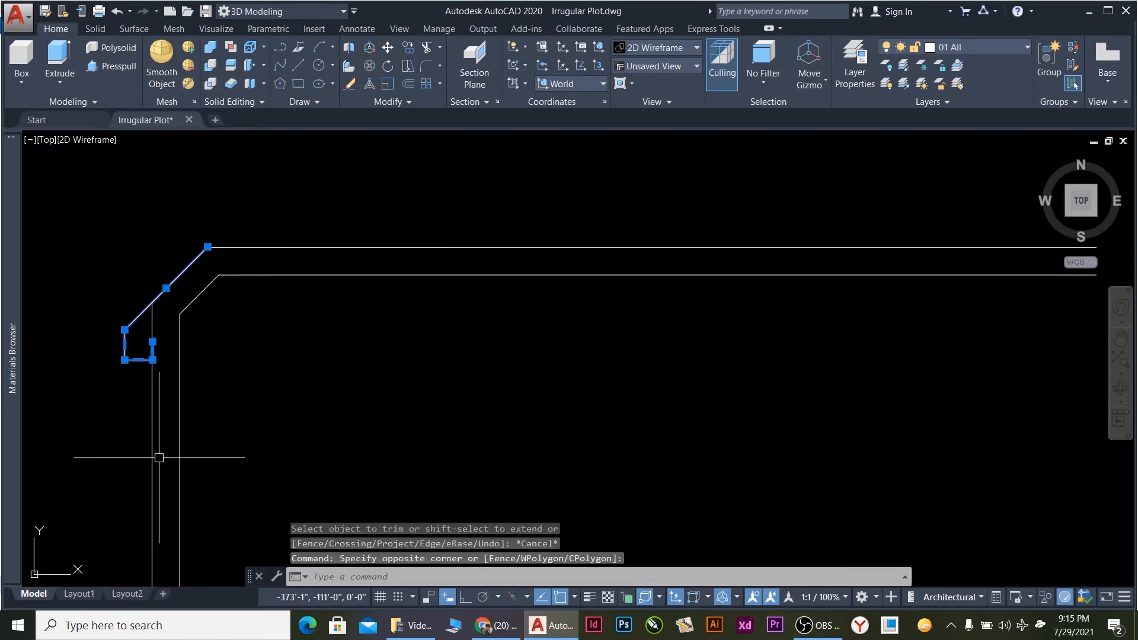
pyautogui.write('r')
pyautogui.press('Return')
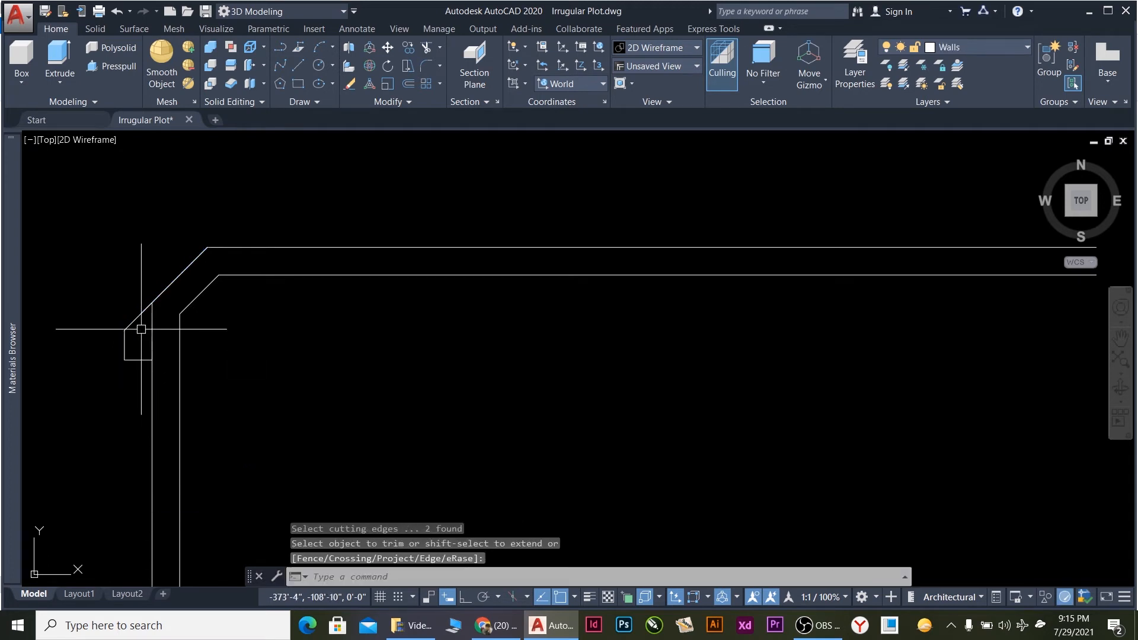
pyautogui.press('Escape')
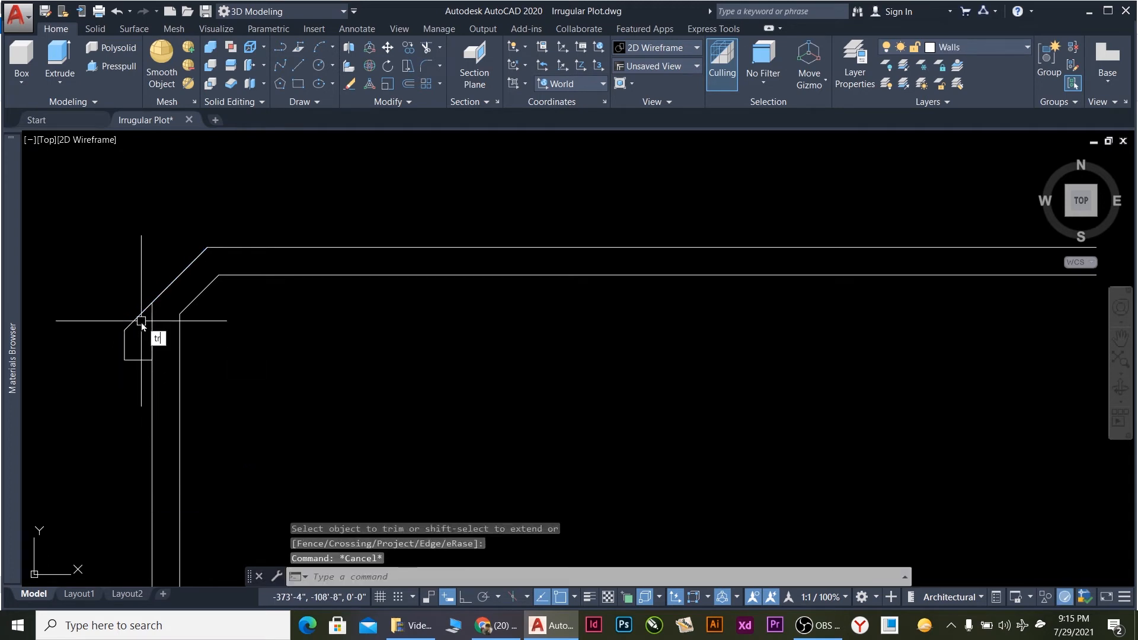
# Trim the angled line's lower overhang at the bedroom's upper-left corner and erase the leftover stub outside the wall.
pyautogui.press('Return')
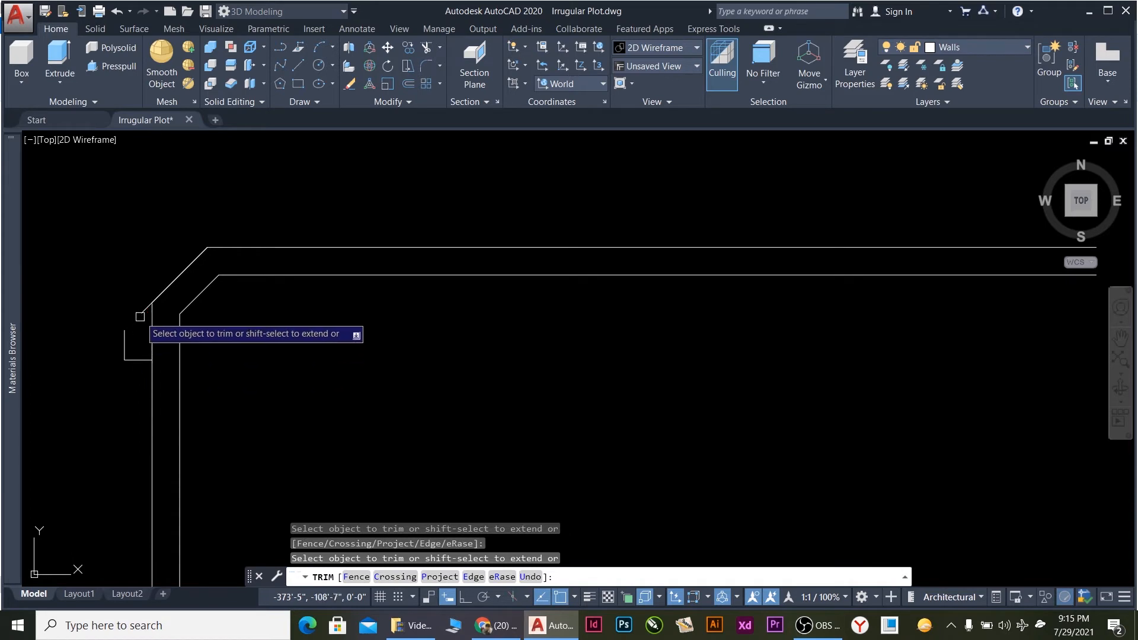
pyautogui.press('Escape')
pyautogui.click(137, 396)
pyautogui.click(117, 323)
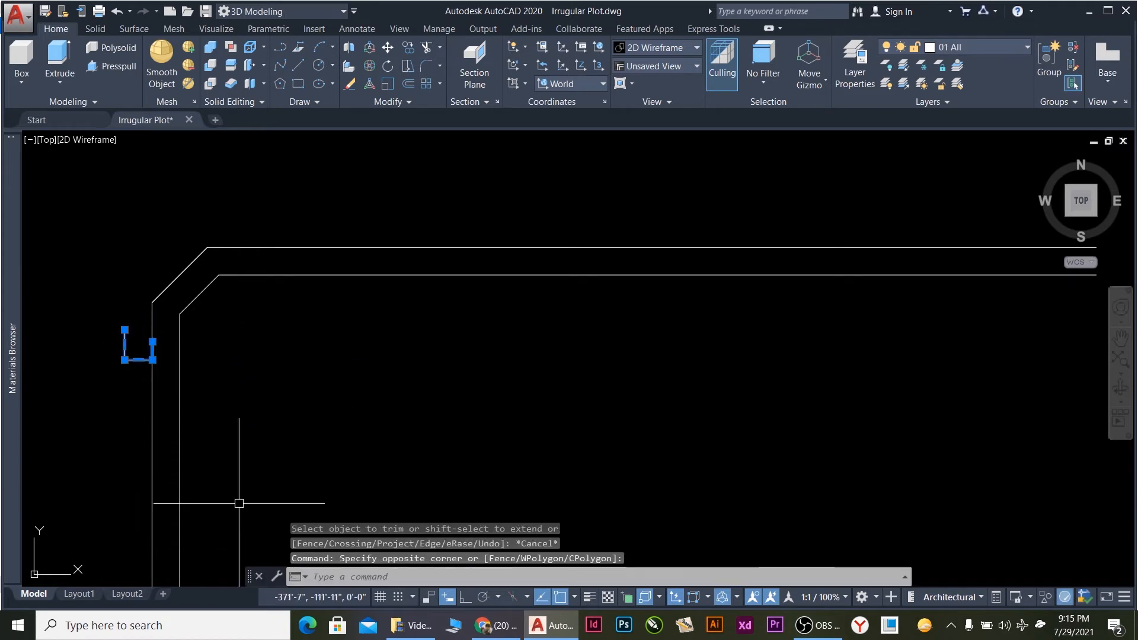
pyautogui.press('Delete')
# Move the bedroom's angled corner lines 12 inches horizontally to the right with ortho mode on.
pyautogui.scroll(-5, 252, 364)
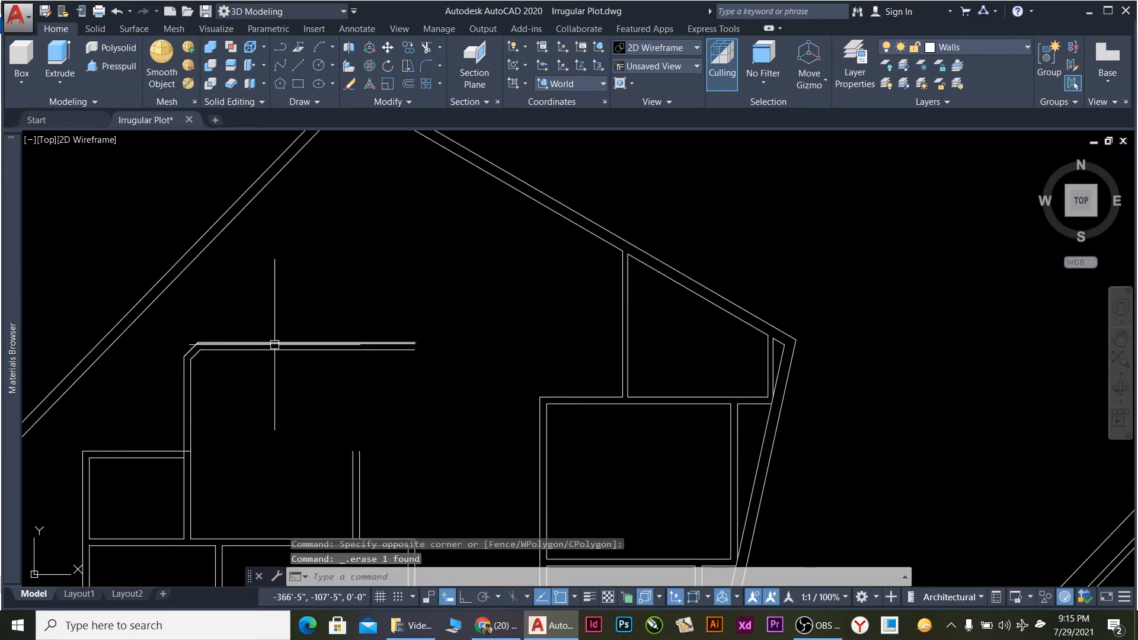
pyautogui.scroll(10, 177, 350)
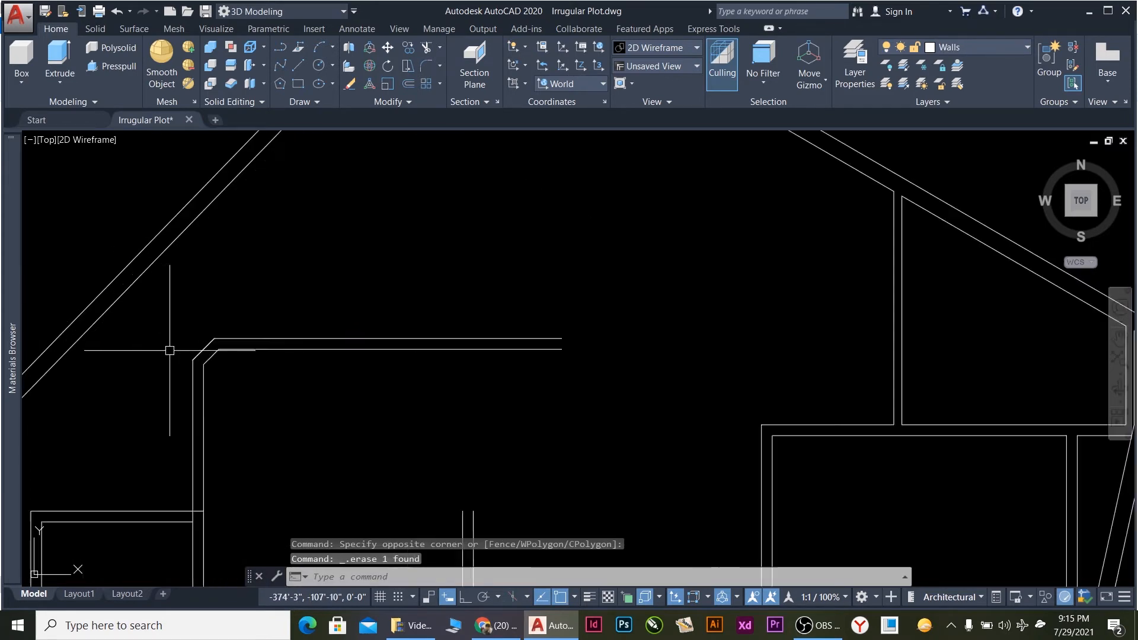
pyautogui.click(455, 435)
pyautogui.click(356, 350)
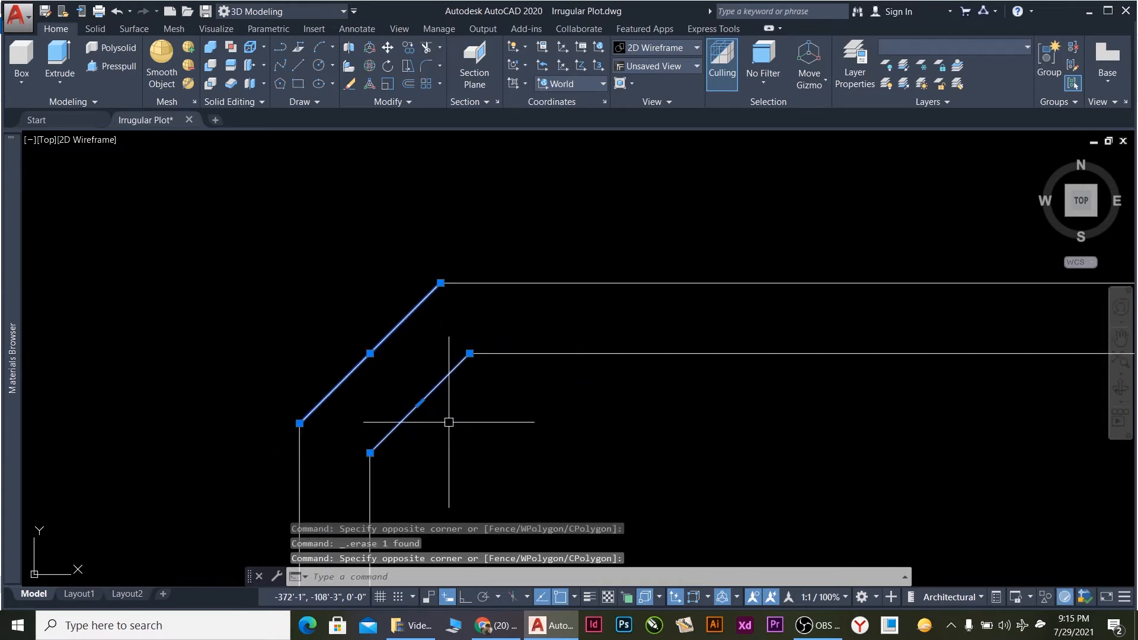
pyautogui.press('Return')
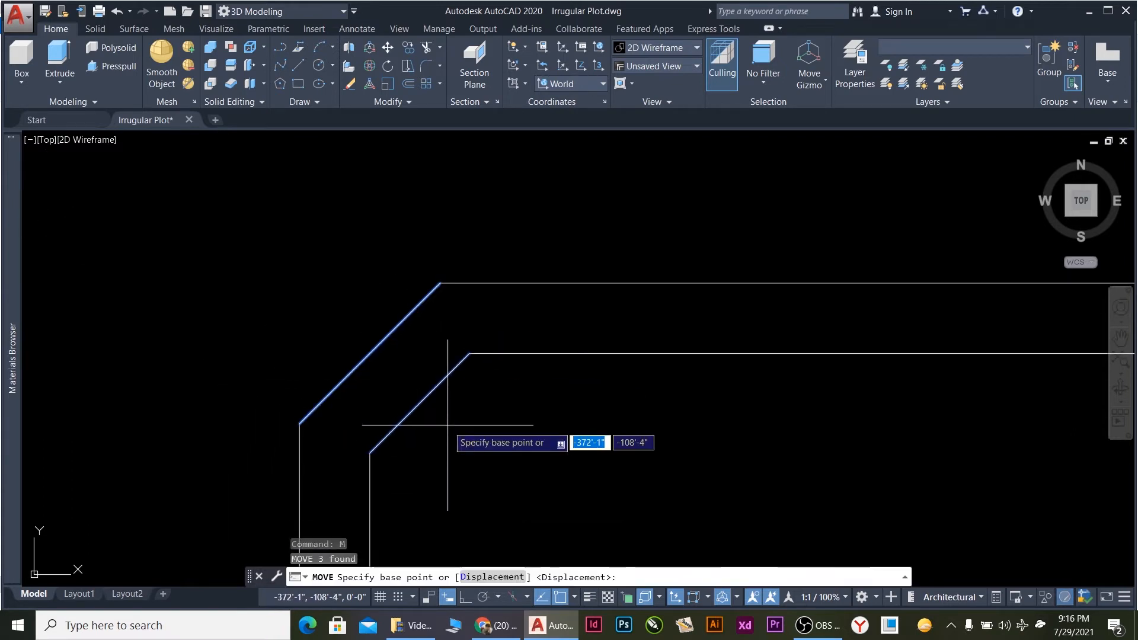
pyautogui.click(448, 425)
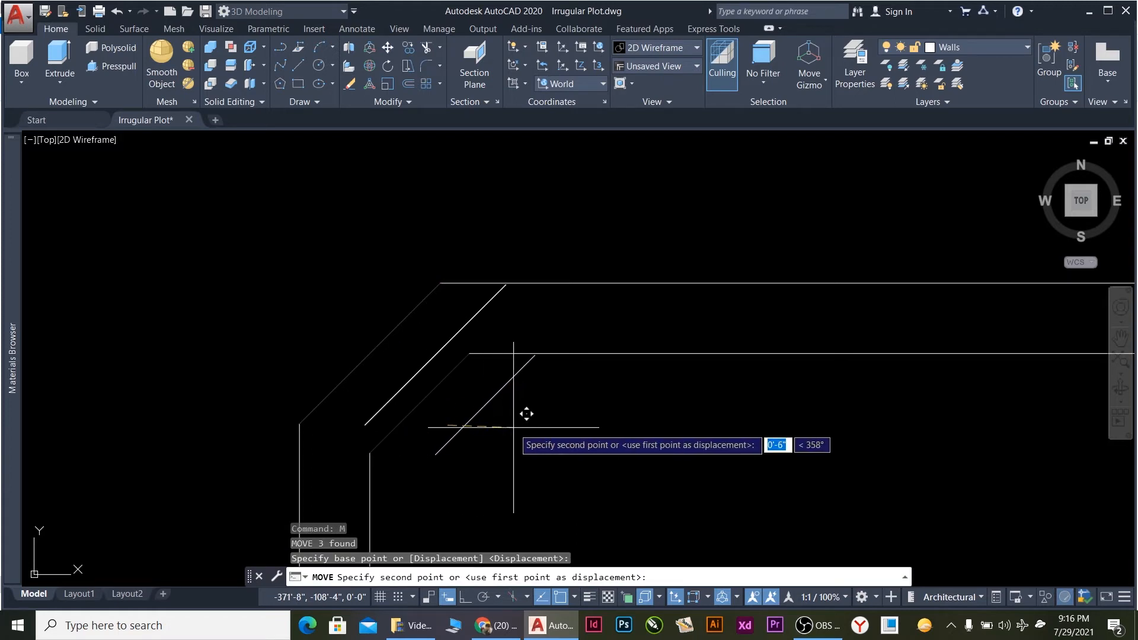
pyautogui.click(463, 597)
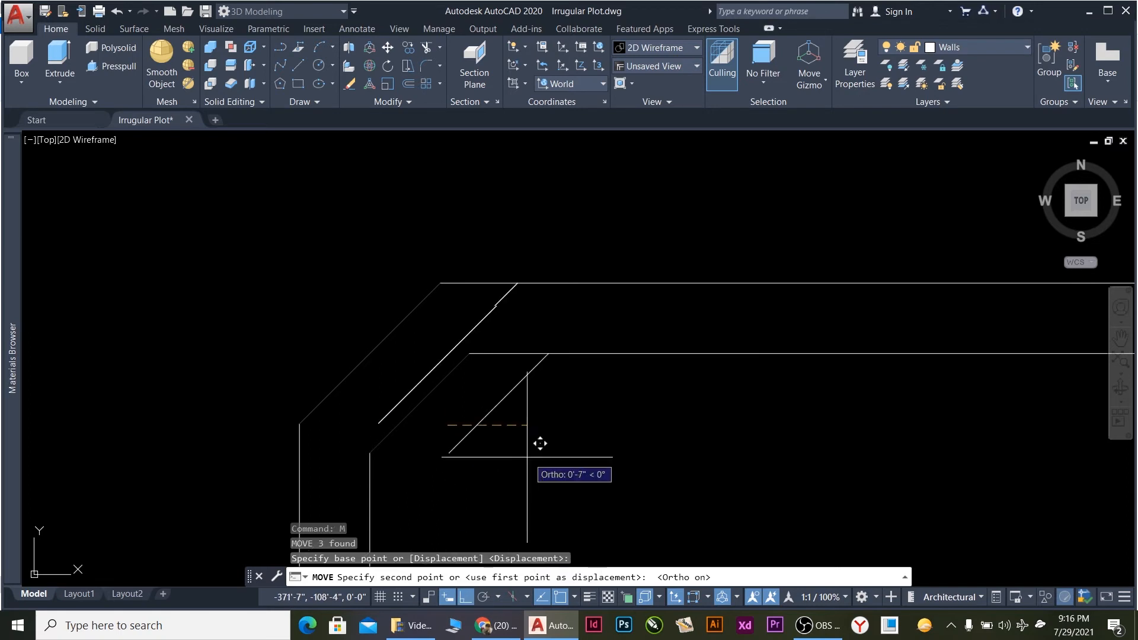
pyautogui.write('12')
pyautogui.press('Return')
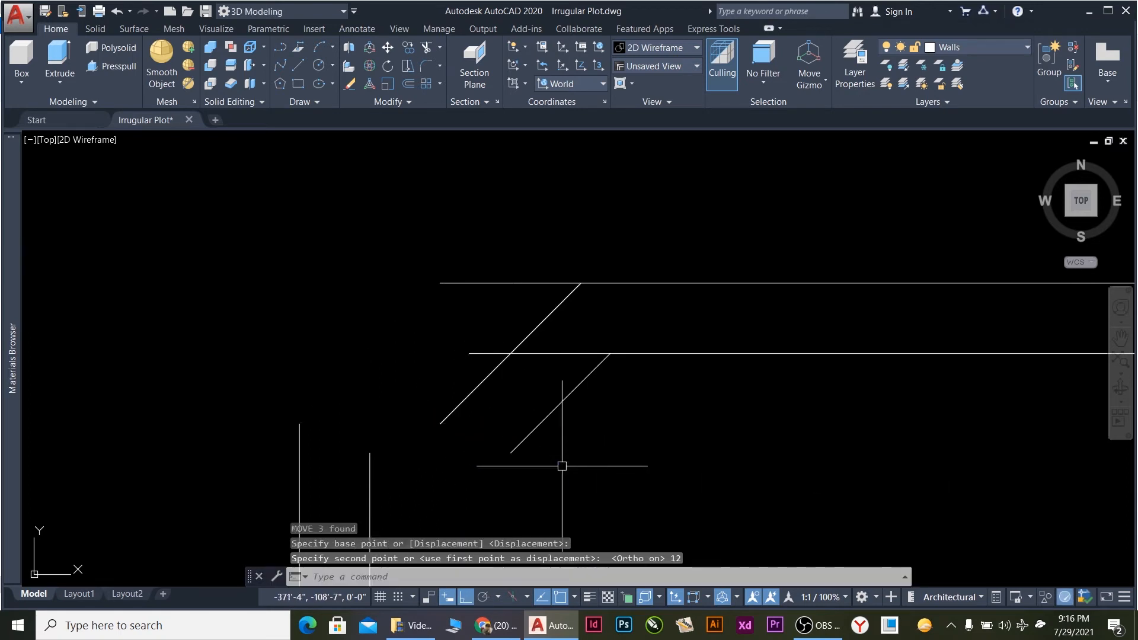
pyautogui.click(586, 463)
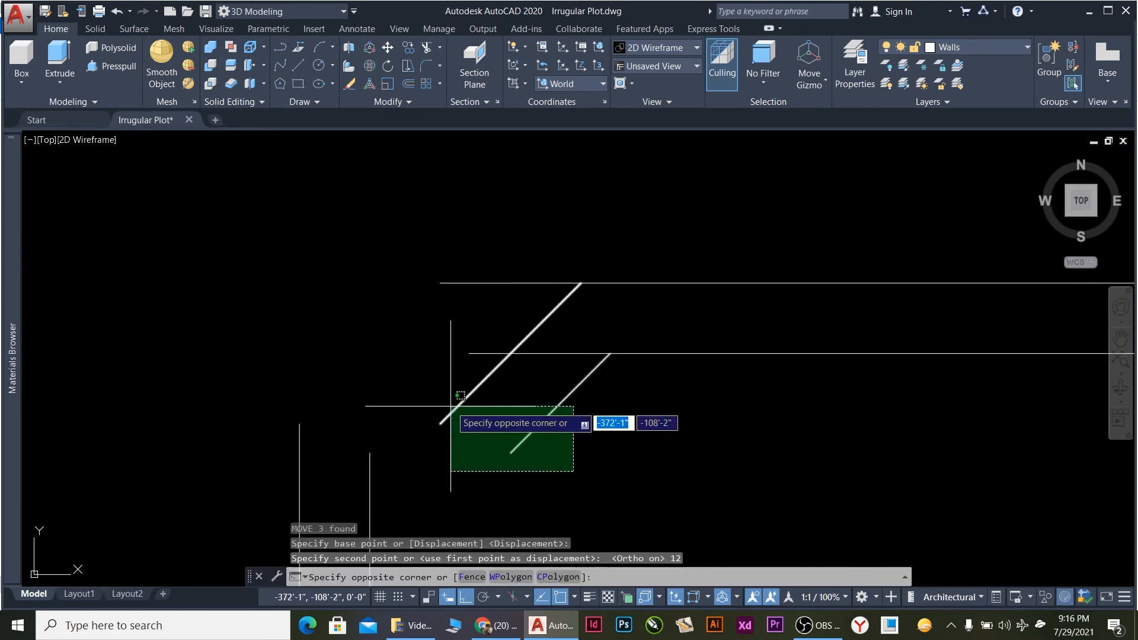
pyautogui.click(452, 382)
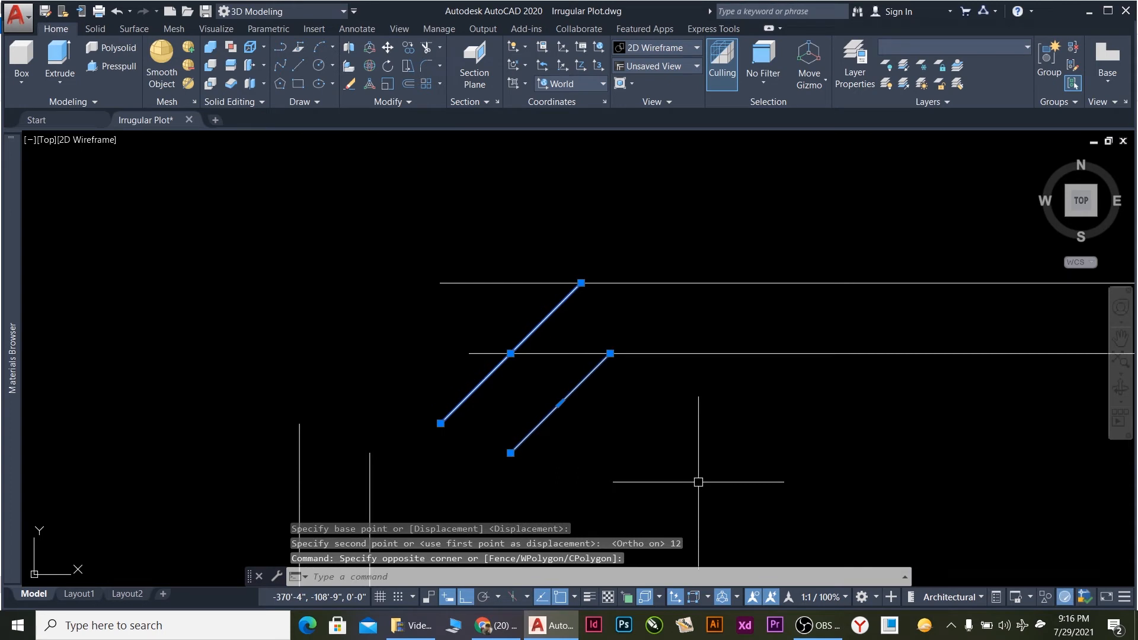
pyautogui.scroll(2, 507, 357)
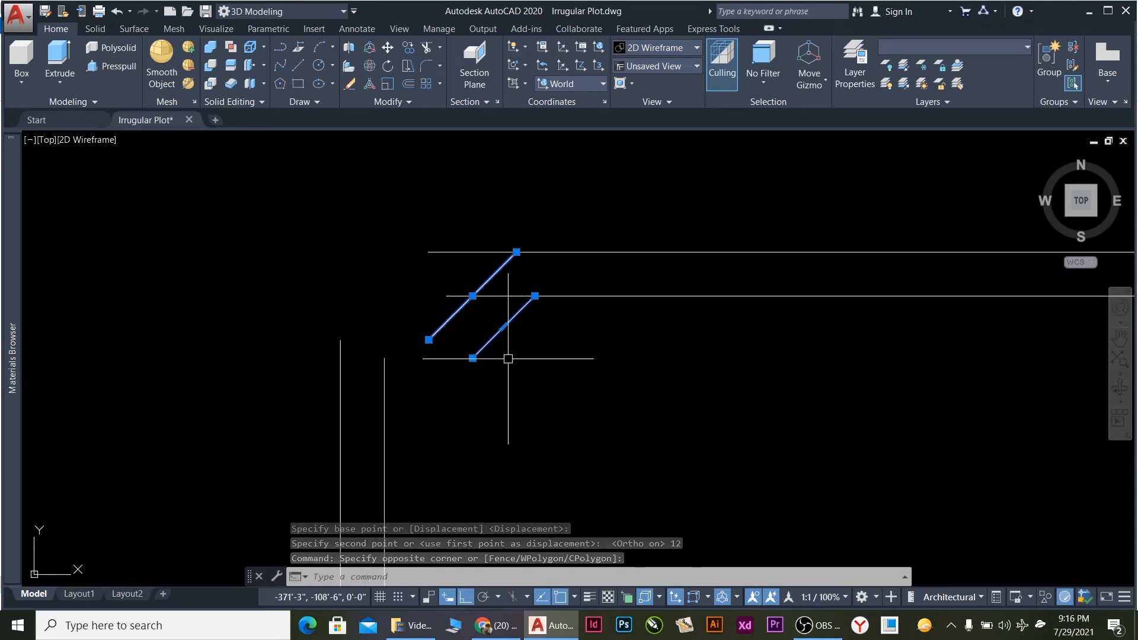
pyautogui.press('Escape')
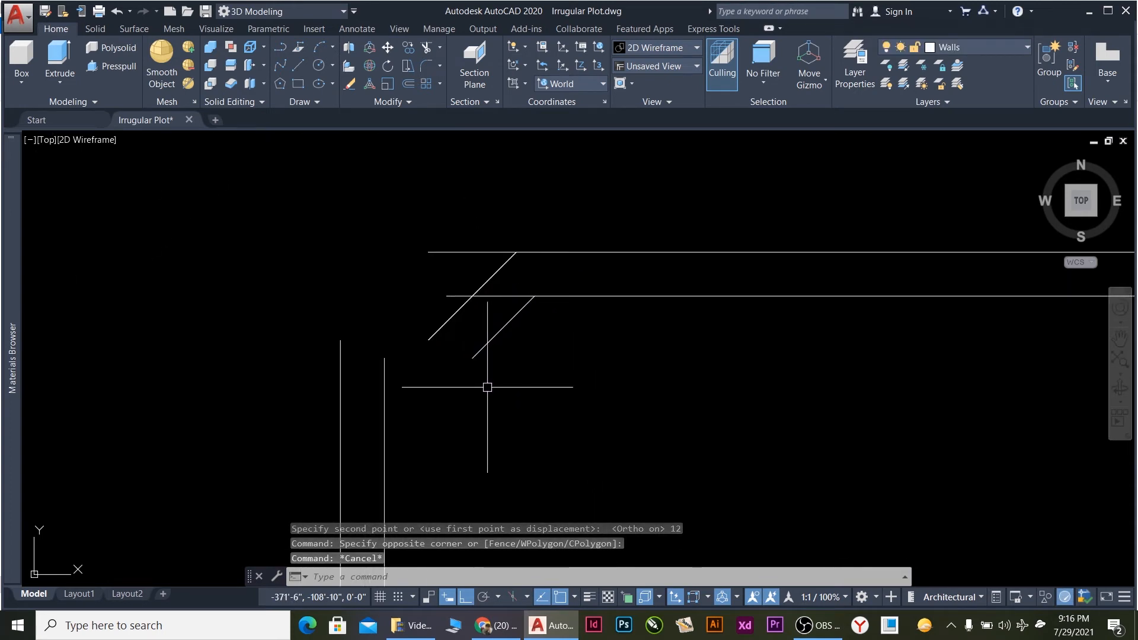
# Extend the outer and inner angled lines down to the matching vertical lines of the bedroom's left wall.
pyautogui.write('ex')
pyautogui.press('Return')
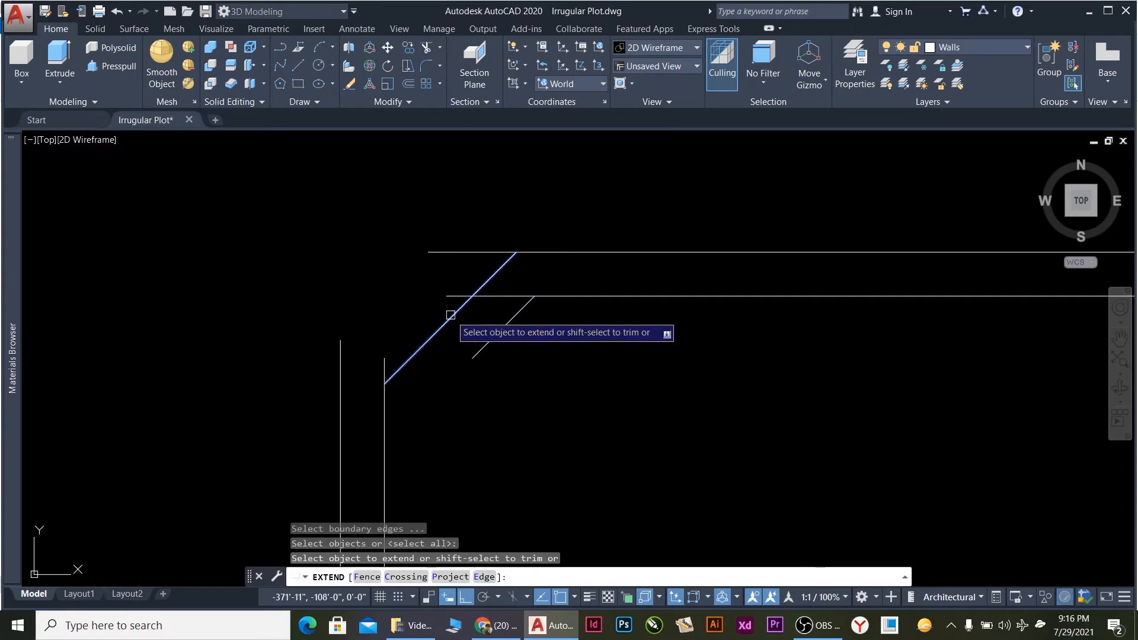
pyautogui.click(447, 318)
pyautogui.click(393, 368)
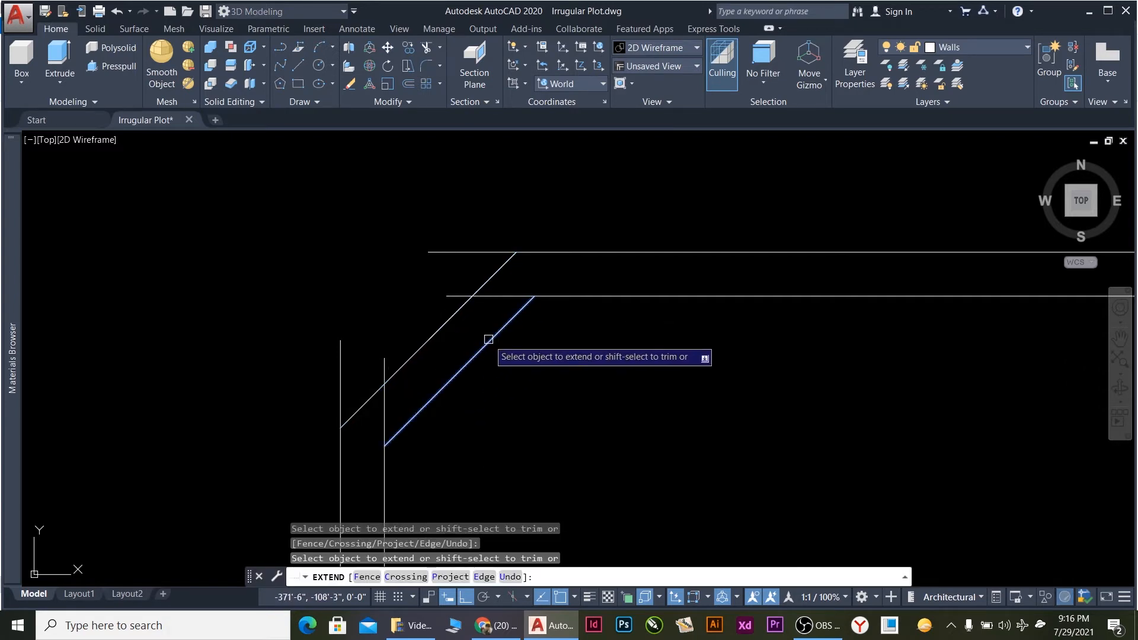
pyautogui.click(491, 340)
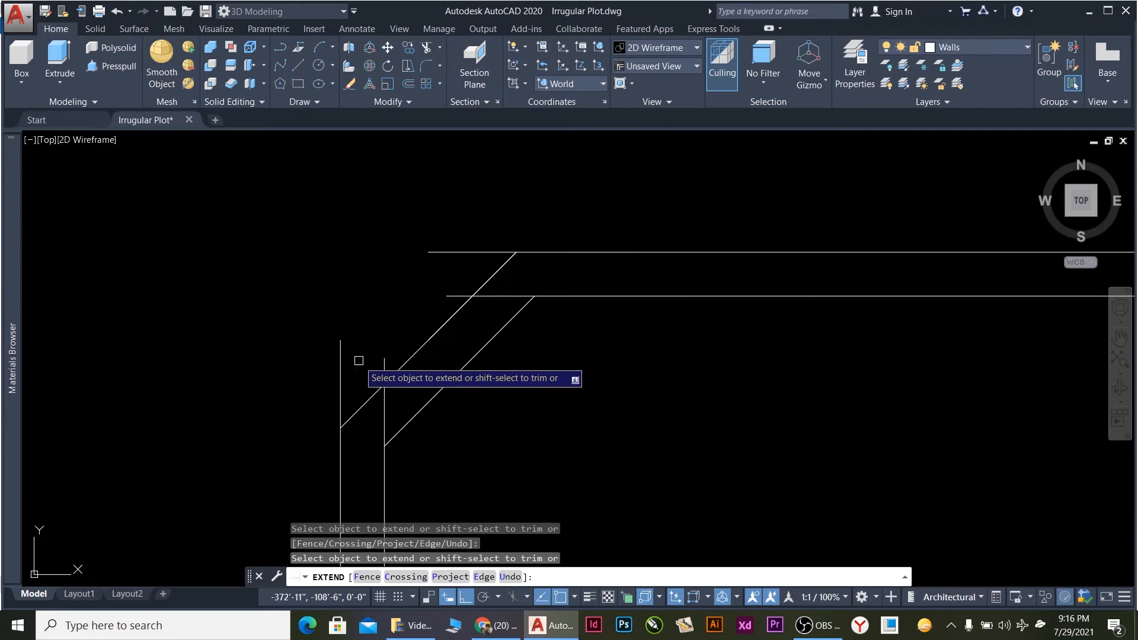
# Trim the ends of the bedroom's left and upper wall lines that project past the angled corner.
pyautogui.keyDown('shift'); pyautogui.click(340, 363); pyautogui.keyUp('shift')
pyautogui.keyDown('shift'); pyautogui.click(385, 361); pyautogui.keyUp('shift')
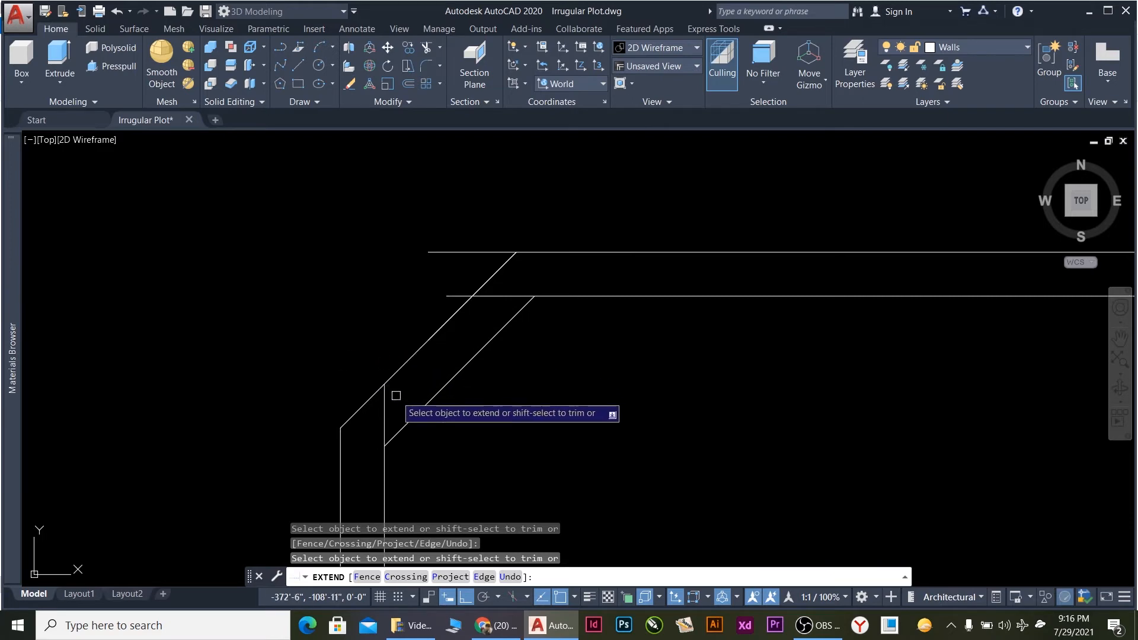
pyautogui.keyDown('shift'); pyautogui.click(385, 415); pyautogui.keyUp('shift')
pyautogui.keyDown('shift'); pyautogui.click(452, 295); pyautogui.keyUp('shift')
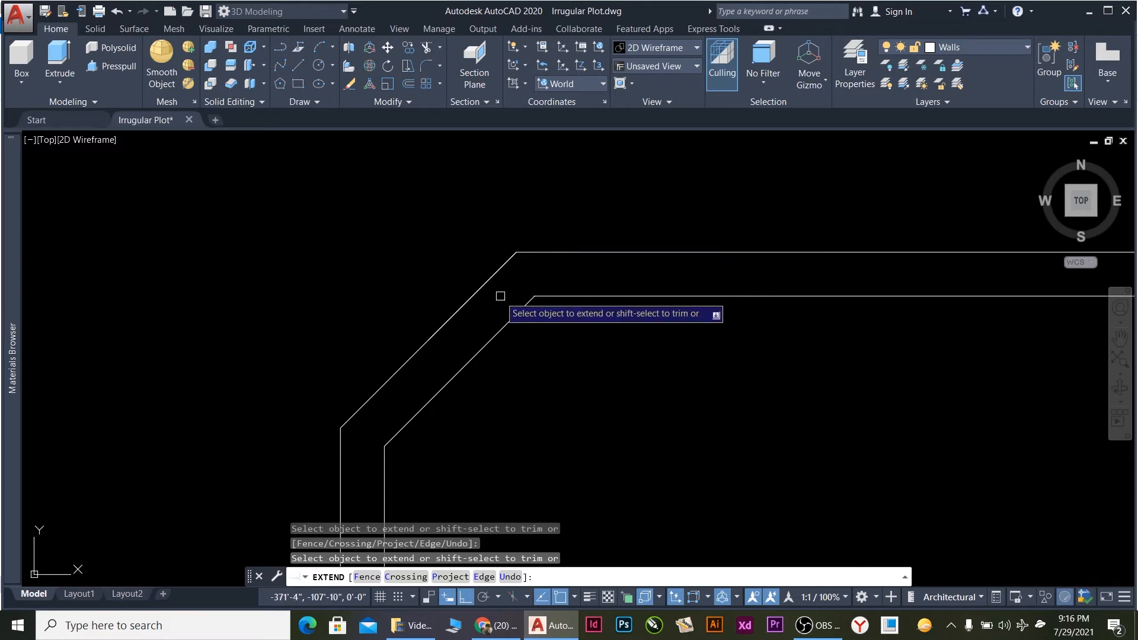
# Extend the two lines of the 12 x 14 ft bedroom's right wall up to its upper wall.
pyautogui.scroll(-5, 449, 273)
pyautogui.scroll(-4, 495, 363)
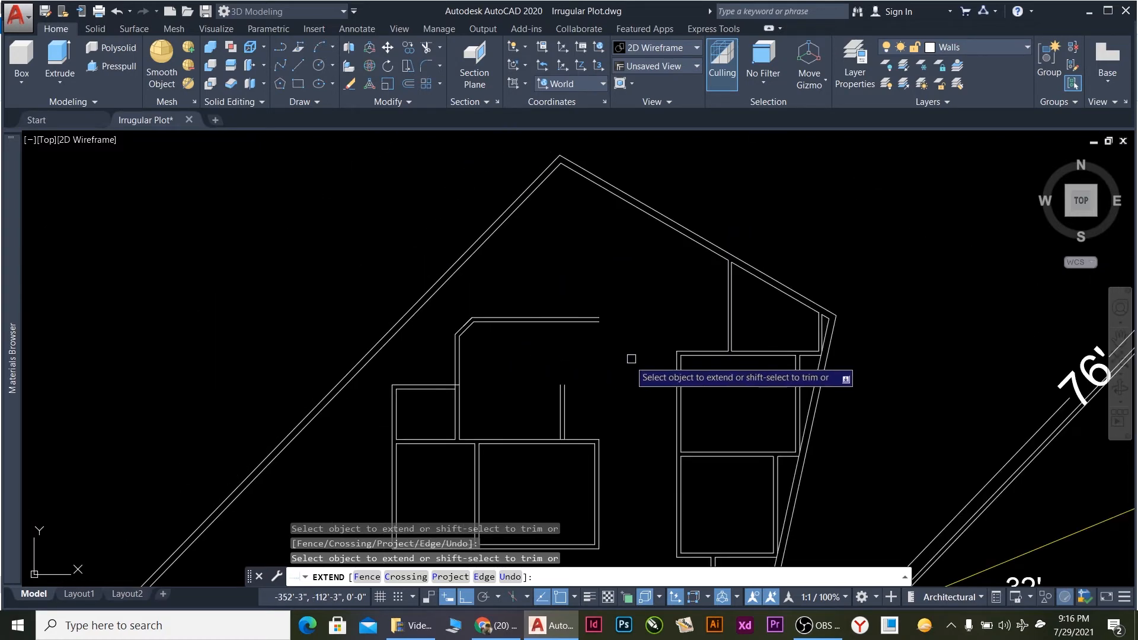
pyautogui.scroll(-4, 616, 397)
pyautogui.scroll(5, 907, 452)
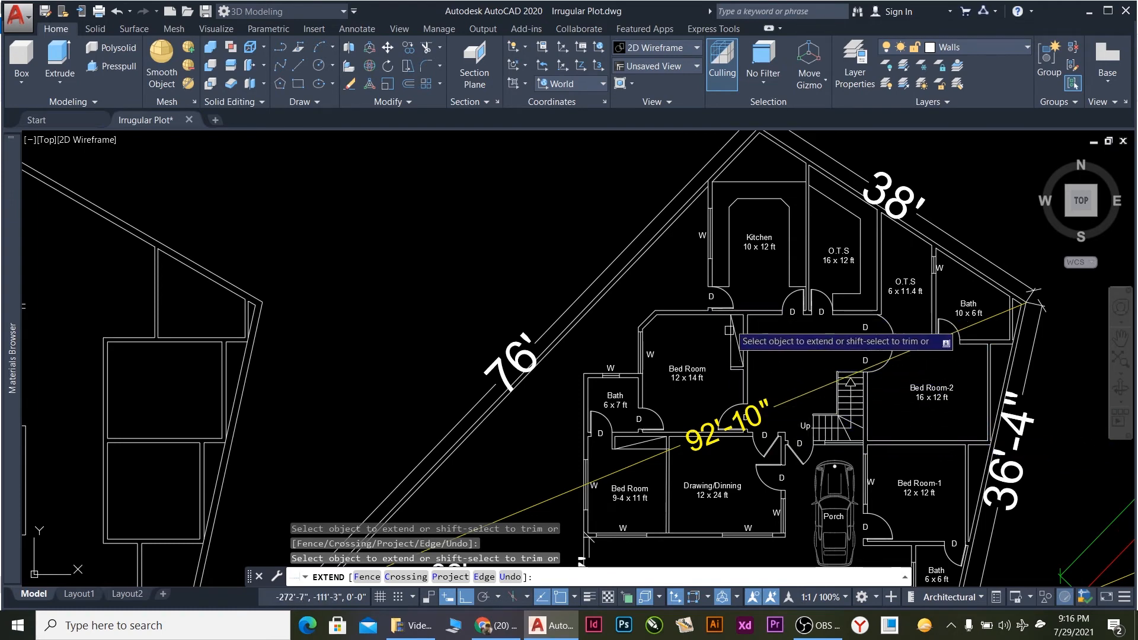
pyautogui.scroll(-4, 792, 363)
pyautogui.scroll(5, 432, 381)
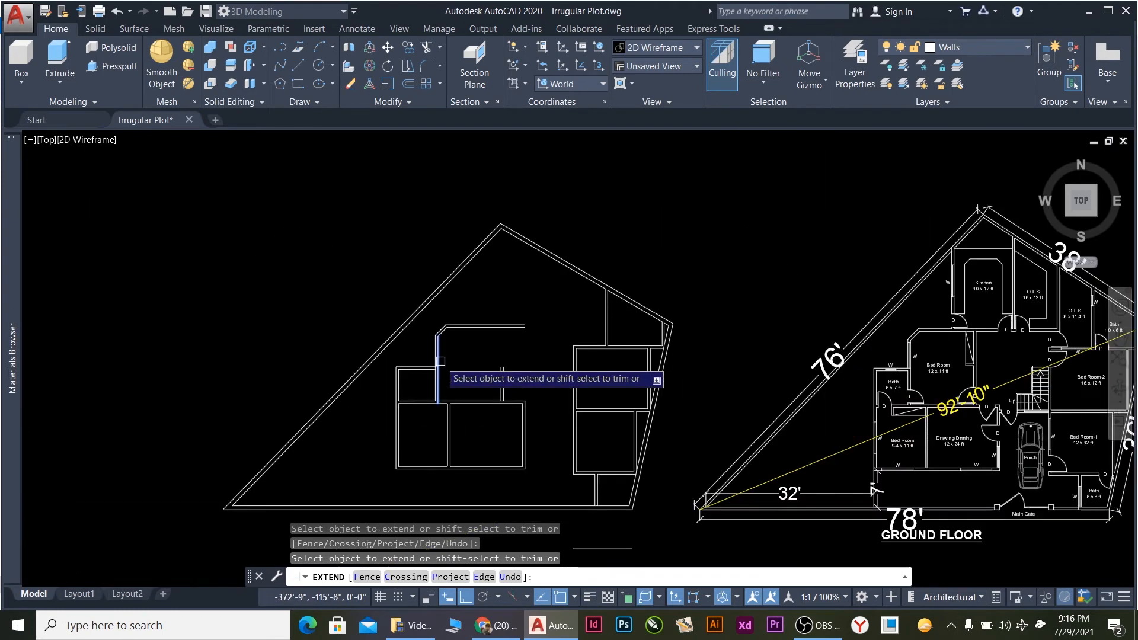
pyautogui.press('Escape')
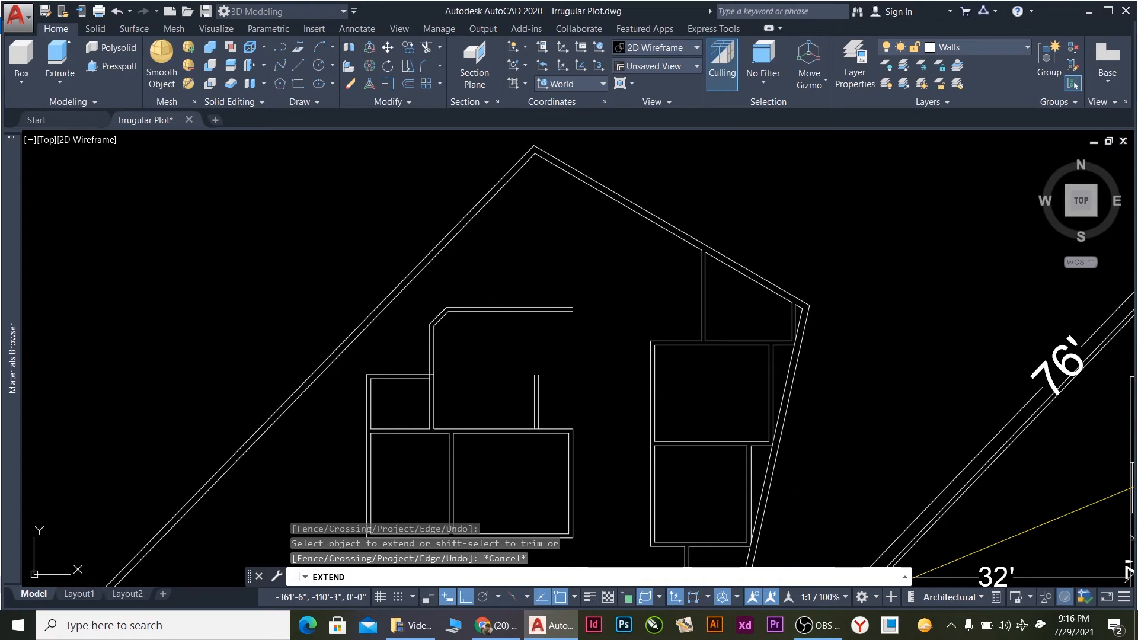
pyautogui.press('Return')
pyautogui.press('Return')
pyautogui.click(536, 384)
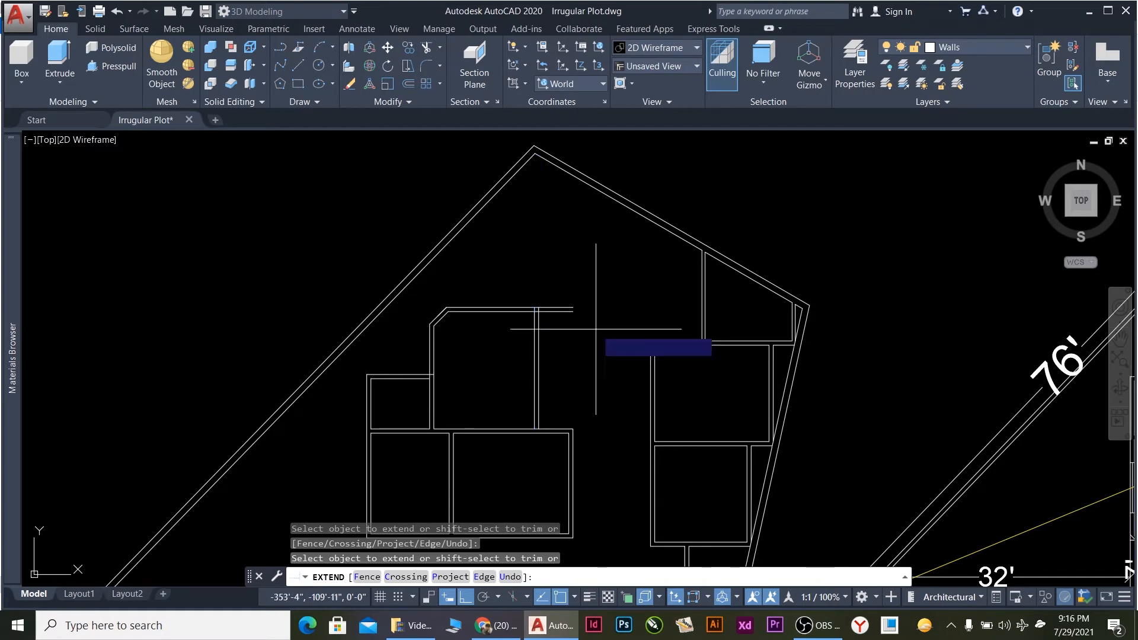
# Trim the upper wall lines beyond the bedroom's right wall, then undo that trim and leave the Extend command.
pyautogui.keyDown('shift'); pyautogui.click(560, 323); pyautogui.keyUp('shift')
pyautogui.keyDown('shift'); pyautogui.click(549, 293); pyautogui.keyUp('shift')
pyautogui.scroll(-3, 534, 374)
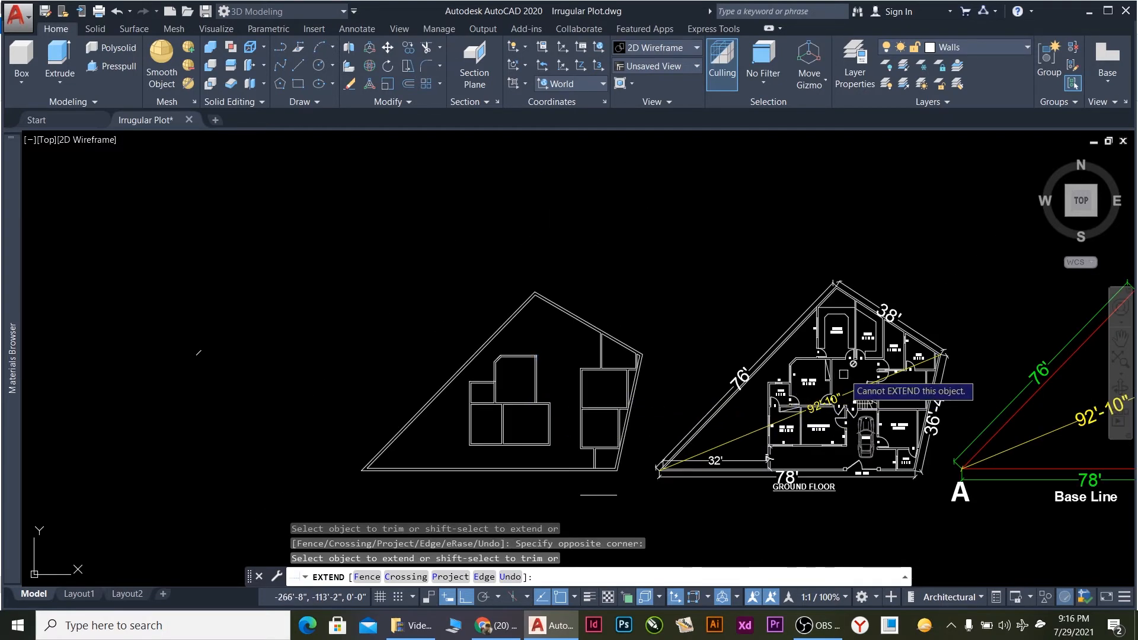
pyautogui.scroll(2, 914, 364)
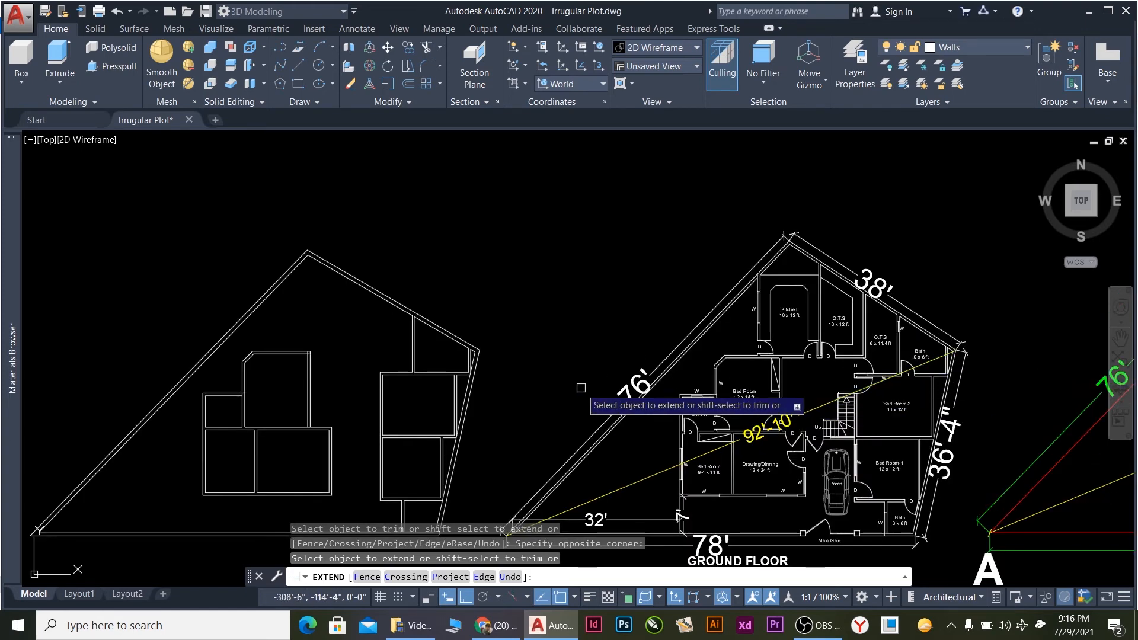
pyautogui.scroll(2, 451, 396)
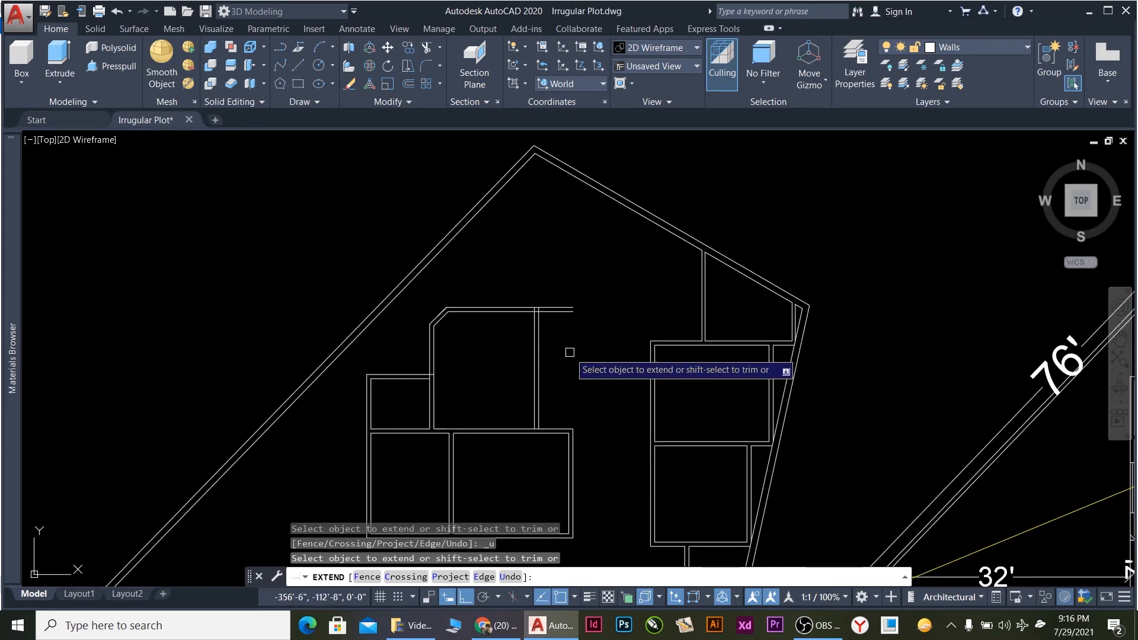
pyautogui.hotkey('ctrl', 'z')
pyautogui.press('Escape')
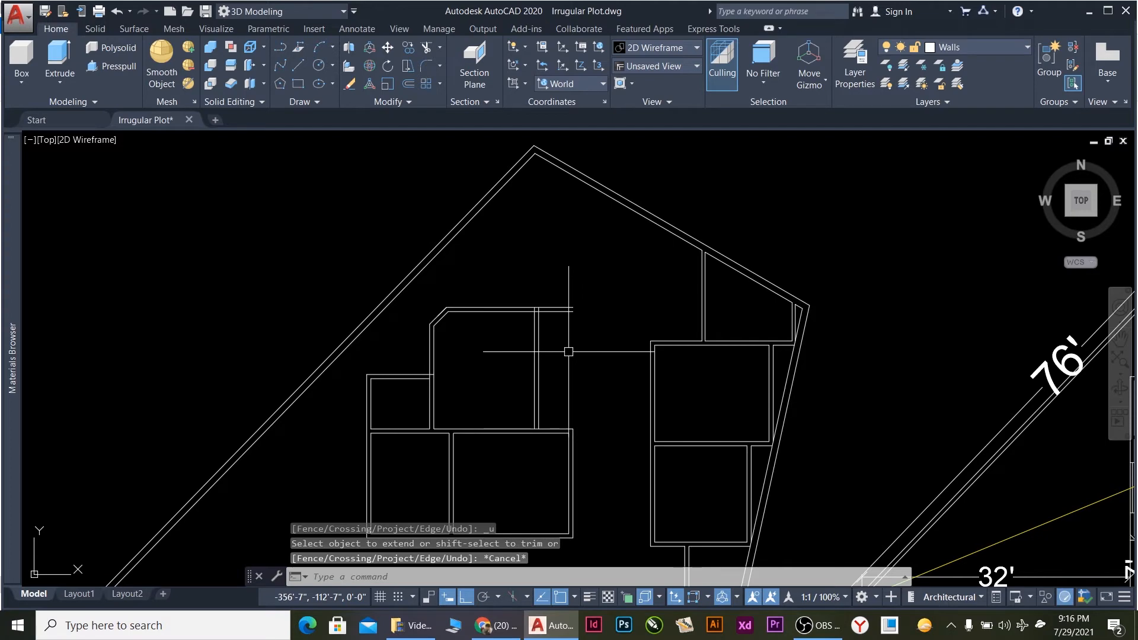
# Save the drawing and erase the stray lines lying outside the plot, one to its left and one below it.
pyautogui.hotkey('ctrl', 's')
pyautogui.scroll(-4, 546, 345)
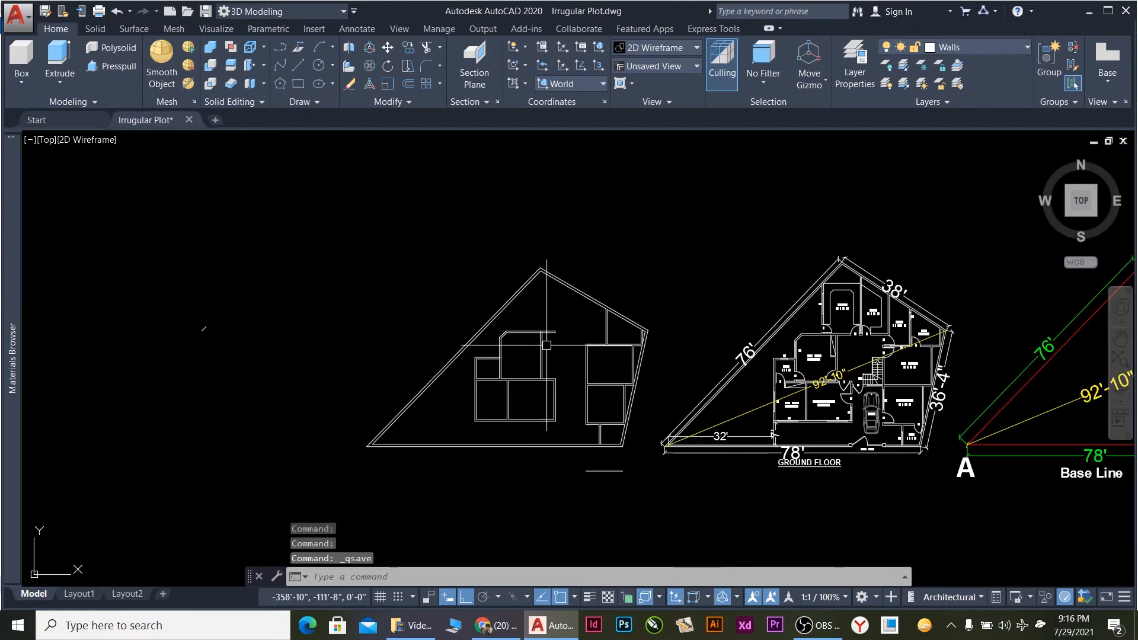
pyautogui.scroll(2, 550, 348)
pyautogui.scroll(-2, 551, 349)
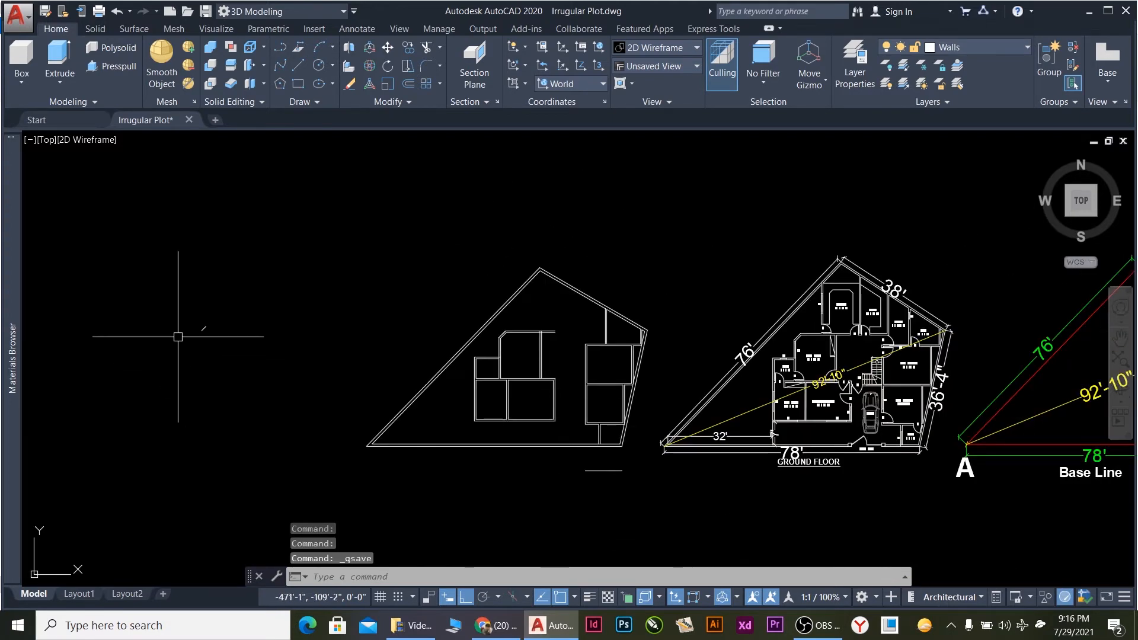
pyautogui.click(234, 356)
pyautogui.click(182, 305)
pyautogui.press('Delete')
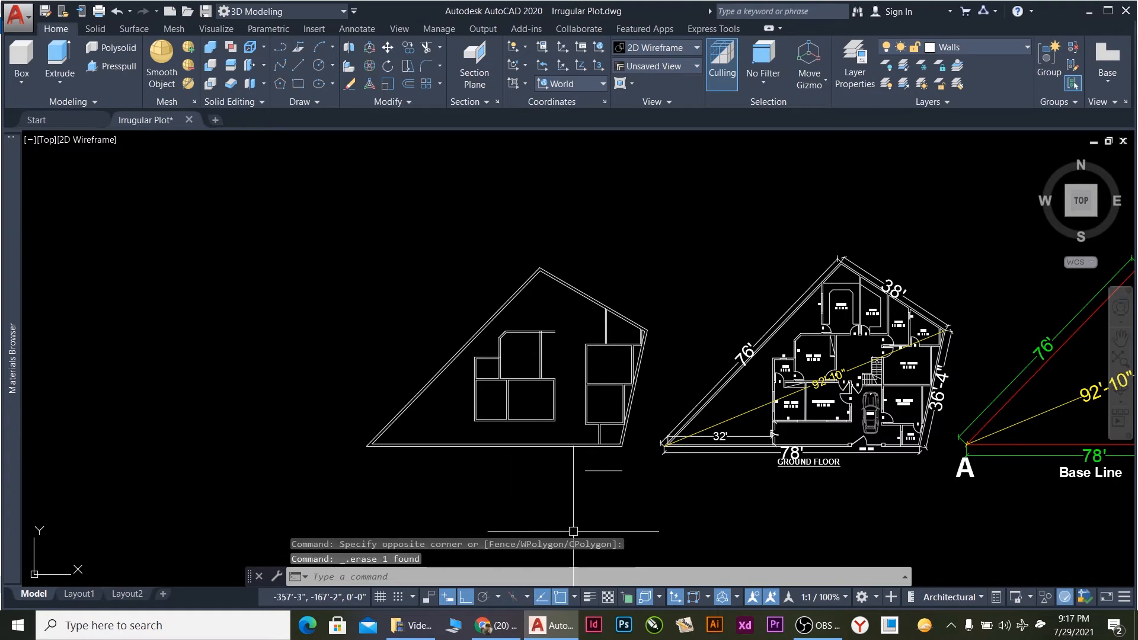
pyautogui.click(580, 458)
pyautogui.click(626, 503)
pyautogui.press('Delete')
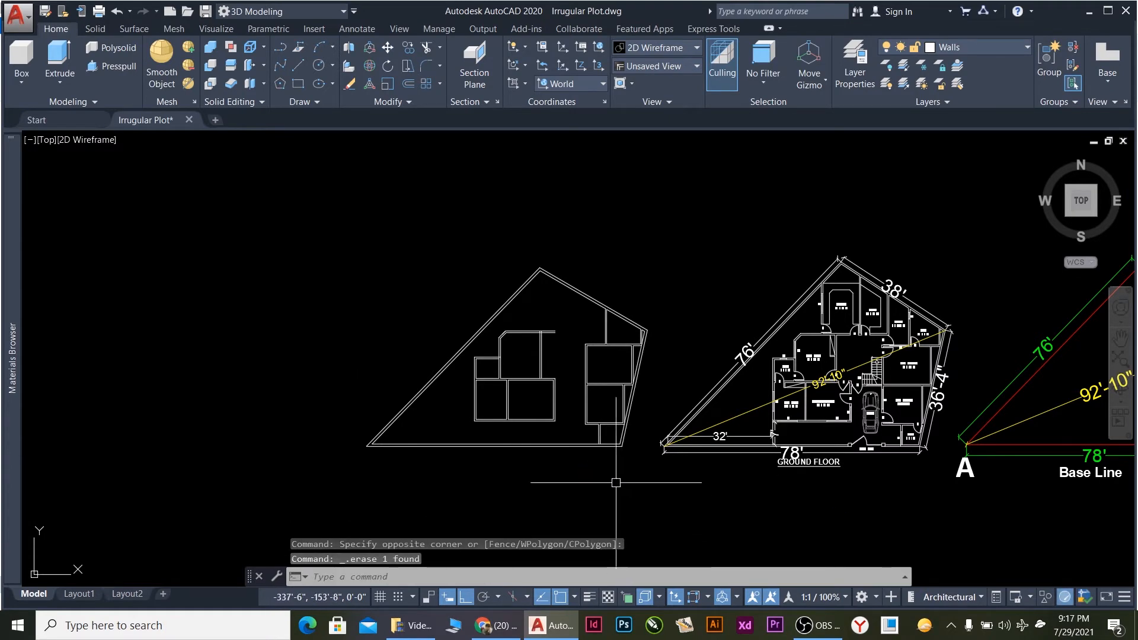
# Compare the redrawn interior walls with the reference ground floor plan to identify the walls still missing.
pyautogui.scroll(-3, 620, 486)
pyautogui.scroll(3, 617, 358)
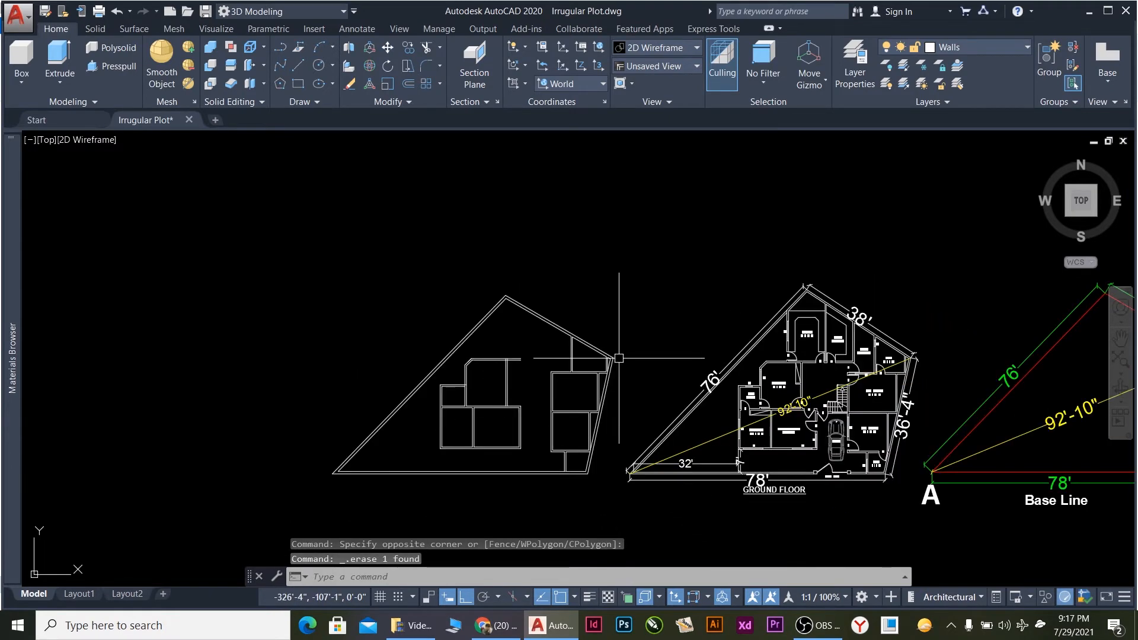
pyautogui.scroll(2, 619, 358)
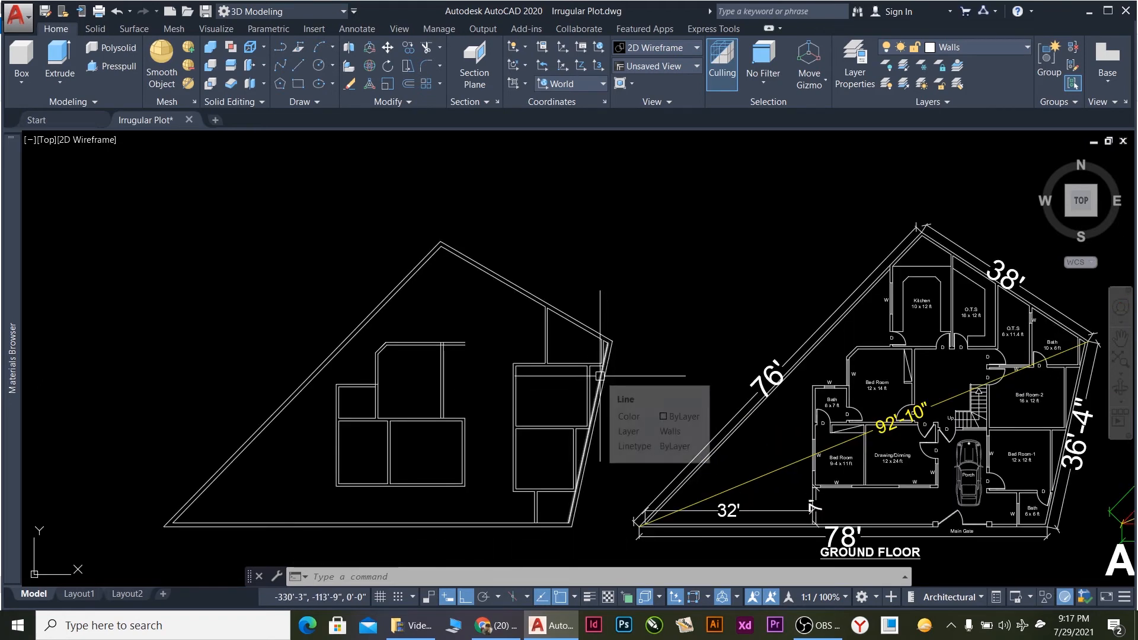
pyautogui.scroll(1, 496, 385)
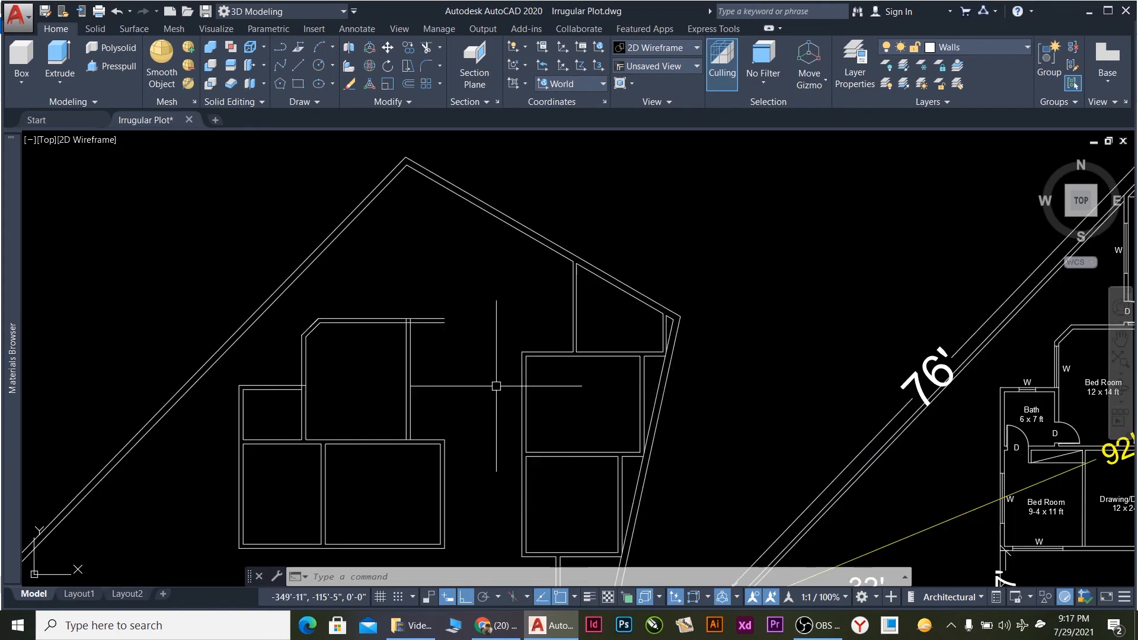
pyautogui.scroll(-4, 486, 373)
pyautogui.scroll(1, 734, 366)
pyautogui.scroll(4, 299, 342)
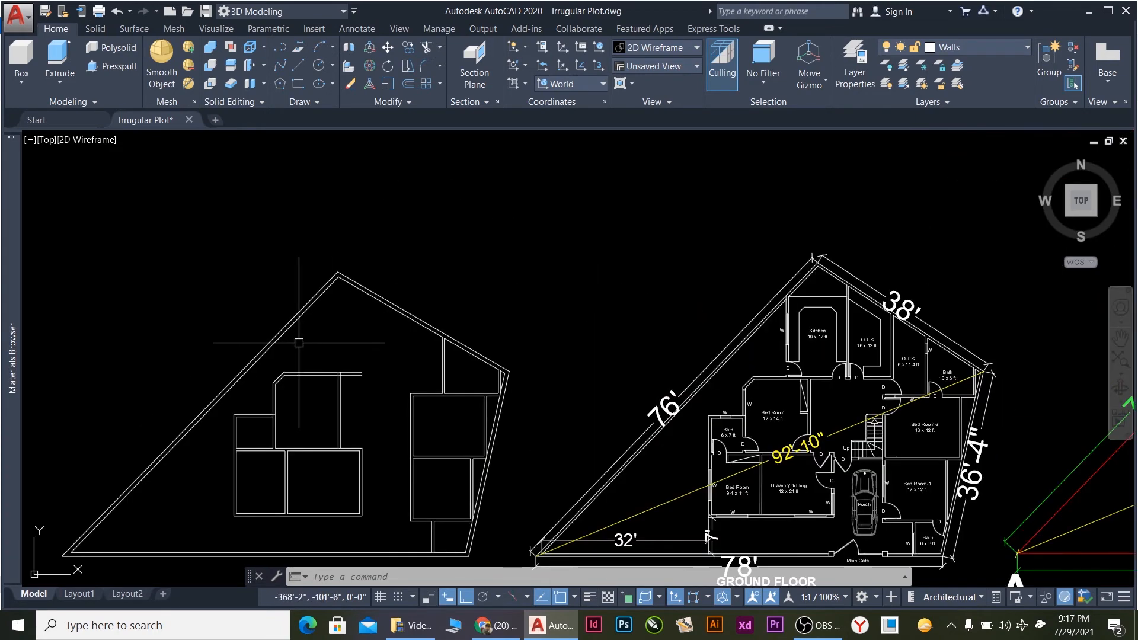
# Copy the kitchen's top line from the reference plan into the redrawn plan, using the inner apex corner of each plot as base and target point.
pyautogui.scroll(4, 901, 344)
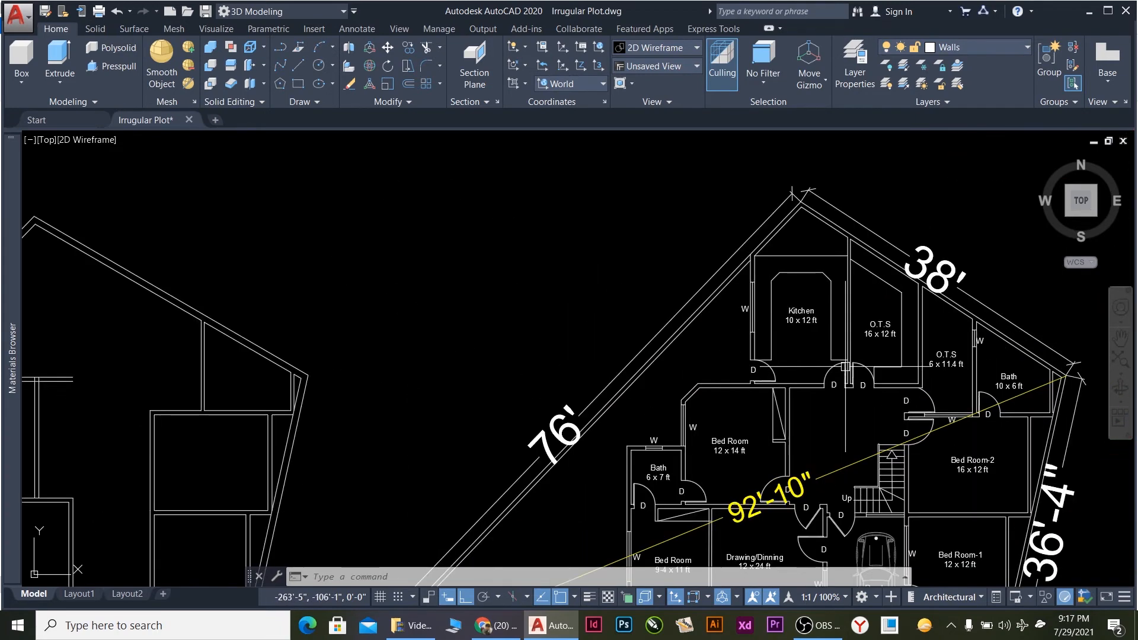
pyautogui.scroll(-2, 813, 305)
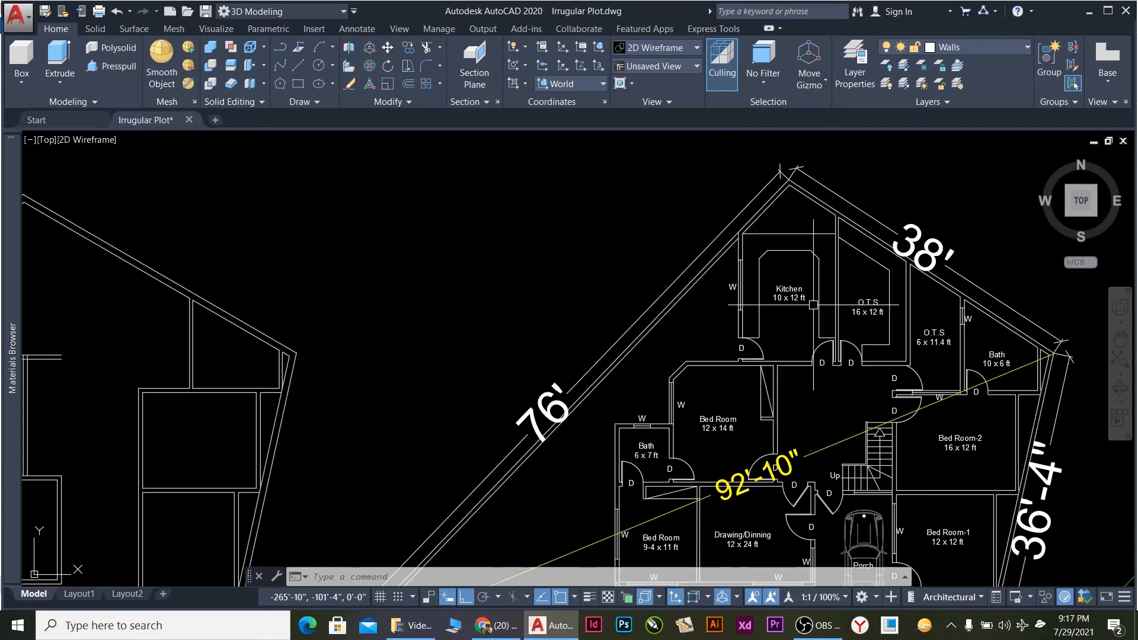
pyautogui.scroll(-2, 814, 305)
pyautogui.scroll(6, 748, 346)
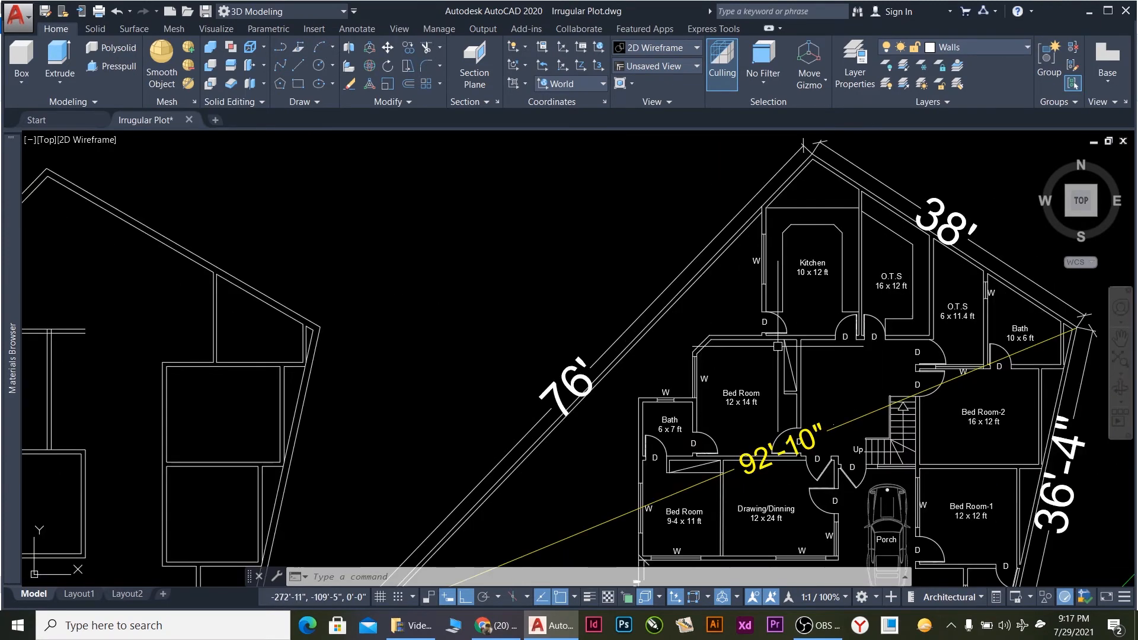
pyautogui.scroll(-6, 779, 345)
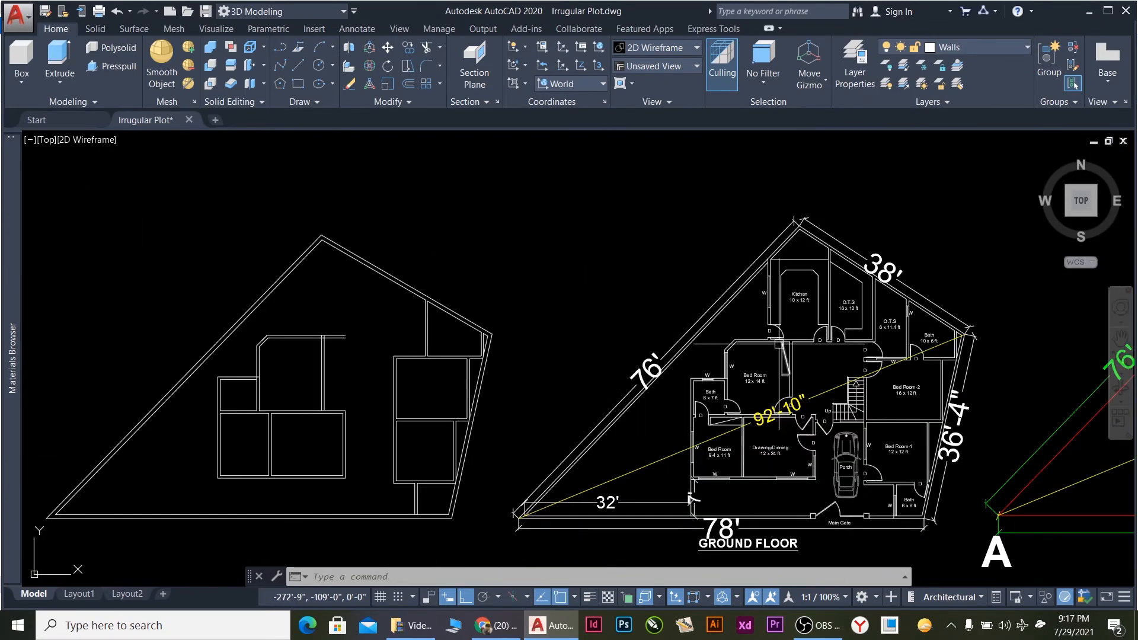
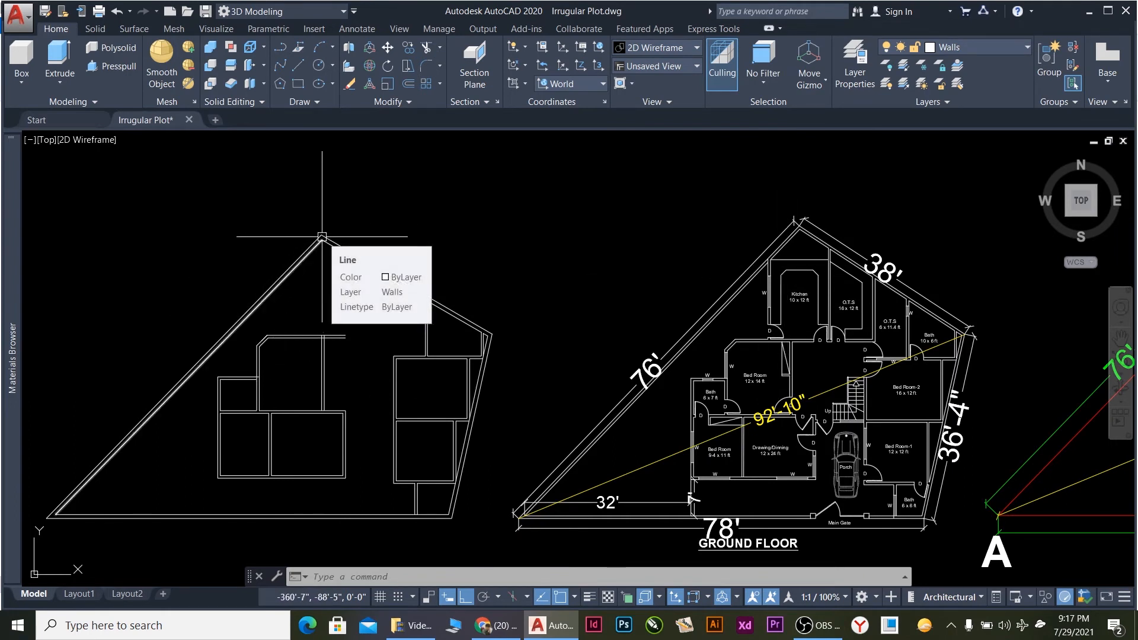
pyautogui.click(824, 260)
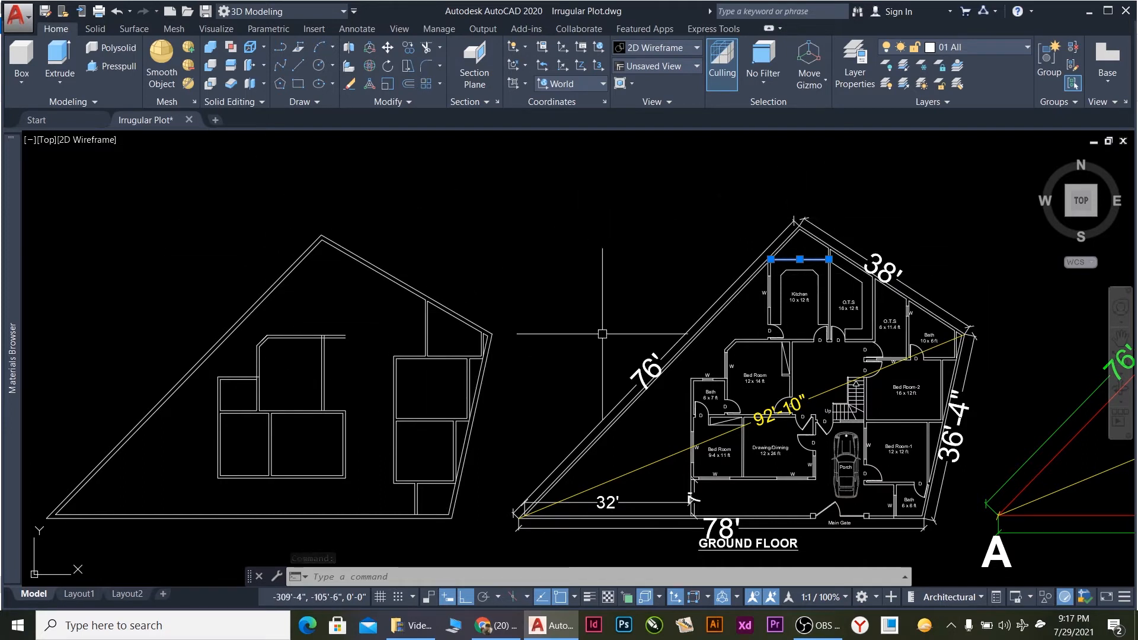
pyautogui.write('Co')
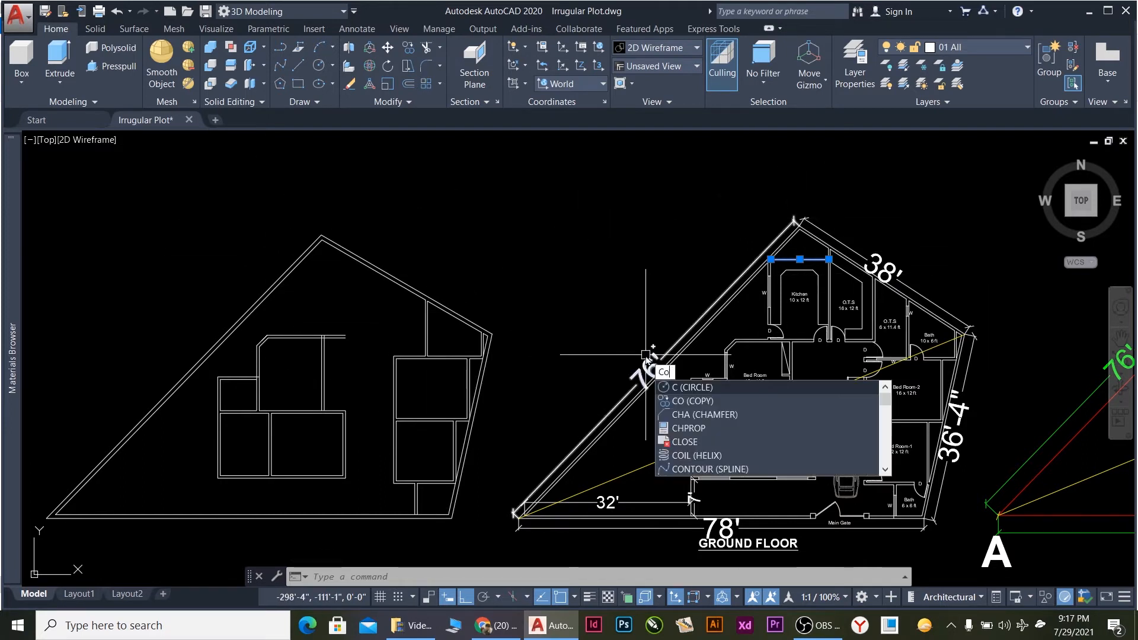
pyautogui.press('Return')
pyautogui.scroll(4, 811, 243)
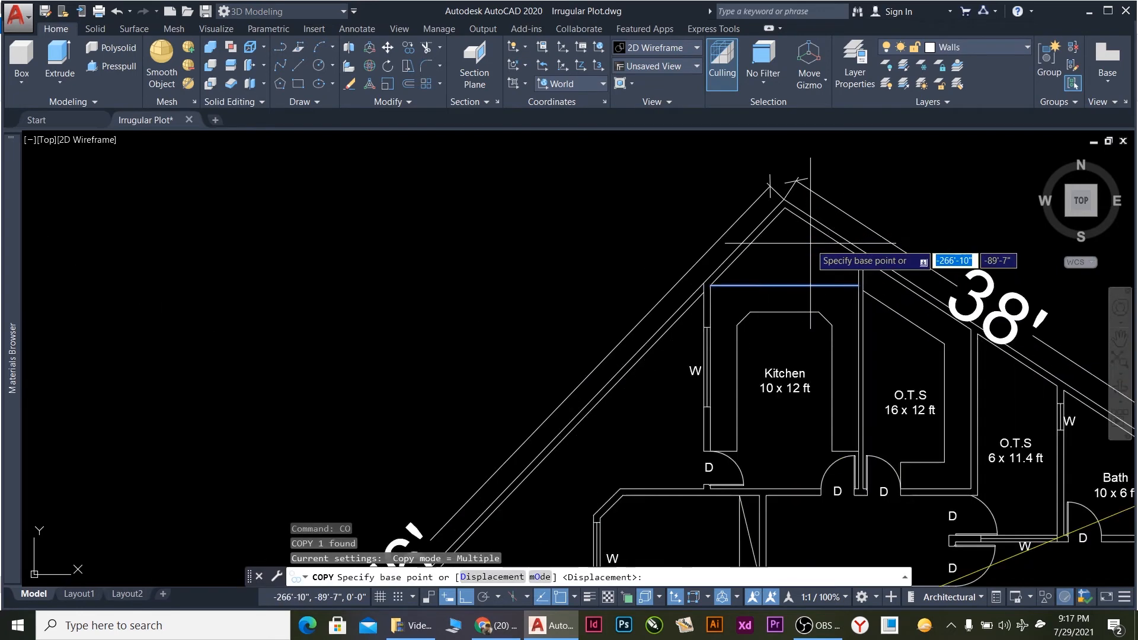
pyautogui.scroll(3, 811, 243)
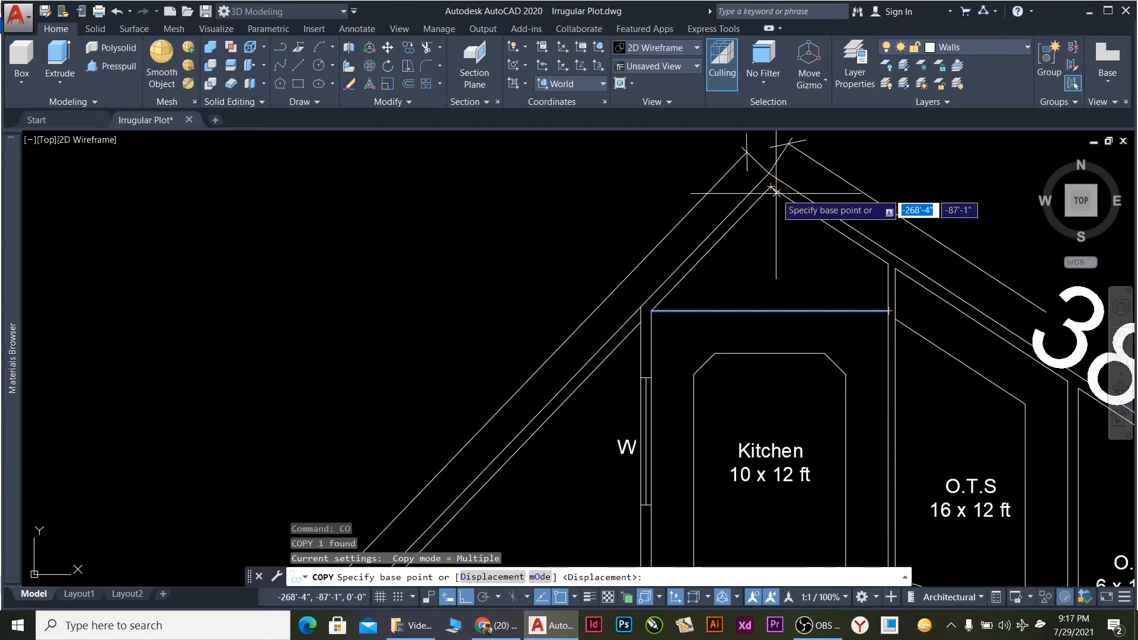
pyautogui.click(771, 186)
pyautogui.scroll(-5, 770, 187)
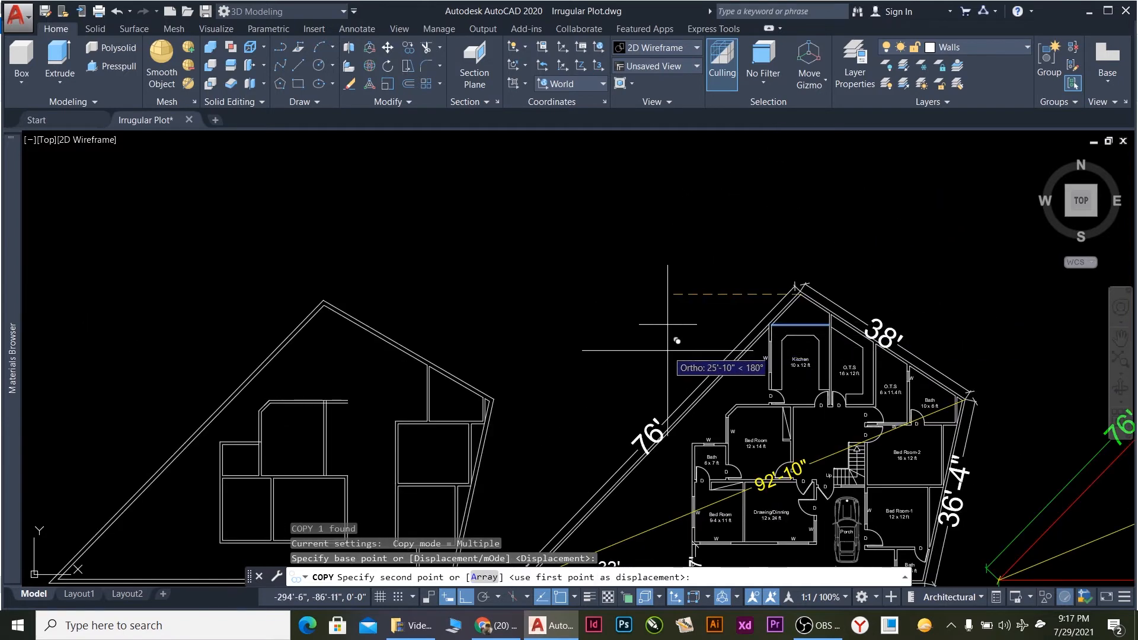
pyautogui.scroll(4, 323, 311)
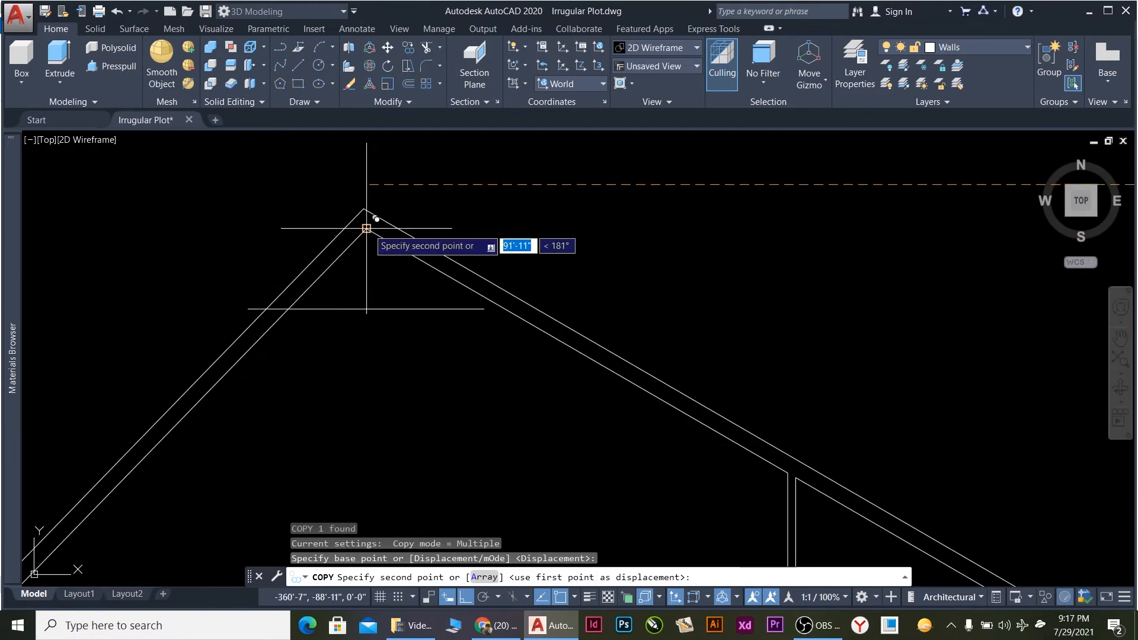
pyautogui.click(366, 228)
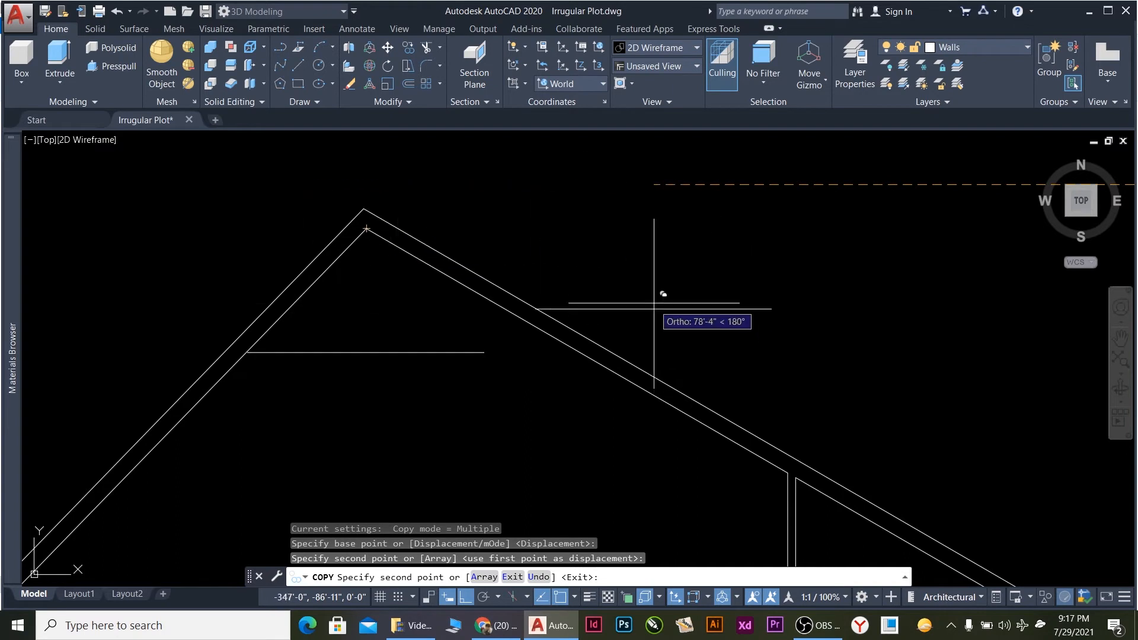
pyautogui.scroll(-2, 662, 240)
pyautogui.press('Escape')
# Extend the copied kitchen top line to the inner face of the plot's sloping upper-right wall.
pyautogui.write('e')
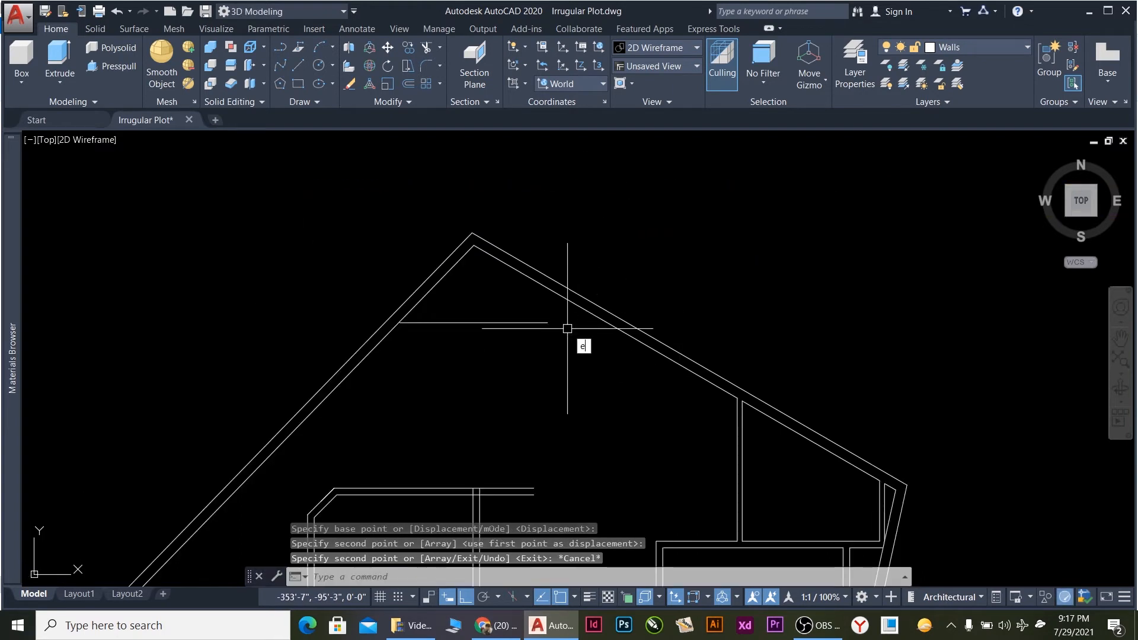
pyautogui.write('x')
pyautogui.press('Return')
pyautogui.press('Return')
pyautogui.scroll(-3, 643, 232)
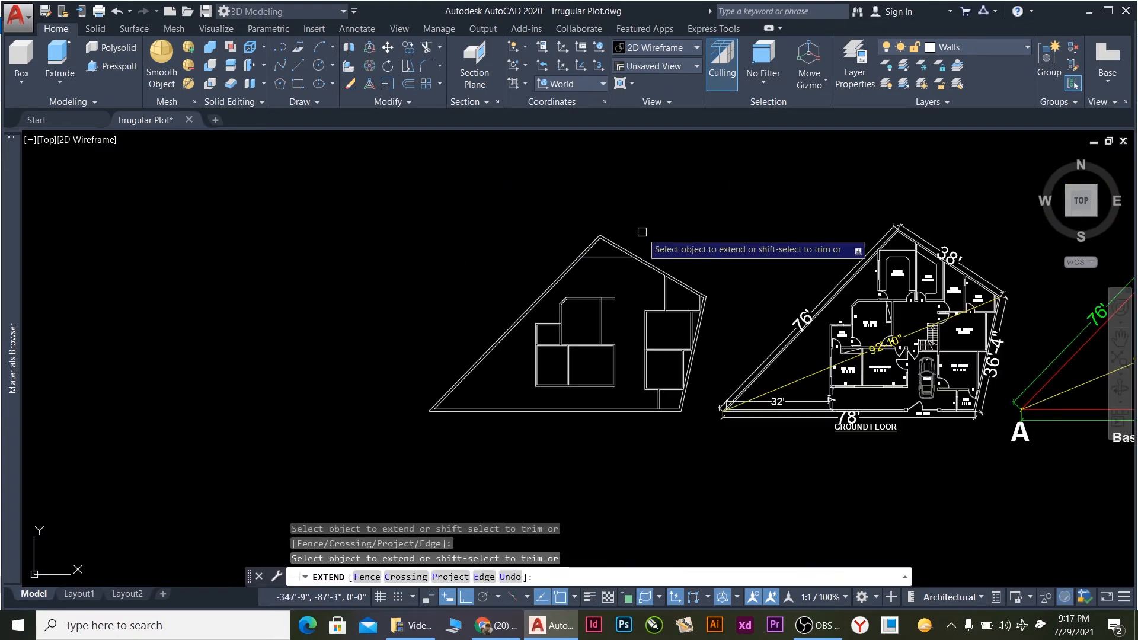
pyautogui.scroll(2, 996, 240)
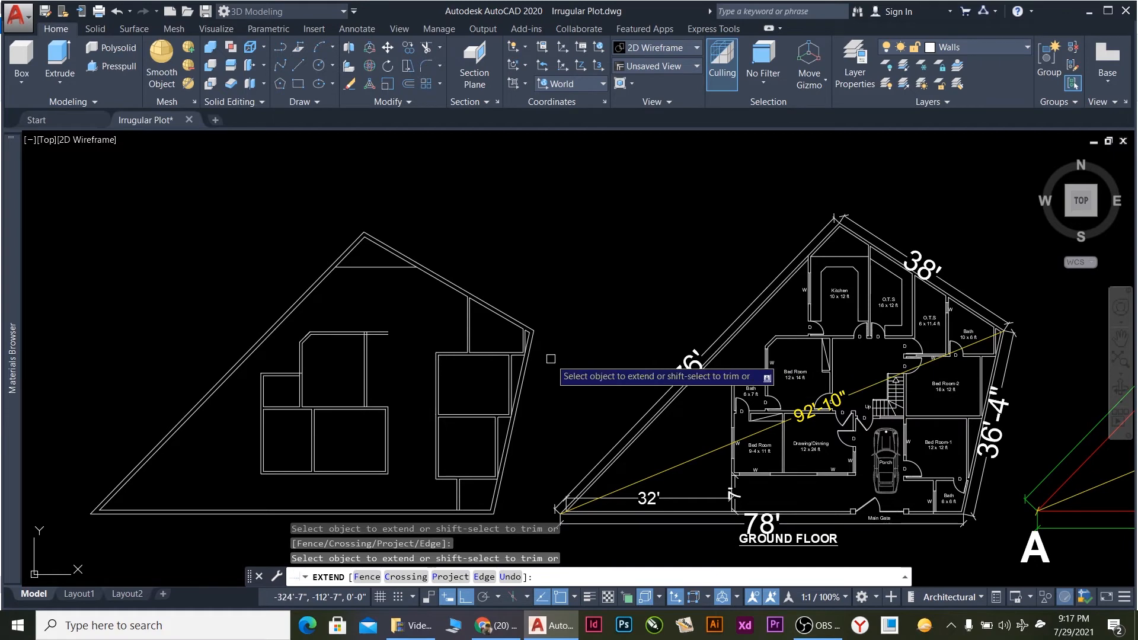
pyautogui.scroll(3, 931, 322)
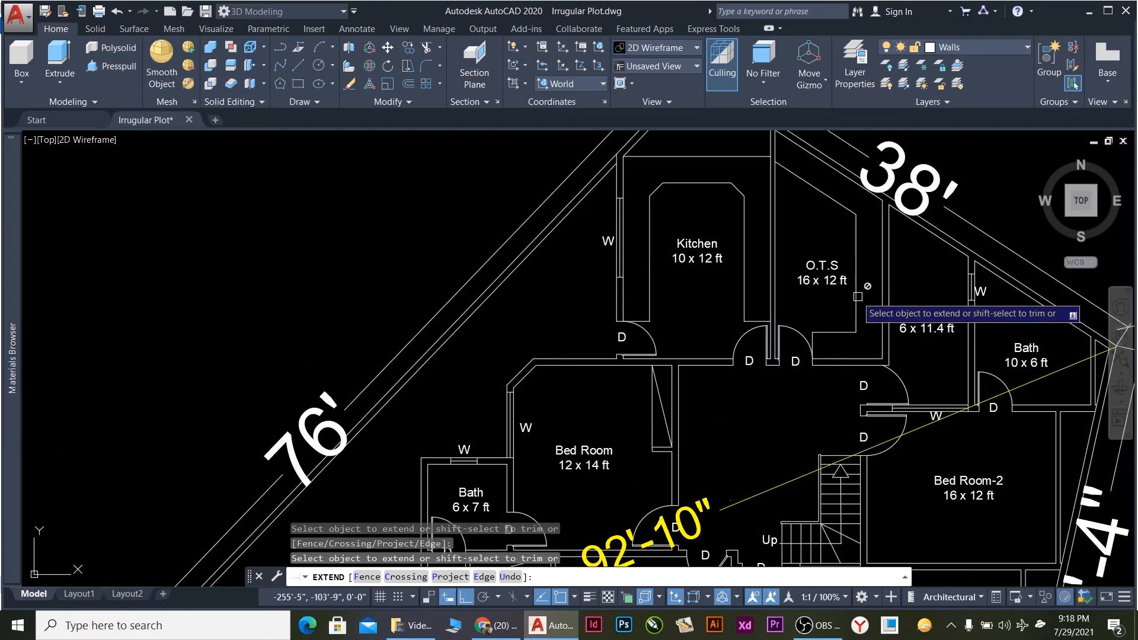
pyautogui.scroll(-4, 860, 291)
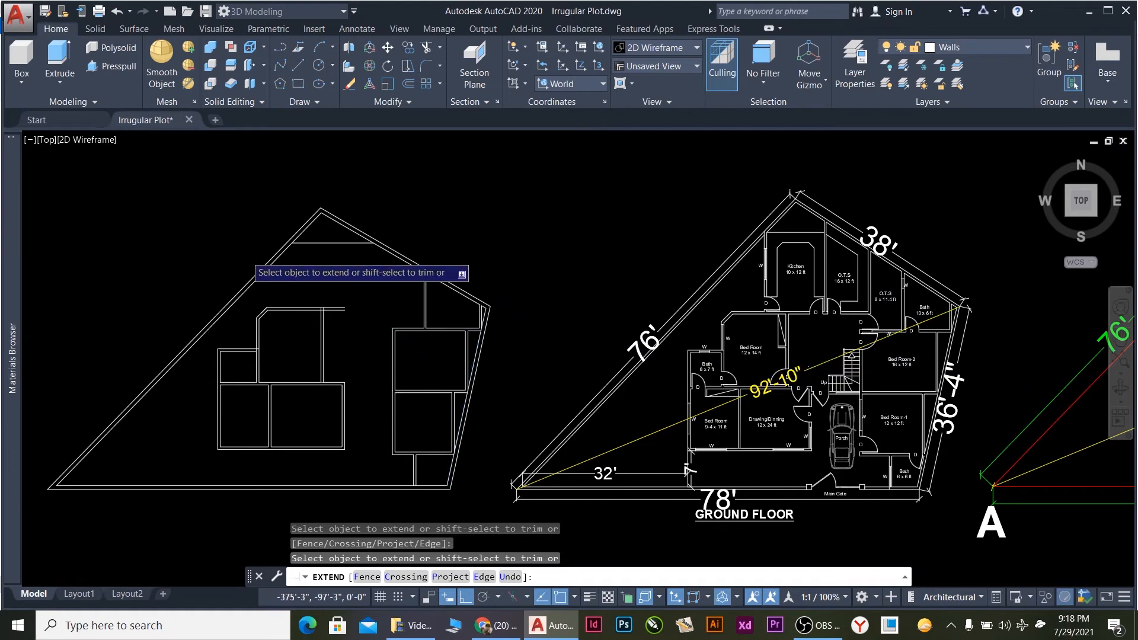
pyautogui.scroll(2, 279, 267)
pyautogui.scroll(-2, 320, 291)
pyautogui.press('Escape')
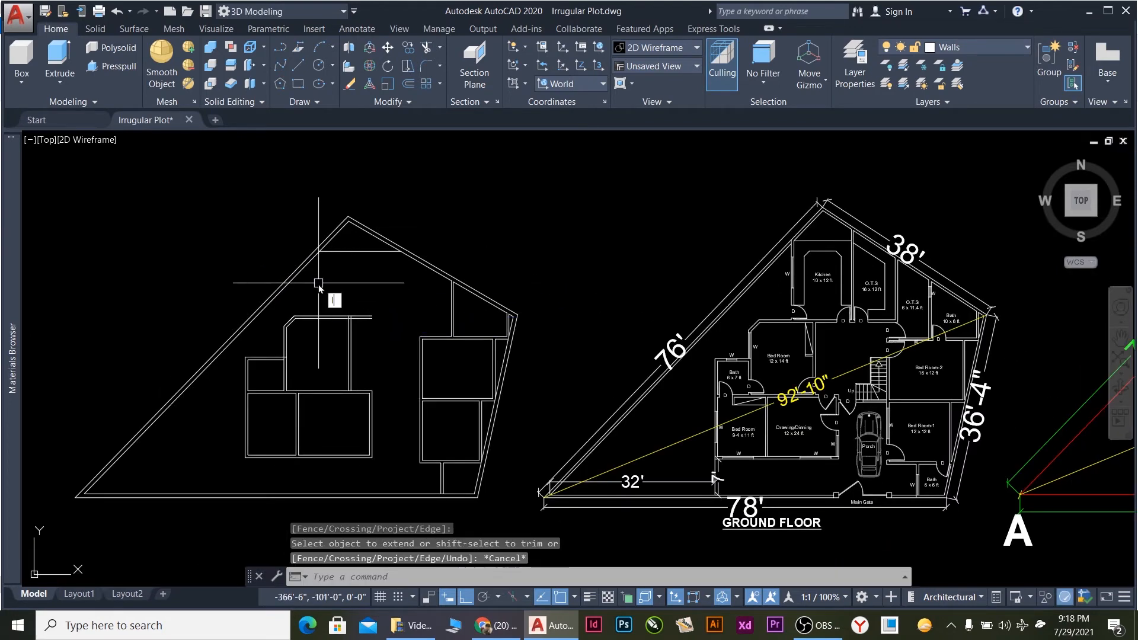
# Draw a vertical line from the left end of the kitchen's top line down past the bedroom's double upper wall.
pyautogui.write('l')
pyautogui.press('Return')
pyautogui.scroll(3, 304, 251)
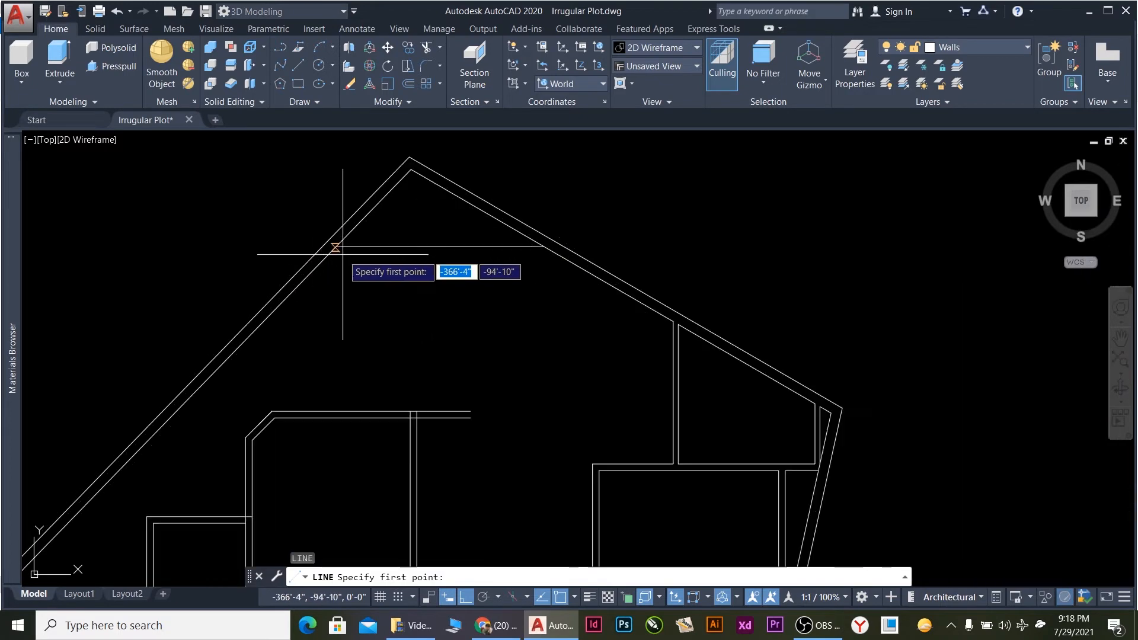
pyautogui.click(335, 247)
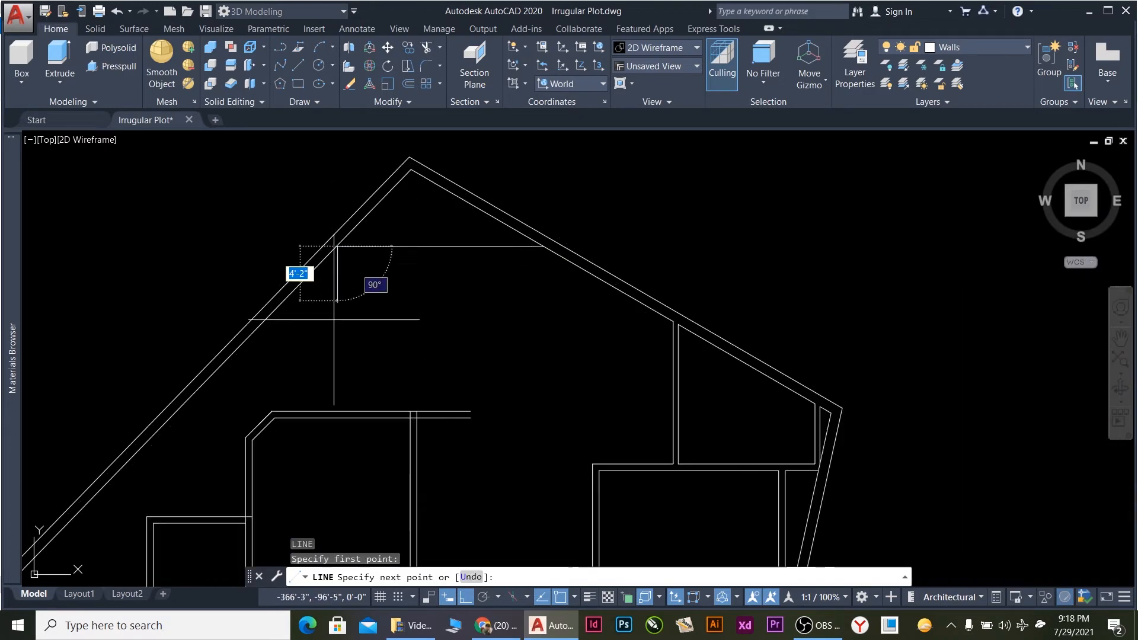
pyautogui.click(332, 454)
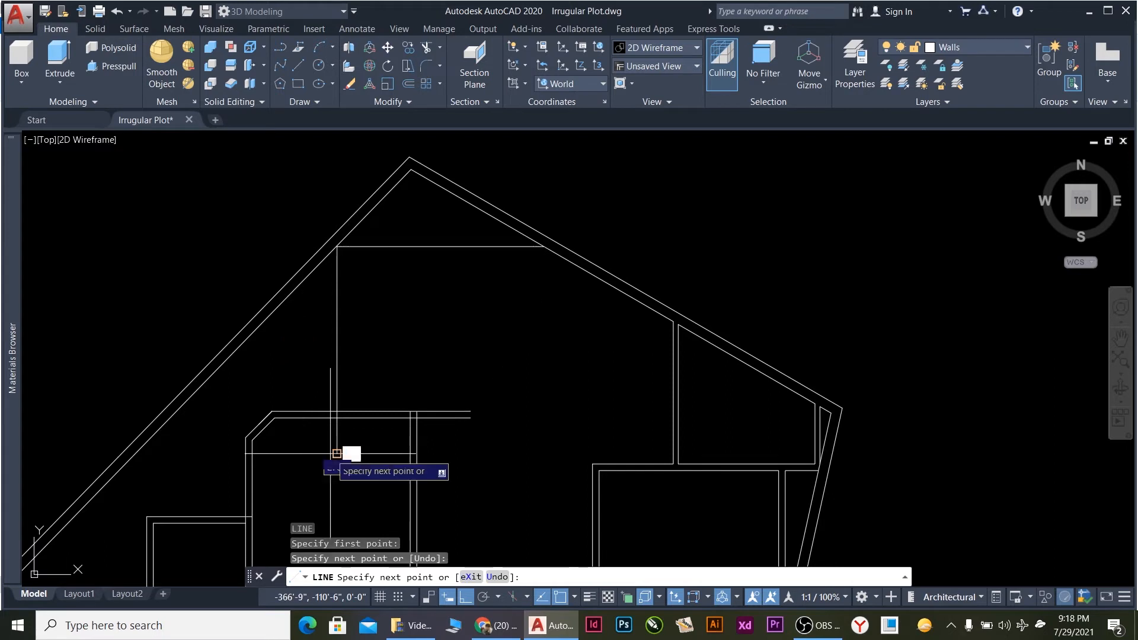
pyautogui.press('Return')
# Offset the kitchen's vertical left line 4.5 inches to the right to form its left wall.
pyautogui.click(366, 369)
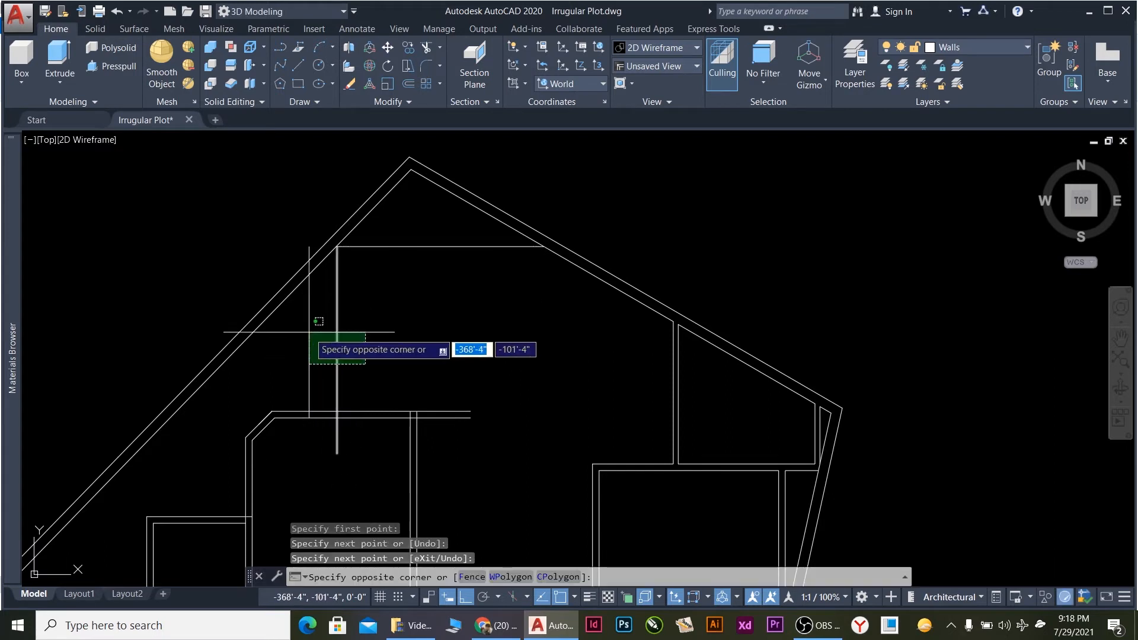
pyautogui.click(309, 331)
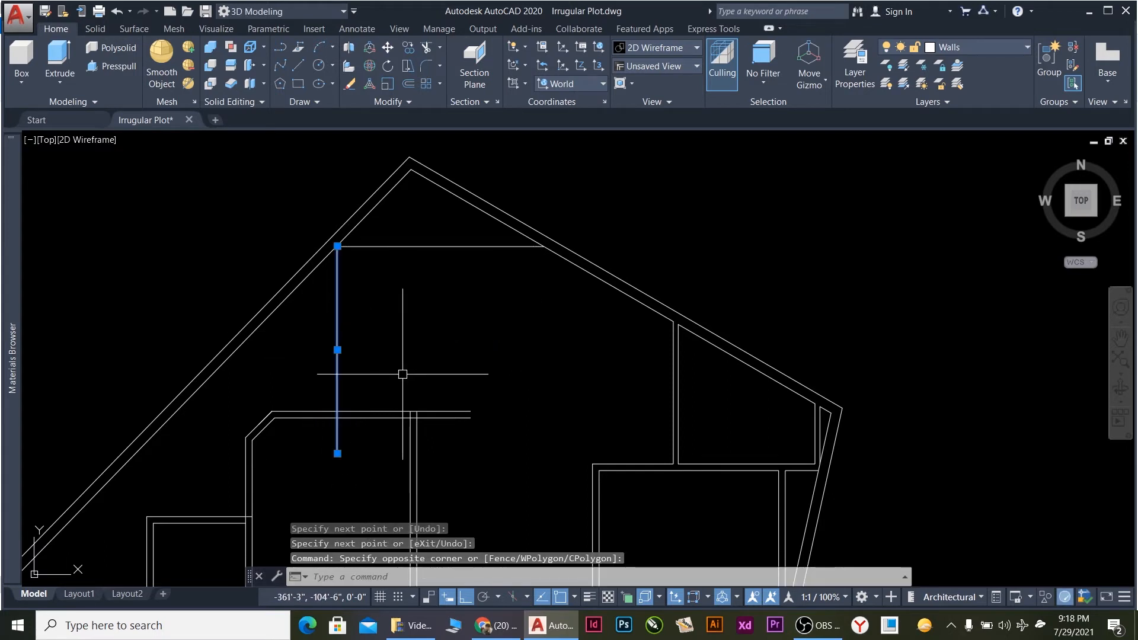
pyautogui.write('o')
pyautogui.press('Return')
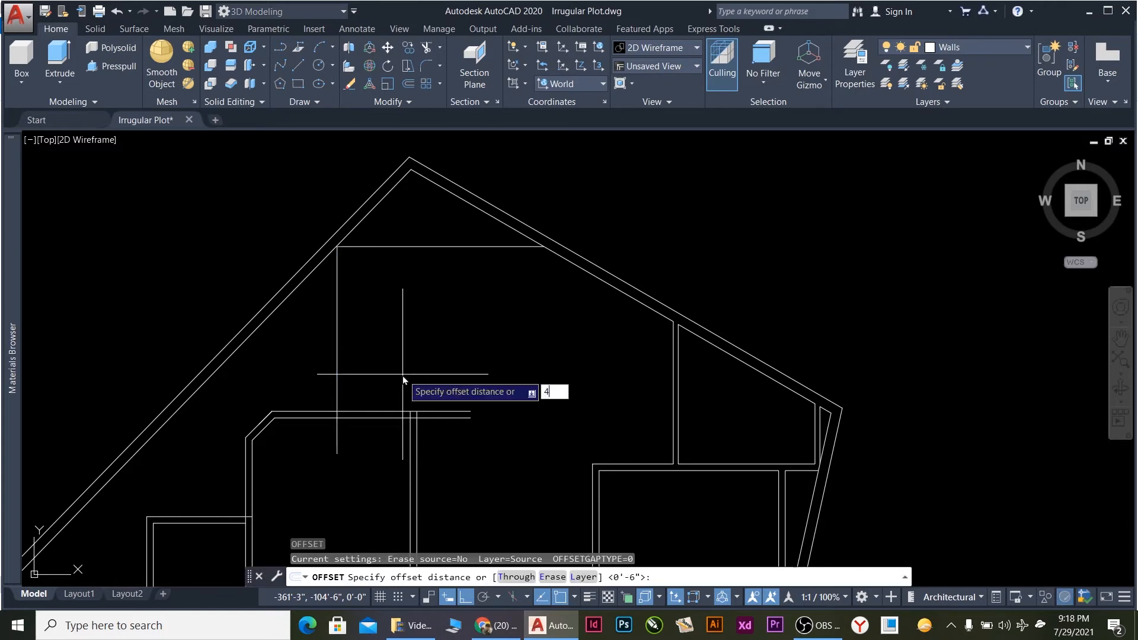
pyautogui.write('4.5')
pyautogui.press('Return')
pyautogui.scroll(-1, 339, 356)
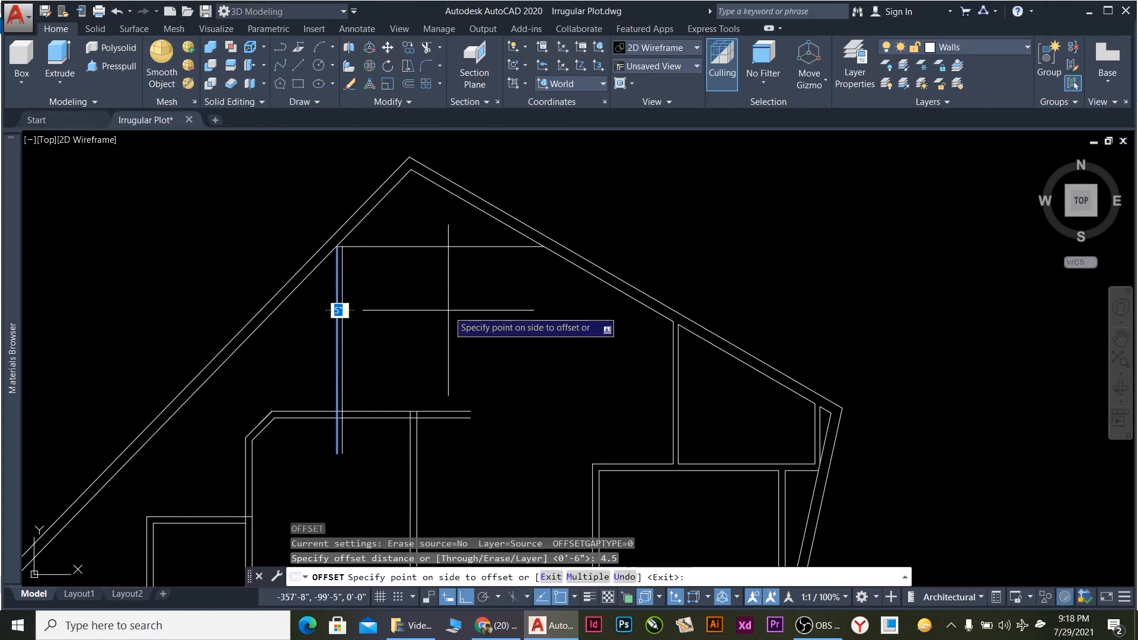
pyautogui.click(350, 314)
pyautogui.scroll(-3, 736, 377)
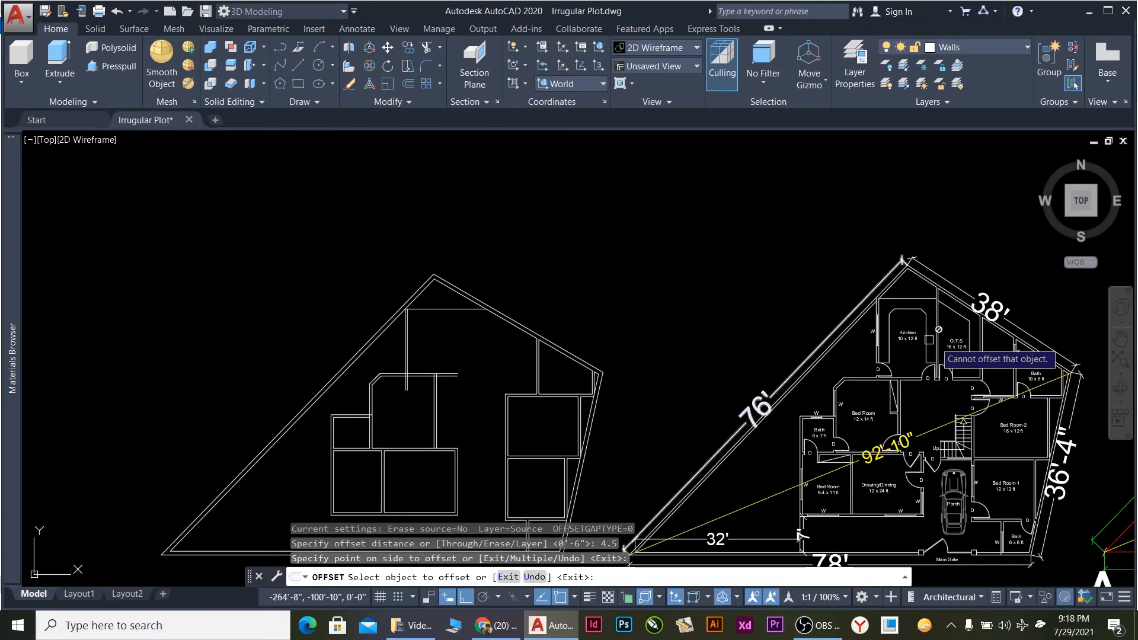
pyautogui.scroll(4, 951, 354)
pyautogui.scroll(-4, 951, 353)
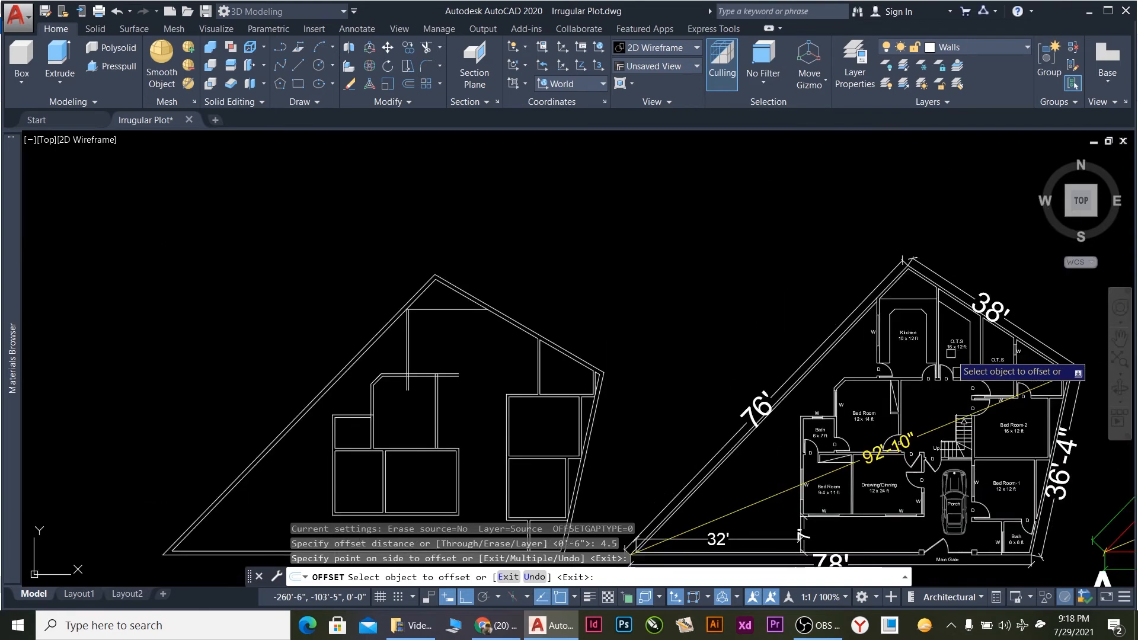
pyautogui.press('Escape')
# Offset the inner line of the kitchen's left wall 10 ft to the right to set the room's width.
pyautogui.click(425, 356)
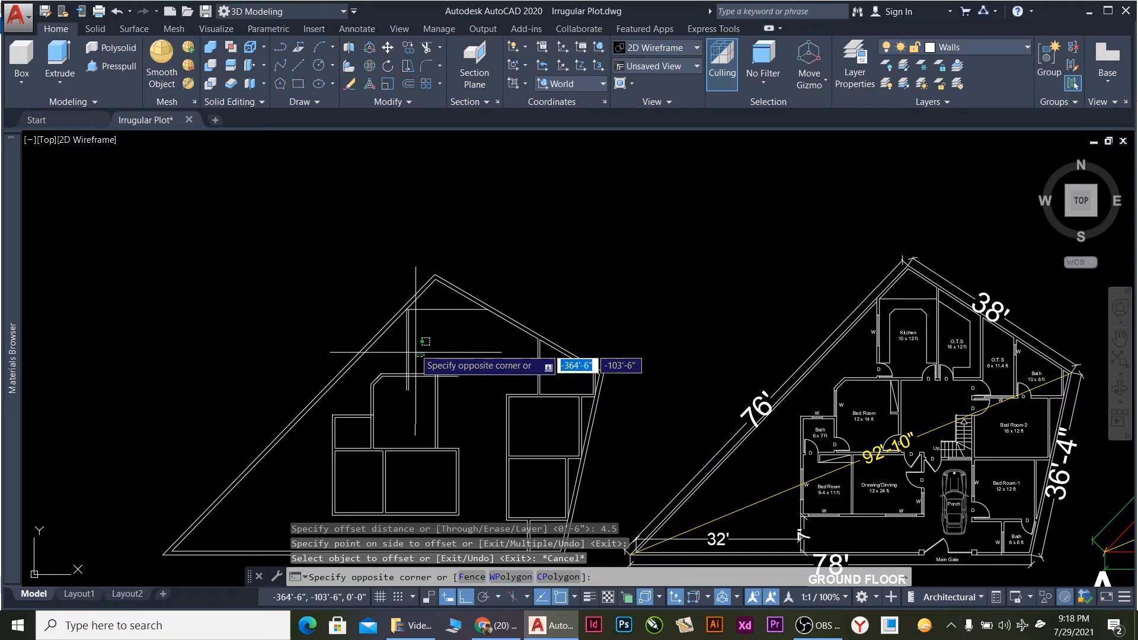
pyautogui.click(409, 342)
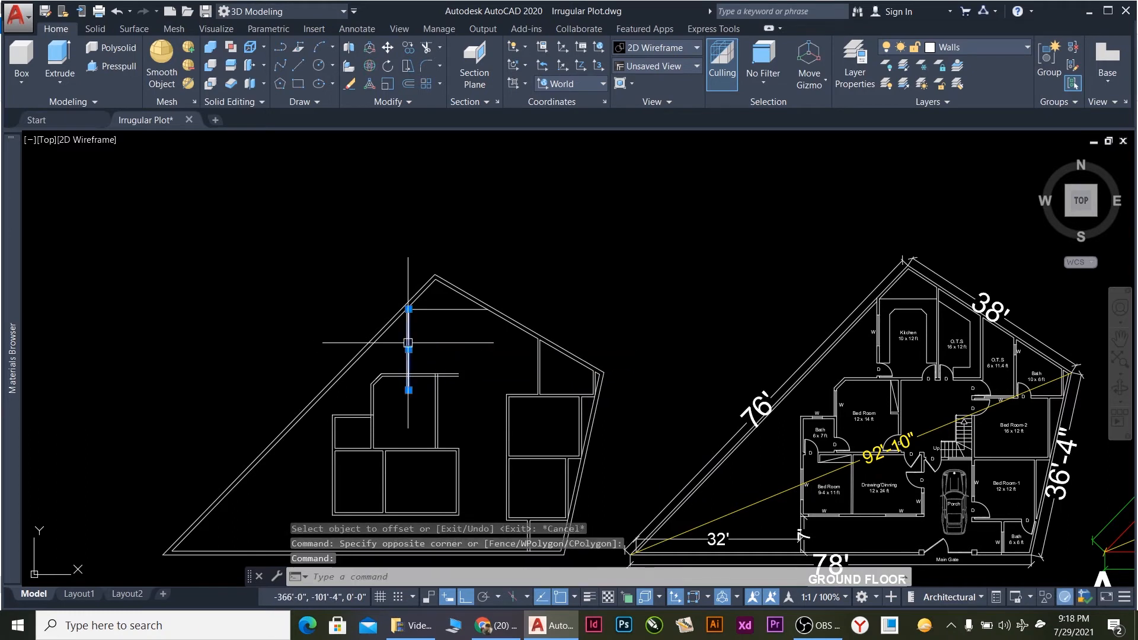
pyautogui.press('Return')
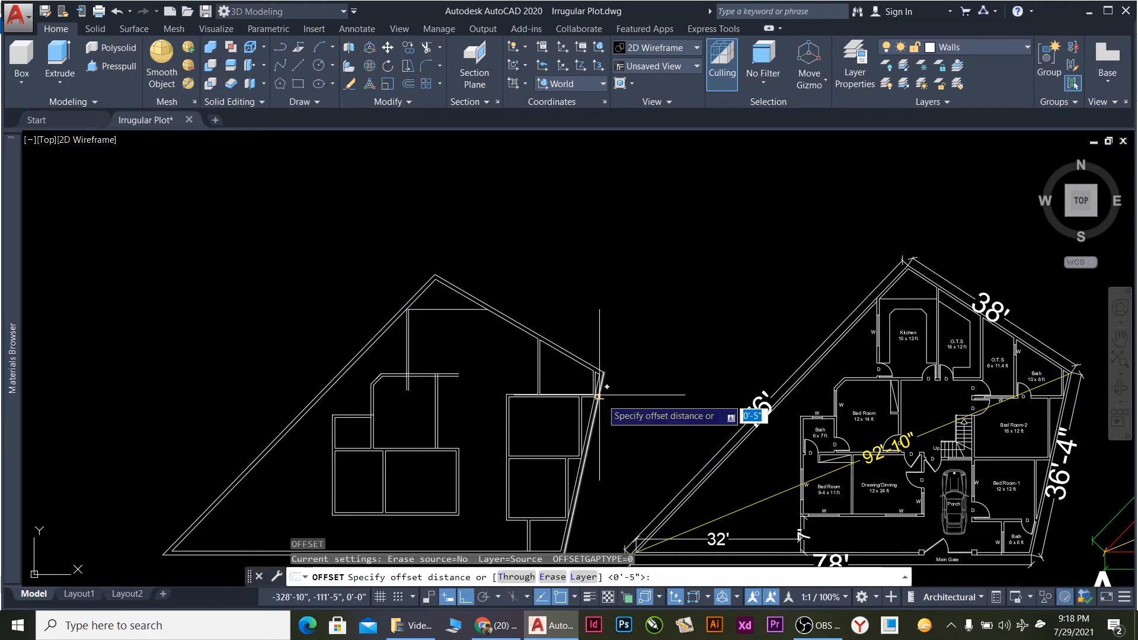
pyautogui.write('10')
pyautogui.press('Return')
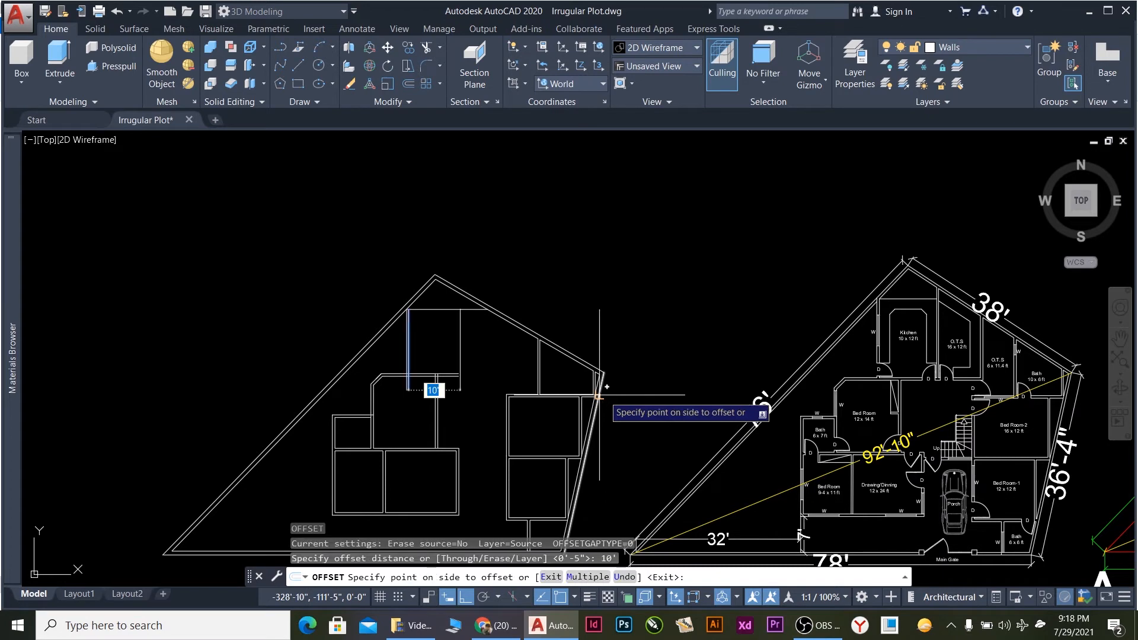
pyautogui.click(599, 341)
pyautogui.press('Escape')
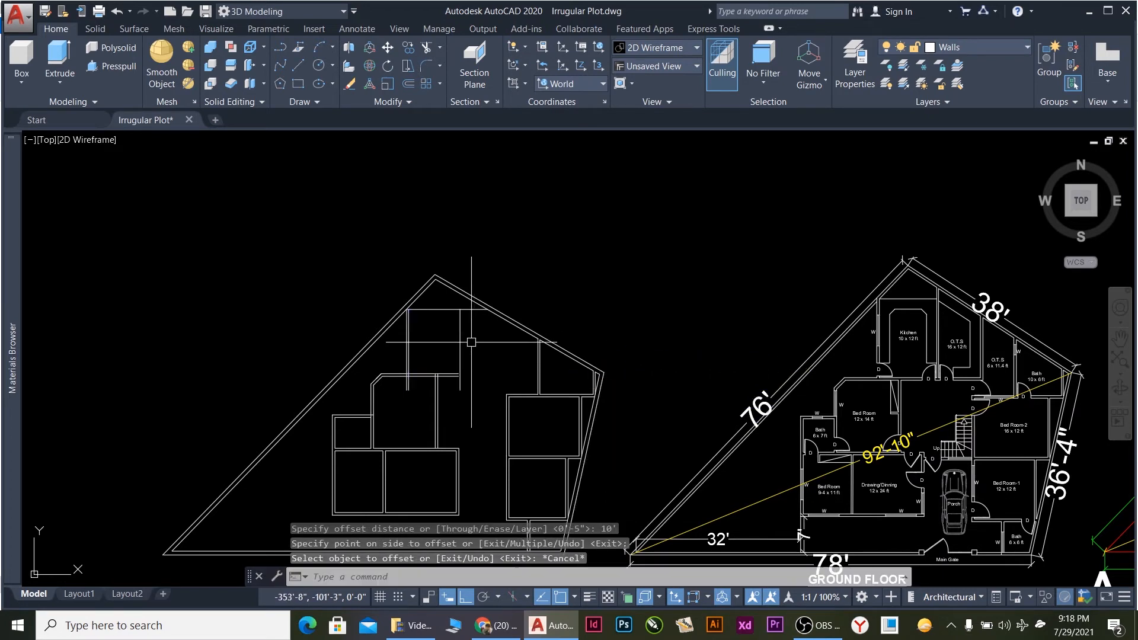
# Offset the kitchen's right line 4.5 inches outward to form its right wall.
pyautogui.press('Return')
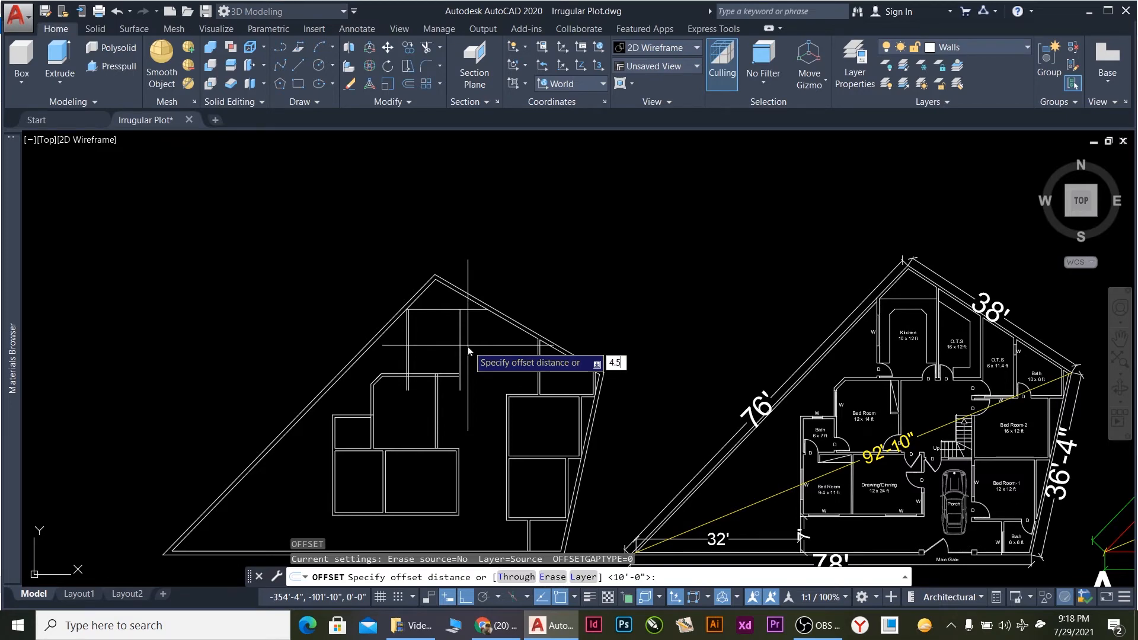
pyautogui.press('Return')
pyautogui.click(464, 343)
pyautogui.click(482, 345)
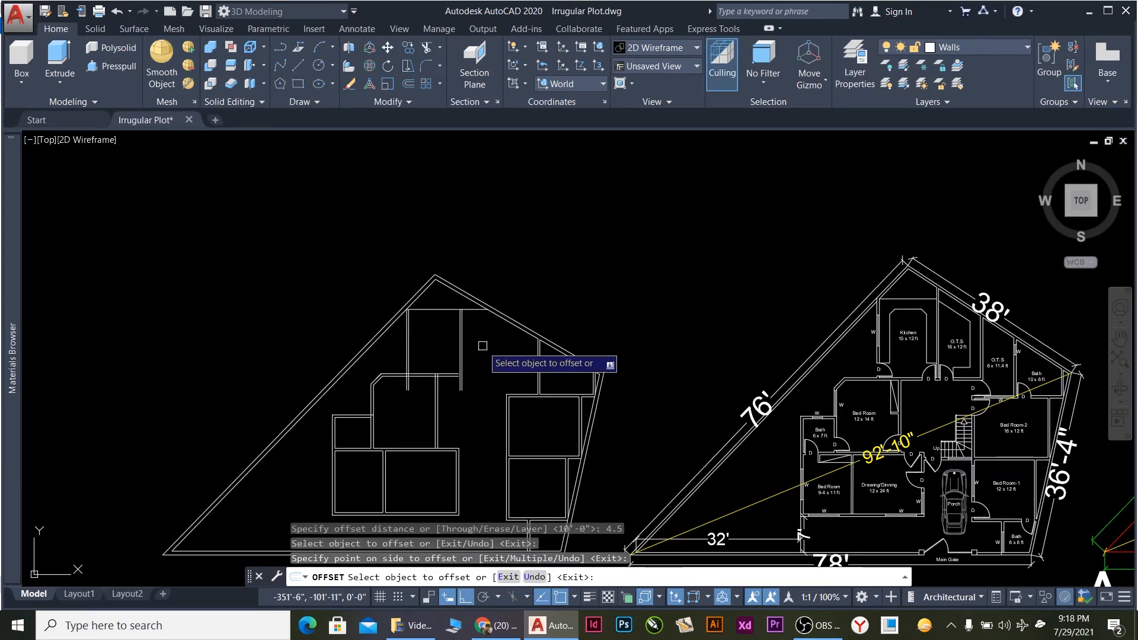
pyautogui.scroll(4, 483, 355)
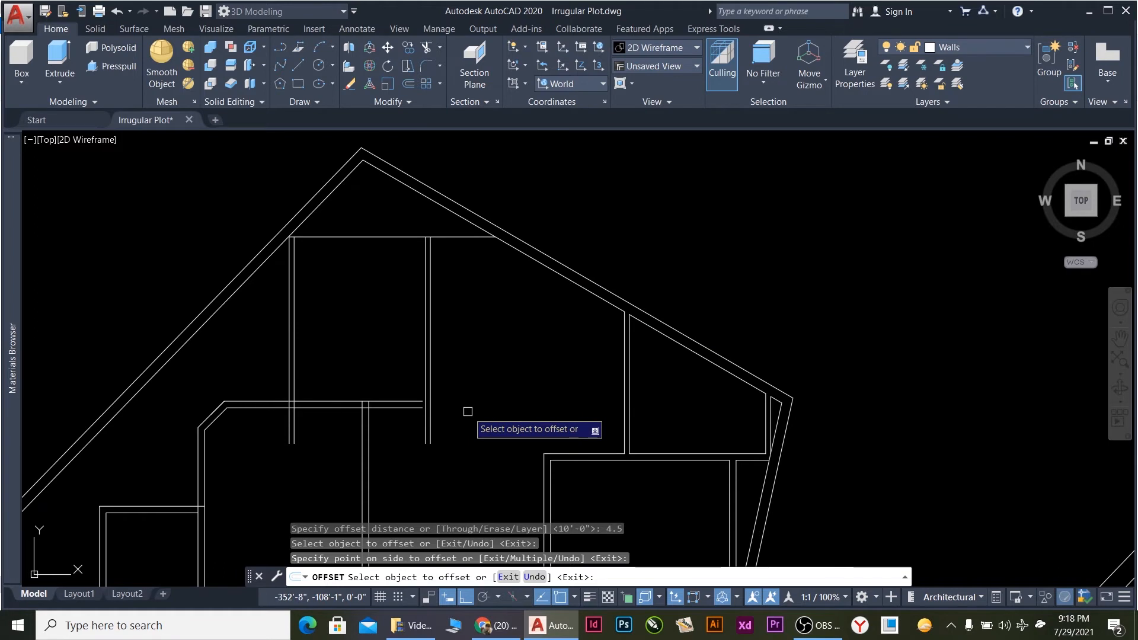
# Trim the kitchen's left wall where it runs past the bedroom's double upper wall and open the junction between them.
pyautogui.press('Escape')
pyautogui.write('tr')
pyautogui.press('Return')
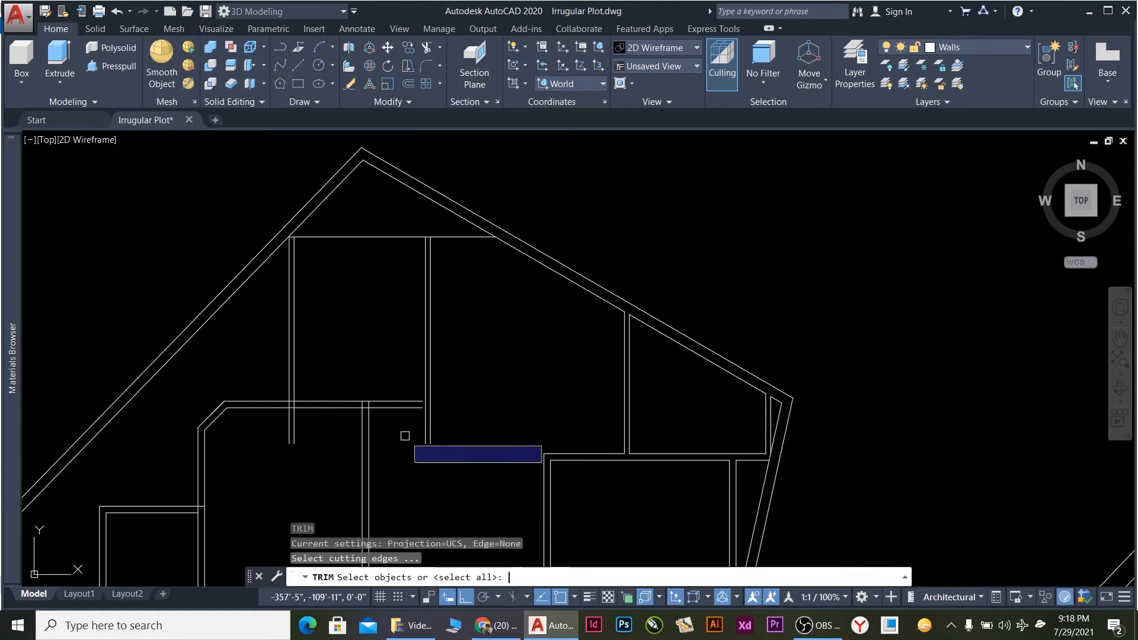
pyautogui.press('Return')
pyautogui.click(330, 453)
pyautogui.click(249, 436)
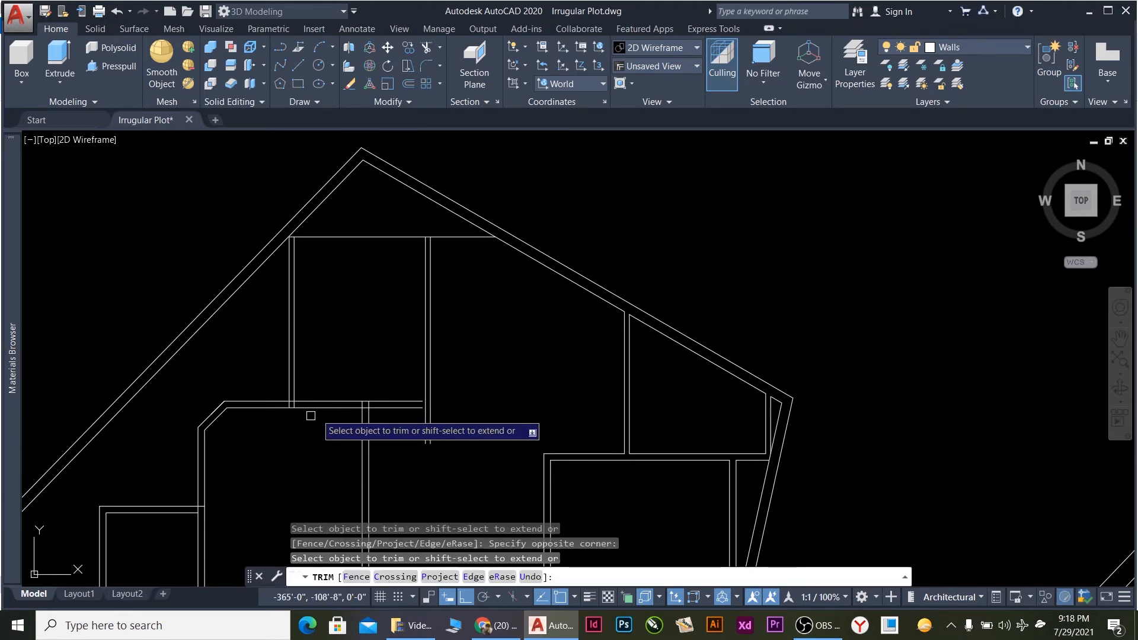
pyautogui.scroll(8, 305, 409)
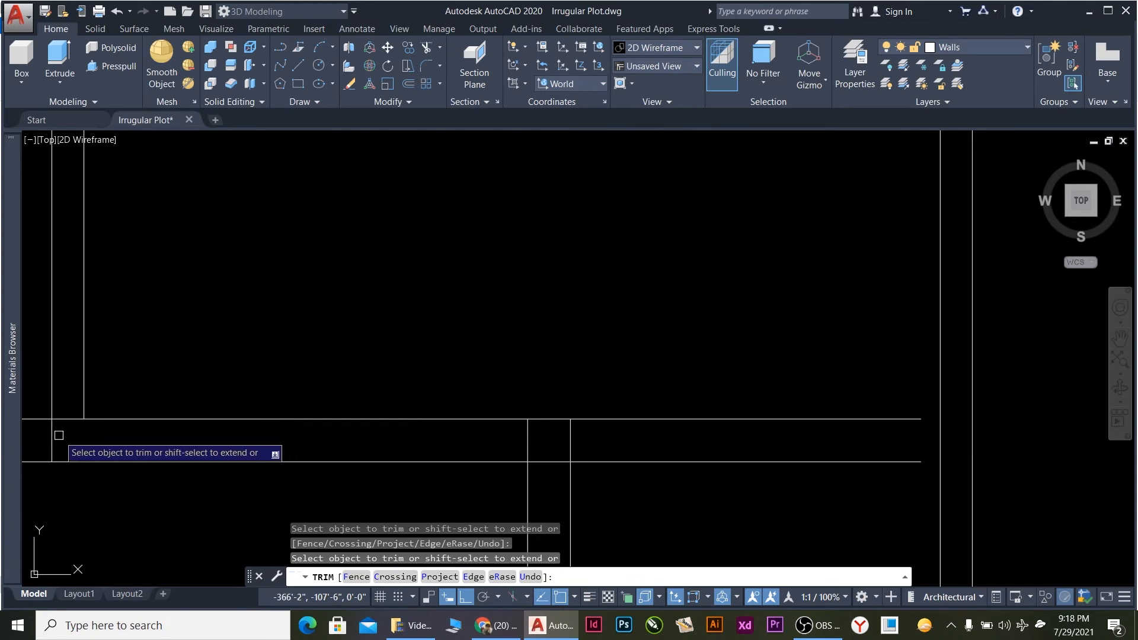
# Trim the overlapping lines where the bedroom's right wall meets its double upper wall to open the junction.
pyautogui.click(629, 444)
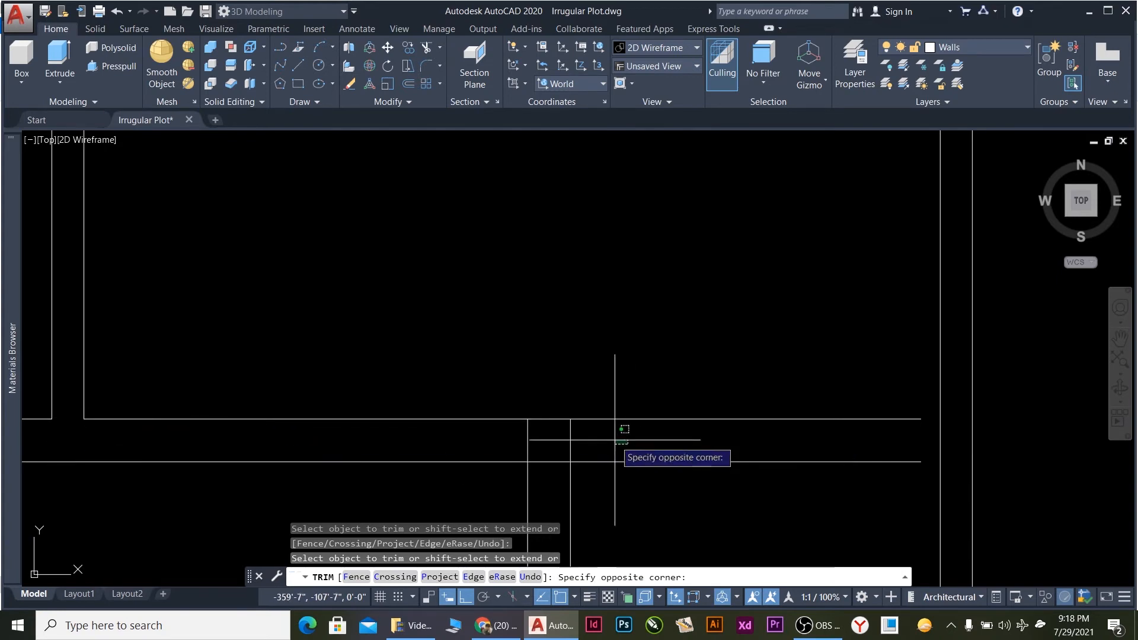
pyautogui.scroll(-4, 587, 430)
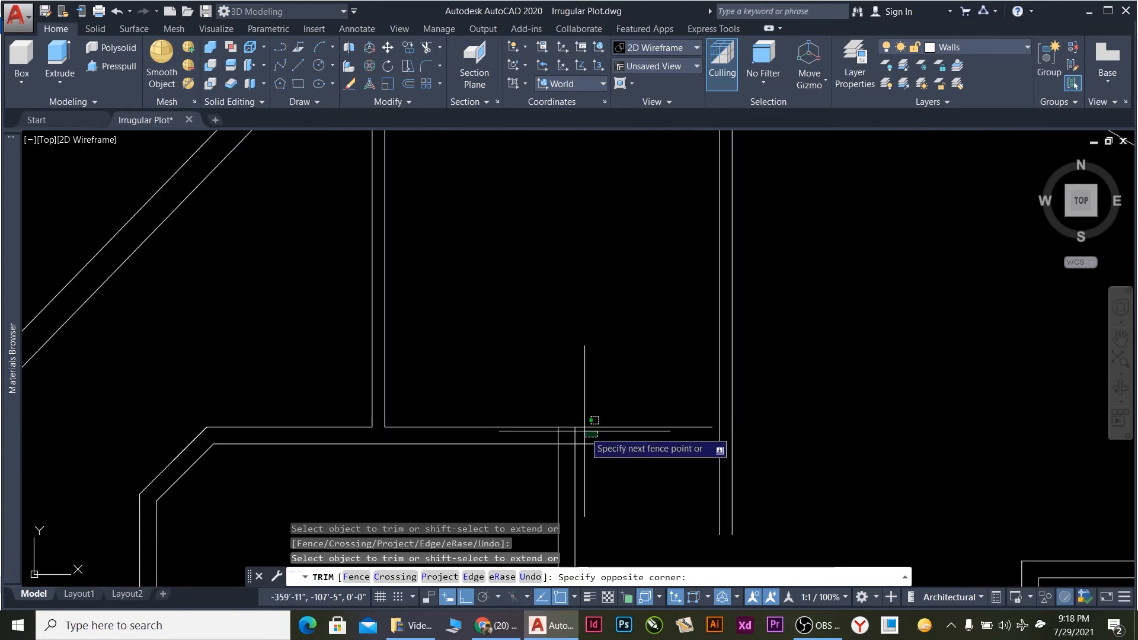
pyautogui.scroll(5, 598, 419)
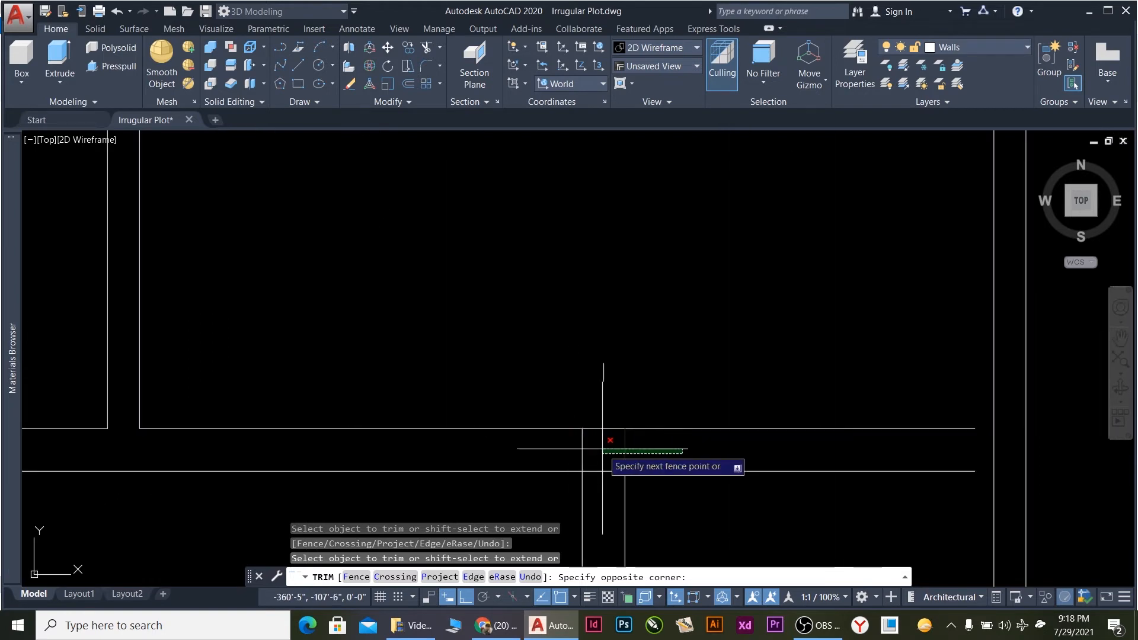
pyautogui.click(562, 442)
pyautogui.click(598, 473)
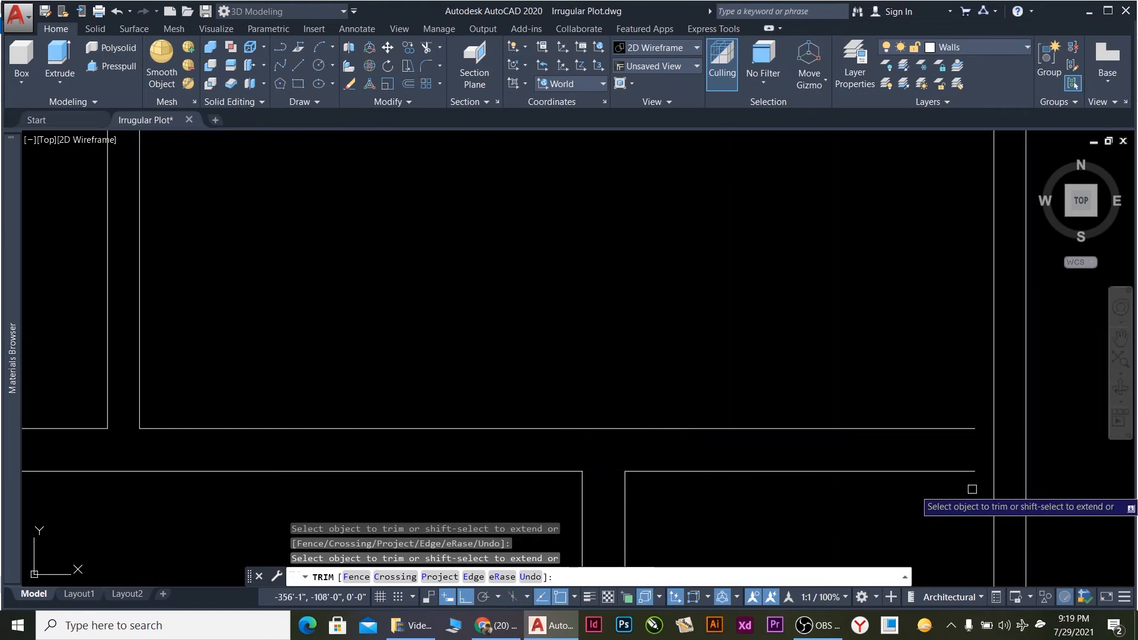
# Extend both lines of the bedroom's upper wall to the kitchen's right wall and trim the excess into a clean lower-right corner.
pyautogui.keyDown('shift'); pyautogui.click(965, 469); pyautogui.keyUp('shift')
pyautogui.keyDown('shift'); pyautogui.click(948, 428); pyautogui.keyUp('shift')
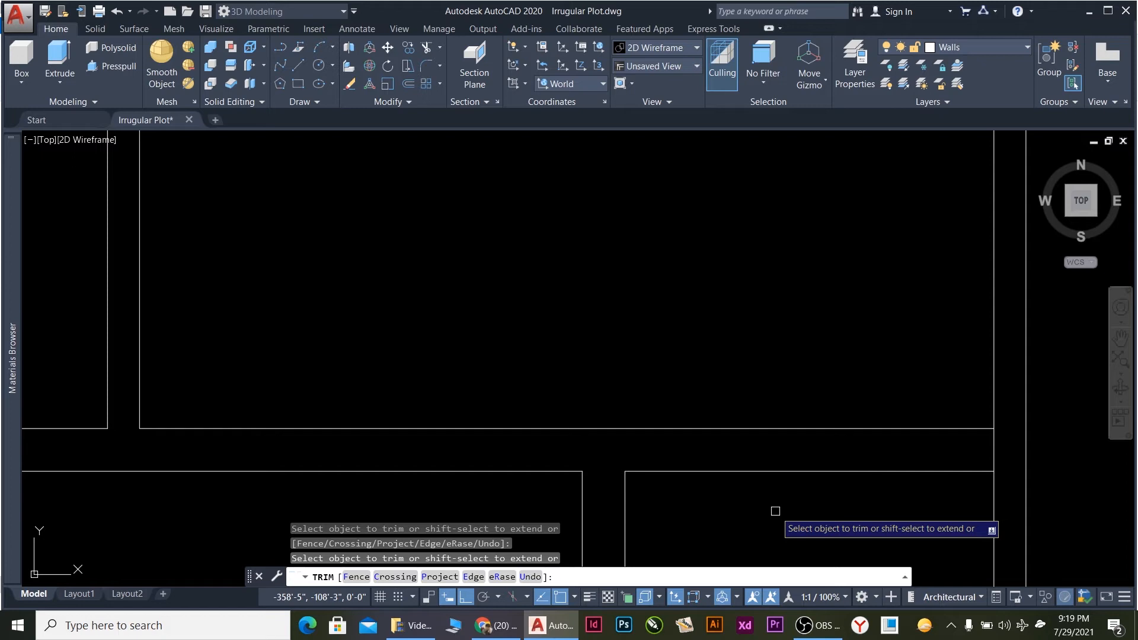
pyautogui.scroll(-6, 810, 457)
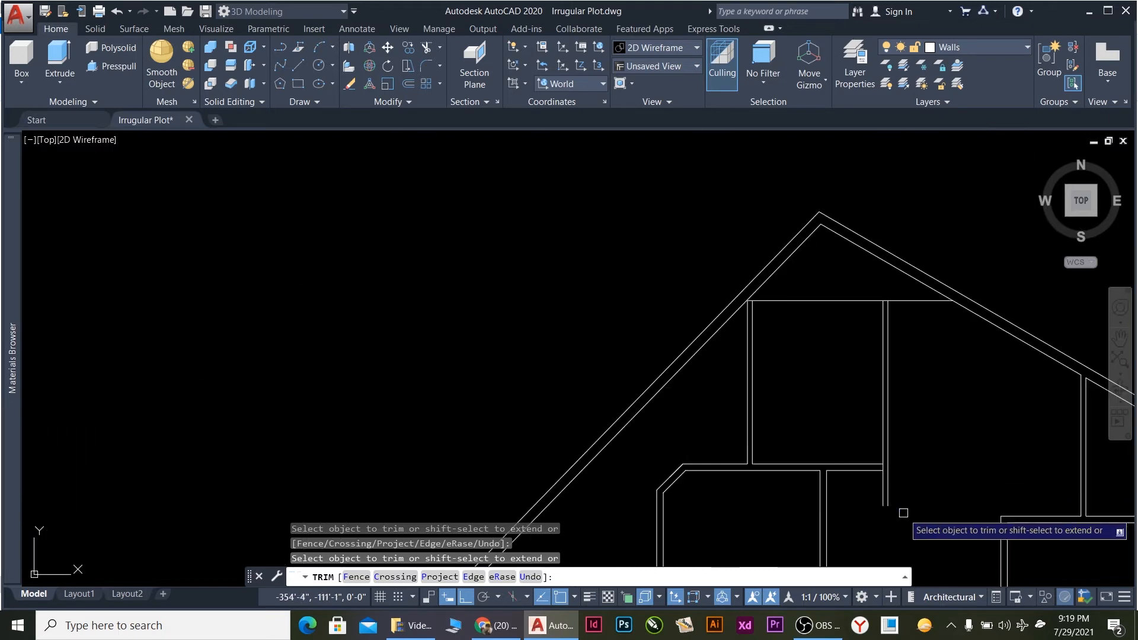
pyautogui.scroll(7, 895, 475)
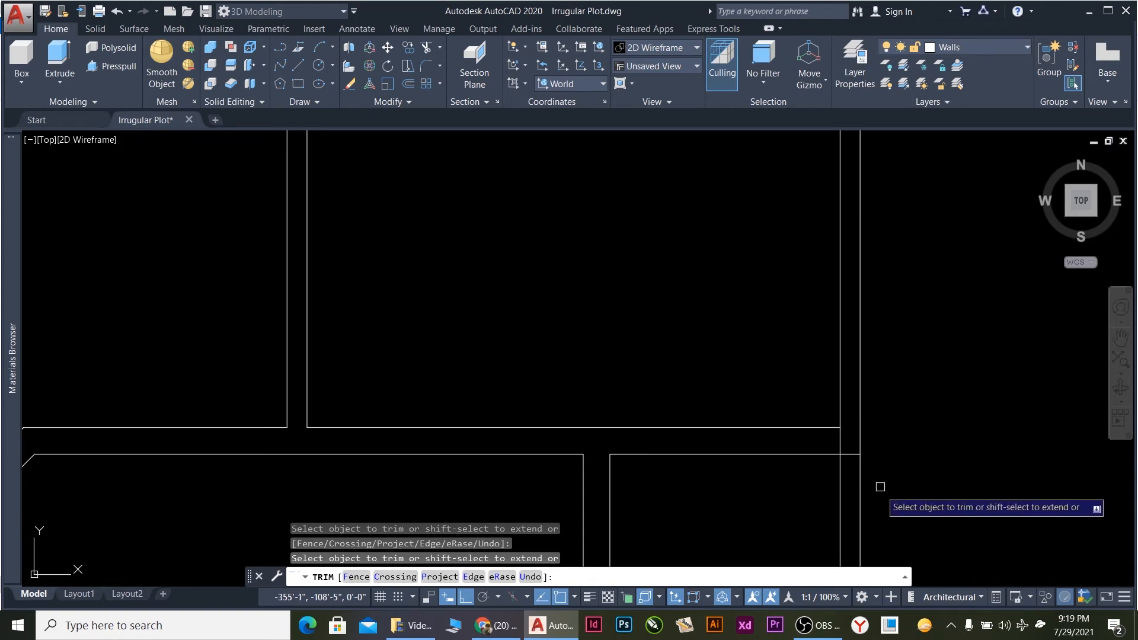
pyautogui.click(884, 536)
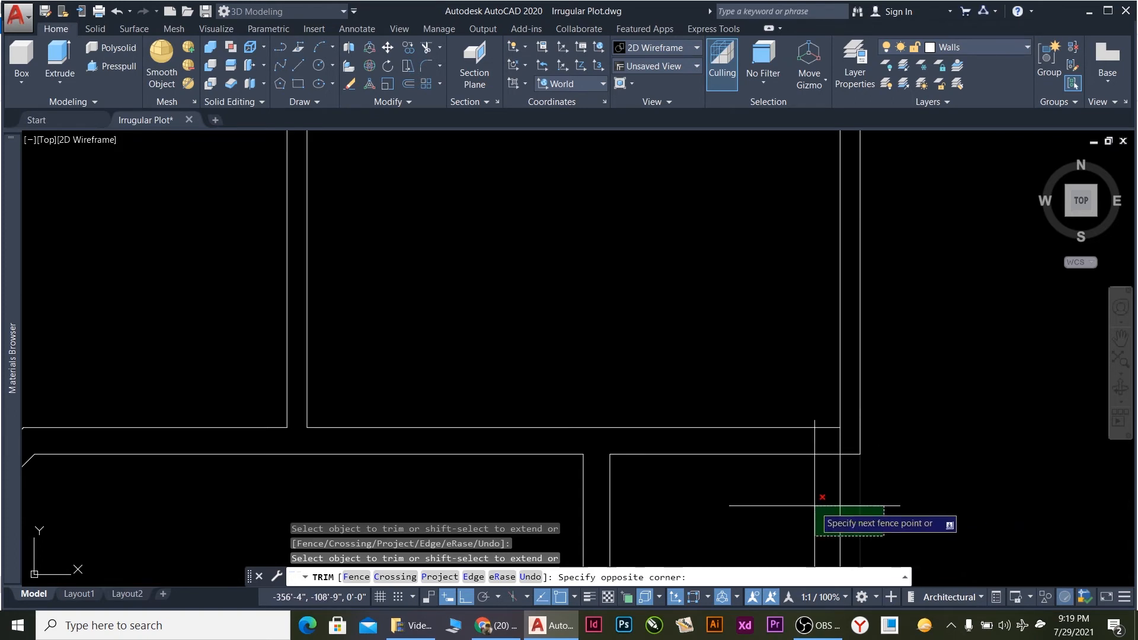
pyautogui.click(819, 496)
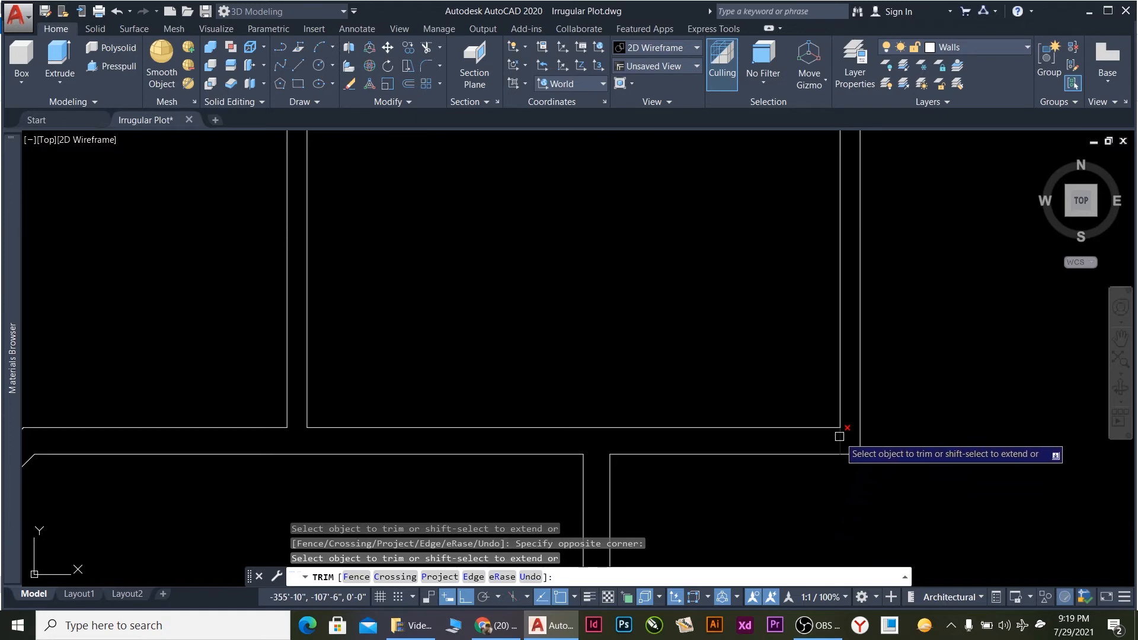
# Compare the area around the redrawn kitchen with the ground floor reference plan, and leave the Trim command.
pyautogui.scroll(-5, 842, 434)
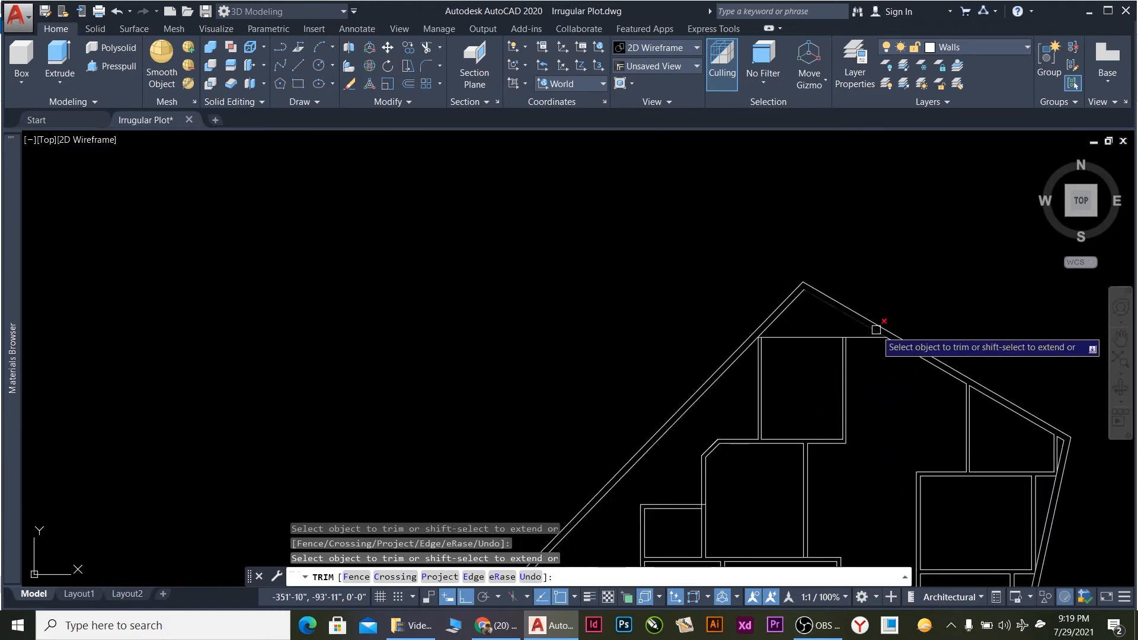
pyautogui.scroll(-5, 877, 330)
pyautogui.scroll(3, 955, 381)
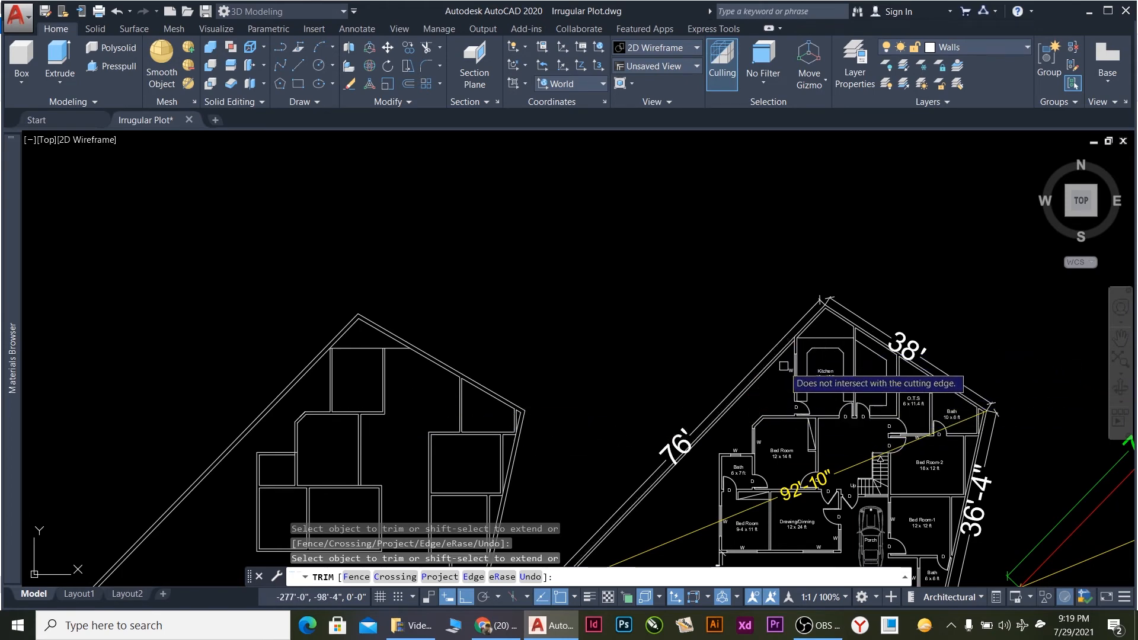
pyautogui.scroll(-10, 851, 376)
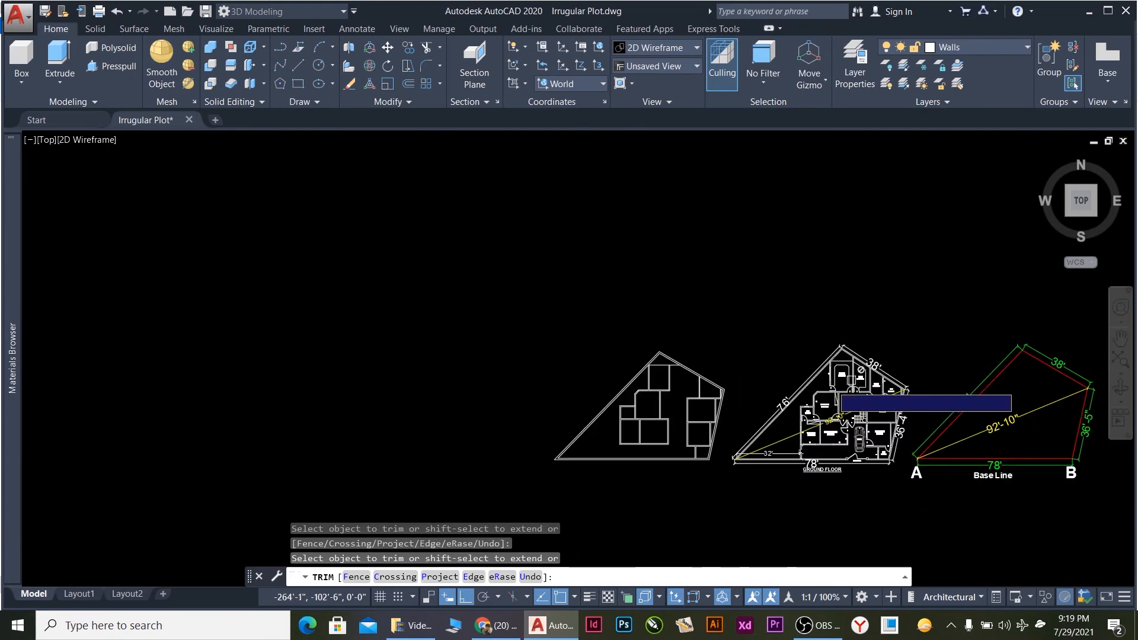
pyautogui.scroll(7, 656, 364)
pyautogui.scroll(-4, 654, 356)
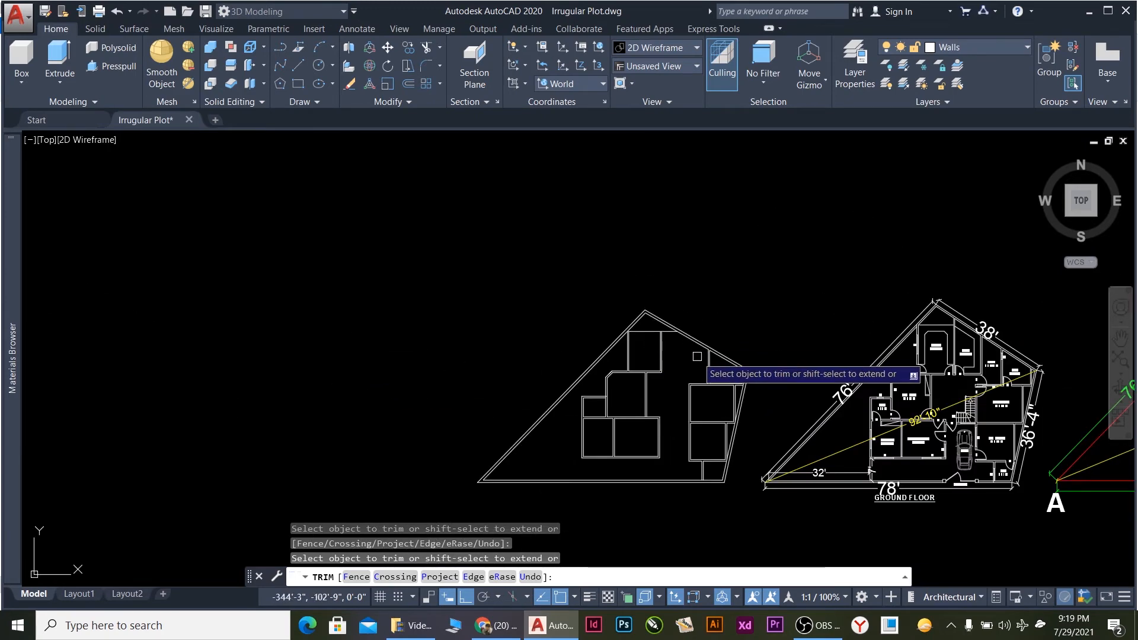
pyautogui.scroll(2, 685, 351)
pyautogui.scroll(-4, 685, 351)
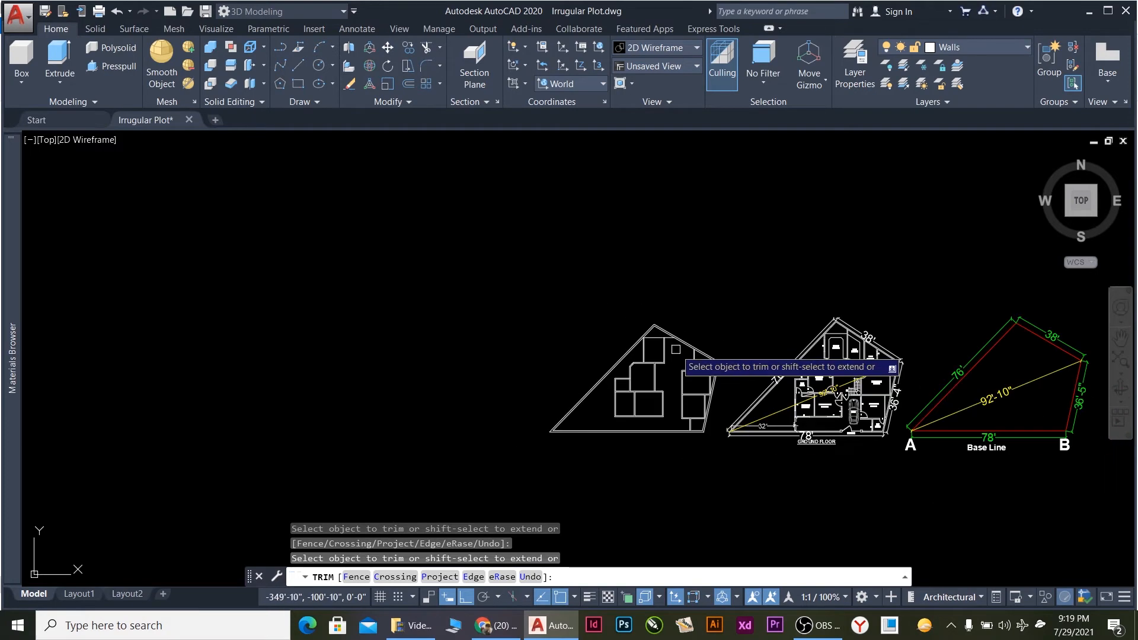
pyautogui.scroll(4, 682, 351)
pyautogui.scroll(4, 652, 356)
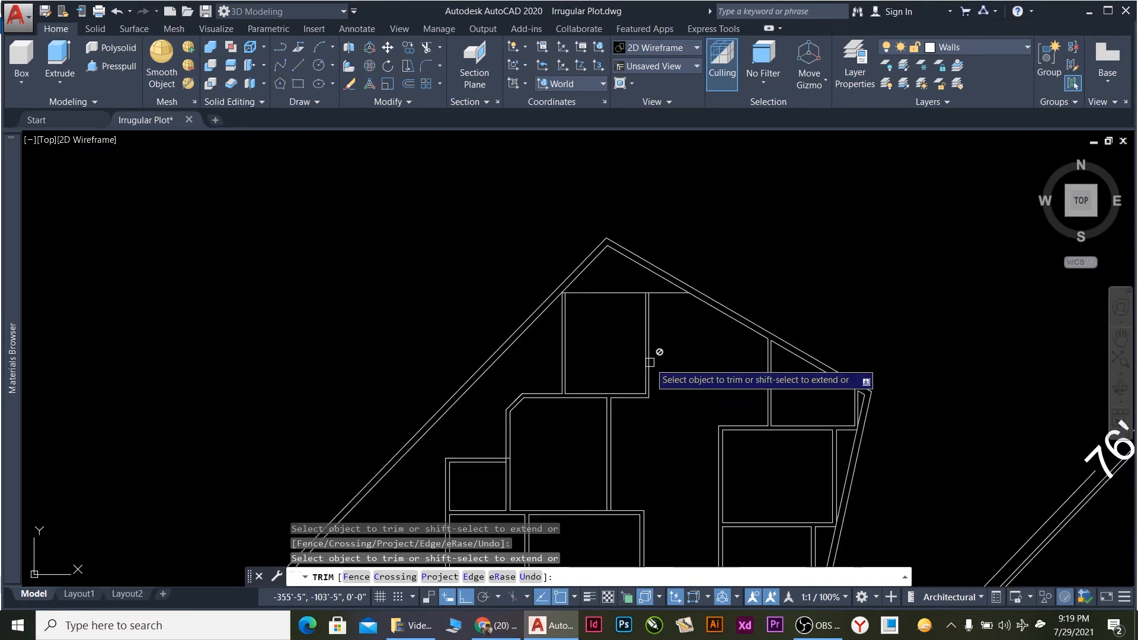
pyautogui.press('Escape')
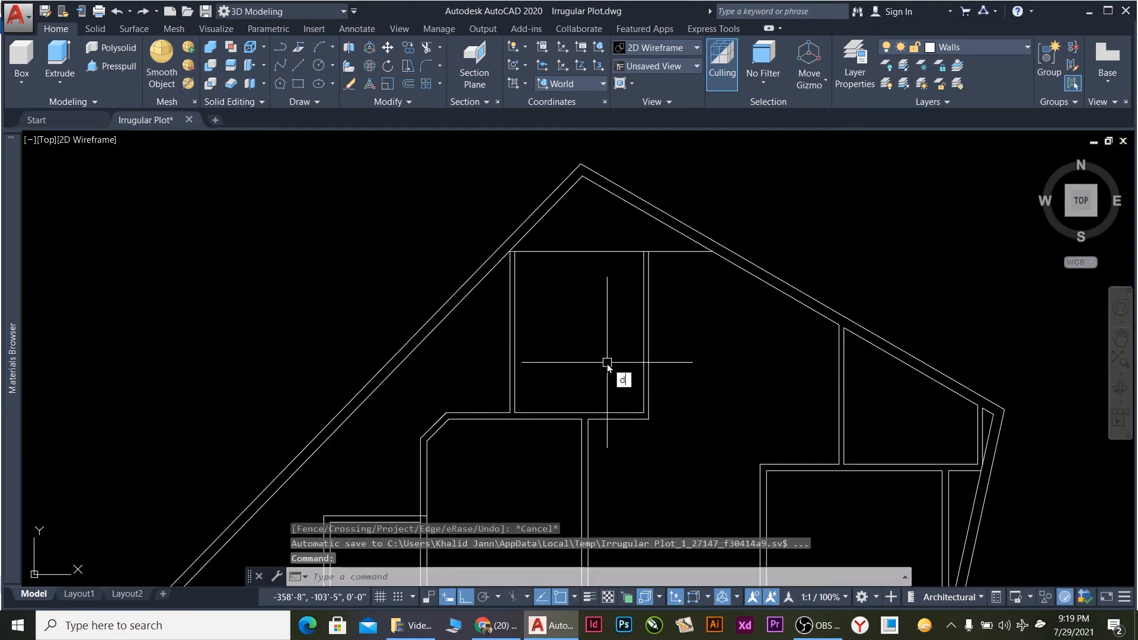
pyautogui.write('di')
pyautogui.press('Return')
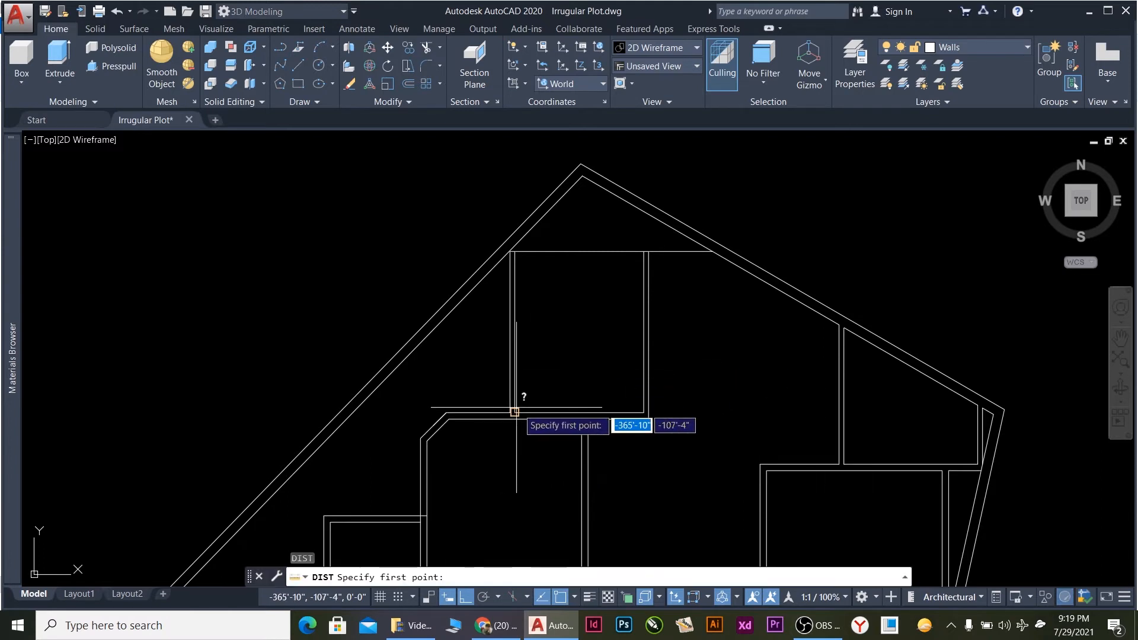
pyautogui.click(515, 412)
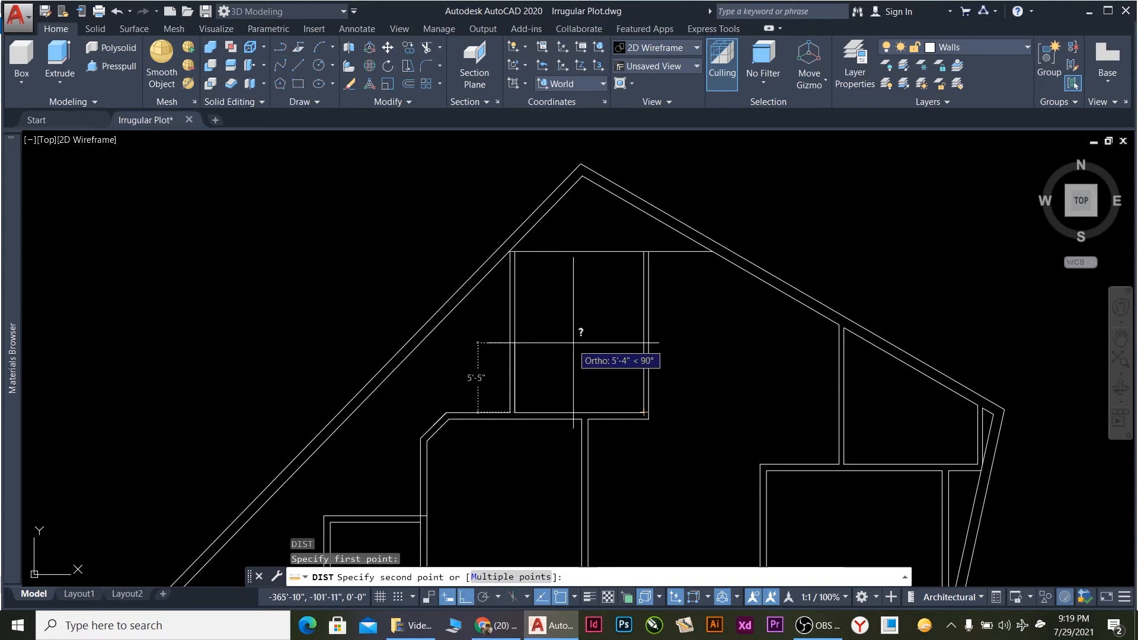
pyautogui.scroll(-3, 574, 342)
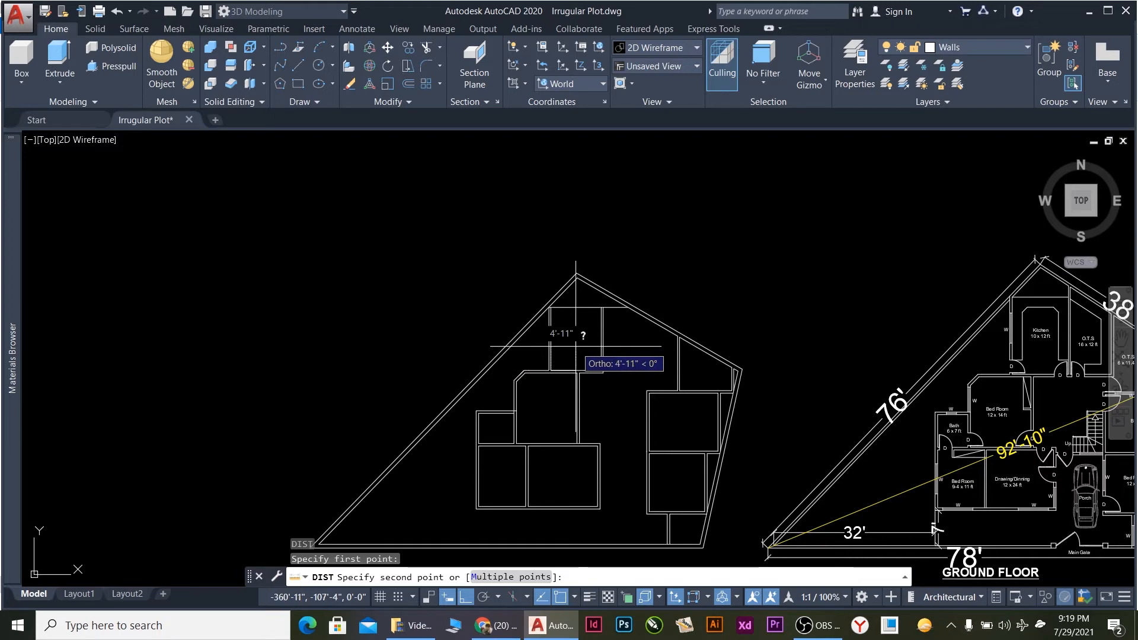
pyautogui.scroll(-2, 575, 347)
pyautogui.scroll(2, 575, 346)
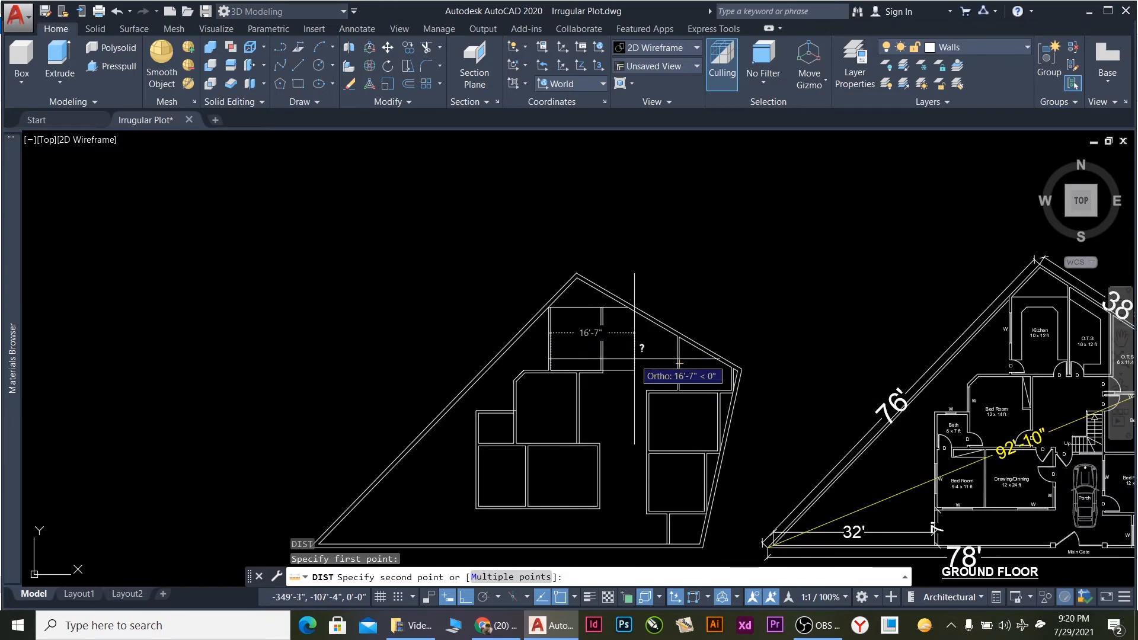
pyautogui.press('Escape')
# Offset the kitchen's top wall line 15 inches downward into the room.
pyautogui.scroll(2, 634, 358)
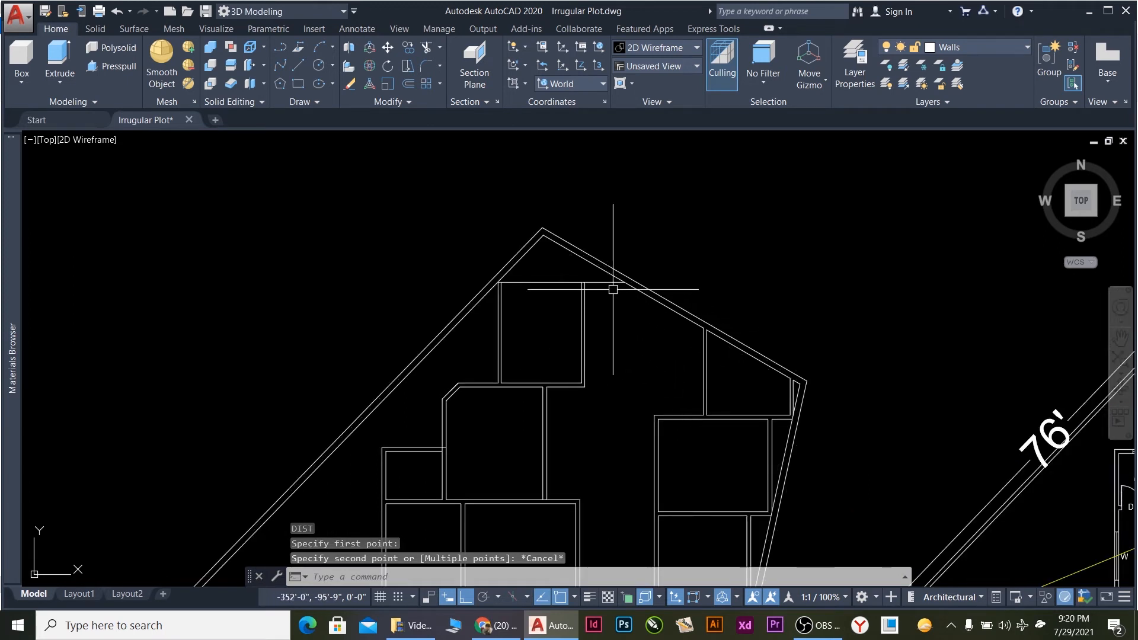
pyautogui.click(552, 282)
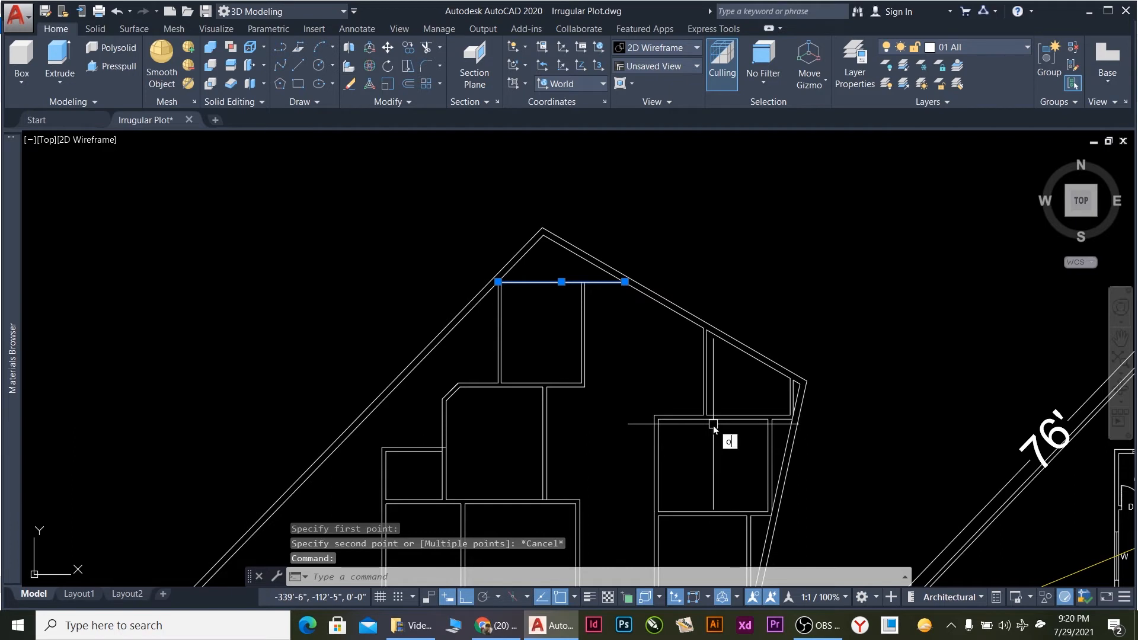
pyautogui.press('Return')
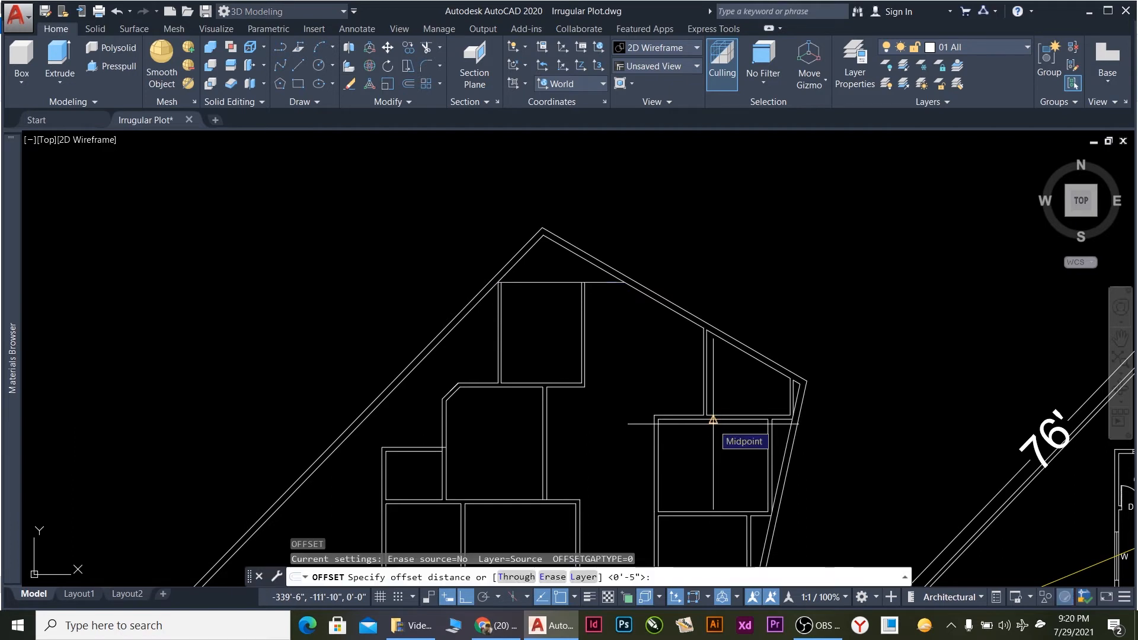
pyautogui.write('15')
pyautogui.press('Return')
pyautogui.click(620, 360)
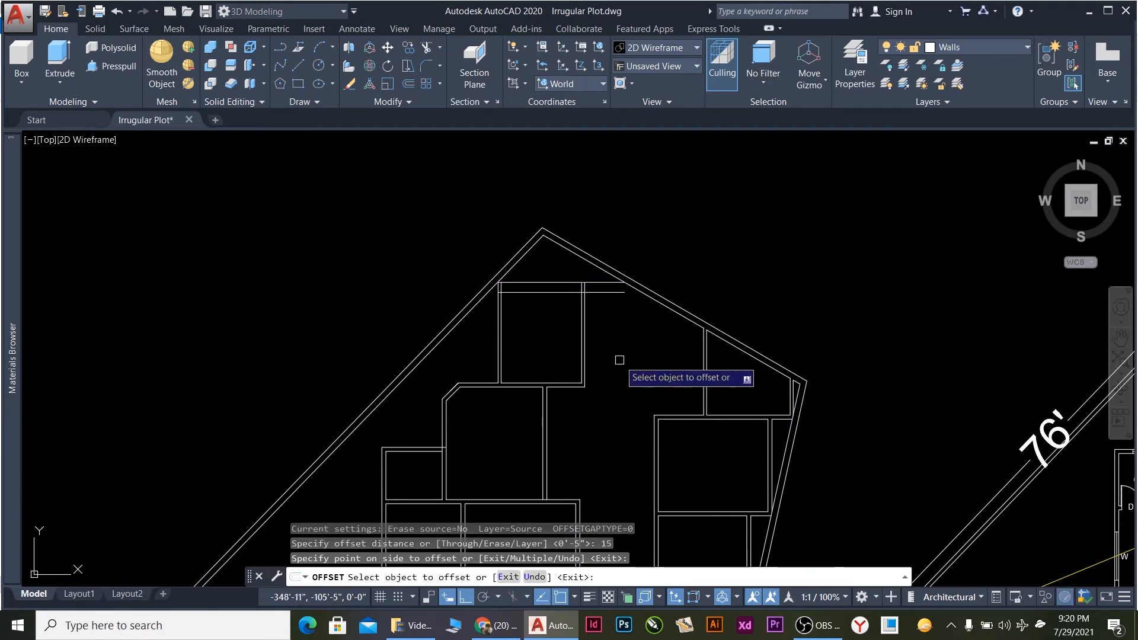
# Offset the inner lines of the kitchen's left and right walls 15 inches into the room.
pyautogui.click(503, 331)
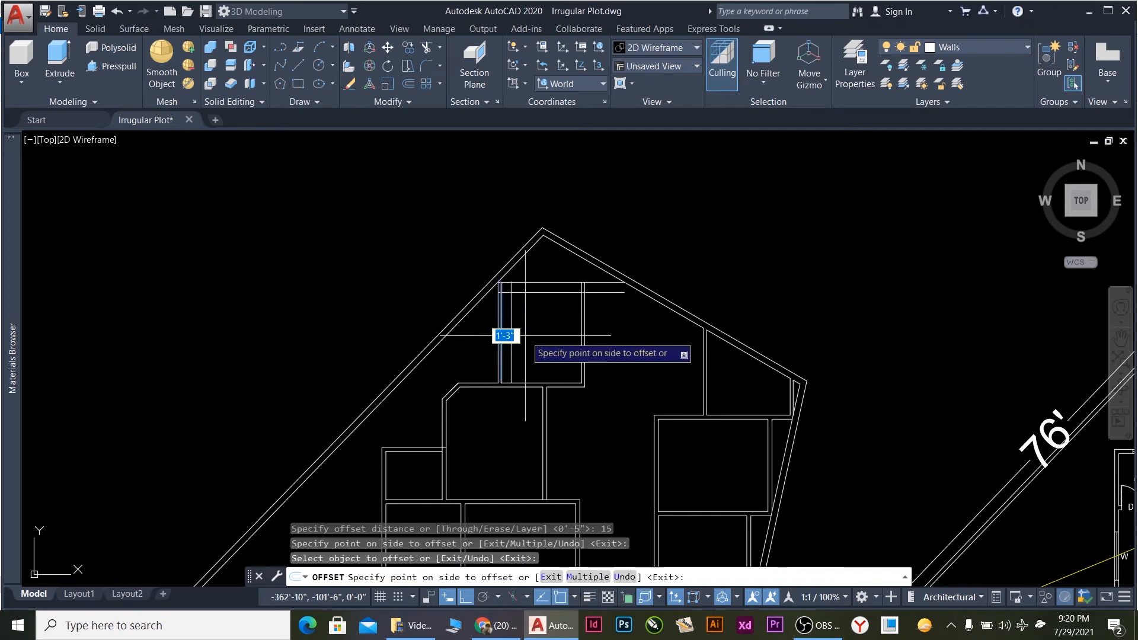
pyautogui.click(540, 332)
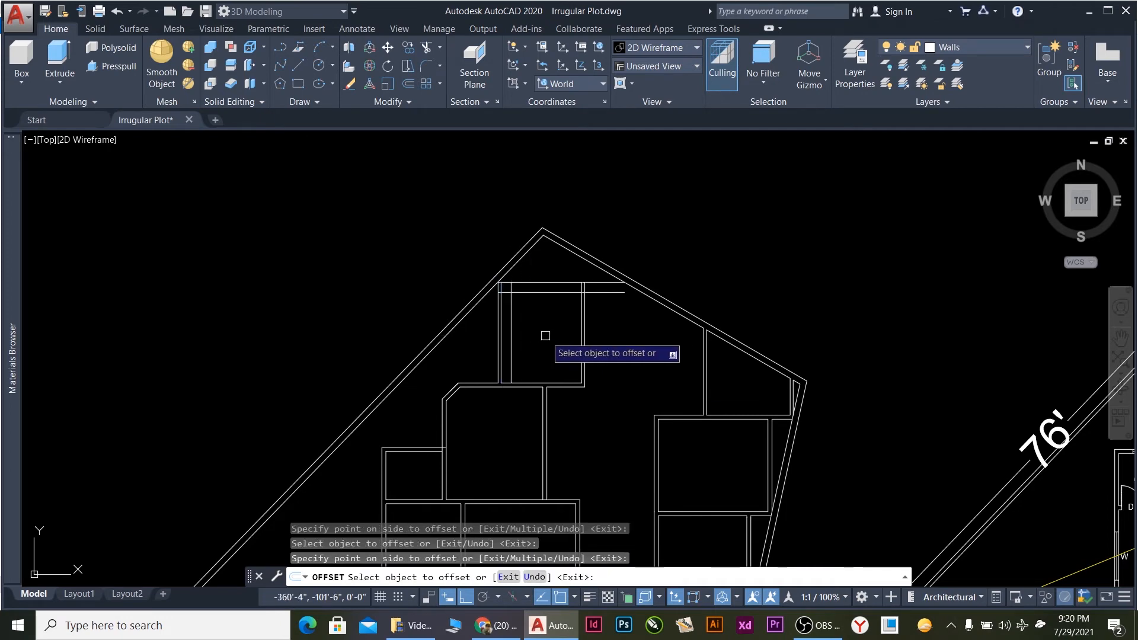
pyautogui.click(579, 342)
pyautogui.click(596, 356)
pyautogui.scroll(-2, 593, 358)
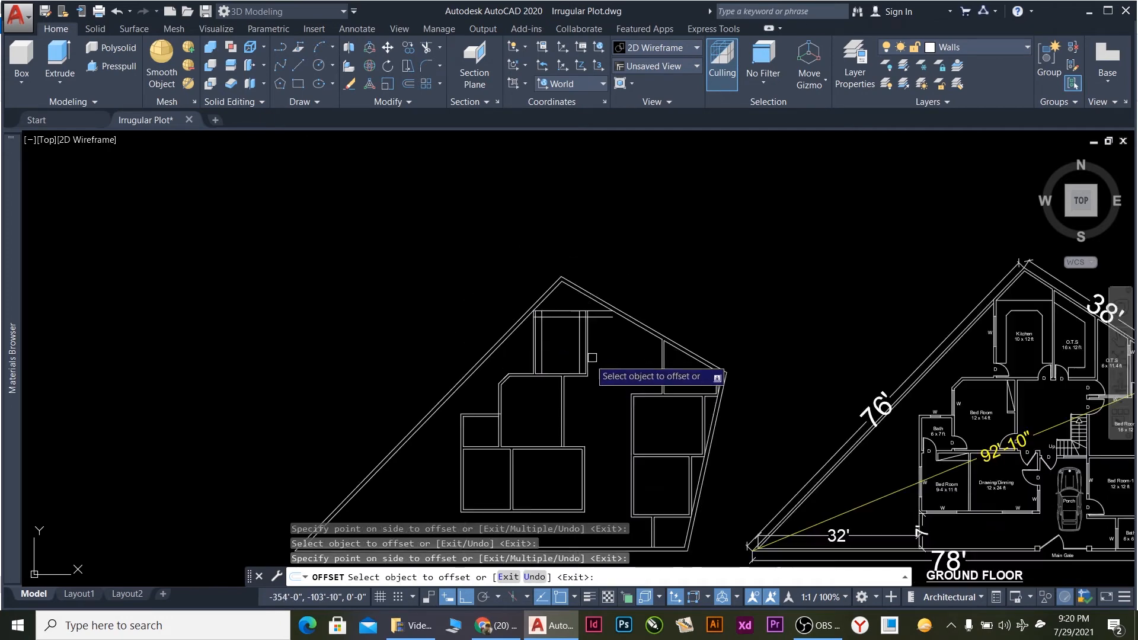
pyautogui.scroll(-2, 592, 358)
pyautogui.scroll(4, 889, 363)
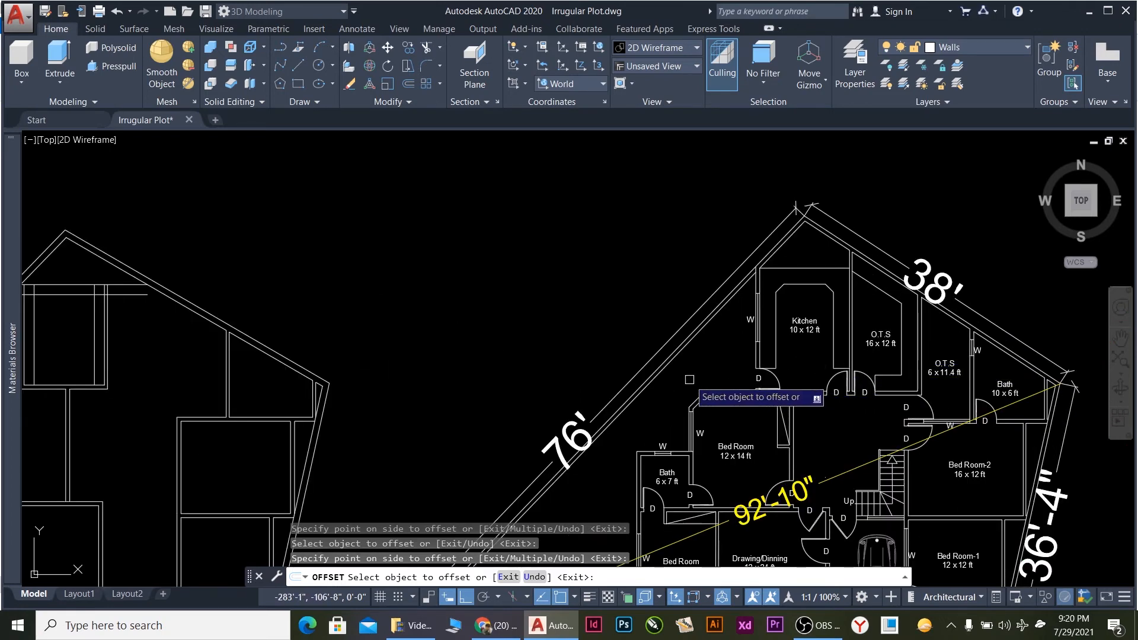
pyautogui.scroll(-2, 473, 384)
pyautogui.scroll(6, 472, 385)
pyautogui.scroll(2, 733, 378)
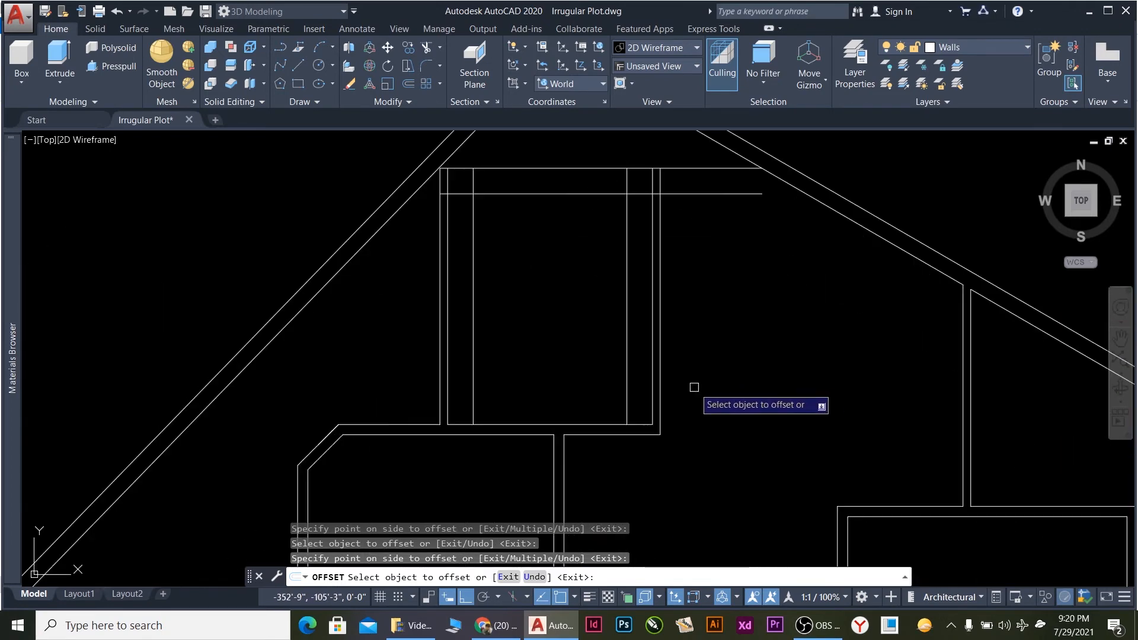
pyautogui.press('Escape')
# Offset the kitchen's bottom inner wall line 30 inches upward into the room.
pyautogui.click(546, 424)
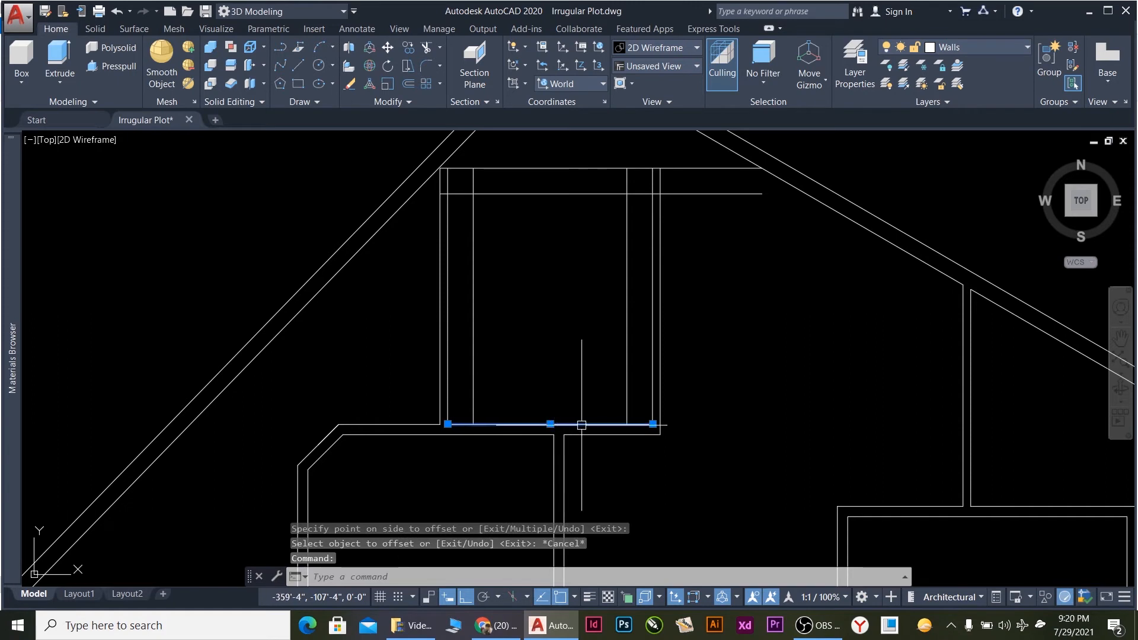
pyautogui.press('Return')
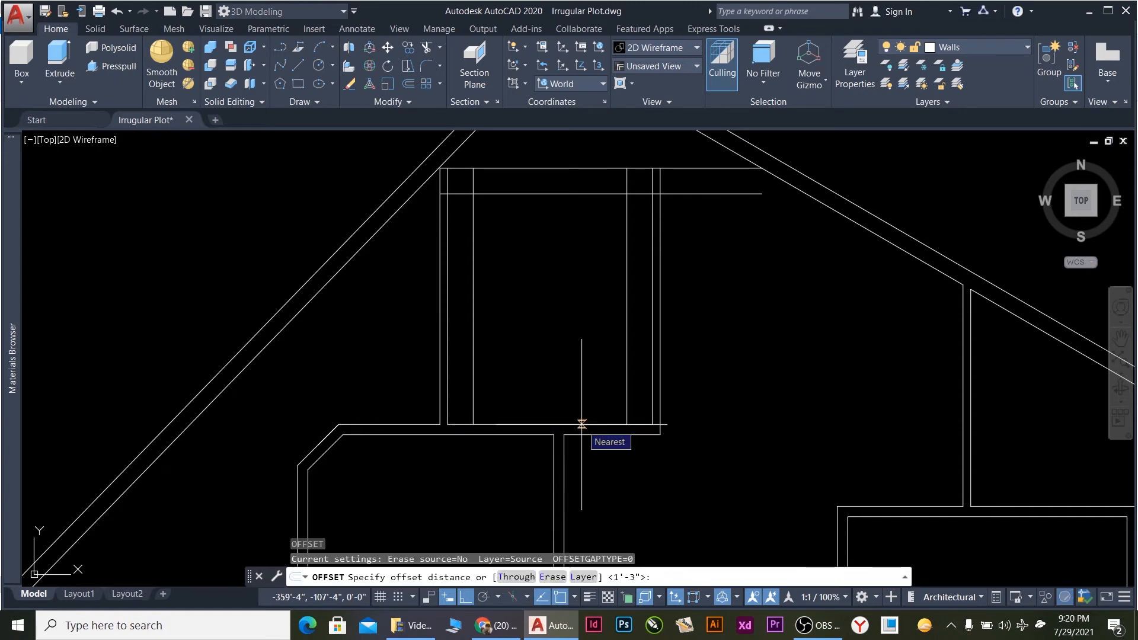
pyautogui.write('30')
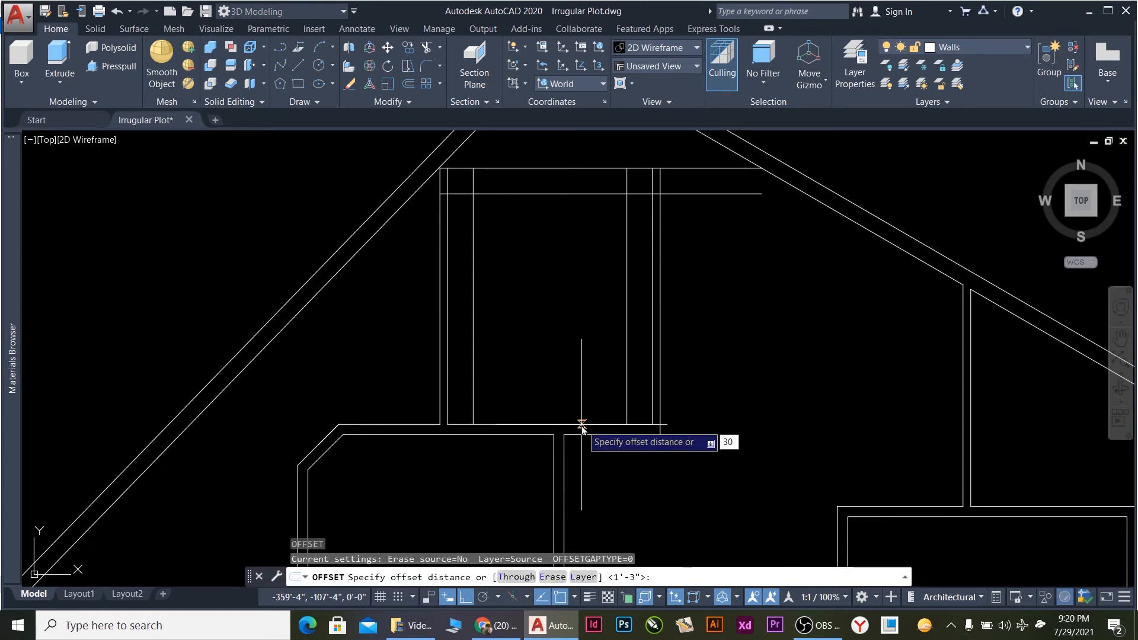
pyautogui.press('Return')
pyautogui.click(543, 424)
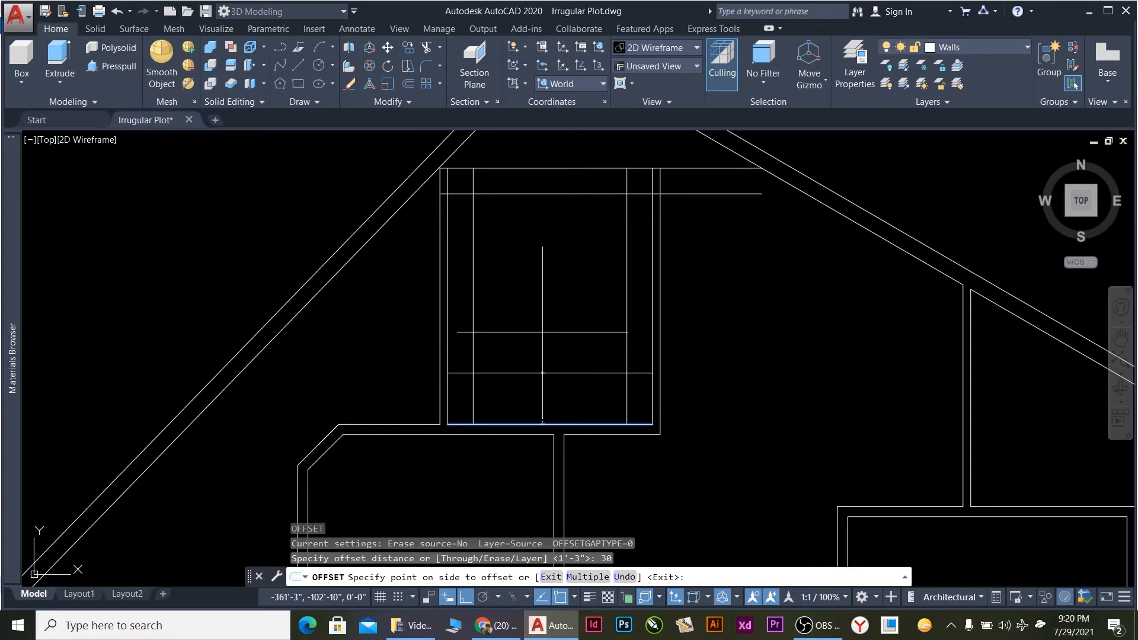
pyautogui.click(542, 333)
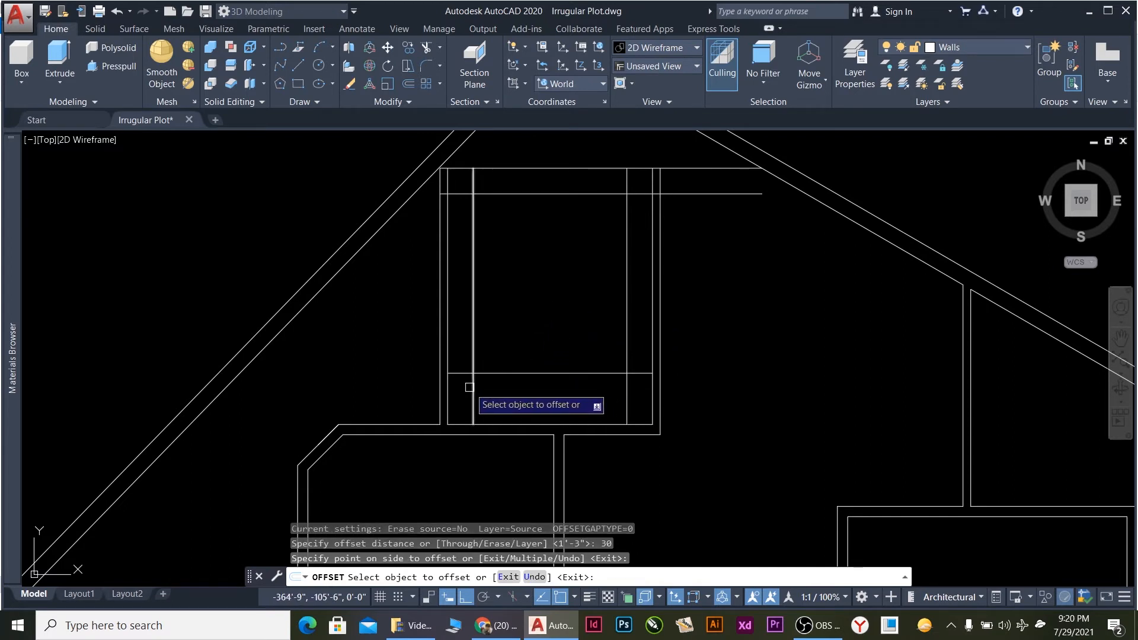
pyautogui.press('Escape')
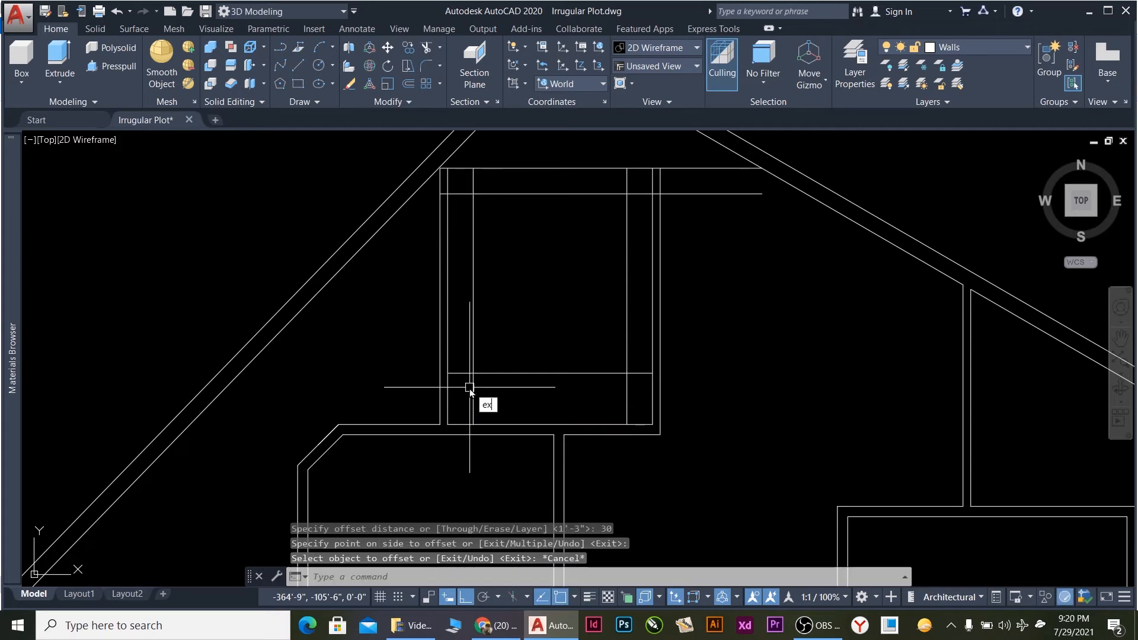
# Extend the kitchen's lower offset line at the left wall.
pyautogui.write('ex')
pyautogui.press('Return')
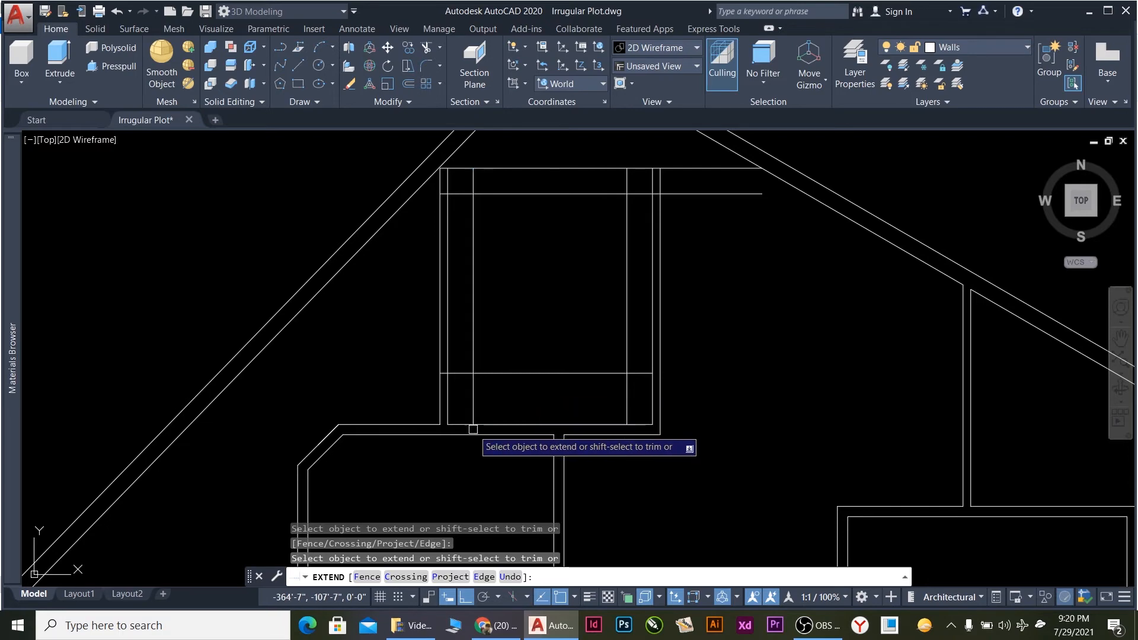
pyautogui.scroll(-4, 473, 425)
pyautogui.scroll(2, 952, 512)
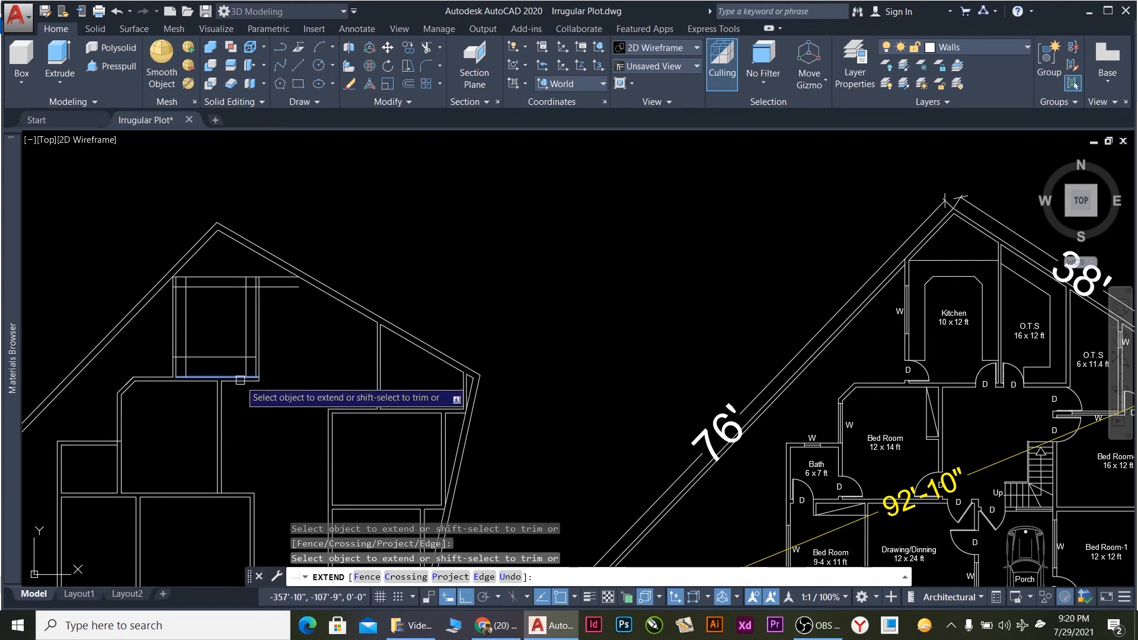
pyautogui.press('Escape')
# Move both lines of the kitchen's right wall 12 inches to the right.
pyautogui.click(261, 326)
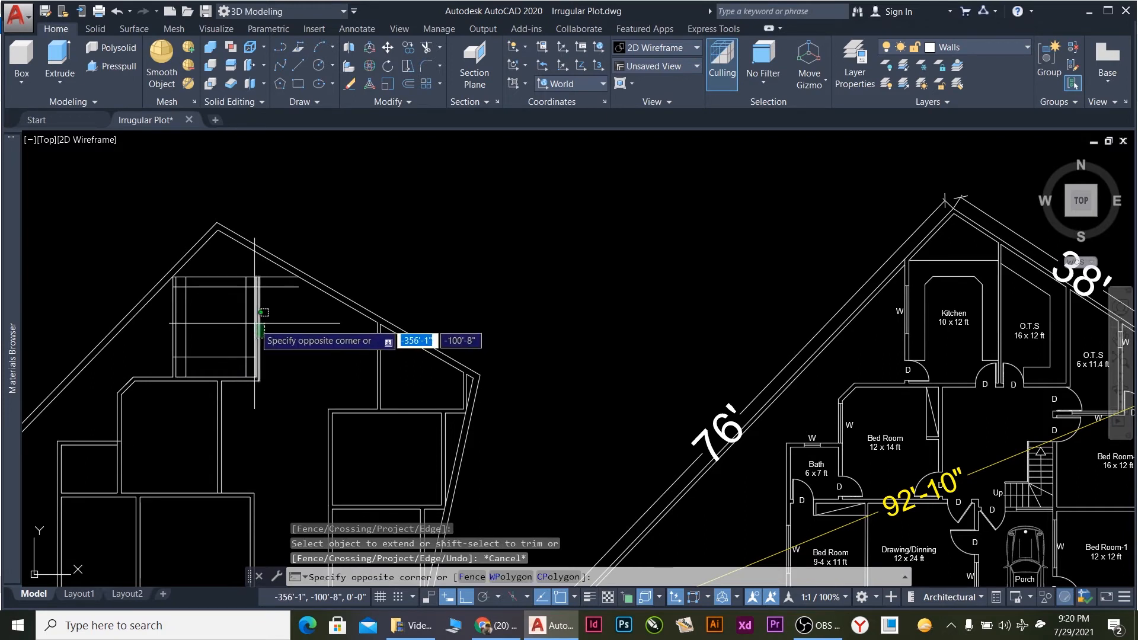
pyautogui.click(268, 330)
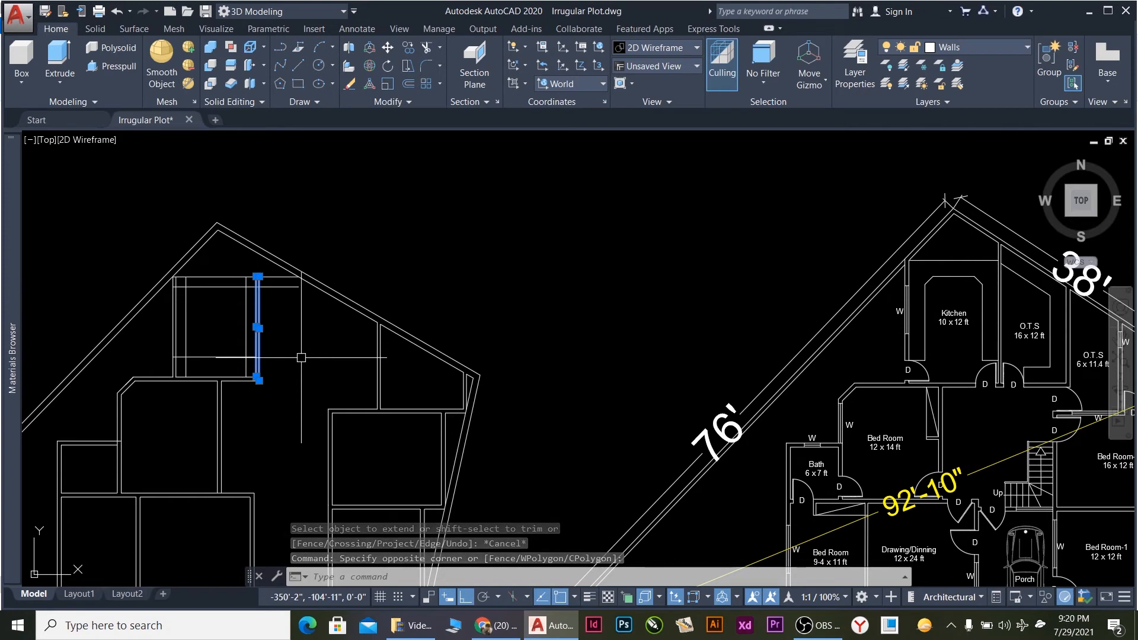
pyautogui.write('M')
pyautogui.press('Return')
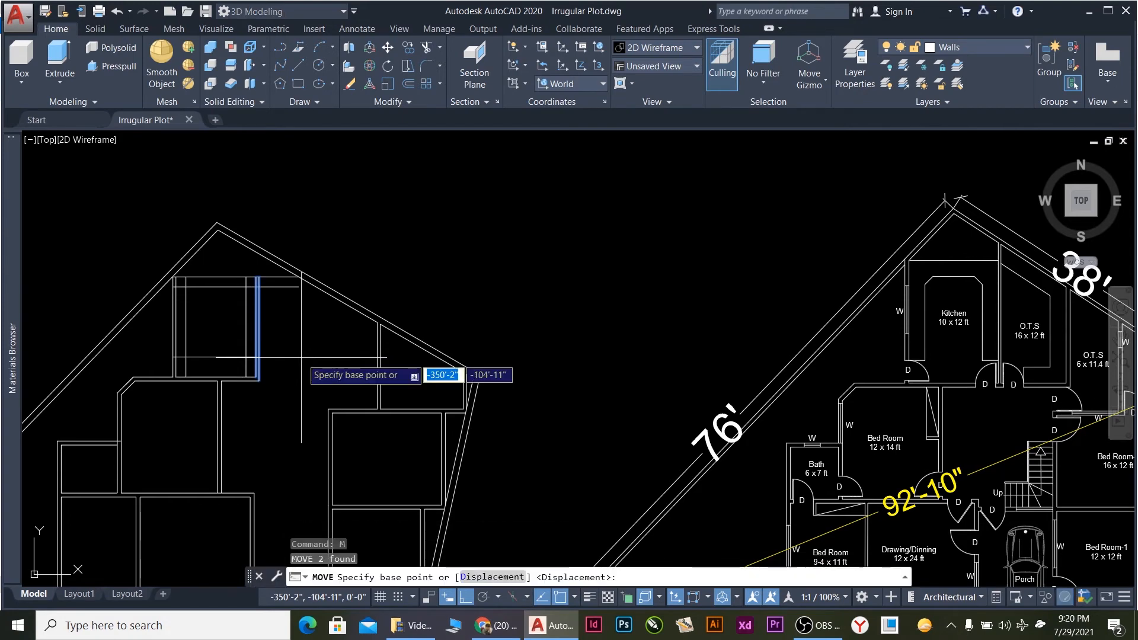
pyautogui.click(416, 320)
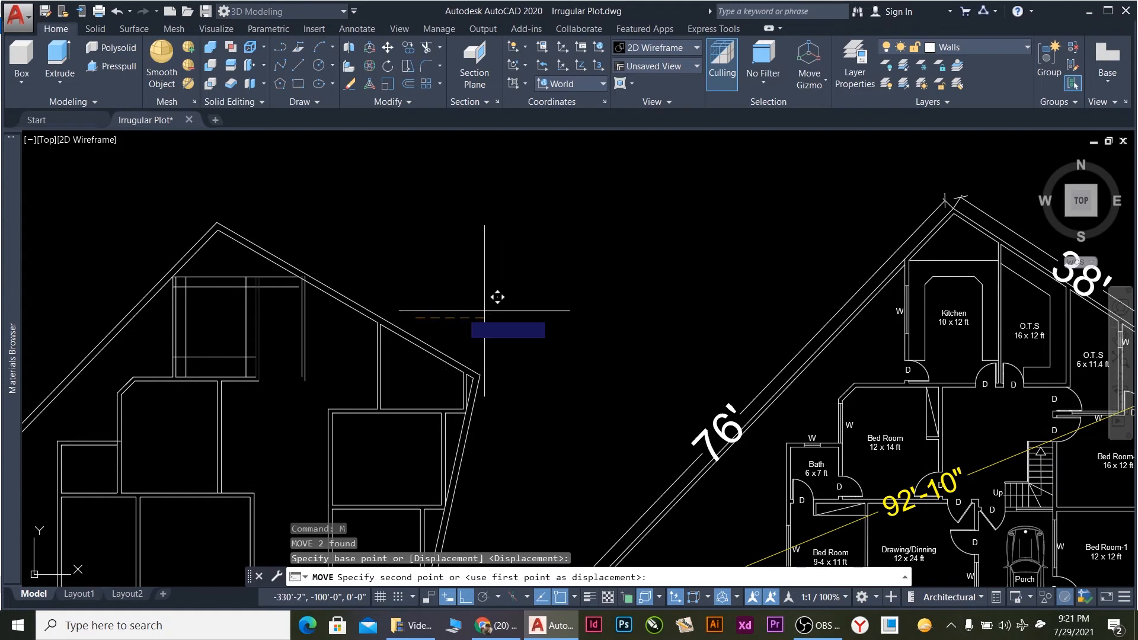
pyautogui.write('12')
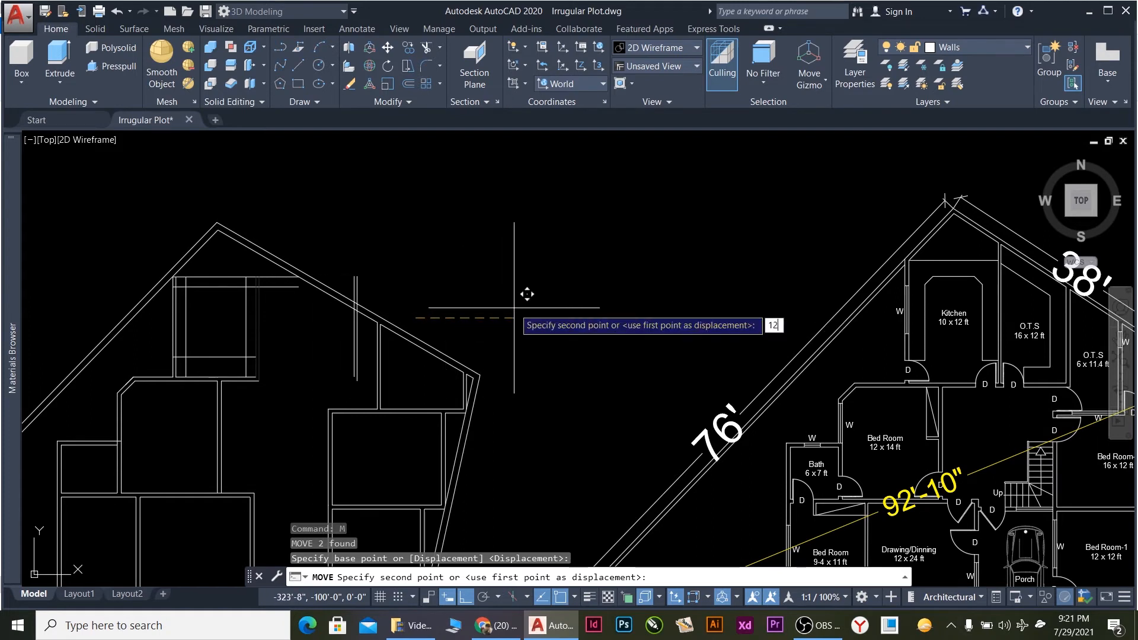
pyautogui.press('Return')
pyautogui.scroll(2, 333, 361)
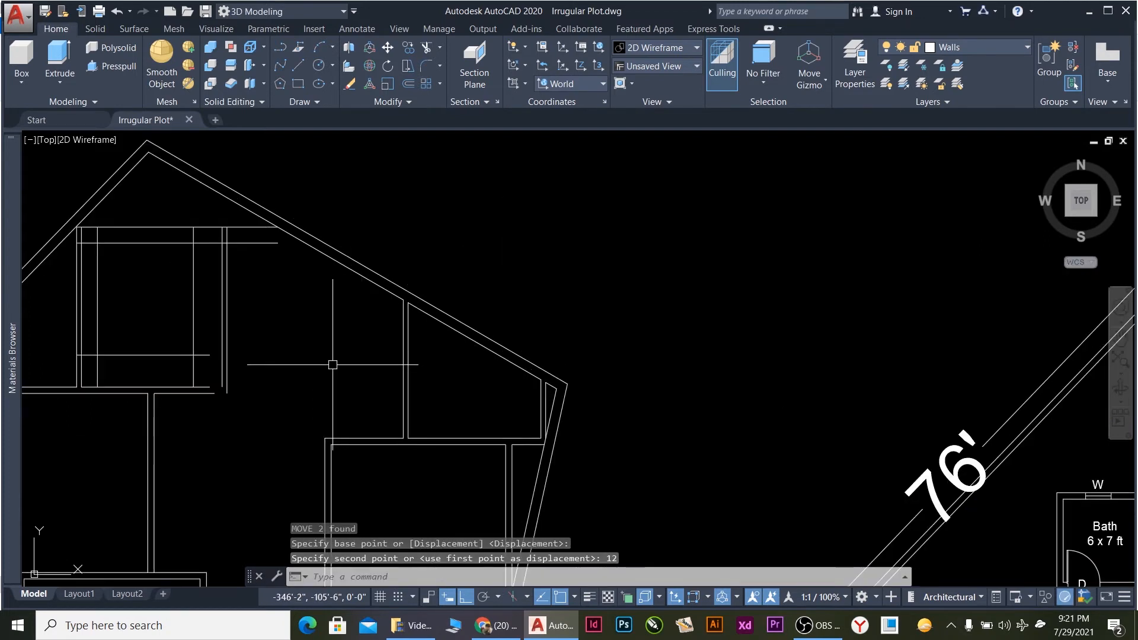
pyautogui.press('Escape')
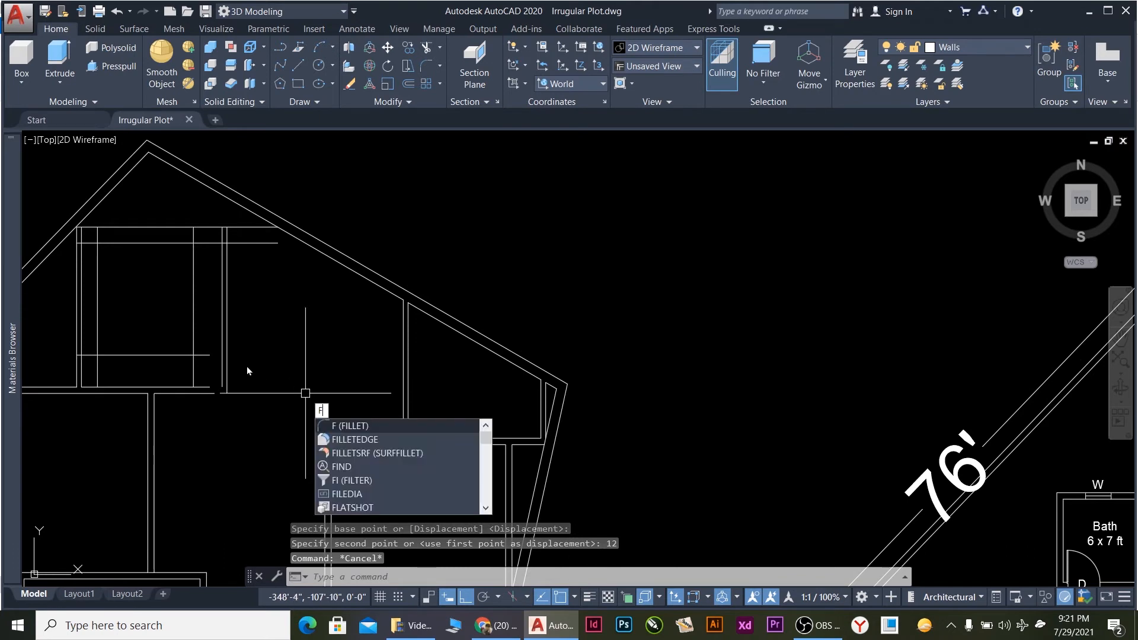
# Fillet the inner and outer lines at the kitchen's lower-right wall corner to close both gaps.
pyautogui.press('Return')
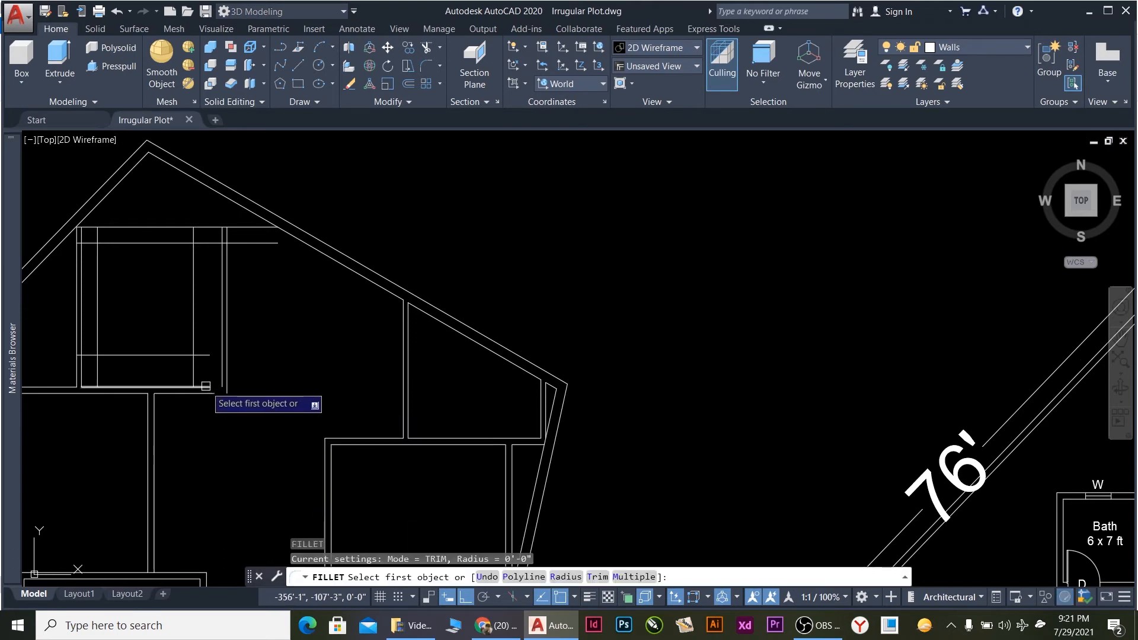
pyautogui.click(206, 386)
pyautogui.click(219, 391)
pyautogui.press('Return')
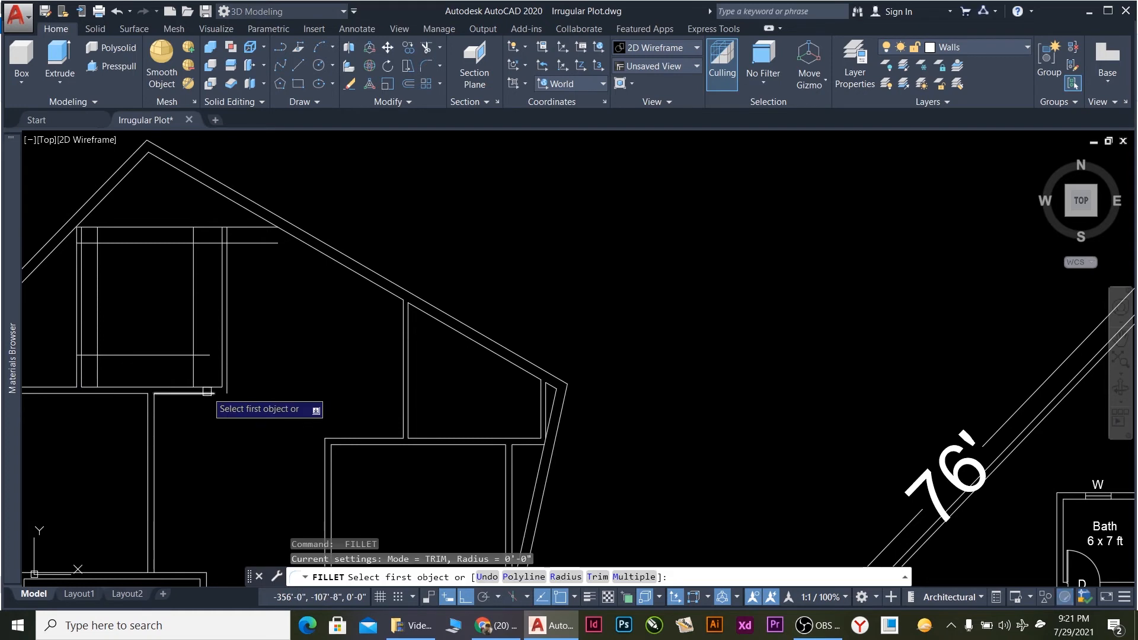
pyautogui.click(212, 394)
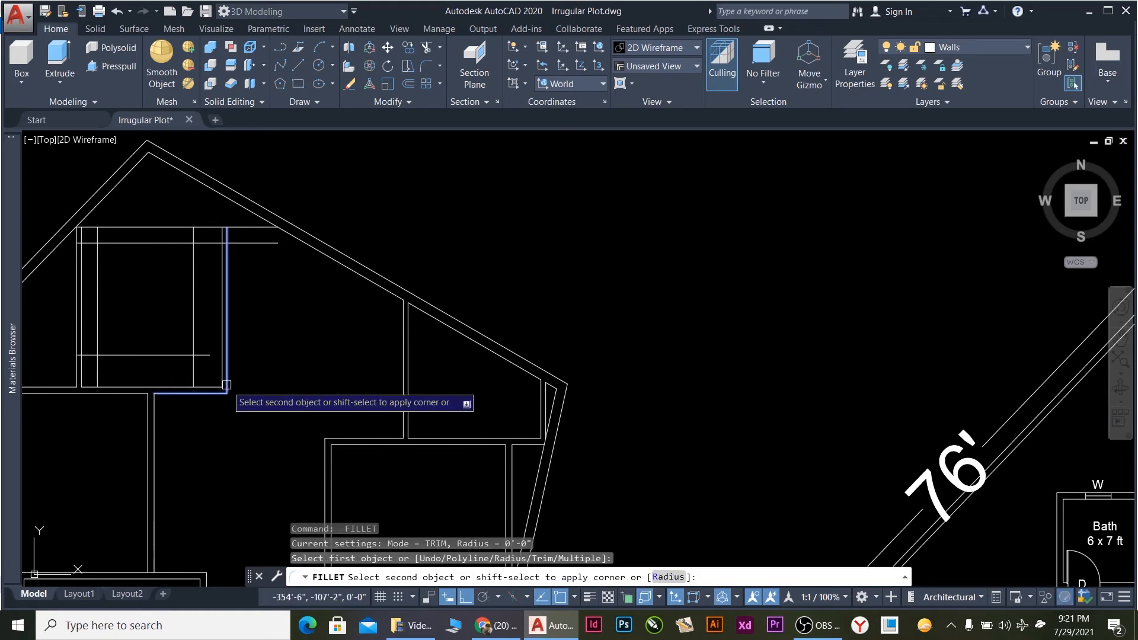
pyautogui.click(226, 386)
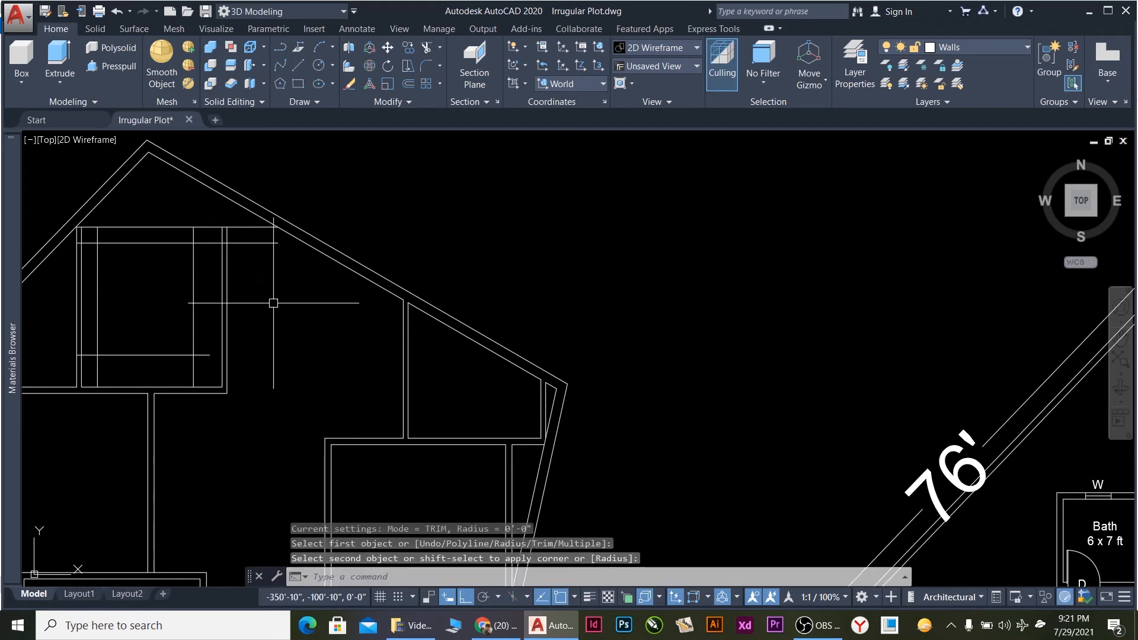
# Move the vertical offset line beside the kitchen's right wall 12 inches to the right.
pyautogui.click(201, 297)
pyautogui.click(185, 287)
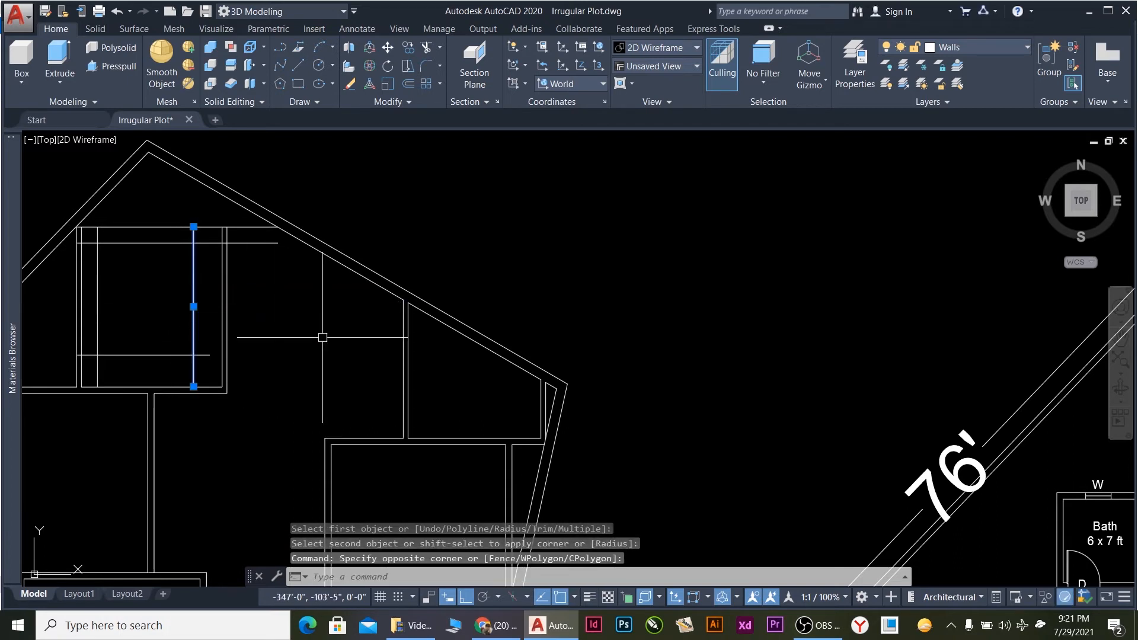
pyautogui.write('M')
pyautogui.press('Return')
pyautogui.click(301, 341)
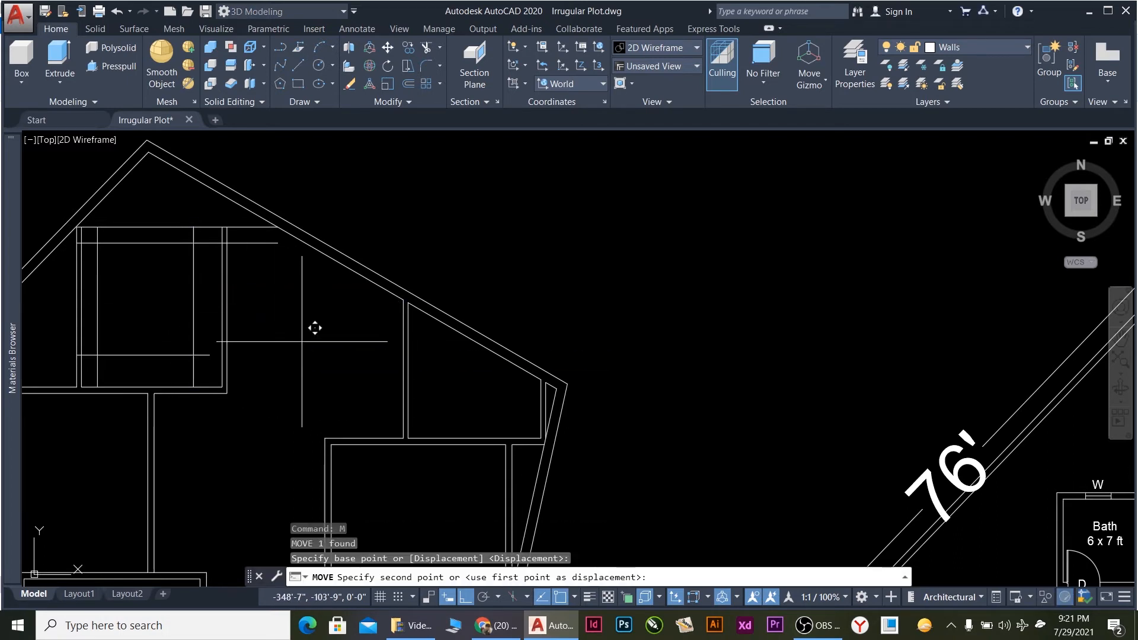
pyautogui.write('12')
pyautogui.press('Return')
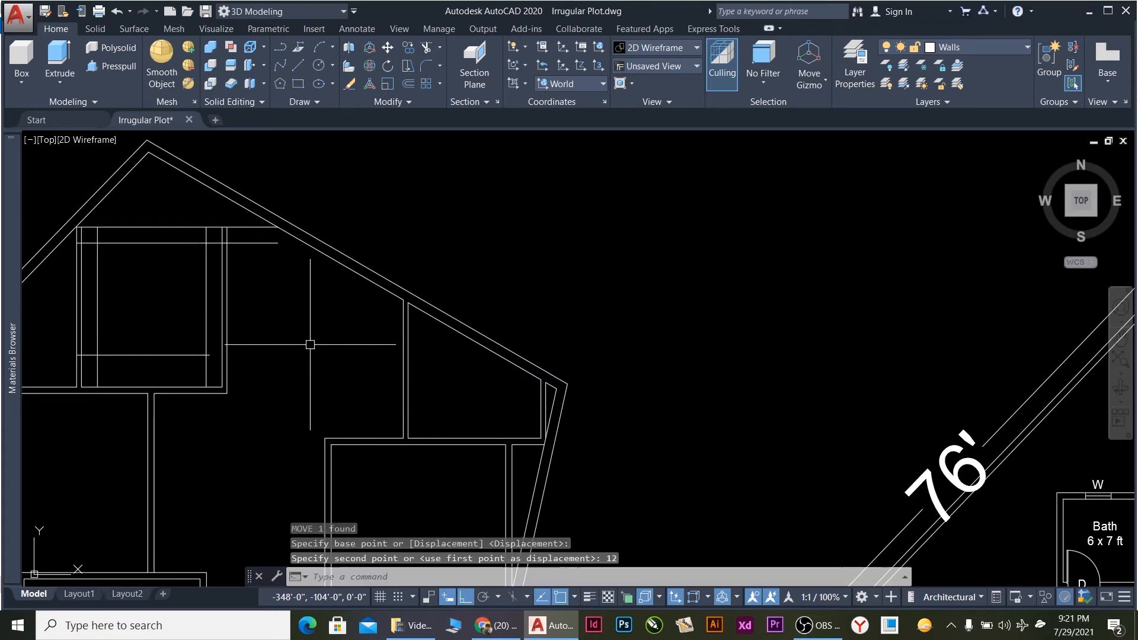
# Trim the upper counter line at the kitchen's left wall and the inner wall line above it.
pyautogui.scroll(2, 229, 209)
pyautogui.scroll(-4, 158, 217)
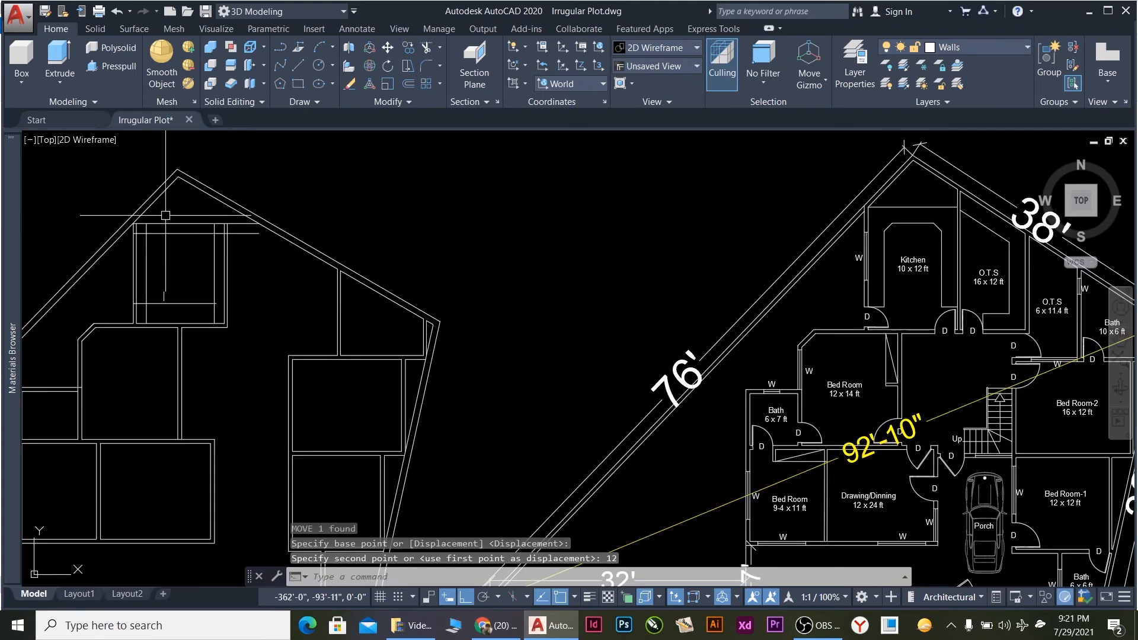
pyautogui.scroll(2, 130, 215)
pyautogui.scroll(2, 131, 216)
pyautogui.press('Escape')
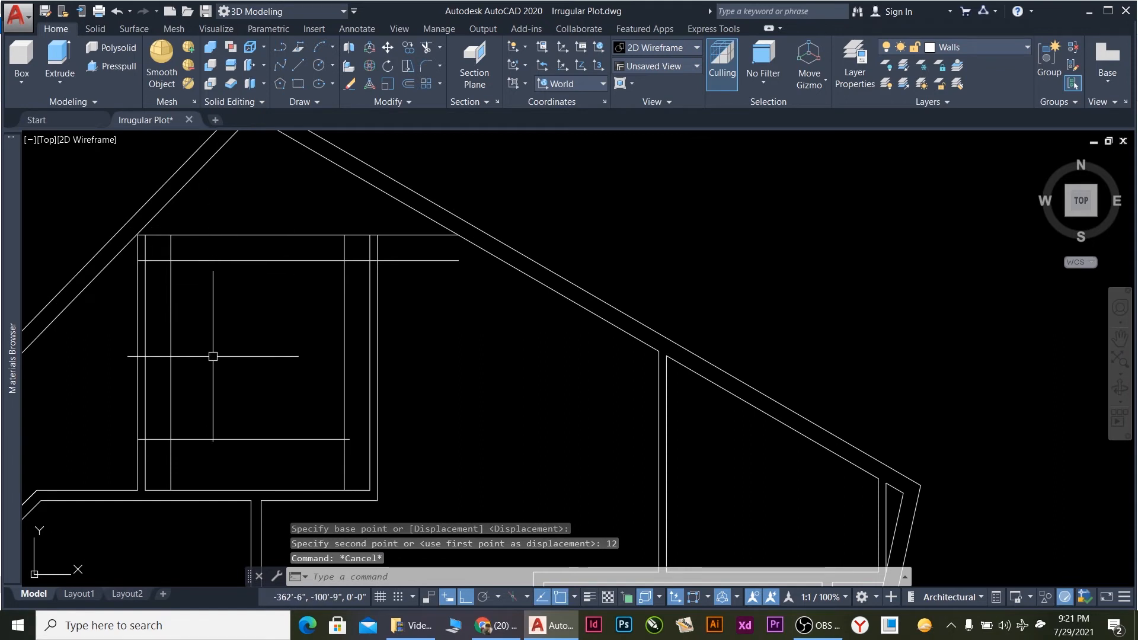
pyautogui.write('tr')
pyautogui.press('Return')
pyautogui.press('Return')
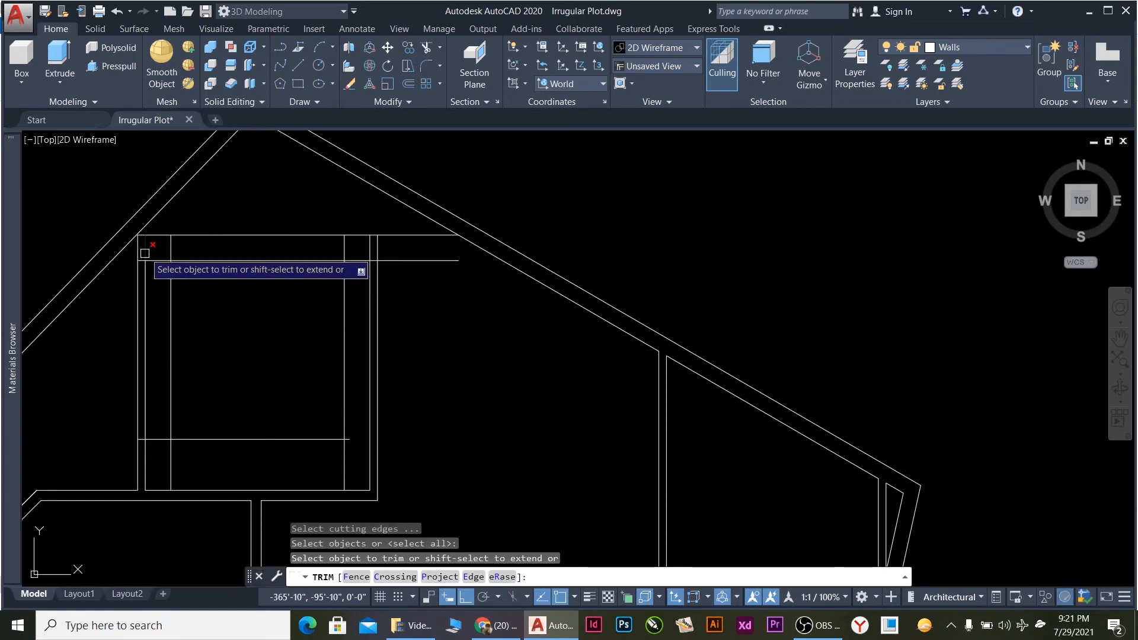
pyautogui.scroll(8, 142, 261)
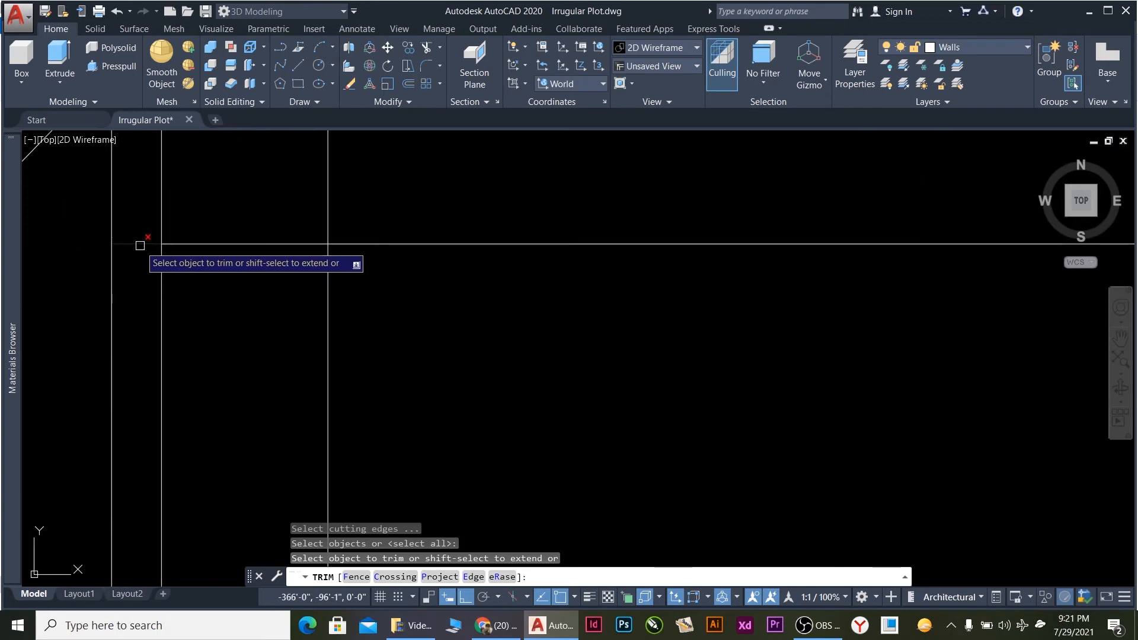
pyautogui.click(140, 245)
pyautogui.click(162, 203)
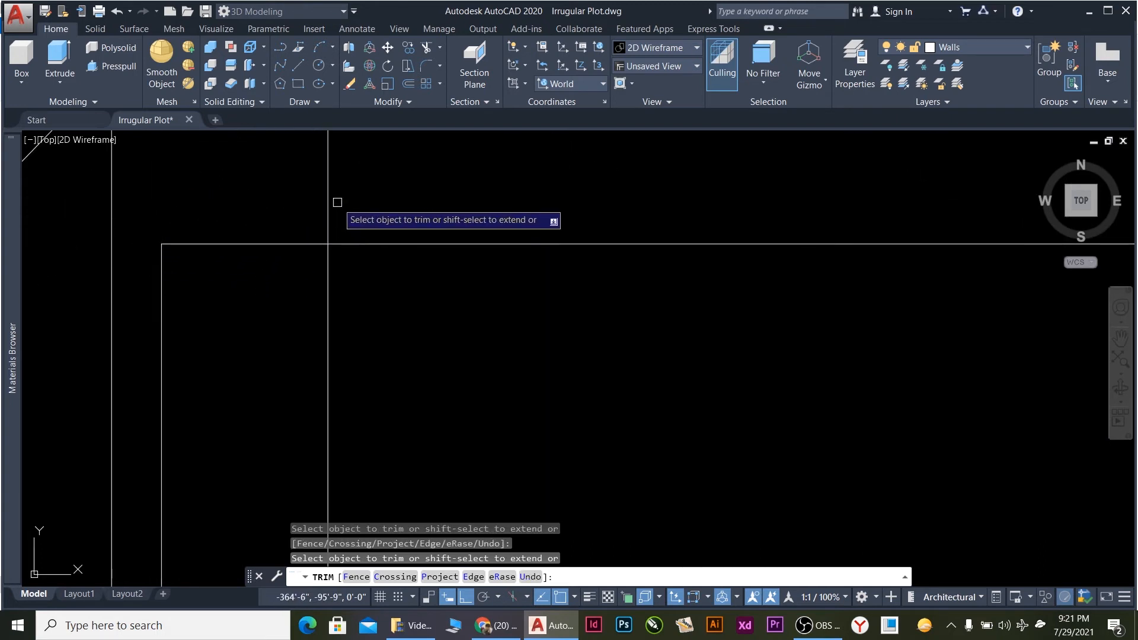
# Trim the counter lines at the kitchen's upper-right corner and delete the leftover horizontal segment crossing the right wall.
pyautogui.scroll(-5, 326, 197)
pyautogui.scroll(6, 379, 243)
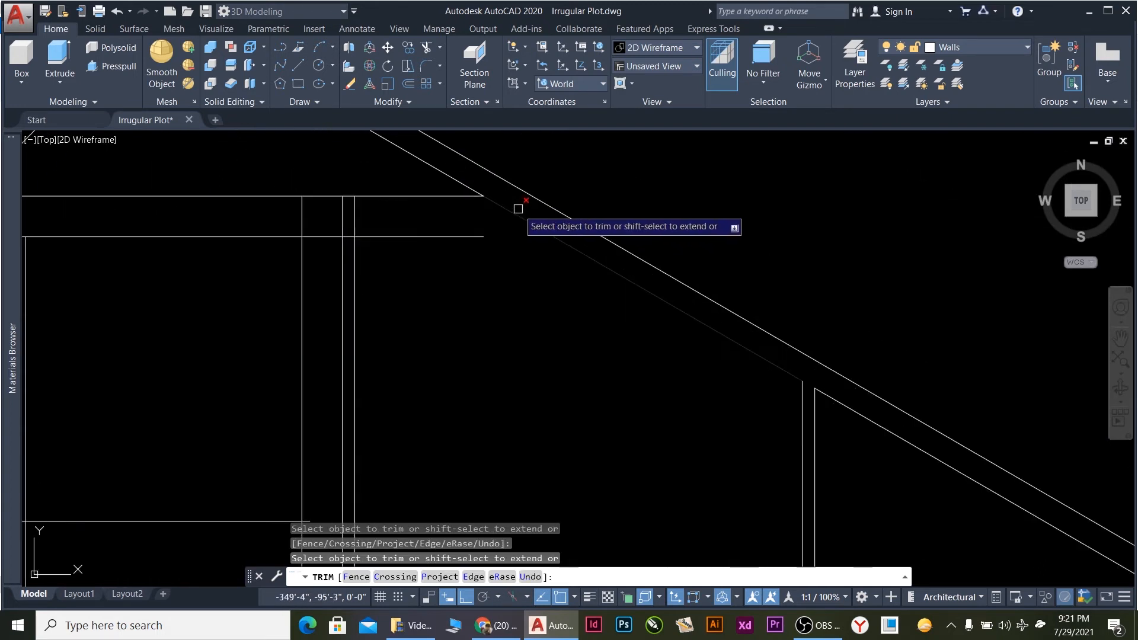
pyautogui.click(298, 229)
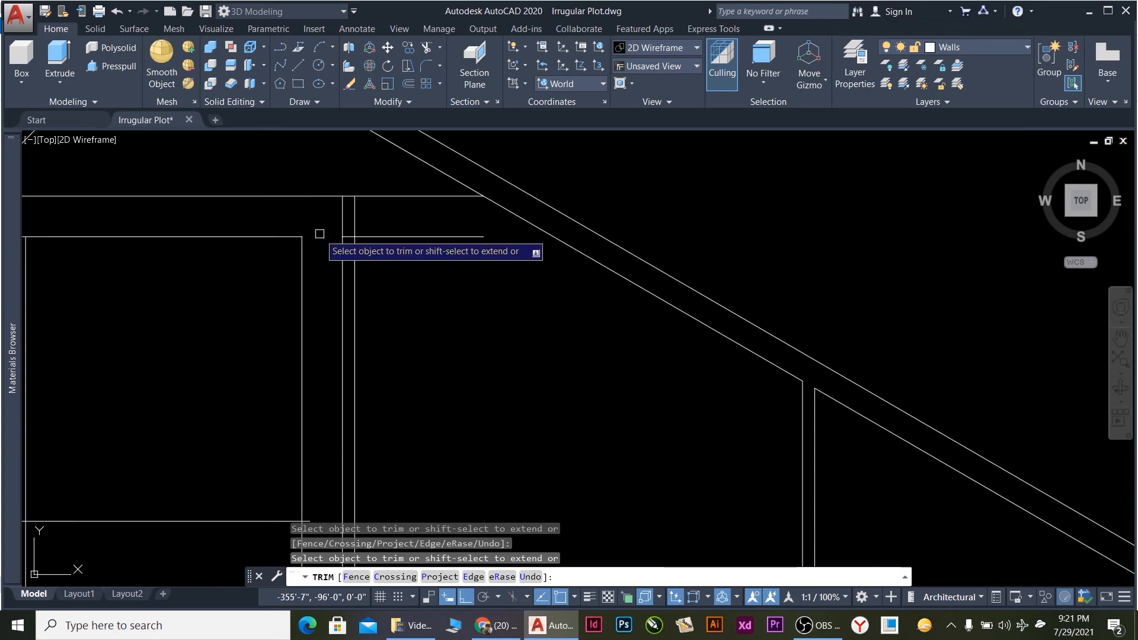
pyautogui.press('Escape')
pyautogui.click(460, 273)
pyautogui.click(443, 219)
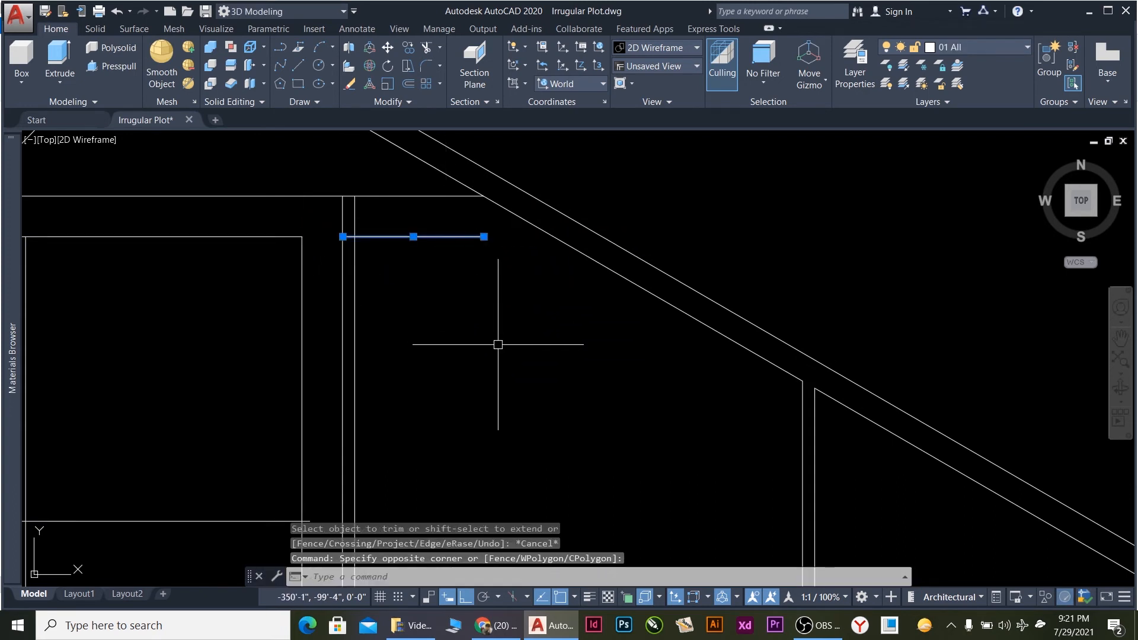
pyautogui.press('Delete')
# Extend the kitchen's inner left wall line up to the top wall line and trim the counter line's excess beside it.
pyautogui.scroll(-3, 510, 326)
pyautogui.scroll(2, 296, 285)
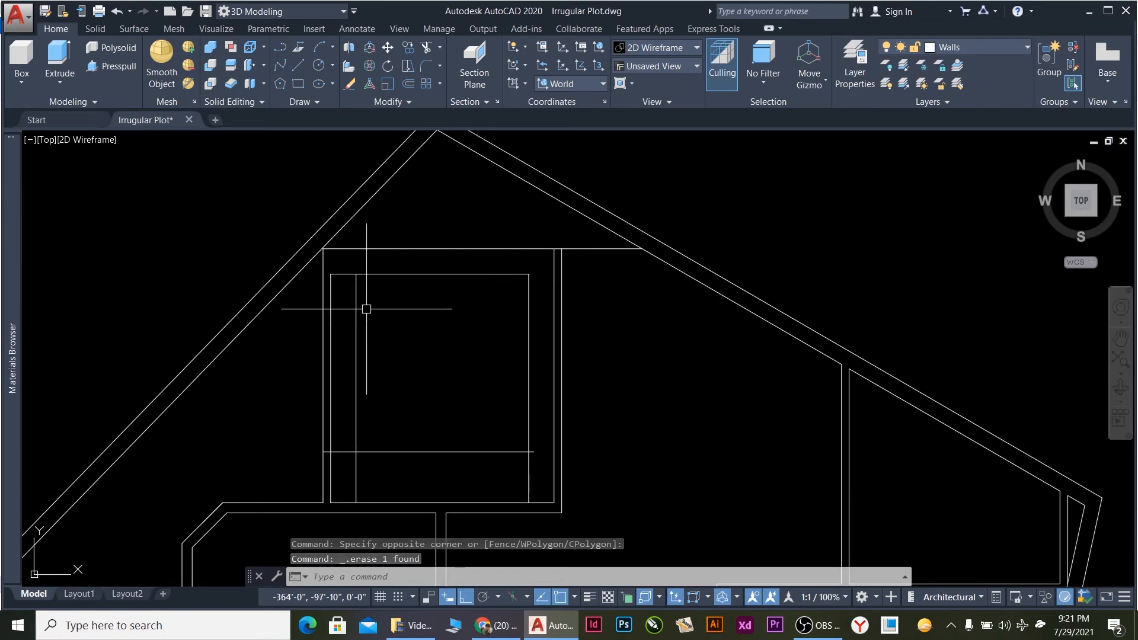
pyautogui.write('ex')
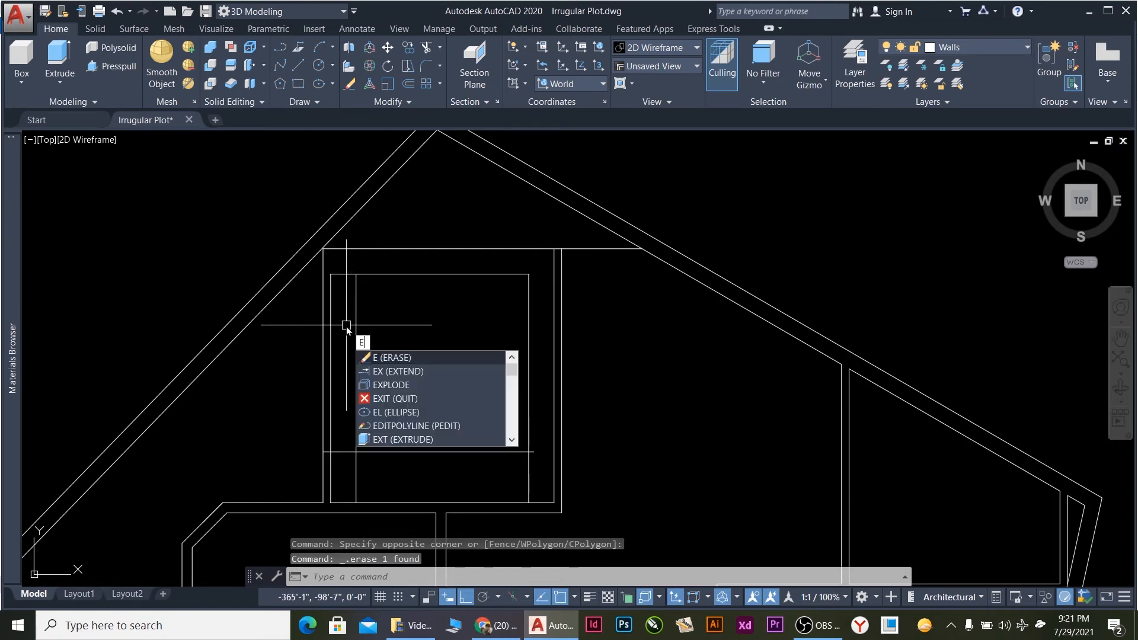
pyautogui.press('Return')
pyautogui.press('Return')
pyautogui.click(344, 274)
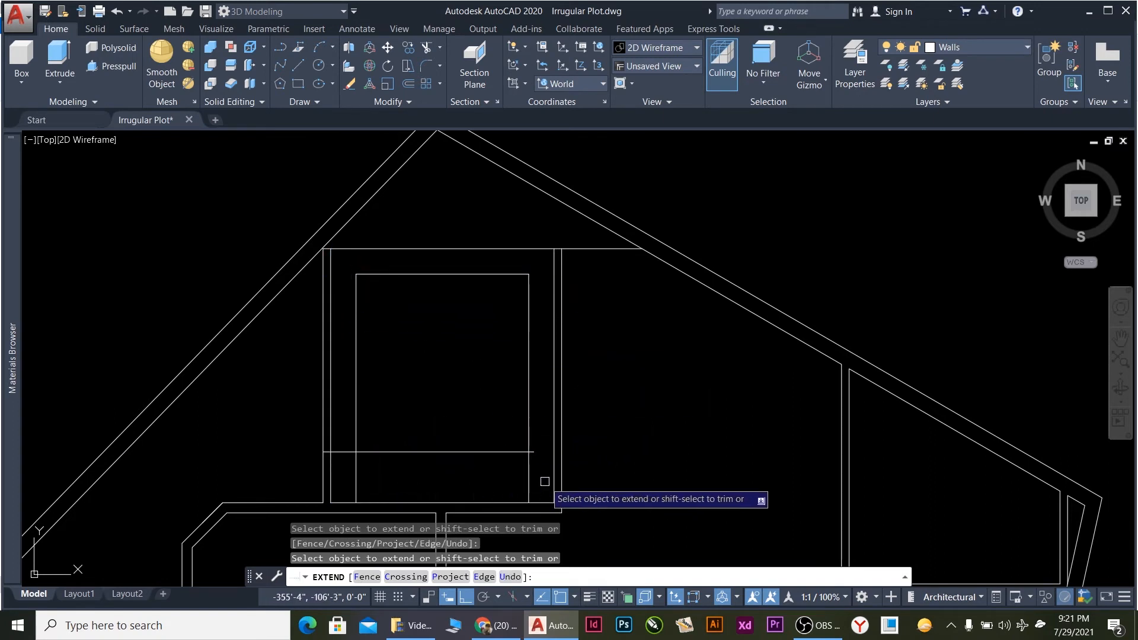
# Move the kitchen's lower horizontal line up 4.5 inches.
pyautogui.scroll(-3, 457, 429)
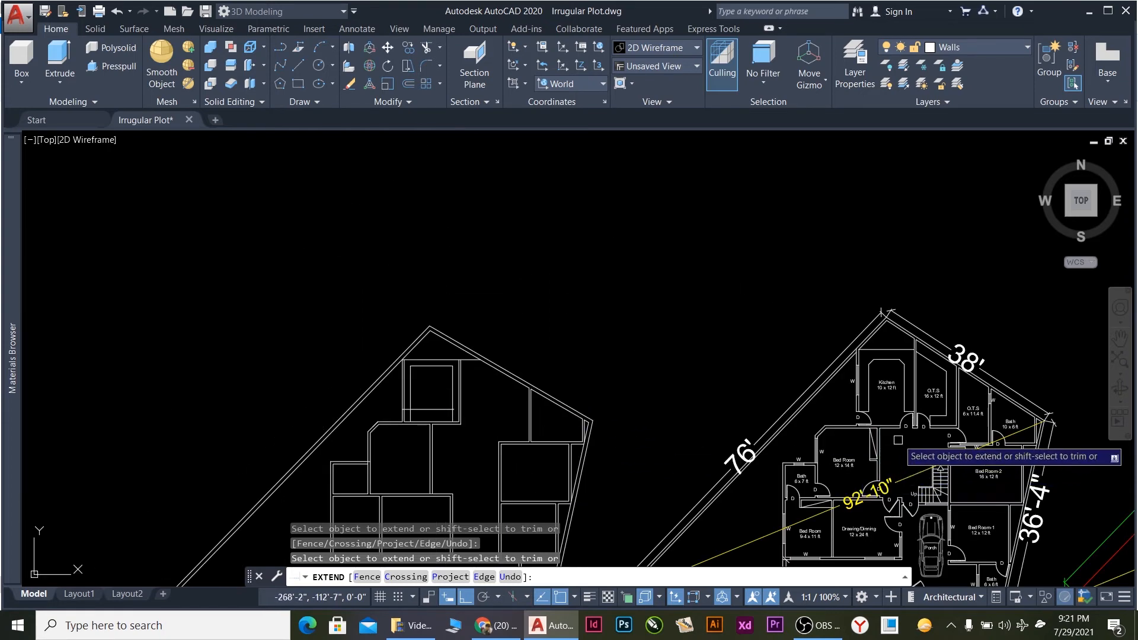
pyautogui.scroll(-2, 924, 425)
pyautogui.scroll(5, 442, 452)
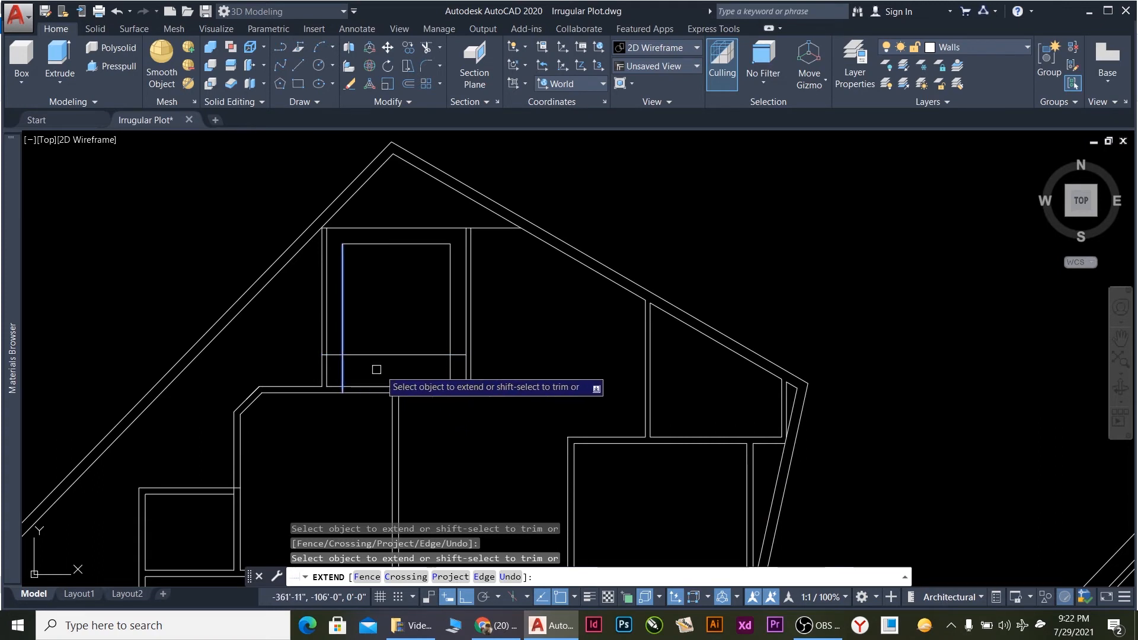
pyautogui.press('Escape')
pyautogui.click(408, 371)
pyautogui.click(402, 347)
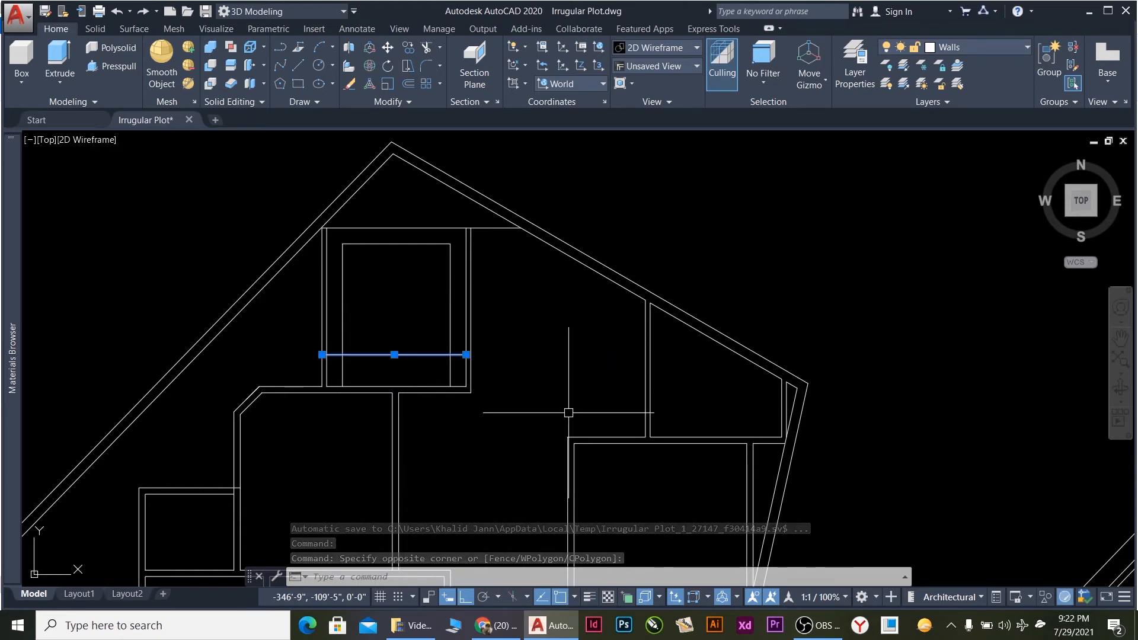
pyautogui.write('m')
pyautogui.press('Return')
pyautogui.click(541, 368)
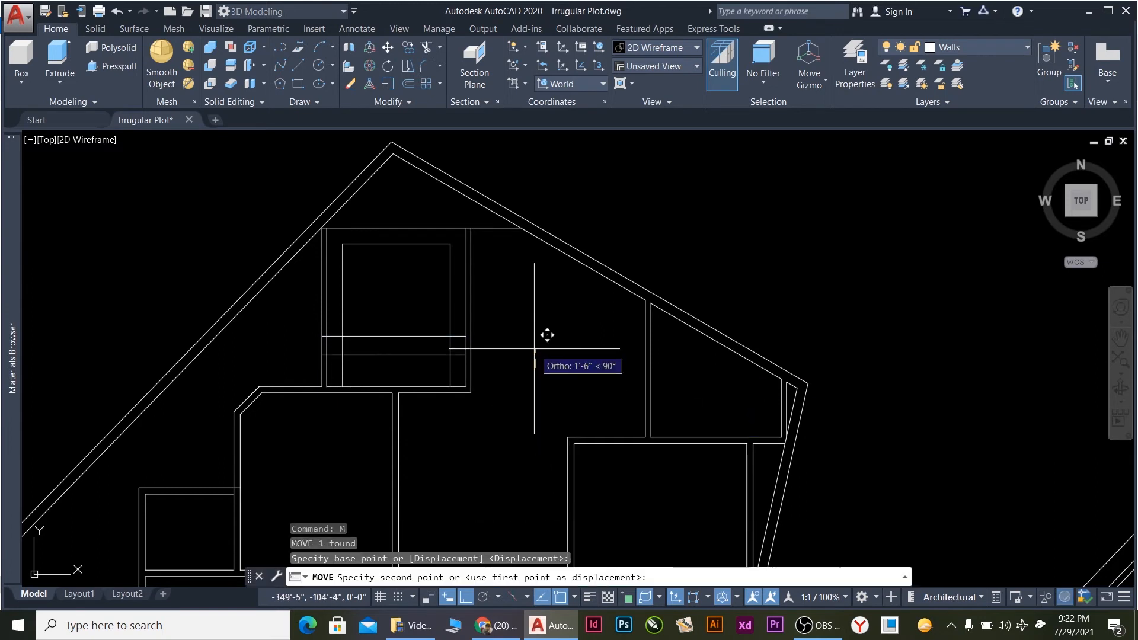
pyautogui.write('4')
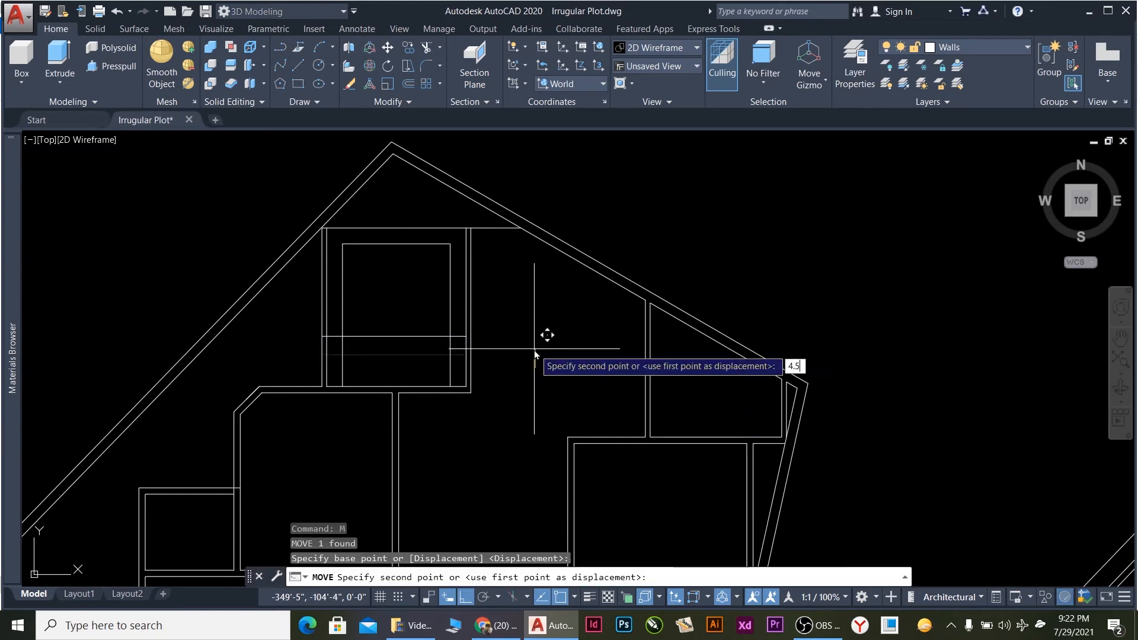
pyautogui.write('.5')
pyautogui.press('Return')
pyautogui.scroll(2, 453, 368)
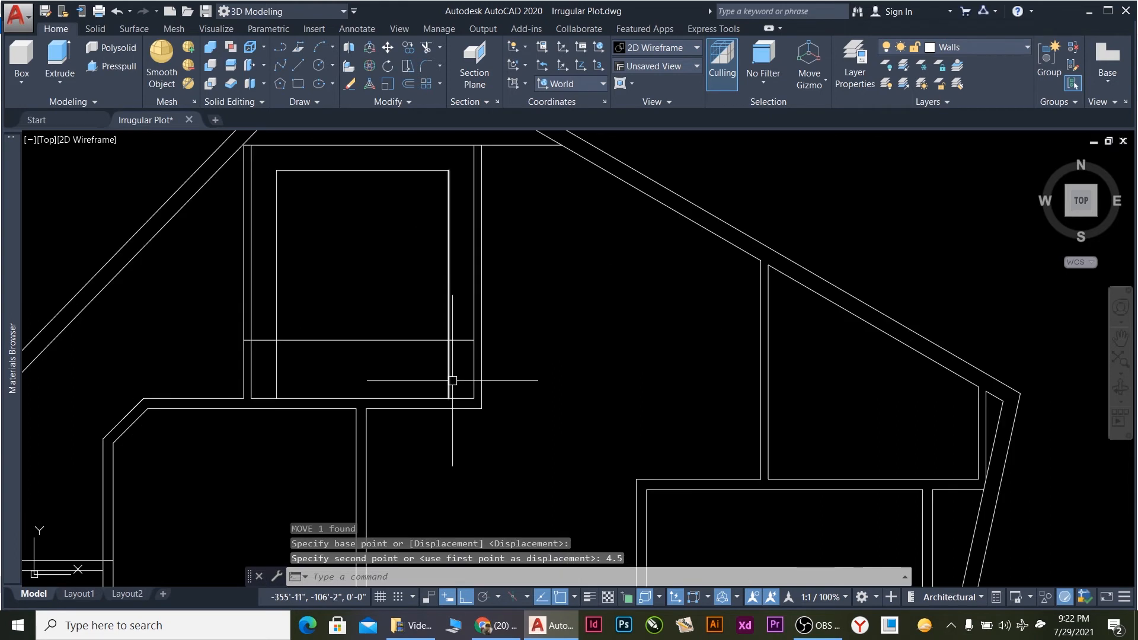
# Try to trim the kitchen's left wall and counter lines below the lower horizontal line, and that line's middle span.
pyautogui.press('Escape')
pyautogui.press('Return')
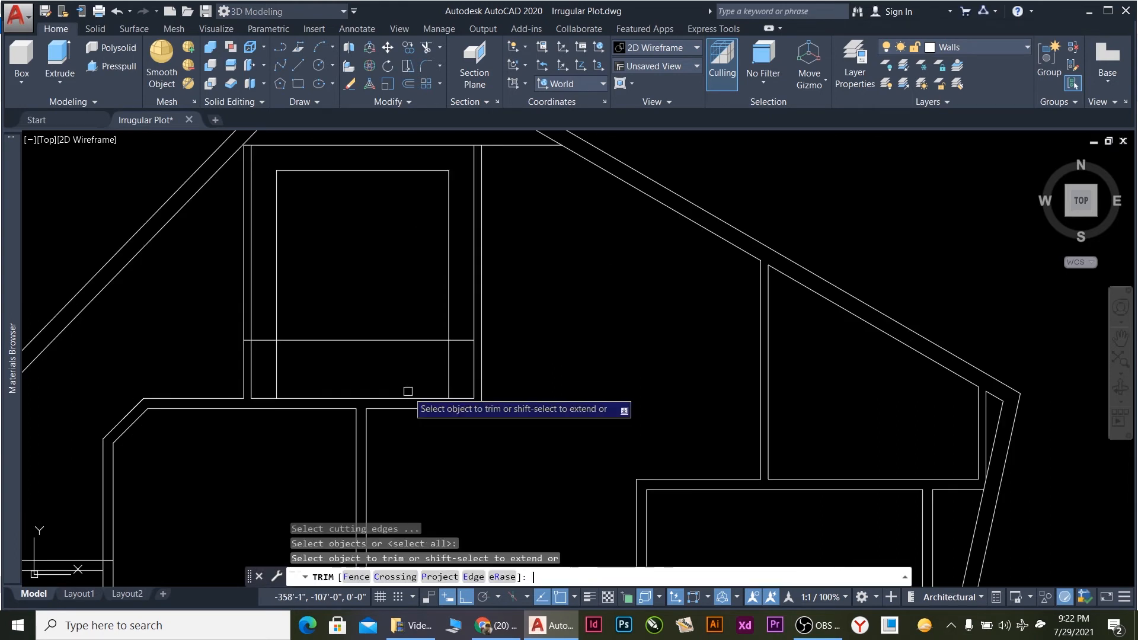
pyautogui.click(330, 379)
pyautogui.click(225, 366)
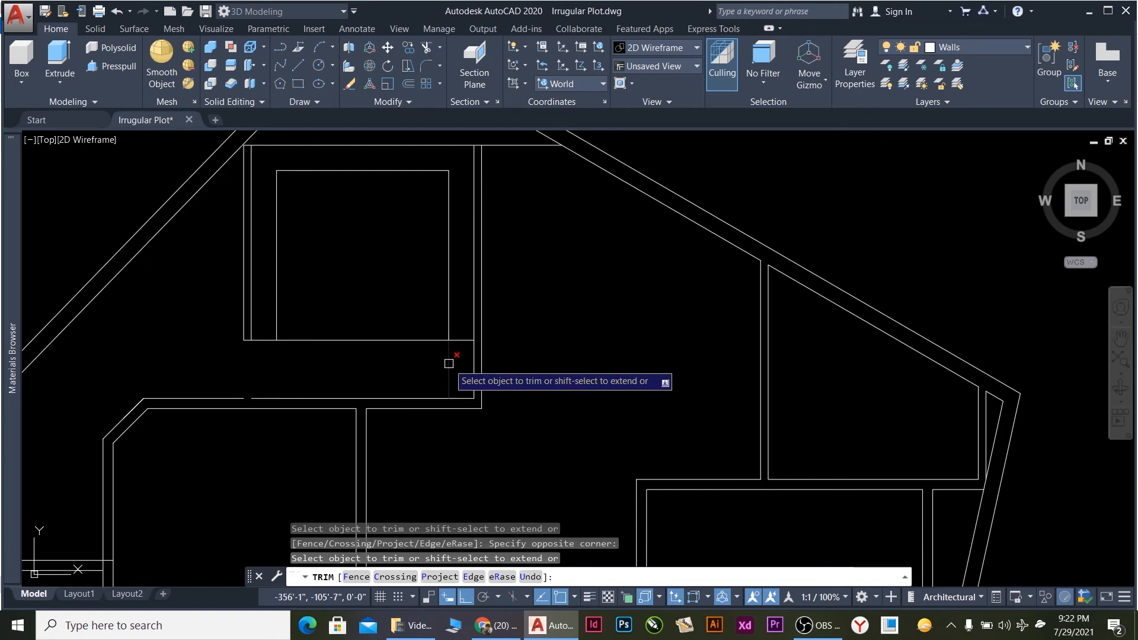
pyautogui.click(389, 339)
# Undo the last trim of the kitchen's wall and counter lines.
pyautogui.scroll(-6, 837, 407)
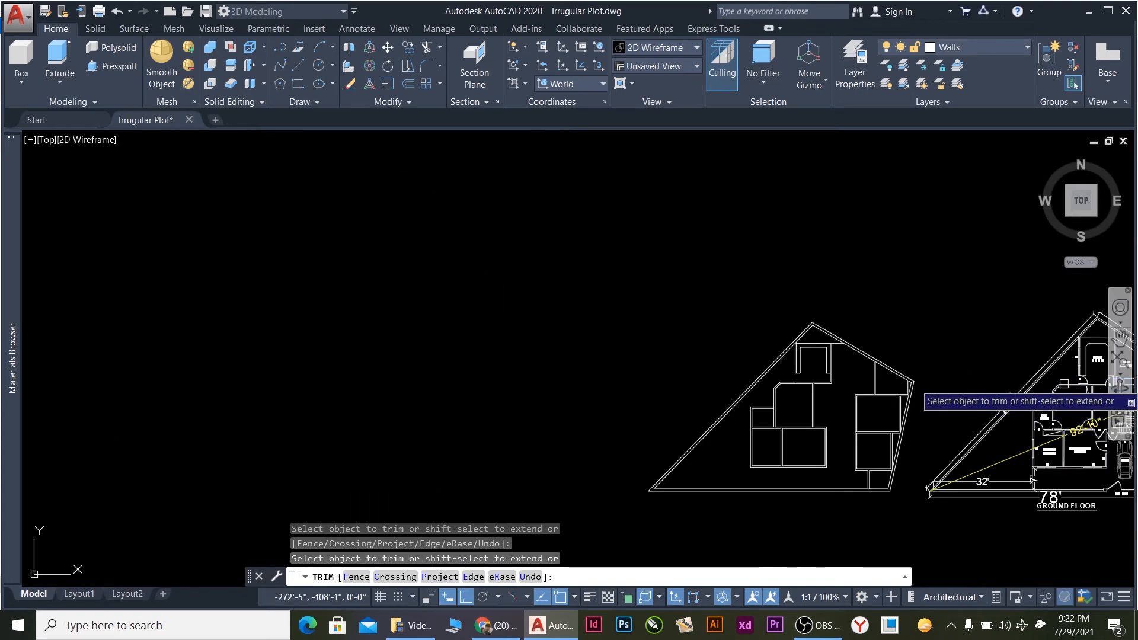
pyautogui.scroll(8, 1066, 382)
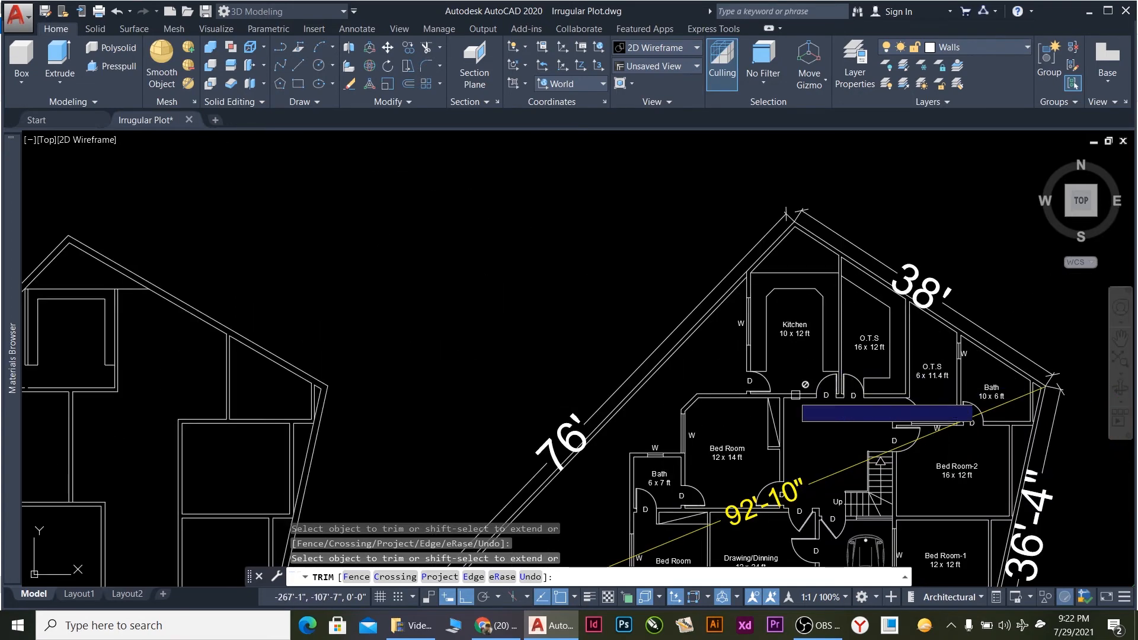
pyautogui.scroll(-4, 882, 385)
pyautogui.scroll(3, 501, 374)
pyautogui.scroll(4, 535, 376)
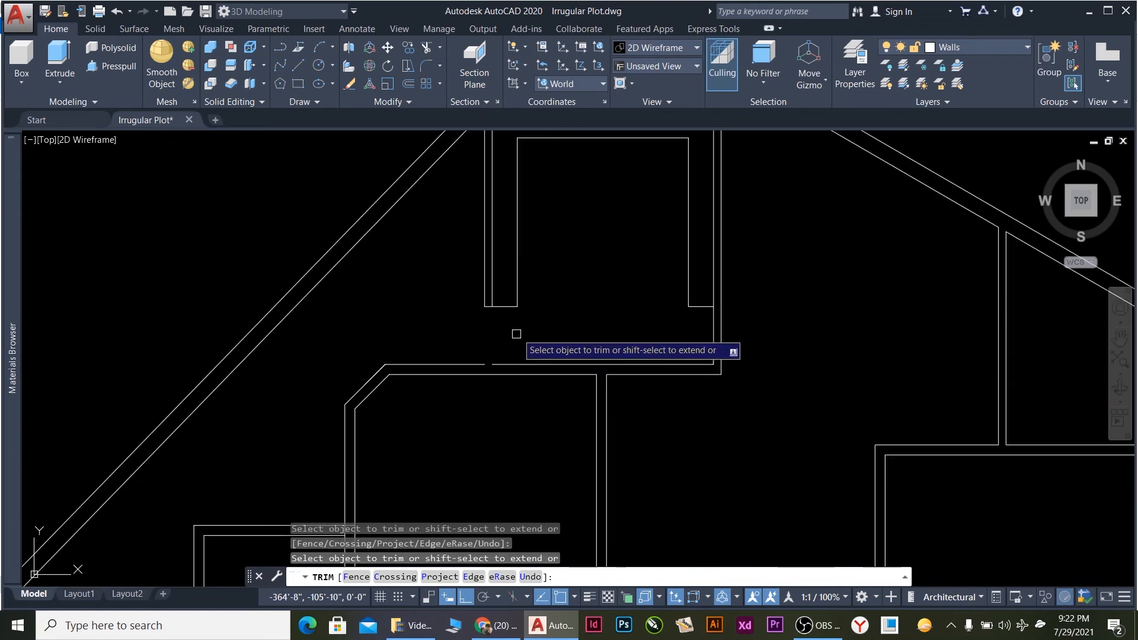
pyautogui.press('Escape')
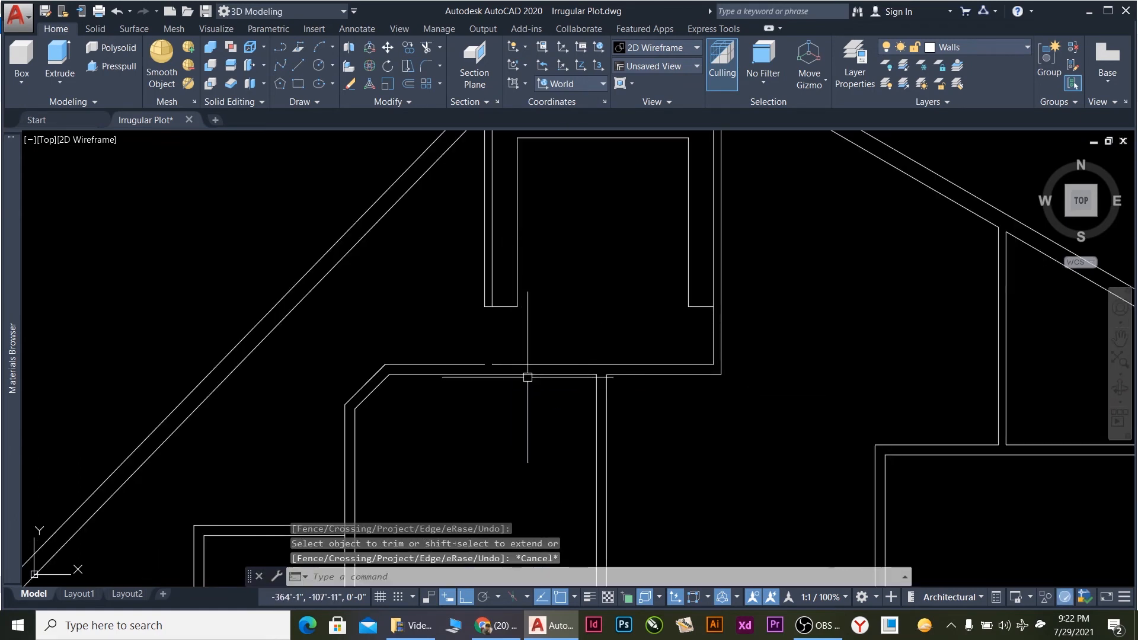
pyautogui.hotkey('ctrl', 'z')
pyautogui.hotkey('ctrl', 'z')
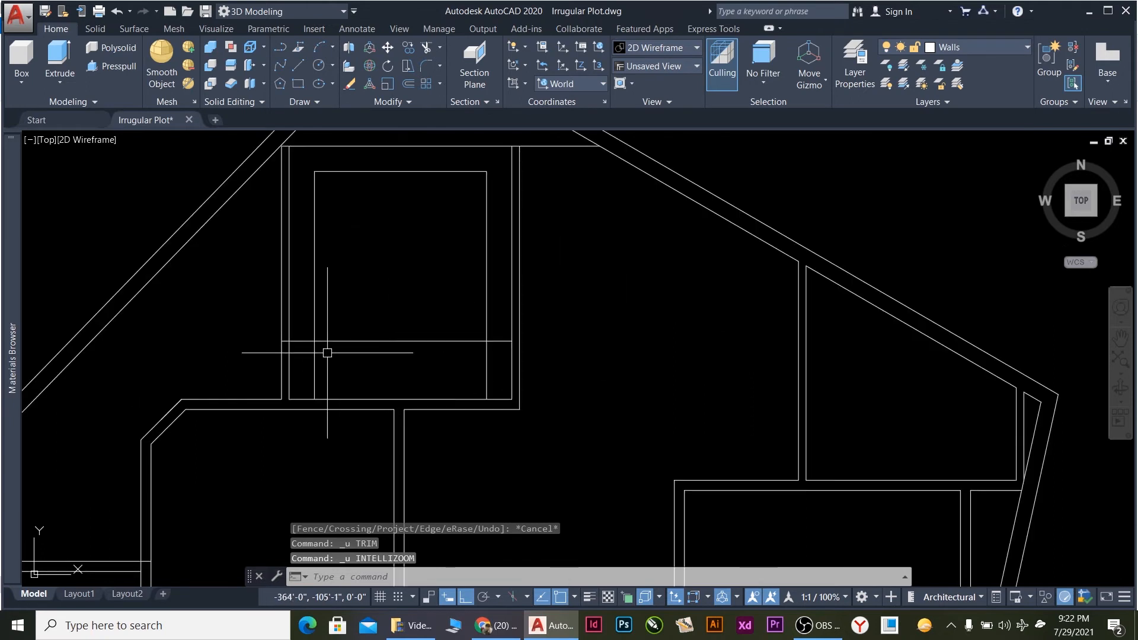
# Offset the kitchen's lower horizontal line 4.5 inches downward.
pyautogui.click(387, 348)
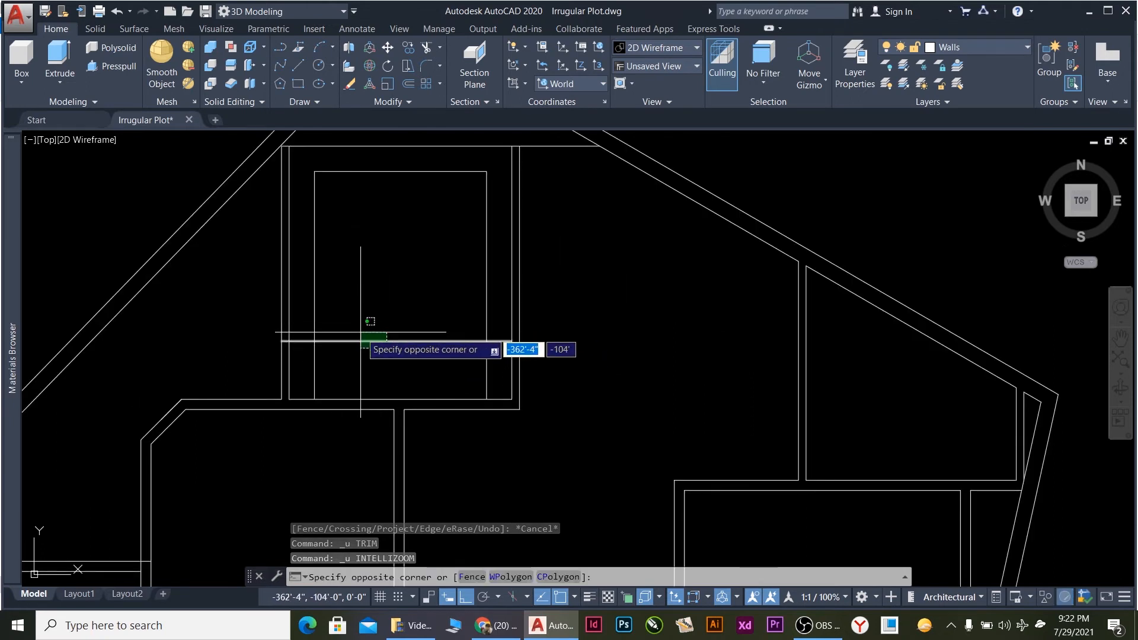
pyautogui.click(361, 333)
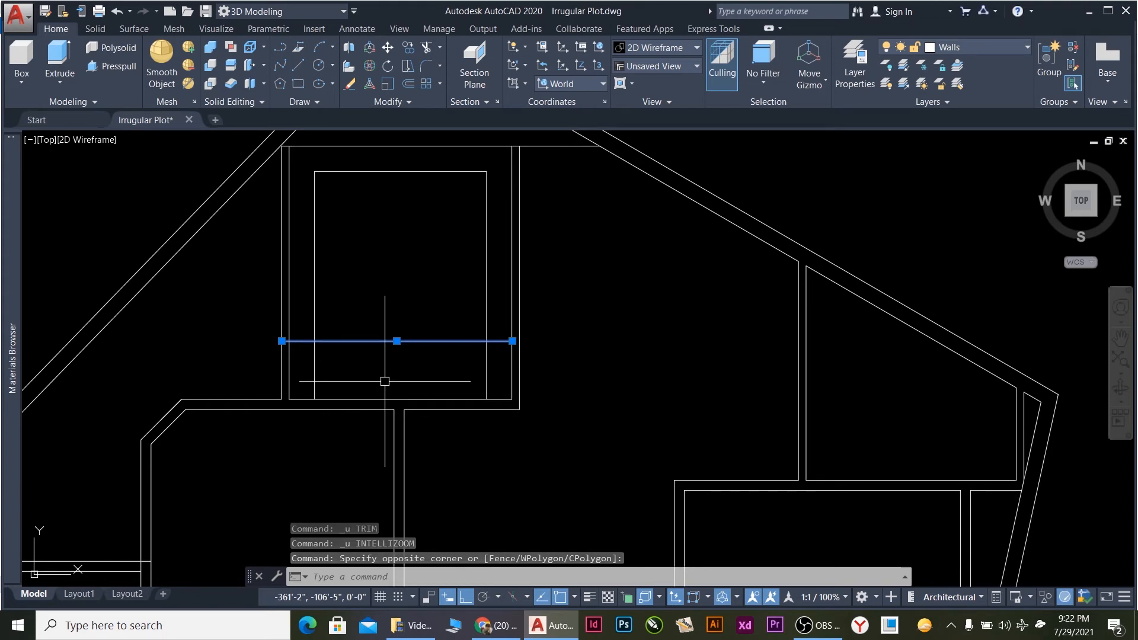
pyautogui.write('o')
pyautogui.press('Return')
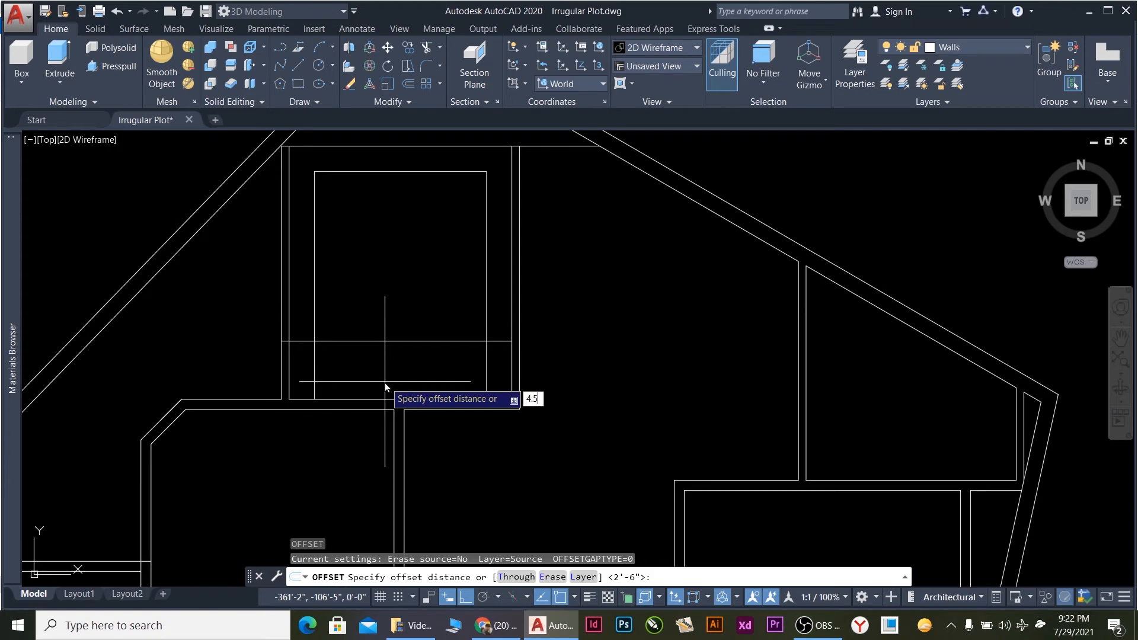
pyautogui.press('Return')
pyautogui.click(394, 341)
pyautogui.click(502, 392)
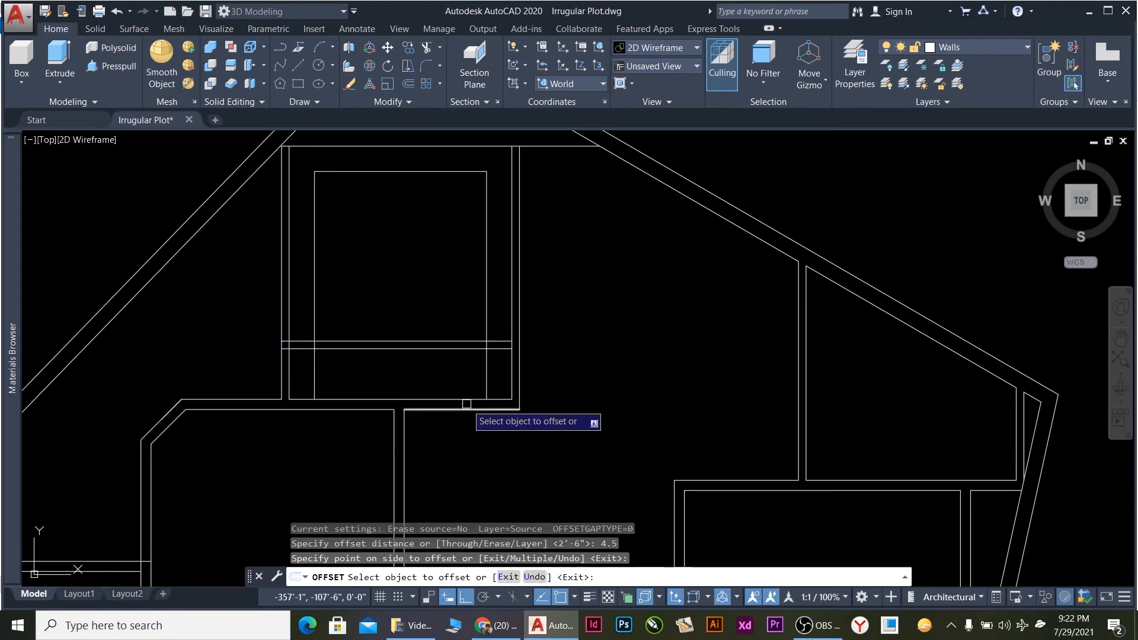
pyautogui.press('Escape')
pyautogui.press('Escape')
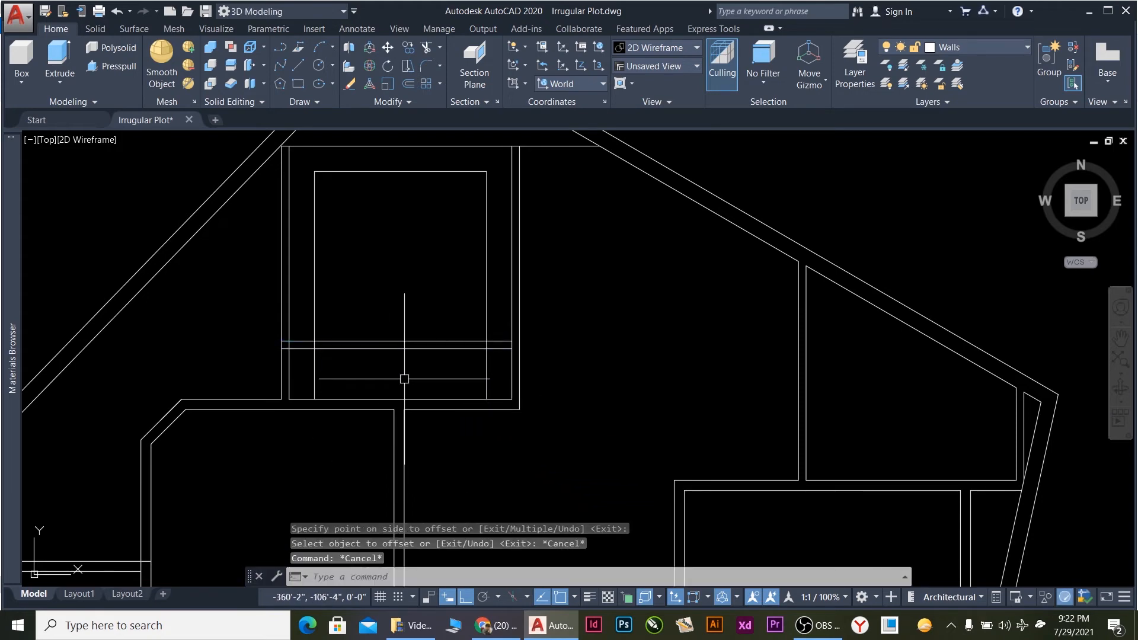
# Trim the left wall and counter lines below the offset line, and the offset line between the left wall and right counter.
pyautogui.write('tr')
pyautogui.press('Return')
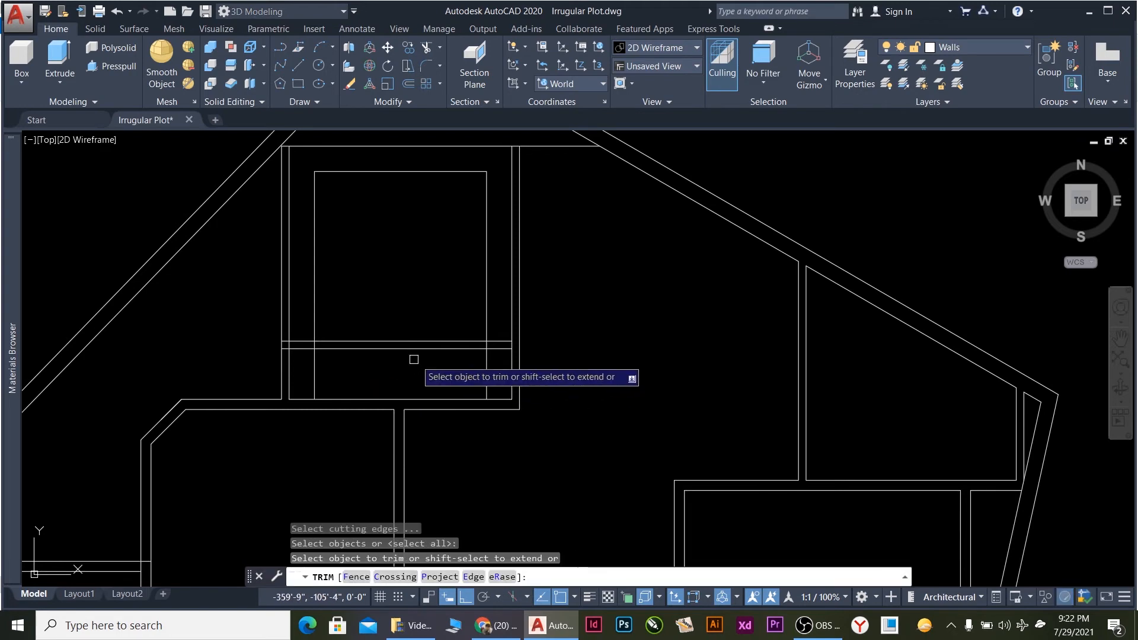
pyautogui.click(495, 381)
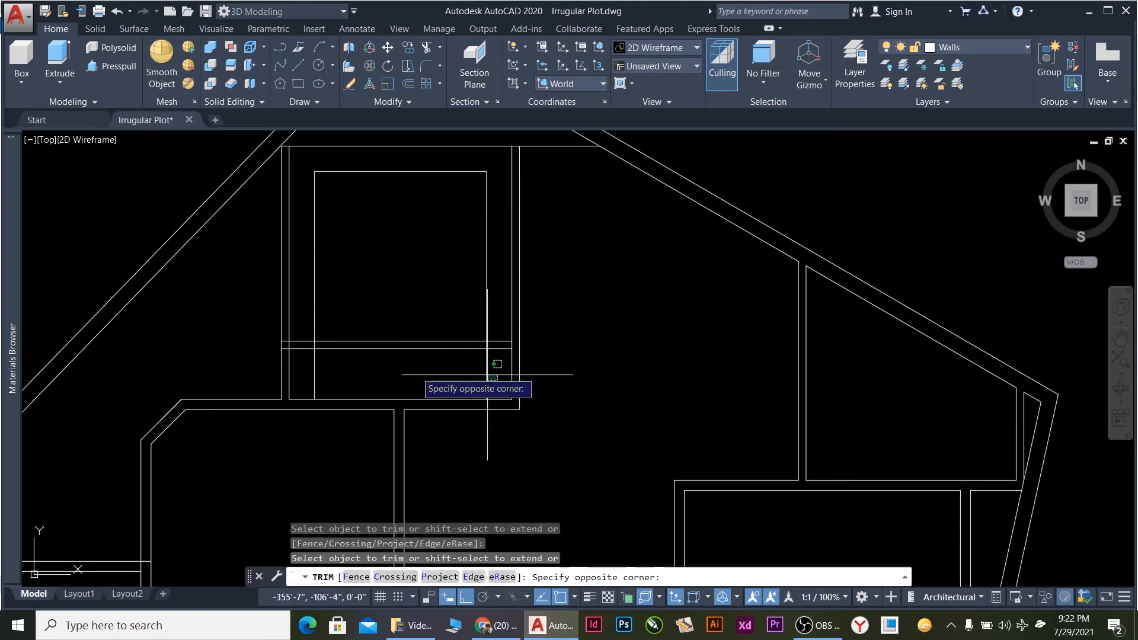
pyautogui.click(229, 364)
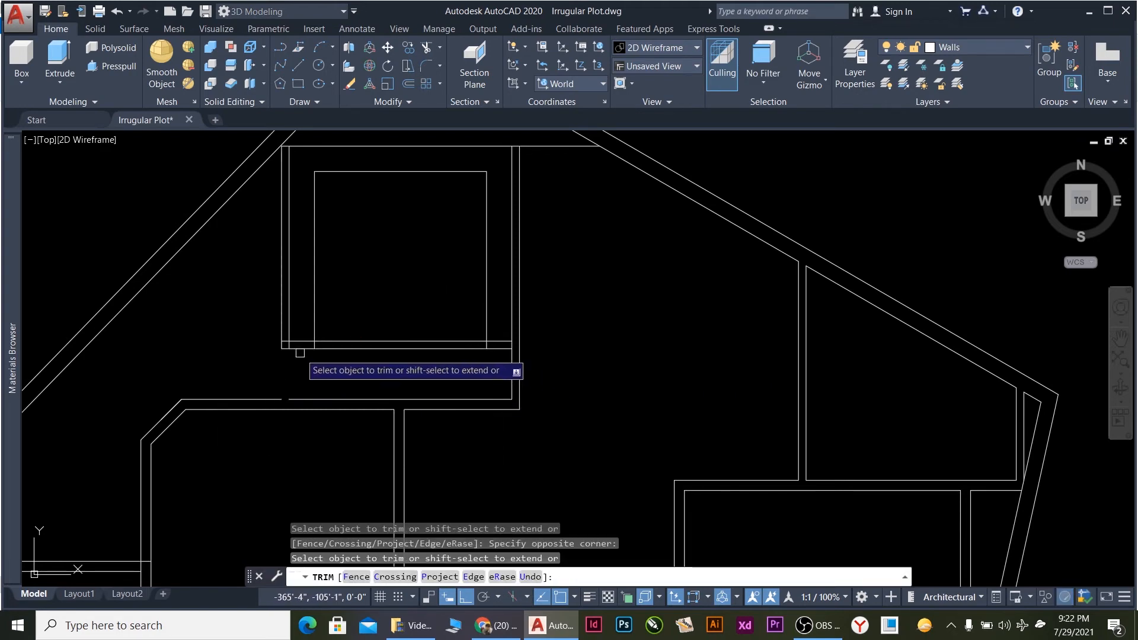
pyautogui.click(300, 351)
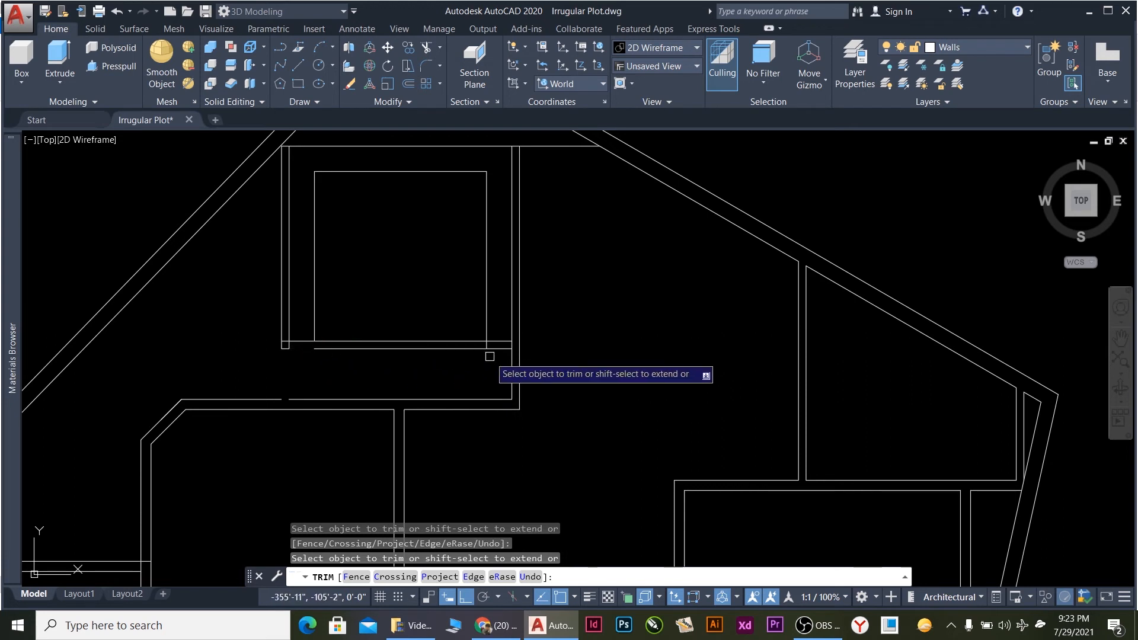
pyautogui.click(473, 351)
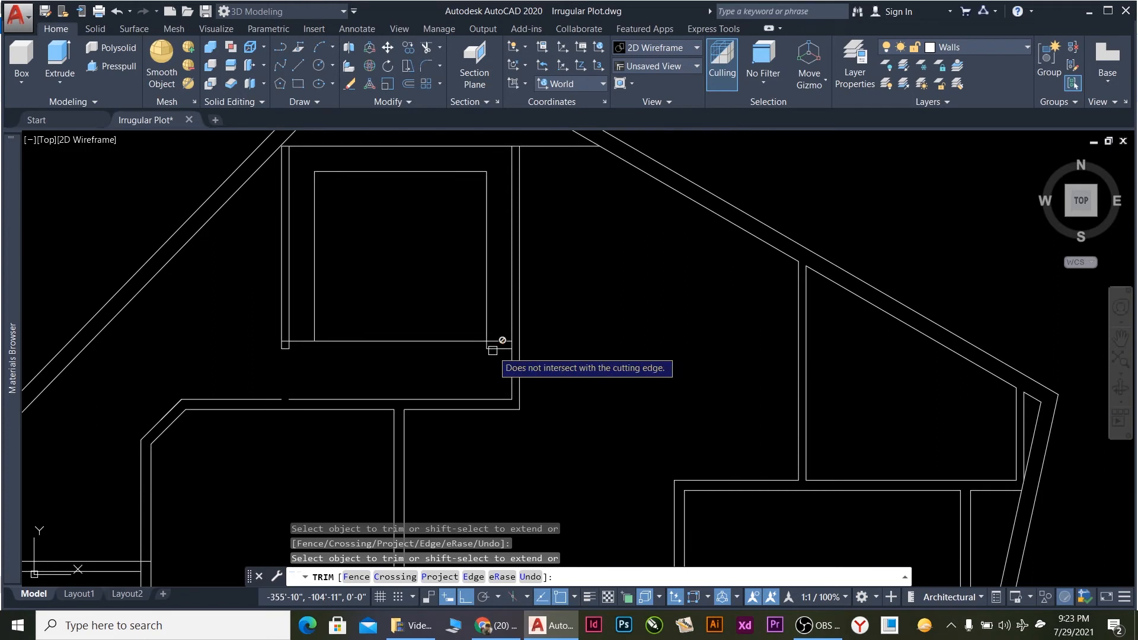
pyautogui.press('Escape')
# Erase the leftover offset segment below the right counter, and trim the kitchen's lower horizontal line between the counters and inside the left wall.
pyautogui.click(500, 349)
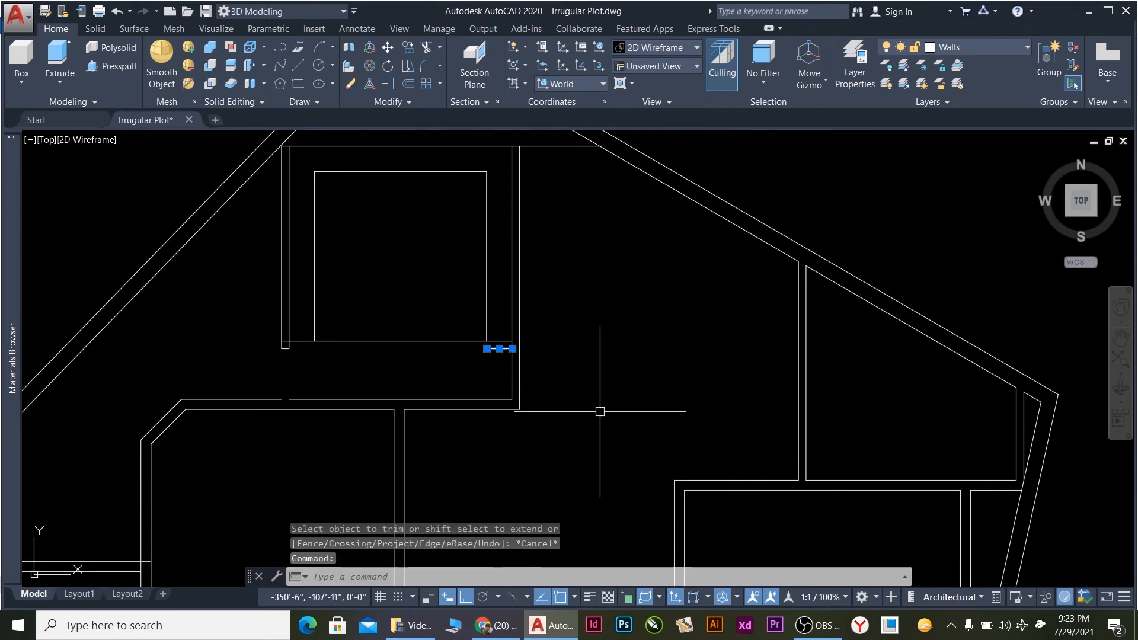
pyautogui.press('Delete')
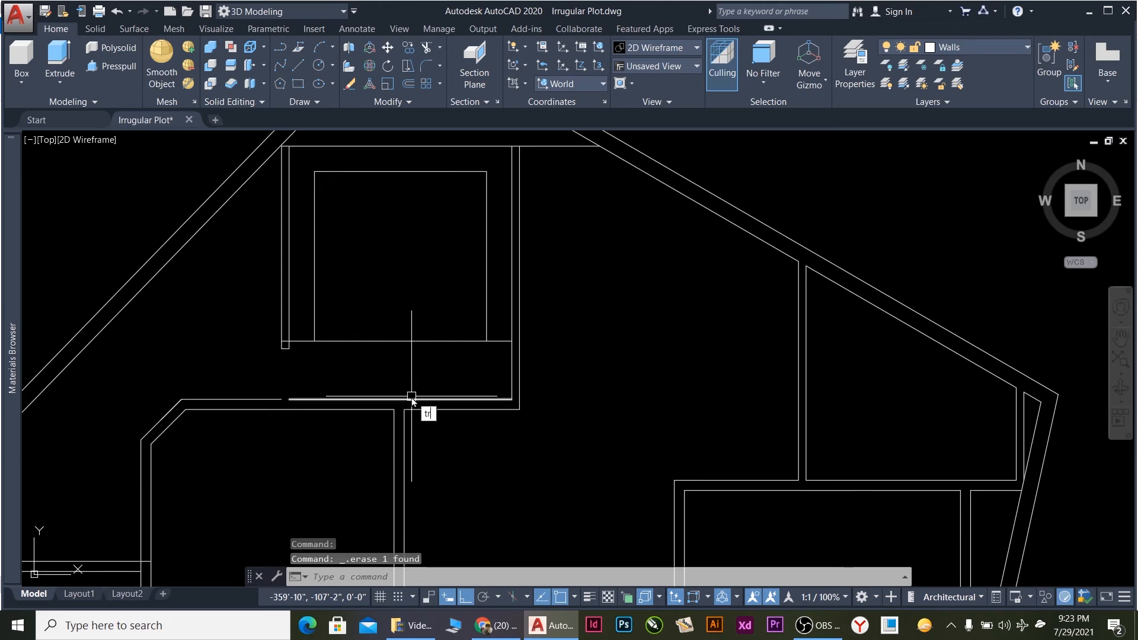
pyautogui.write('tr')
pyautogui.press('Return')
pyautogui.click(406, 360)
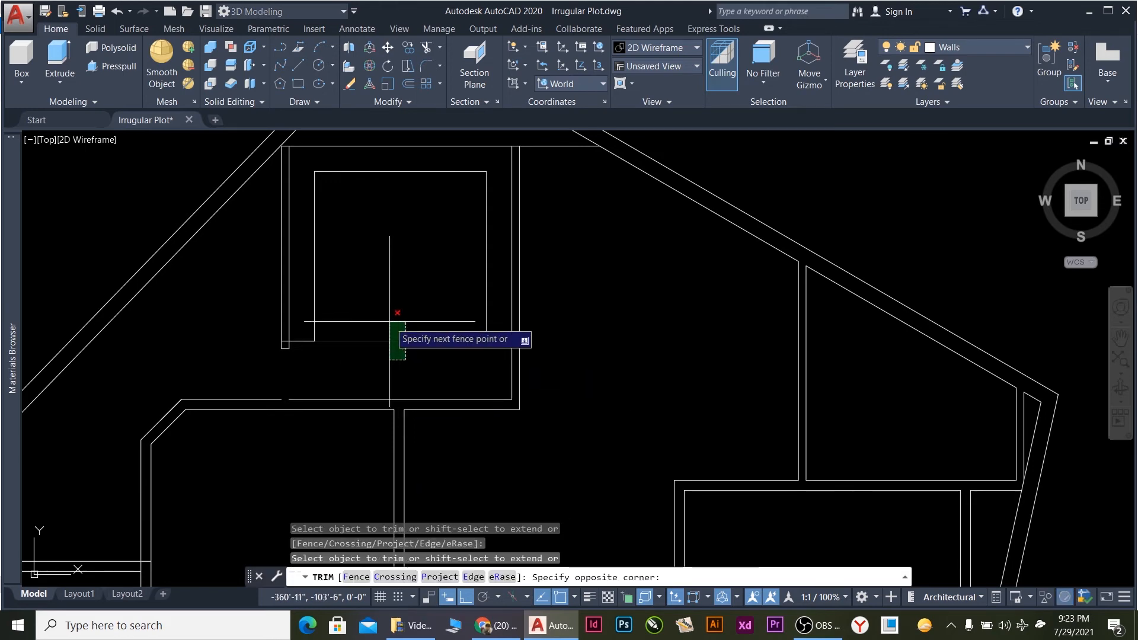
pyautogui.click(390, 322)
pyautogui.scroll(5, 297, 339)
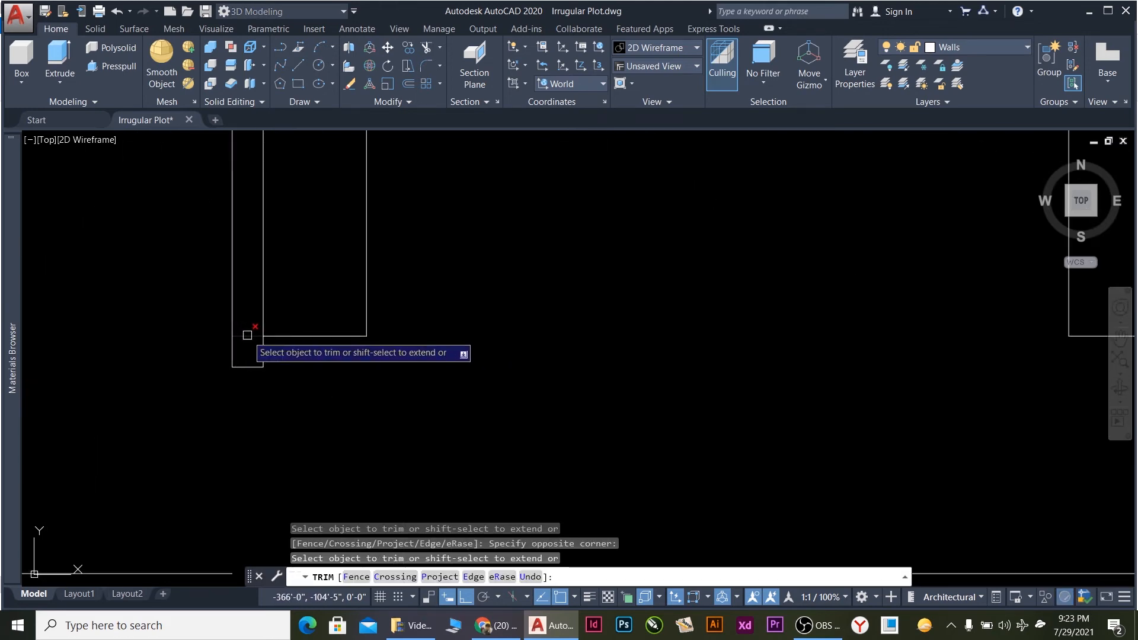
pyautogui.scroll(-5, 247, 335)
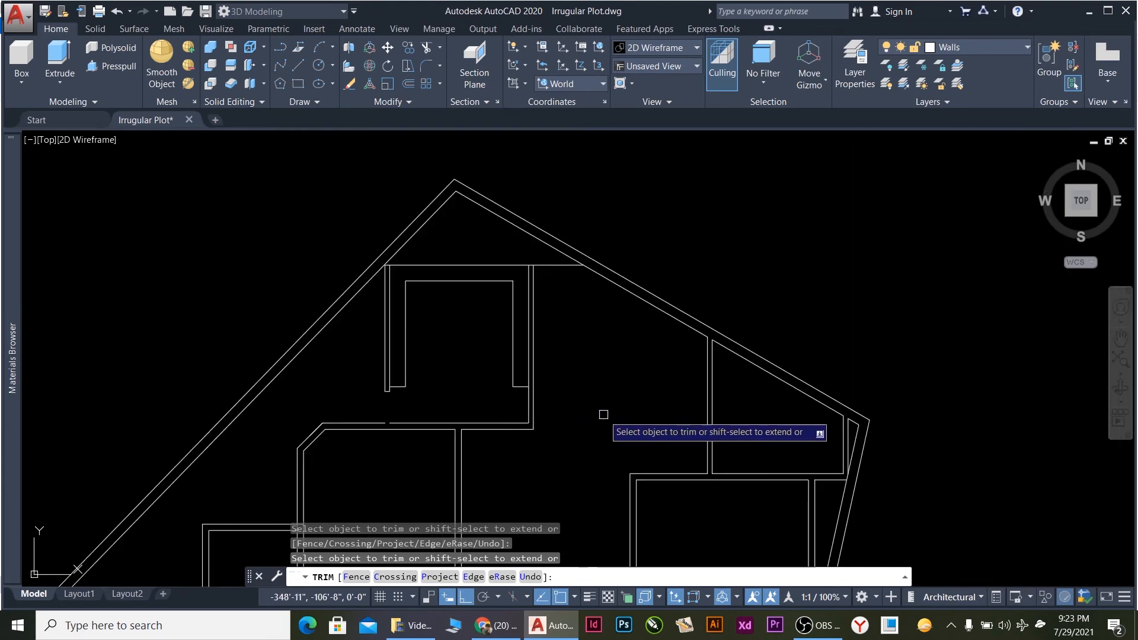
# Examine the kitchen, O.T.S and Bed Room-2 walls on the reference plan against the redrawn plan.
pyautogui.scroll(2, 602, 368)
pyautogui.scroll(-4, 604, 371)
pyautogui.scroll(2, 716, 327)
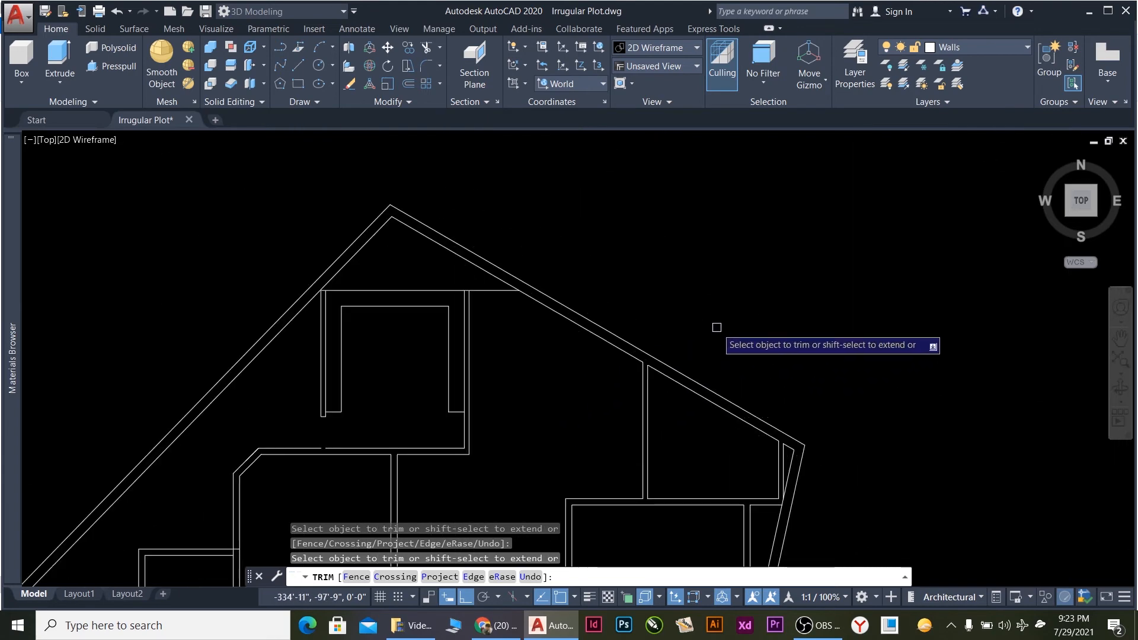
pyautogui.scroll(1, 716, 327)
pyautogui.scroll(-6, 714, 355)
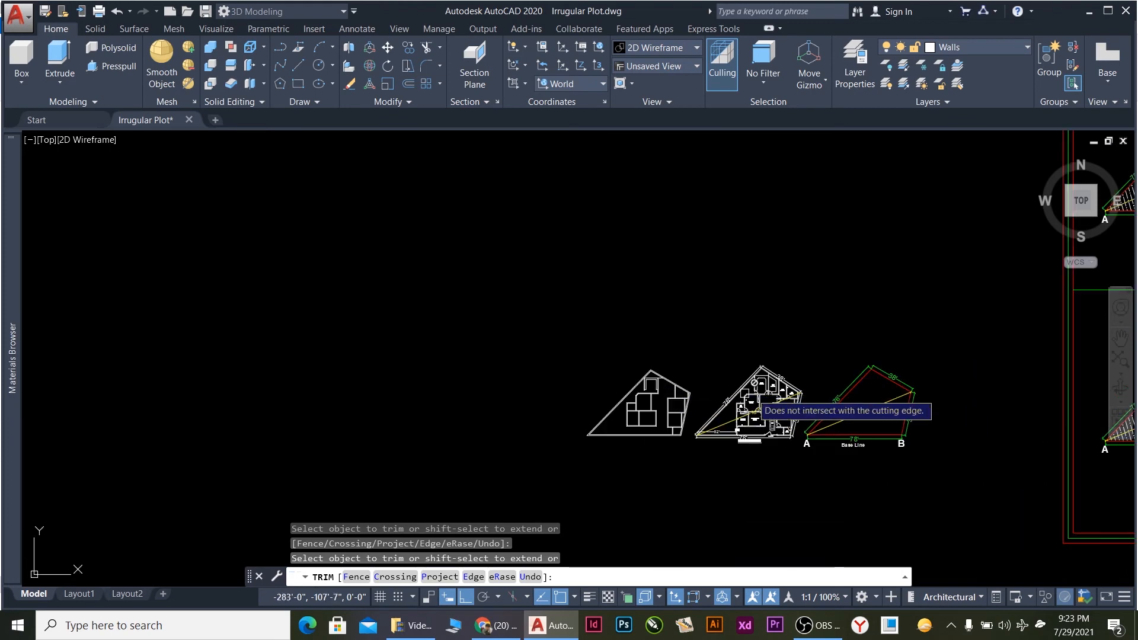
pyautogui.scroll(6, 751, 393)
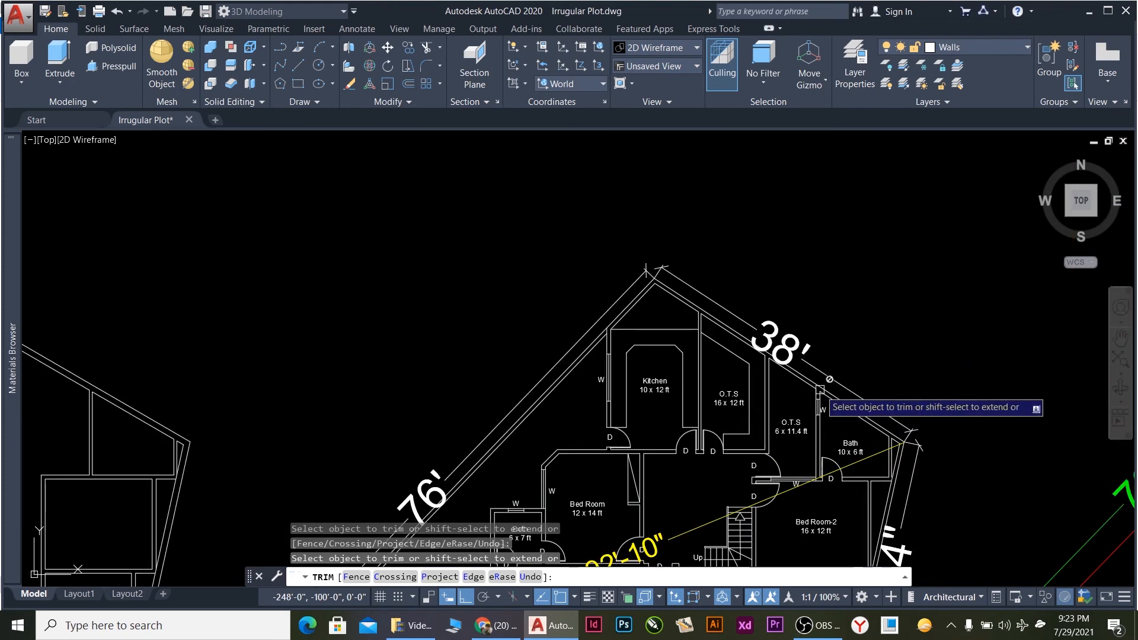
pyautogui.scroll(-2, 797, 433)
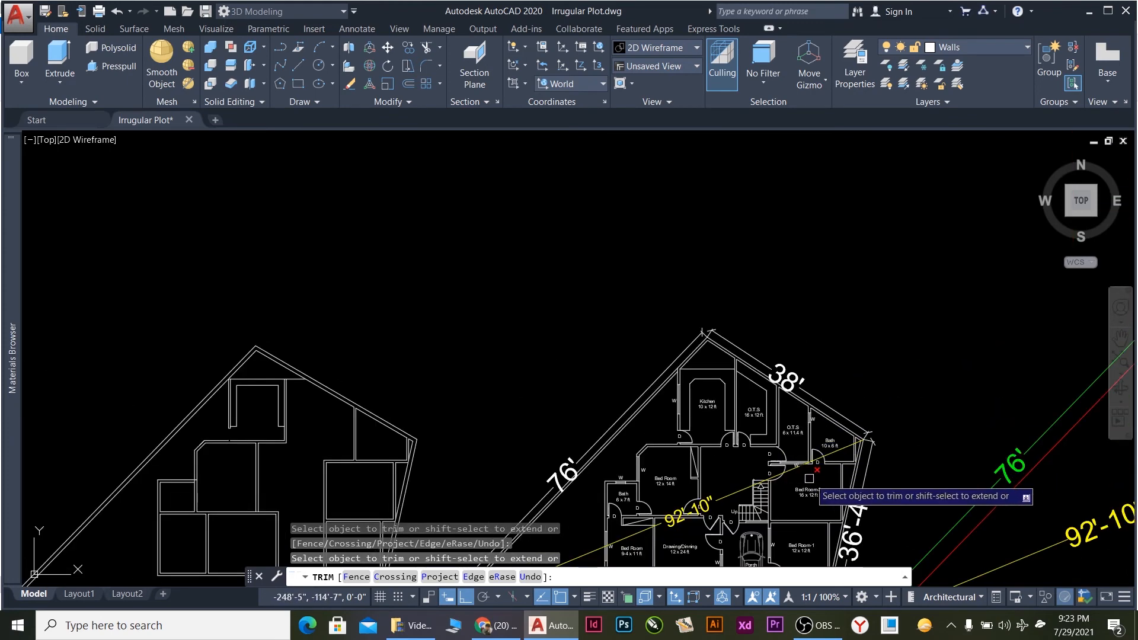
pyautogui.scroll(2, 800, 468)
pyautogui.scroll(2, 799, 427)
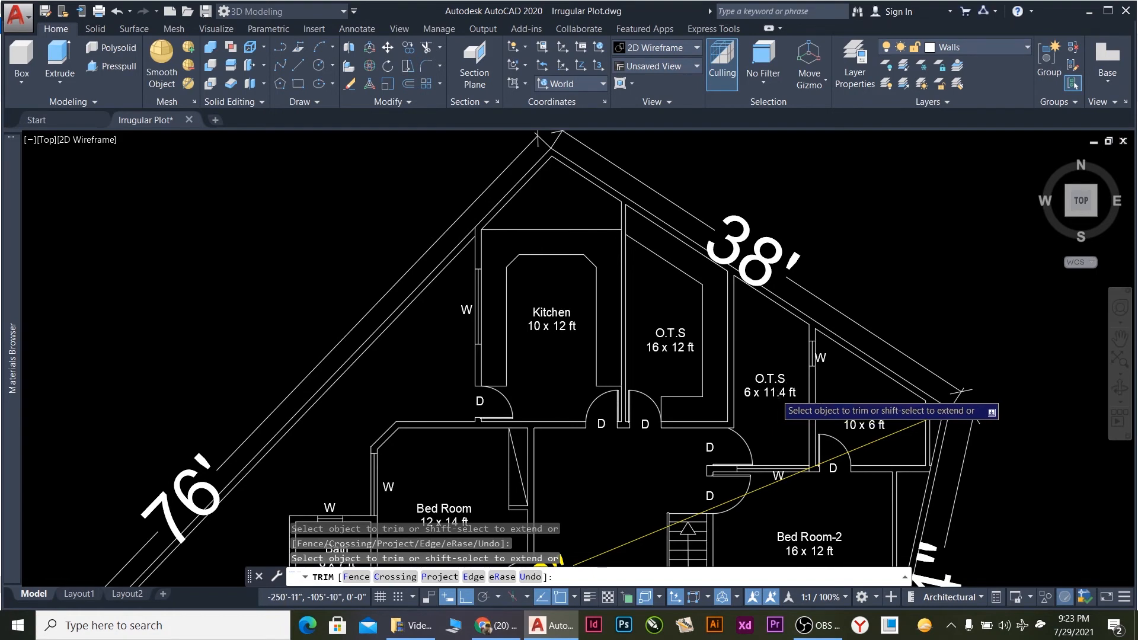
pyautogui.scroll(-3, 770, 393)
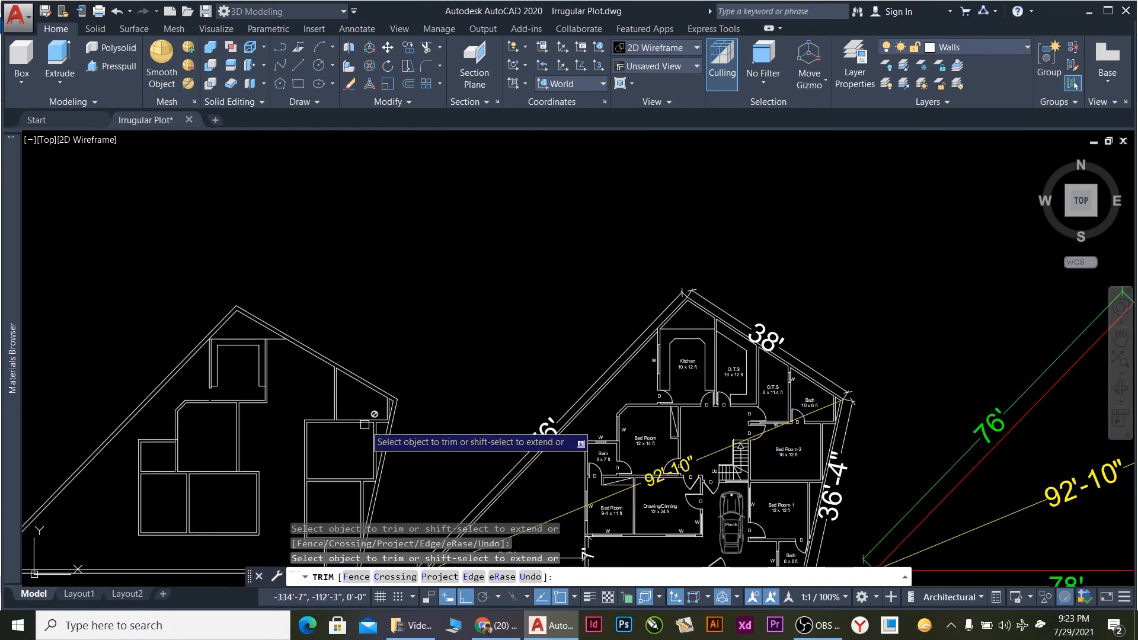
pyautogui.scroll(4, 352, 428)
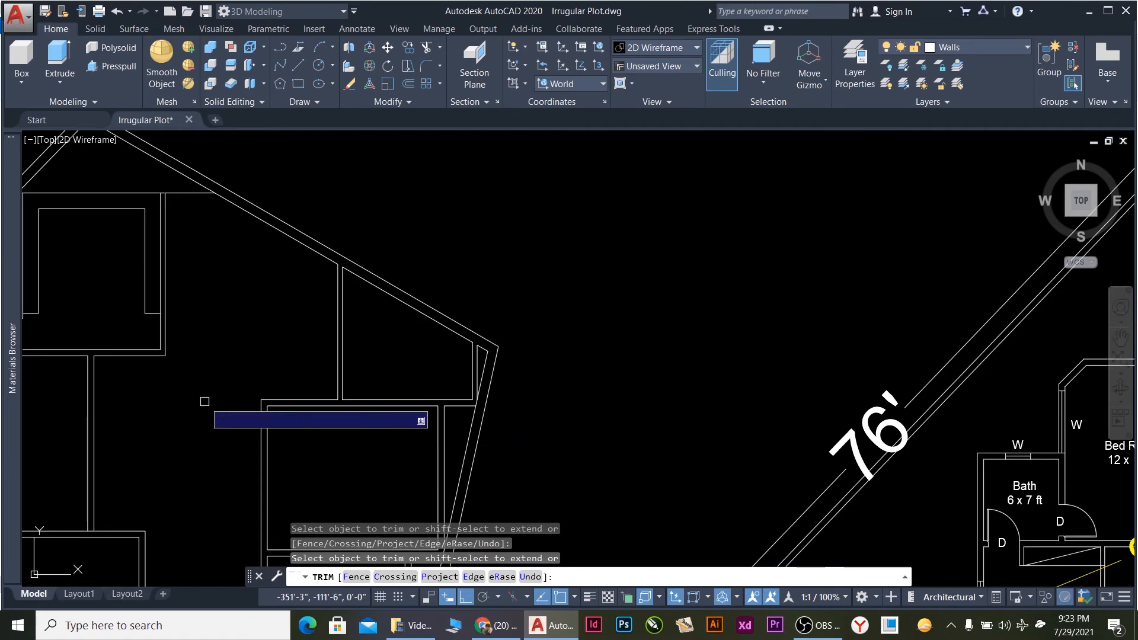
pyautogui.press('Escape')
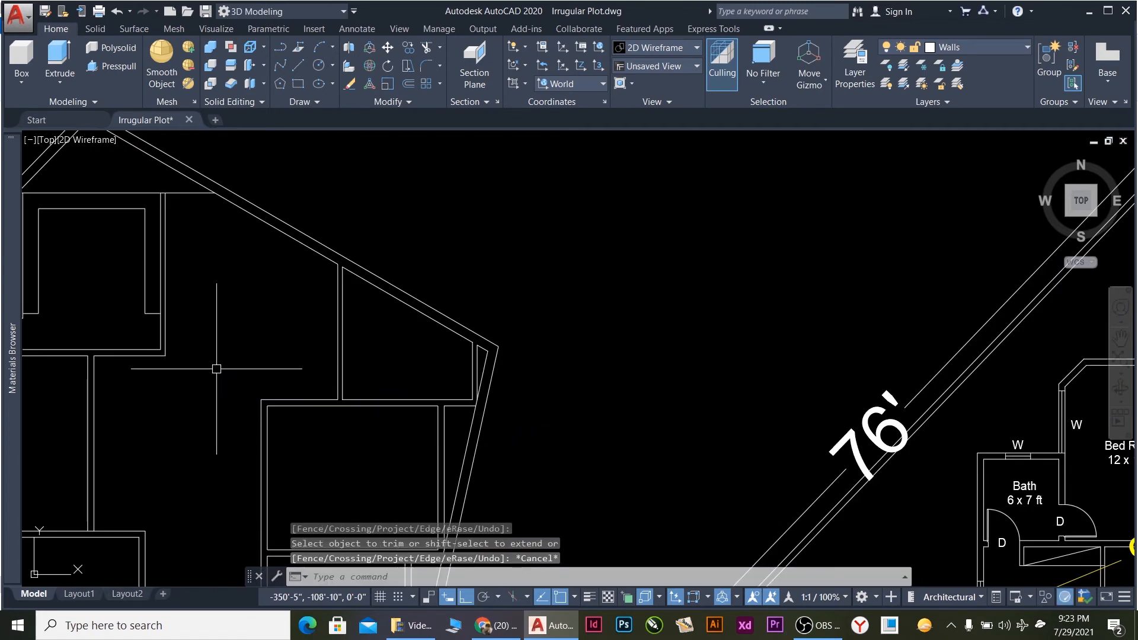
# Draw a diagonal line from Bed Room-2's upper-left outer wall corner to the kitchen's lower-right outer wall corner.
pyautogui.scroll(-2, 216, 367)
pyautogui.scroll(4, 216, 367)
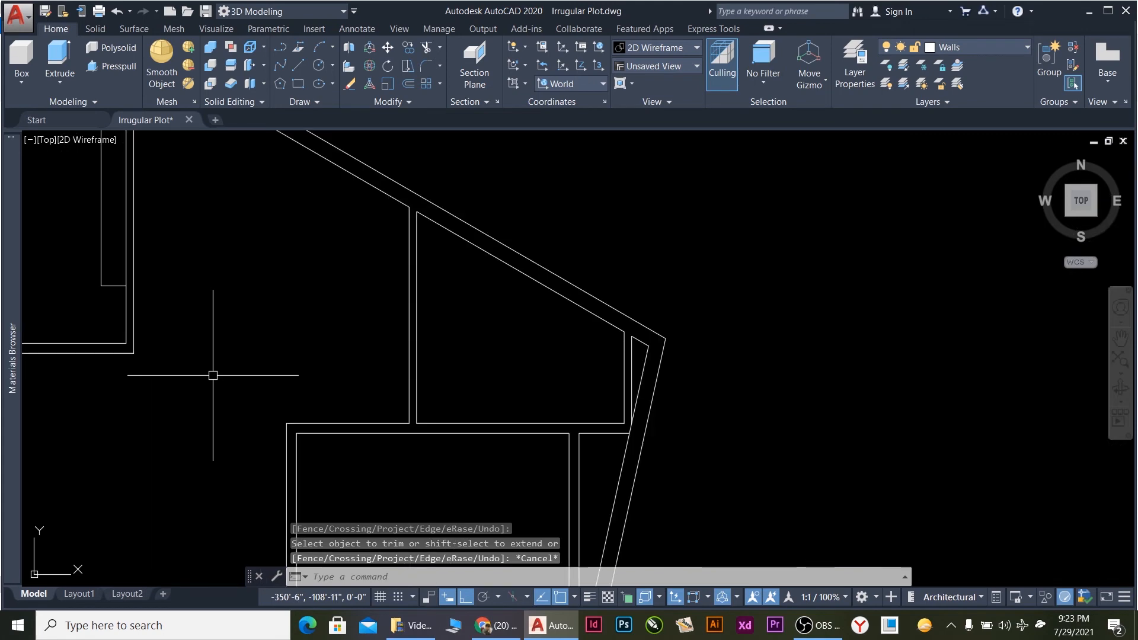
pyautogui.scroll(-3, 213, 375)
pyautogui.write('l')
pyautogui.press('Return')
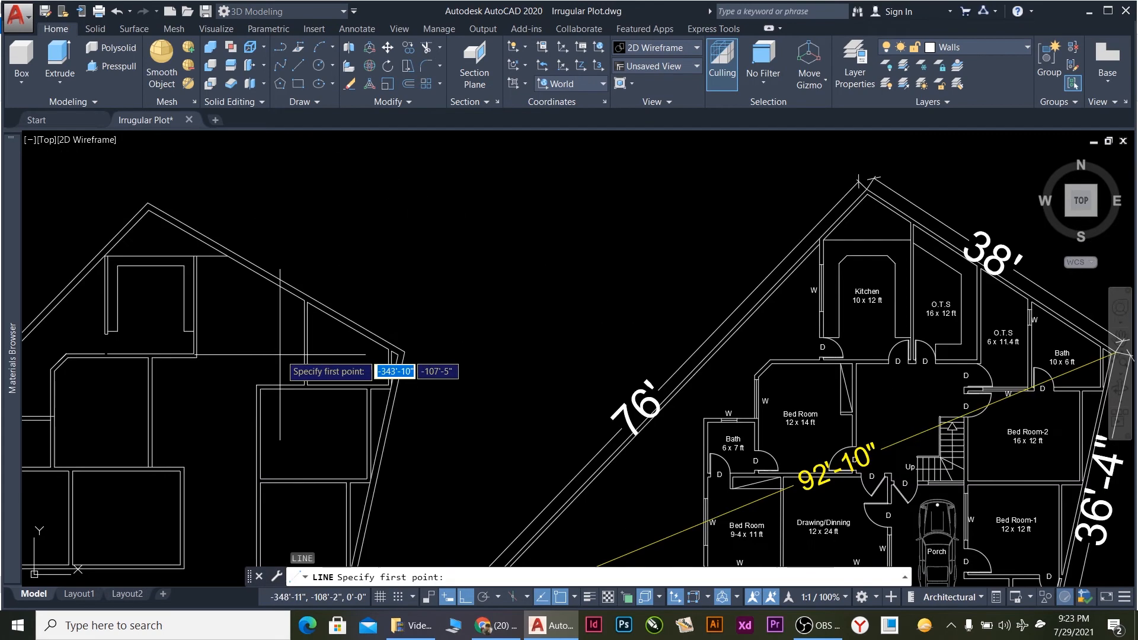
pyautogui.click(257, 383)
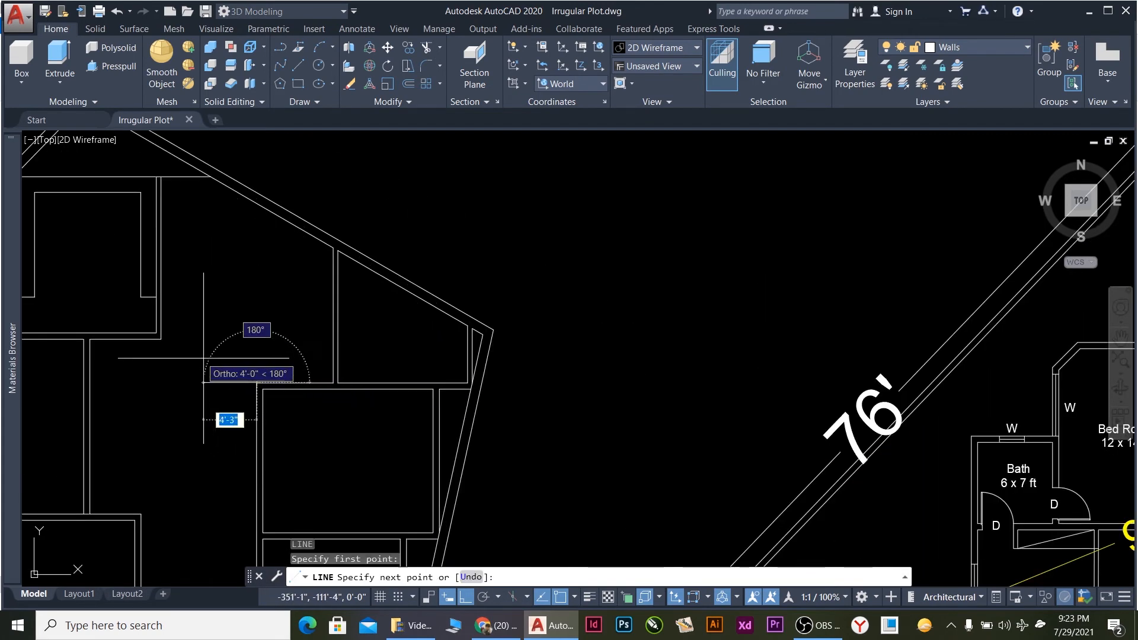
pyautogui.click(161, 339)
pyautogui.press('Escape')
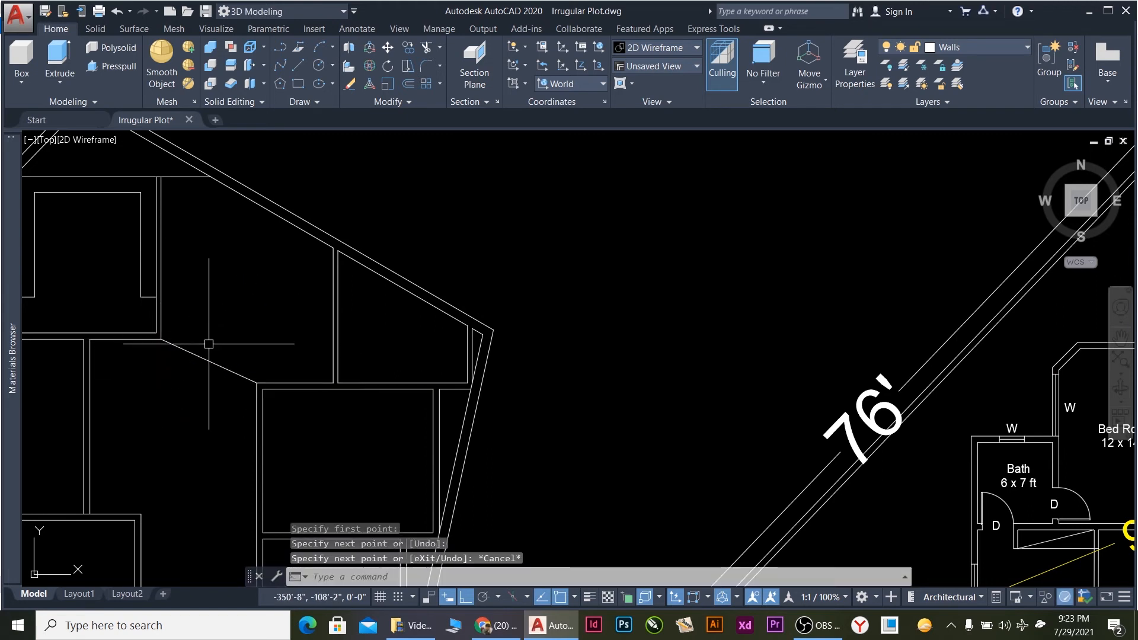
# Offset the diagonal line 2 inches toward its upper side.
pyautogui.click(215, 393)
pyautogui.click(204, 344)
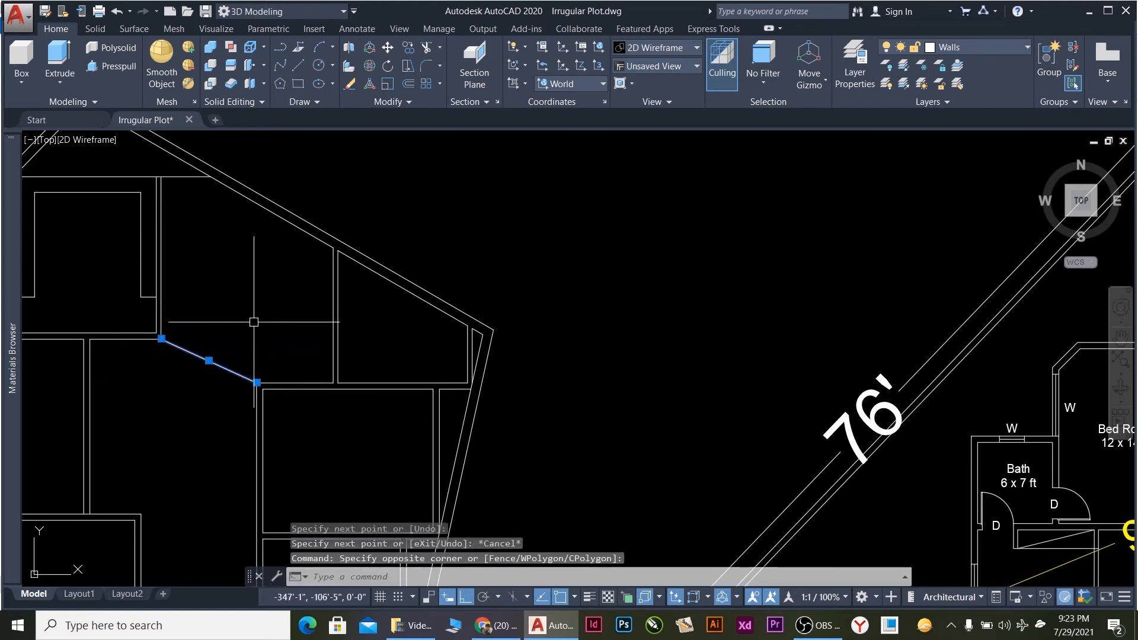
pyautogui.press('Return')
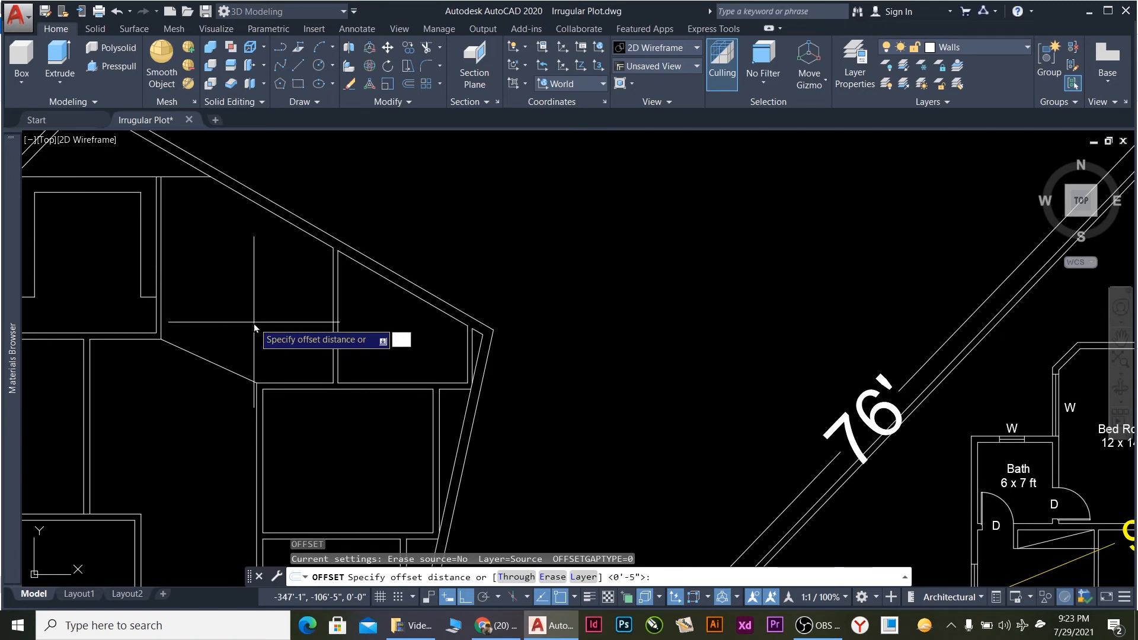
pyautogui.write('2')
pyautogui.press('Return')
pyautogui.click(253, 322)
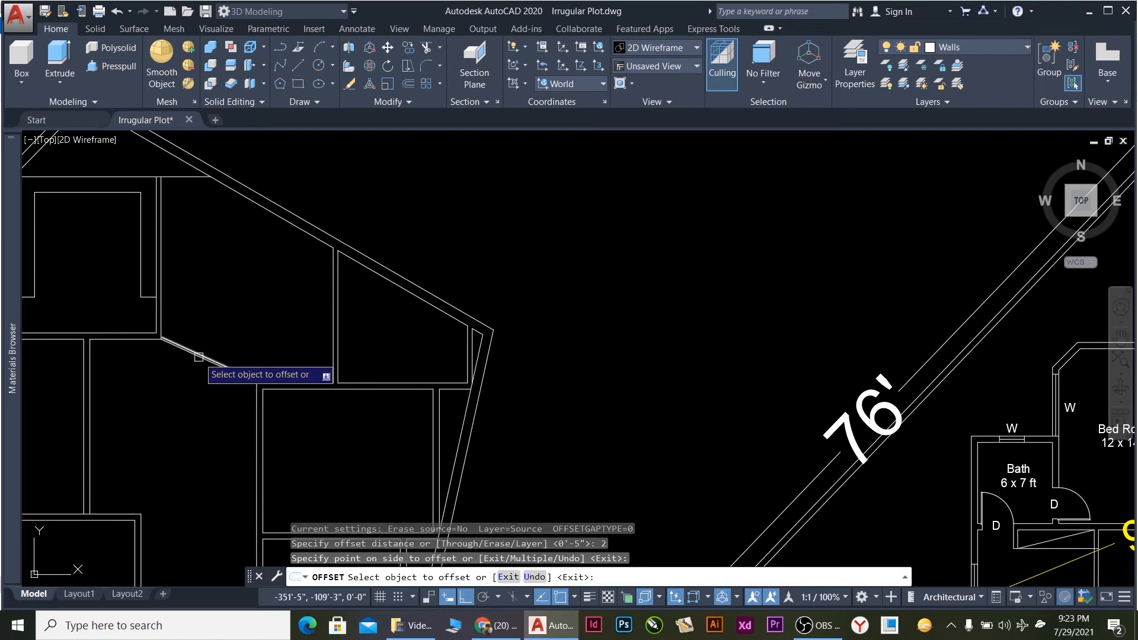
# Offset the original diagonal line 2 inches toward its lower side as well, and erase that middle line.
pyautogui.scroll(5, 198, 359)
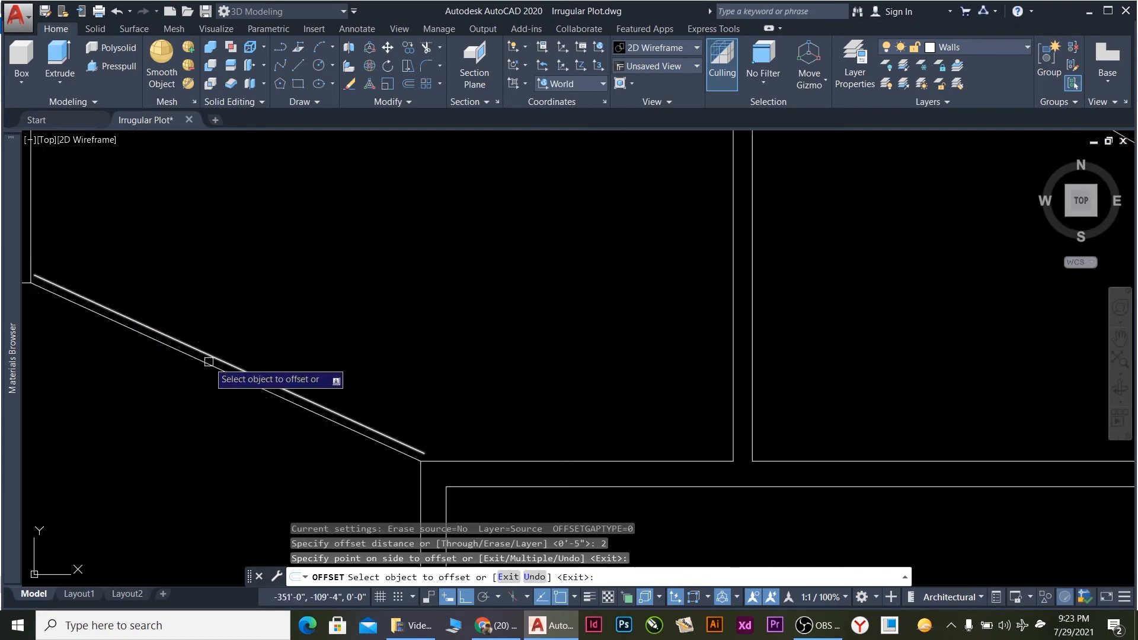
pyautogui.click(170, 351)
pyautogui.click(145, 407)
pyautogui.scroll(-3, 287, 386)
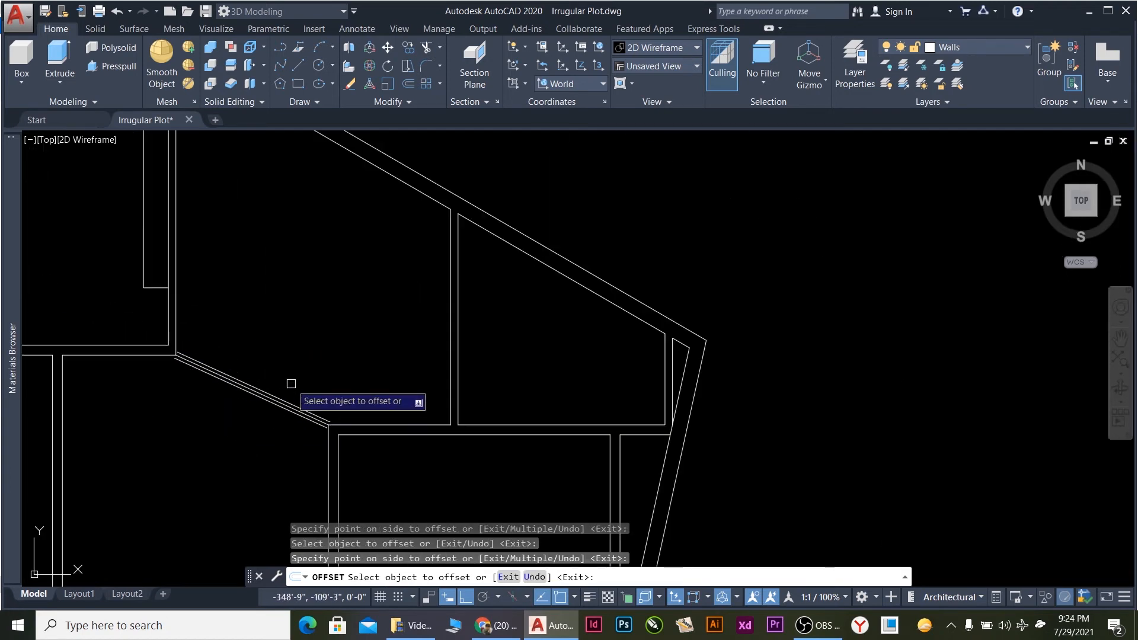
pyautogui.scroll(3, 184, 371)
pyautogui.scroll(2, 184, 371)
pyautogui.press('Escape')
pyautogui.click(206, 338)
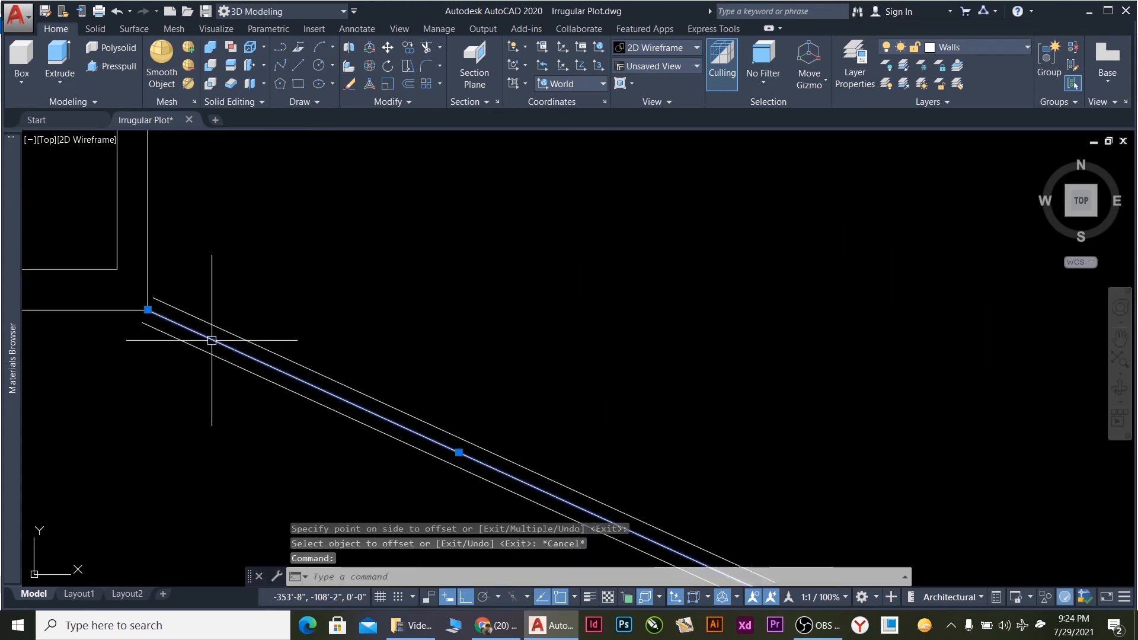
pyautogui.press('Delete')
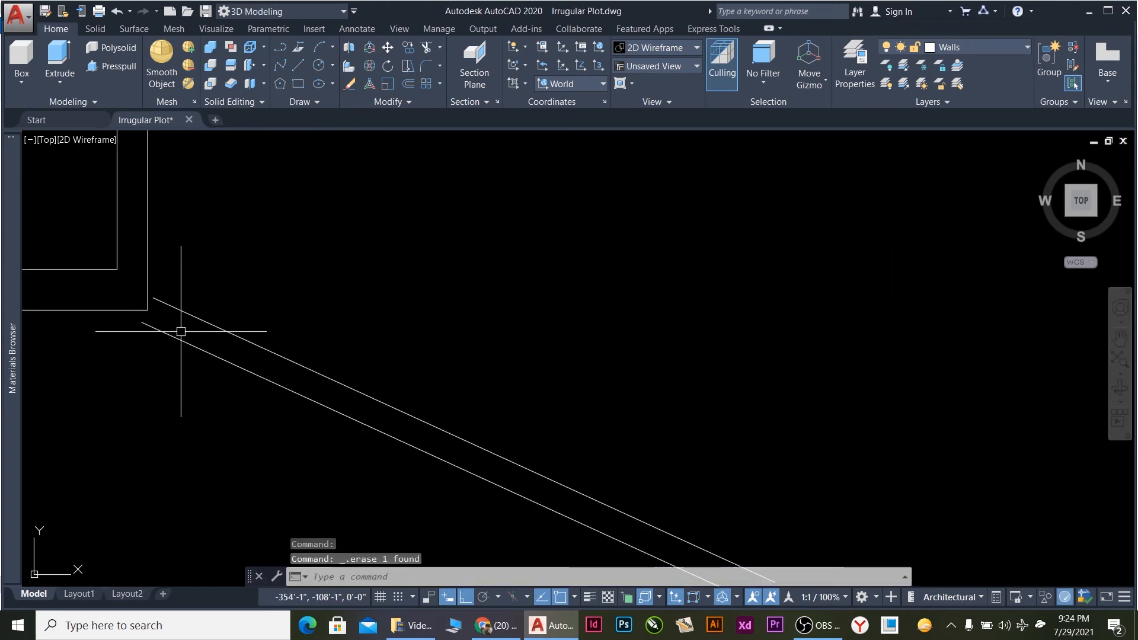
# Extend the upper ends of both diagonal wall lines to the kitchen's wall lines and trim the corner stubs there.
pyautogui.write('ex')
pyautogui.press('Return')
pyautogui.press('Return')
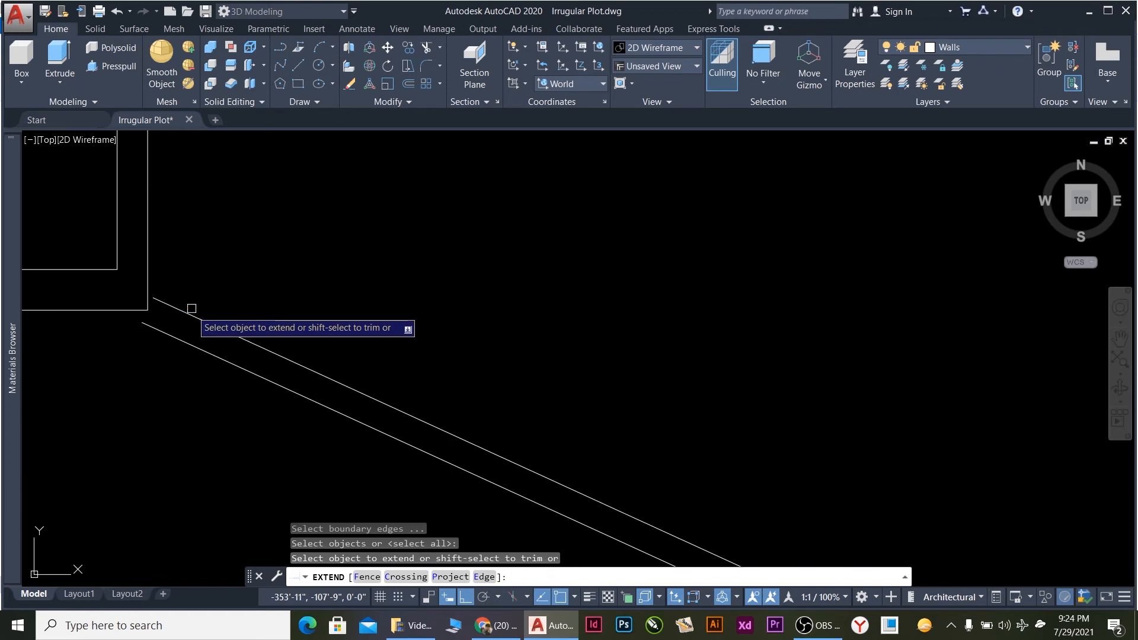
pyautogui.click(191, 312)
pyautogui.click(176, 337)
pyautogui.scroll(-4, 194, 281)
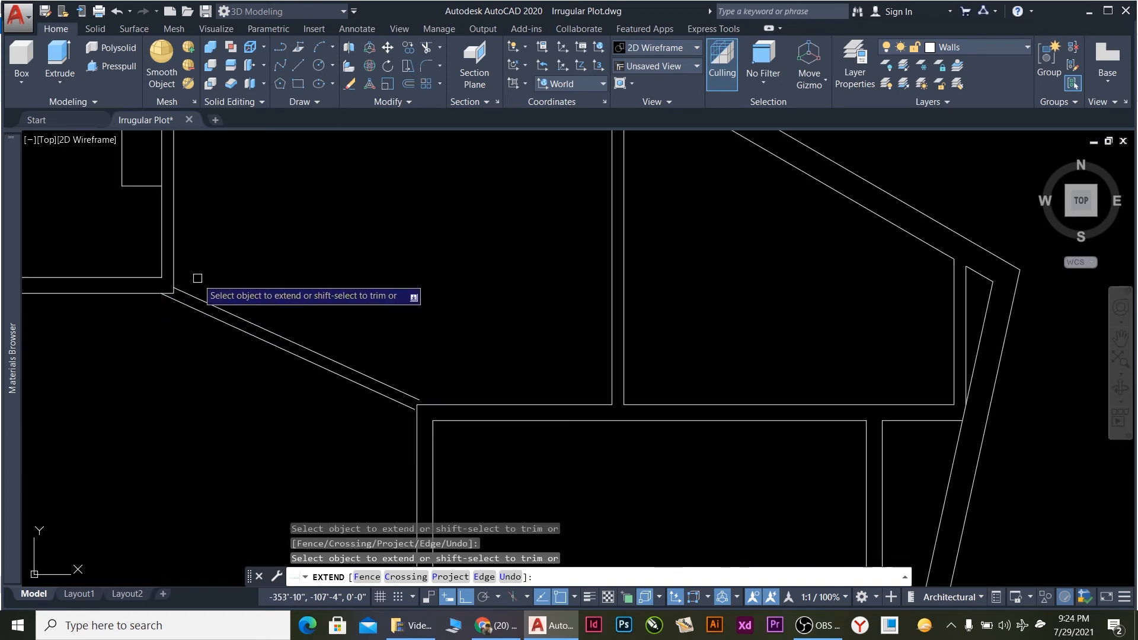
pyautogui.scroll(2, 199, 308)
pyautogui.scroll(2, 185, 309)
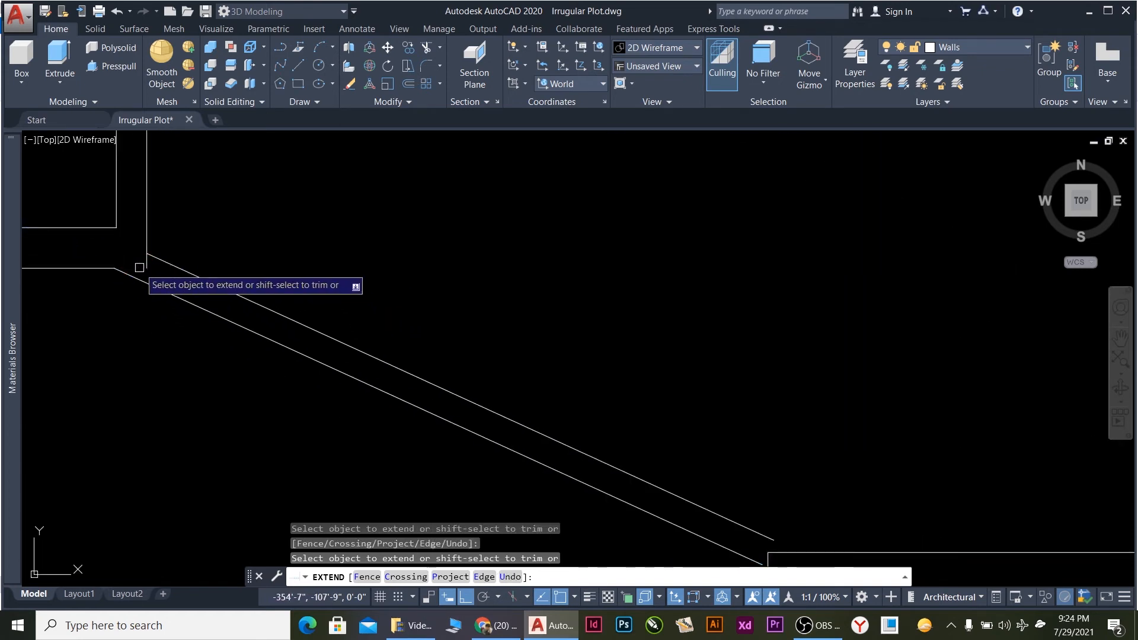
pyautogui.scroll(-4, 145, 264)
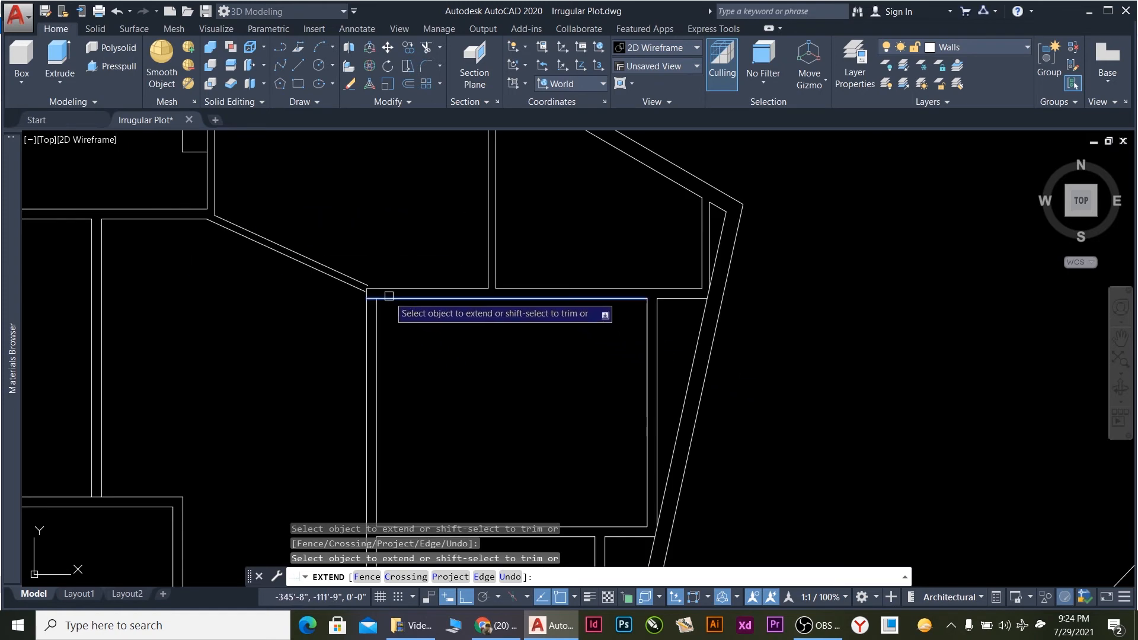
# Extend the lower ends of both diagonal wall lines to Bed Room-2's outer wall lines and trim the leftover corner.
pyautogui.scroll(5, 304, 283)
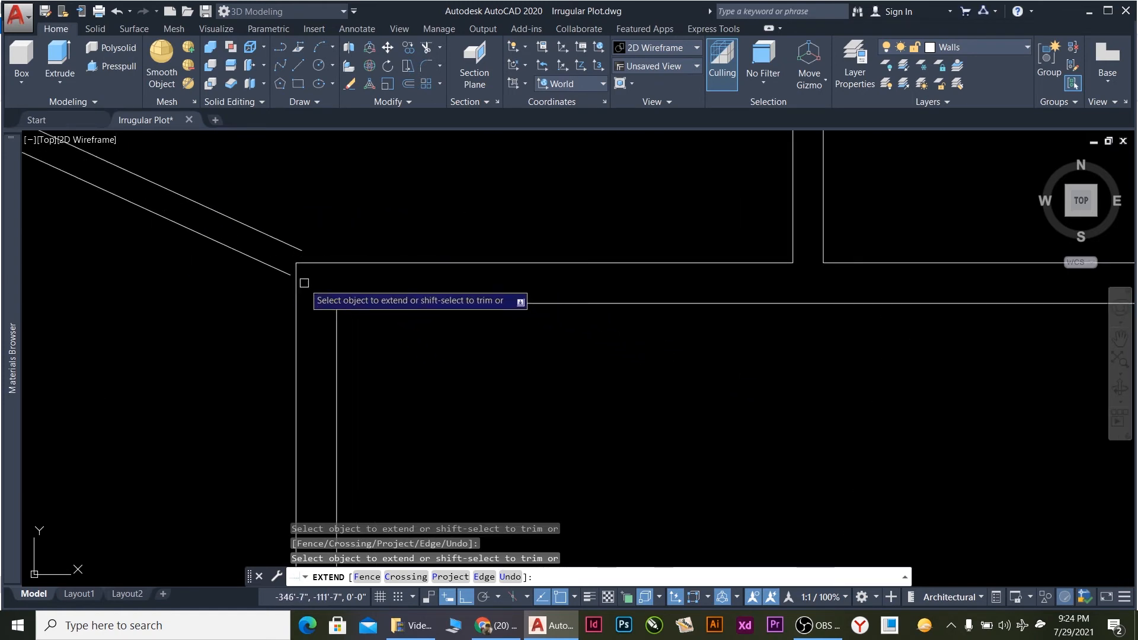
pyautogui.click(291, 249)
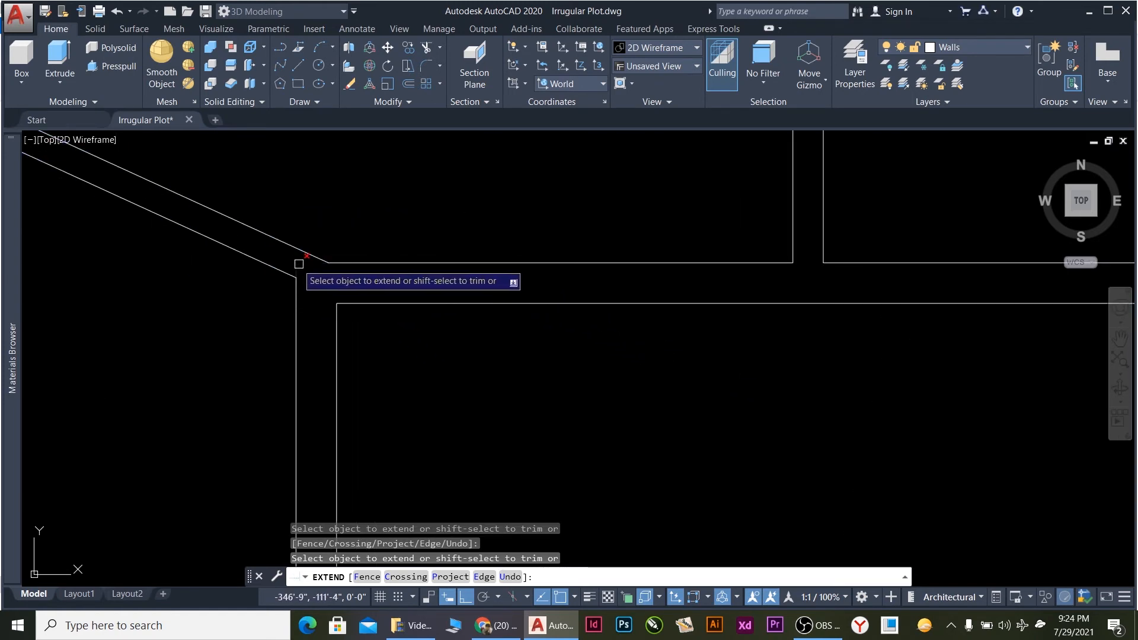
pyautogui.scroll(-5, 391, 293)
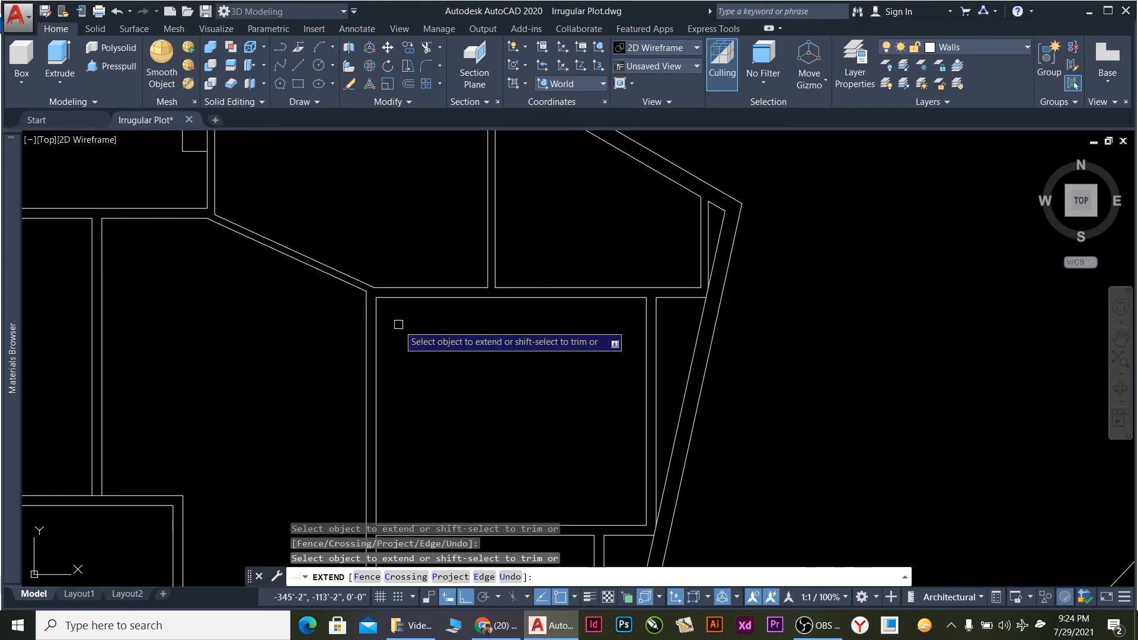
pyautogui.scroll(-6, 385, 321)
pyautogui.scroll(2, 379, 220)
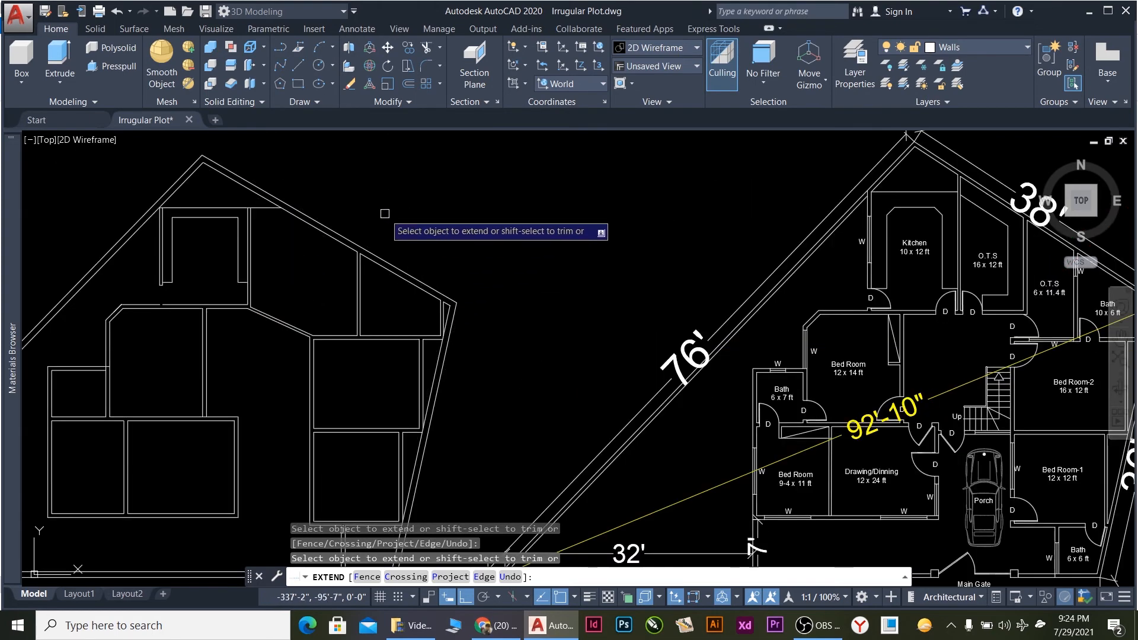
pyautogui.scroll(3, 308, 204)
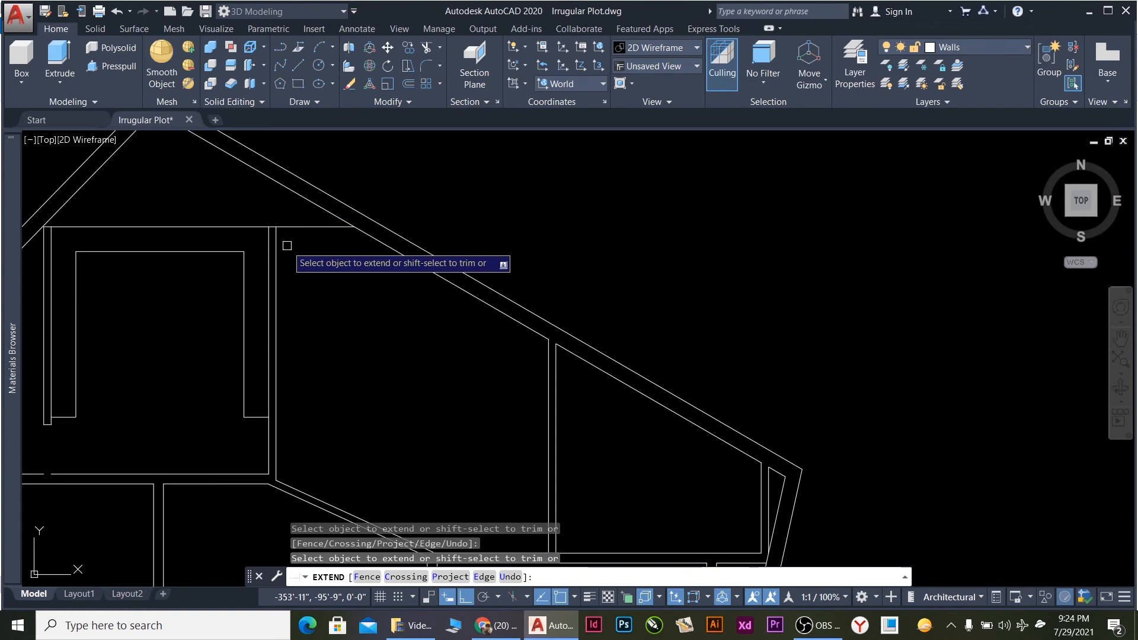
pyautogui.press('Escape')
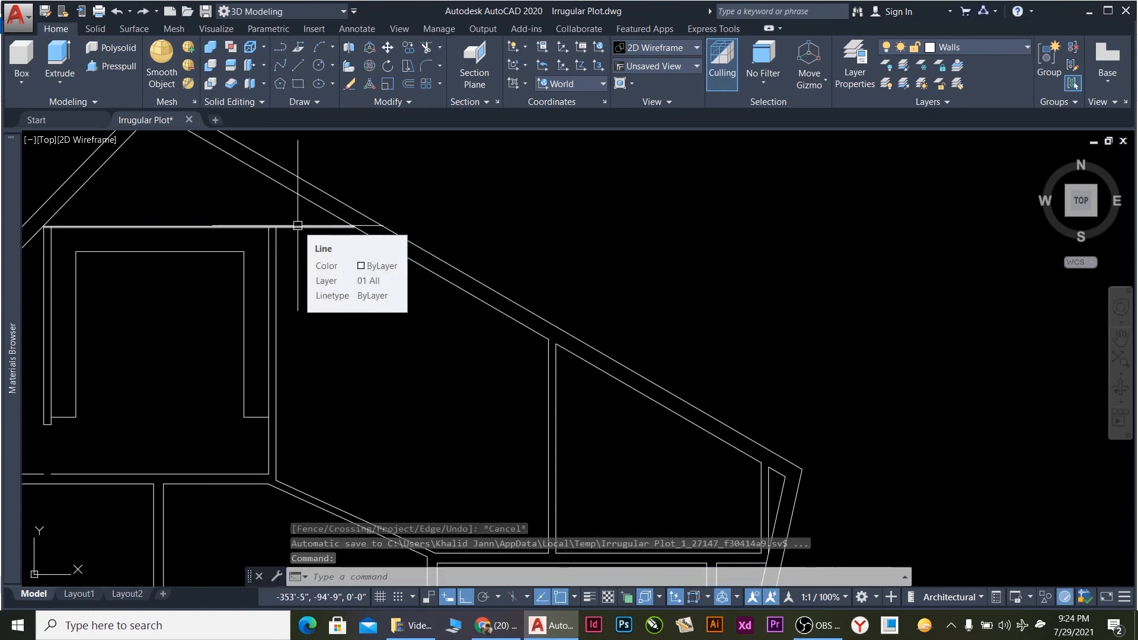
pyautogui.scroll(-3, 376, 318)
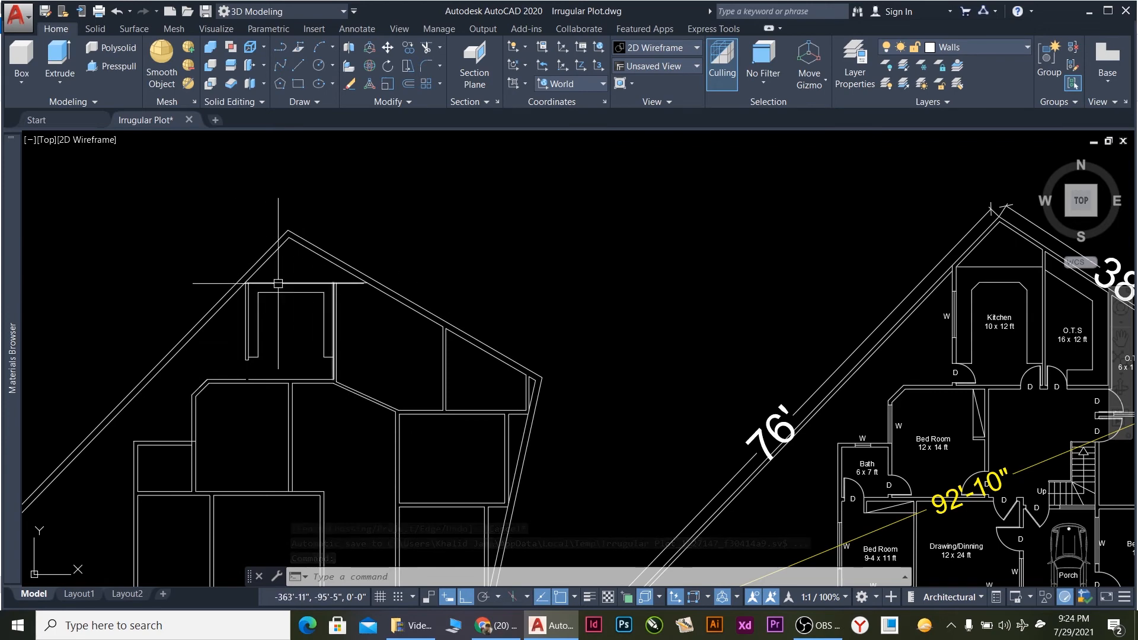
# Trim the excess of the kitchen's upper wall line between its right wall and the slanted plot boundary.
pyautogui.scroll(8, 335, 283)
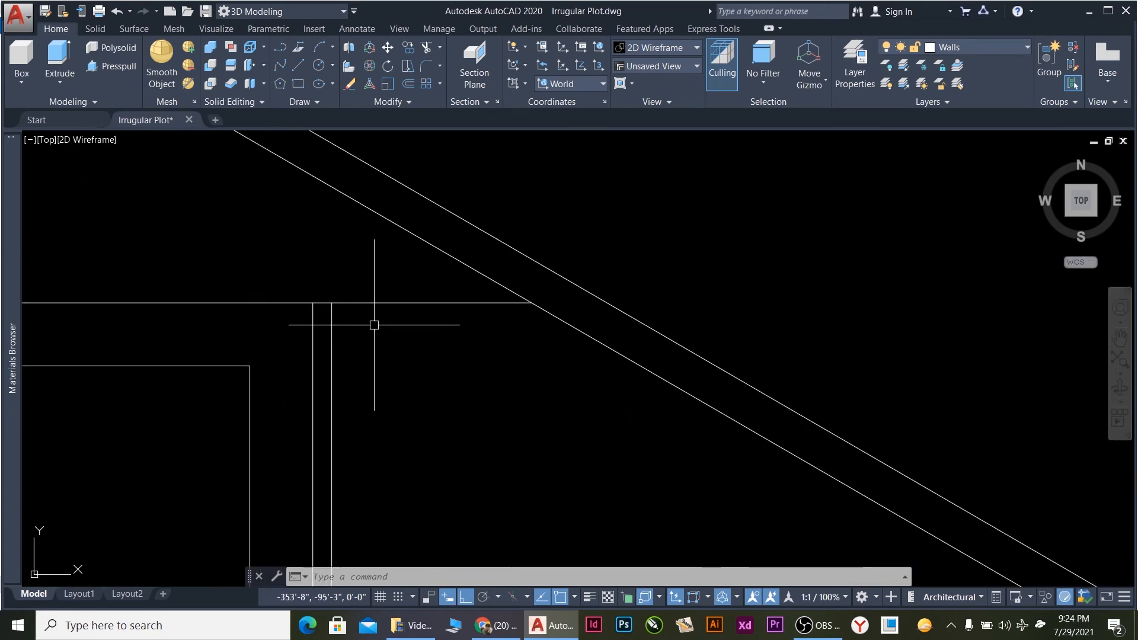
pyautogui.press('Return')
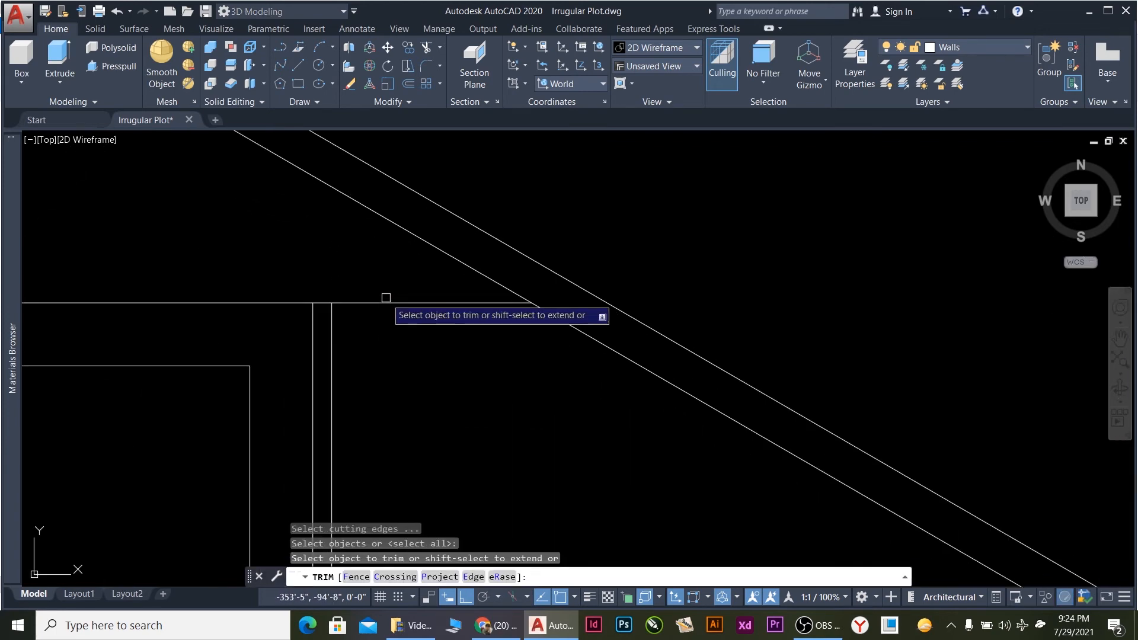
pyautogui.click(388, 300)
pyautogui.scroll(-3, 387, 300)
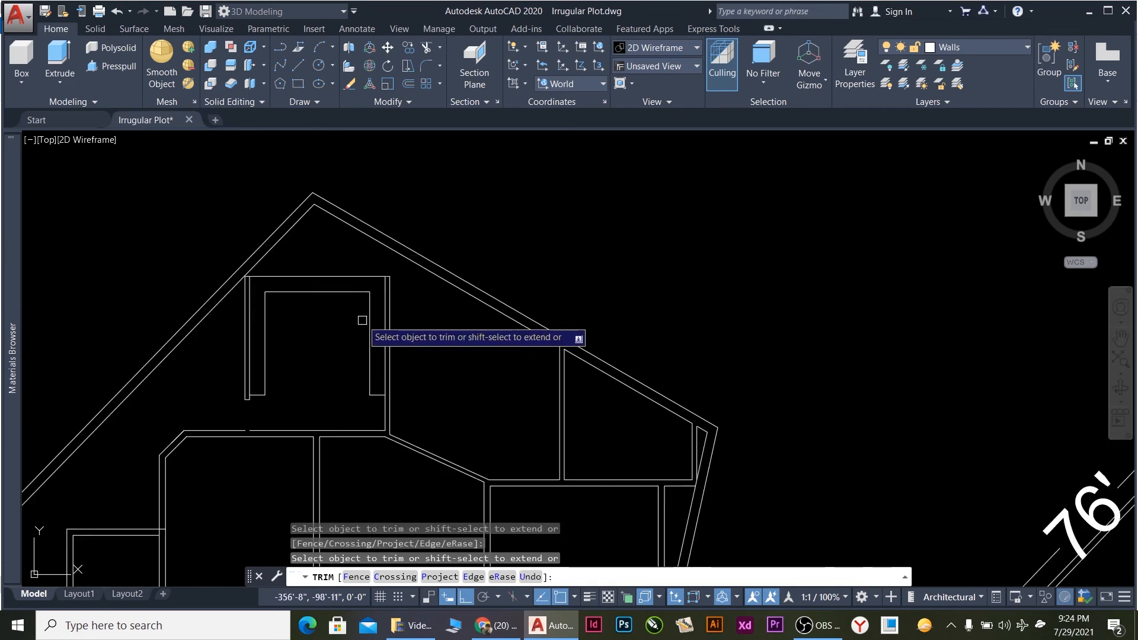
# Compare the redrawn kitchen, O.T.S and bedroom walls with the reference ground floor plan, and end the Trim command.
pyautogui.scroll(-2, 364, 315)
pyautogui.scroll(6, 313, 320)
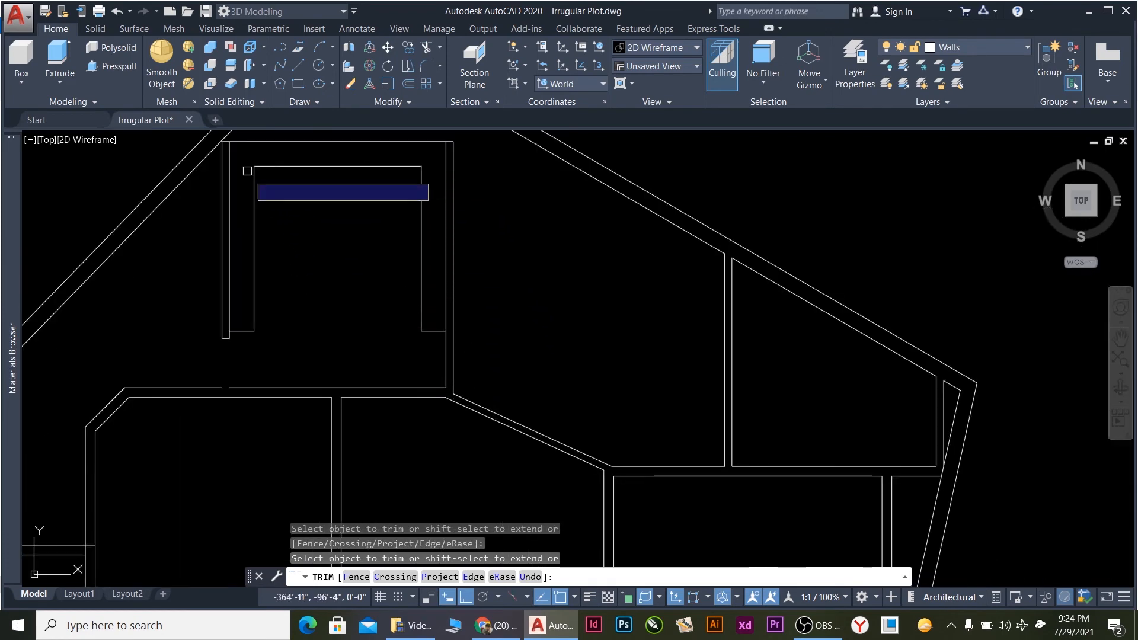
pyautogui.scroll(-5, 278, 219)
pyautogui.scroll(5, 279, 186)
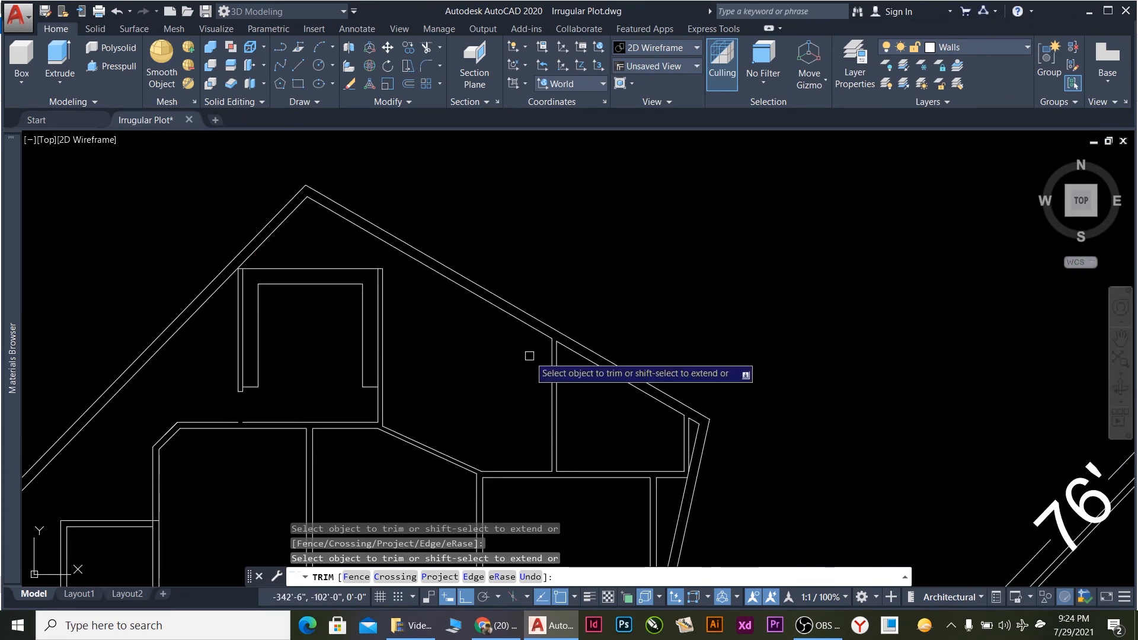
pyautogui.scroll(-3, 527, 357)
pyautogui.scroll(-4, 522, 410)
pyautogui.scroll(4, 682, 463)
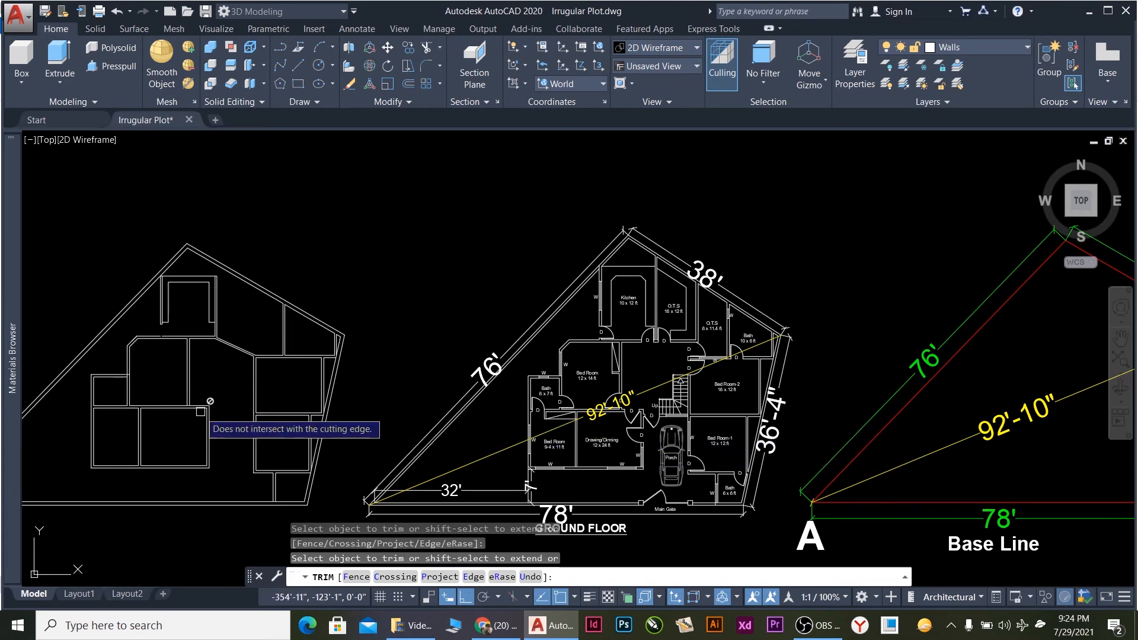
pyautogui.scroll(2, 192, 410)
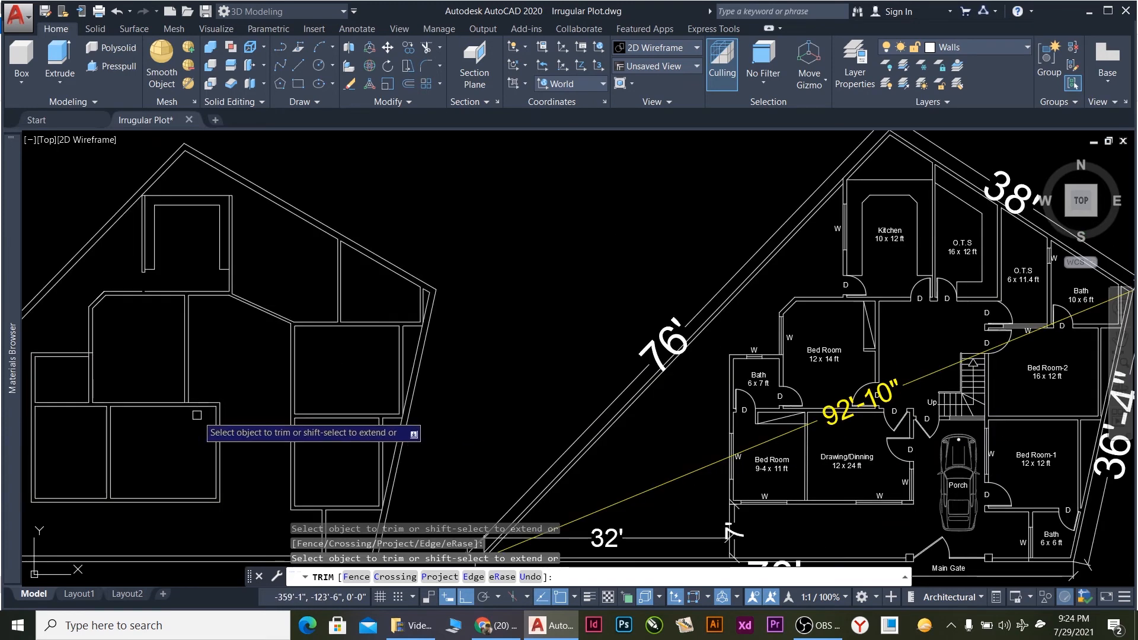
pyautogui.scroll(2, 192, 412)
pyautogui.press('Escape')
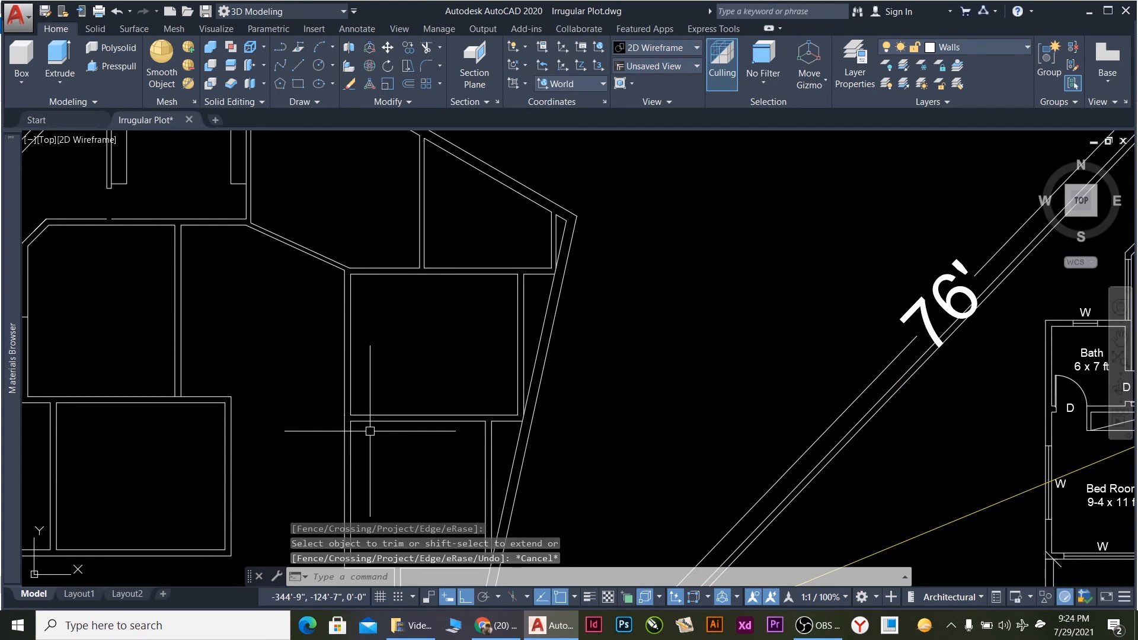
# Extend both horizontal wall lines between Bed Room-2 and Bed Room-1 to the Drawing/Dinning room's outer wall.
pyautogui.write('EX')
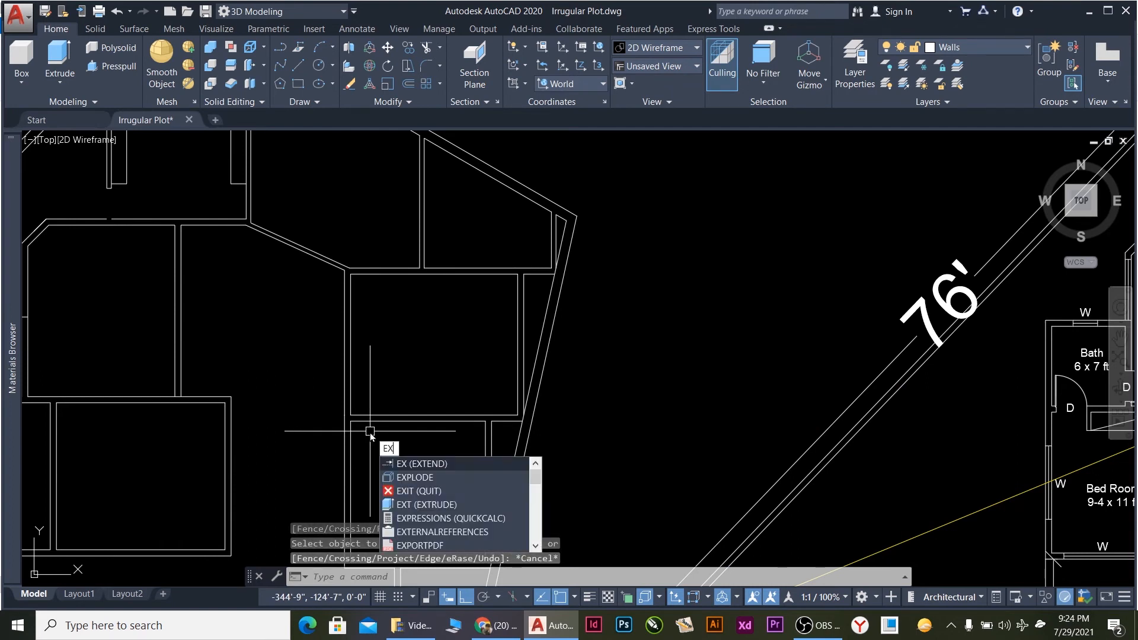
pyautogui.press('Return')
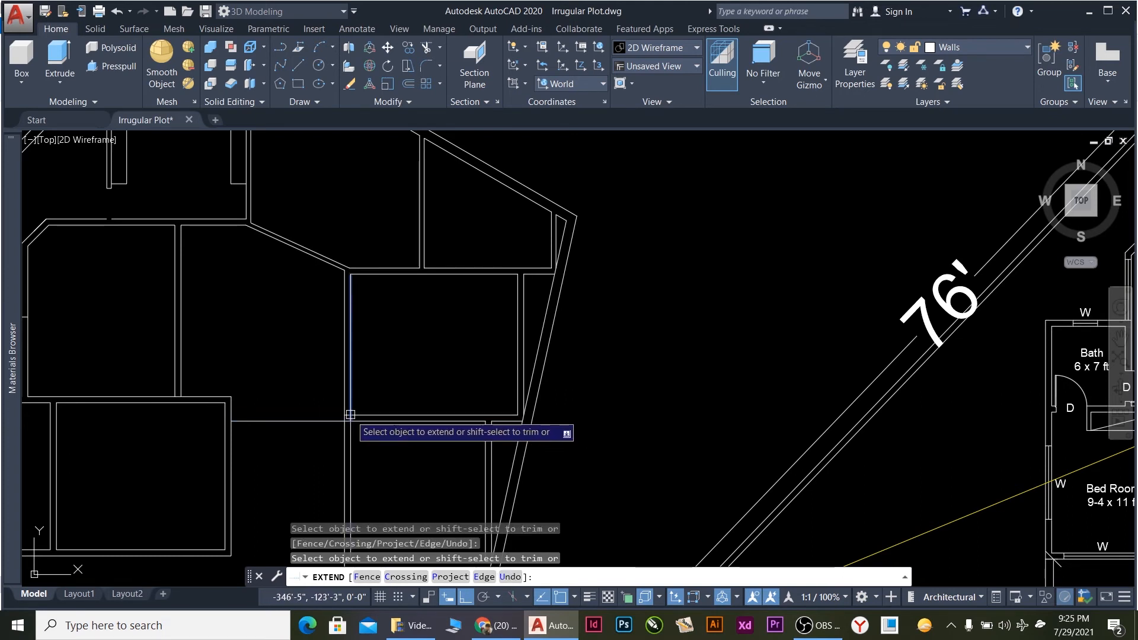
pyautogui.scroll(10, 347, 413)
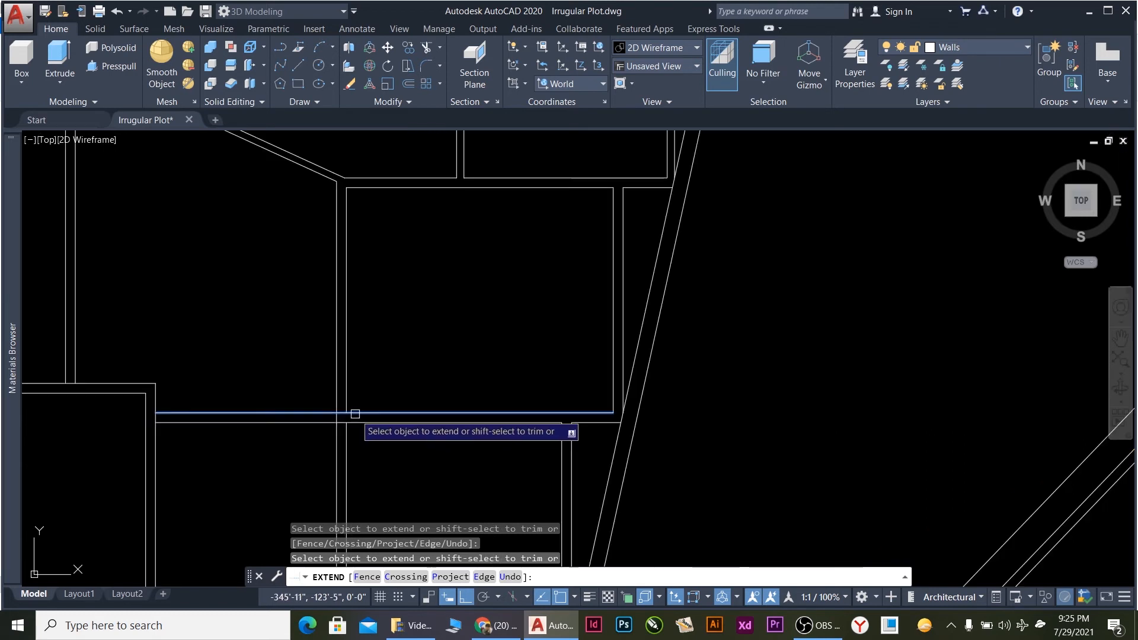
pyautogui.scroll(-6, 308, 407)
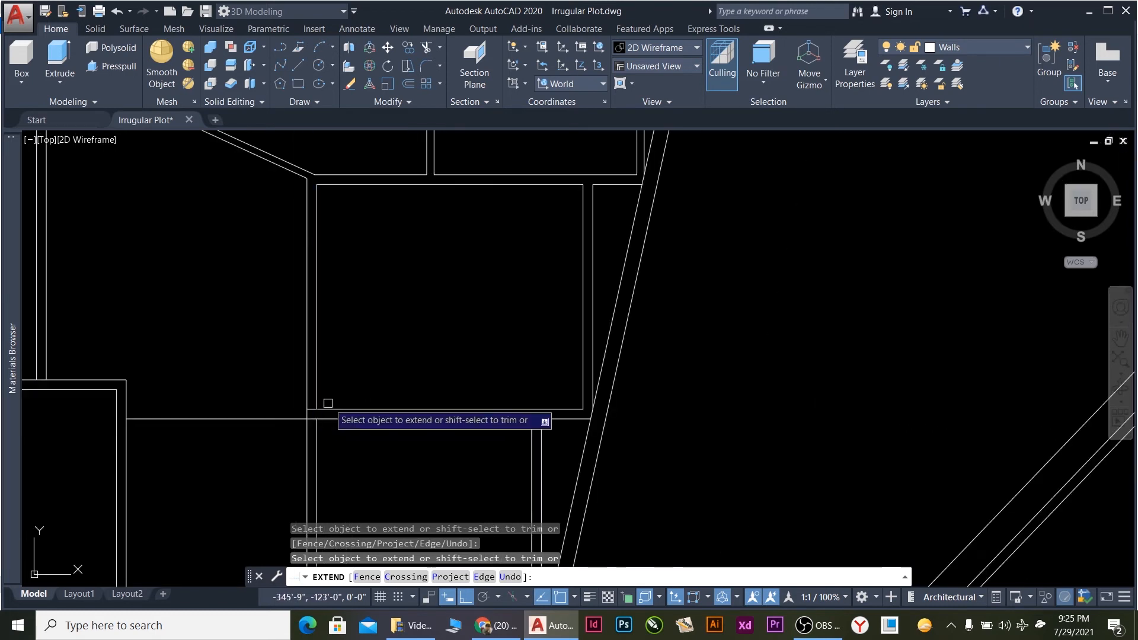
pyautogui.scroll(6, 309, 430)
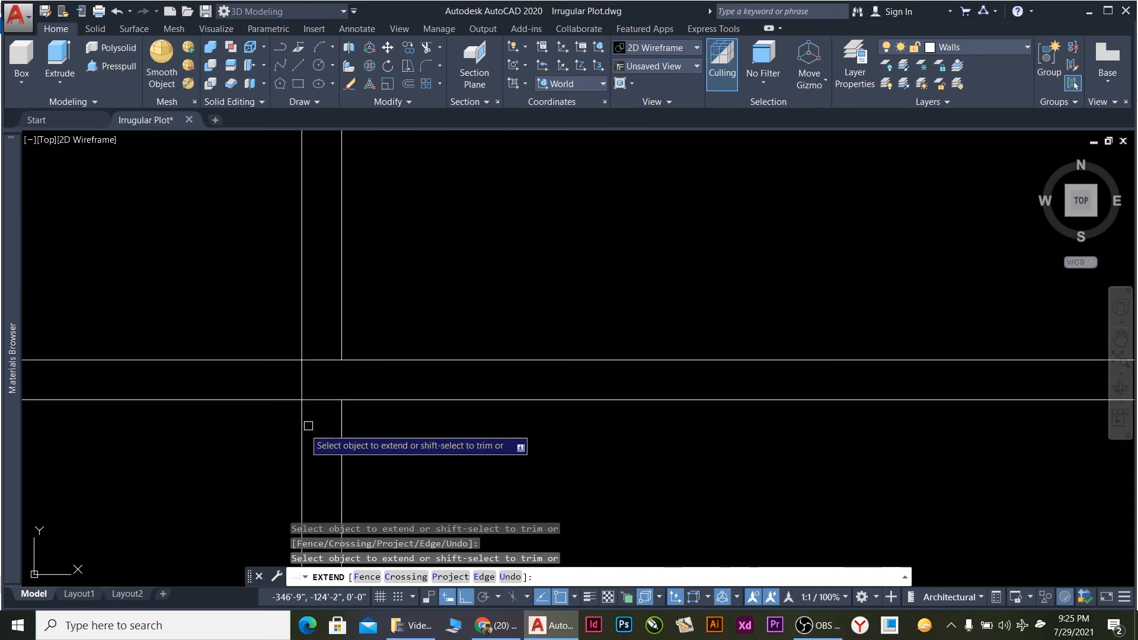
pyautogui.press('Escape')
# Check the whole redrawn wall layout against the reference ground floor plan, including the stair, porch and bedroom areas.
pyautogui.scroll(-6, 280, 391)
pyautogui.scroll(-2, 196, 420)
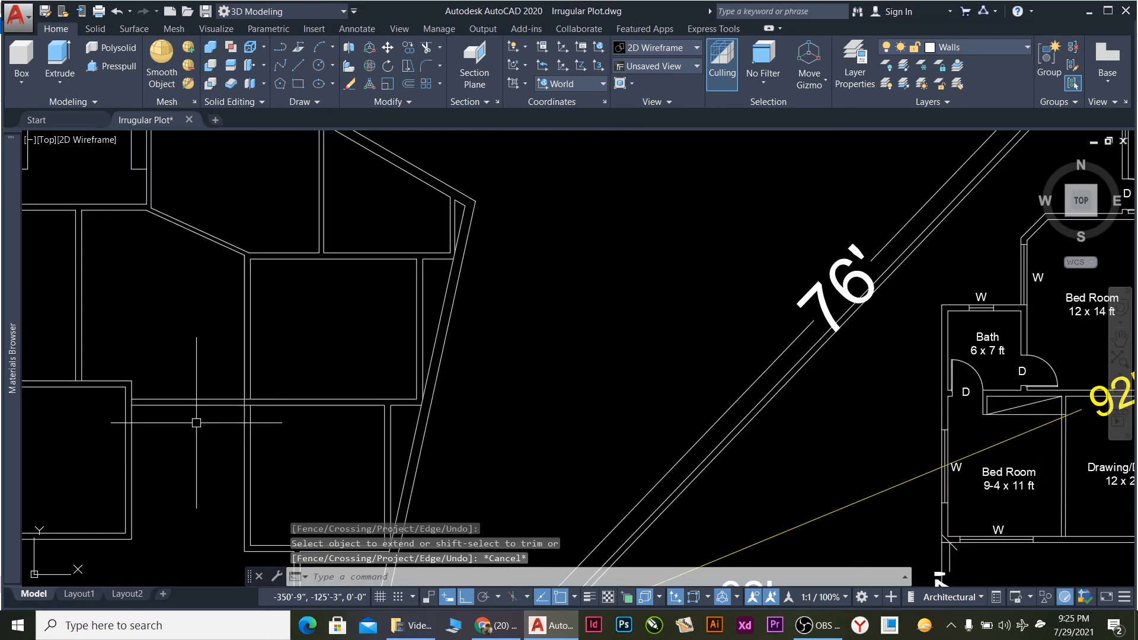
pyautogui.scroll(-4, 299, 315)
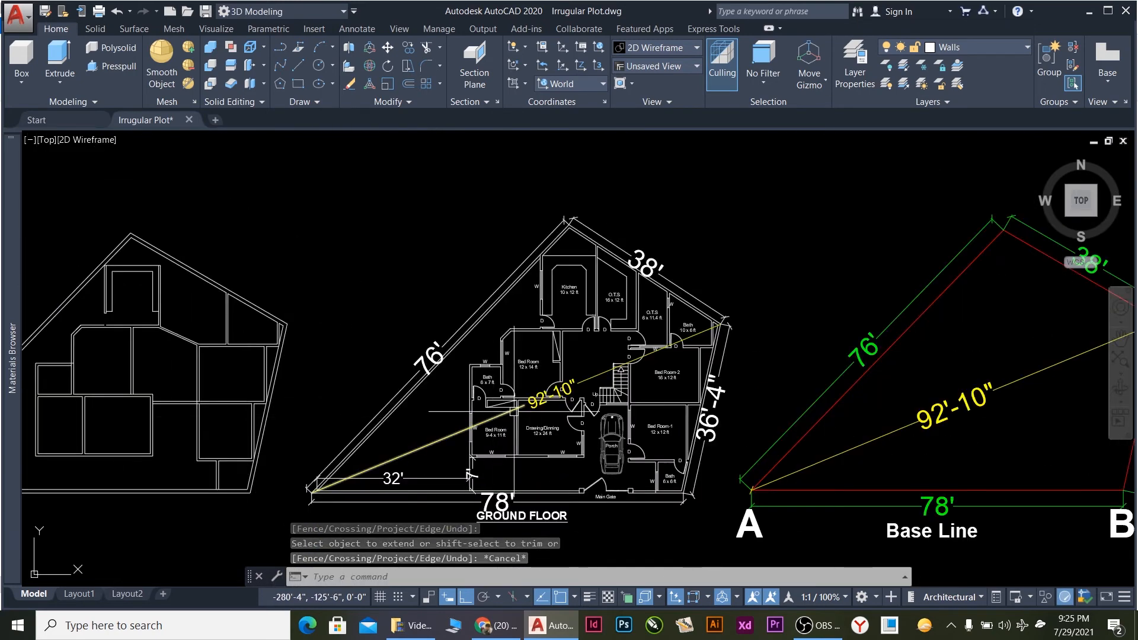
pyautogui.scroll(3, 533, 355)
pyautogui.scroll(6, 616, 428)
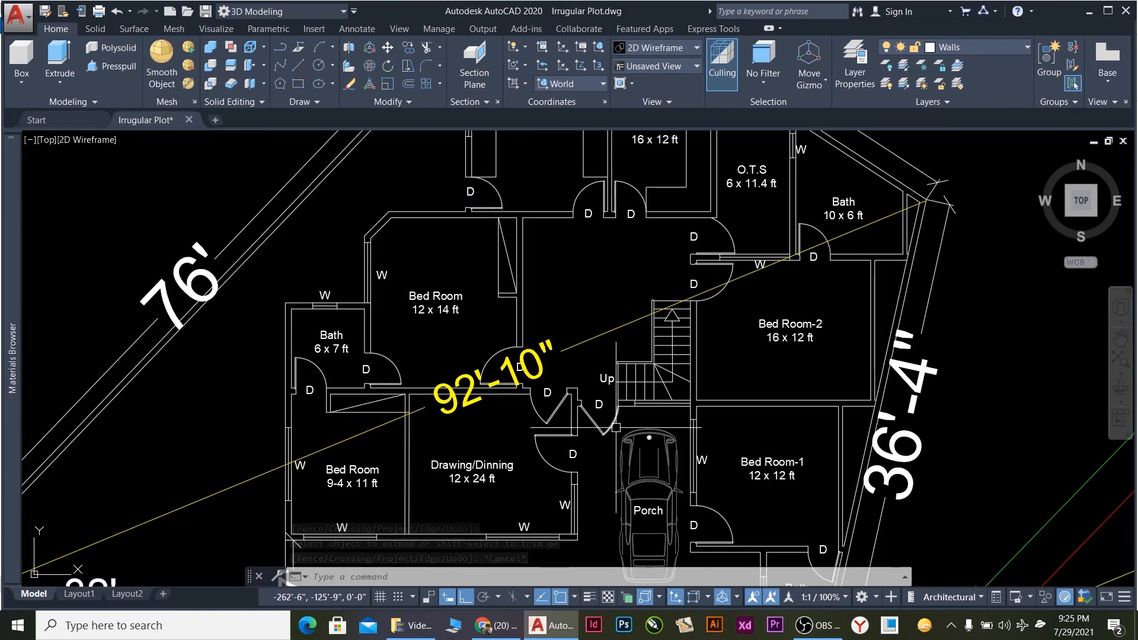
pyautogui.scroll(-10, 671, 446)
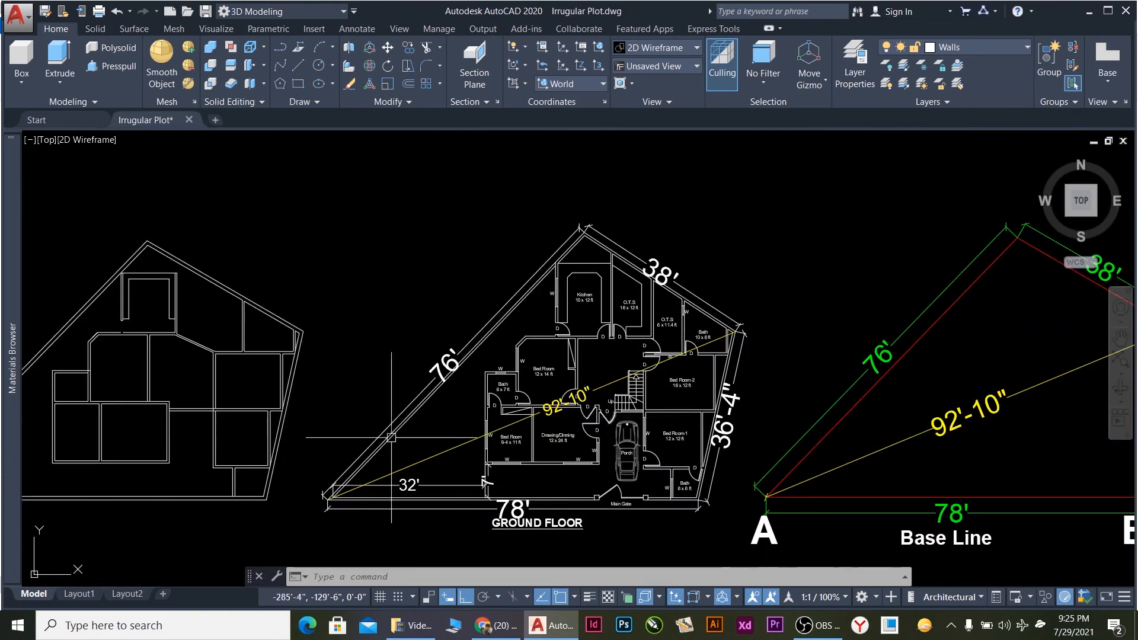
pyautogui.scroll(3, 671, 446)
pyautogui.scroll(4, 118, 398)
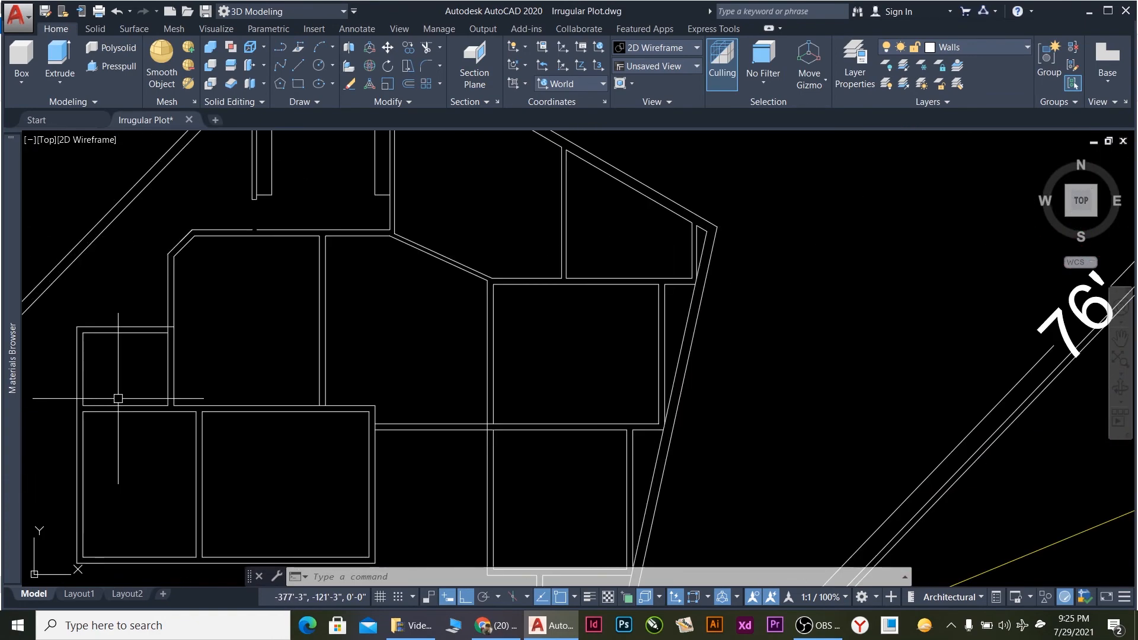
pyautogui.scroll(-4, 118, 397)
pyautogui.scroll(2, 28, 362)
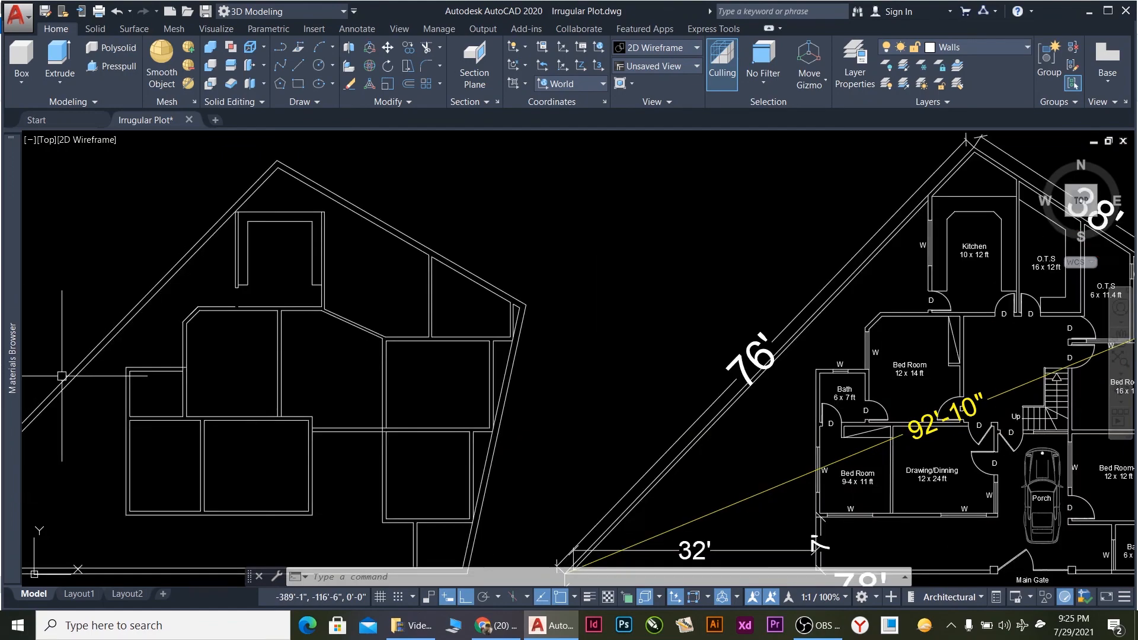
pyautogui.scroll(-10, 35, 373)
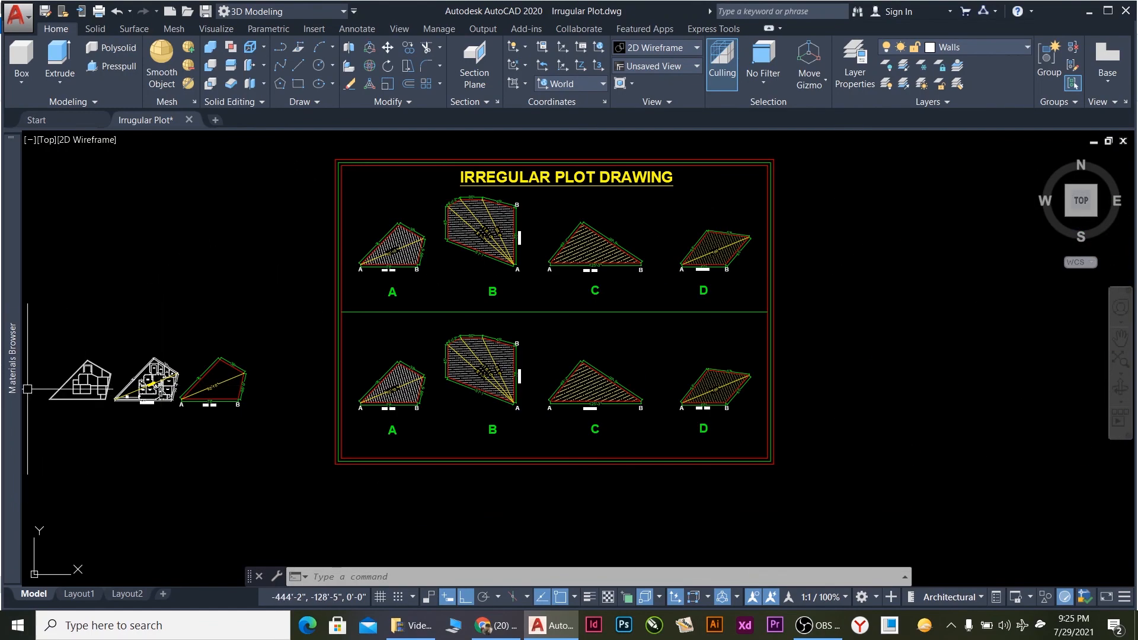
pyautogui.scroll(6, 27, 389)
pyautogui.scroll(2, 401, 399)
pyautogui.scroll(3, 432, 393)
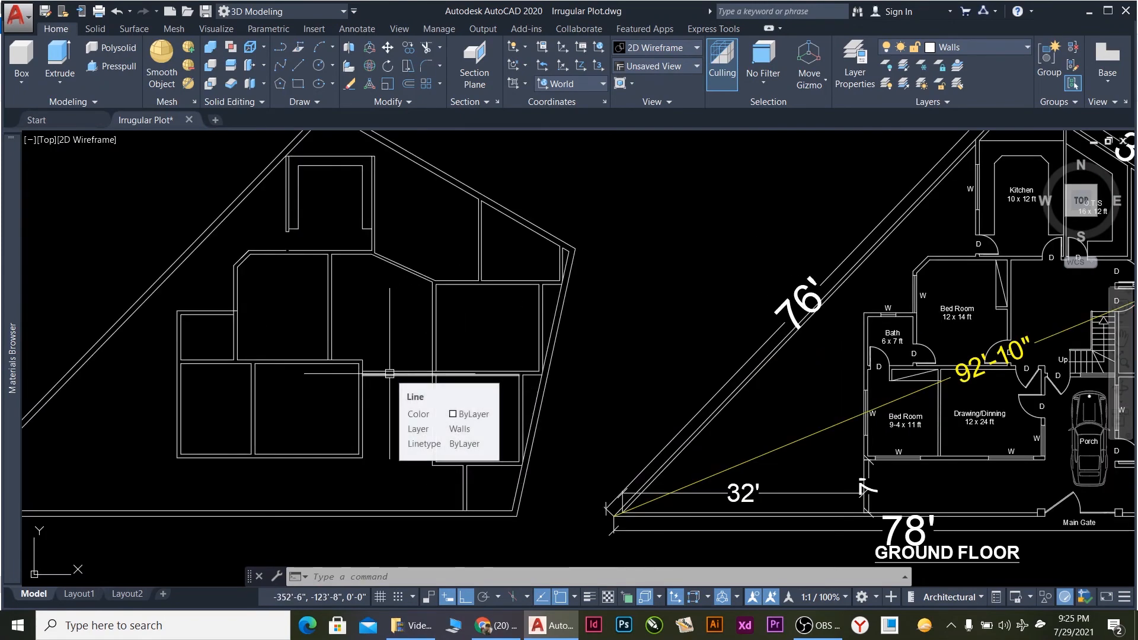
pyautogui.scroll(-3, 501, 397)
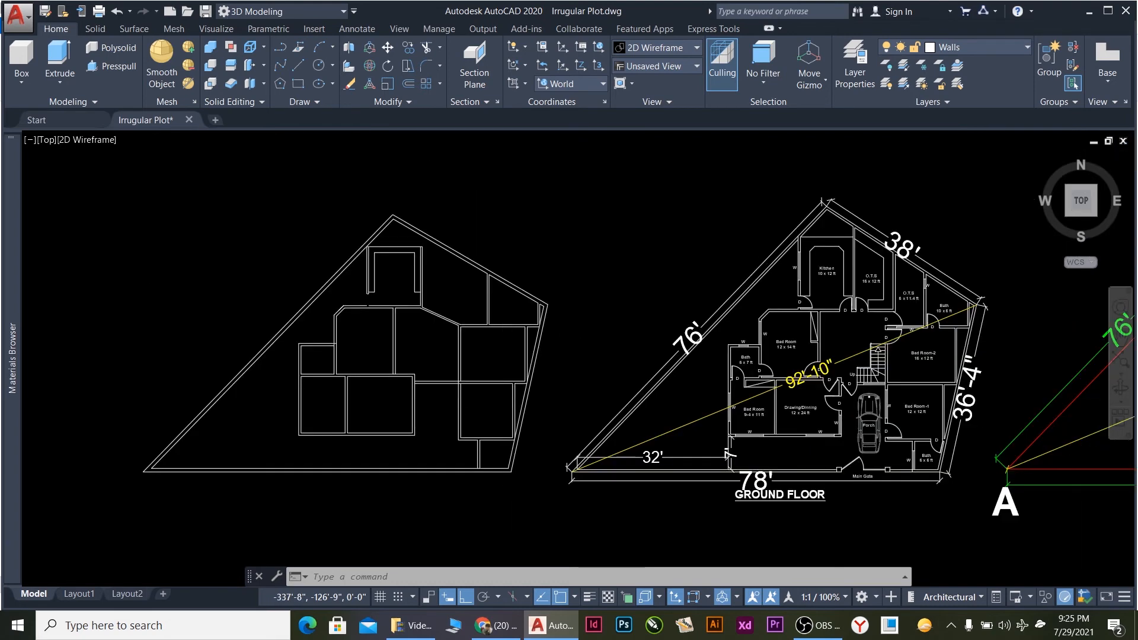
pyautogui.scroll(3, 501, 398)
pyautogui.scroll(-3, 502, 397)
pyautogui.scroll(3, 472, 407)
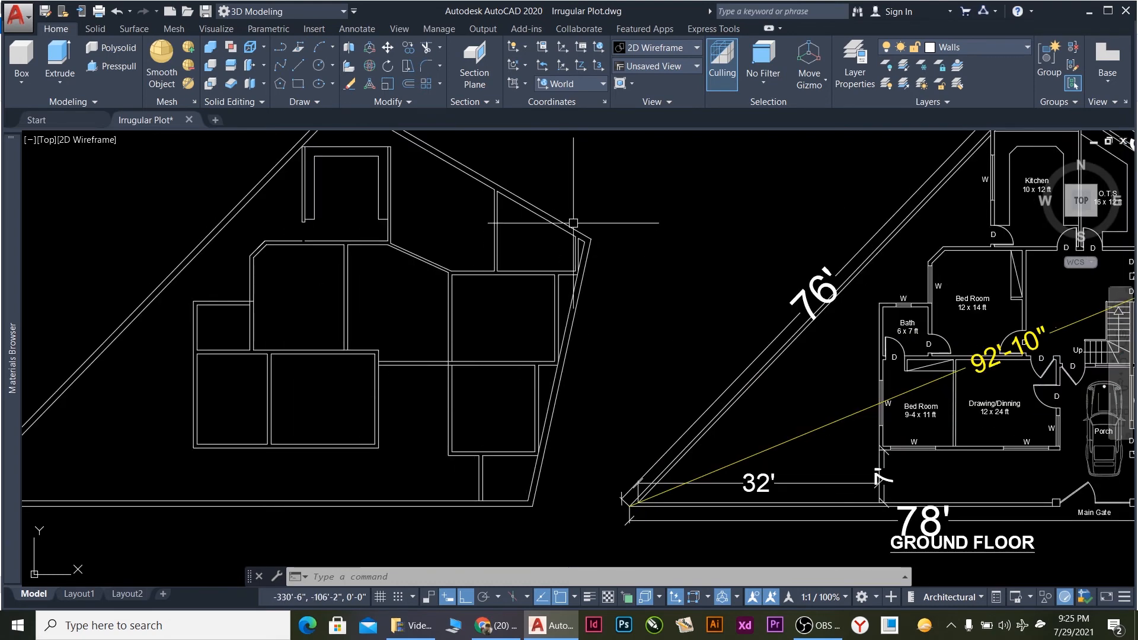
pyautogui.scroll(-4, 578, 211)
pyautogui.scroll(2, 583, 208)
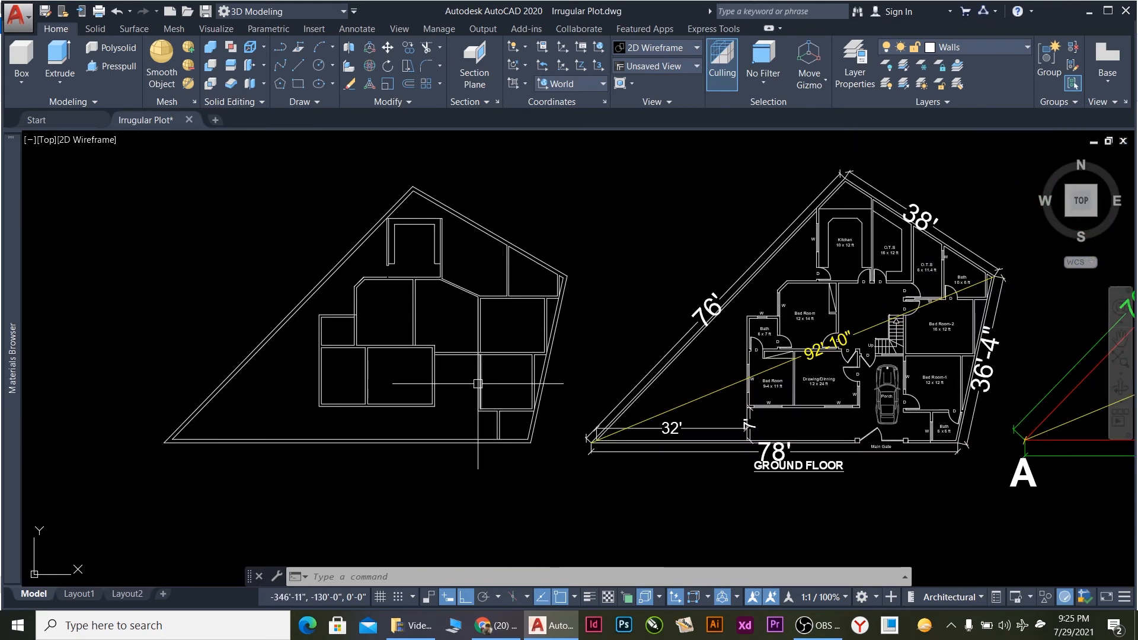
pyautogui.scroll(2, 423, 320)
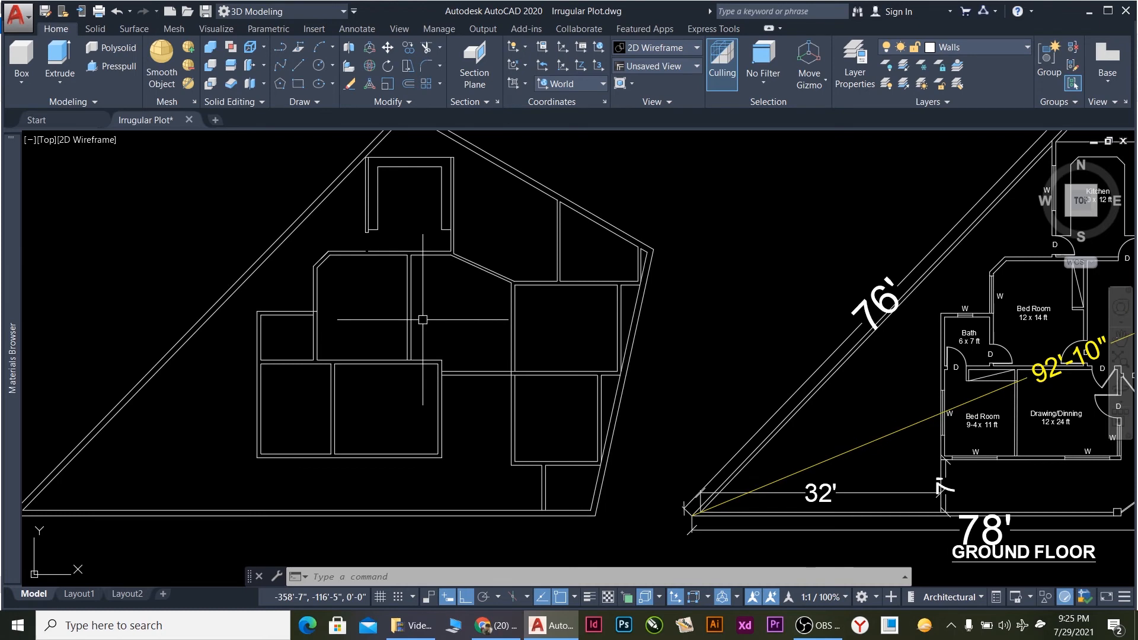
# Stretch the short wall line below the kitchen across the gap to the adjoining line and try to join them.
pyautogui.scroll(4, 376, 203)
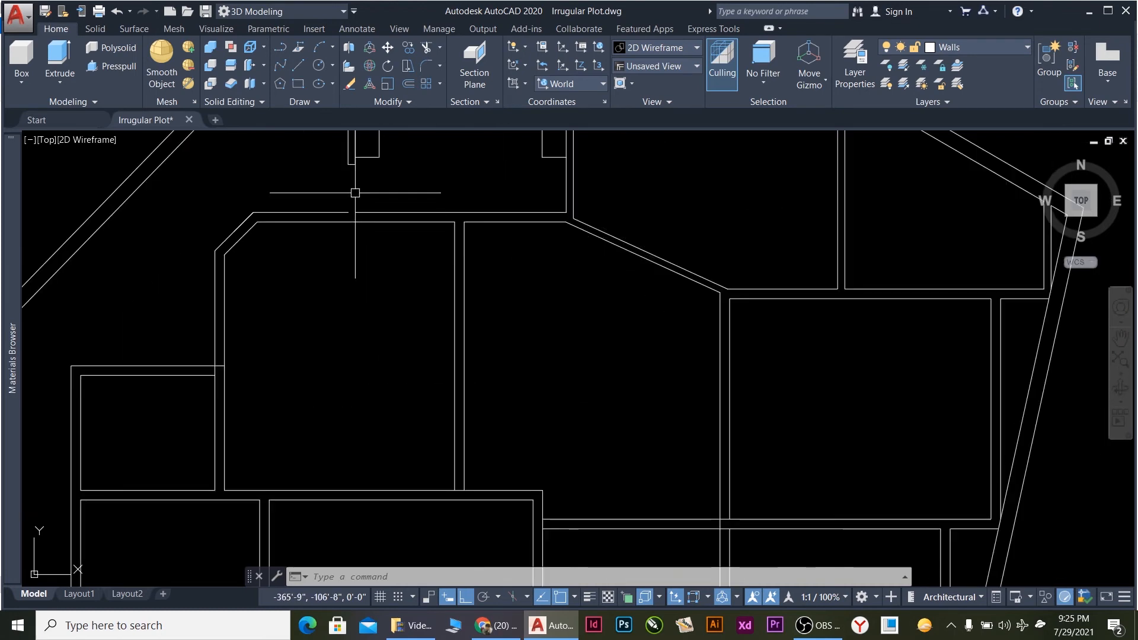
pyautogui.scroll(-5, 353, 169)
pyautogui.scroll(6, 353, 231)
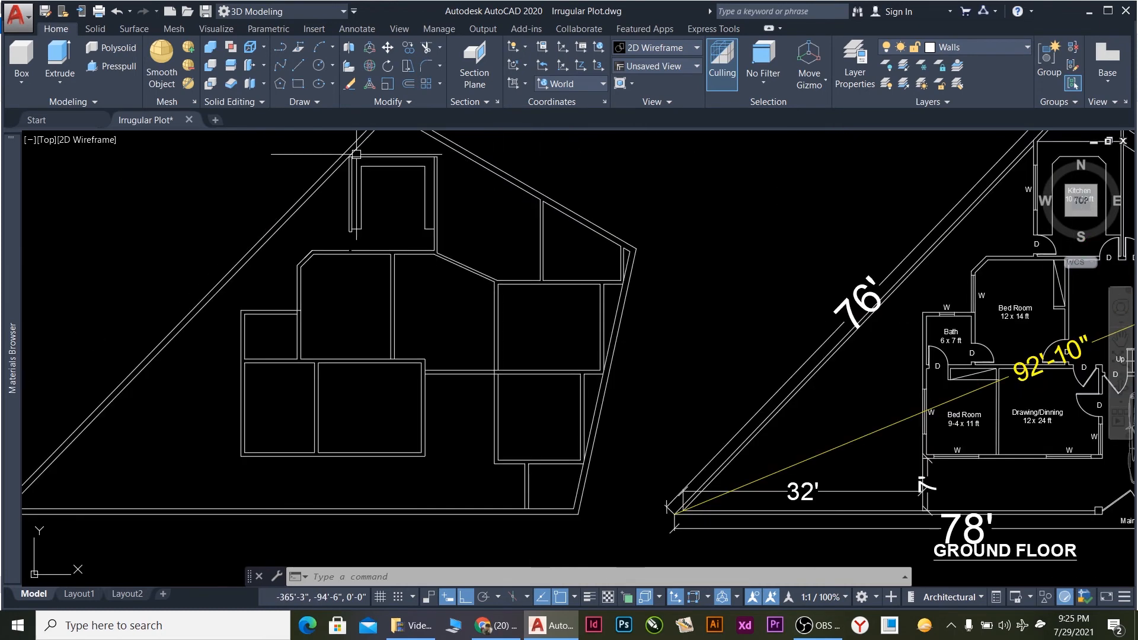
pyautogui.scroll(3, 353, 231)
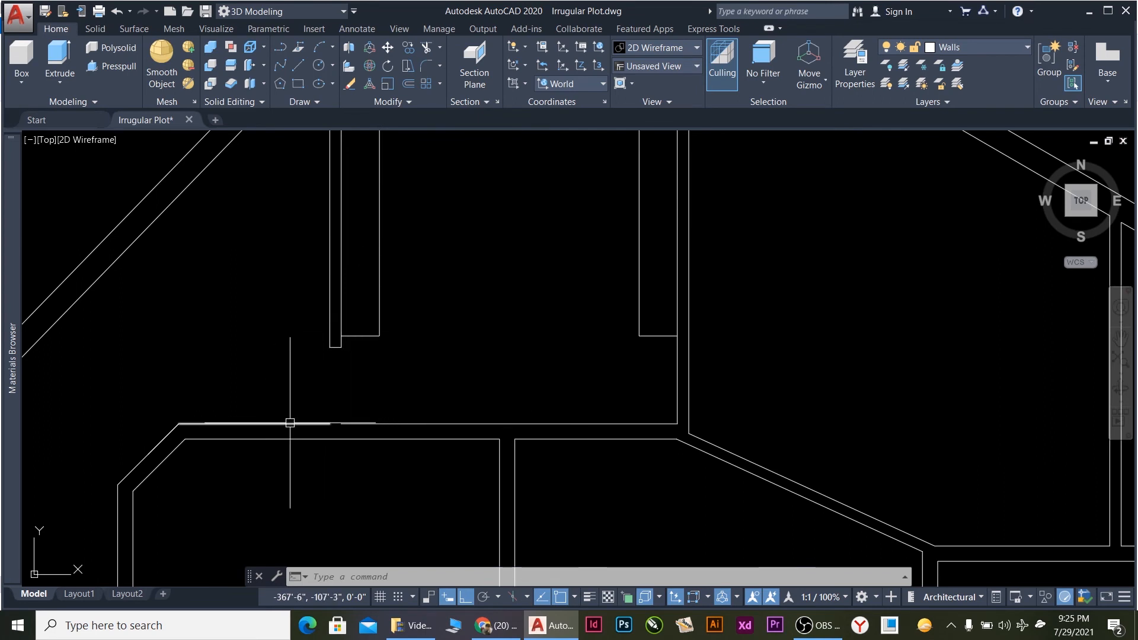
pyautogui.click(330, 423)
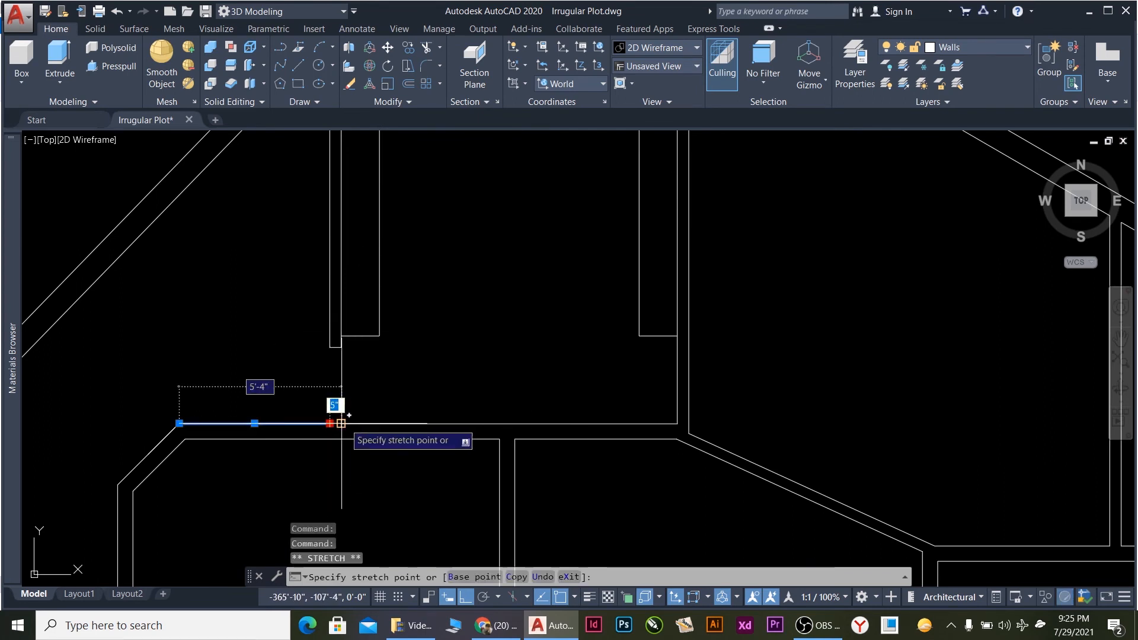
pyautogui.click(341, 424)
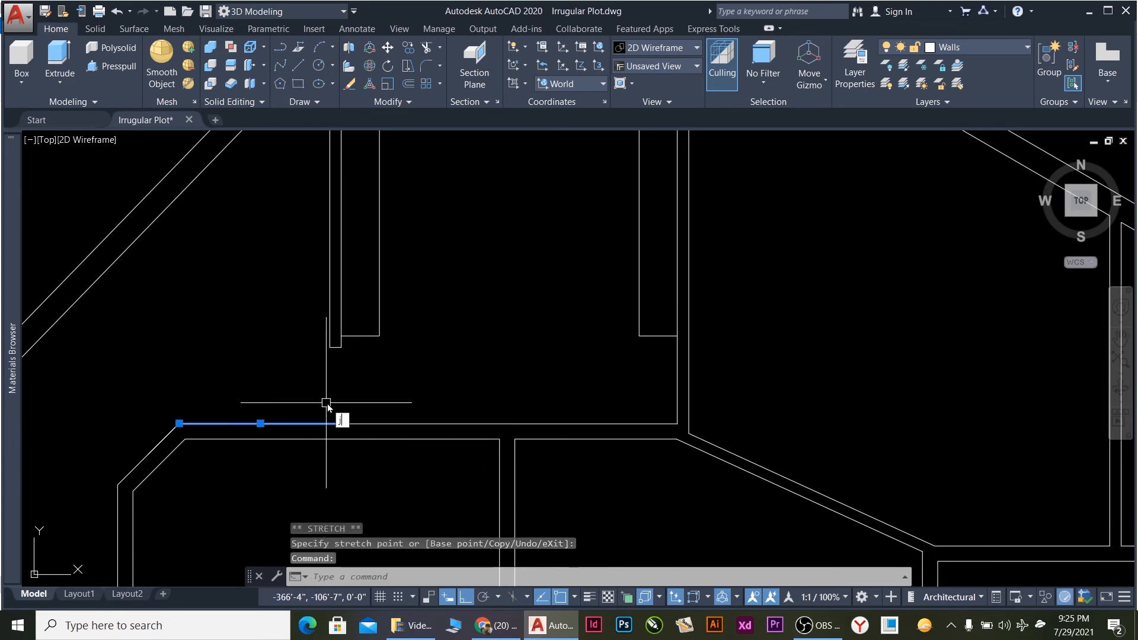
pyautogui.press('Return')
pyautogui.press('Escape')
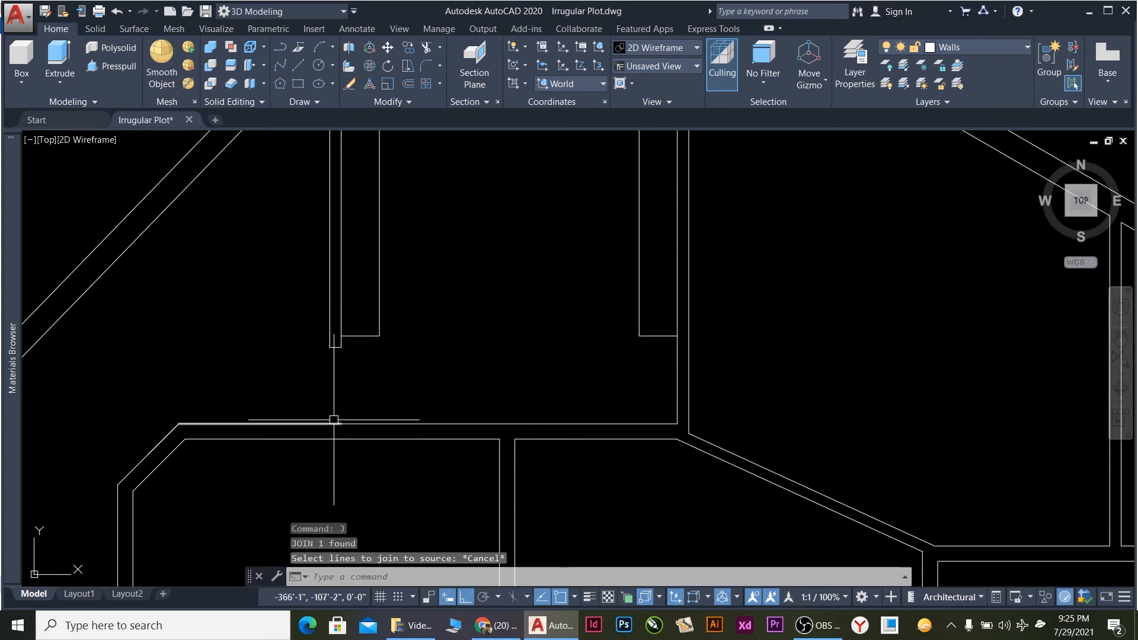
# Erase the short wall line below the kitchen and extend the adjoining line to the bedroom's chamfered corner.
pyautogui.click(324, 424)
pyautogui.press('Delete')
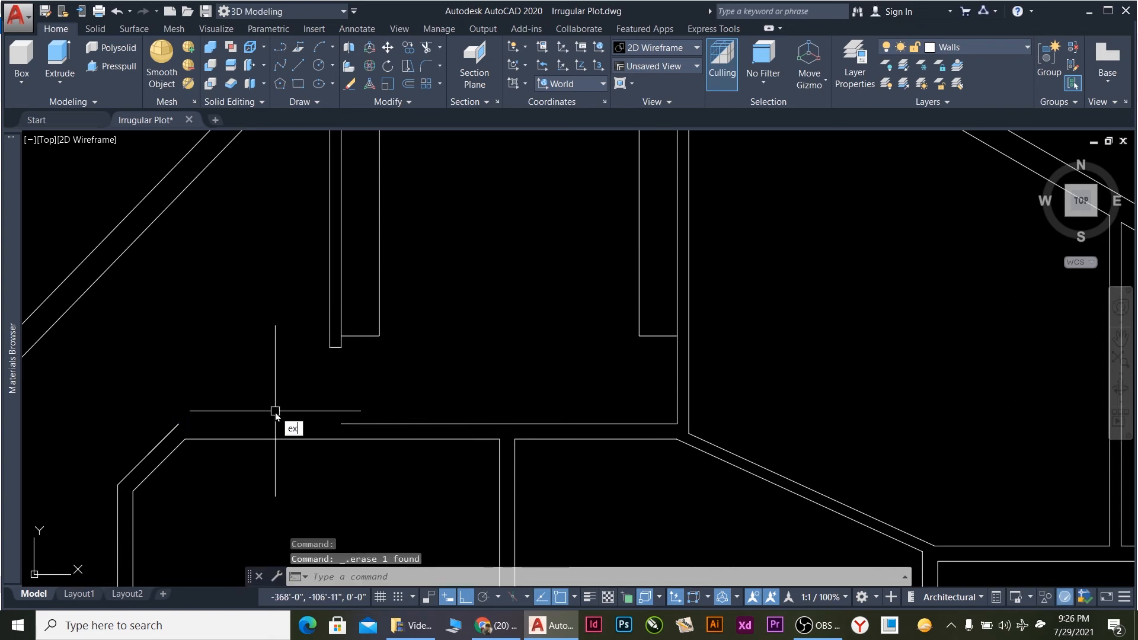
pyautogui.press('Return')
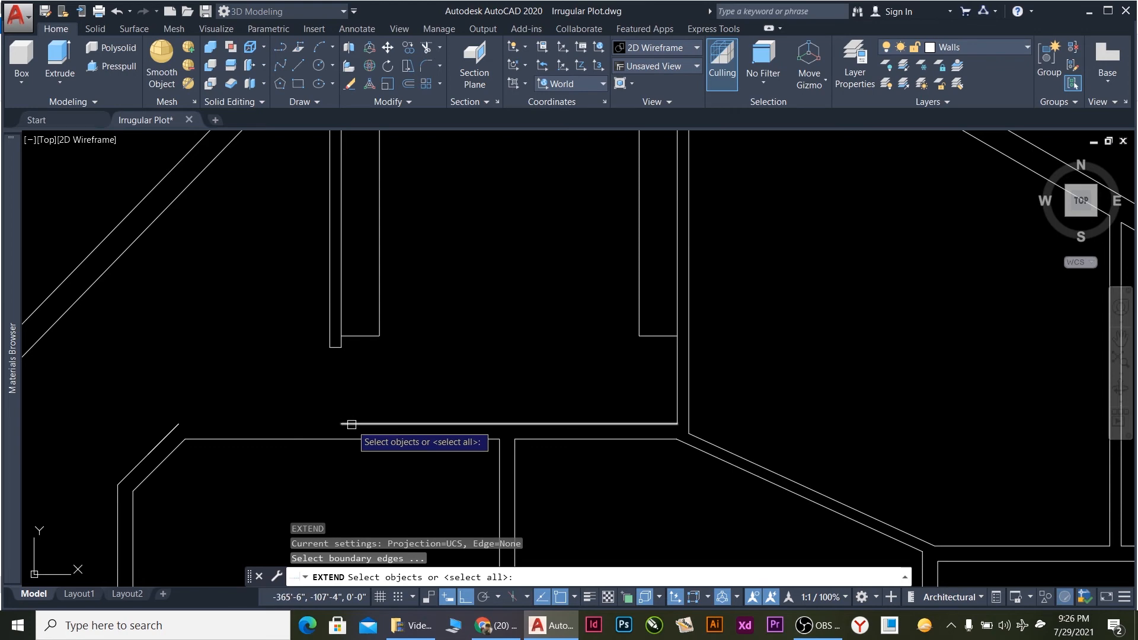
pyautogui.press('Return')
pyautogui.scroll(-2, 254, 351)
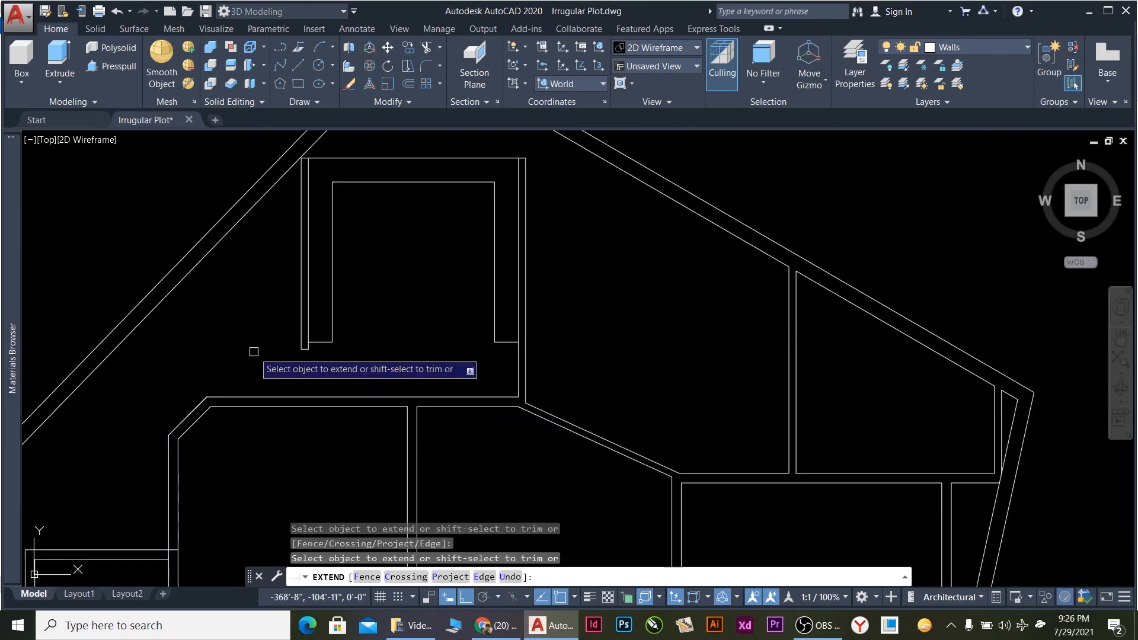
pyautogui.scroll(-3, 254, 351)
pyautogui.scroll(2, 273, 405)
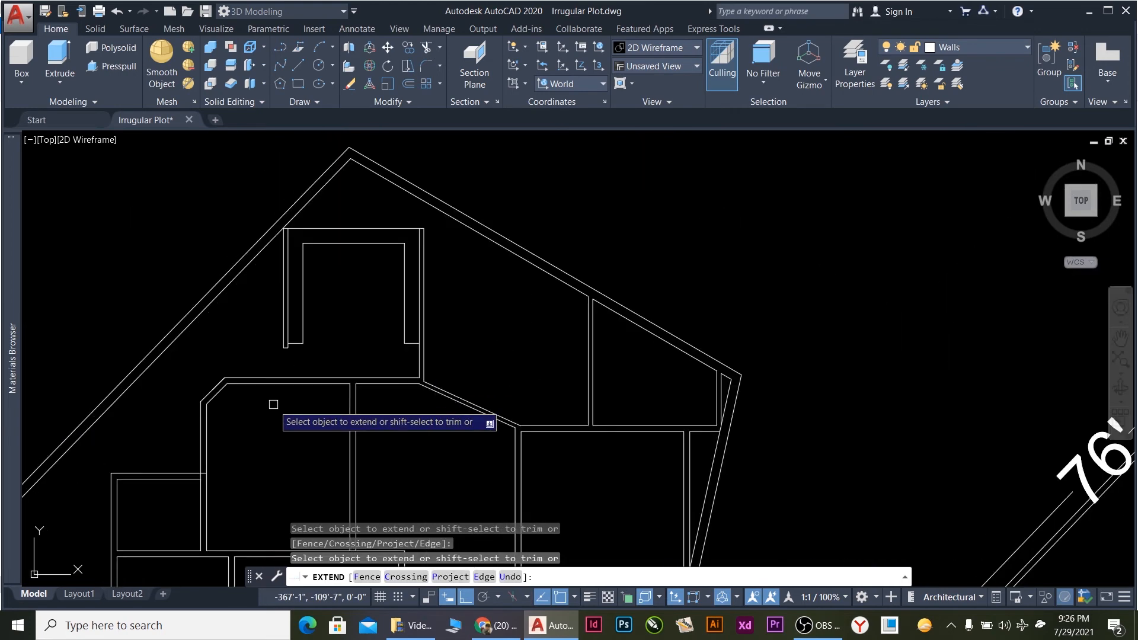
# Examine the redrawn wall junctions around the kitchen, the bedroom's chamfered corner and the sloped wall leading to Bed Room-2.
pyautogui.scroll(5, 414, 353)
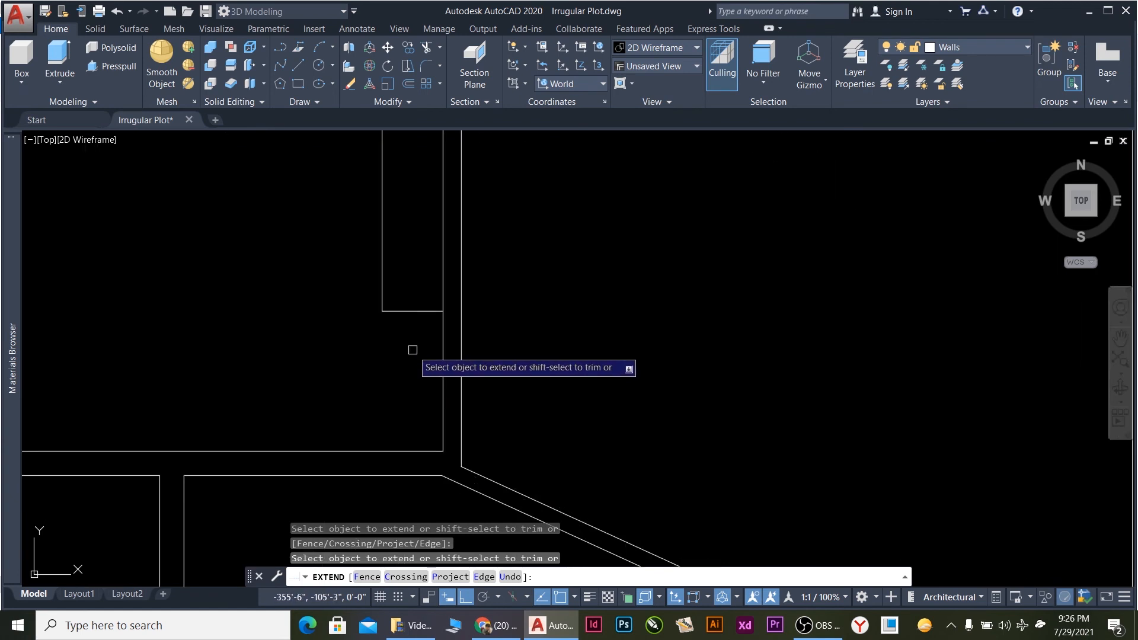
pyautogui.scroll(-3, 414, 349)
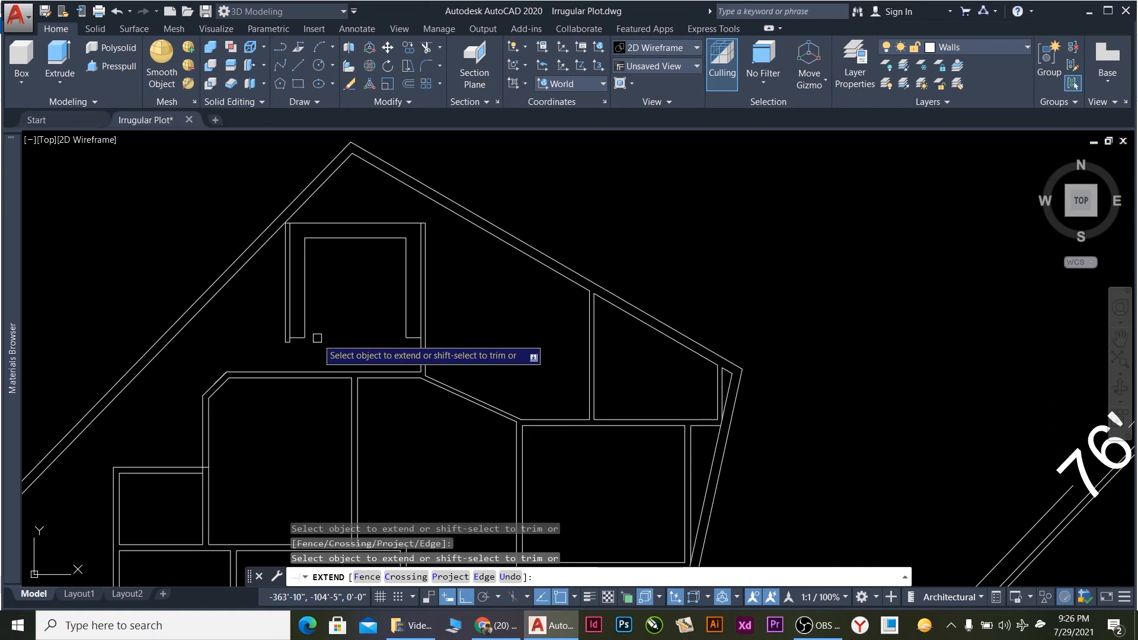
pyautogui.scroll(4, 361, 351)
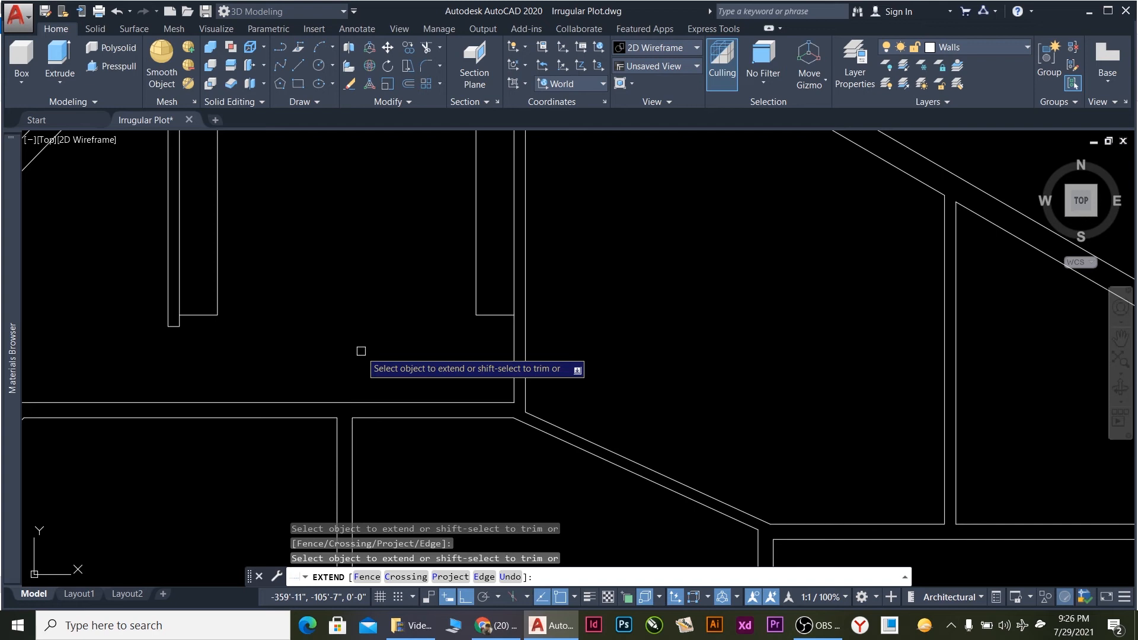
pyautogui.scroll(-4, 362, 351)
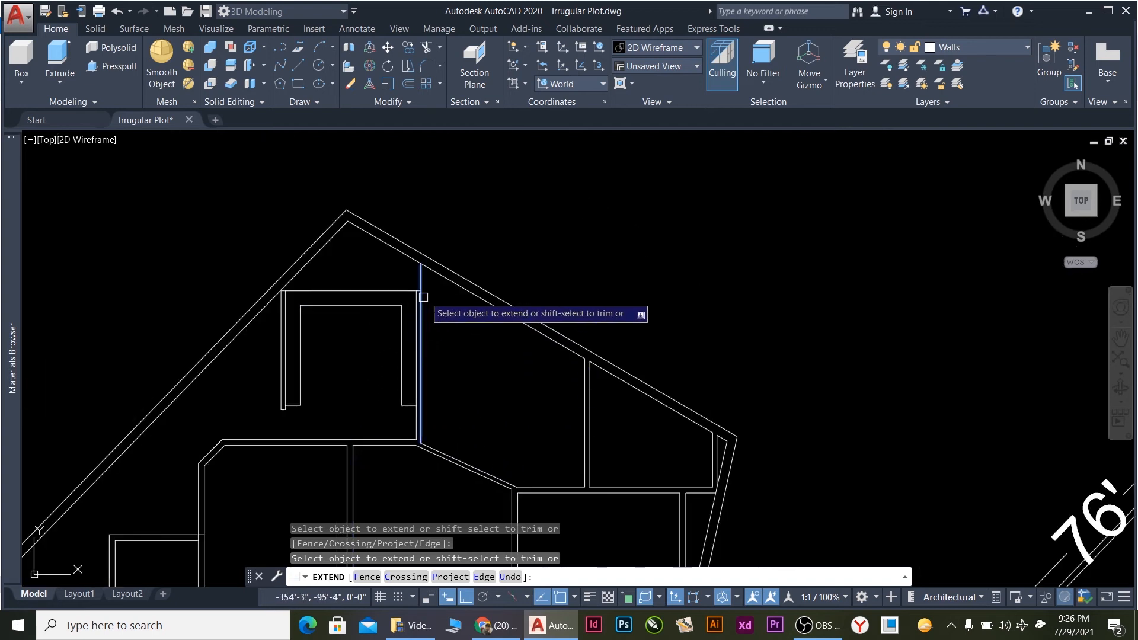
pyautogui.scroll(6, 426, 292)
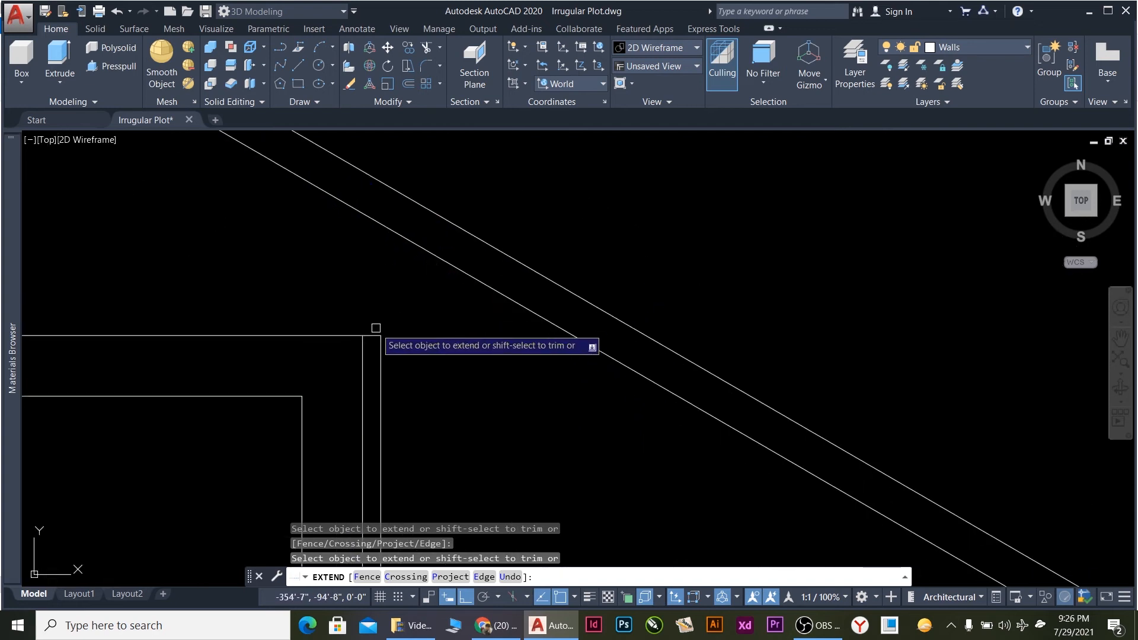
pyautogui.scroll(-2, 379, 372)
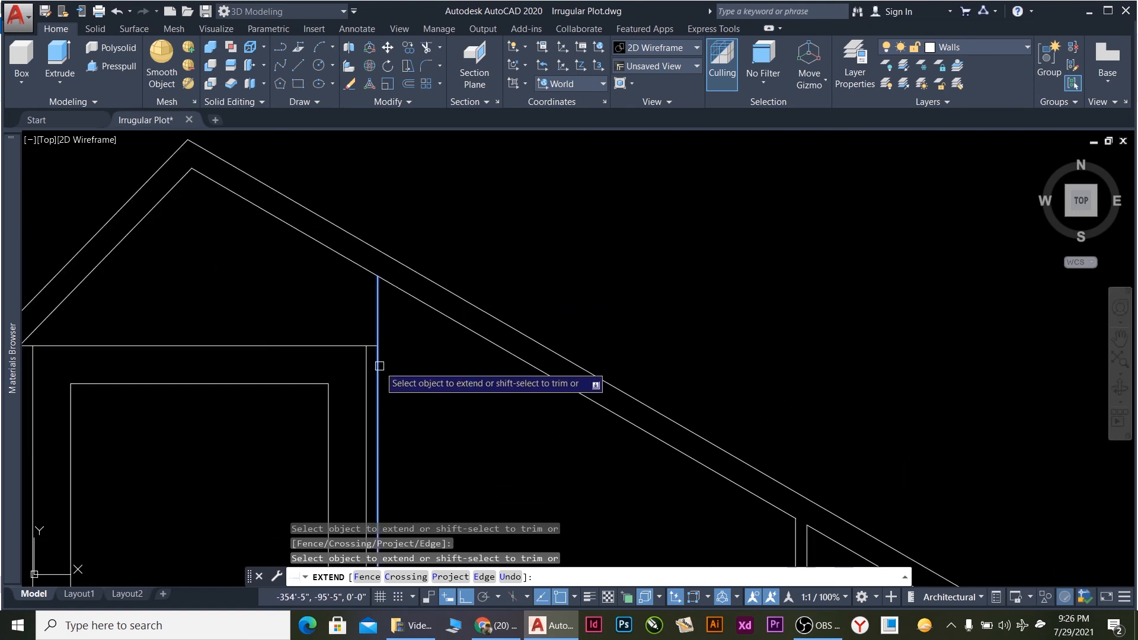
pyautogui.scroll(-2, 379, 366)
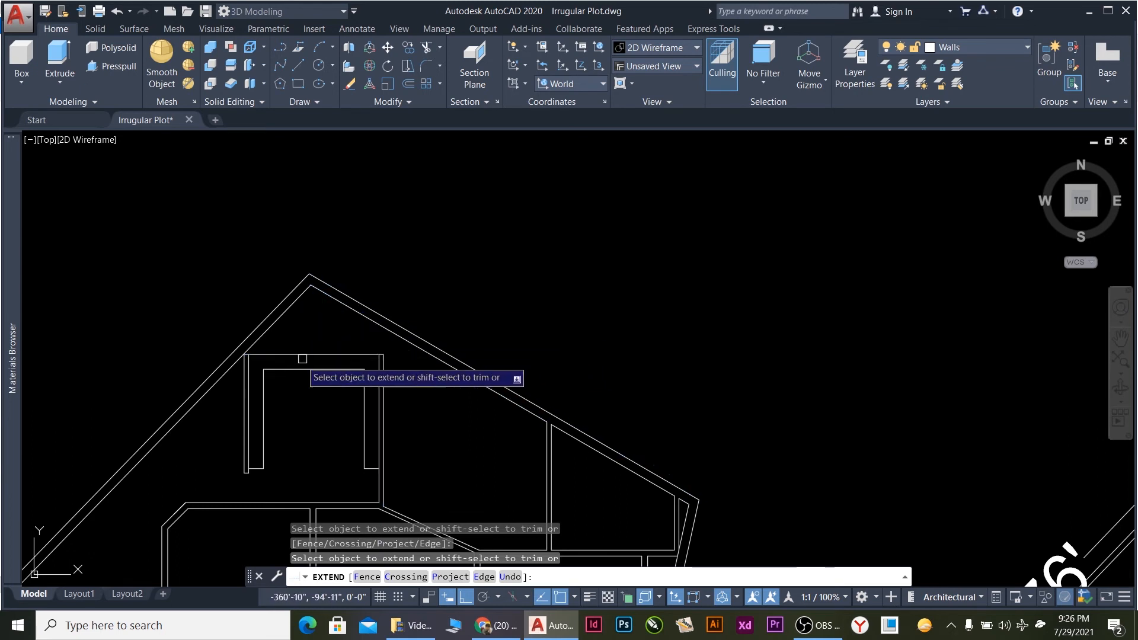
pyautogui.scroll(-2, 359, 399)
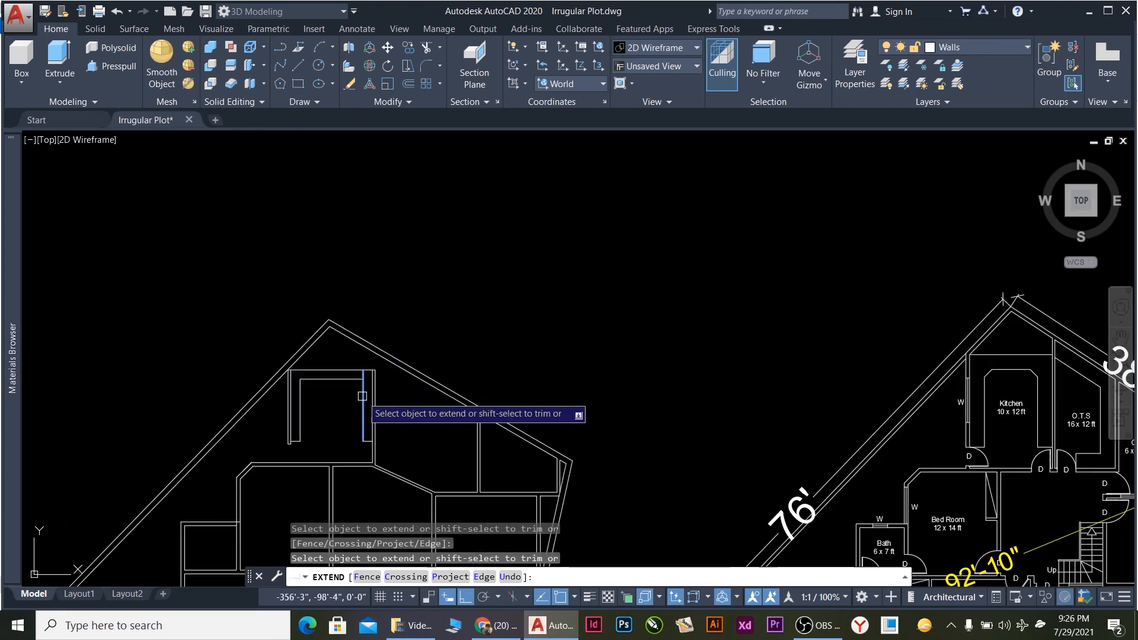
pyautogui.scroll(-3, 332, 421)
pyautogui.scroll(6, 350, 392)
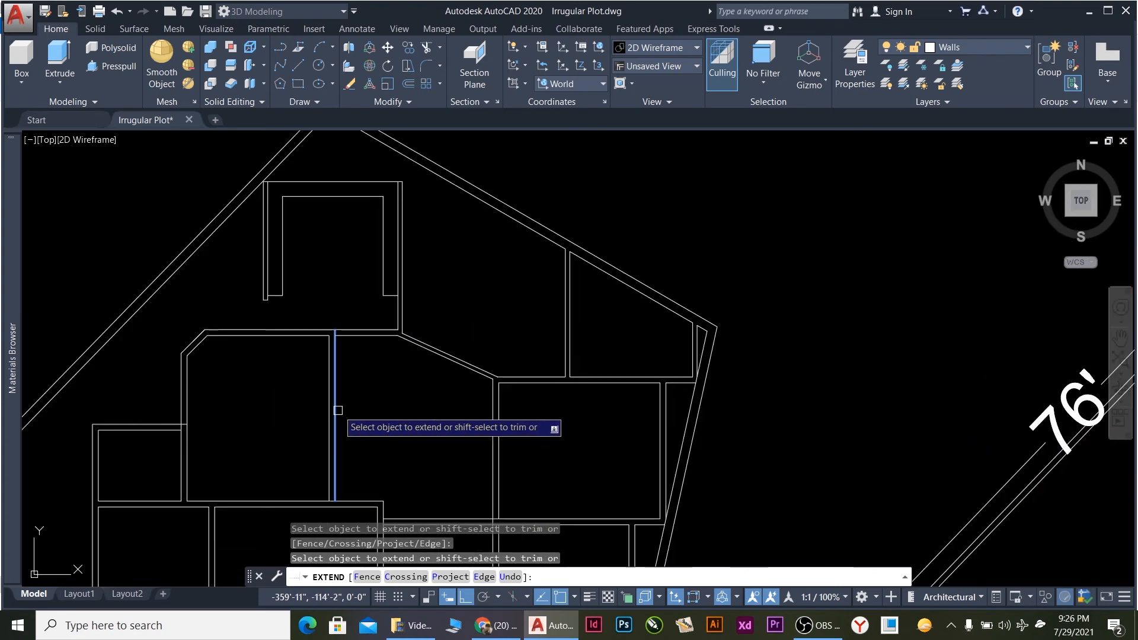
pyautogui.scroll(-4, 376, 403)
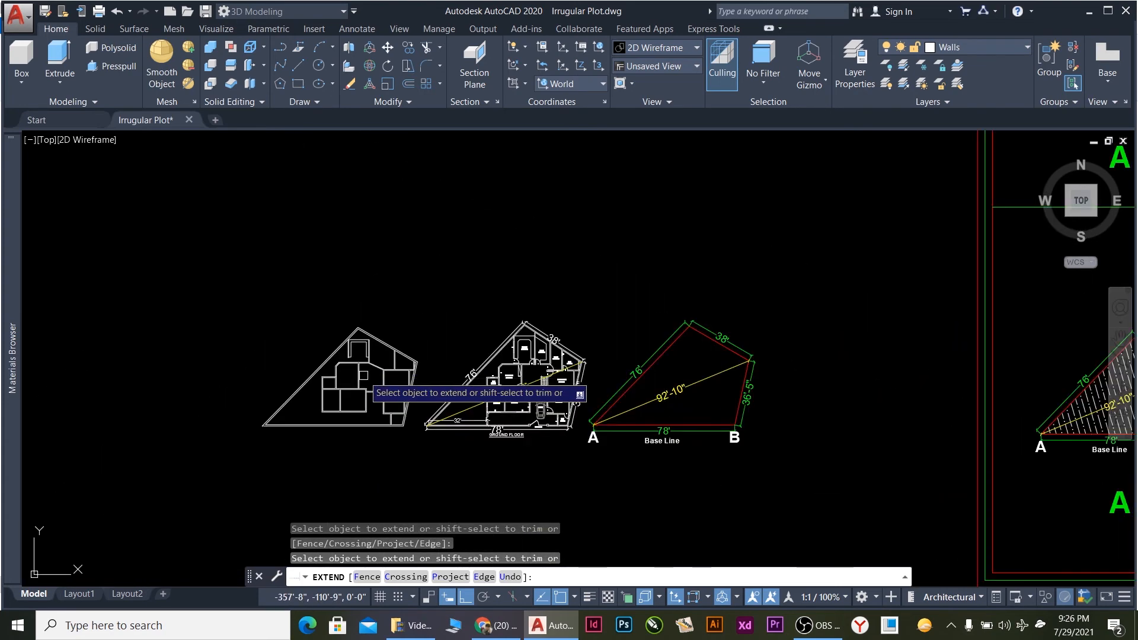
pyautogui.scroll(3, 364, 398)
pyautogui.scroll(-4, 364, 398)
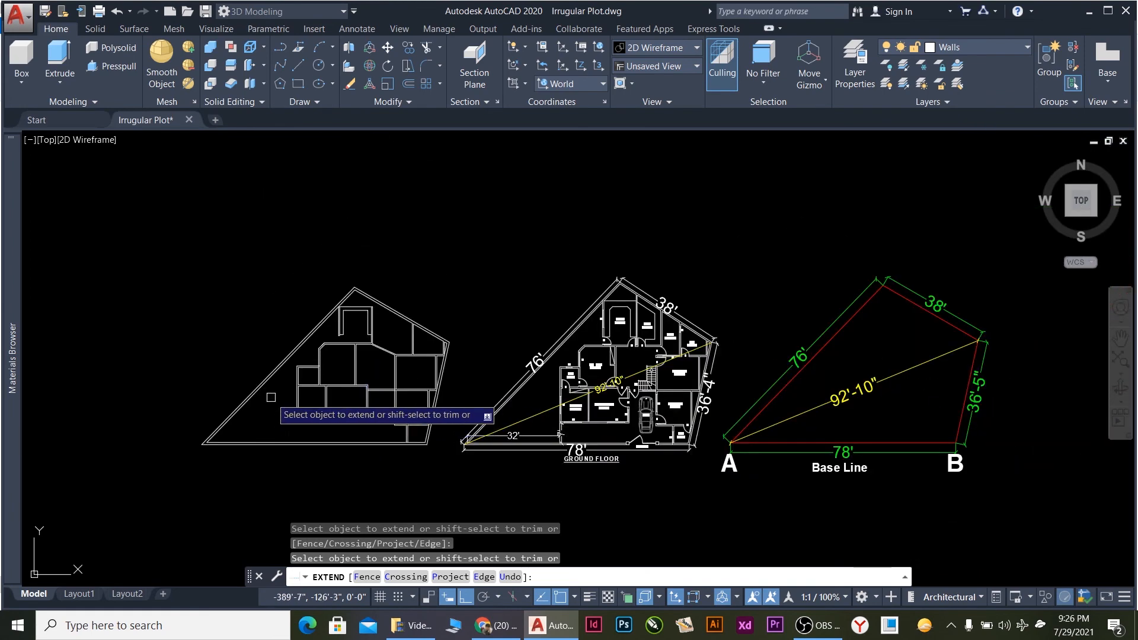
# End the Extend command and save the drawing.
pyautogui.press('Escape')
pyautogui.hotkey('ctrl', 's')
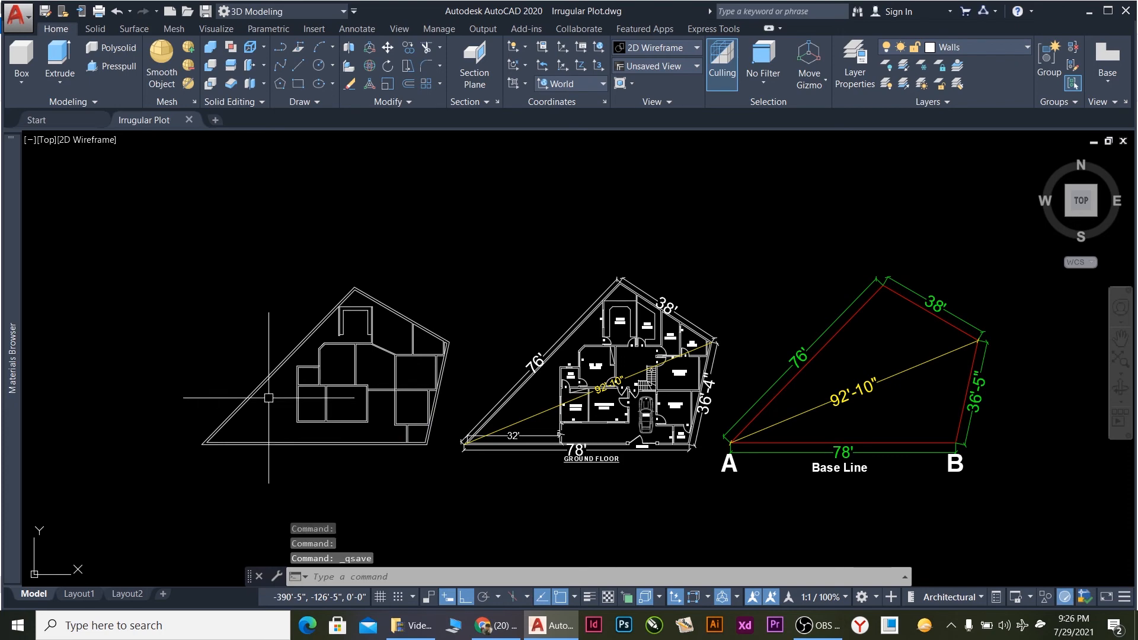
# Compare the redrawn wall layout with the reference ground floor plan, focusing on the stair and porch beside Bed Room-2 and Bed Room-1.
pyautogui.scroll(-2, 268, 398)
pyautogui.scroll(4, 211, 395)
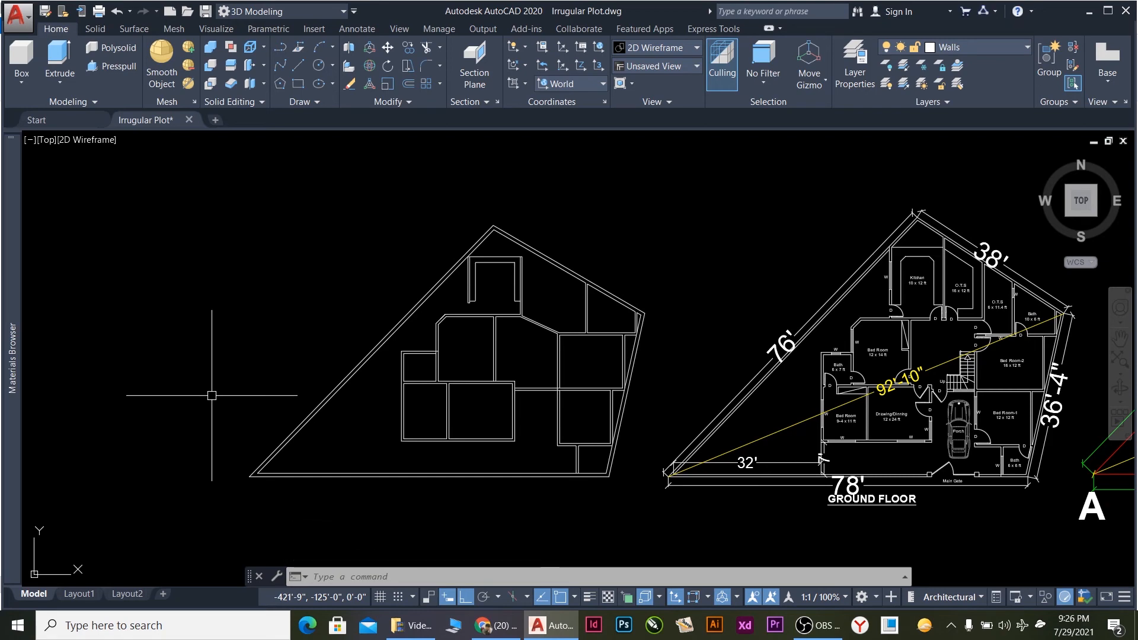
pyautogui.scroll(-2, 582, 334)
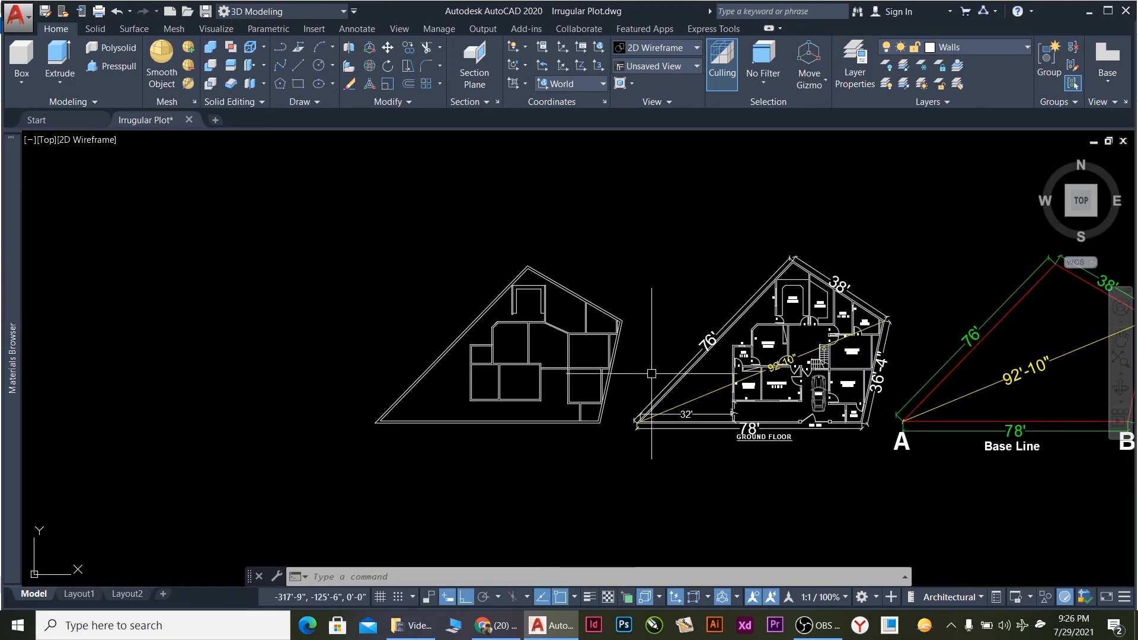
pyautogui.scroll(3, 652, 374)
pyautogui.scroll(2, 553, 355)
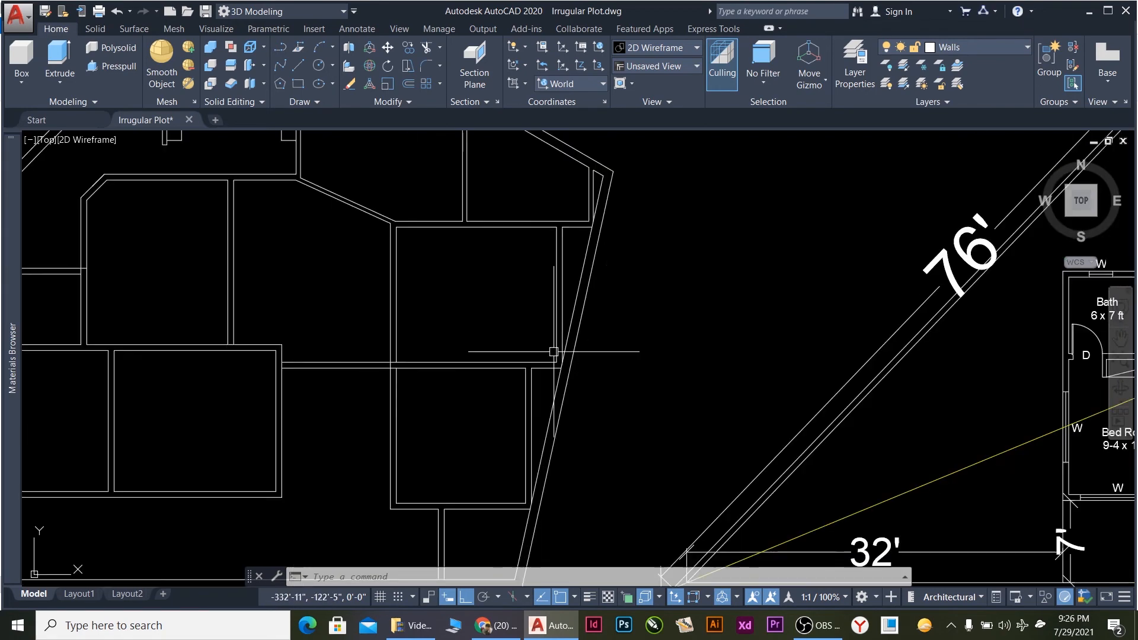
pyautogui.scroll(-3, 573, 399)
pyautogui.scroll(3, 573, 397)
pyautogui.scroll(-4, 549, 384)
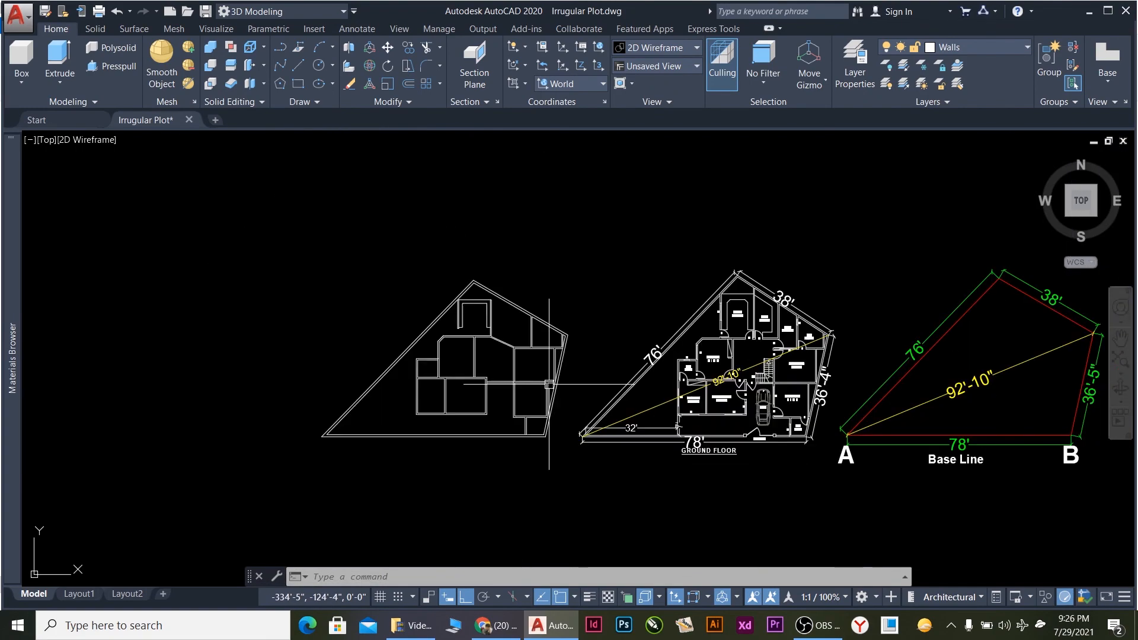
pyautogui.scroll(4, 765, 380)
pyautogui.scroll(4, 897, 337)
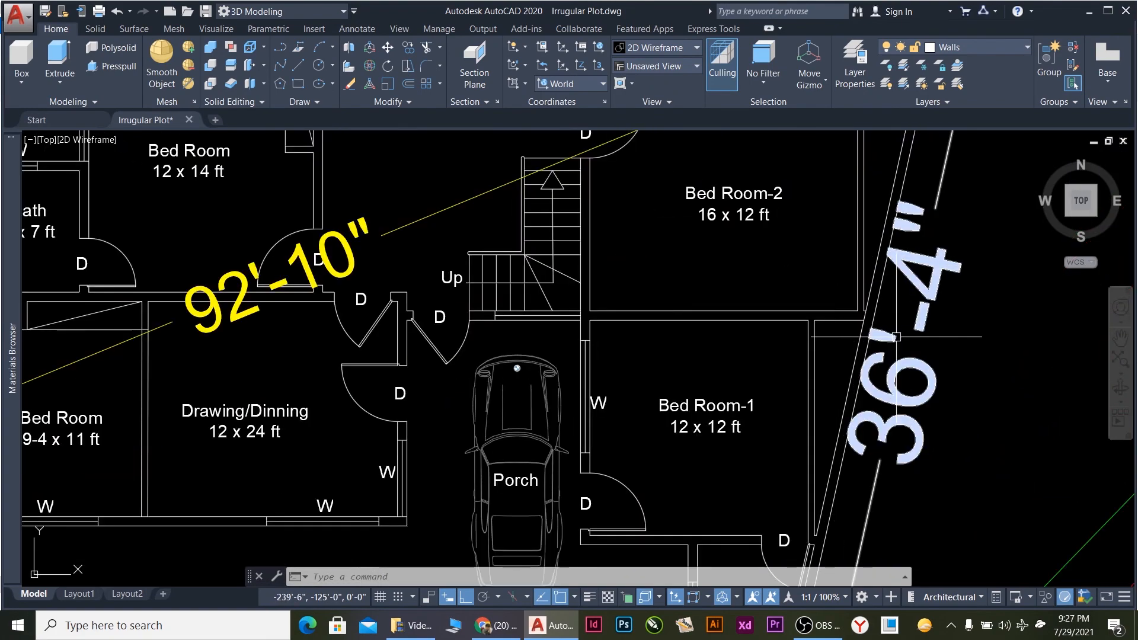
pyautogui.scroll(-8, 897, 337)
pyautogui.scroll(3, 429, 309)
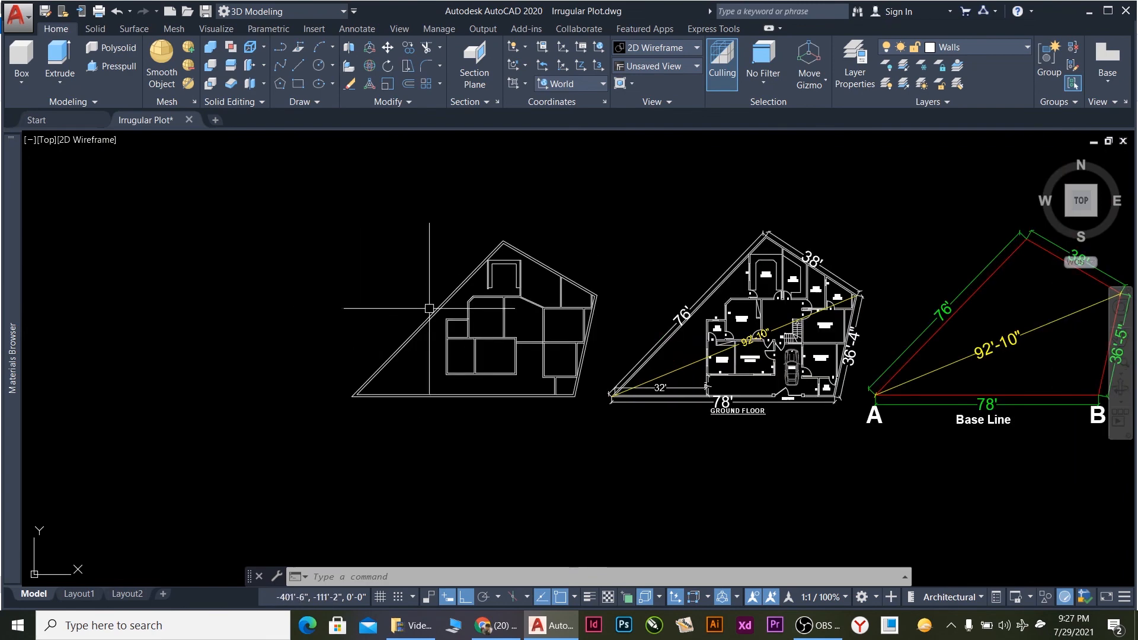
# Offset Bed Room-2's outer wall line facing the stair and the upper horizontal wall line by 36 inches into the stair area.
pyautogui.scroll(2, 526, 326)
pyautogui.scroll(2, 586, 368)
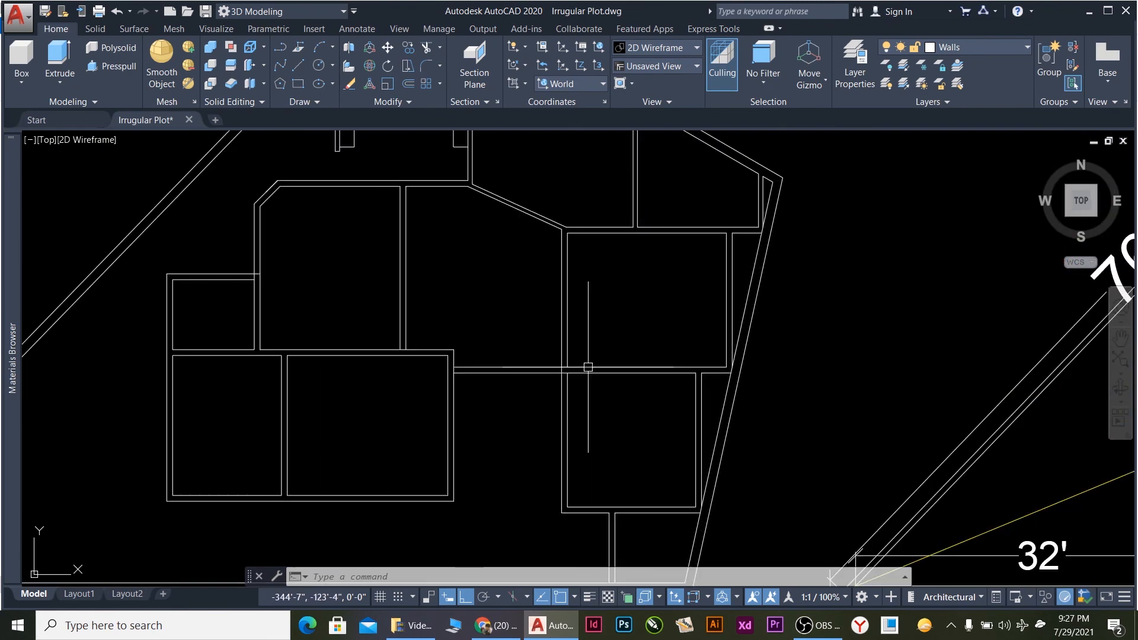
pyautogui.click(561, 348)
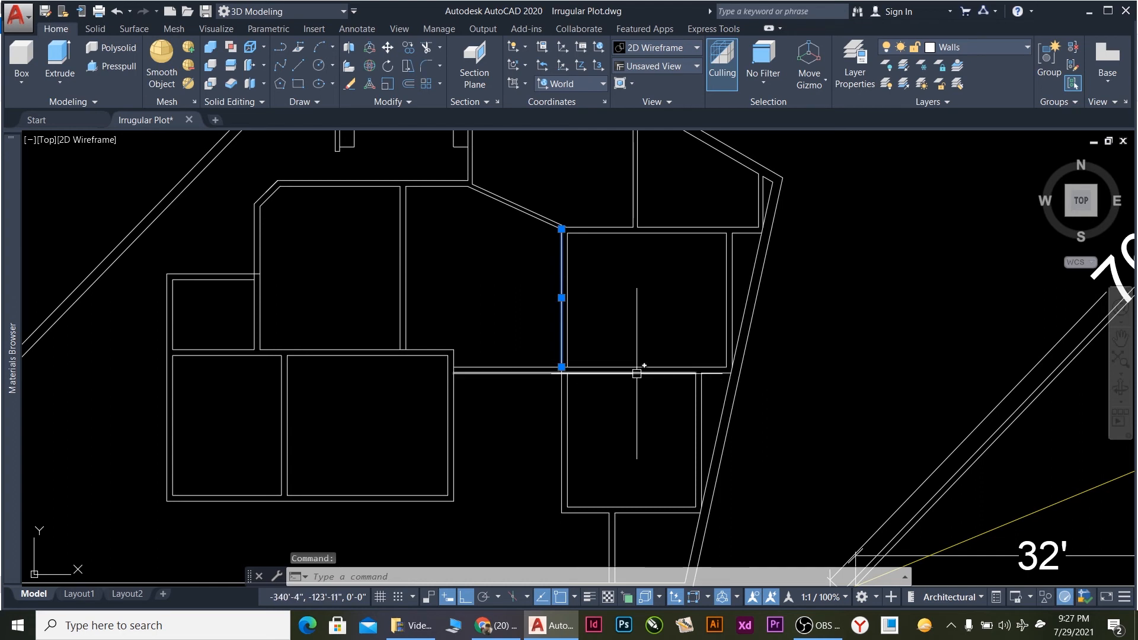
pyautogui.press('Return')
pyautogui.write('36')
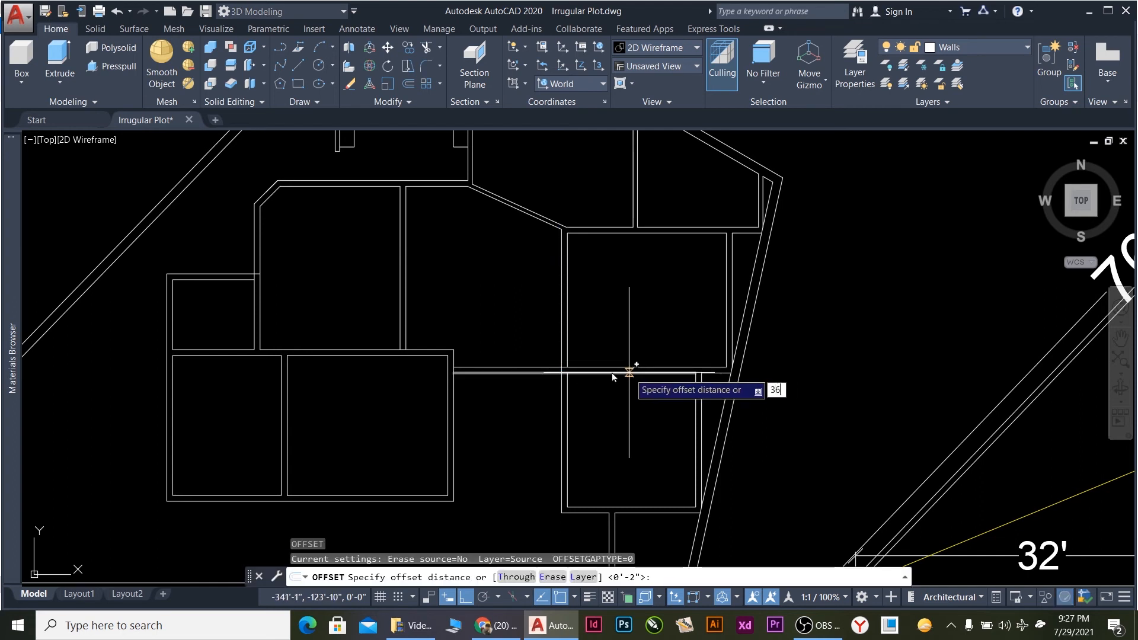
pyautogui.press('Return')
pyautogui.click(533, 347)
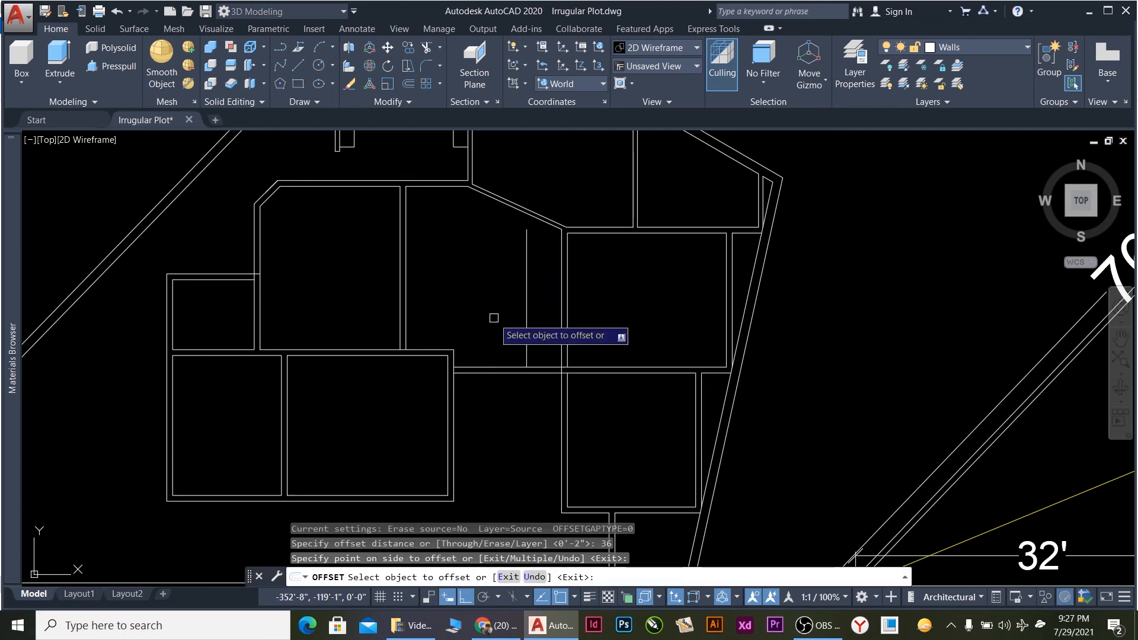
pyautogui.click(506, 366)
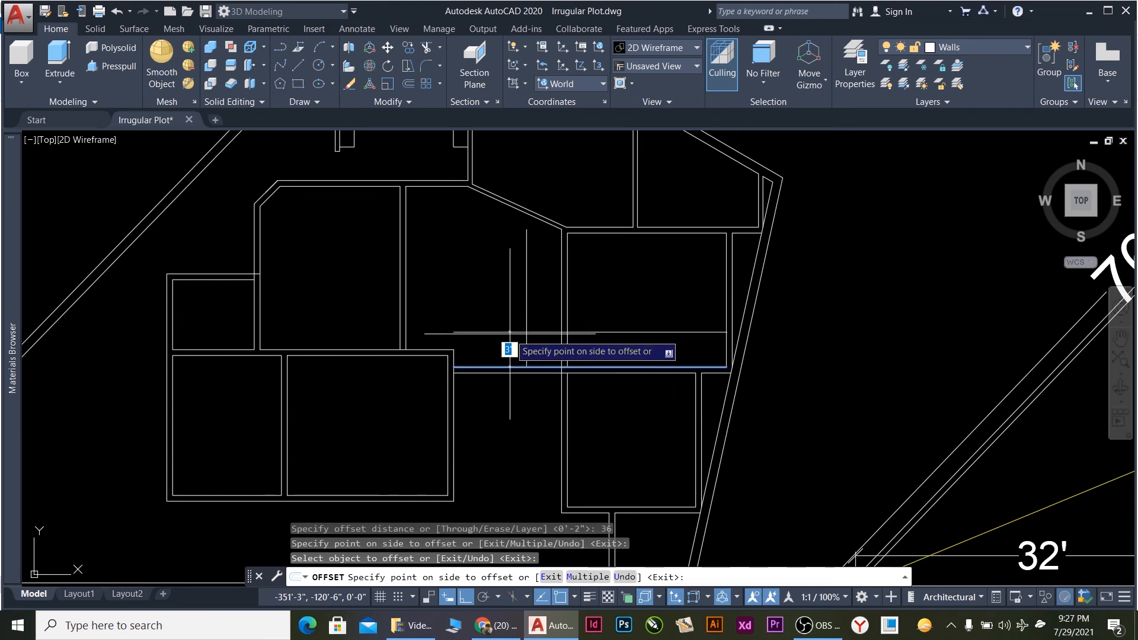
pyautogui.click(508, 349)
pyautogui.press('Escape')
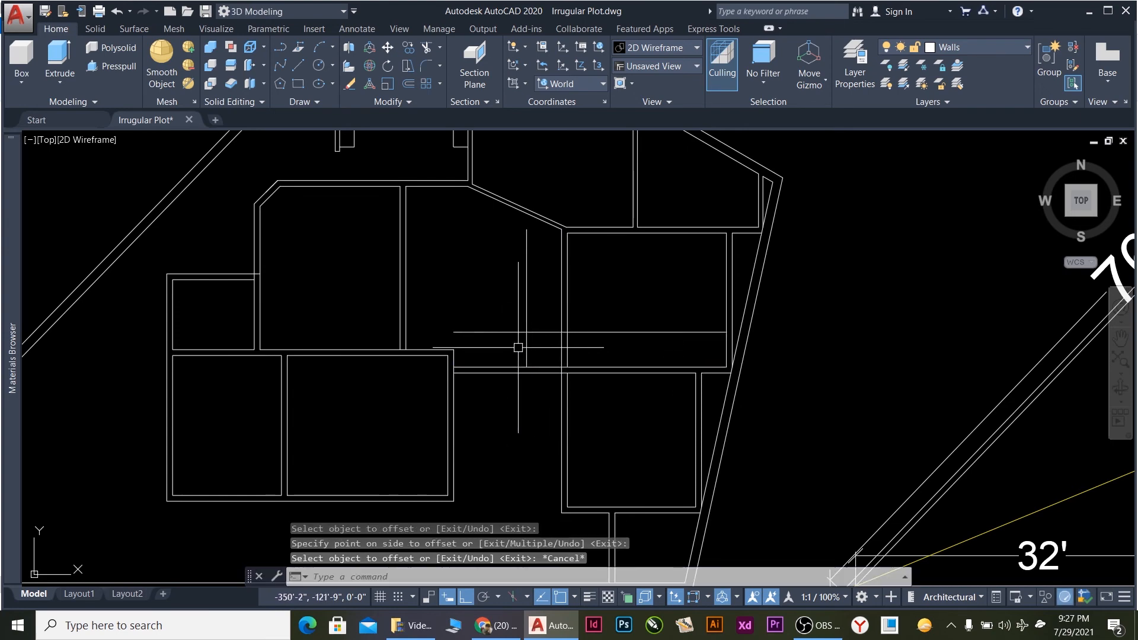
pyautogui.scroll(-5, 500, 345)
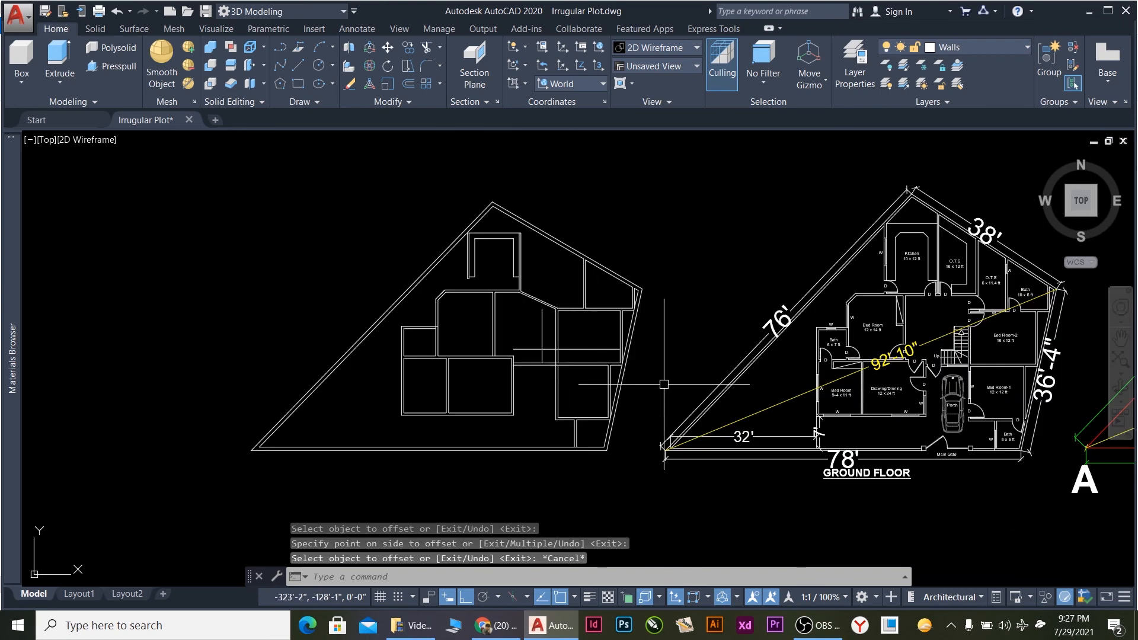
pyautogui.scroll(2, 990, 358)
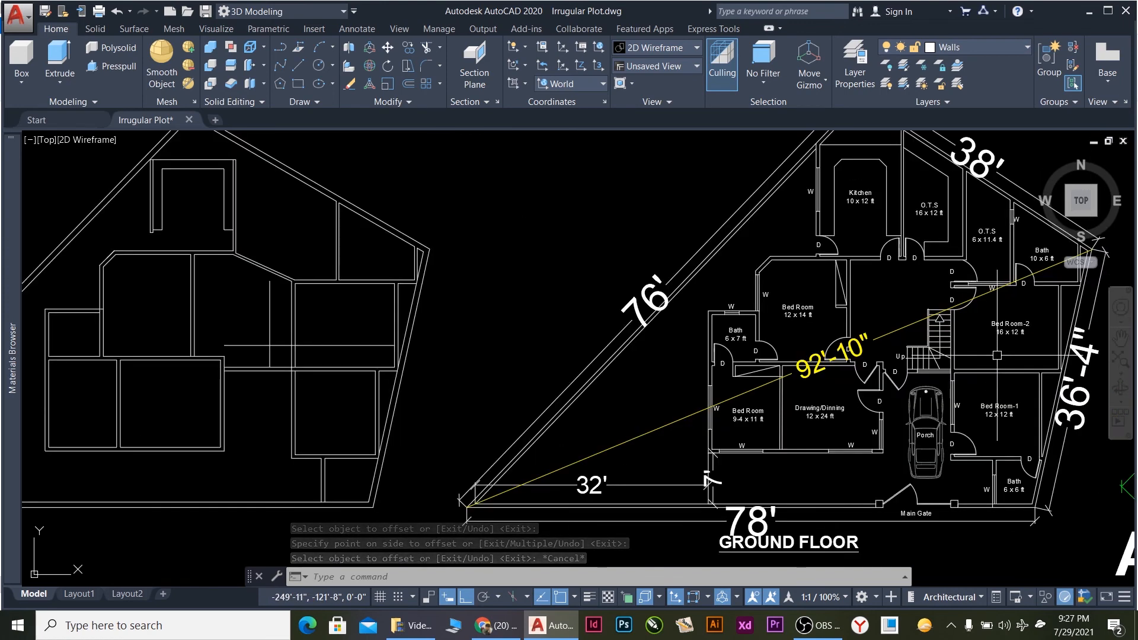
pyautogui.scroll(5, 231, 350)
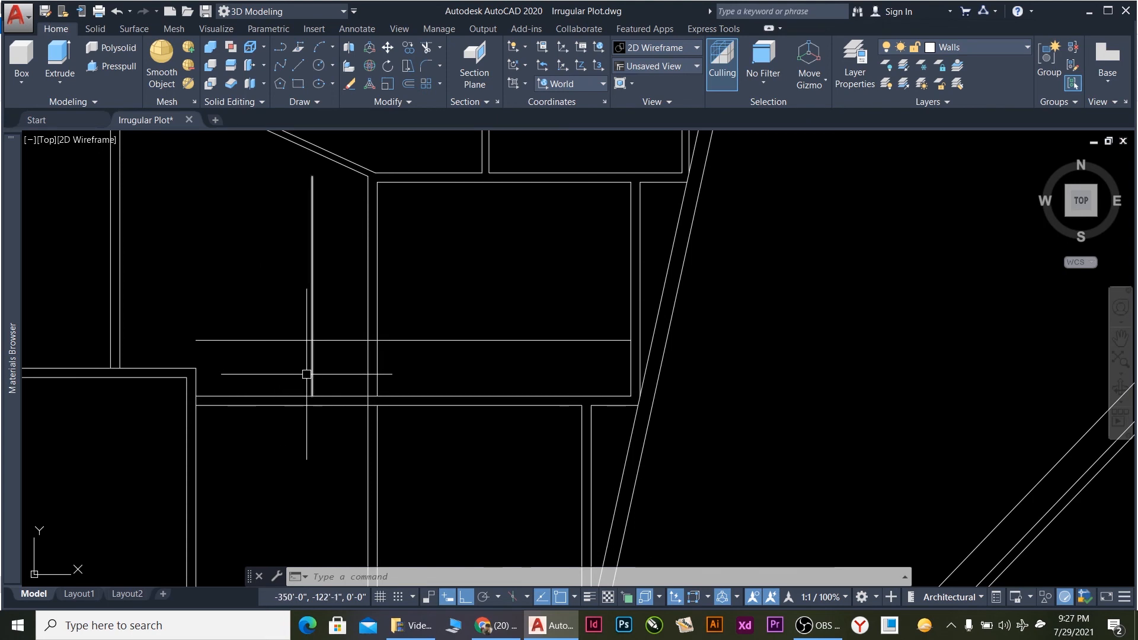
pyautogui.click(195, 386)
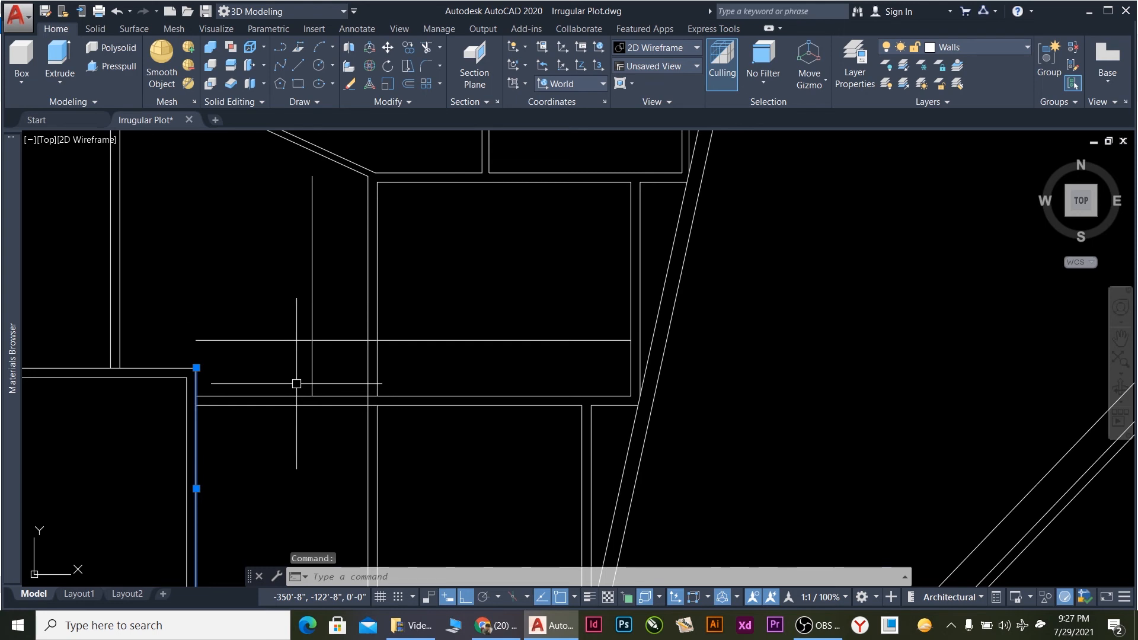
pyautogui.press('Return')
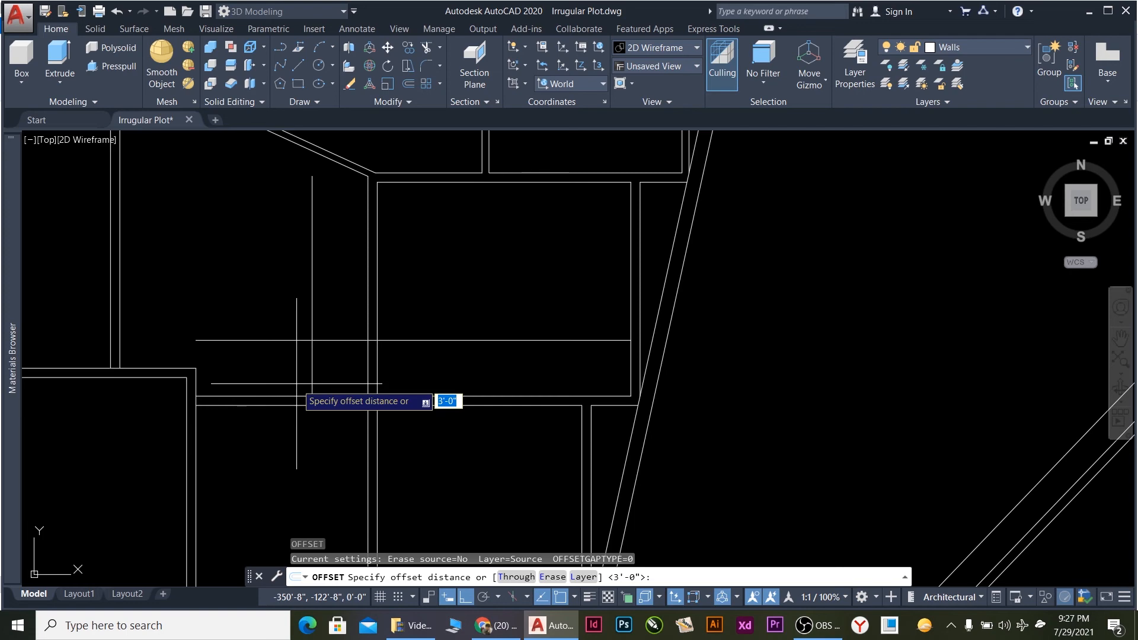
pyautogui.scroll(-5, 300, 217)
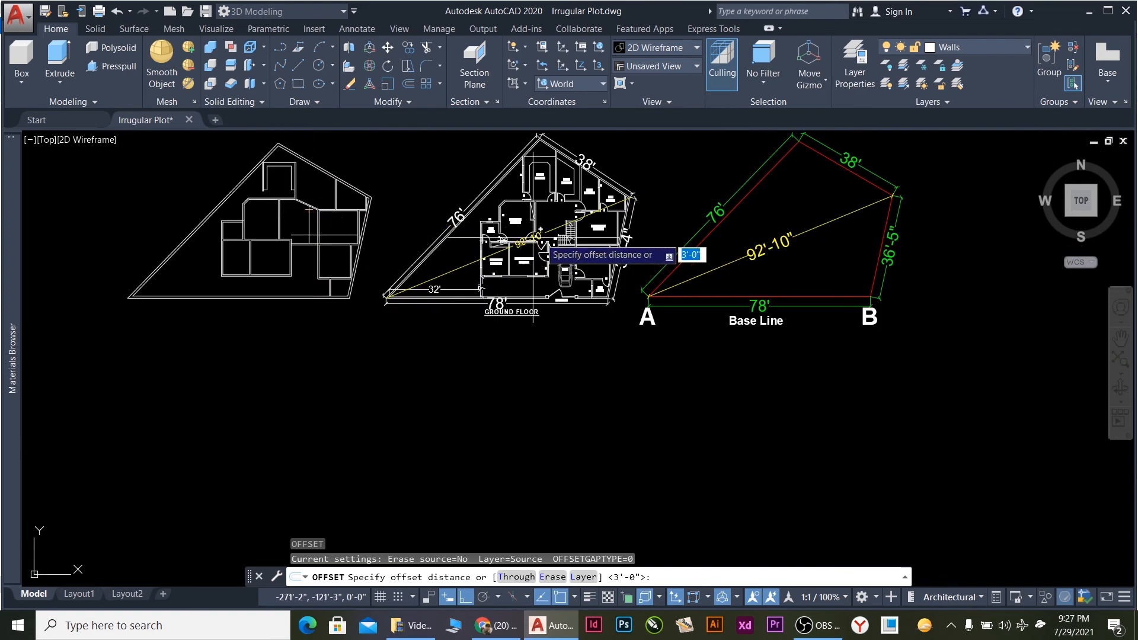
pyautogui.scroll(2, 626, 240)
pyautogui.scroll(-5, 620, 239)
pyautogui.scroll(6, 415, 380)
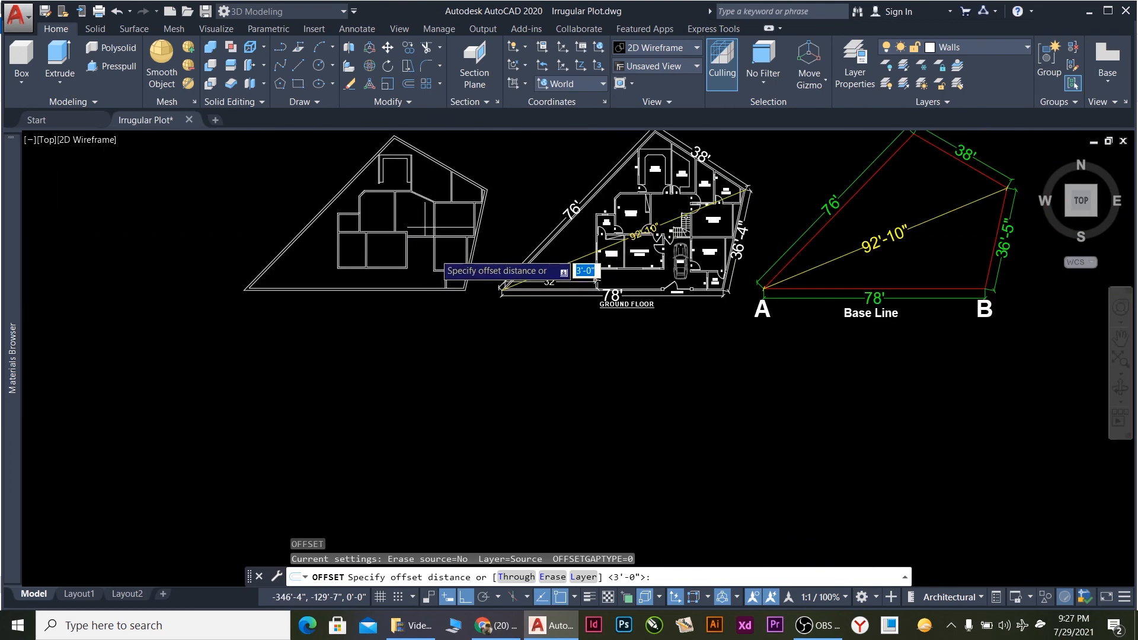
pyautogui.scroll(-5, 384, 267)
pyautogui.scroll(6, 382, 192)
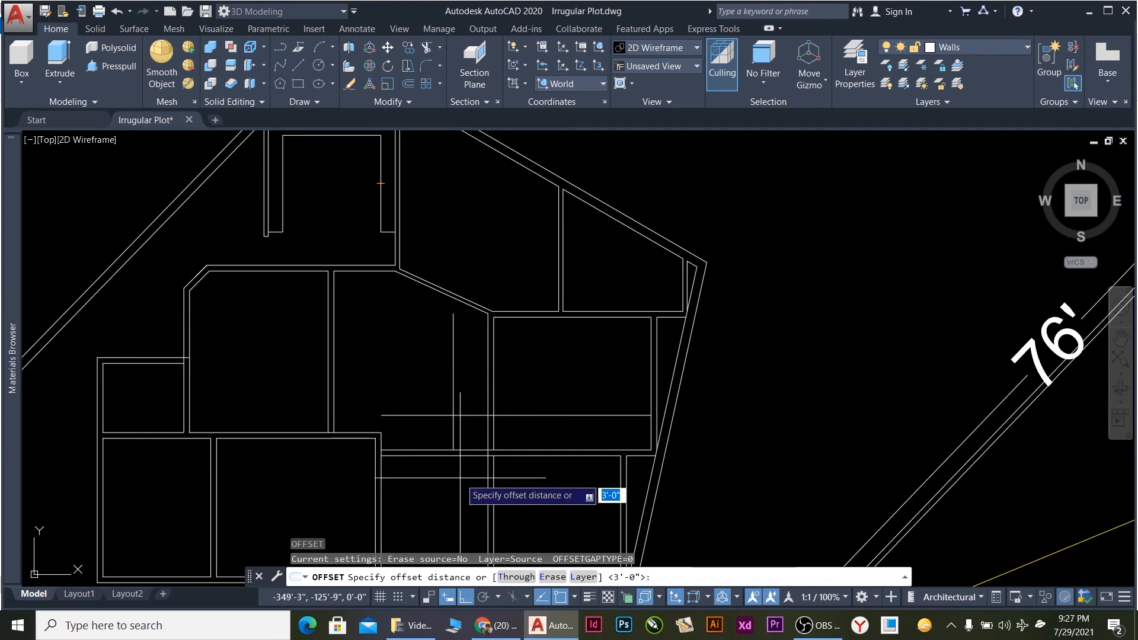
pyautogui.scroll(2, 427, 474)
pyautogui.press('Escape')
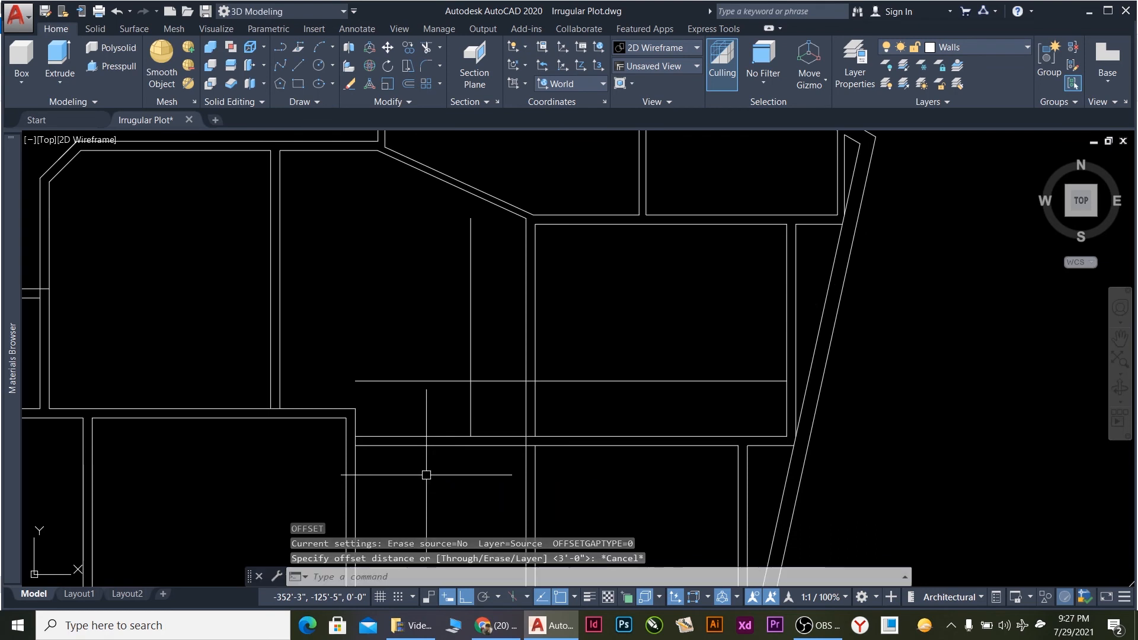
# Measure along the horizontal wall below the stair, starting from its junction with the vertical room wall.
pyautogui.write('d')
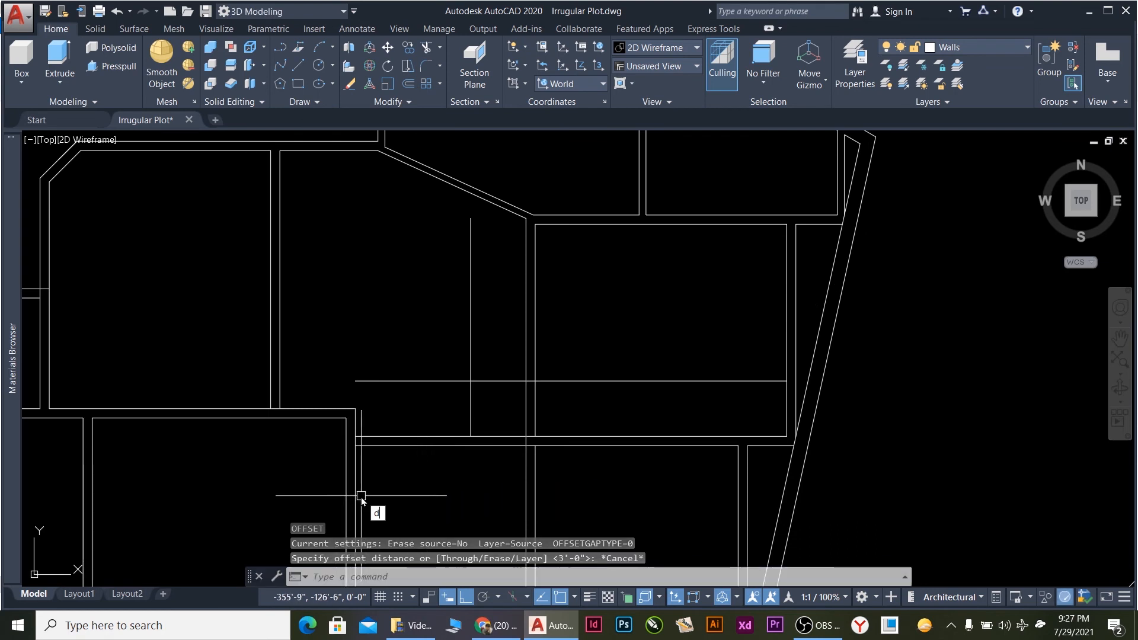
pyautogui.write('i')
pyautogui.press('Return')
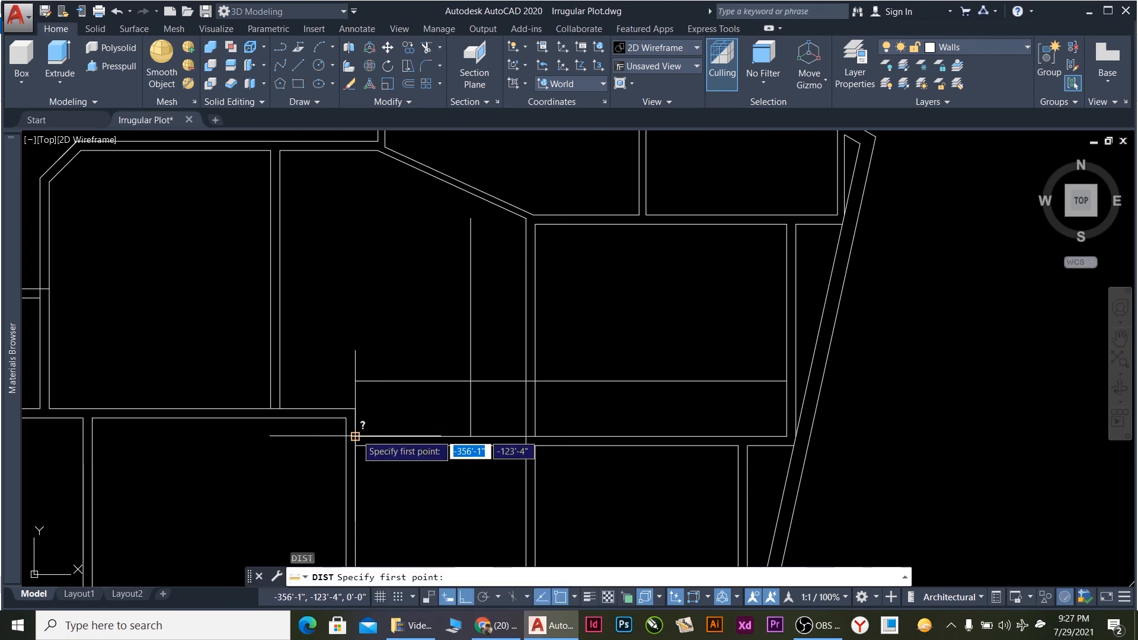
pyautogui.click(355, 436)
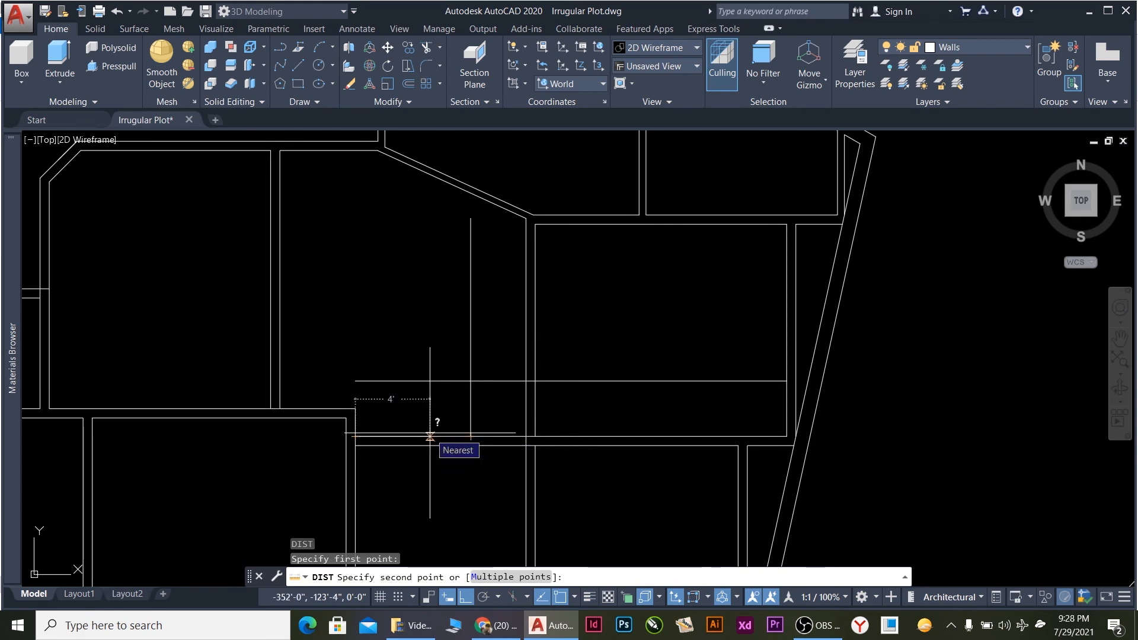
pyautogui.press('Escape')
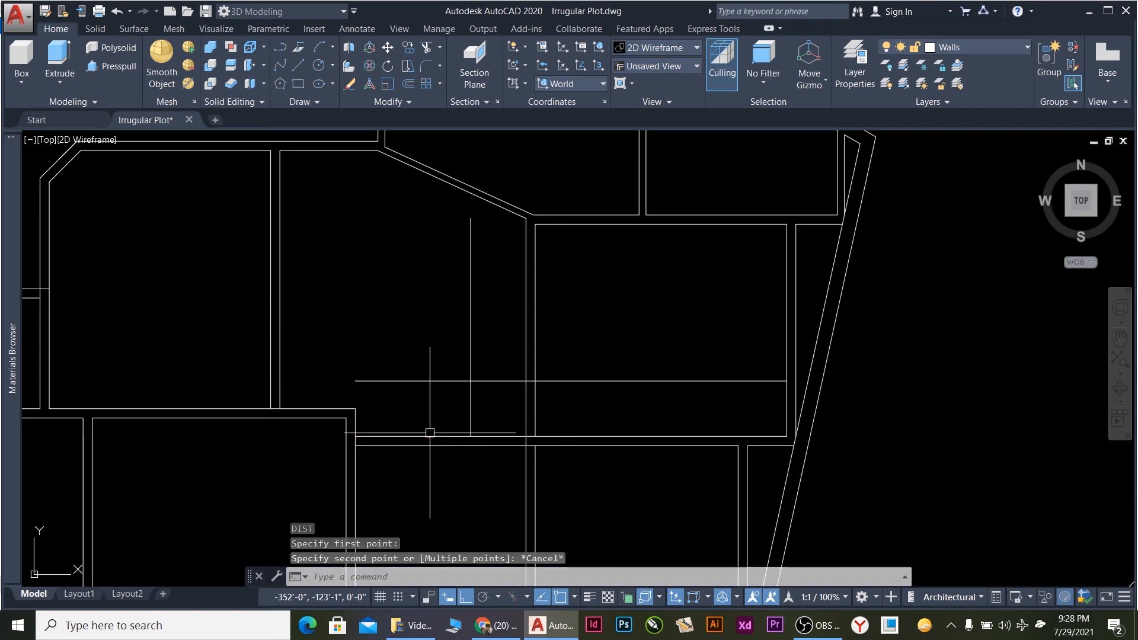
# Offset the vertical room wall line 4 inches toward the stair to mark the first jamb of the opening.
pyautogui.scroll(4, 365, 430)
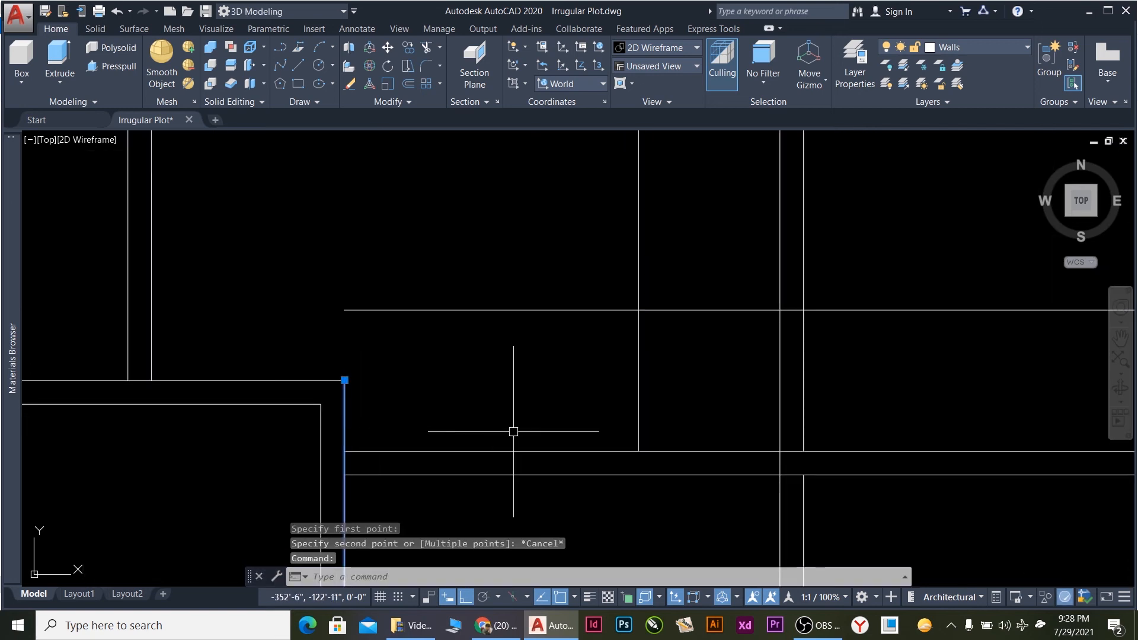
pyautogui.press('Return')
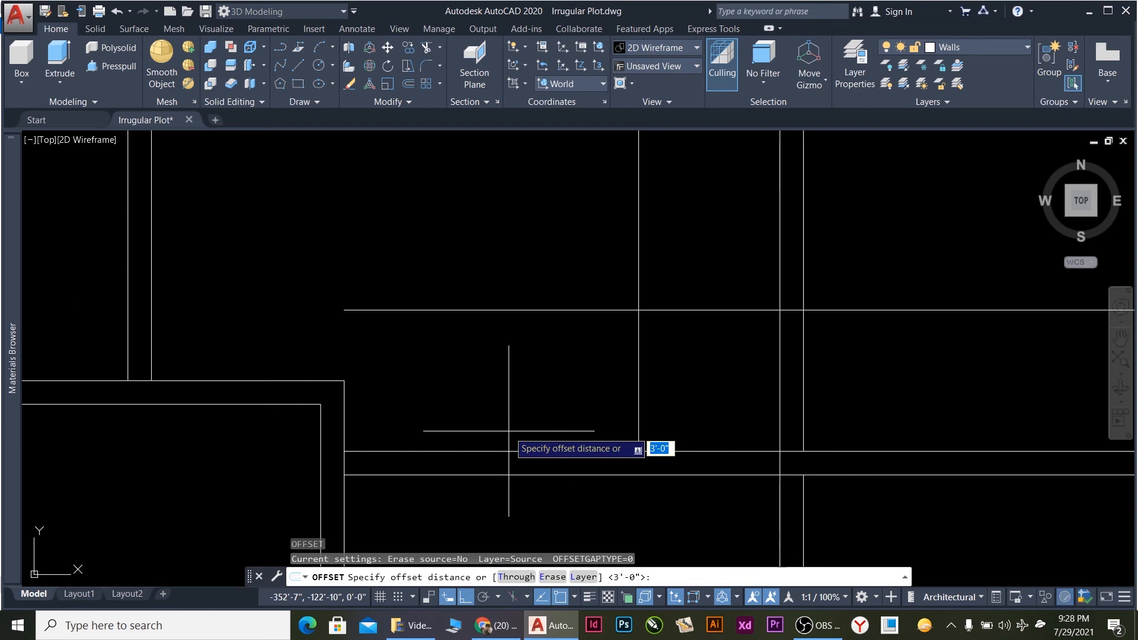
pyautogui.press('Return')
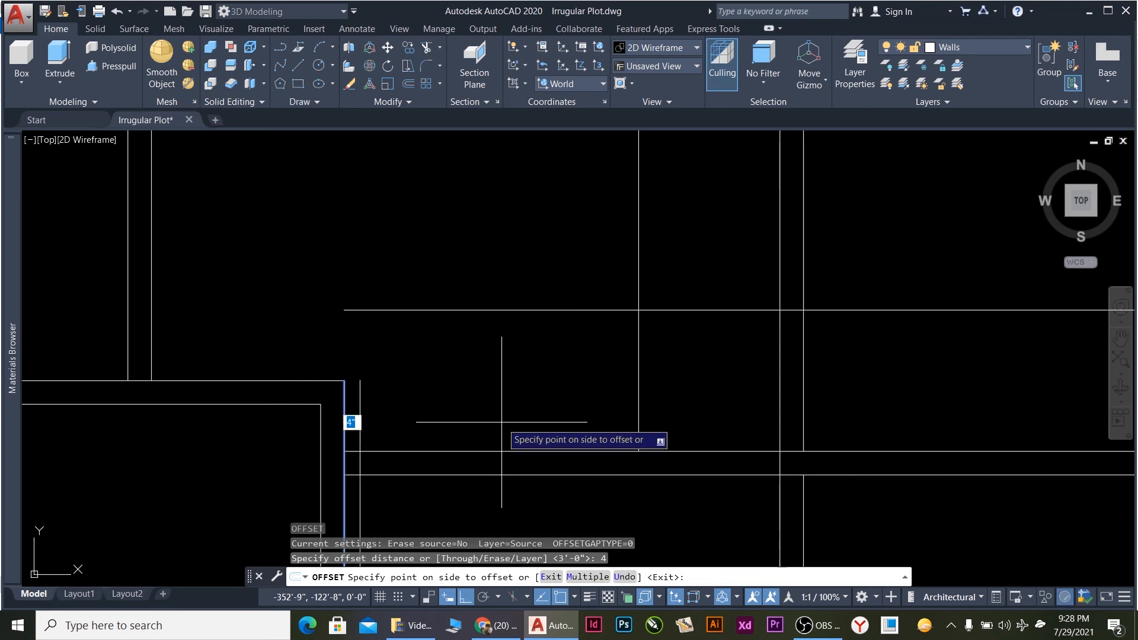
pyautogui.click(354, 413)
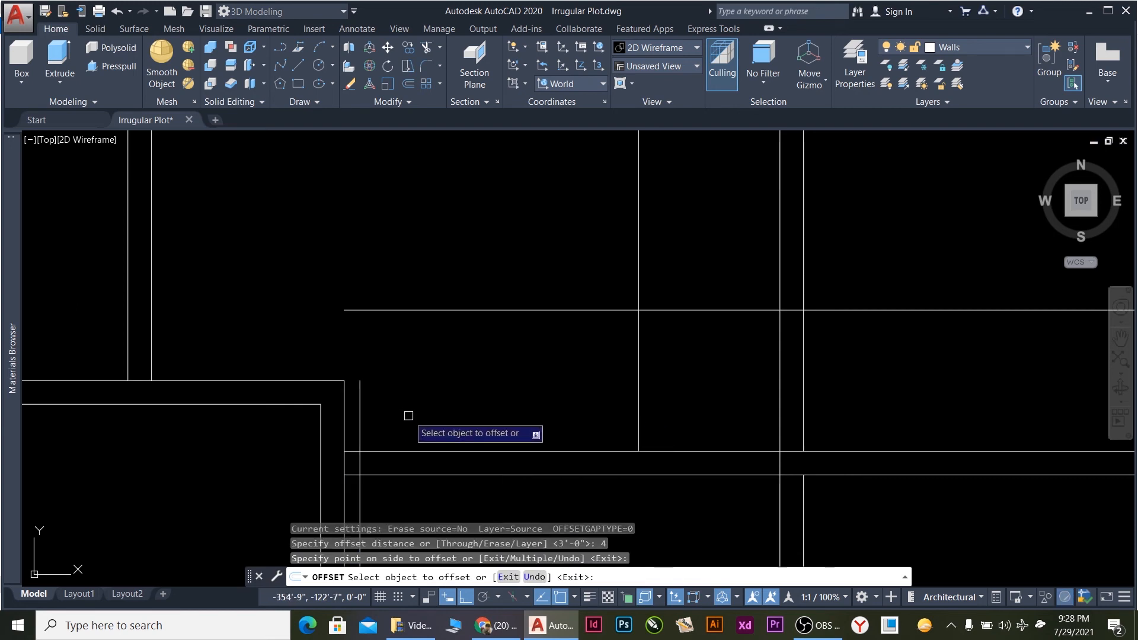
pyautogui.press('Escape')
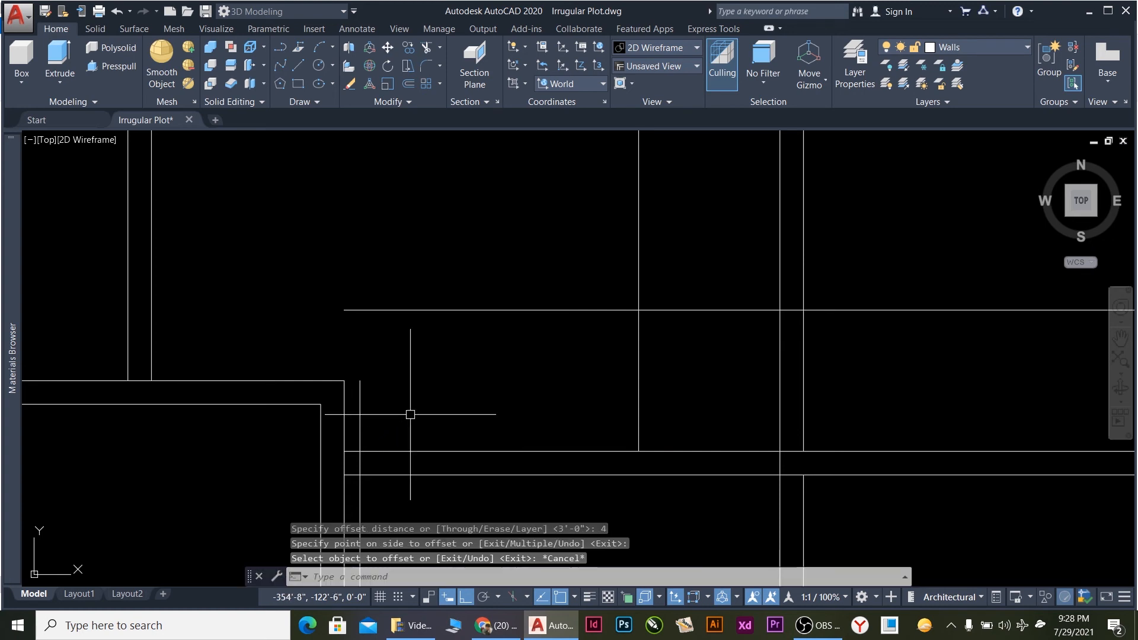
# Offset the new jamb line 4 feet toward the stair to mark the other side of the opening.
pyautogui.click(359, 420)
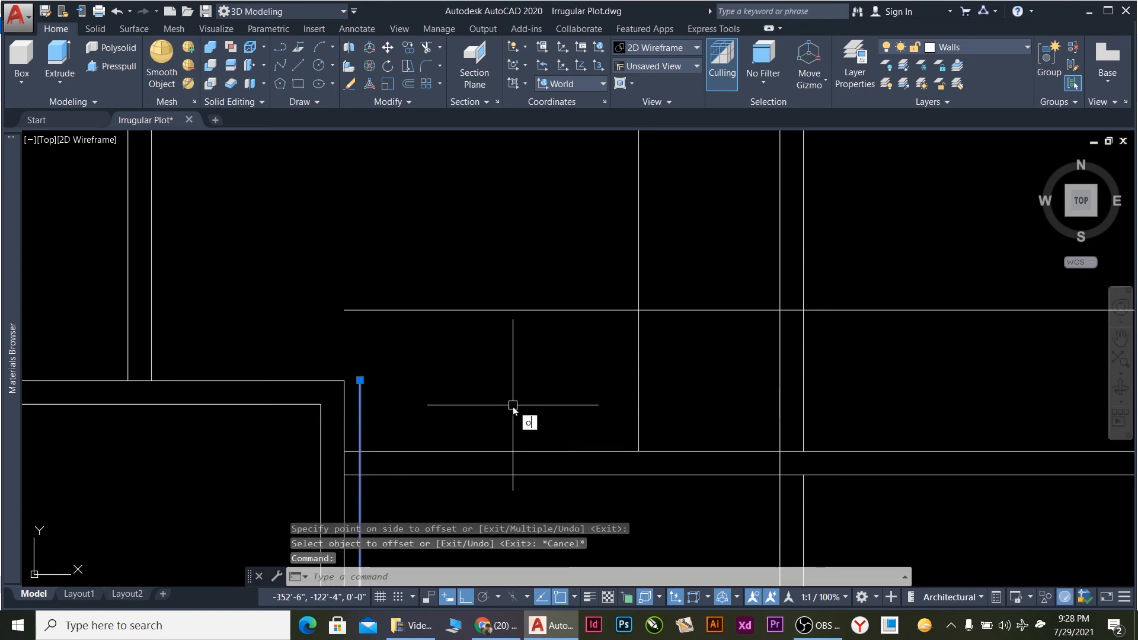
pyautogui.write('o')
pyautogui.press('Return')
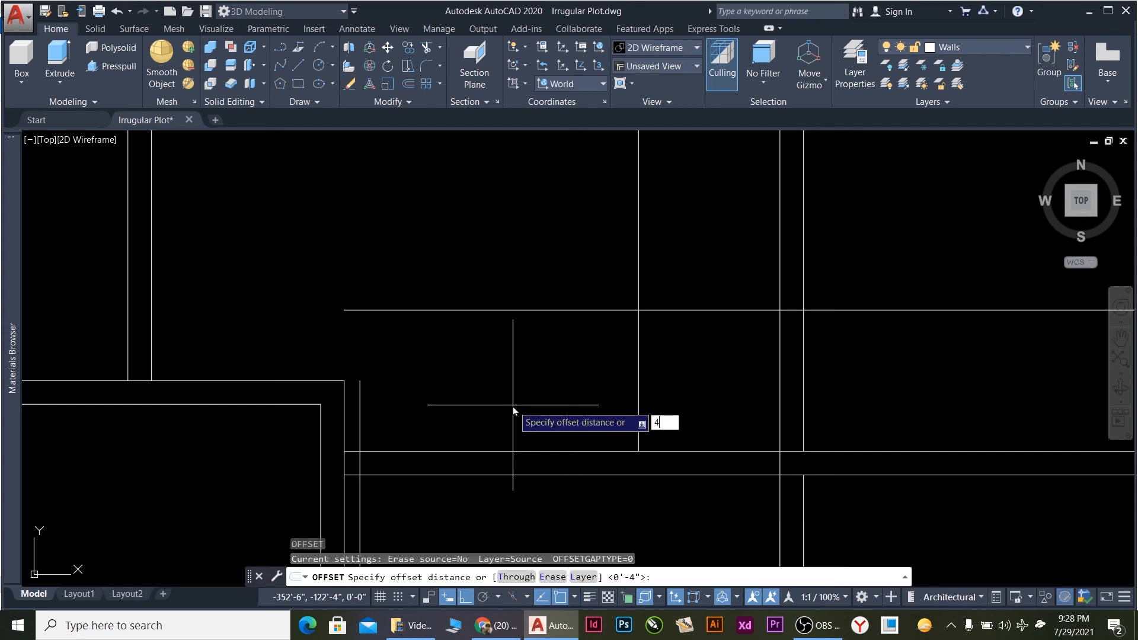
pyautogui.write("4'")
pyautogui.press('Return')
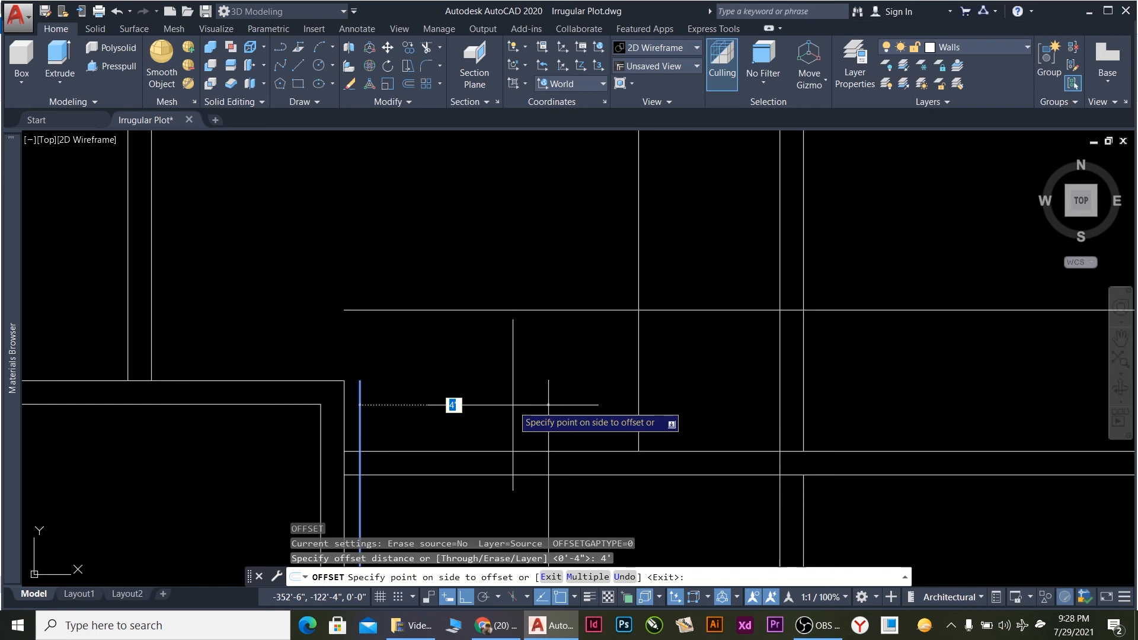
pyautogui.click(541, 380)
pyautogui.scroll(-2, 539, 373)
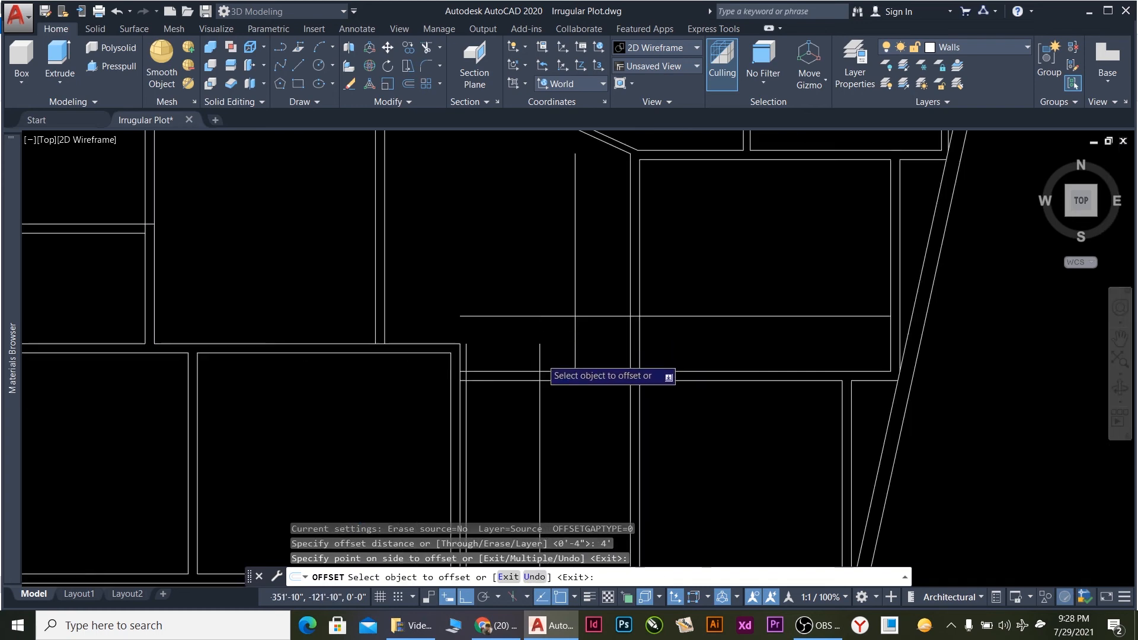
pyautogui.scroll(-2, 540, 374)
pyautogui.scroll(2, 541, 364)
pyautogui.press('Escape')
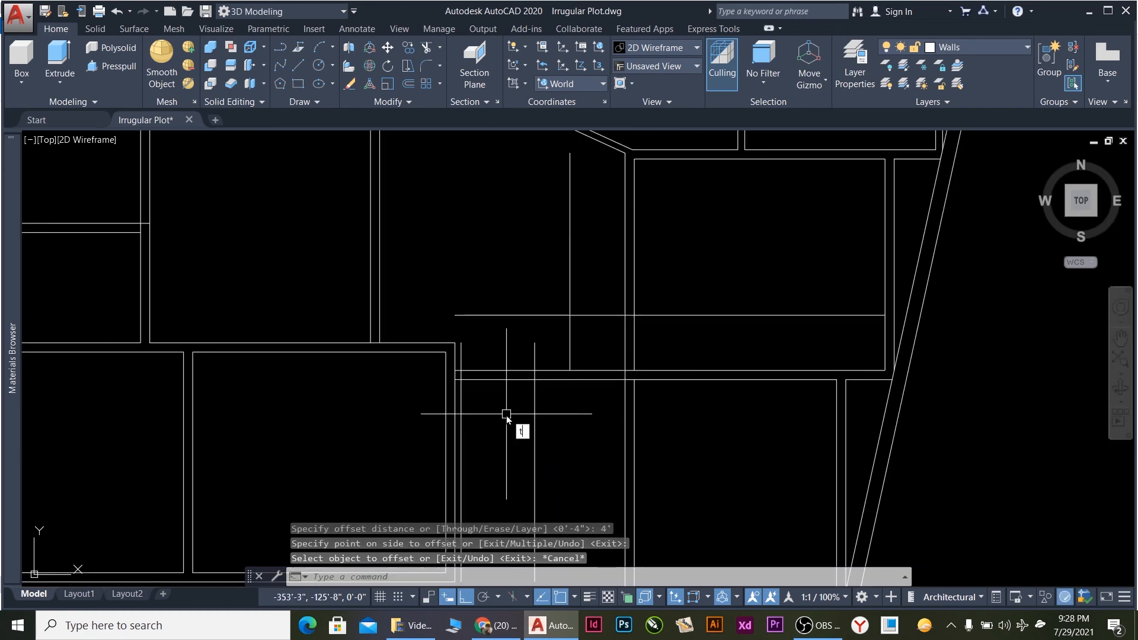
# Trim the horizontal wall between the jamb lines to form the opening, and cut both jamb lines back to the wall thickness.
pyautogui.write('tr')
pyautogui.press('Return')
pyautogui.click(552, 434)
pyautogui.click(517, 424)
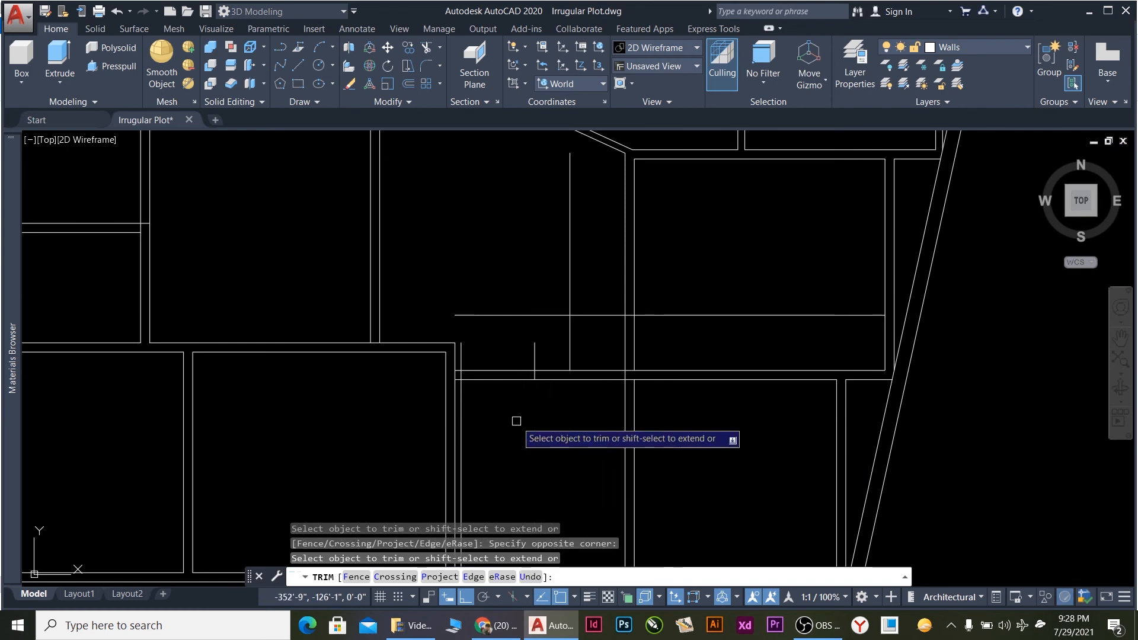
pyautogui.click(515, 405)
pyautogui.click(508, 363)
pyautogui.scroll(2, 473, 403)
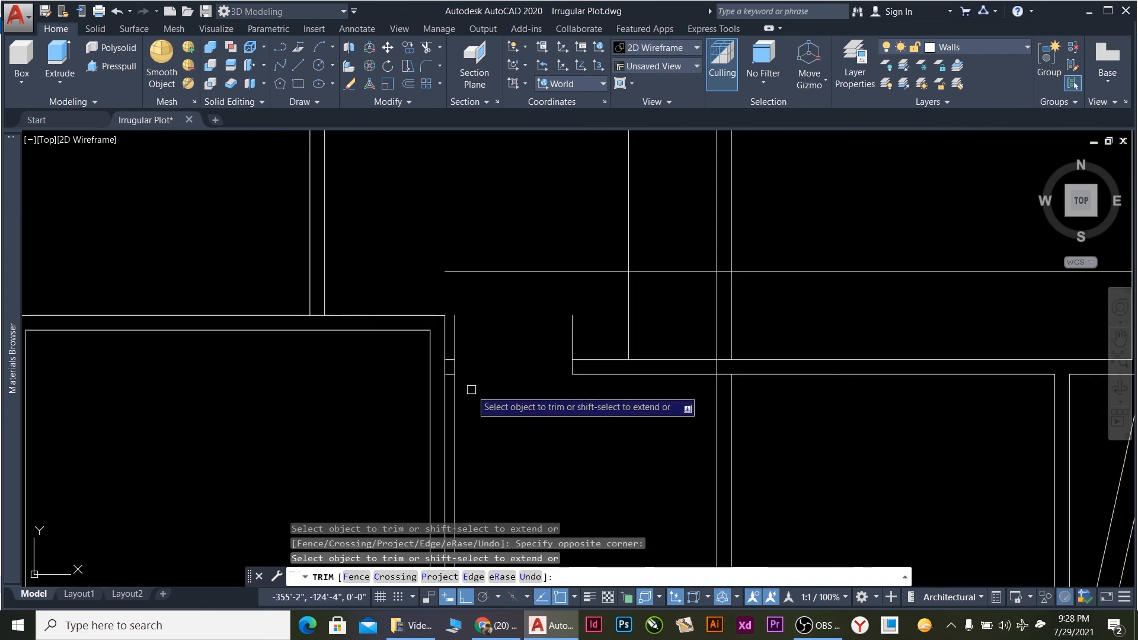
pyautogui.click(456, 389)
pyautogui.click(454, 326)
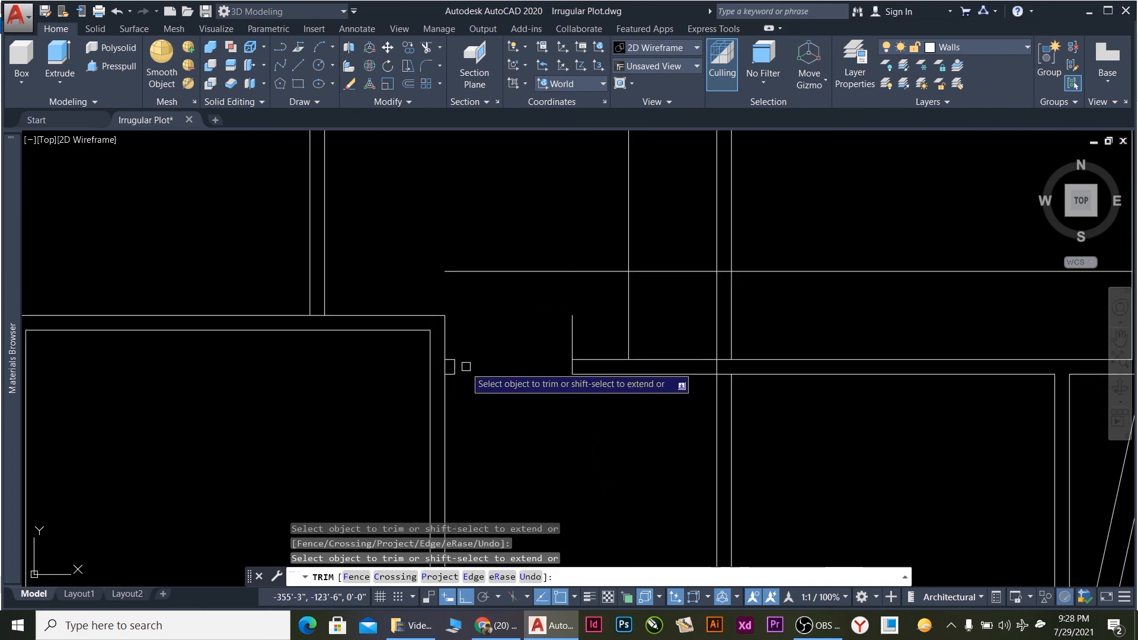
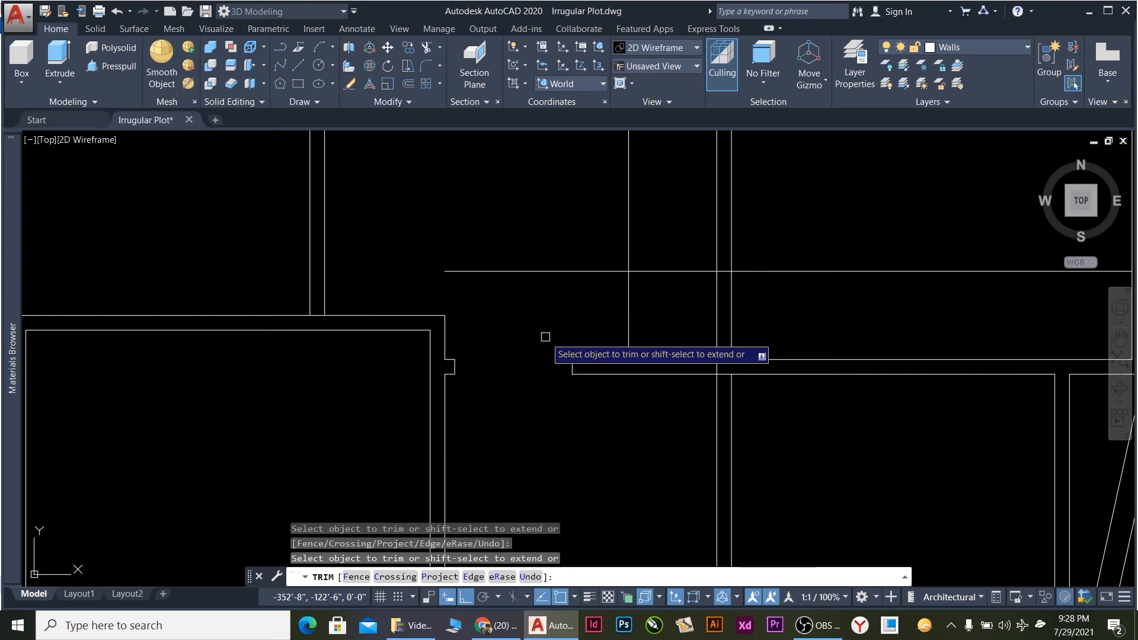
pyautogui.press('Escape')
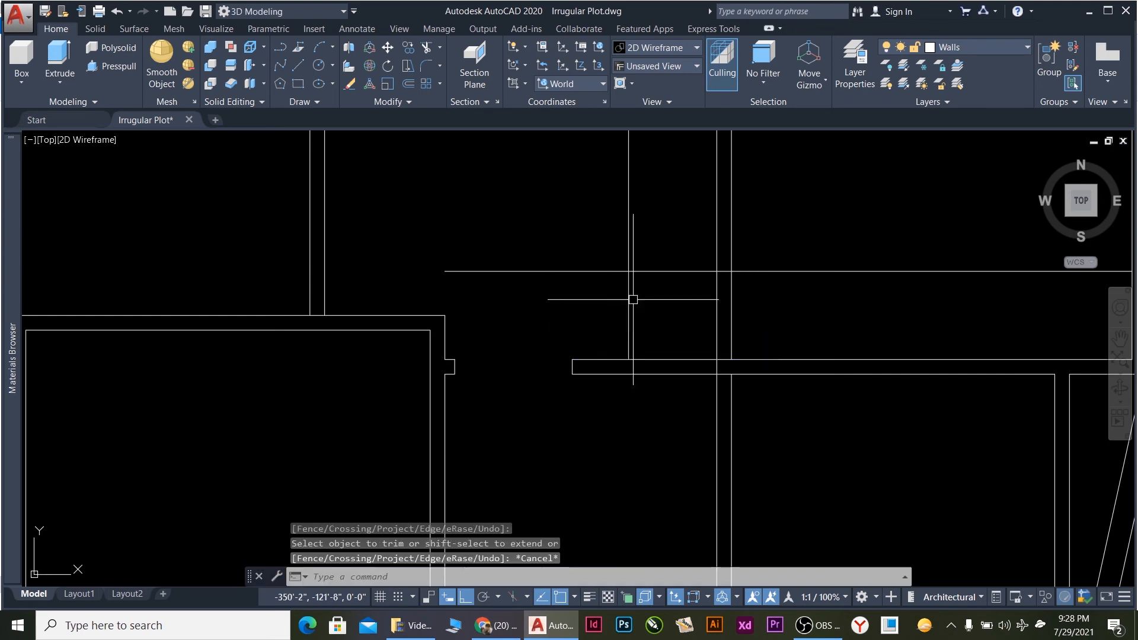
# Offset the vertical stair line 9 inches away from Bed Room-2 twice in succession to create two more tread lines.
pyautogui.click(627, 330)
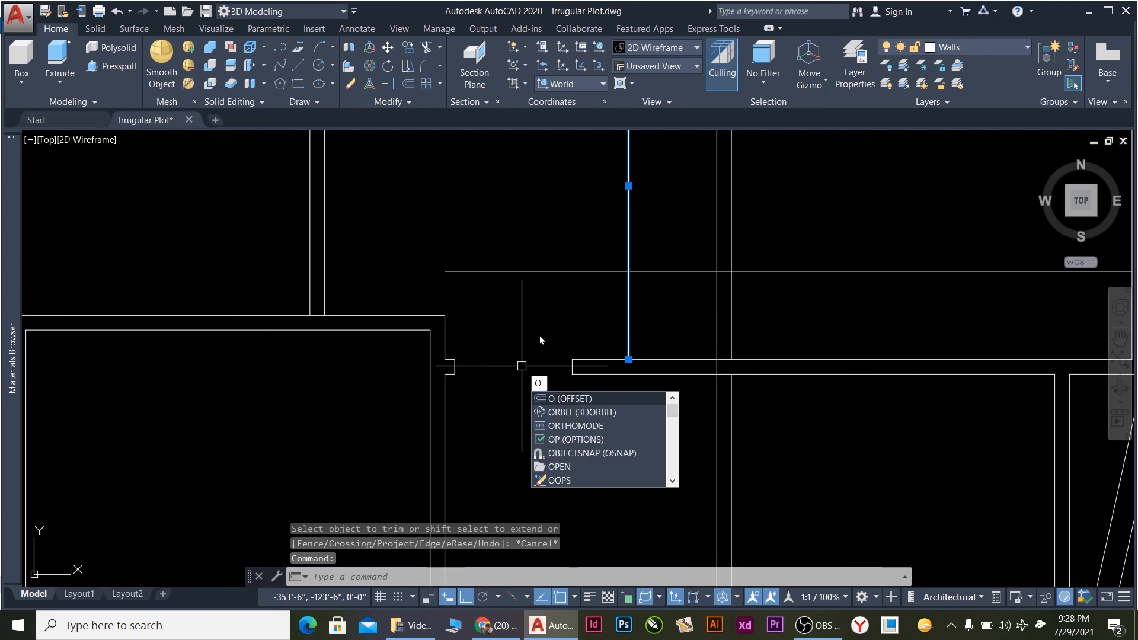
pyautogui.press('Return')
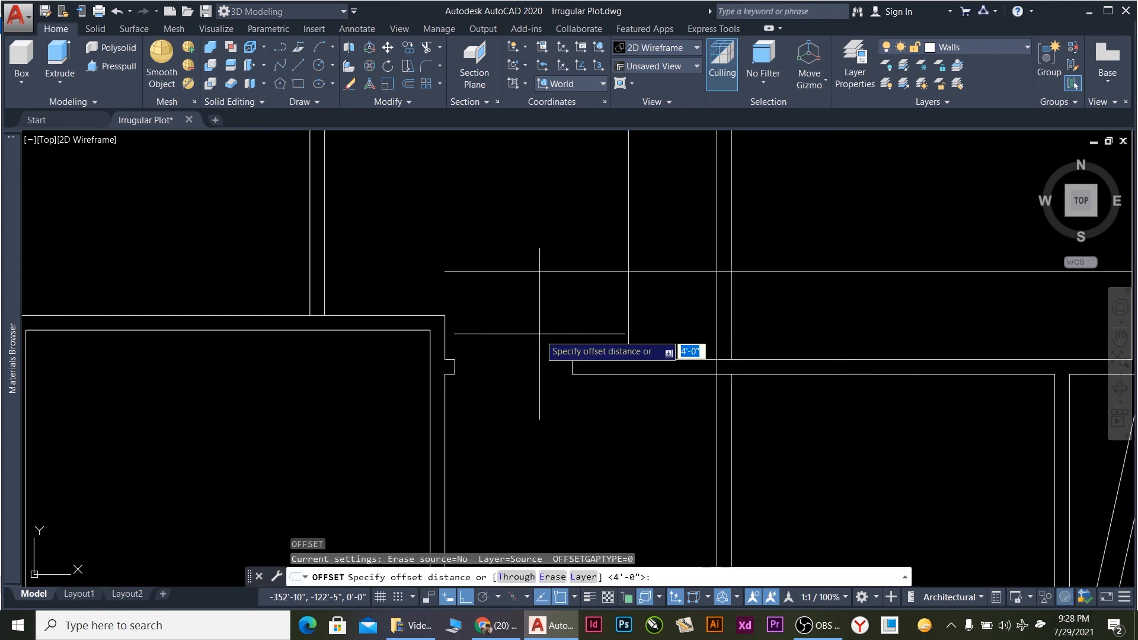
pyautogui.write('9')
pyautogui.press('Return')
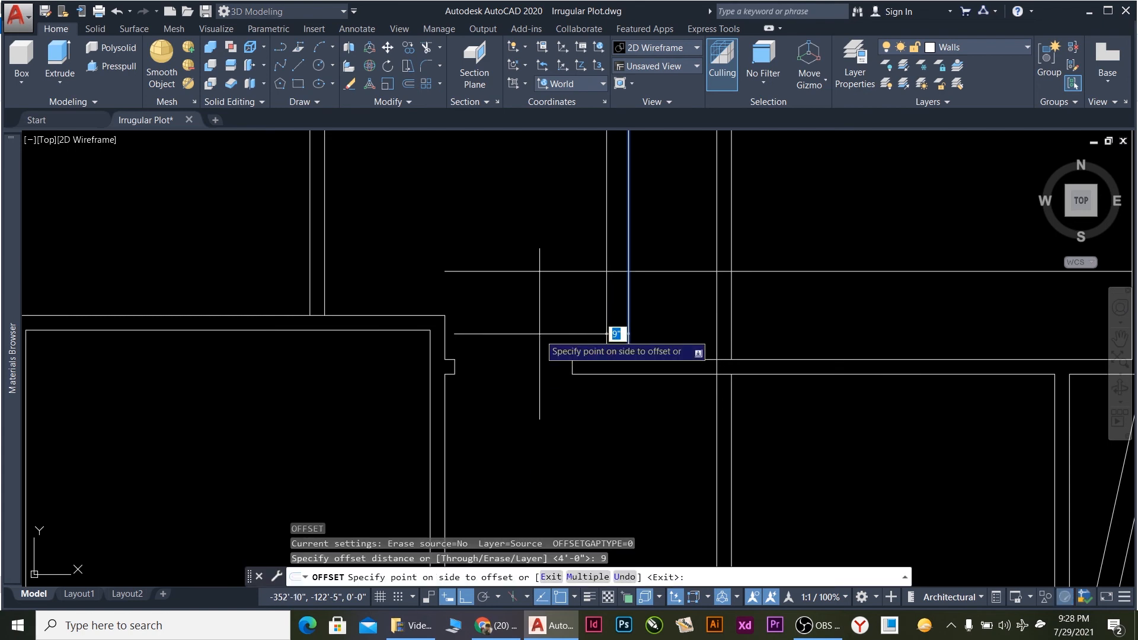
pyautogui.click(540, 333)
pyautogui.click(606, 333)
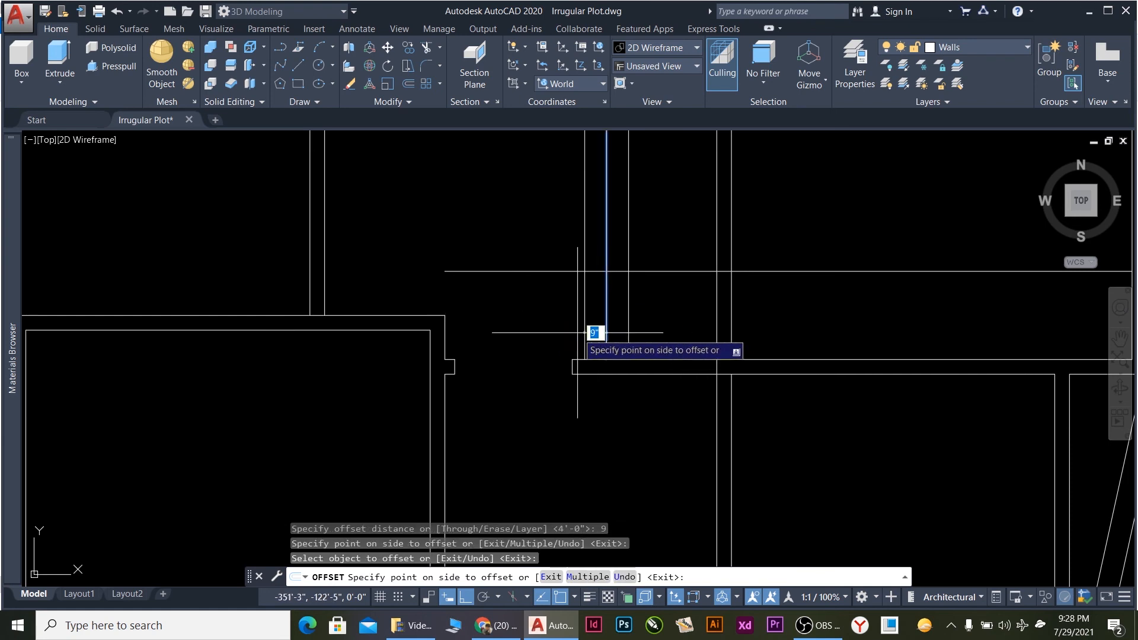
pyautogui.click(595, 333)
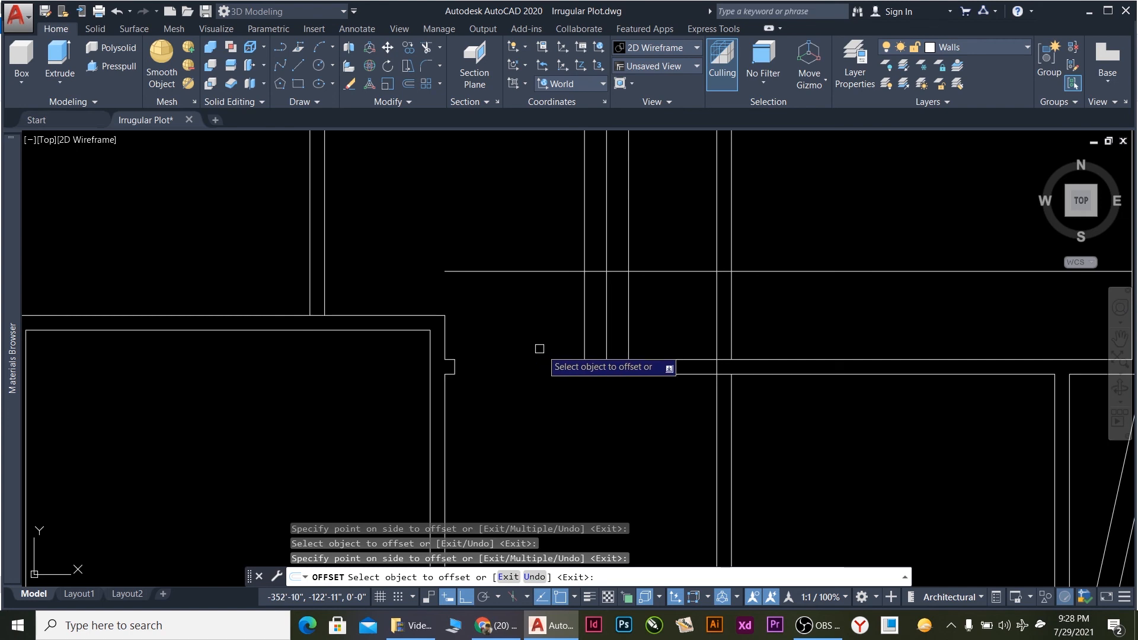
pyautogui.press('Escape')
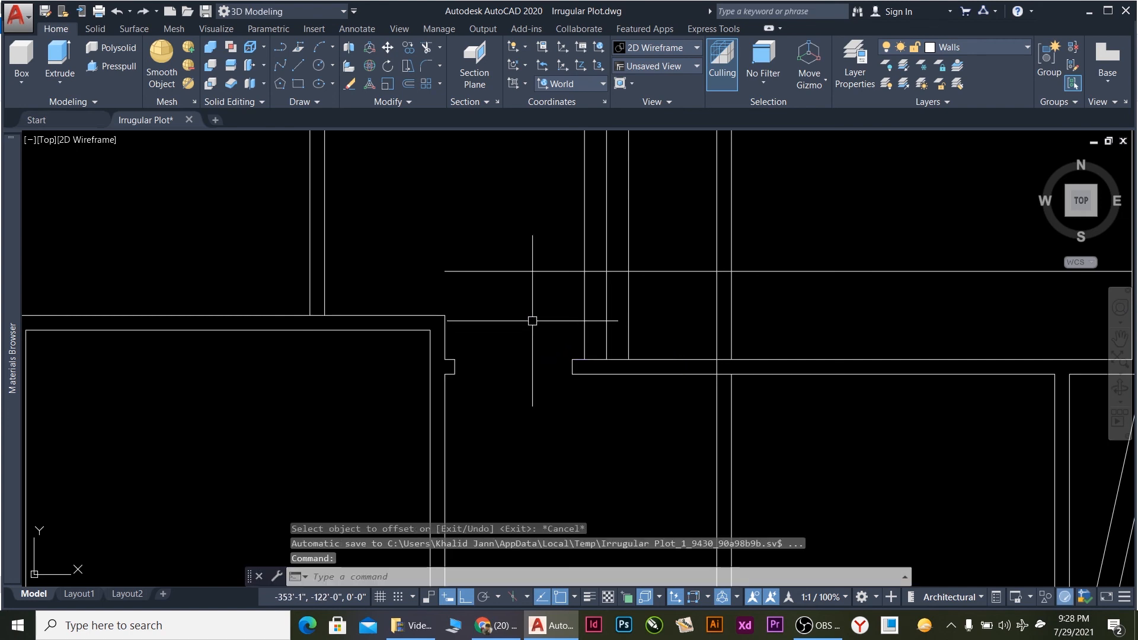
pyautogui.write('tr')
pyautogui.press('Return')
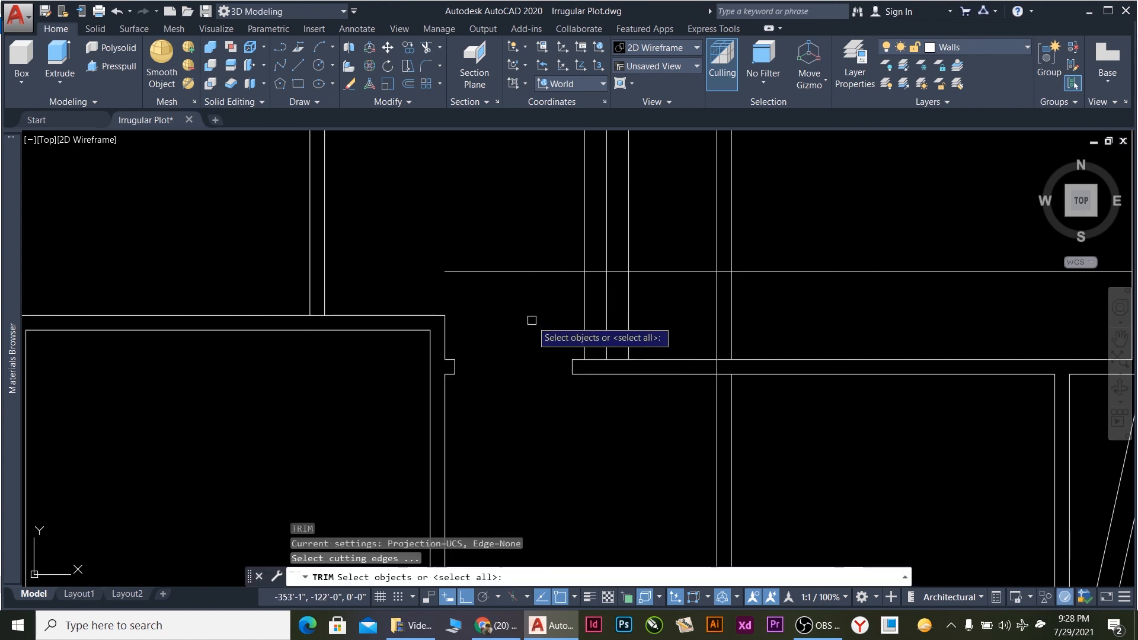
pyautogui.click(552, 304)
pyautogui.click(498, 241)
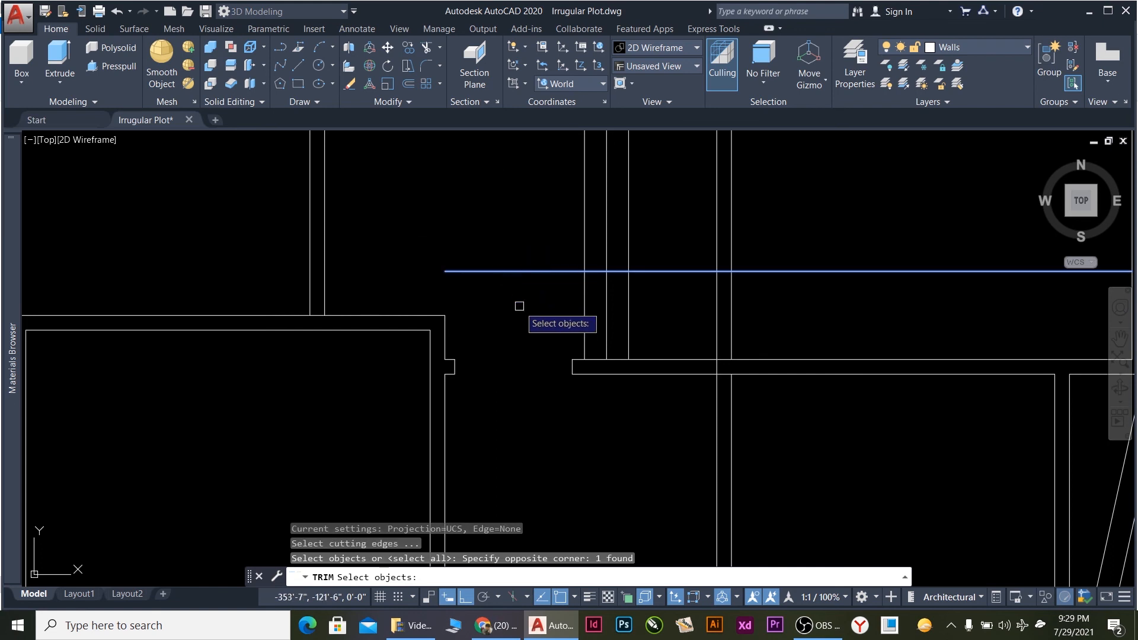
pyautogui.press('Escape')
# Trim the two new tread lines above the horizontal stair line so they span only the lower flight.
pyautogui.scroll(-5, 521, 304)
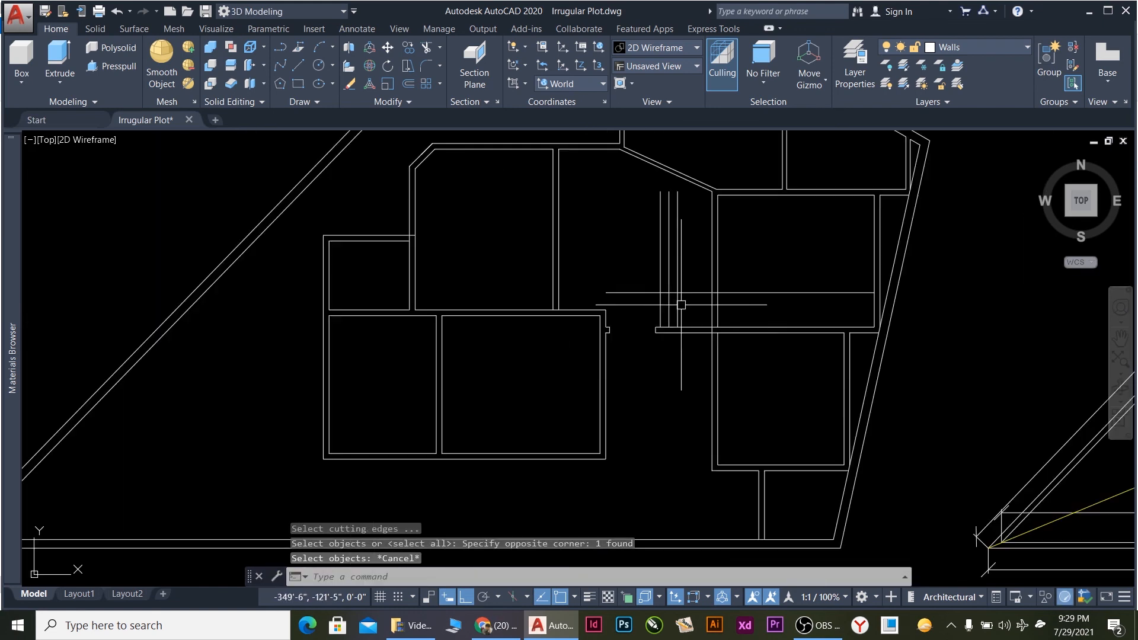
pyautogui.scroll(3, 760, 252)
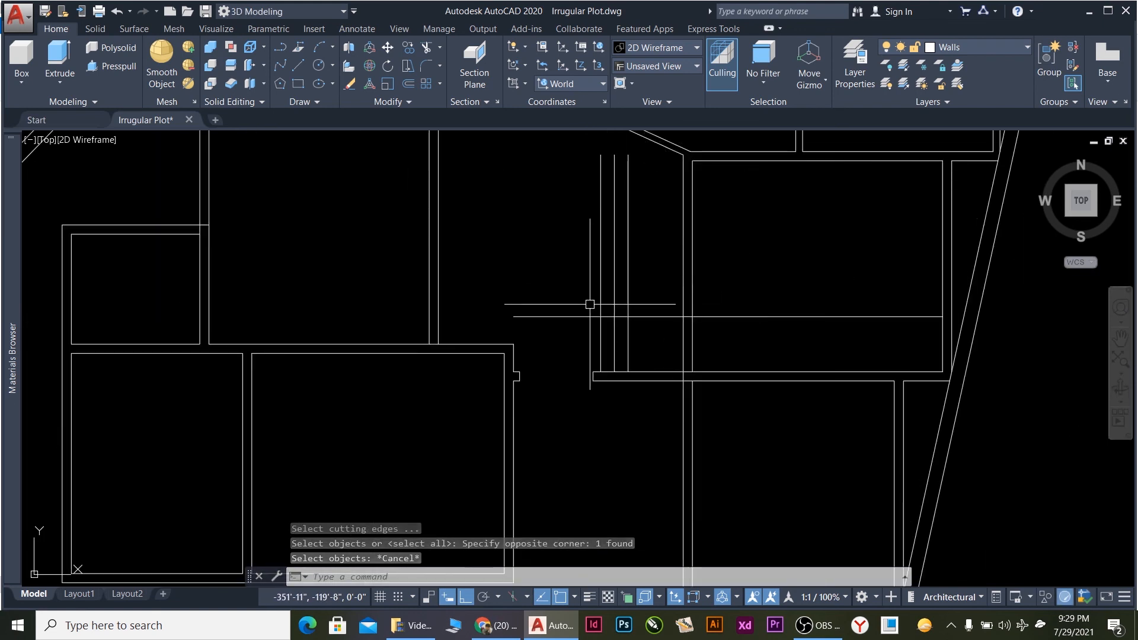
pyautogui.press('space')
pyautogui.press('space')
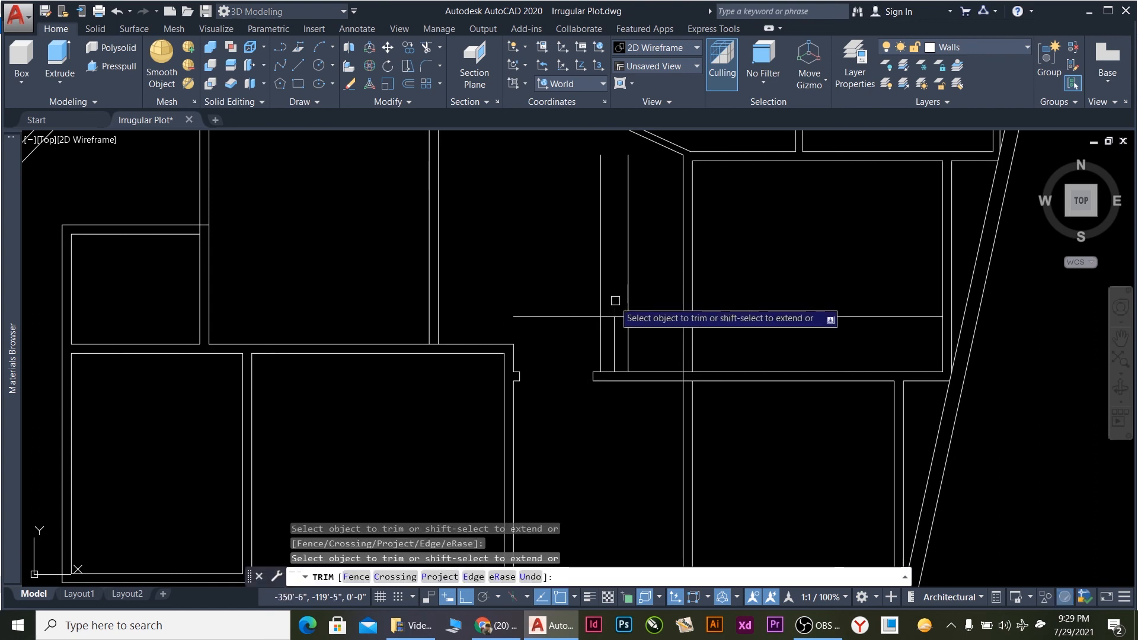
pyautogui.click(601, 286)
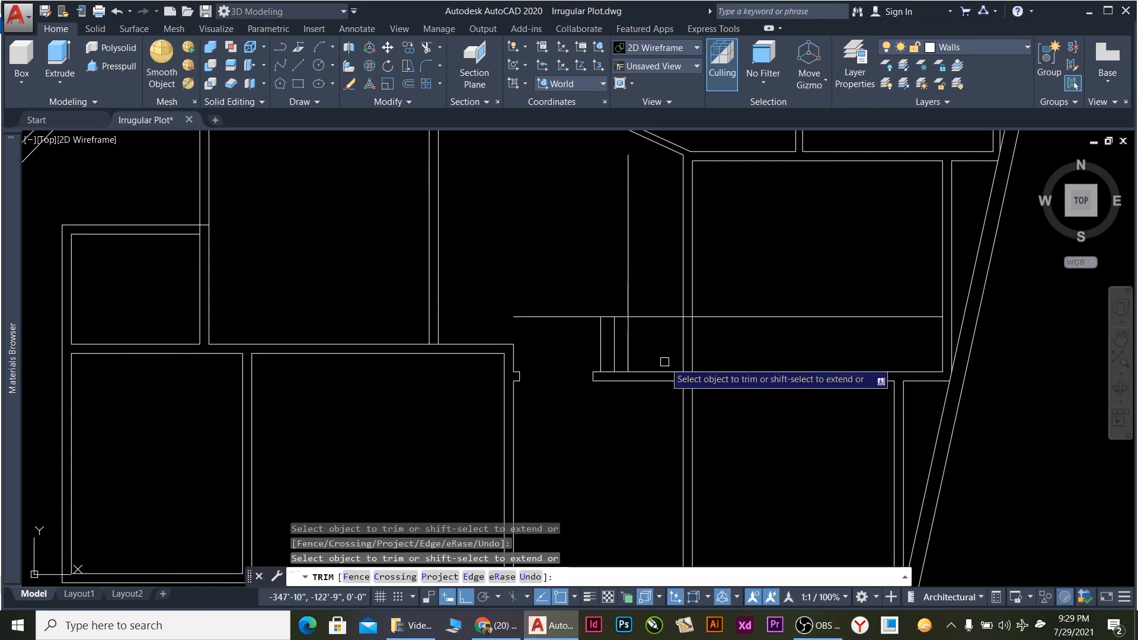
pyautogui.press('Escape')
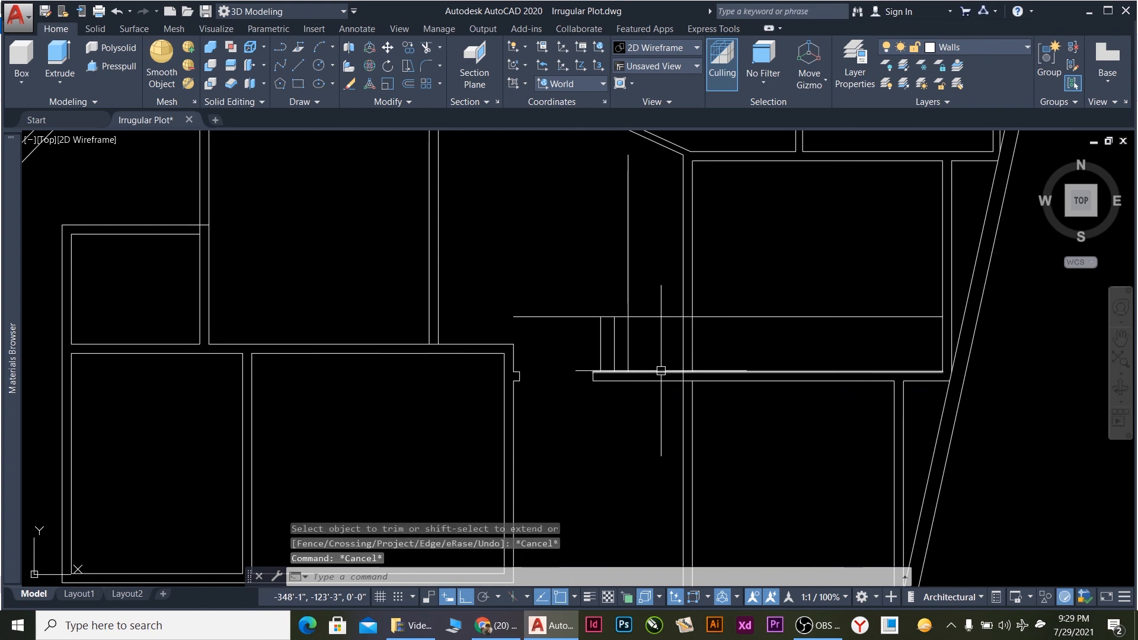
pyautogui.click(661, 370)
pyautogui.press('Escape')
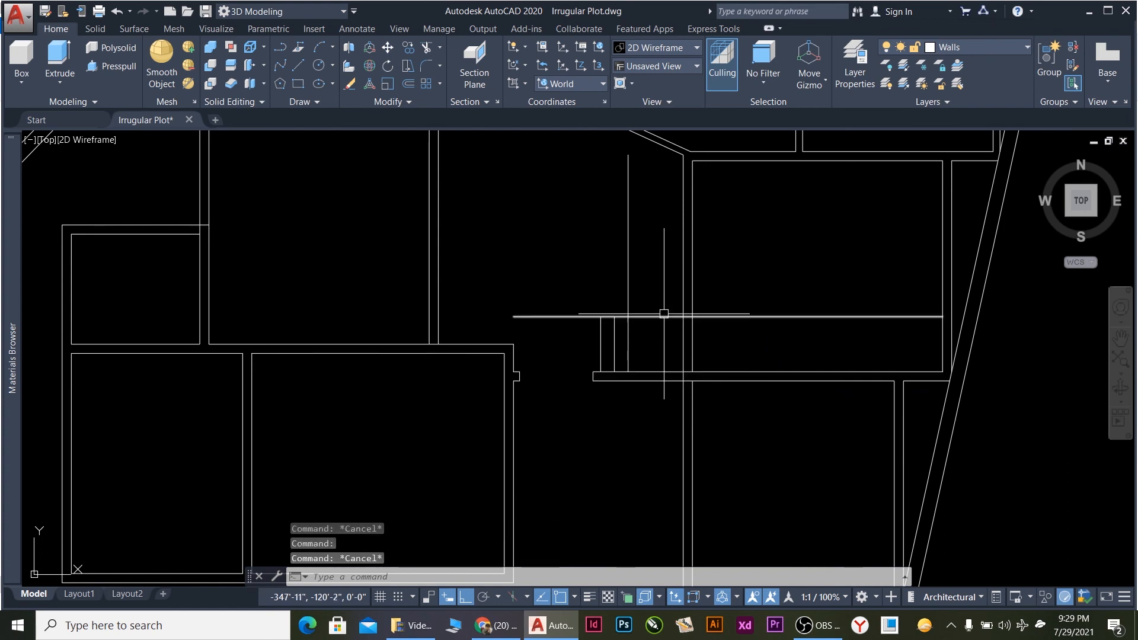
# Trim the horizontal stair line where it crosses the thickness of the Bed Room-2 wall.
pyautogui.write('tr')
pyautogui.press('Return')
pyautogui.press('Return')
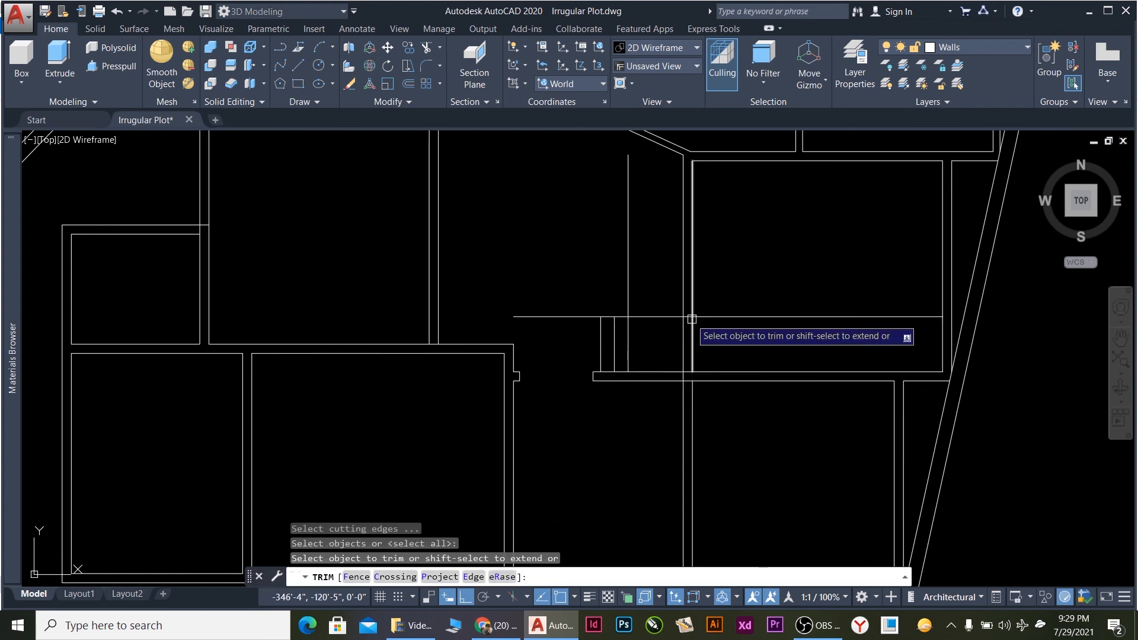
pyautogui.scroll(8, 690, 318)
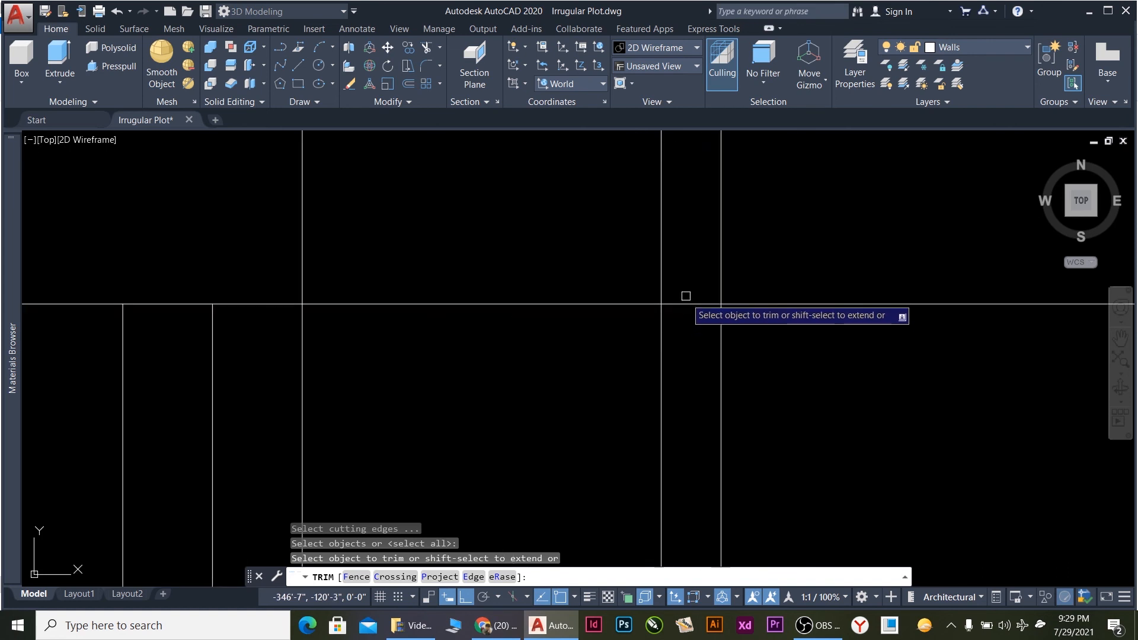
pyautogui.click(681, 305)
pyautogui.scroll(-5, 666, 313)
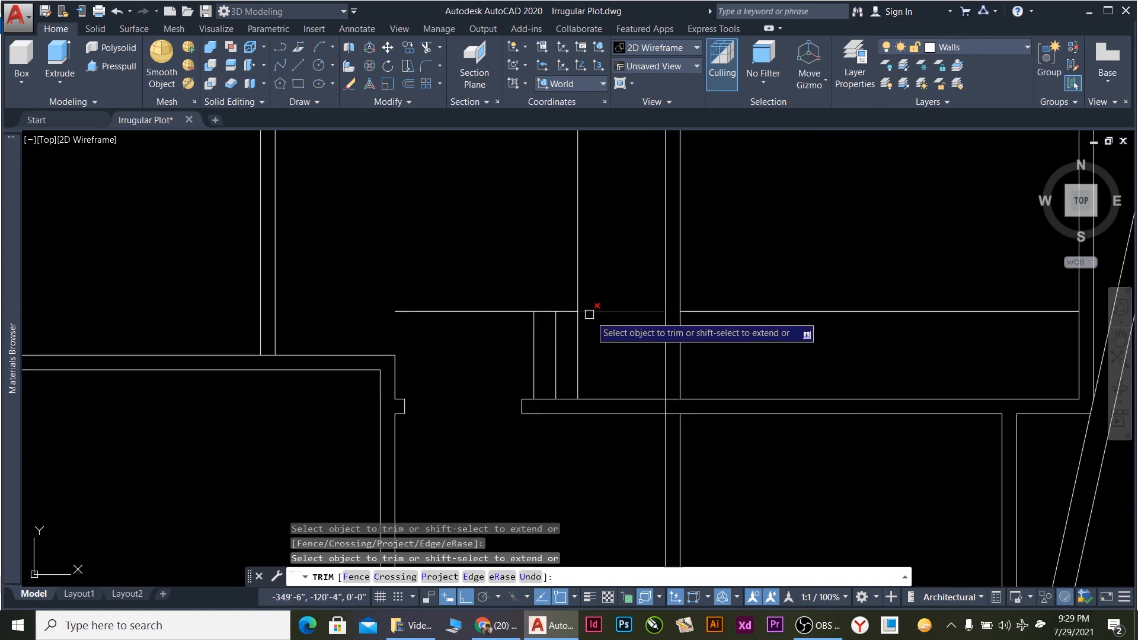
pyautogui.press('Escape')
# Offset the horizontal stair line 9 inches upward repeatedly to create six tread lines for the upper flight.
pyautogui.click(626, 320)
pyautogui.click(616, 296)
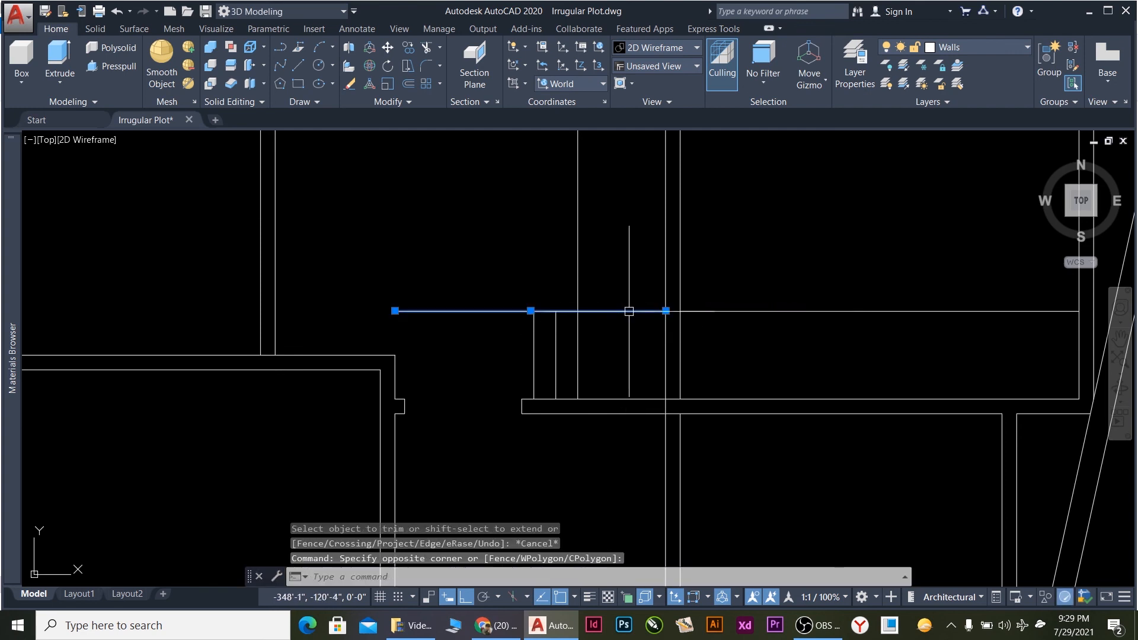
pyautogui.write('o')
pyautogui.press('Return')
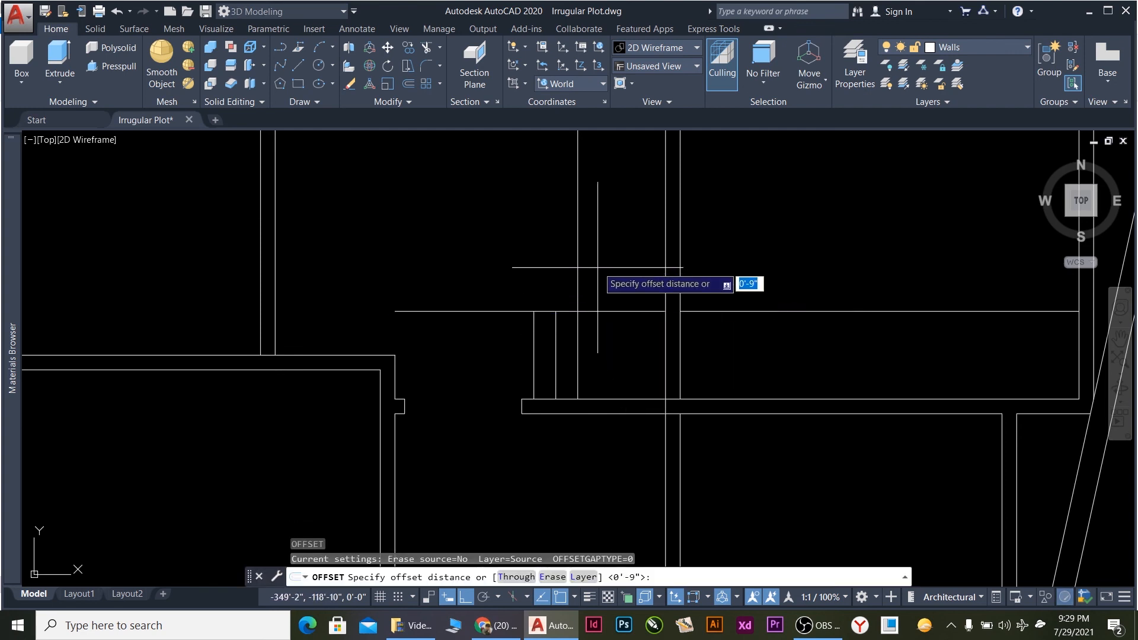
pyautogui.write('9')
pyautogui.press('Return')
pyautogui.click(596, 310)
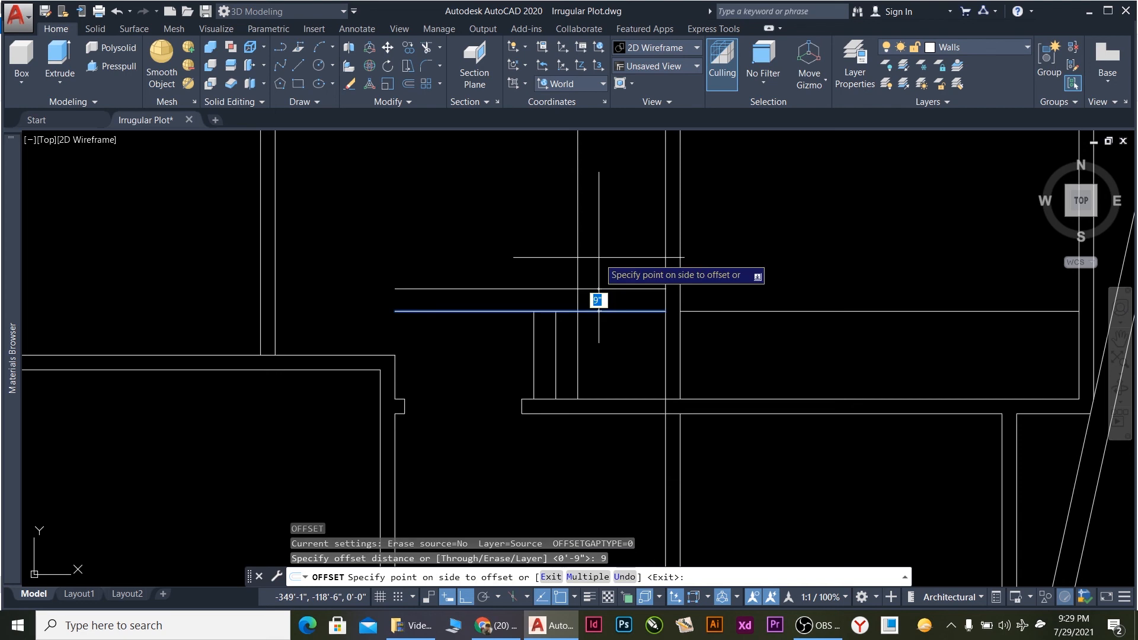
pyautogui.click(619, 295)
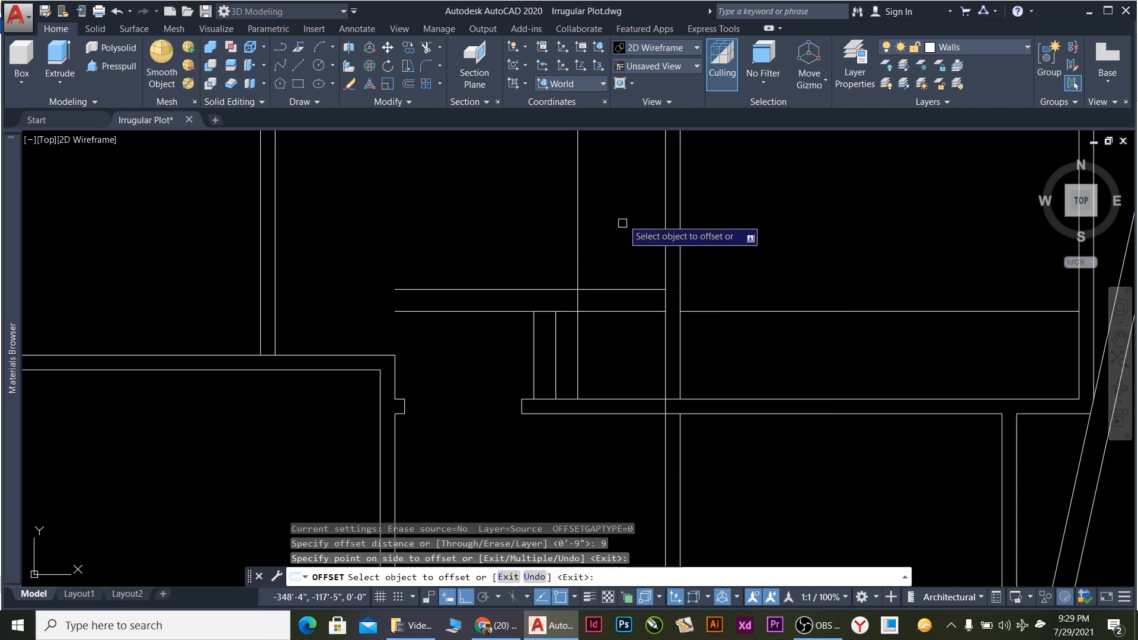
pyautogui.click(634, 289)
pyautogui.click(634, 251)
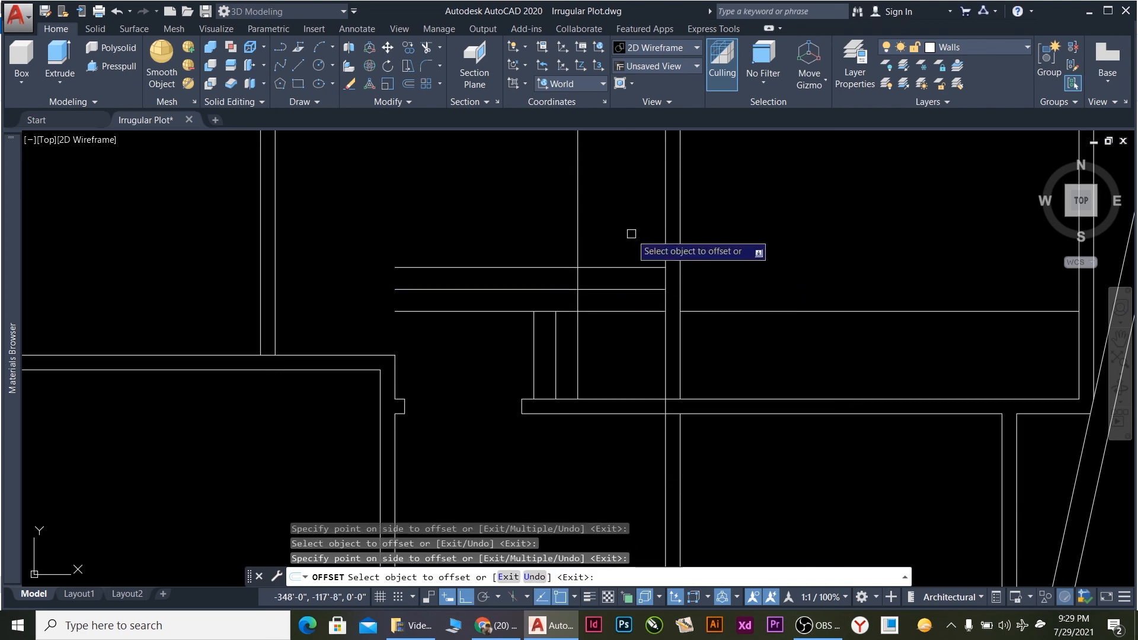
pyautogui.click(626, 268)
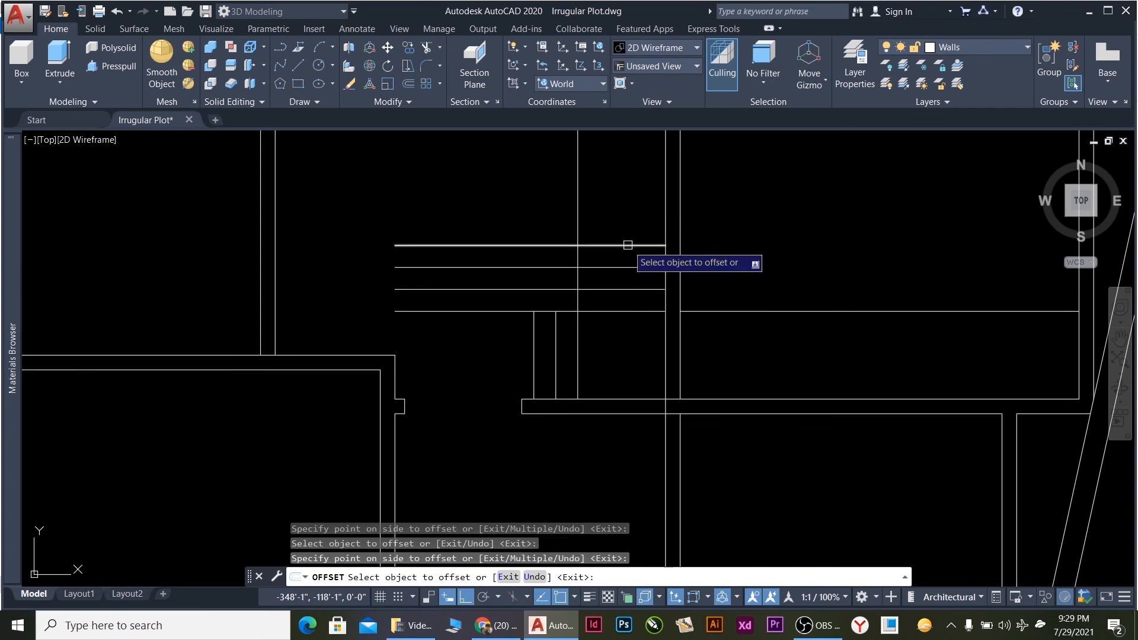
pyautogui.click(628, 245)
pyautogui.click(619, 233)
pyautogui.click(623, 224)
pyautogui.click(628, 209)
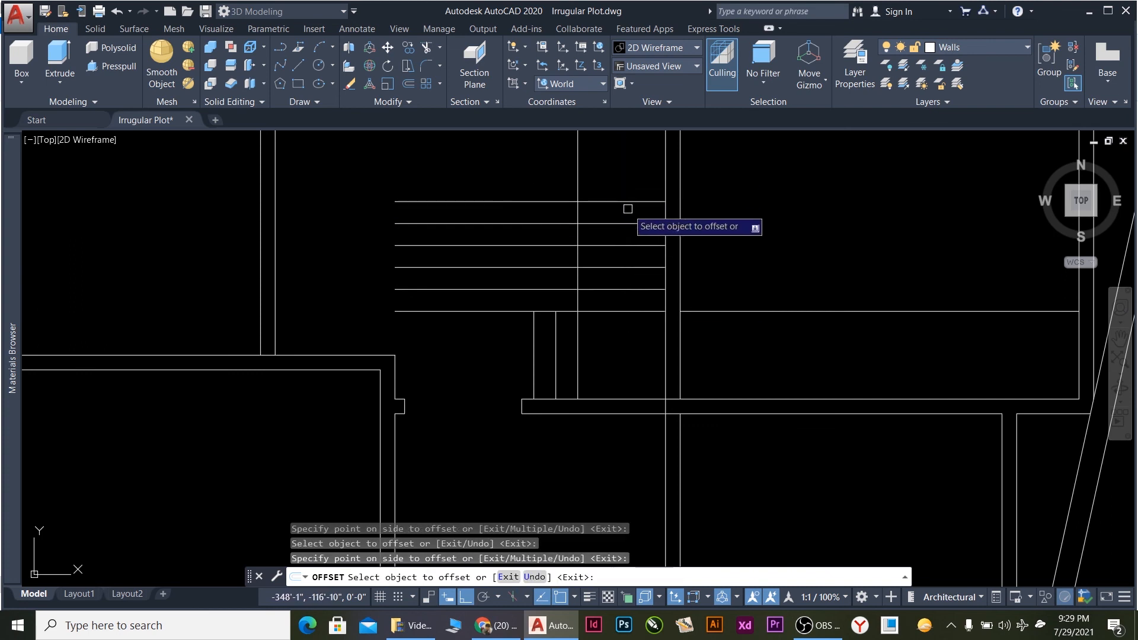
pyautogui.scroll(-6, 624, 296)
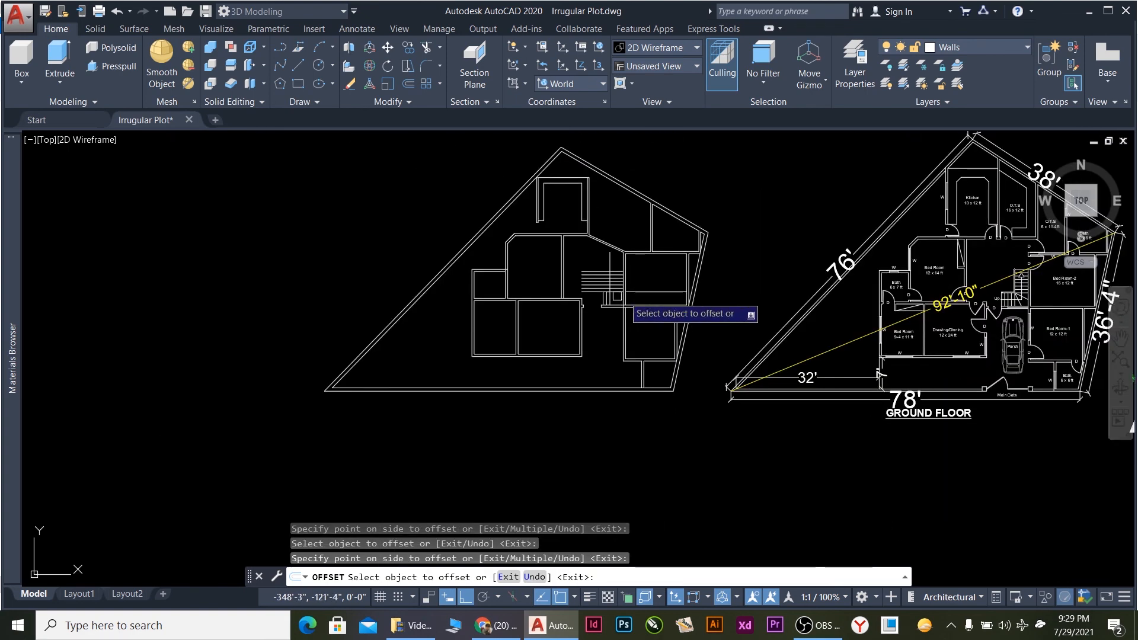
pyautogui.scroll(2, 552, 249)
pyautogui.scroll(5, 587, 296)
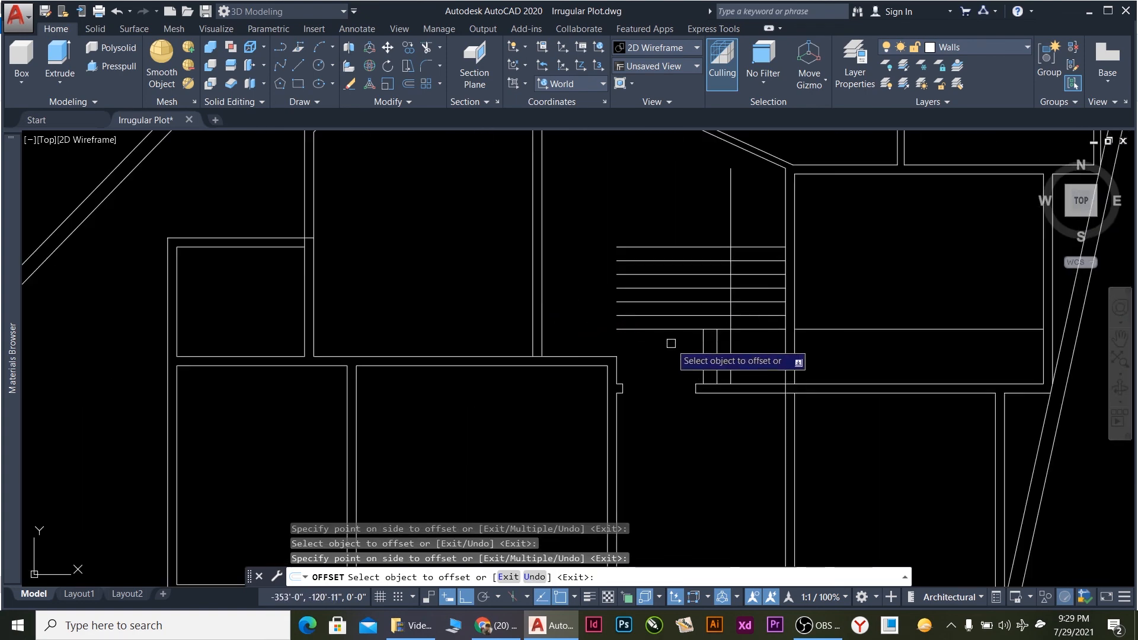
pyautogui.press('Escape')
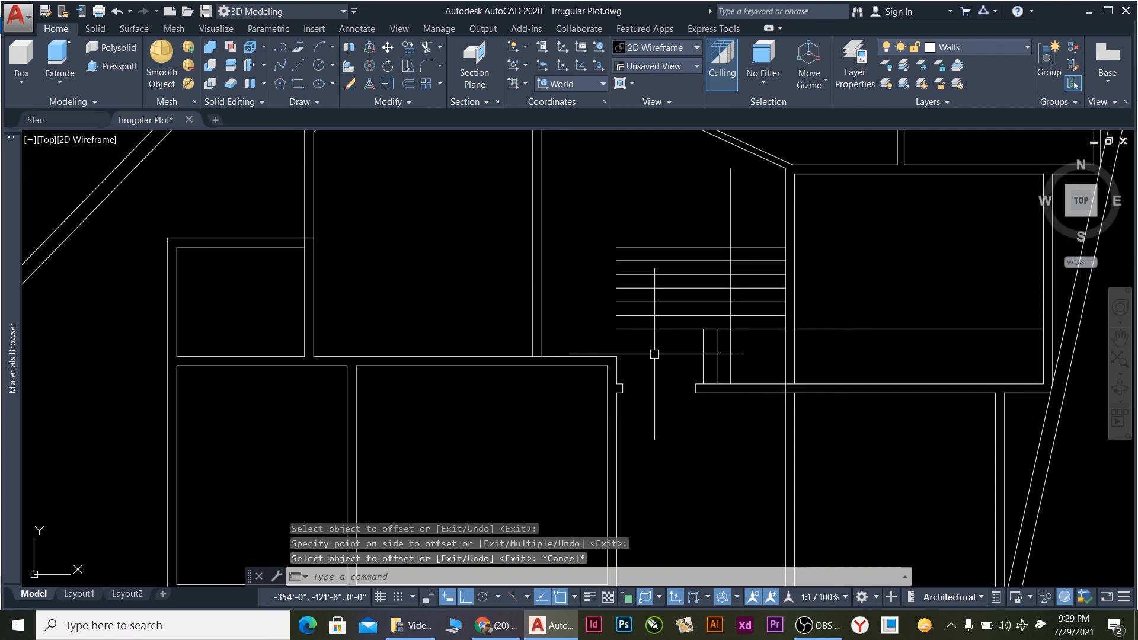
# Trim the upper treads back to the vertical stair line, and cut the line ends projecting beyond the top tread and the lower flight.
pyautogui.write('TR')
pyautogui.press('Return')
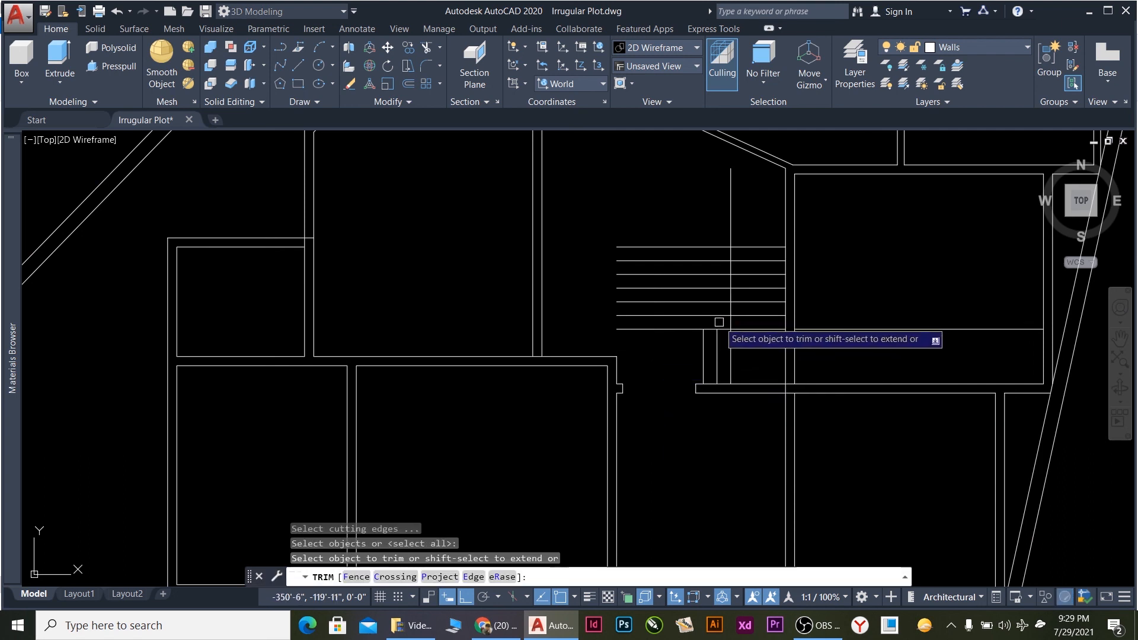
pyautogui.click(735, 358)
pyautogui.click(641, 201)
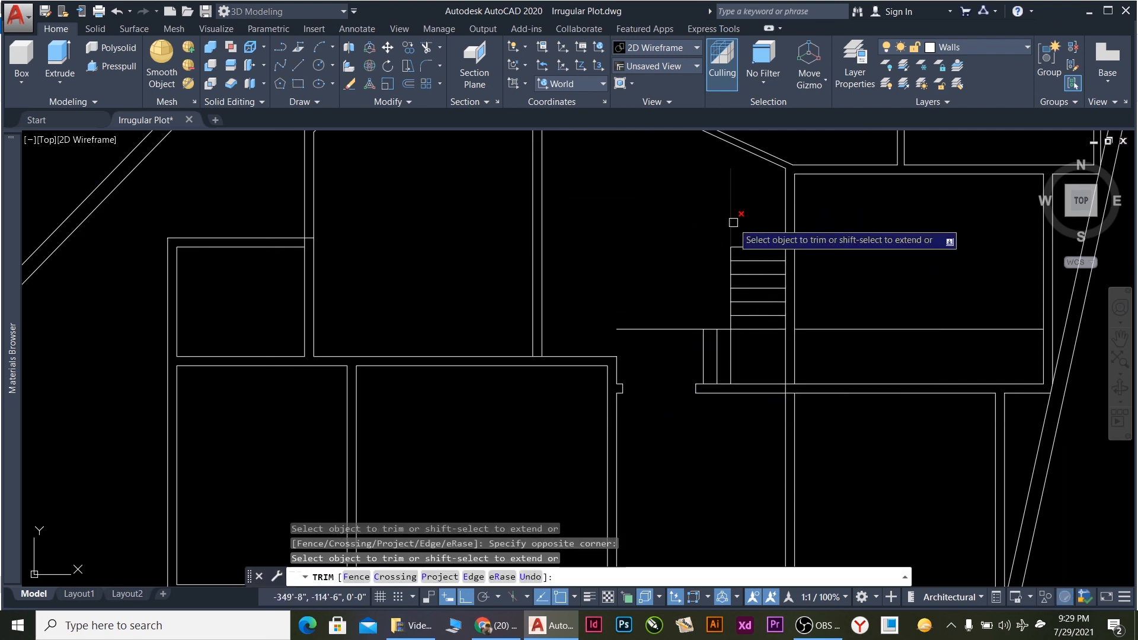
pyautogui.click(731, 222)
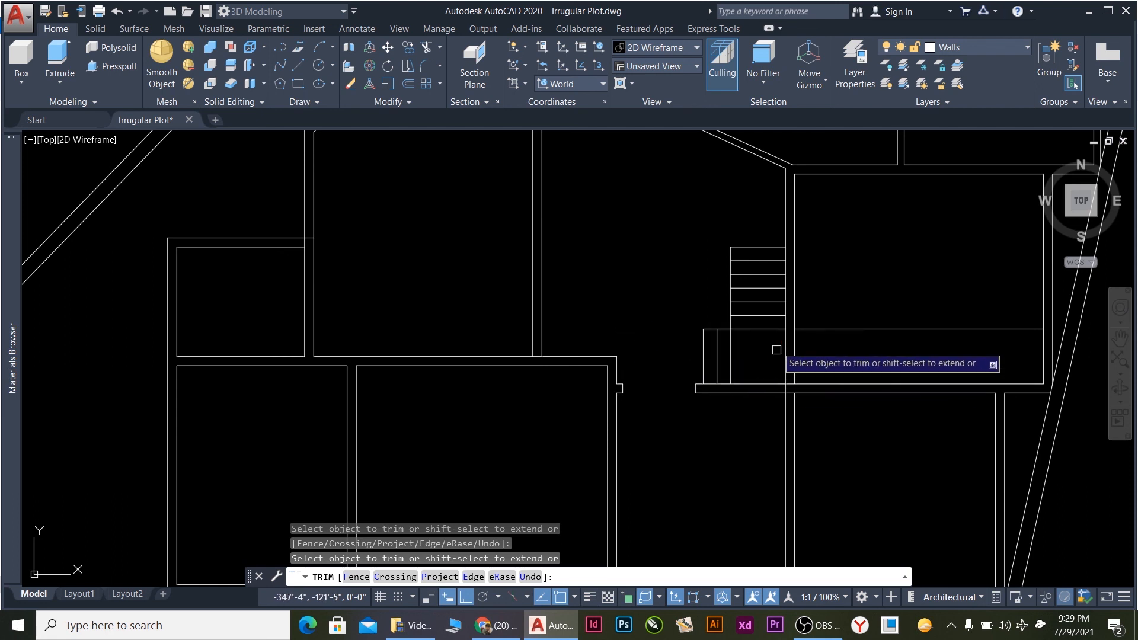
pyautogui.scroll(3, 777, 330)
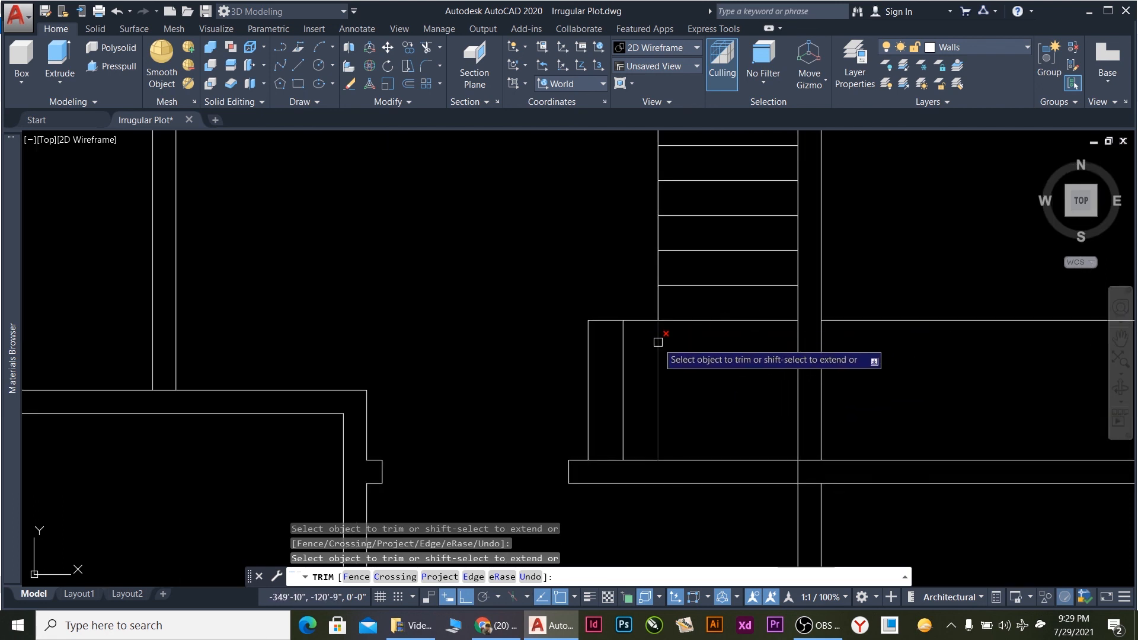
pyautogui.press('Escape')
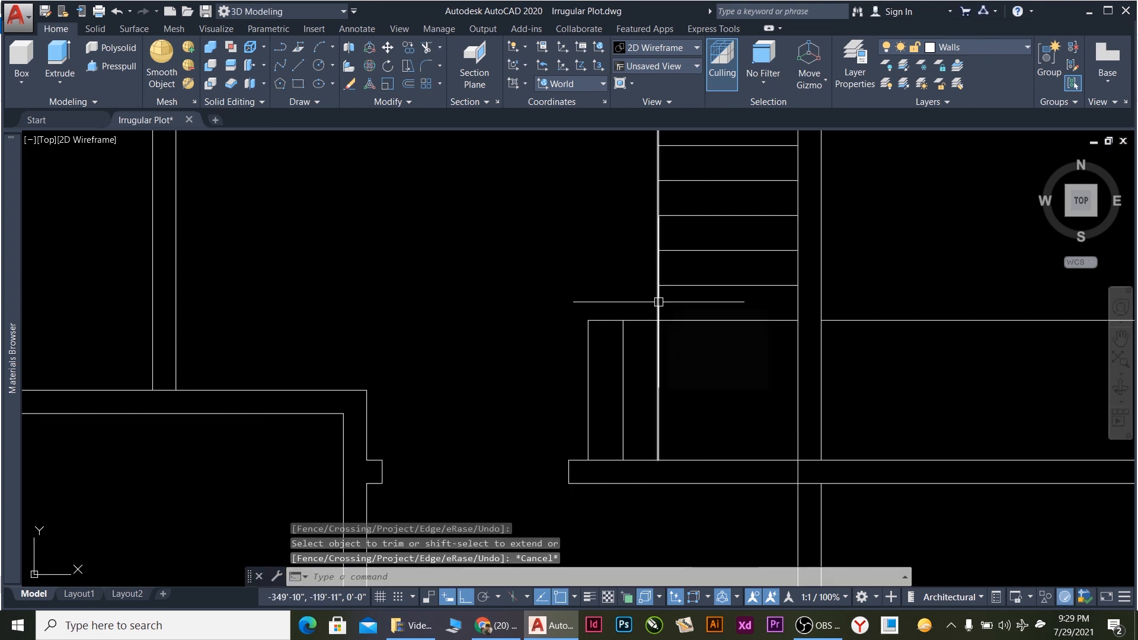
# Offset the vertical stair line 2 inches away from the treads and the horizontal stair line 2 inches upward to form the railing.
pyautogui.click(658, 303)
pyautogui.press('Return')
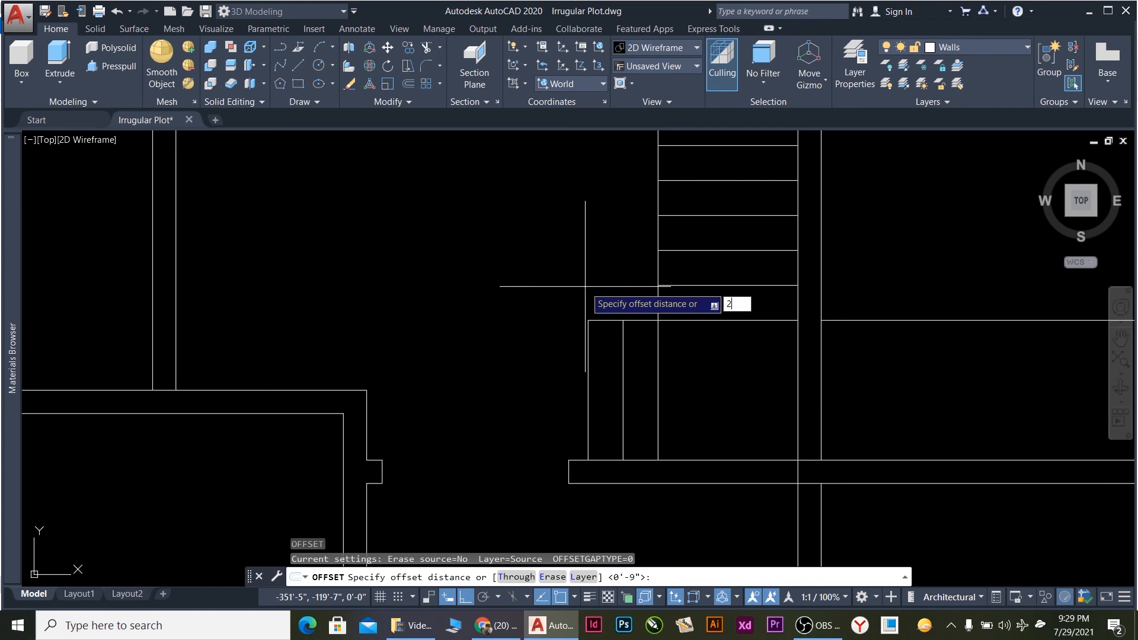
pyautogui.write('2')
pyautogui.press('Return')
pyautogui.click(656, 287)
pyautogui.click(614, 315)
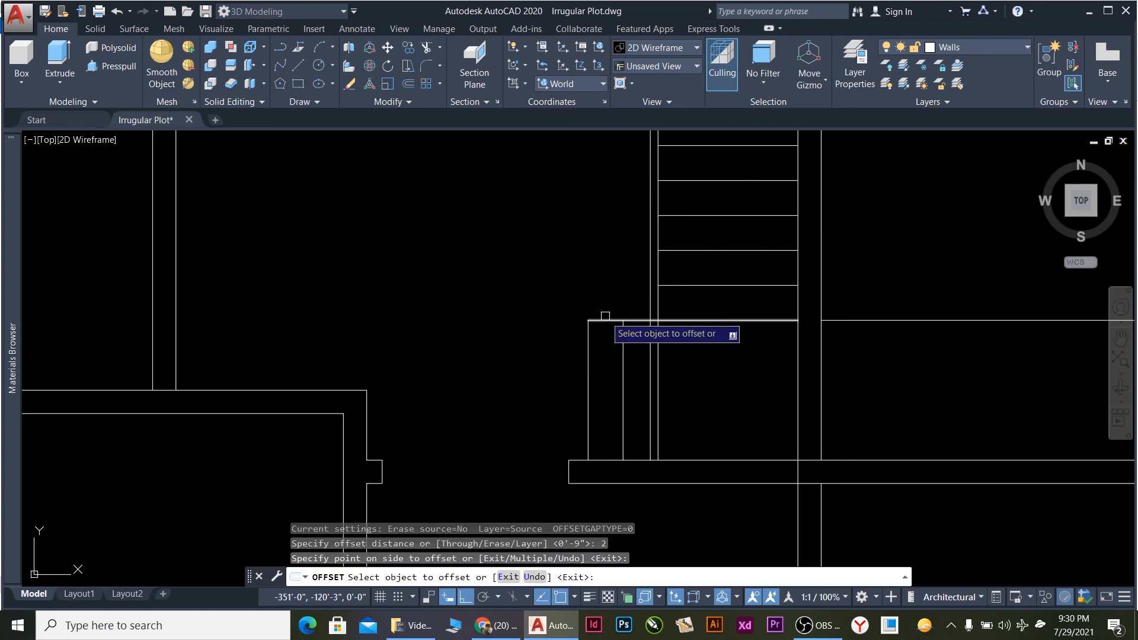
pyautogui.click(596, 320)
pyautogui.click(596, 260)
pyautogui.press('Escape')
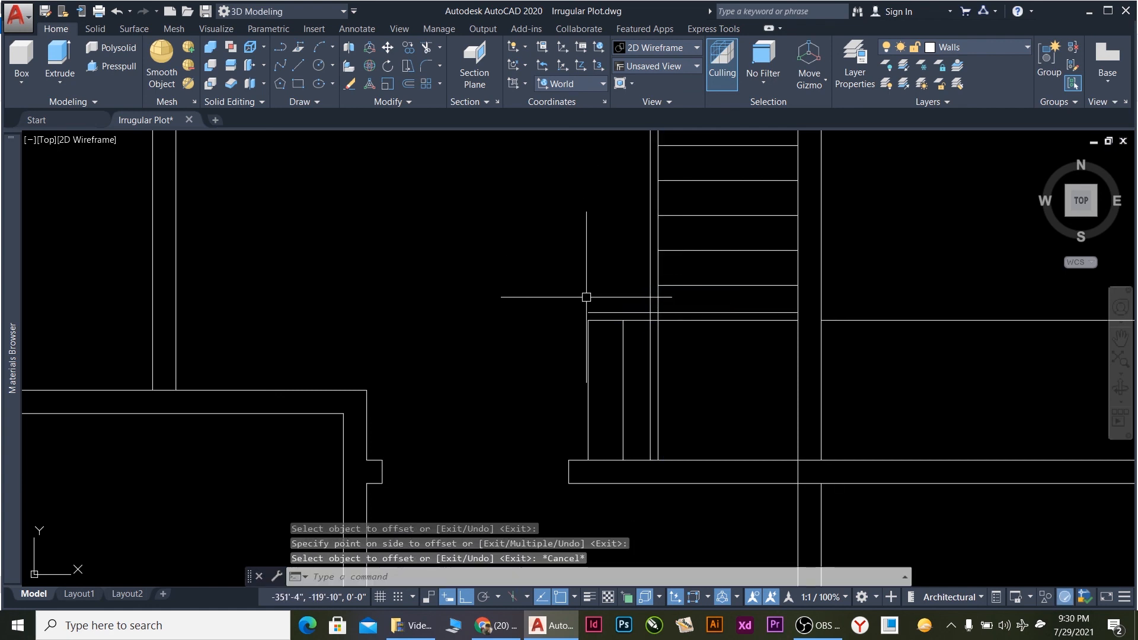
# Fillet the two parallel horizontal railing lines to round off their free end at the lower flight.
pyautogui.write('f')
pyautogui.press('Return')
pyautogui.click(608, 313)
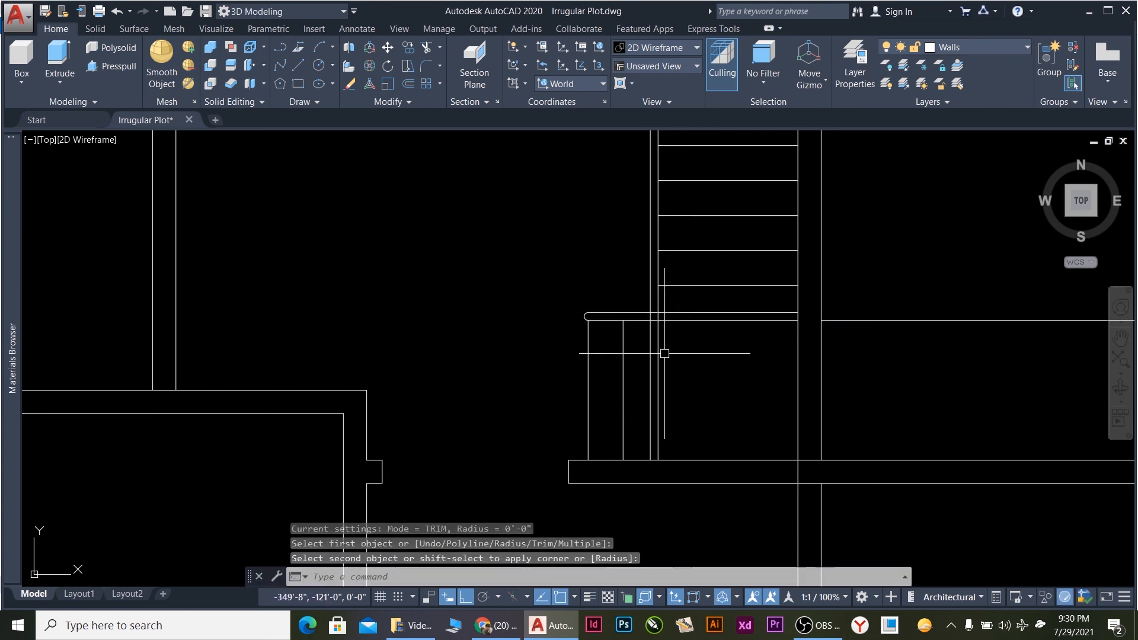
pyautogui.press('Escape')
# Try to trim the overlapping railing lines at the corner where the two flights meet.
pyautogui.write('tr')
pyautogui.press('Return')
pyautogui.press('Return')
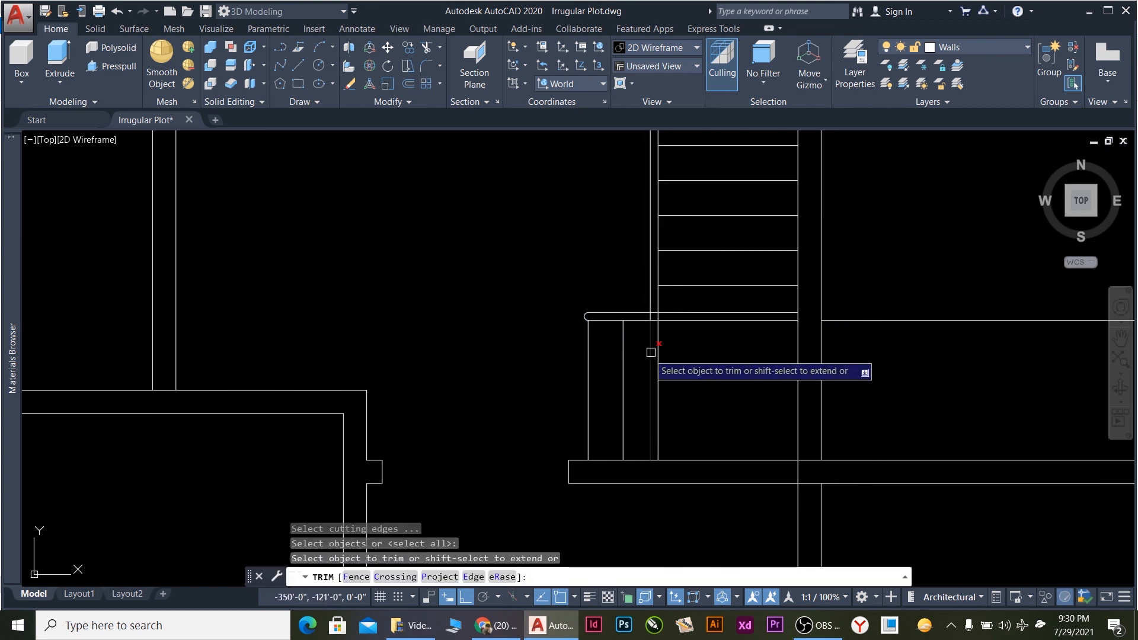
pyautogui.scroll(6, 648, 354)
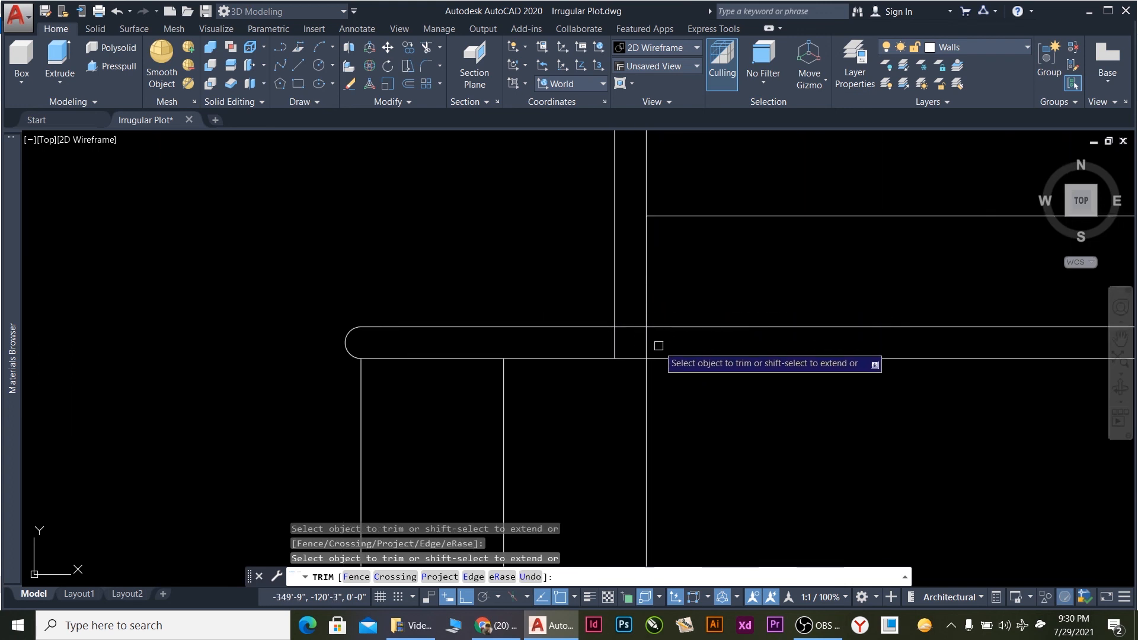
pyautogui.moveTo(658, 342)
pyautogui.mouseDown()
pyautogui.moveTo(593, 341)
pyautogui.moveTo(632, 330)
pyautogui.mouseUp()
pyautogui.scroll(-3, 646, 338)
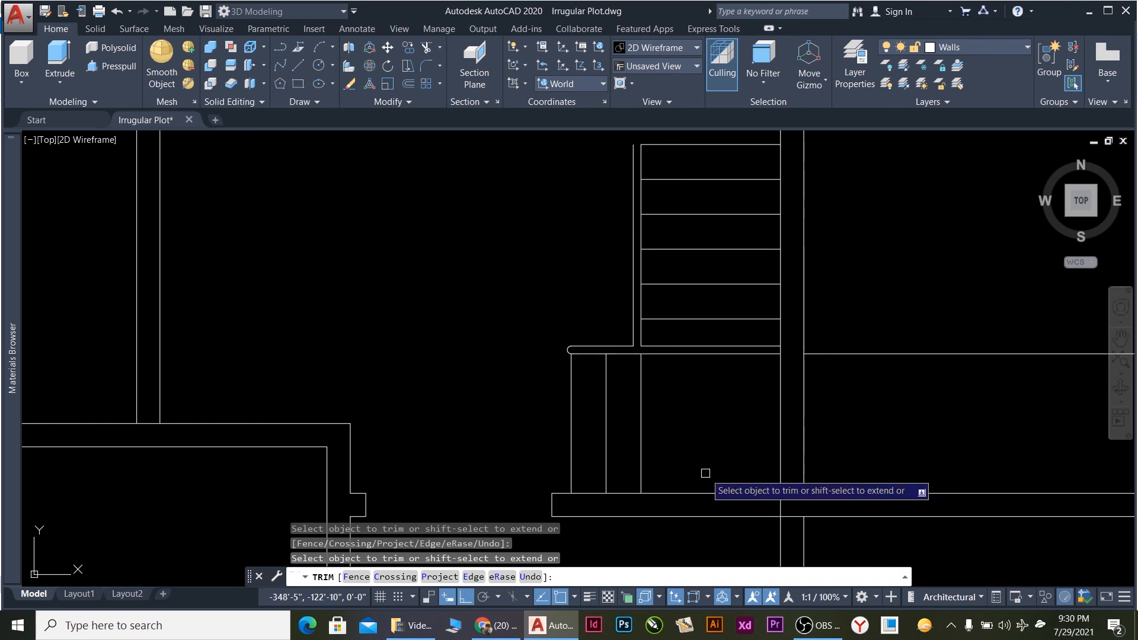
pyautogui.press('Escape')
pyautogui.hotkey('ctrl', 'z')
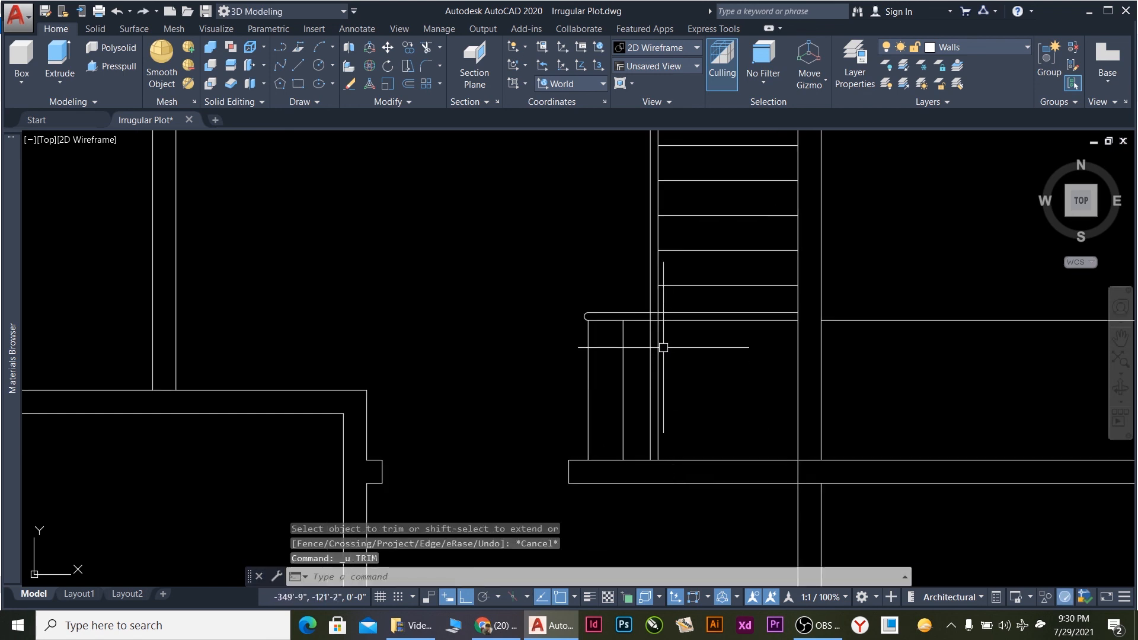
# Trim the crossing railing lines at the corner between the flights and delete the leftover offset segment in the lower flight.
pyautogui.scroll(3, 668, 319)
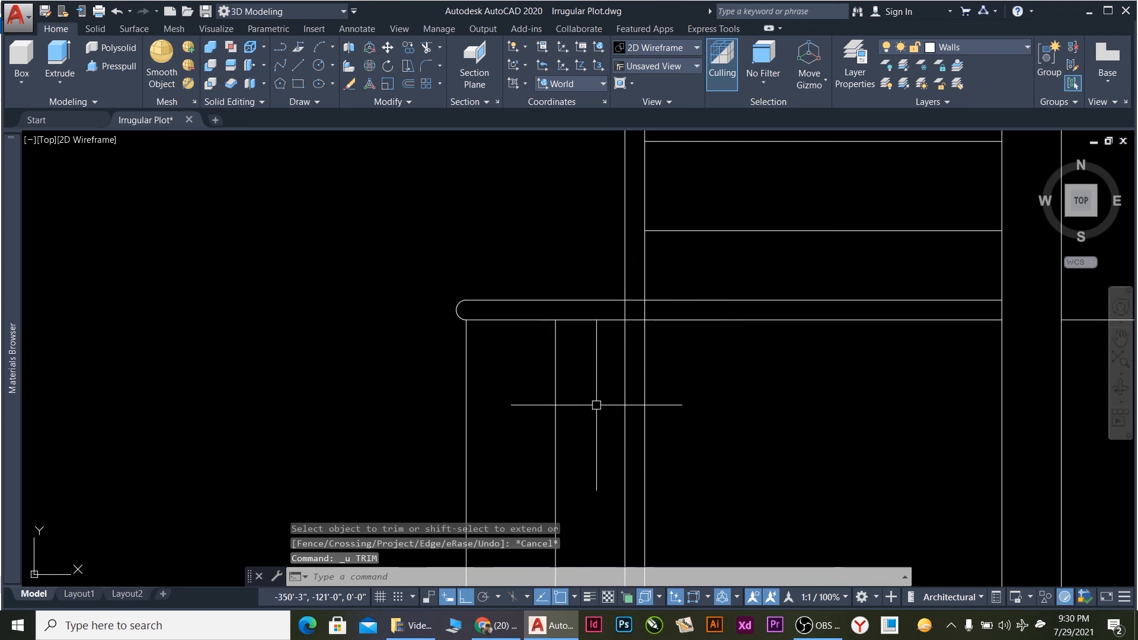
pyautogui.press('Return')
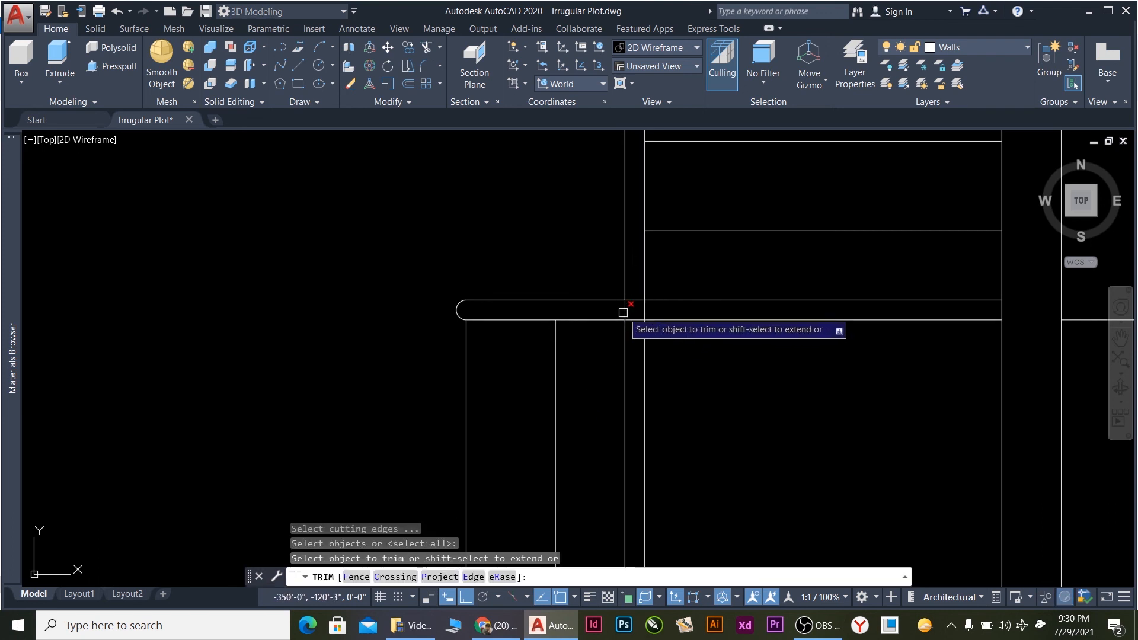
pyautogui.click(632, 320)
pyautogui.scroll(-5, 621, 358)
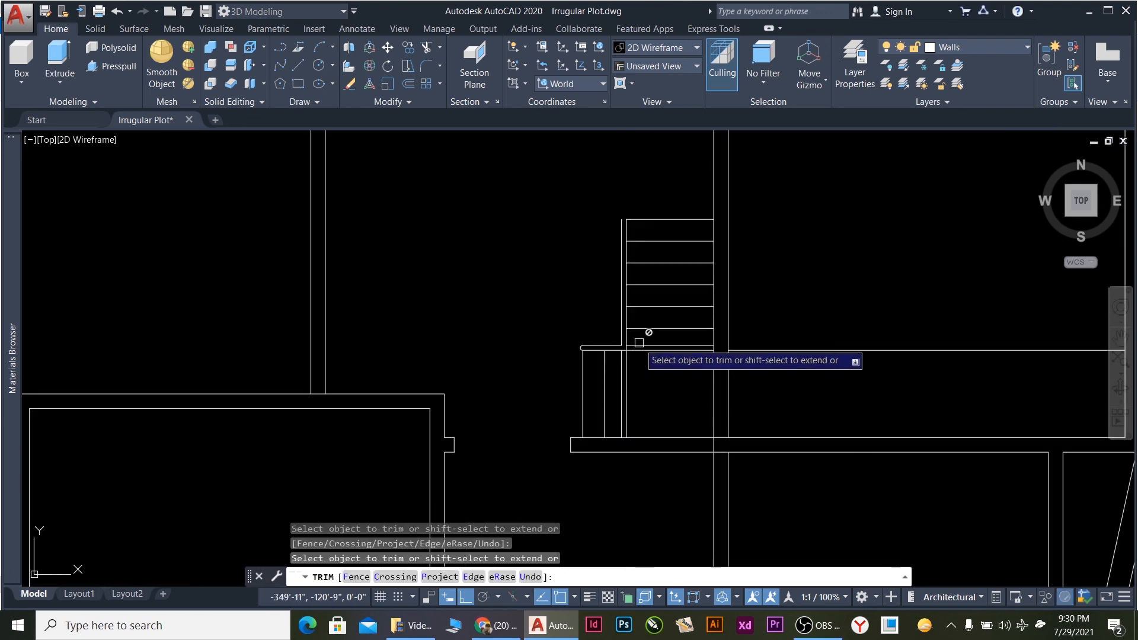
pyautogui.scroll(4, 644, 201)
pyautogui.scroll(-6, 645, 216)
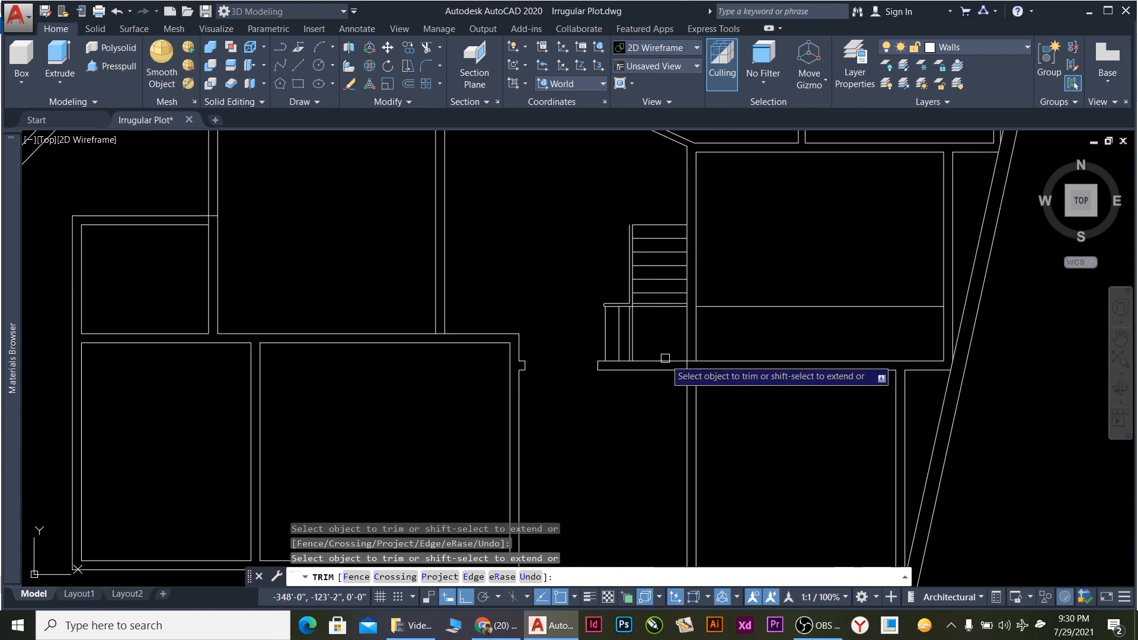
pyautogui.scroll(3, 665, 200)
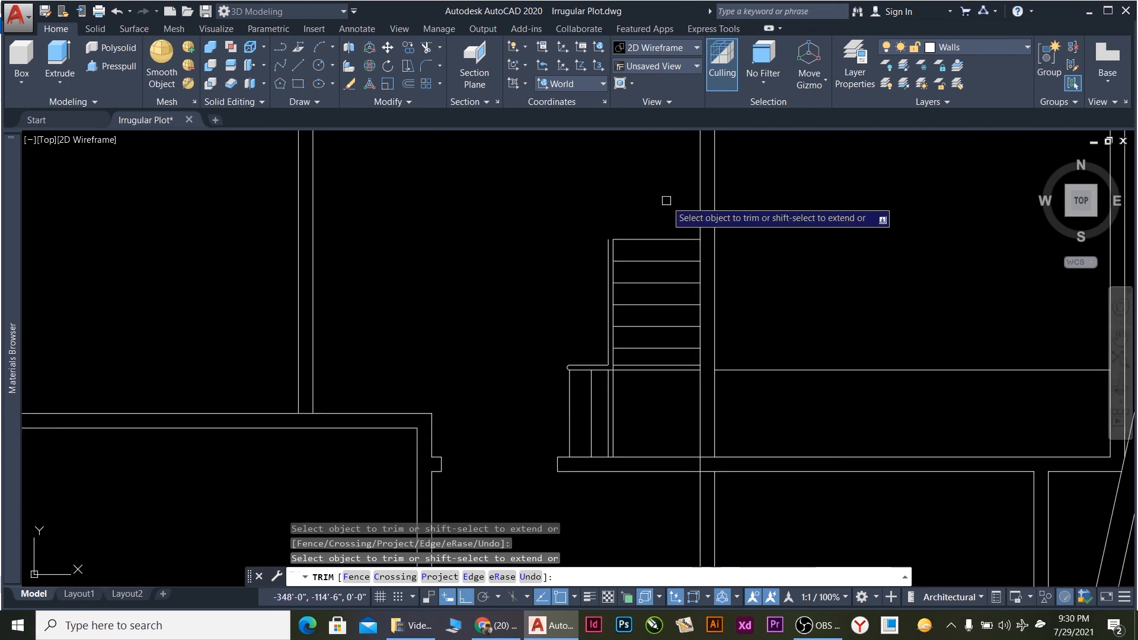
pyautogui.press('Escape')
pyautogui.click(611, 401)
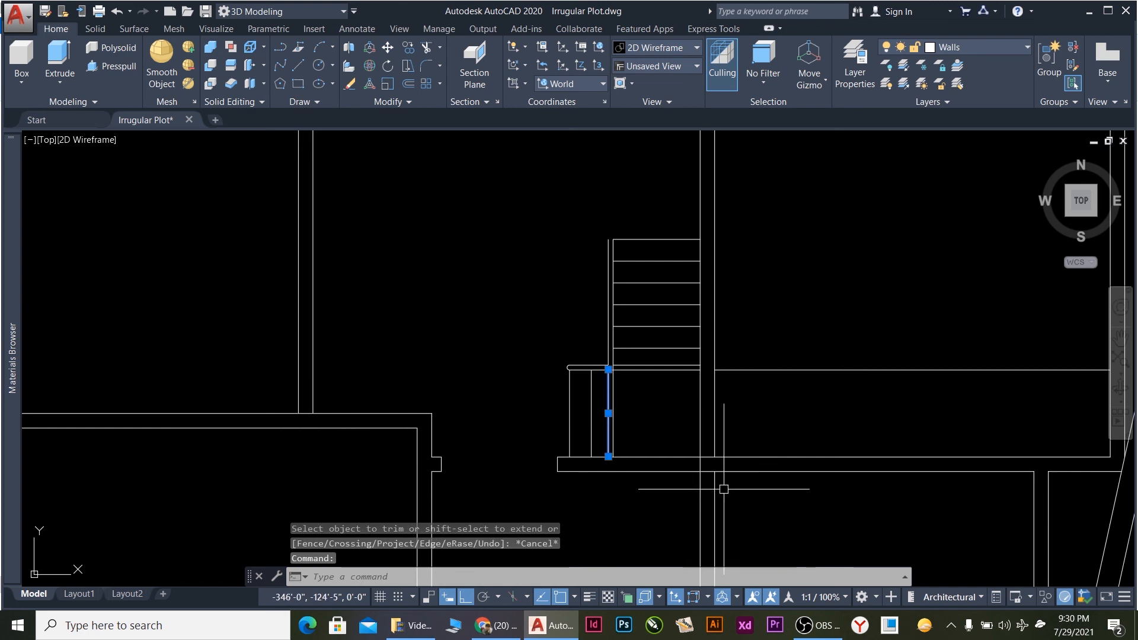
pyautogui.press('Delete')
# Extend the topmost tread line of the upper flight to meet the outer vertical railing line.
pyautogui.scroll(3, 564, 266)
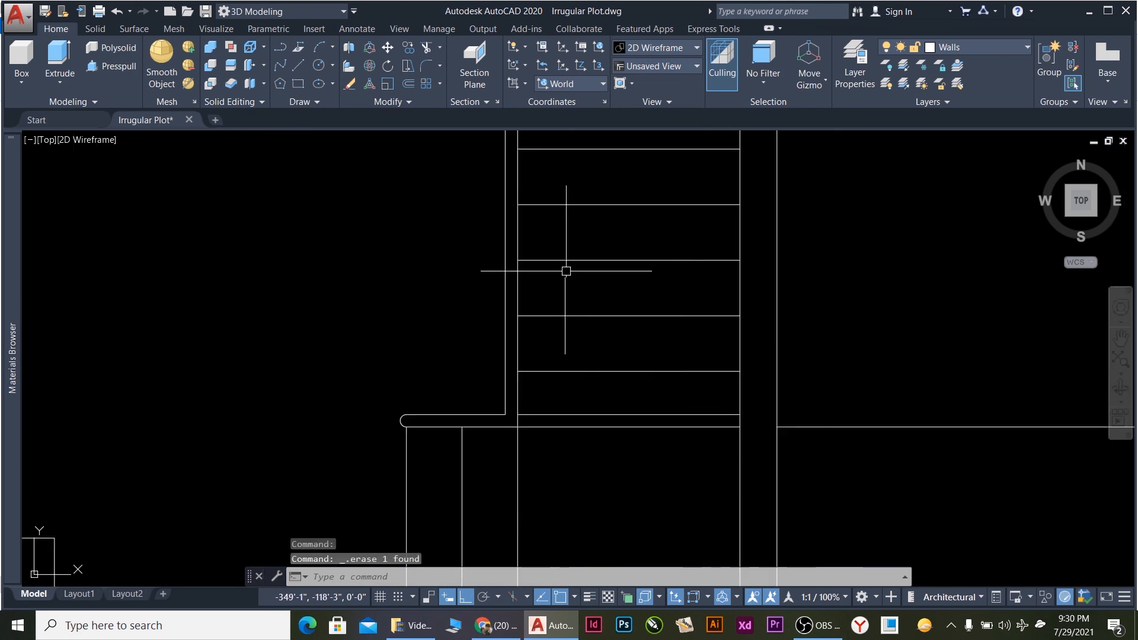
pyautogui.scroll(-3, 557, 234)
pyautogui.scroll(3, 551, 184)
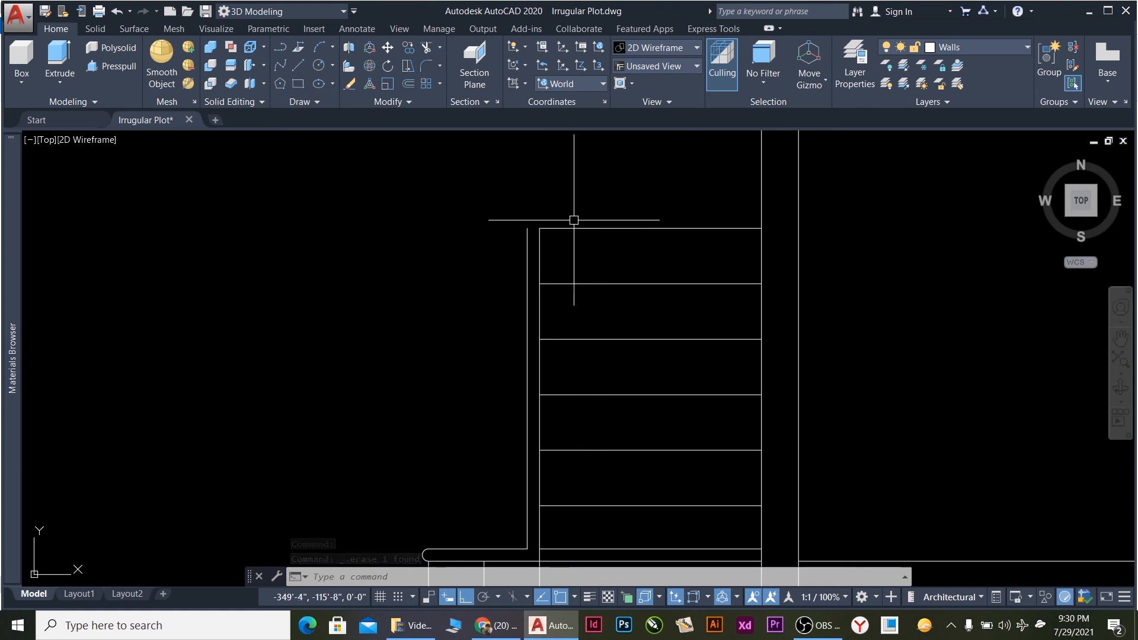
pyautogui.press('Return')
pyautogui.press('Return')
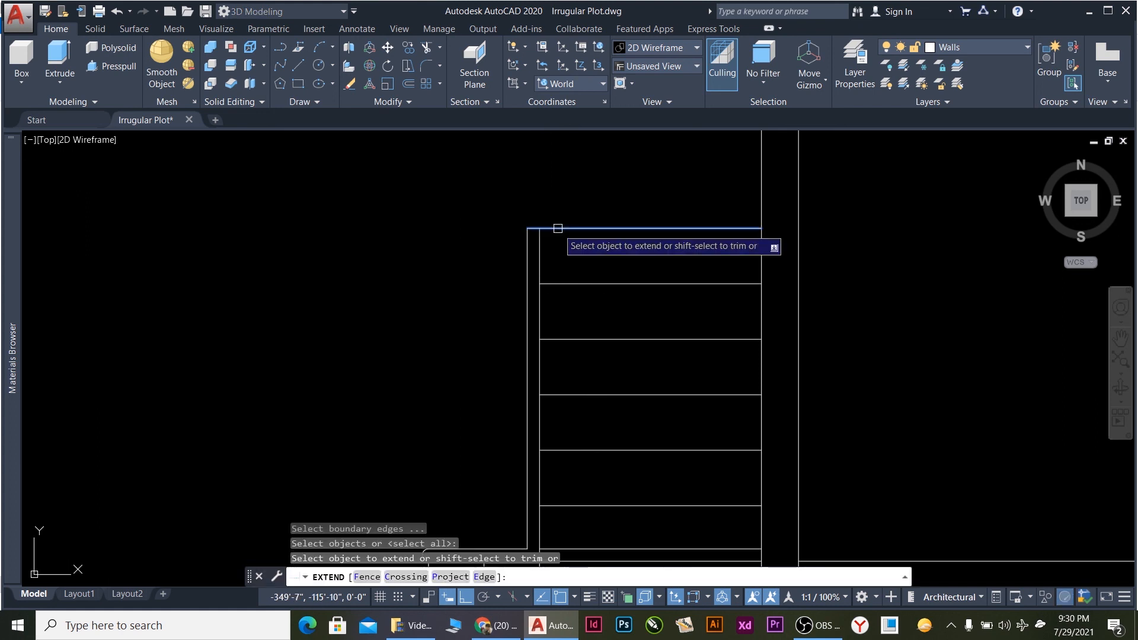
pyautogui.scroll(-5, 557, 231)
pyautogui.scroll(2, 524, 364)
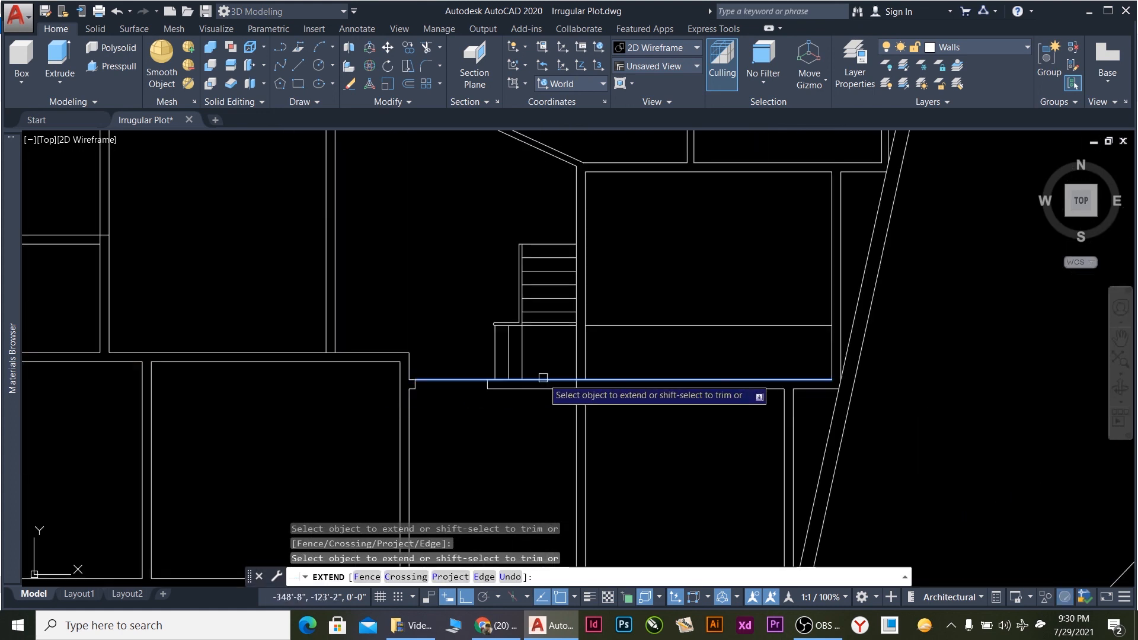
pyautogui.scroll(5, 542, 378)
pyautogui.press('Escape')
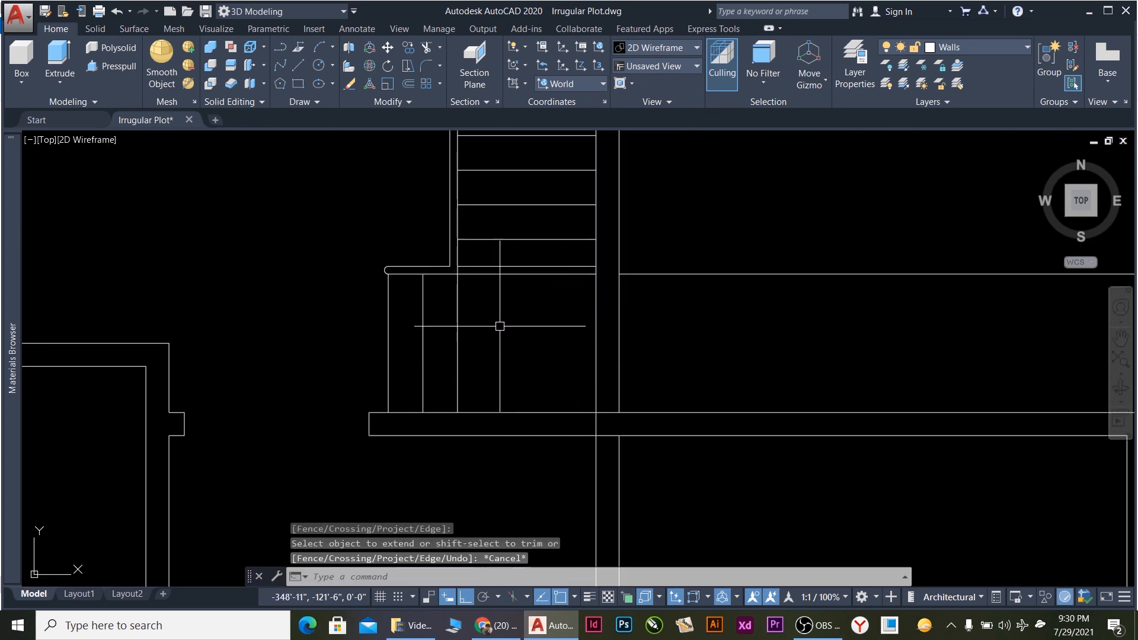
# Draw two crossing diagonal lines between the opposite corners of the square stair landing.
pyautogui.write('l')
pyautogui.press('Return')
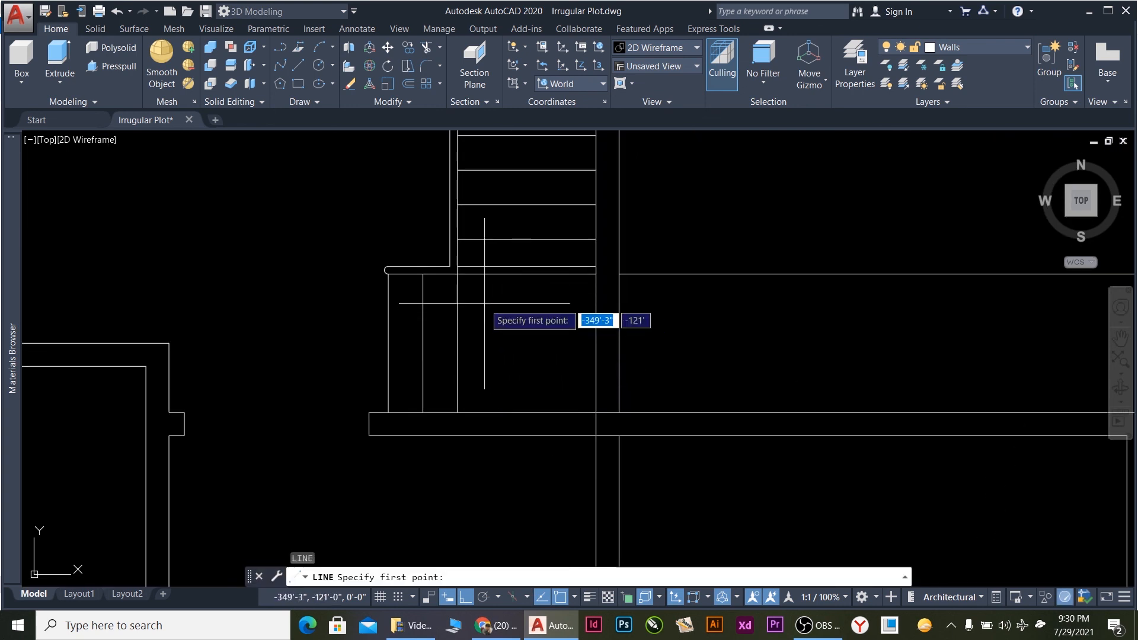
pyautogui.click(458, 272)
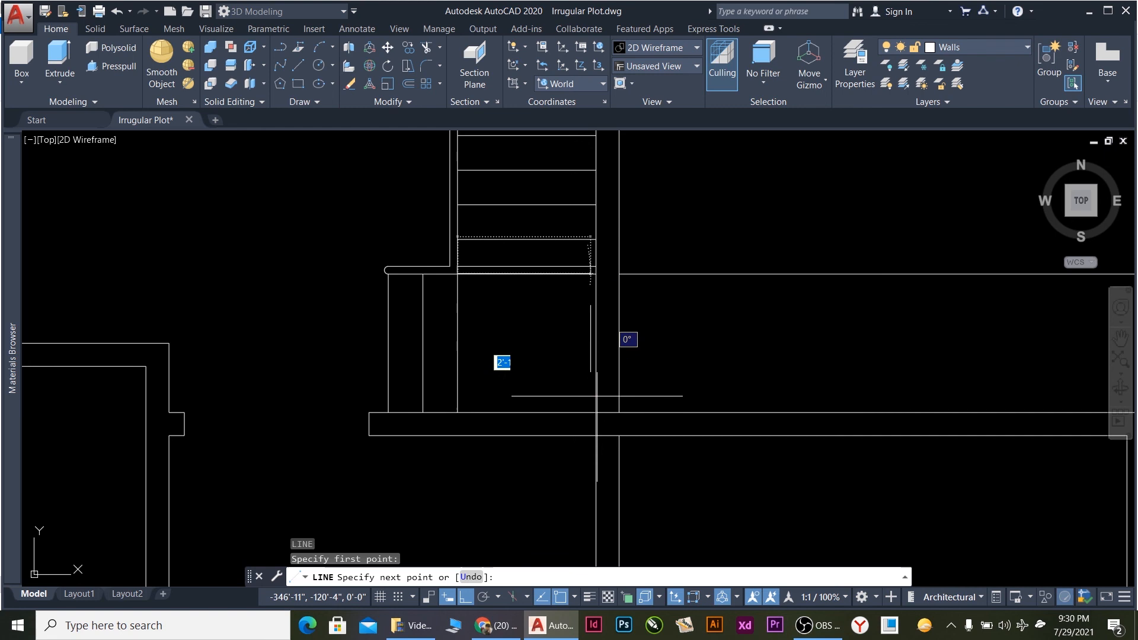
pyautogui.click(596, 412)
pyautogui.press('Return')
pyautogui.press('Return')
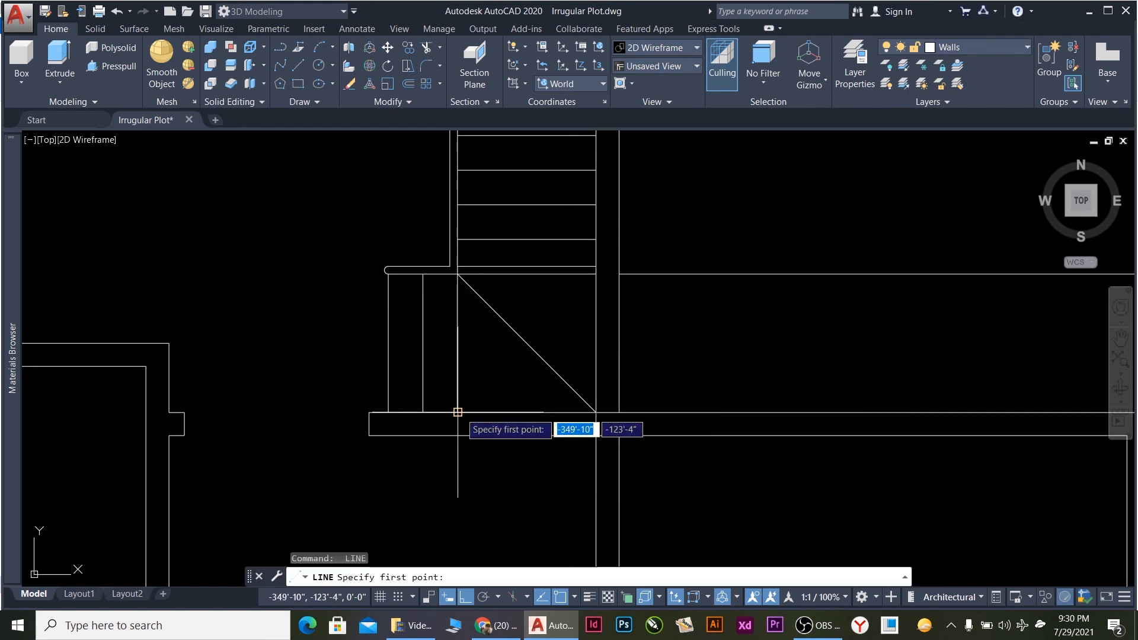
pyautogui.click(458, 412)
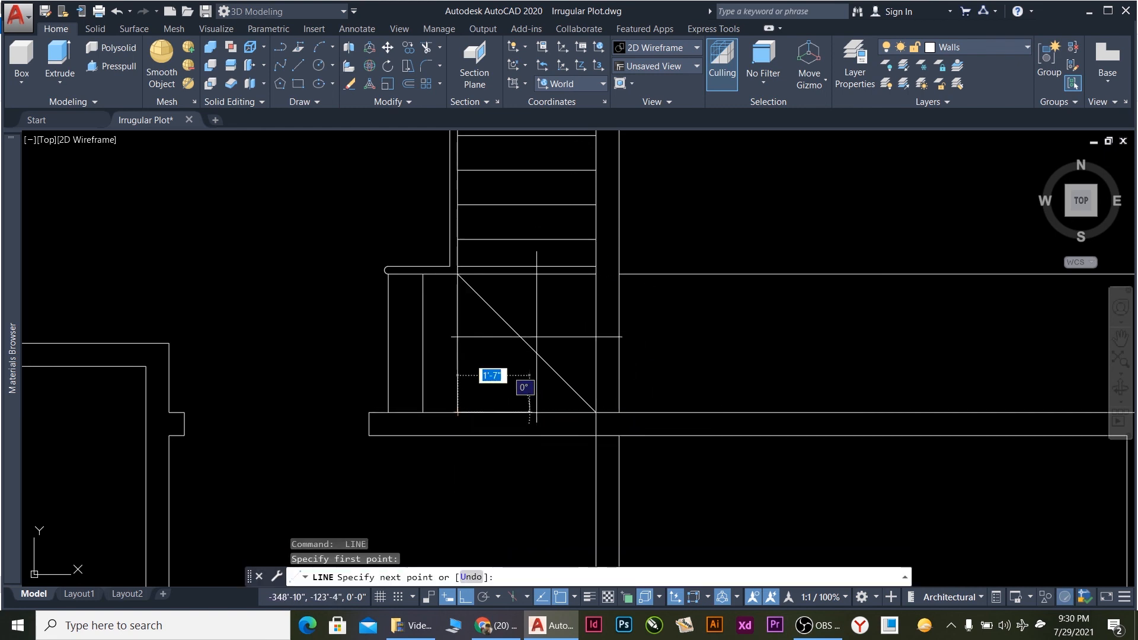
pyautogui.click(597, 274)
pyautogui.press('Escape')
pyautogui.scroll(-6, 533, 397)
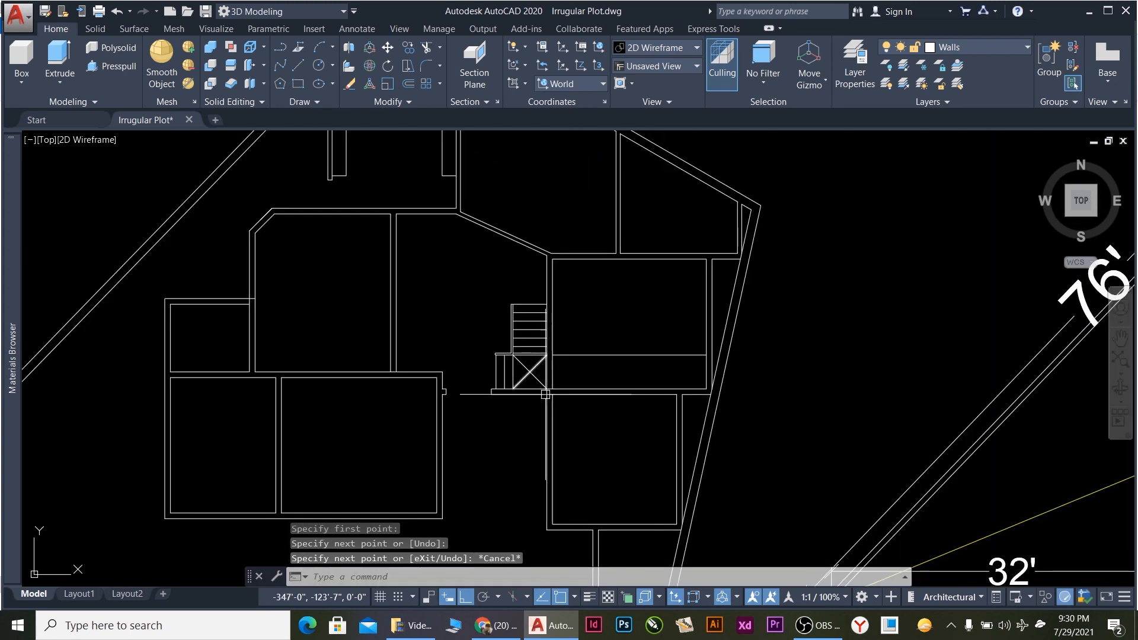
pyautogui.scroll(2, 569, 379)
pyautogui.press('Escape')
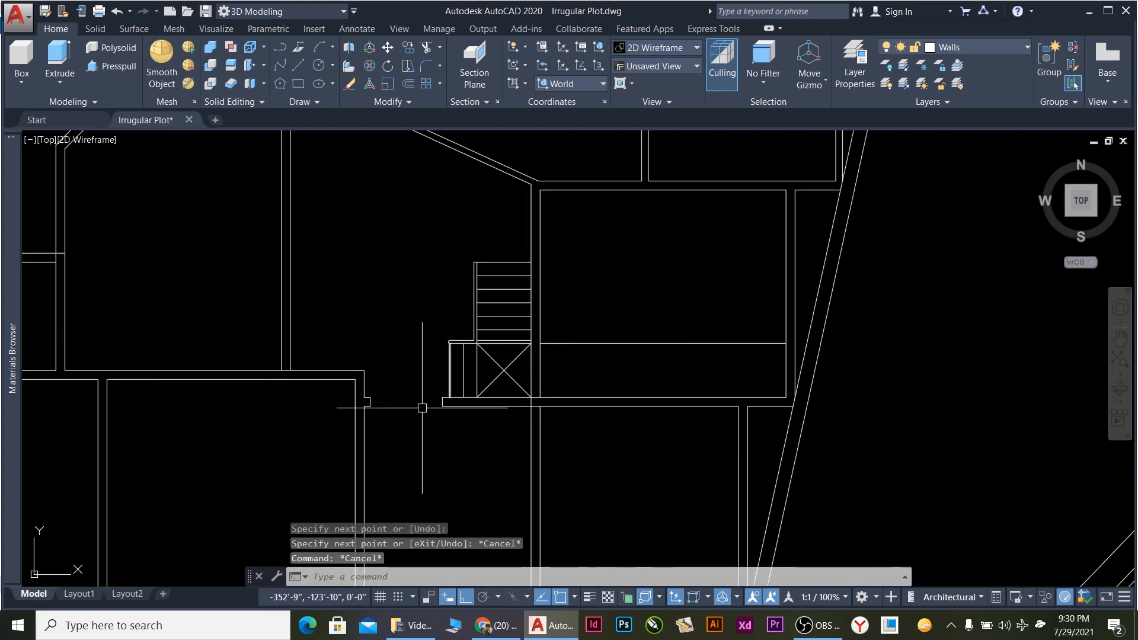
# Draw the stair direction line from the lower flight's first riser midpoint to the landing's centre and up to the midpoint of the second-highest tread line.
pyautogui.write('l')
pyautogui.press('Return')
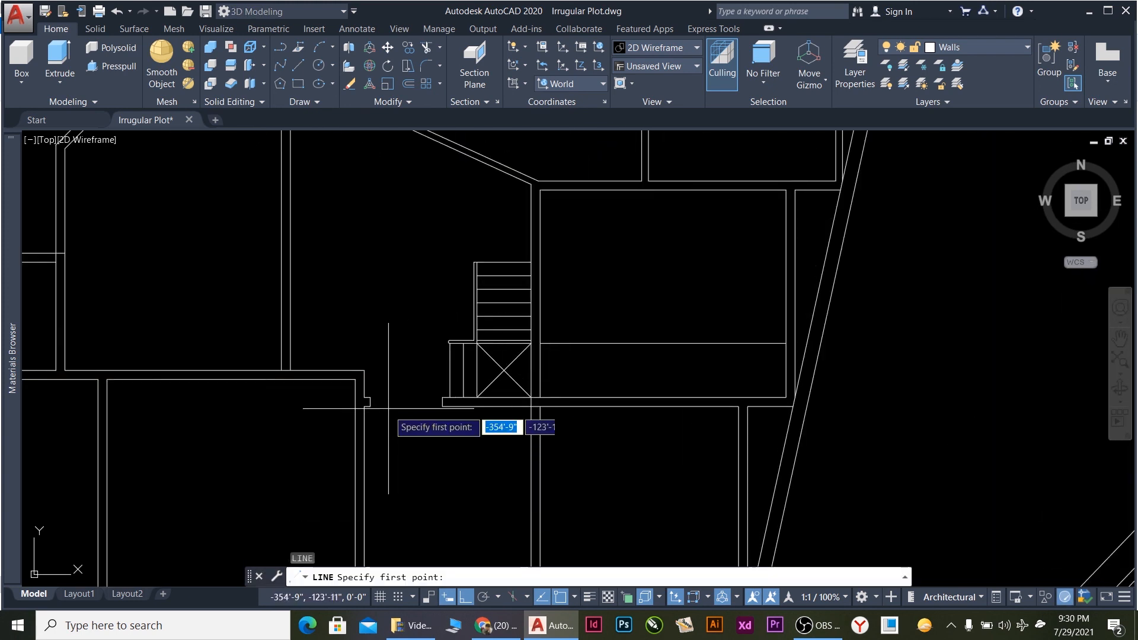
pyautogui.click(450, 371)
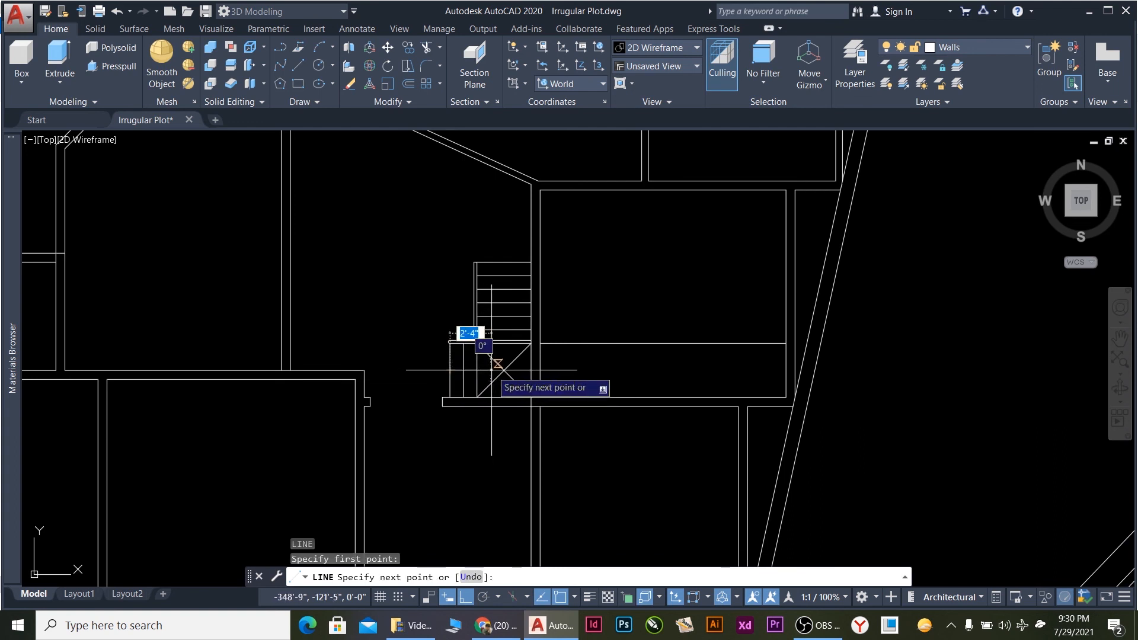
pyautogui.click(504, 370)
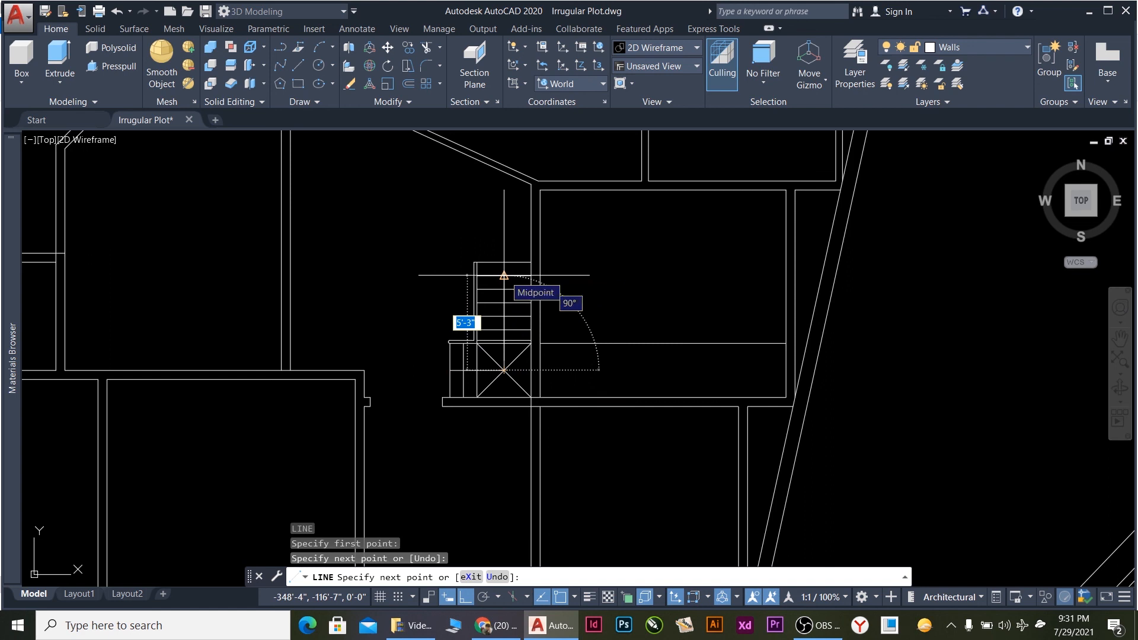
pyautogui.click(504, 275)
pyautogui.press('Escape')
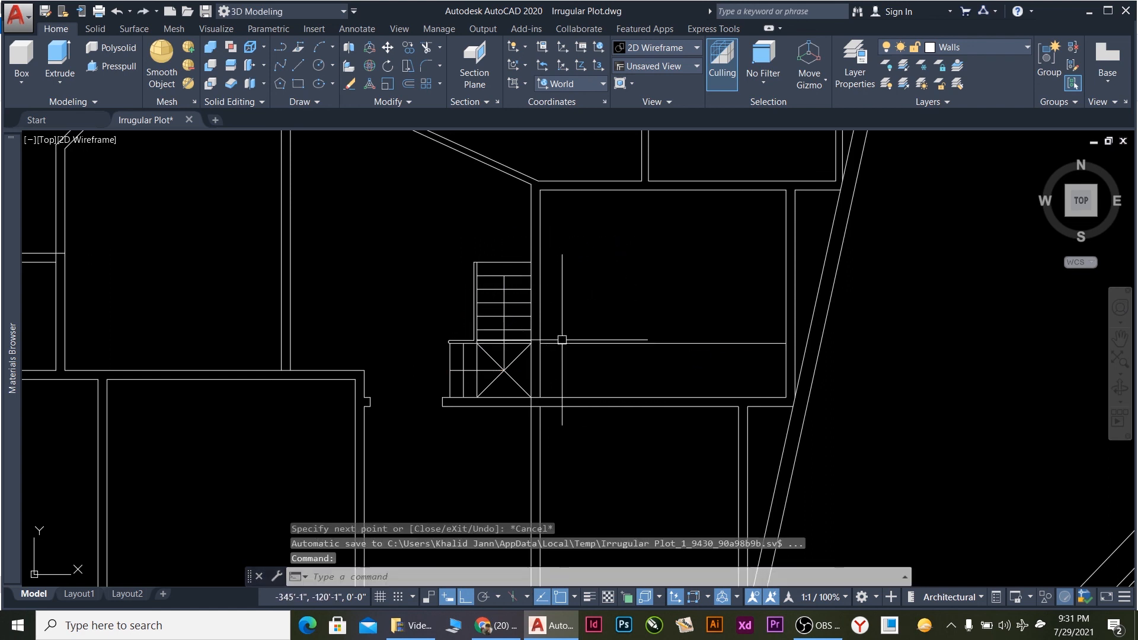
# Stretch the horizontal direction line's free end 2 inches outward past the lower flight's first riser.
pyautogui.scroll(3, 533, 379)
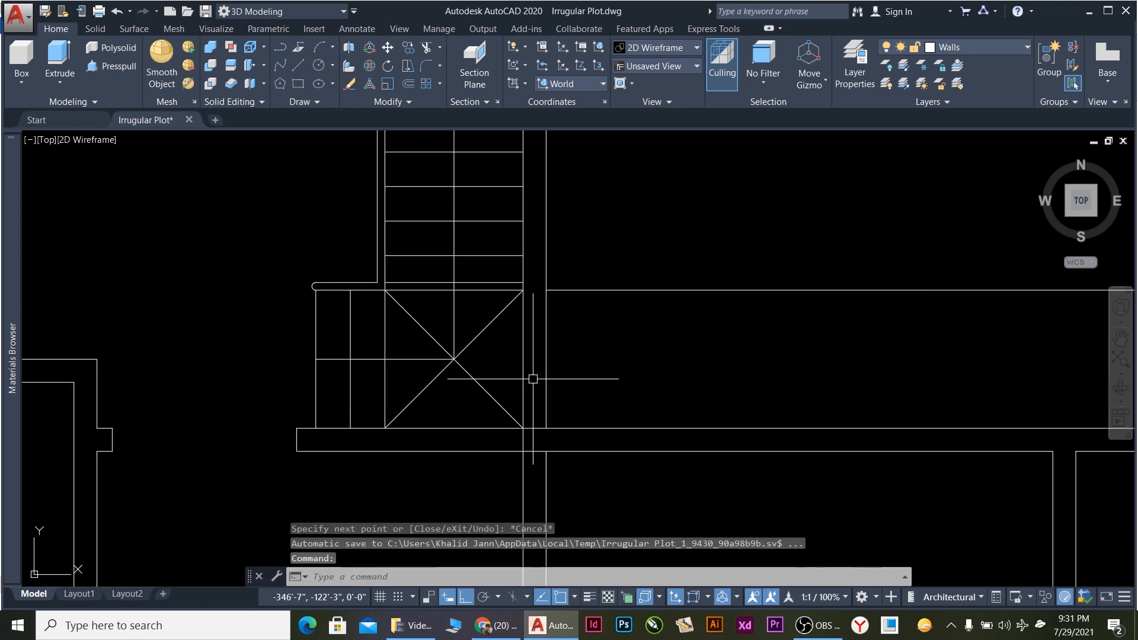
pyautogui.click(336, 359)
pyautogui.click(316, 358)
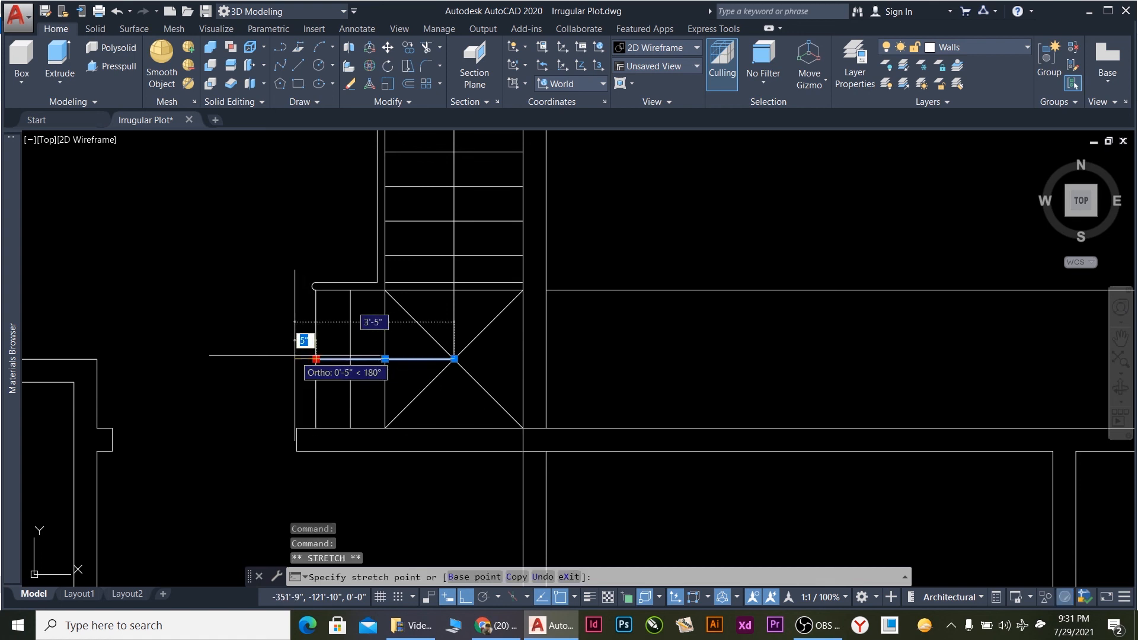
pyautogui.write('2')
pyautogui.press('Return')
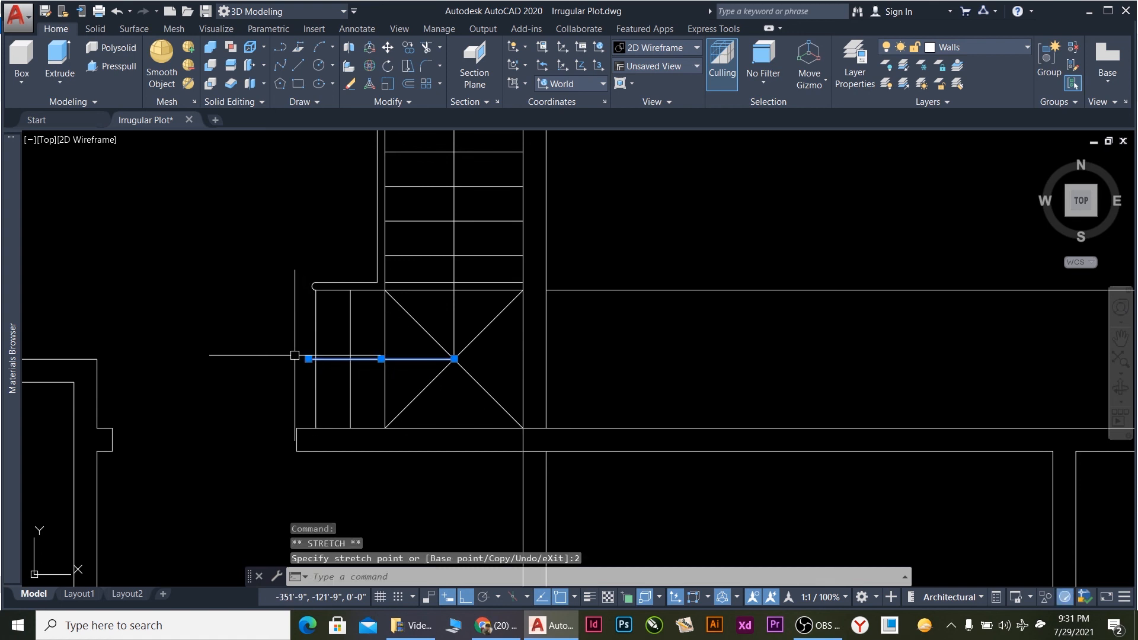
pyautogui.press('Escape')
pyautogui.scroll(-2, 409, 347)
pyautogui.scroll(2, 456, 215)
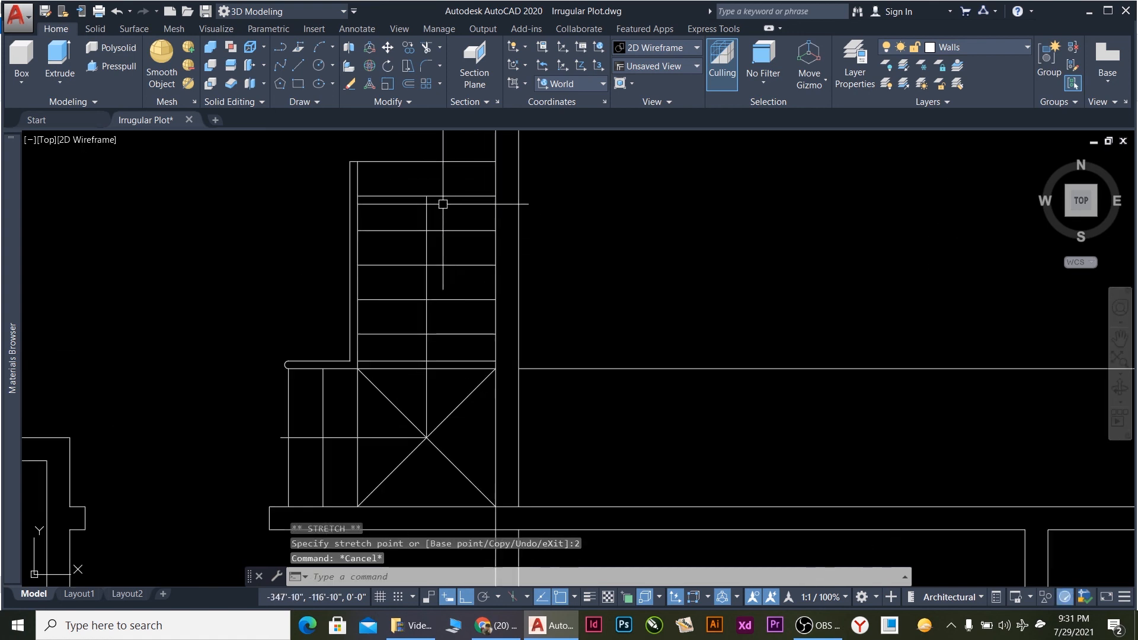
# Stretch the upper end of the vertical direction line slightly past the second-highest tread line.
pyautogui.scroll(4, 443, 204)
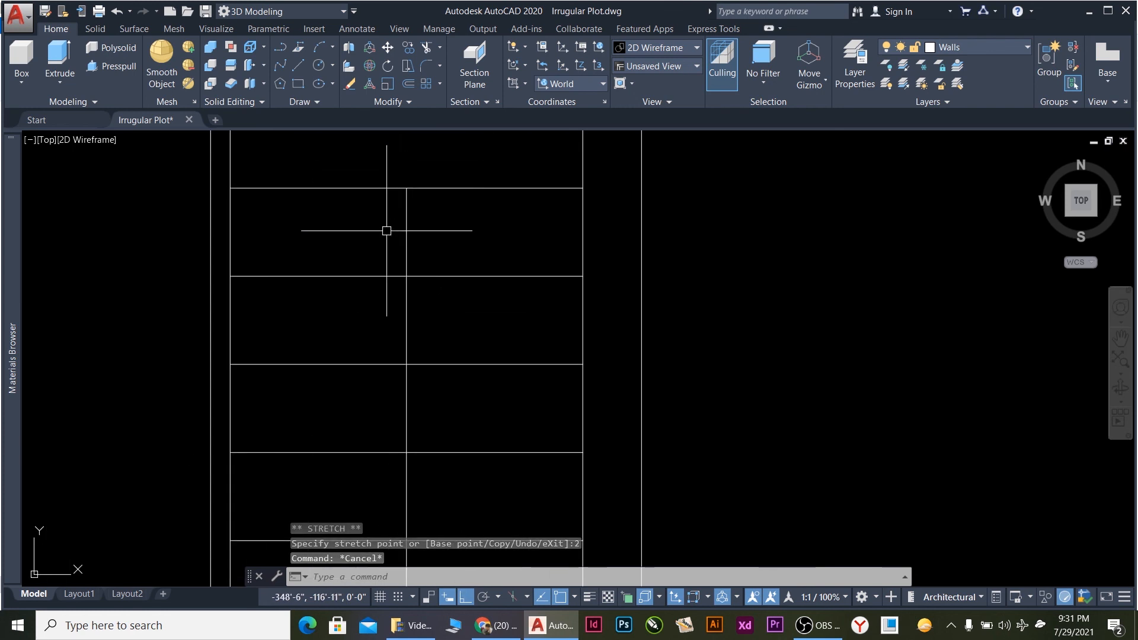
pyautogui.click(407, 204)
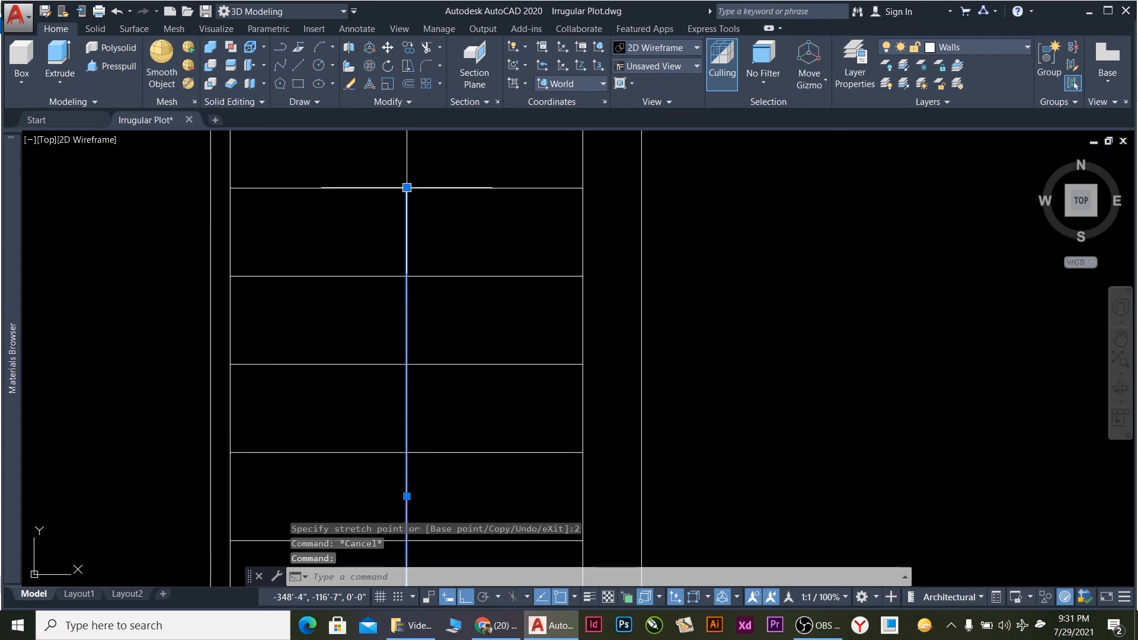
pyautogui.click(407, 188)
pyautogui.scroll(-3, 490, 235)
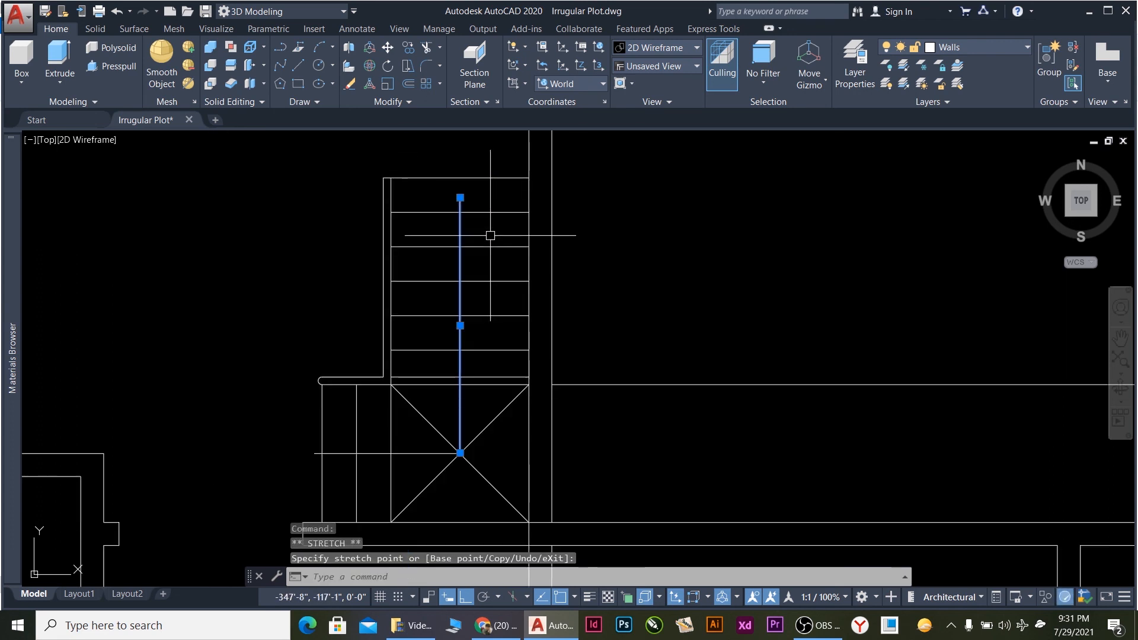
pyautogui.scroll(3, 490, 236)
pyautogui.press('Escape')
# With Ortho off, draw a slanted arrowhead side down from the direction line's upper end, and turn Ortho back on.
pyautogui.write('l')
pyautogui.press('Return')
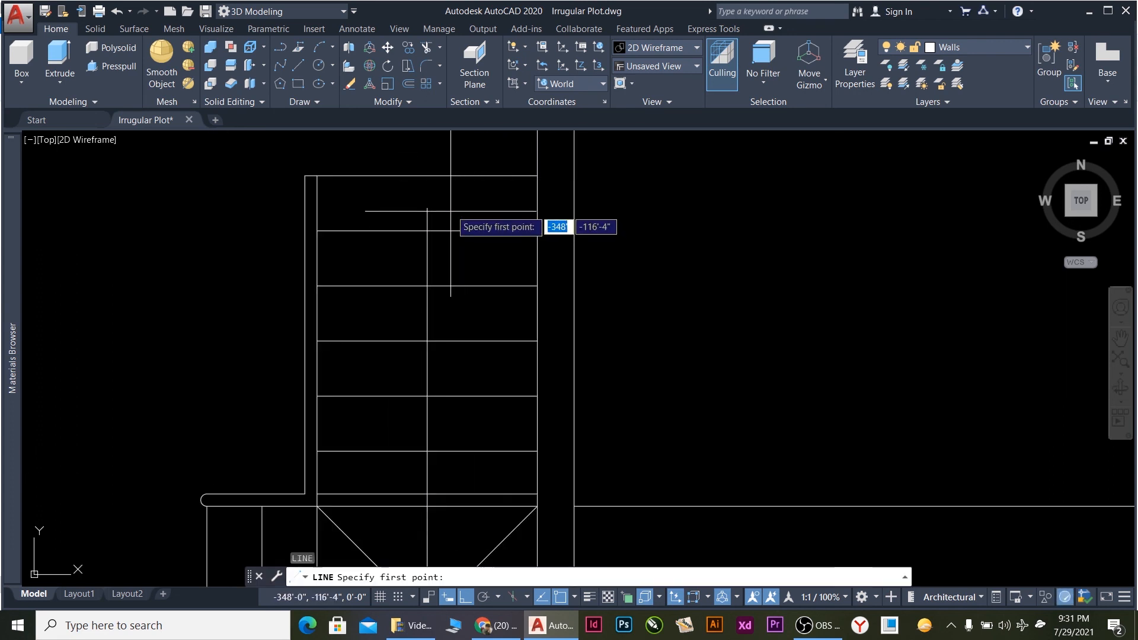
pyautogui.click(428, 207)
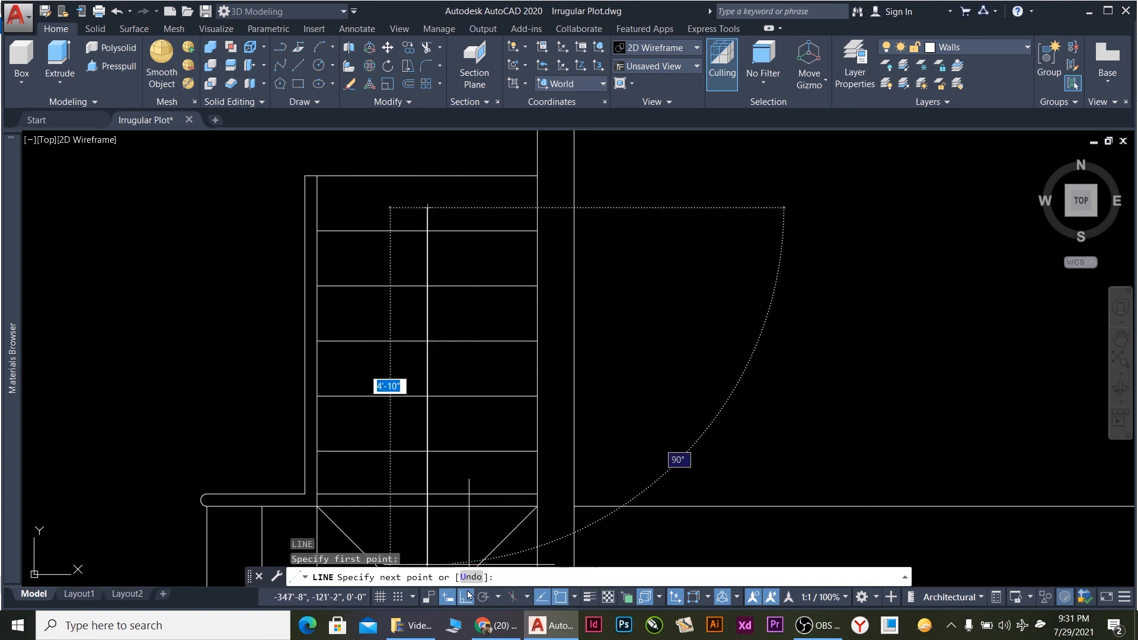
pyautogui.press('F8')
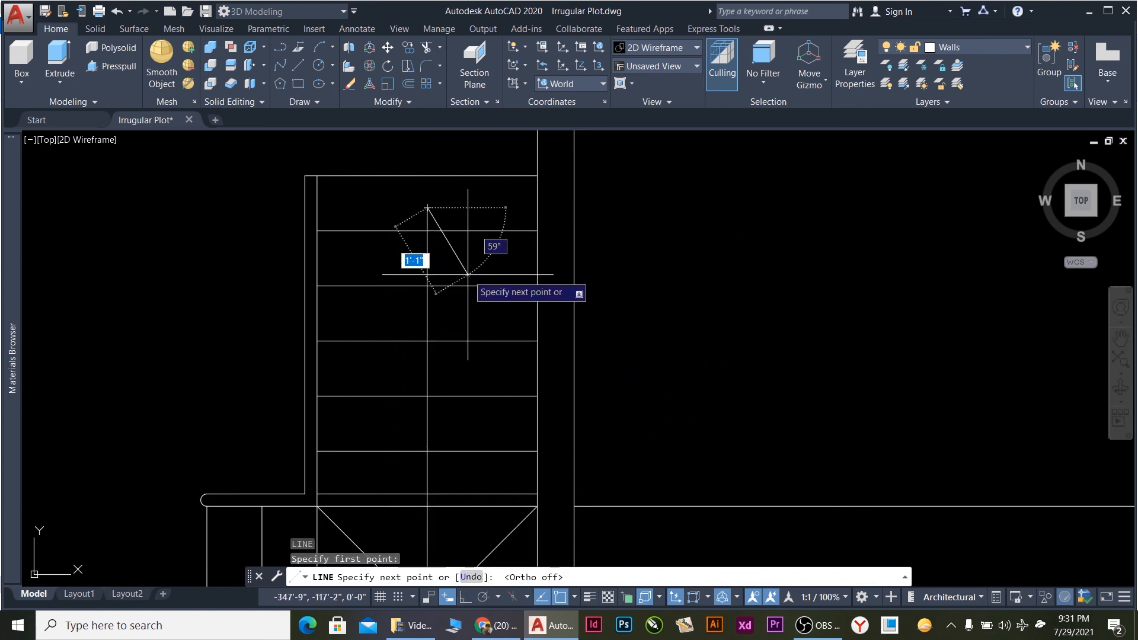
pyautogui.click(462, 263)
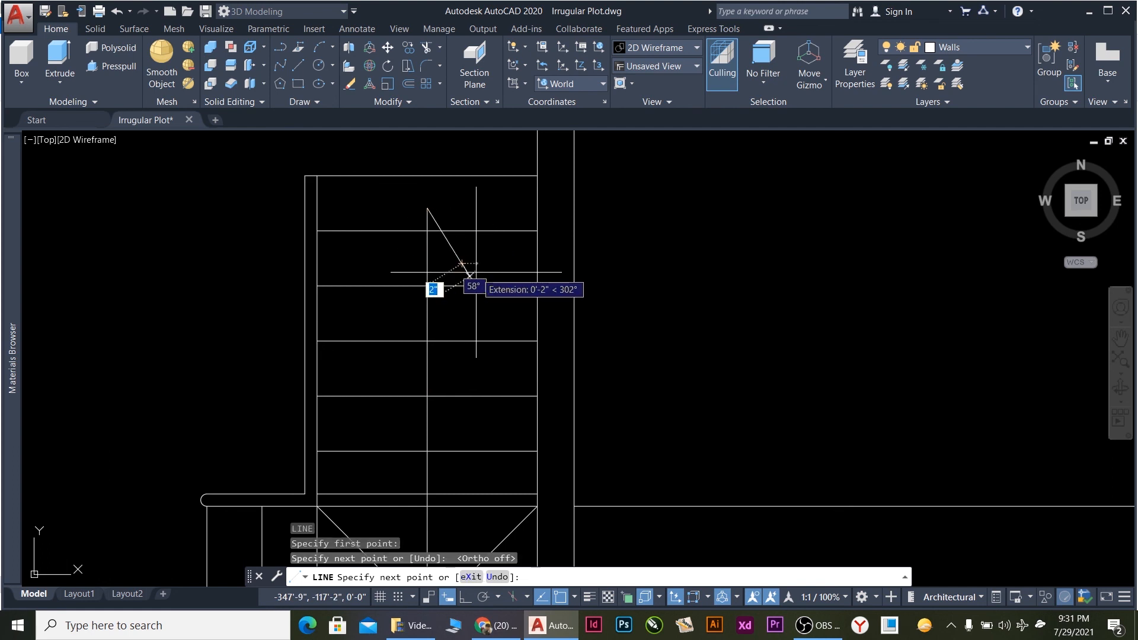
pyautogui.press('Escape')
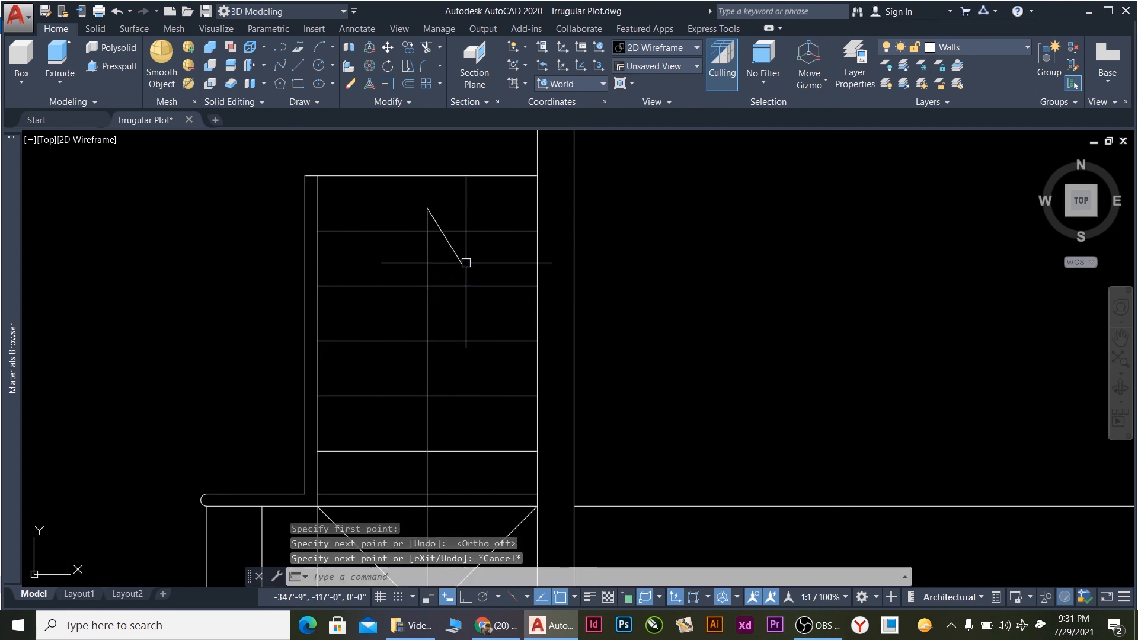
pyautogui.click(466, 596)
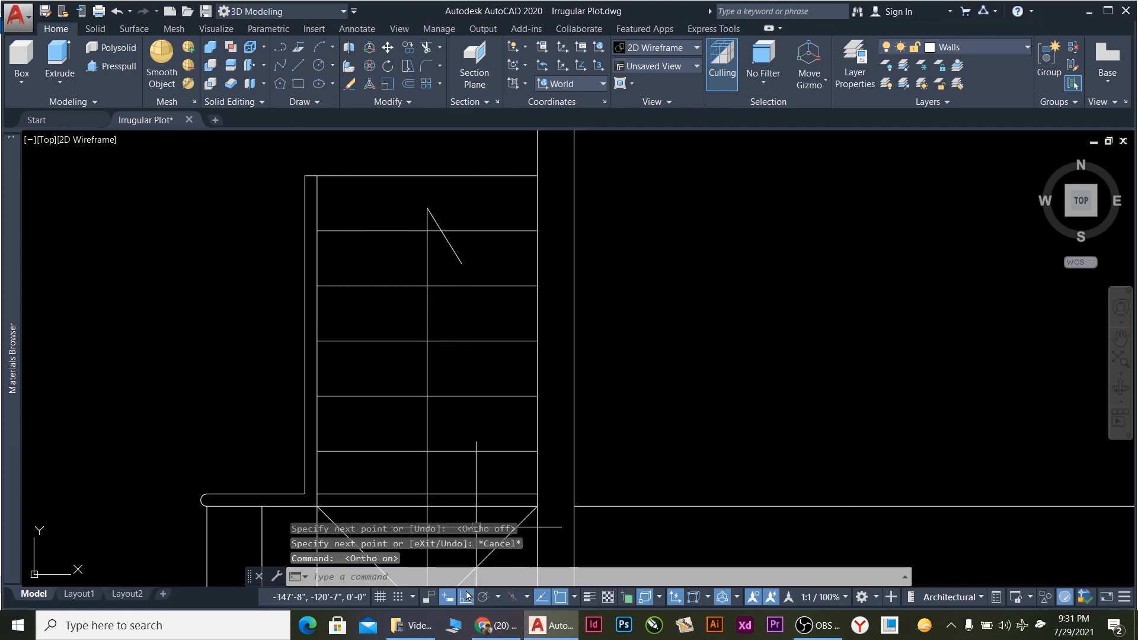
# Mirror the slanted arrowhead line about the vertical direction line, keeping the source line.
pyautogui.click(462, 263)
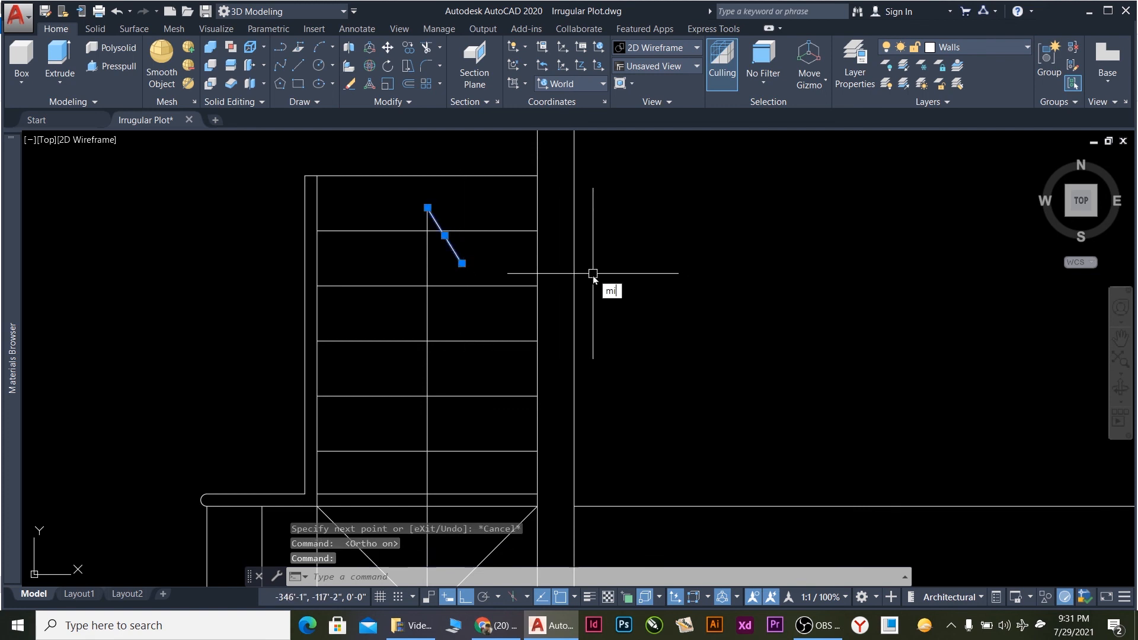
pyautogui.press('Return')
pyautogui.click(428, 207)
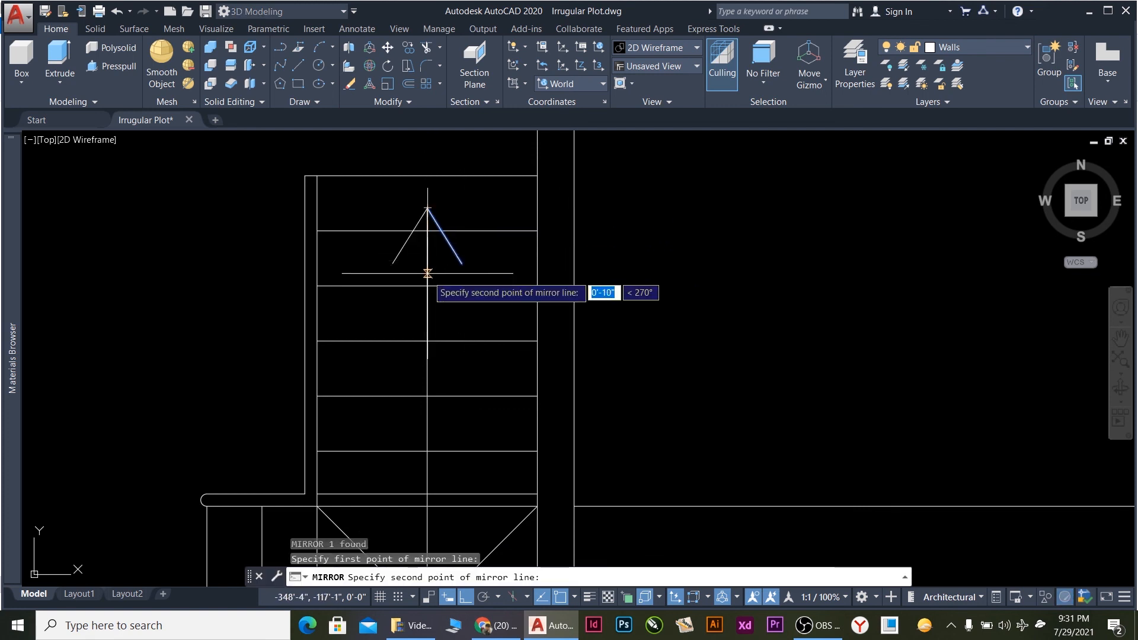
pyautogui.click(427, 287)
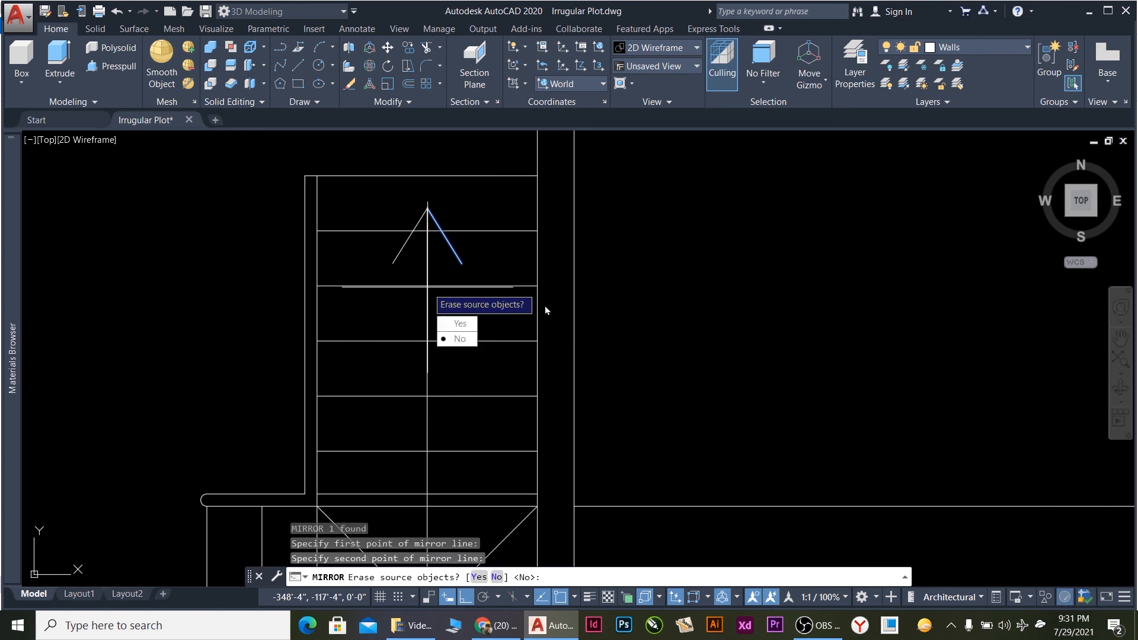
pyautogui.click(468, 340)
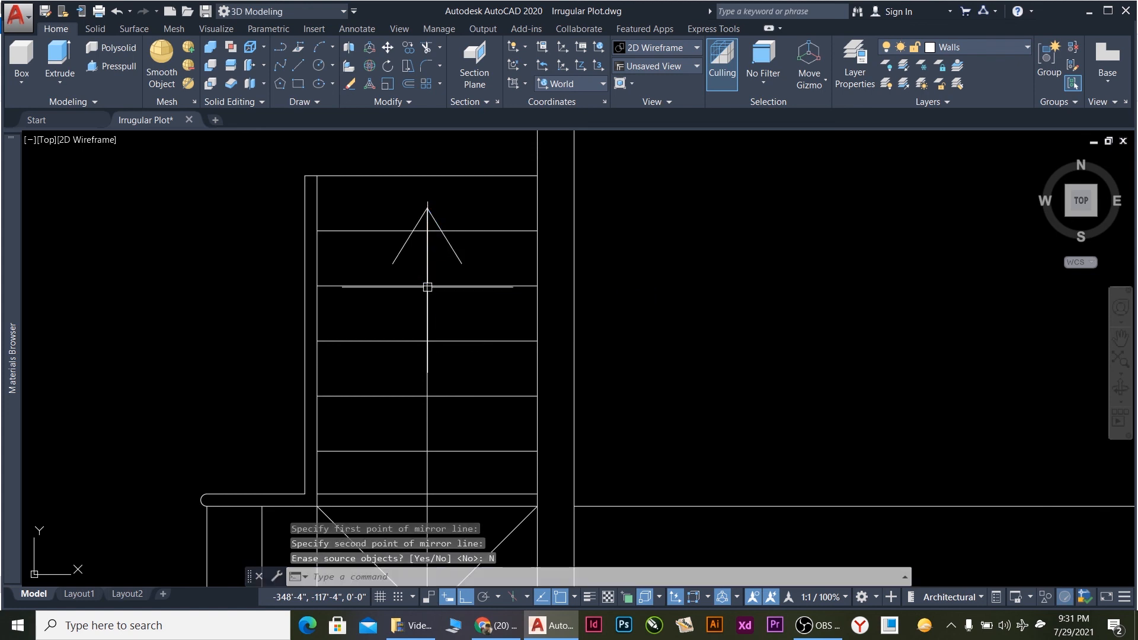
# Close the arrowhead with a horizontal base line about 11 inches long between the ends of its two slanted sides.
pyautogui.write('l')
pyautogui.press('Return')
pyautogui.click(460, 264)
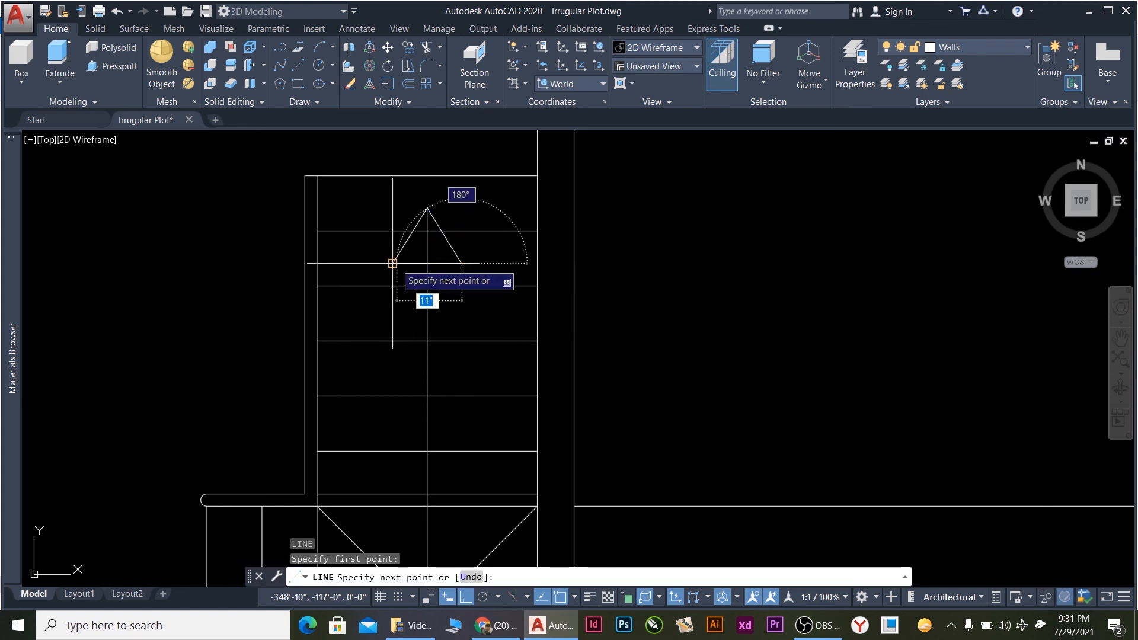
pyautogui.click(392, 262)
pyautogui.press('Return')
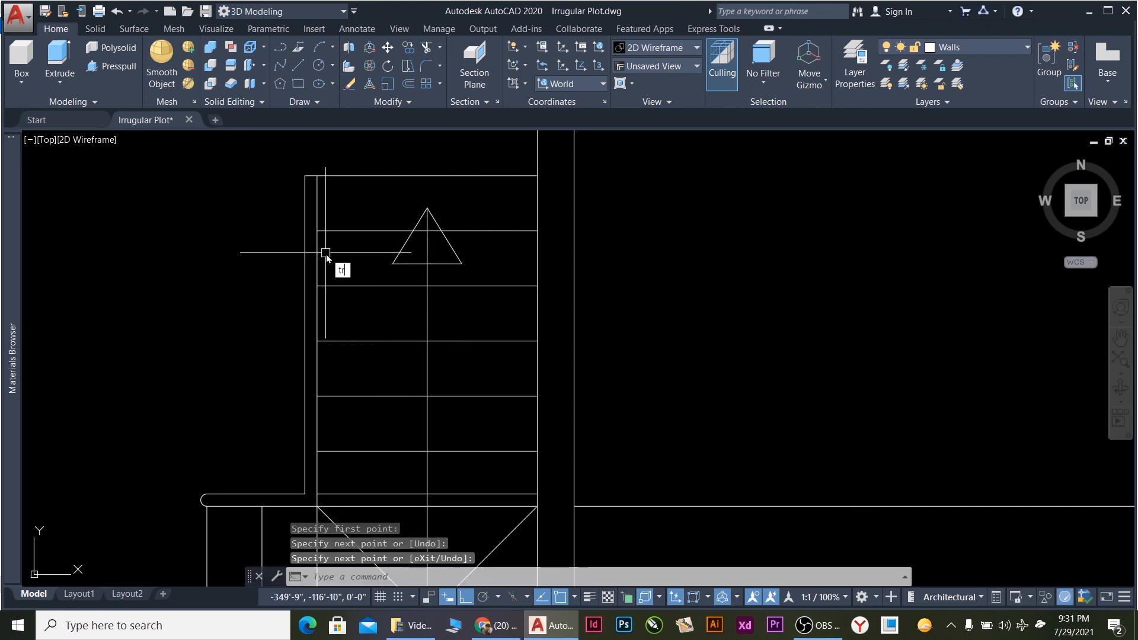
# Trim the tread and direction lines inside the staircase arrowhead and erase the leftover stub of the direction line at its tip.
pyautogui.press('Return')
pyautogui.press('Return')
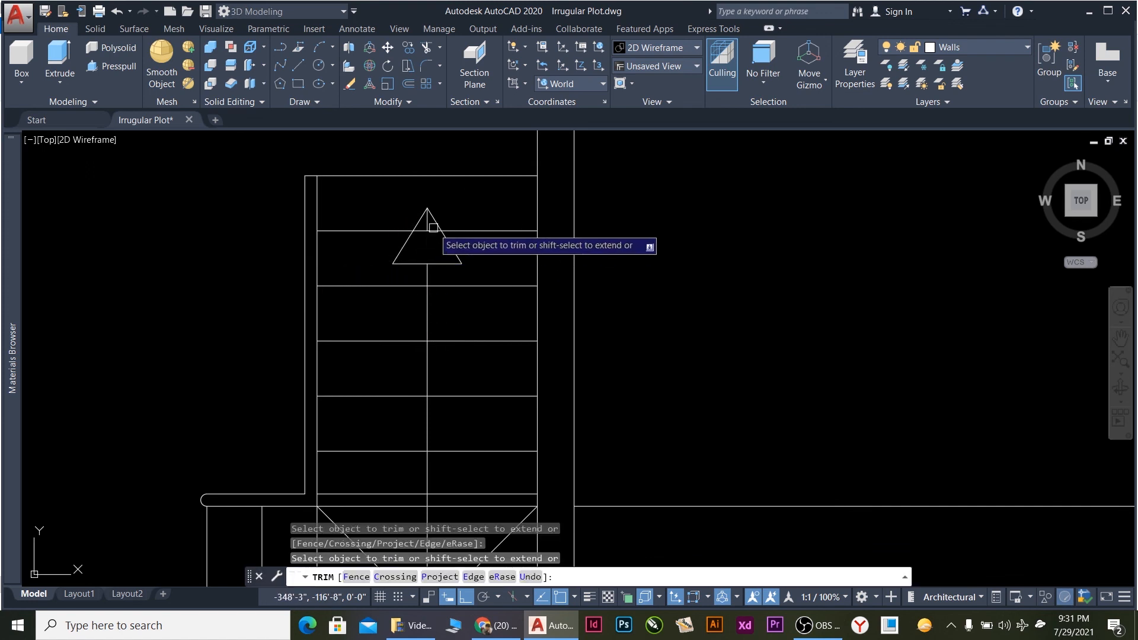
pyautogui.click(431, 228)
pyautogui.click(431, 228)
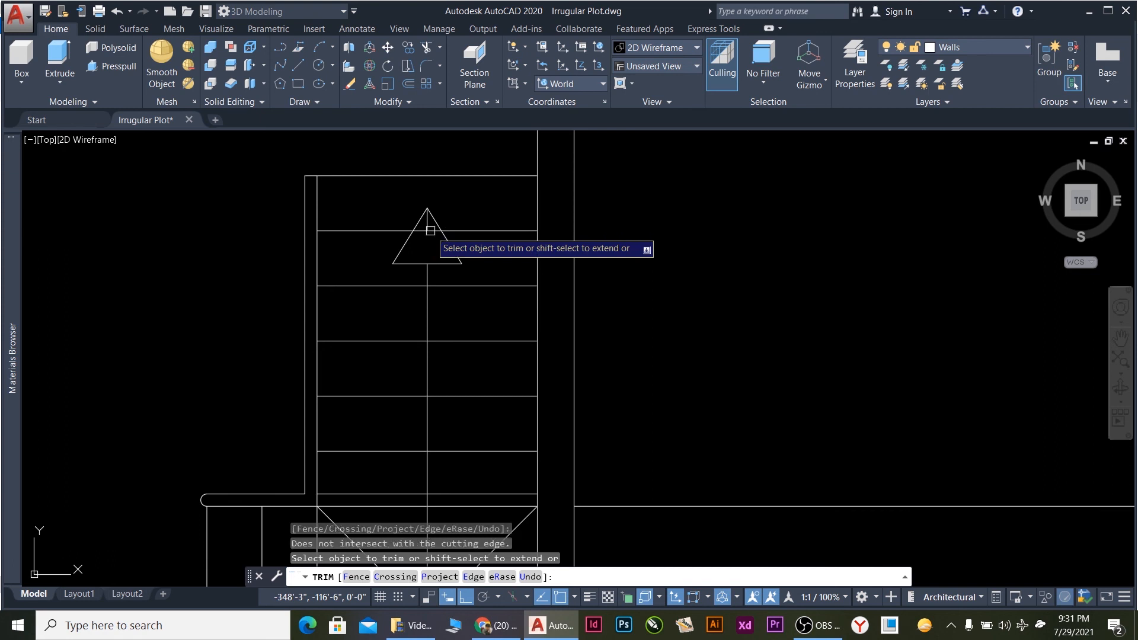
pyautogui.click(431, 232)
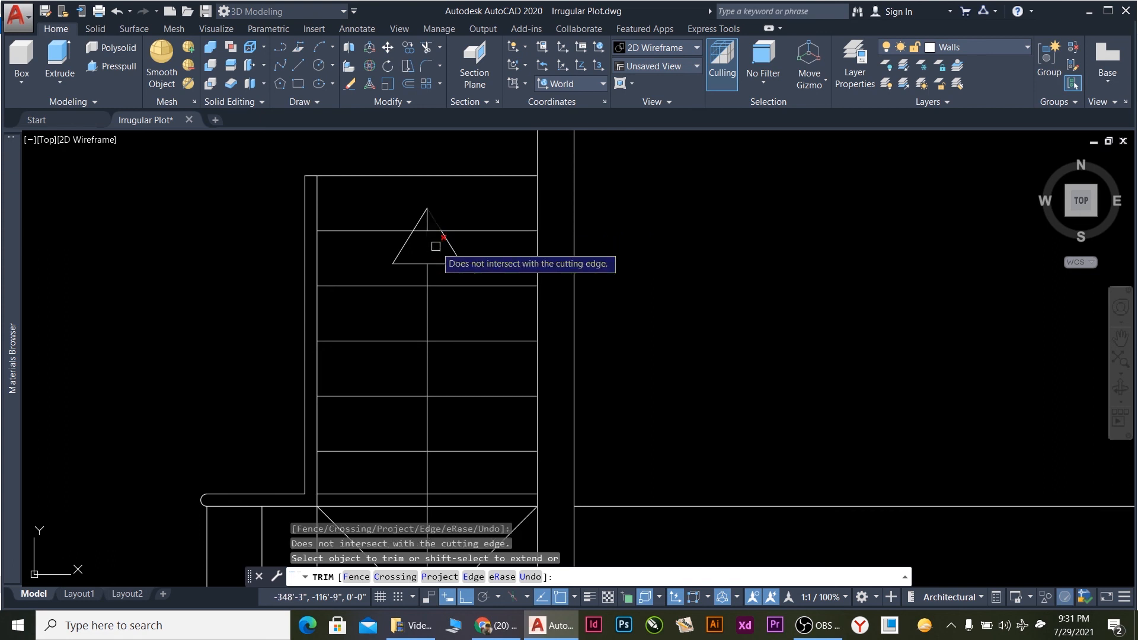
pyautogui.scroll(5, 434, 237)
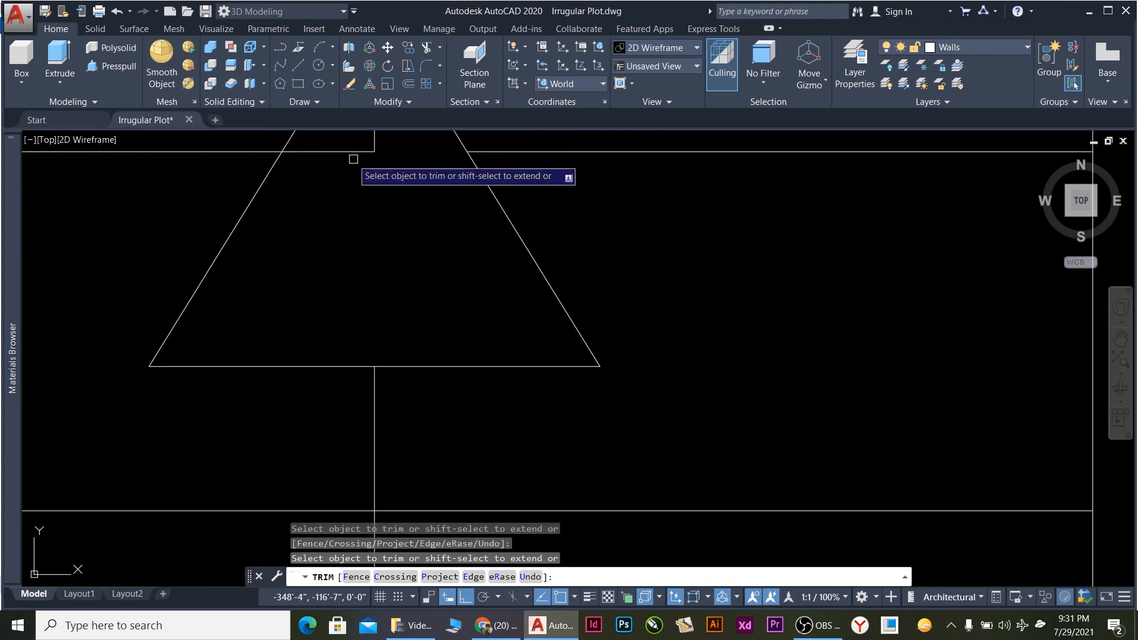
pyautogui.scroll(-8, 421, 198)
pyautogui.press('Escape')
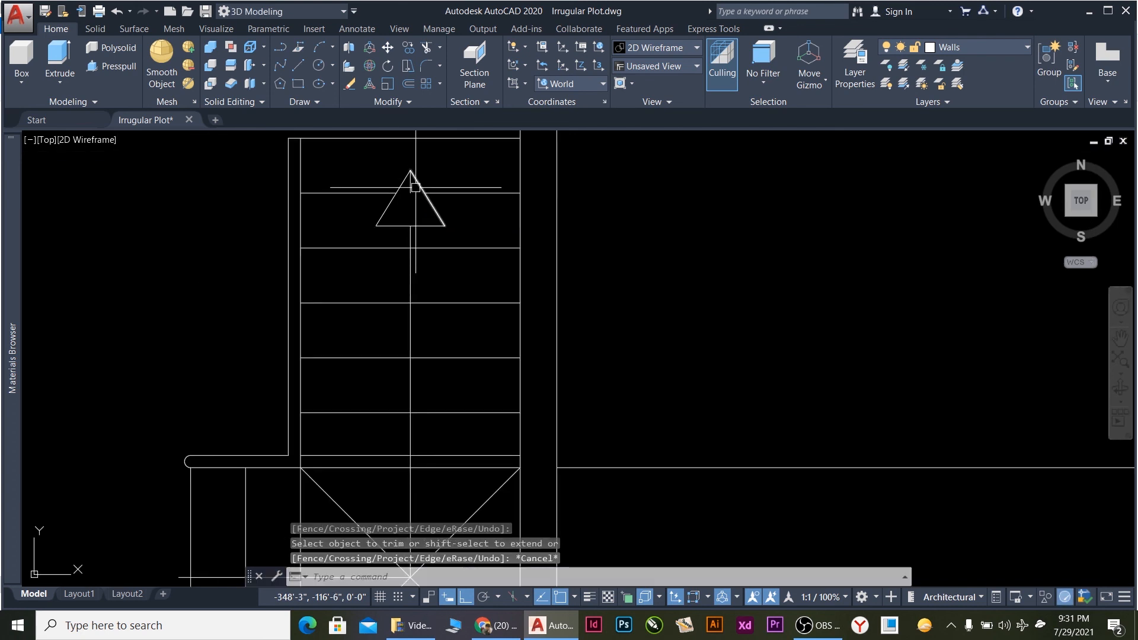
pyautogui.click(411, 188)
pyautogui.press('Delete')
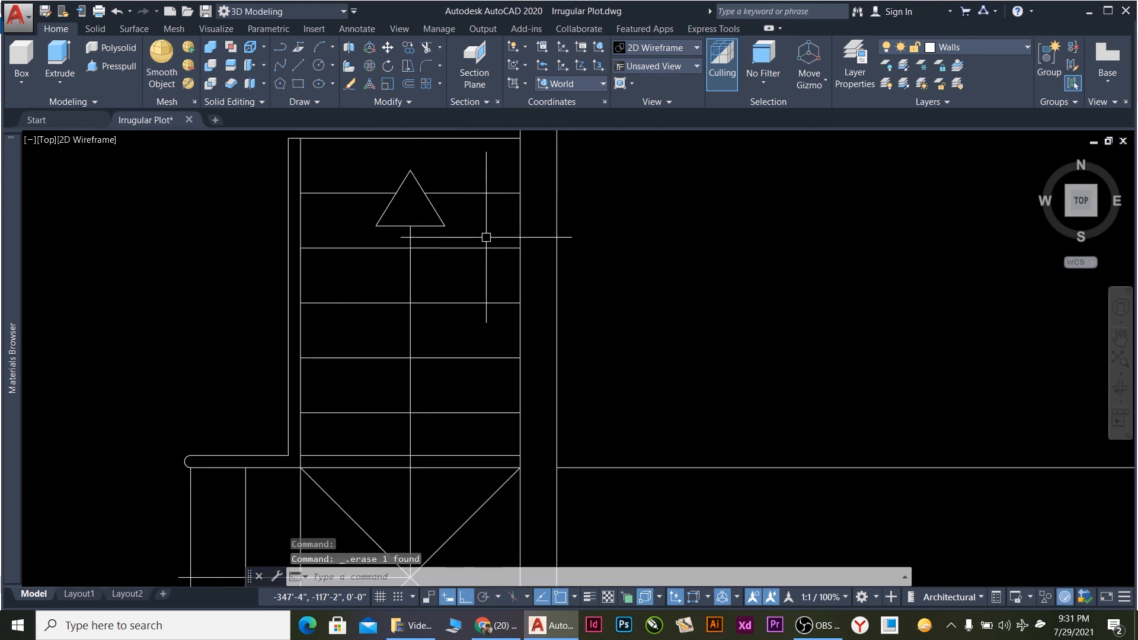
# Trim the crossing wall lines at the junction just below the stair landing so the walls join openly.
pyautogui.scroll(-4, 484, 238)
pyautogui.scroll(-4, 517, 307)
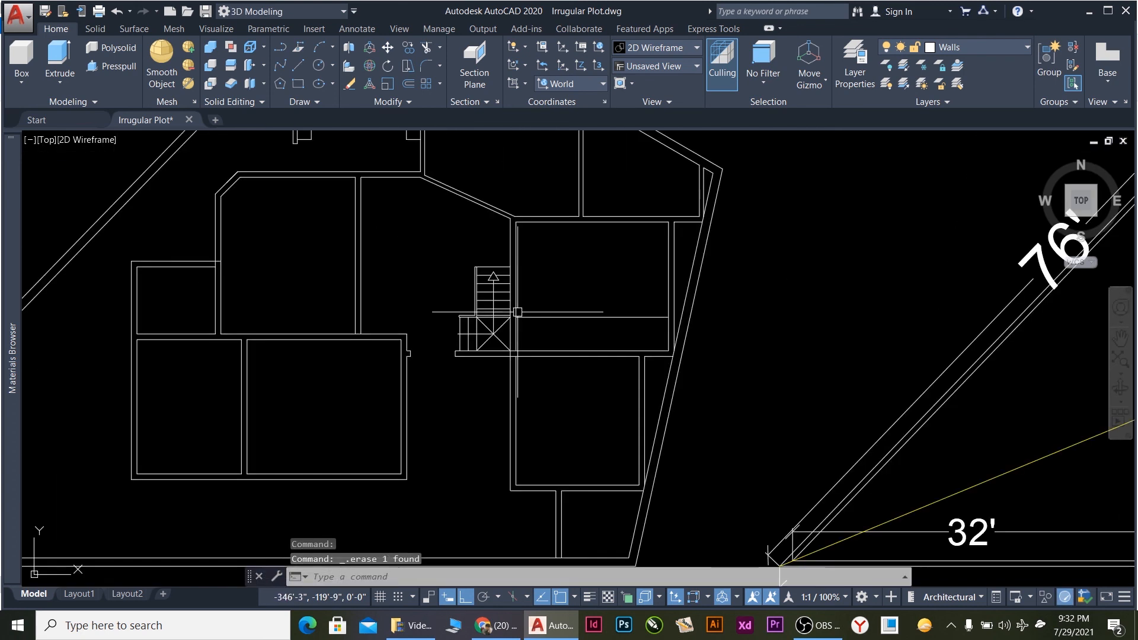
pyautogui.scroll(4, 532, 376)
pyautogui.write('t')
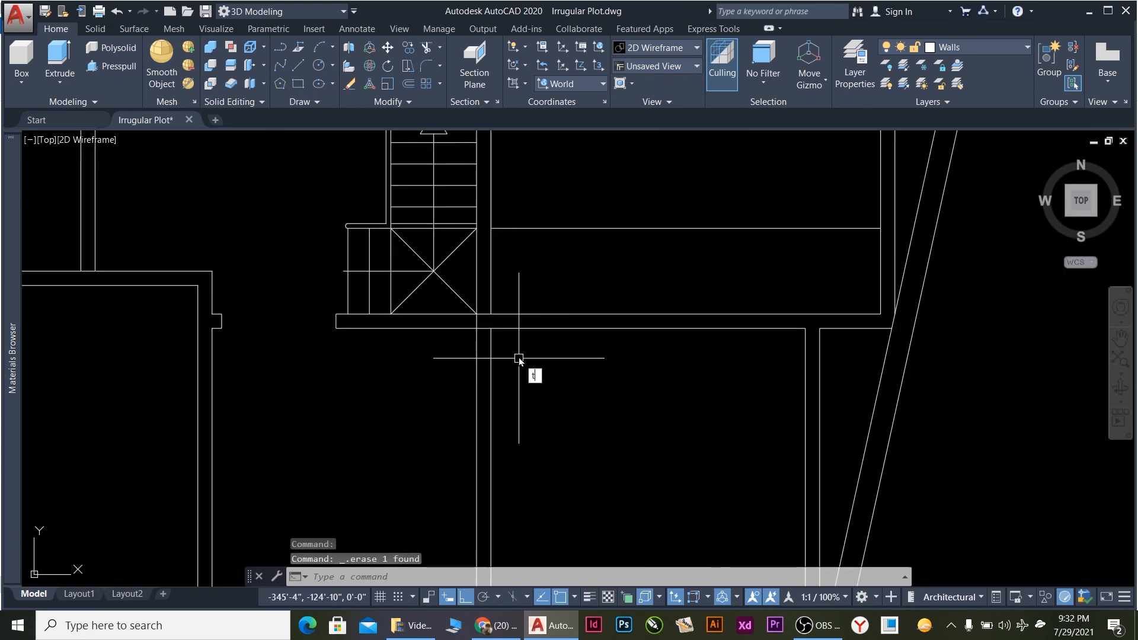
pyautogui.write('r')
pyautogui.press('Return')
pyautogui.press('Return')
pyautogui.scroll(3, 488, 305)
pyautogui.scroll(-3, 483, 312)
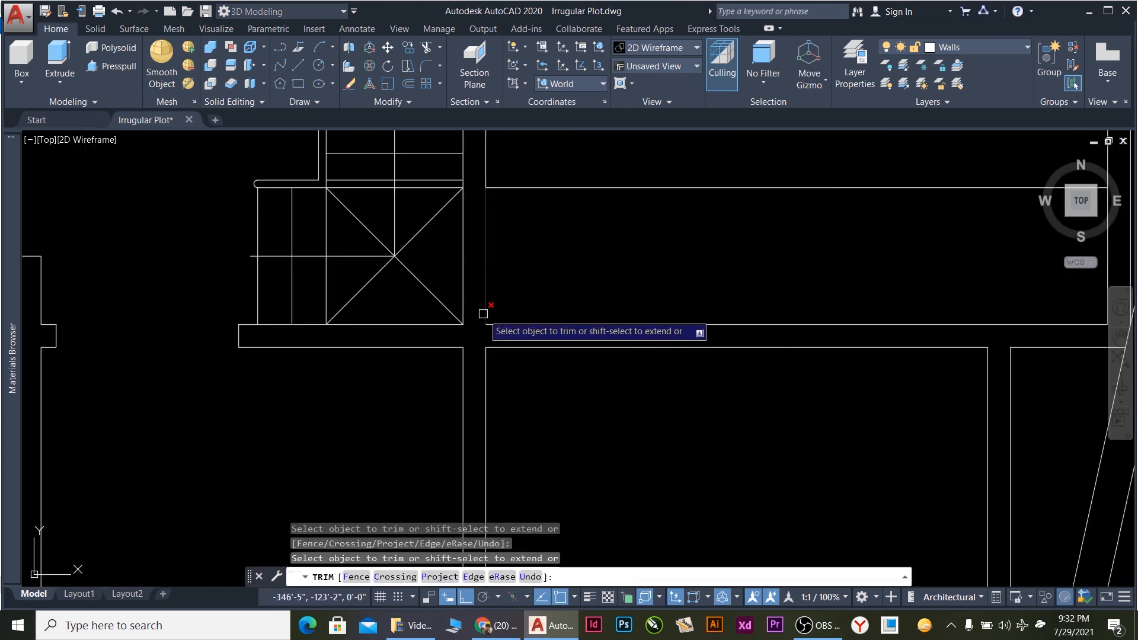
# Finish trimming and erase the leftover horizontal line crossing the Bed Room-2 area, level with the top of the stair landing.
pyautogui.scroll(-6, 492, 308)
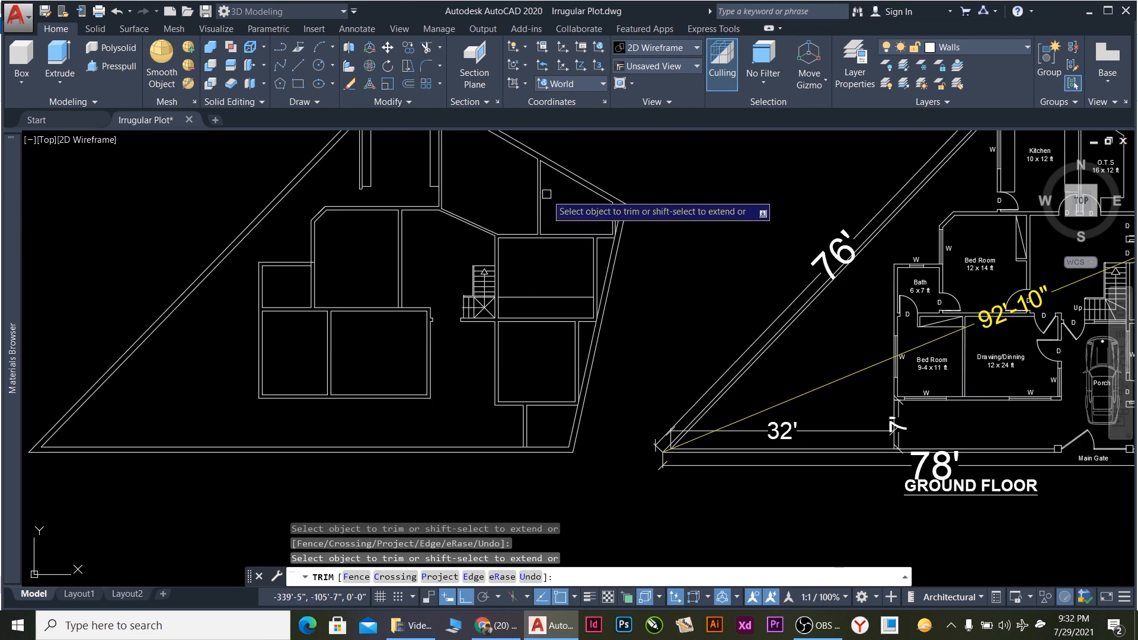
pyautogui.scroll(3, 524, 232)
pyautogui.scroll(-6, 522, 178)
pyautogui.scroll(6, 510, 205)
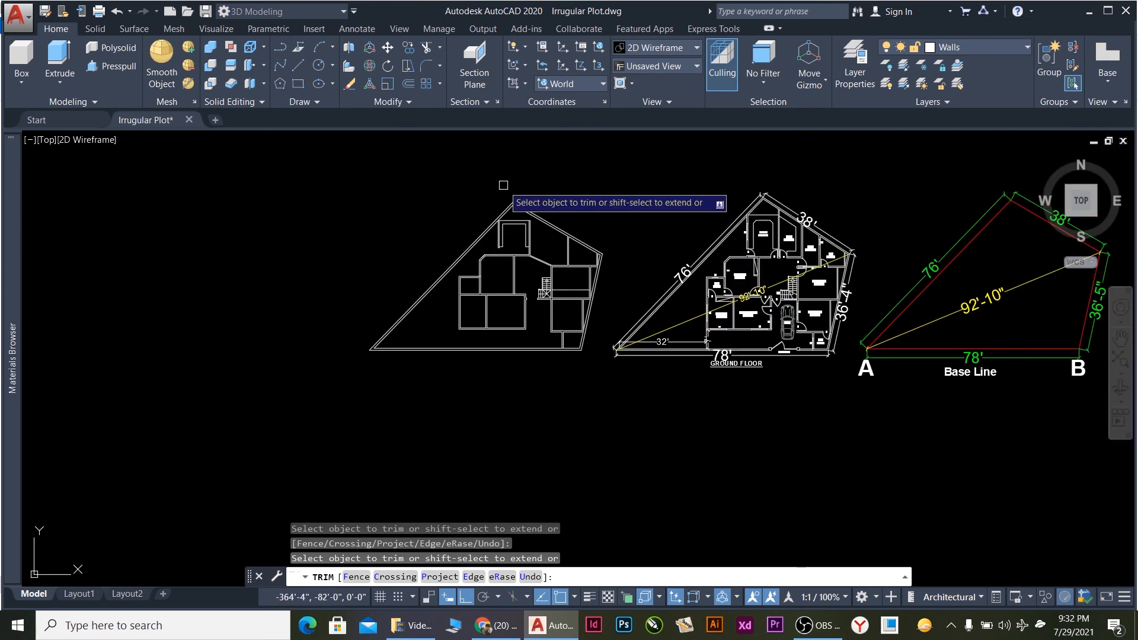
pyautogui.scroll(2, 639, 315)
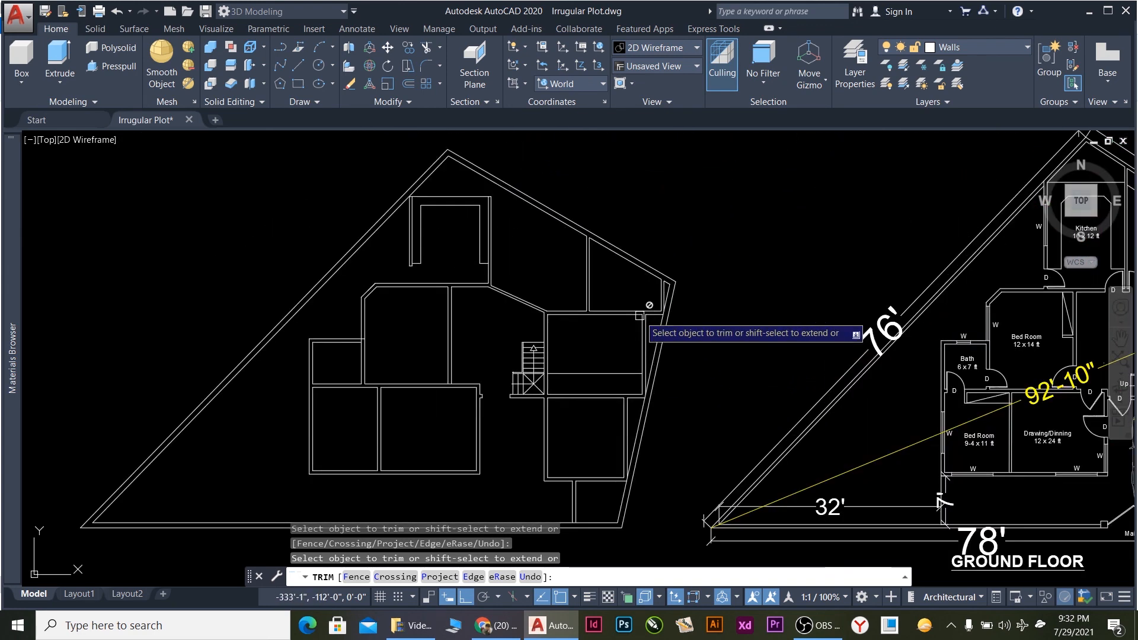
pyautogui.scroll(4, 624, 403)
pyautogui.press('Escape')
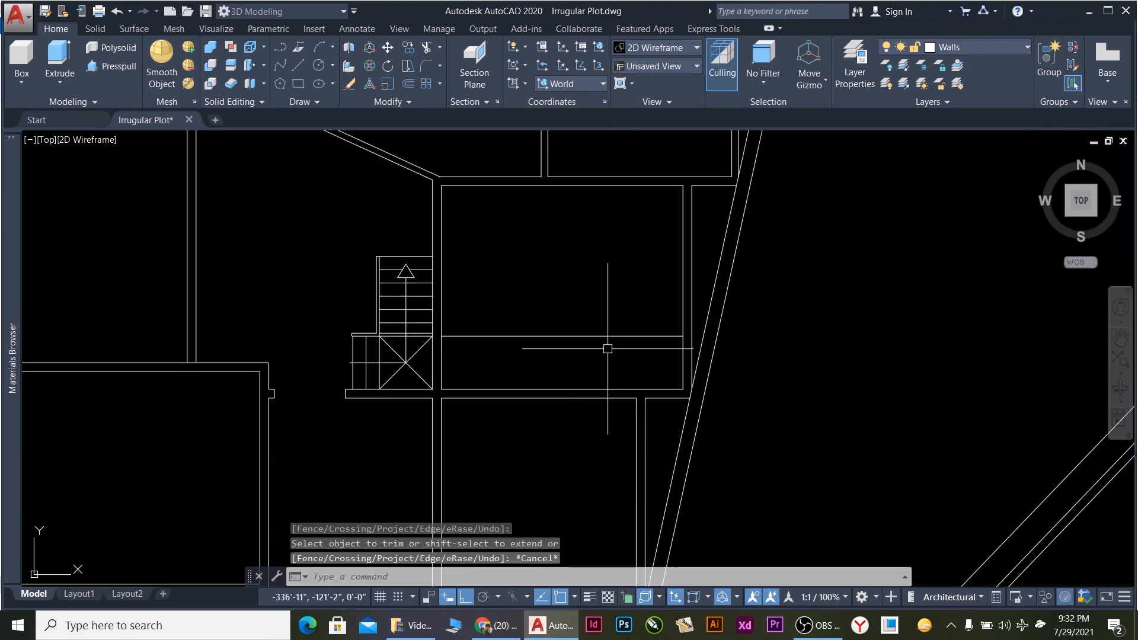
pyautogui.click(601, 335)
pyautogui.press('Delete')
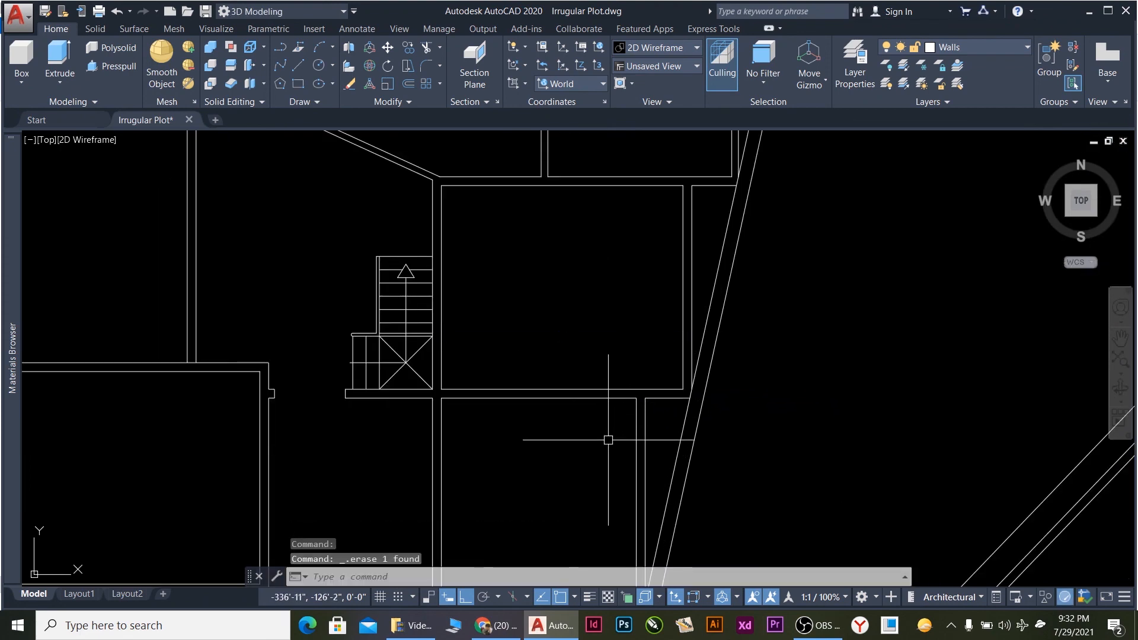
# Compare the redrawn walls and staircase with the ground floor reference plan and save the drawing.
pyautogui.scroll(-2, 396, 373)
pyautogui.scroll(-4, 409, 355)
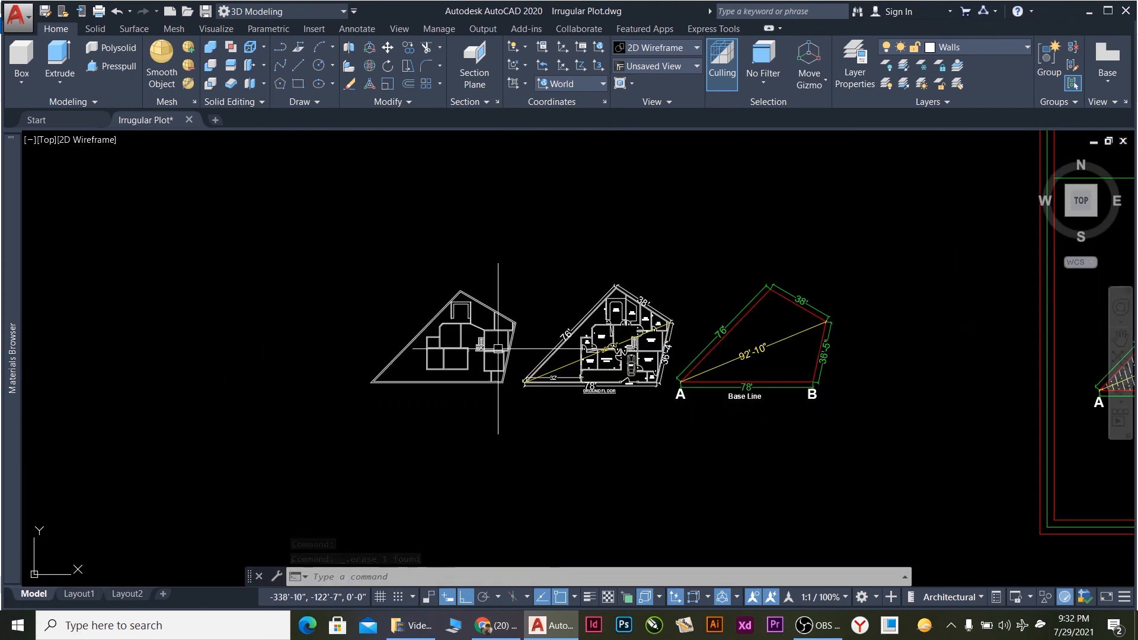
pyautogui.scroll(2, 435, 296)
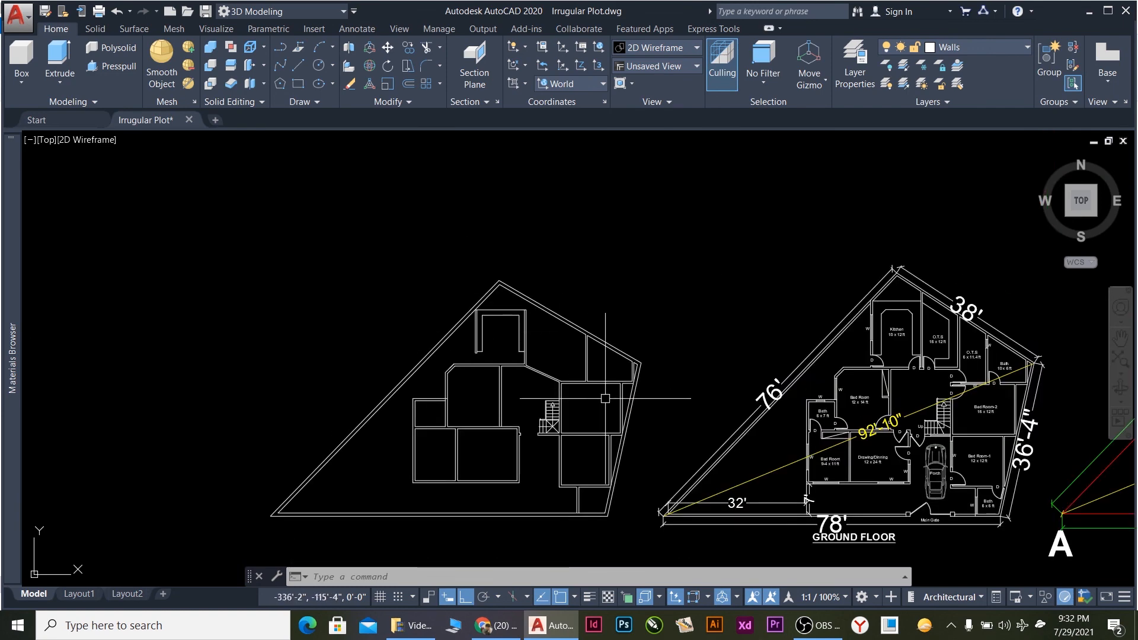
pyautogui.scroll(-2, 609, 404)
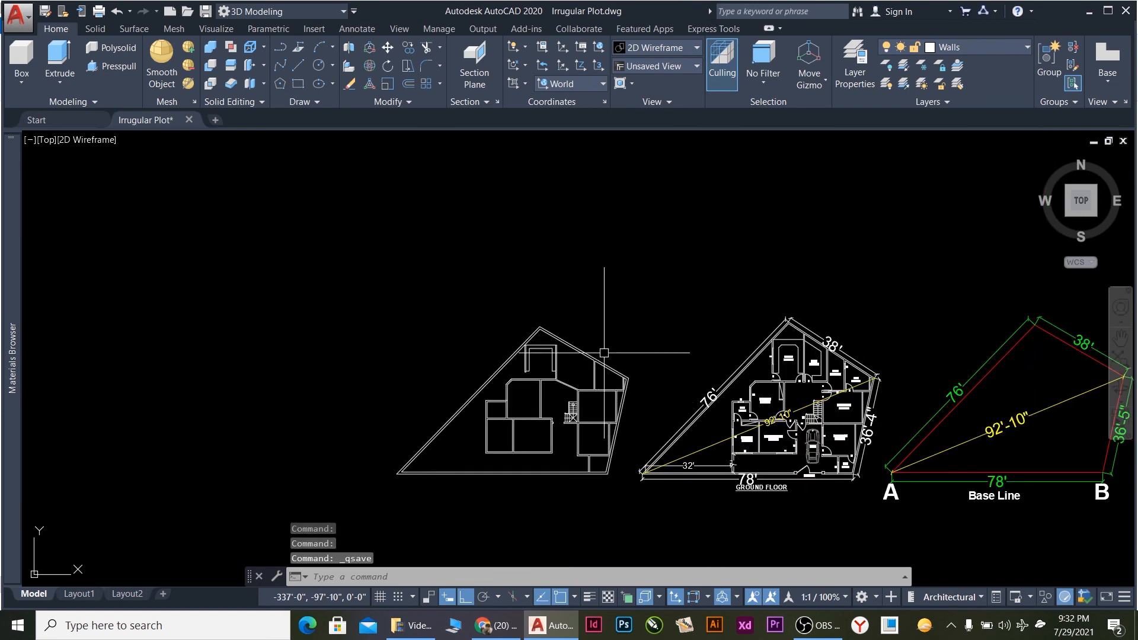
pyautogui.scroll(2, 624, 484)
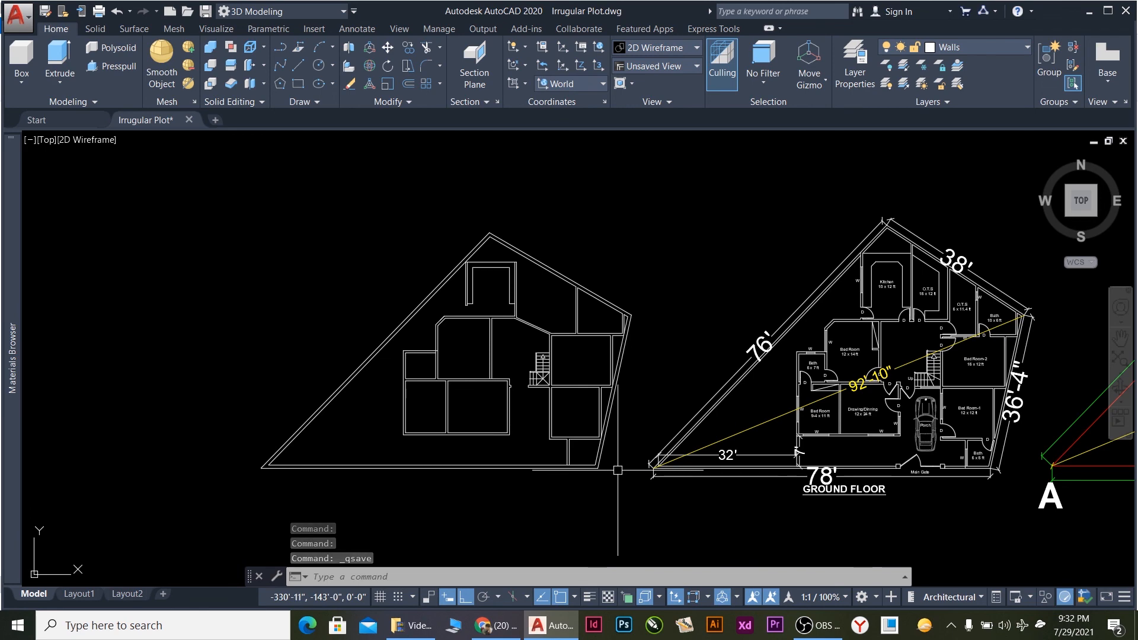